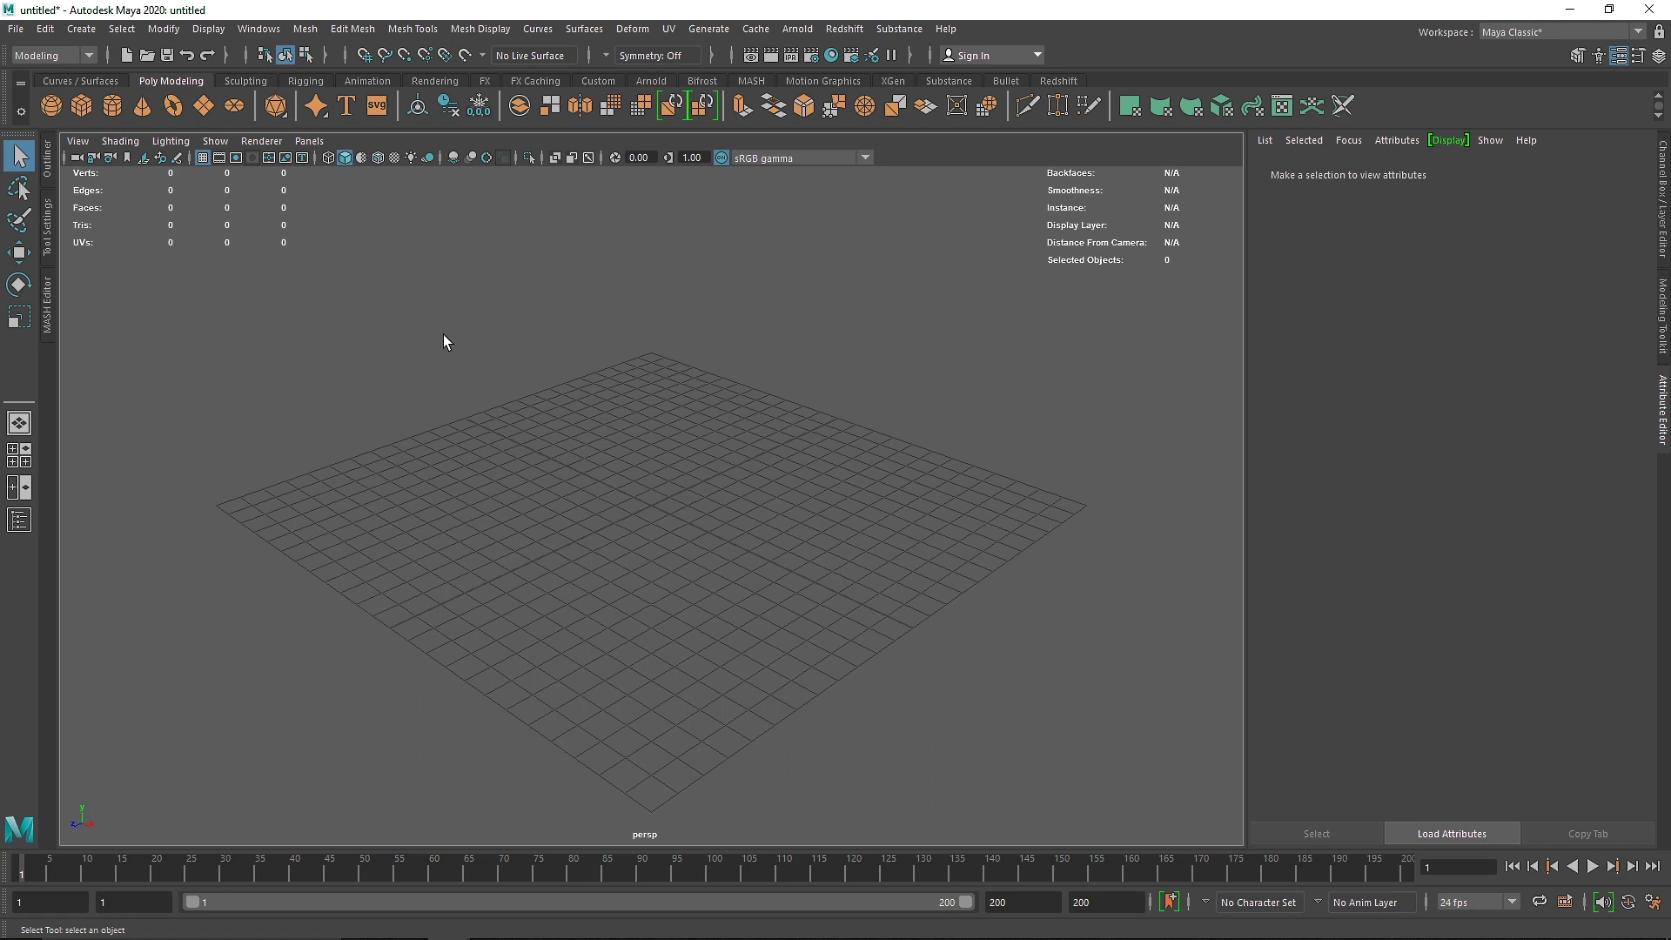
# - Create a polygon torus at the centre of the grid and display its channel values
pyautogui.click(173, 108)
pyautogui.keyDown('alt'); pyautogui.moveTo(557, 428); pyautogui.dragTo(697, 451); pyautogui.keyUp('alt')
pyautogui.scroll(5, 668, 516)
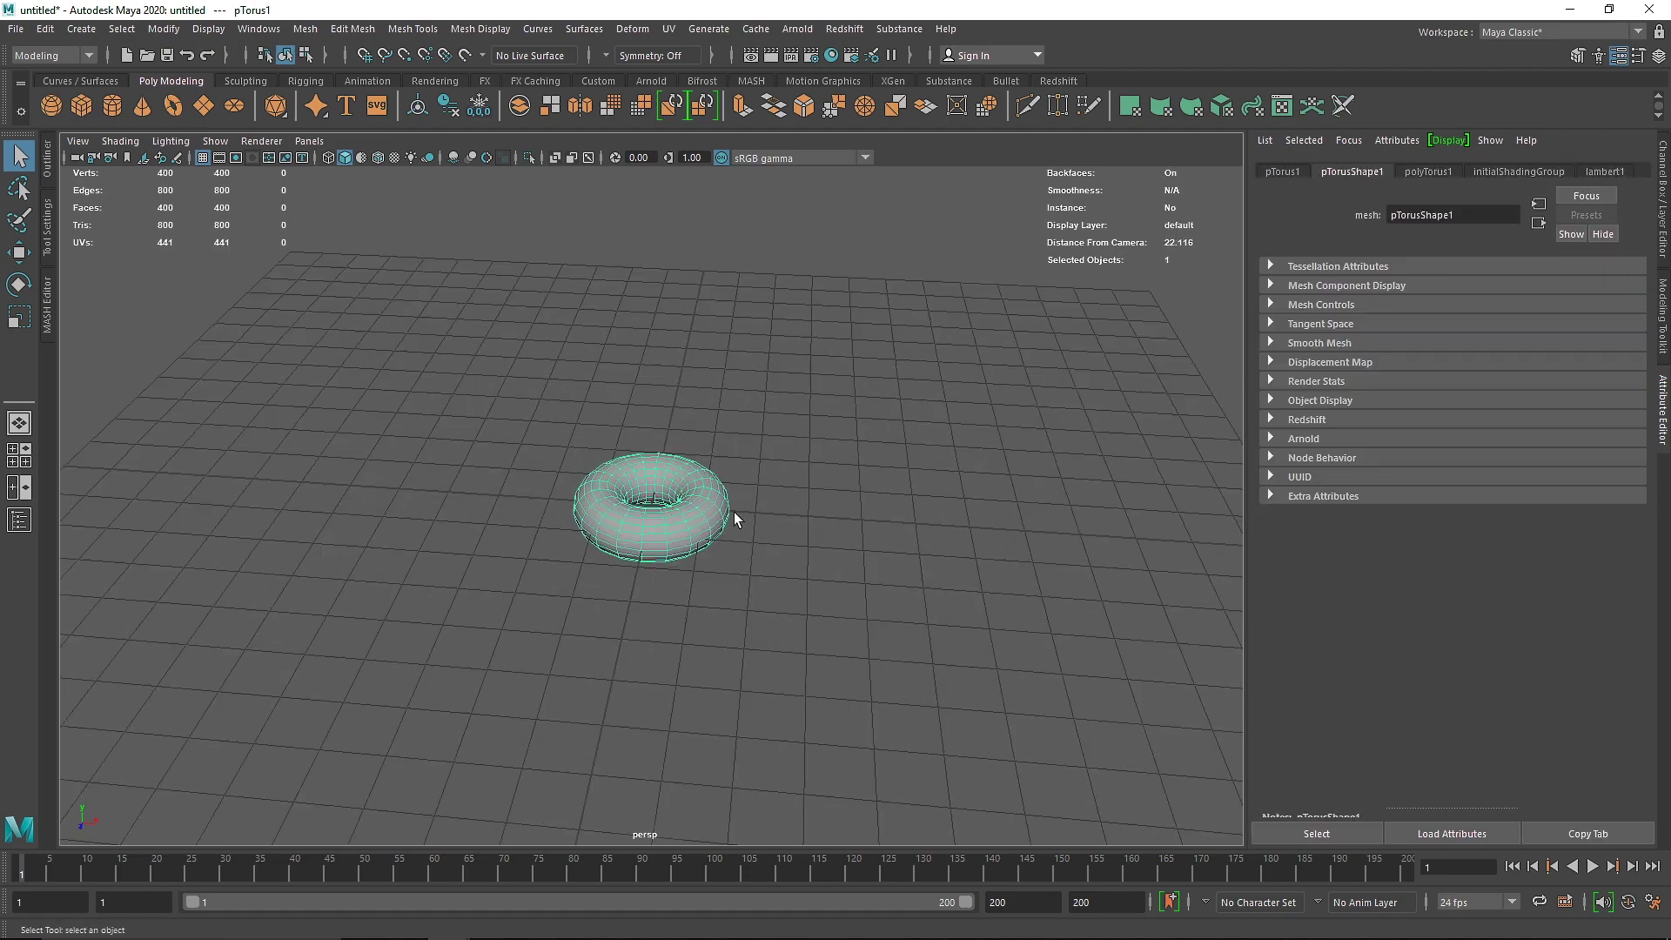
pyautogui.keyDown('alt'); pyautogui.moveTo(733, 512); pyautogui.dragTo(707, 524); pyautogui.keyUp('alt')
pyautogui.click(1662, 212)
pyautogui.scroll(5, 926, 550)
pyautogui.scroll(4, 925, 550)
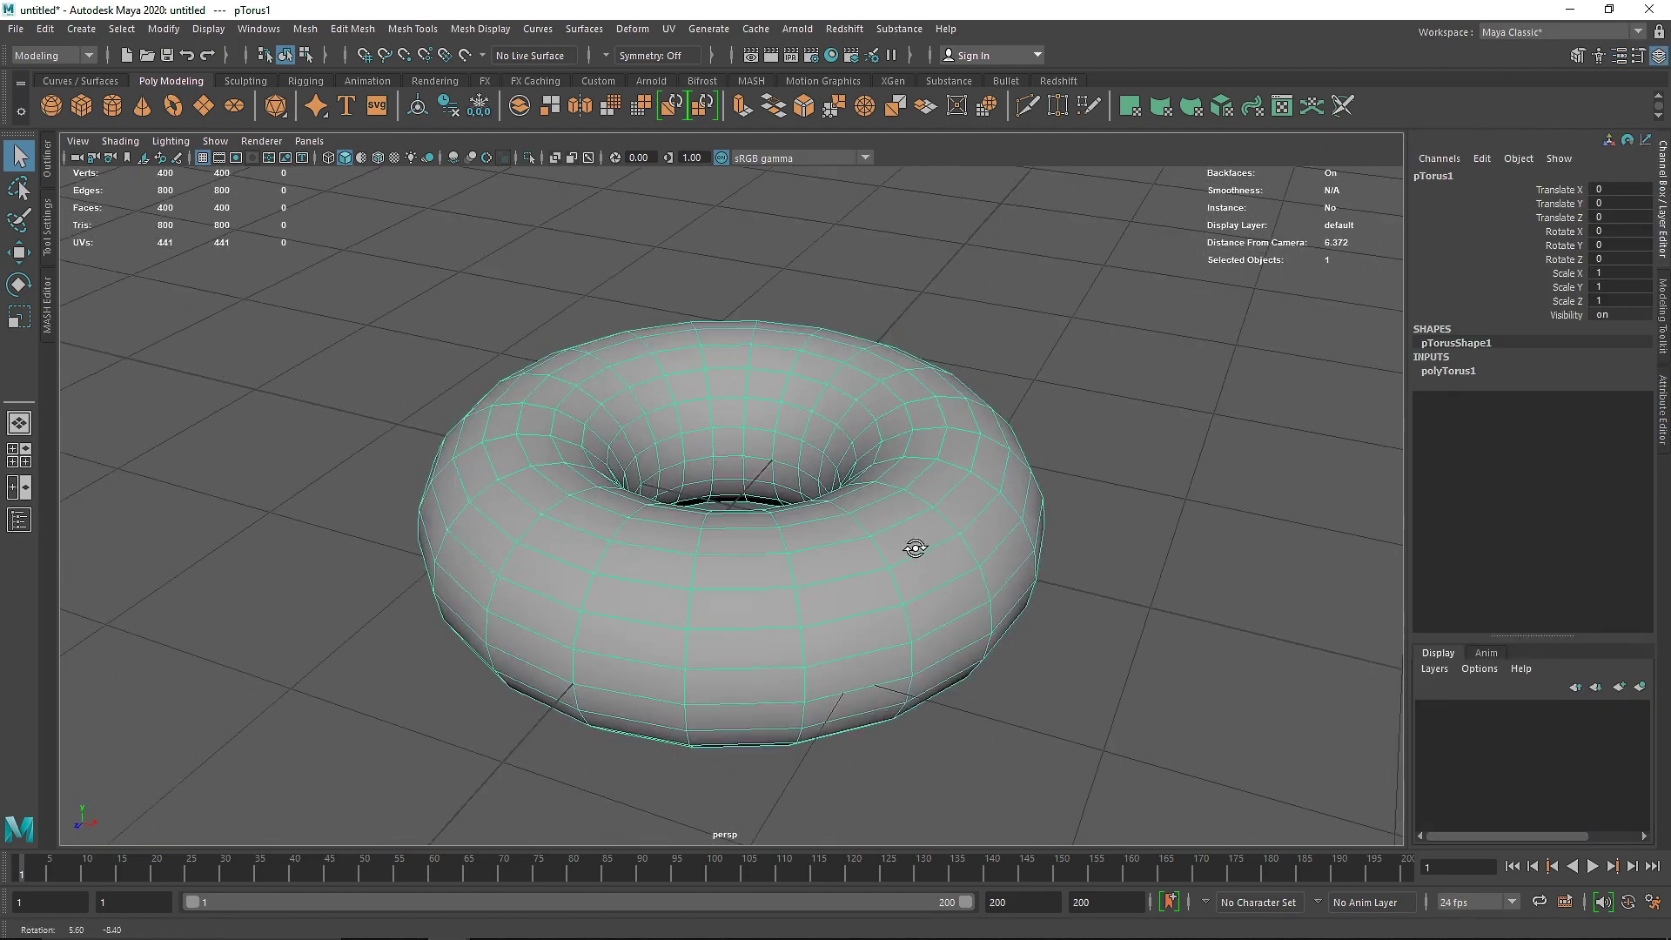
# - Set the torus's Radius to 1.2 and its Section Radius to 0.4
pyautogui.click(1445, 373)
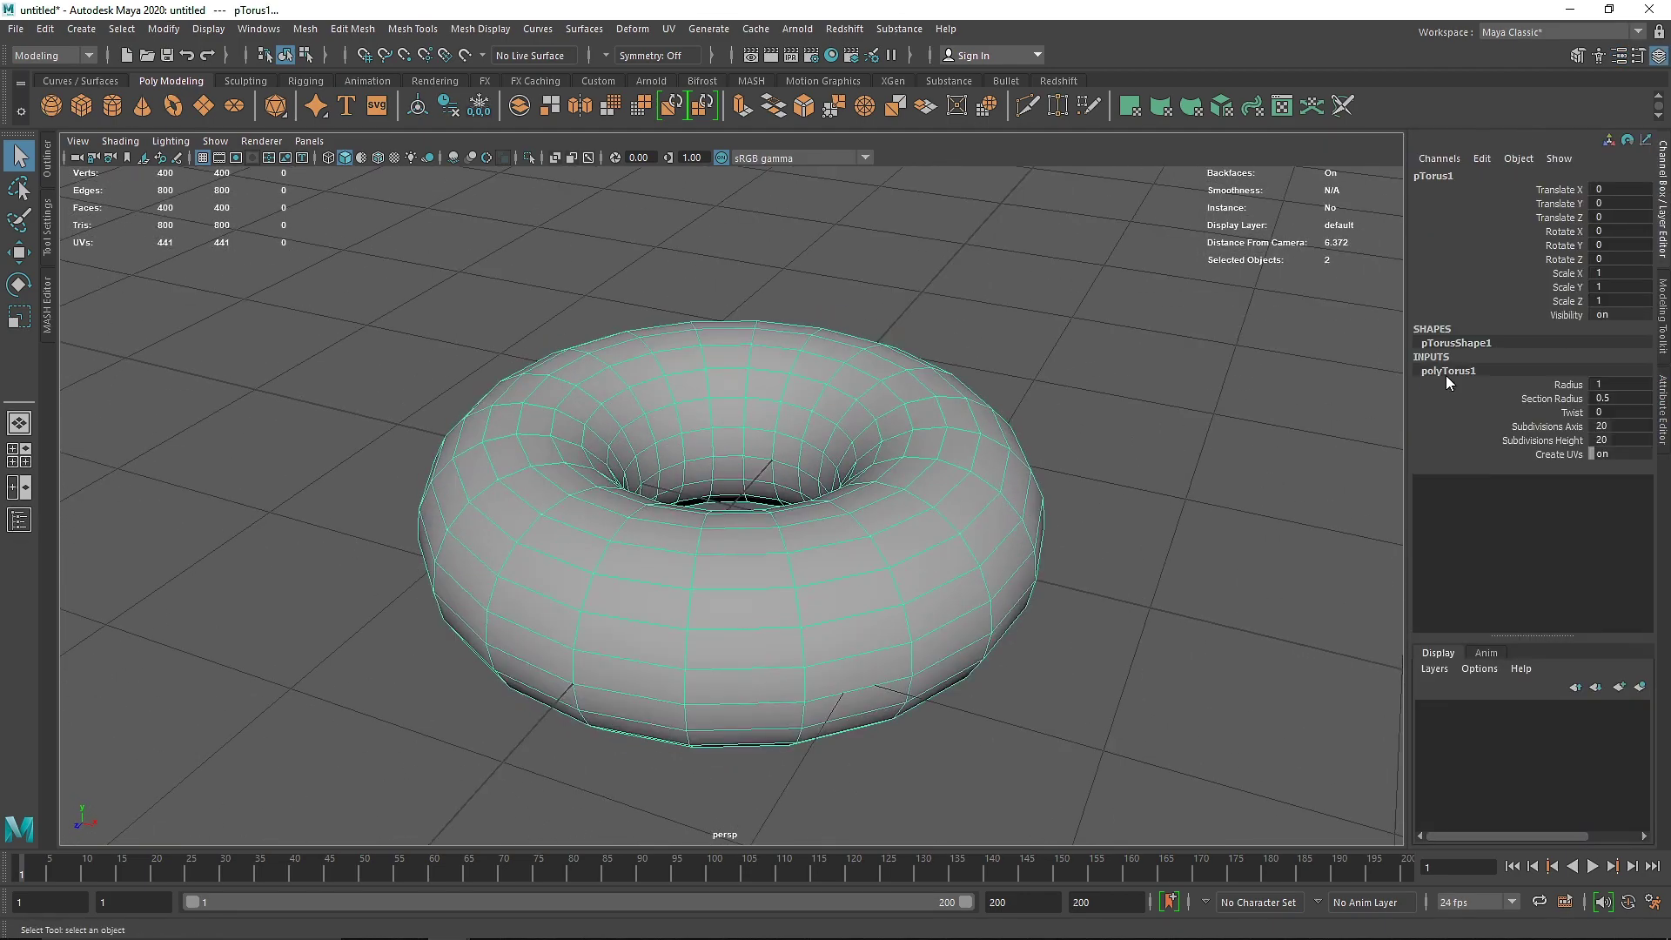
pyautogui.doubleClick(1619, 383)
pyautogui.write('1.2')
pyautogui.press('Return')
pyautogui.doubleClick(1610, 398)
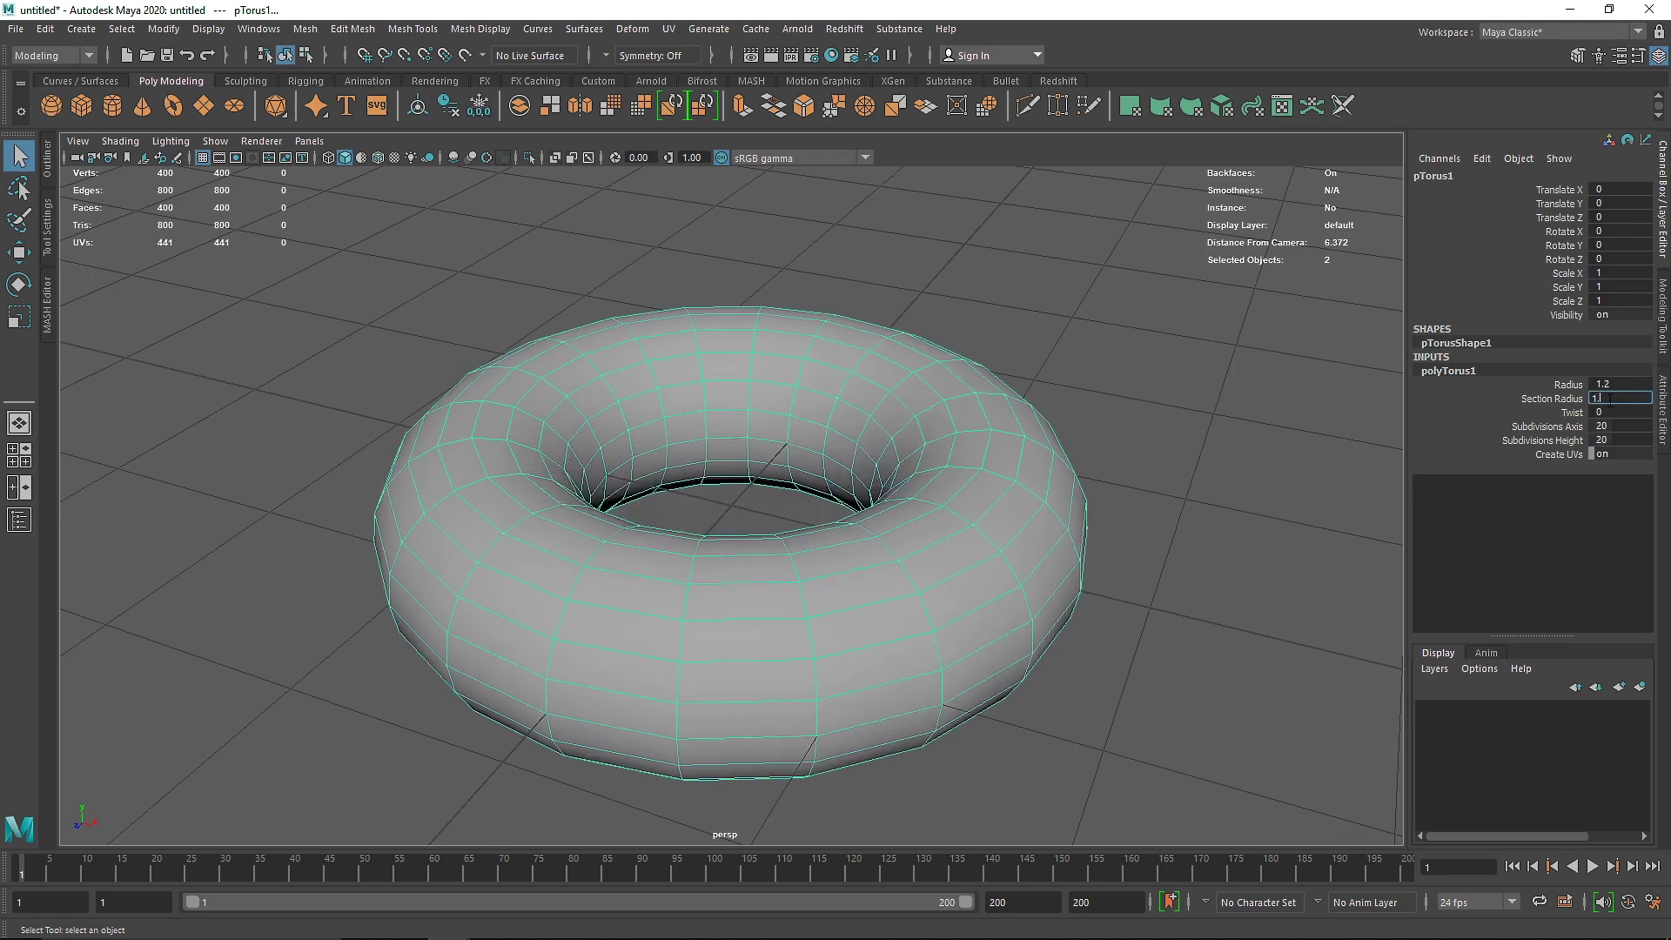
pyautogui.write('0.4')
pyautogui.press('Return')
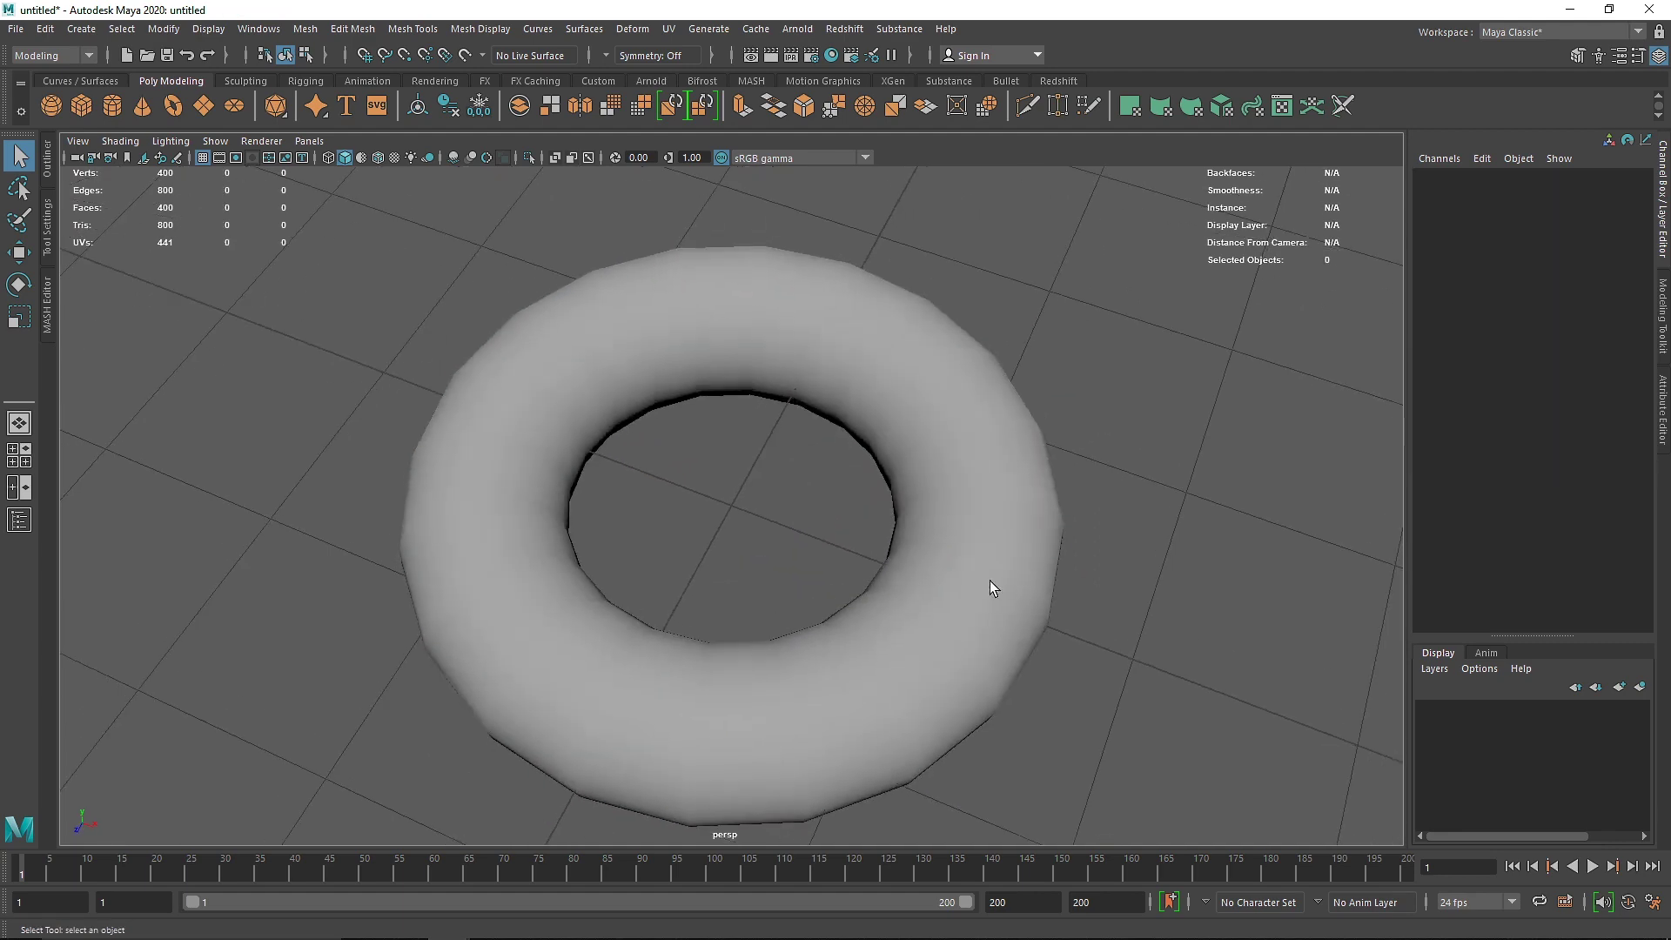
# - Set both the axis and height subdivisions of the torus to 40
pyautogui.click(990, 581)
pyautogui.click(1058, 576)
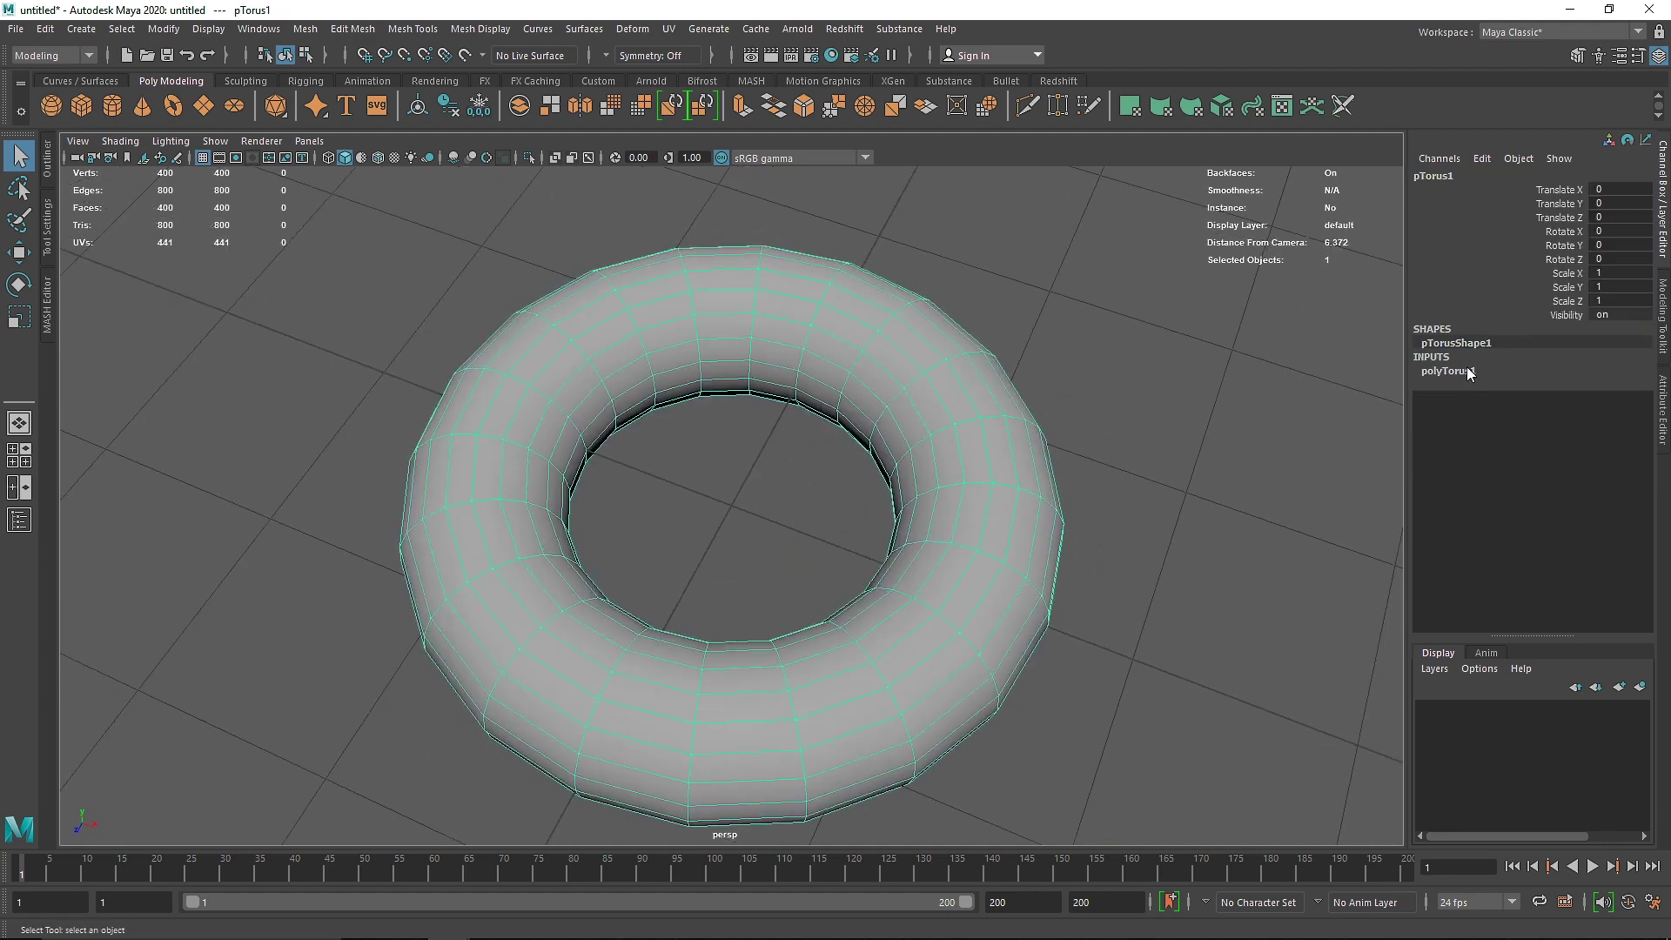
pyautogui.click(1449, 371)
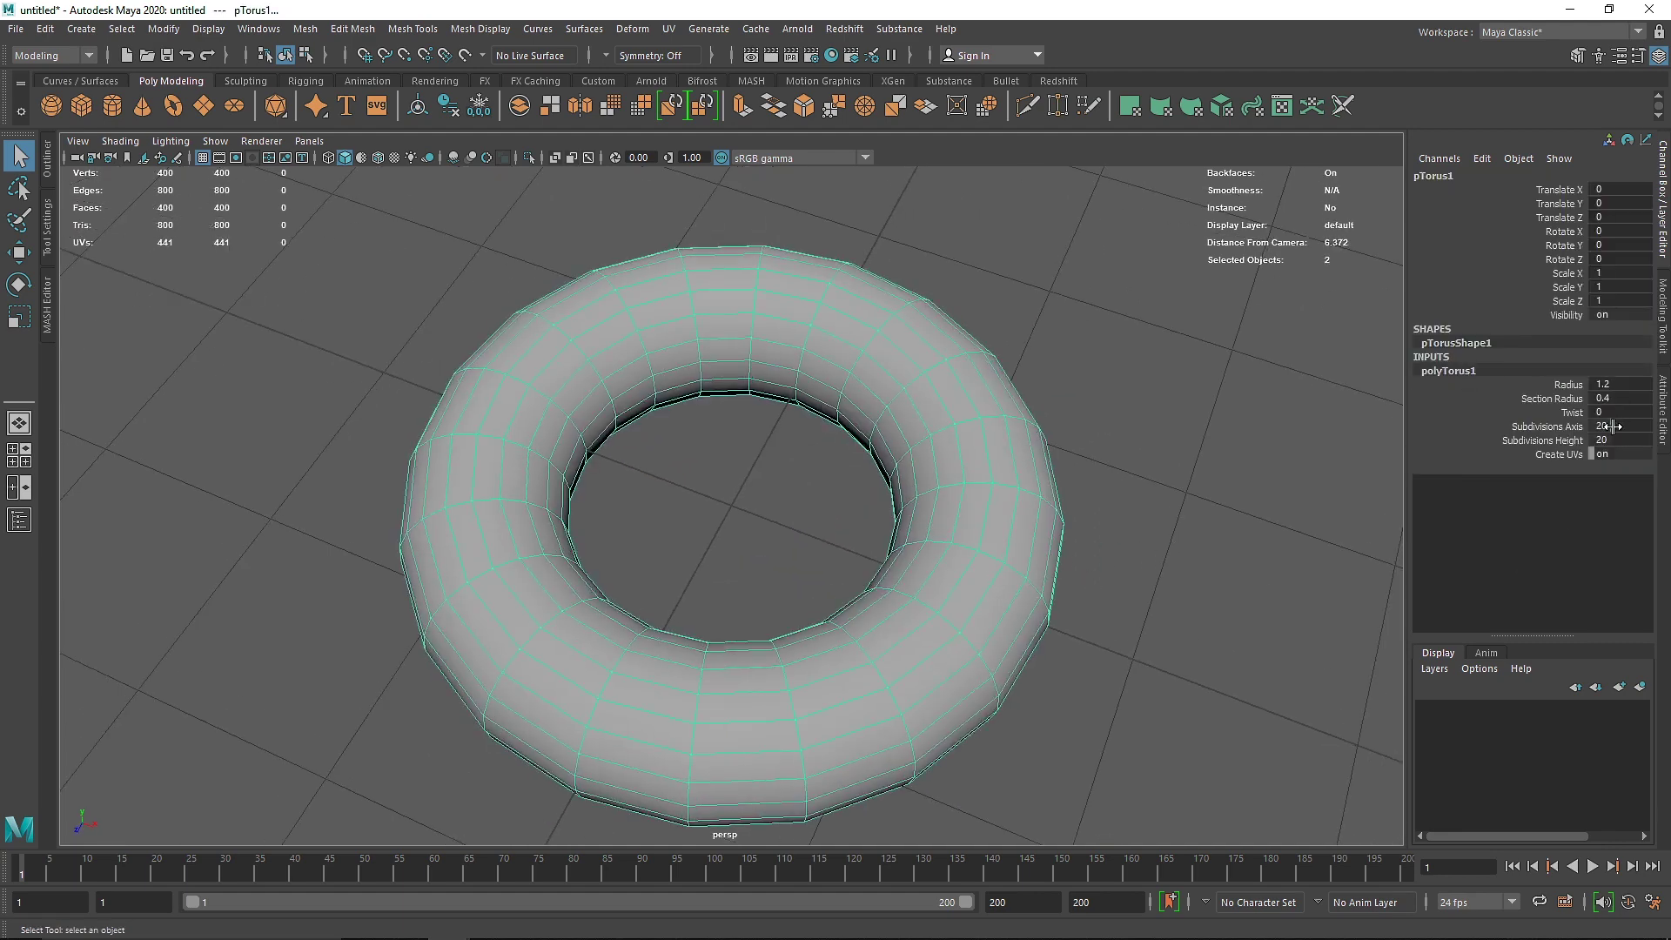
pyautogui.doubleClick(1619, 426)
pyautogui.write('40')
pyautogui.doubleClick(1617, 438)
pyautogui.write('40')
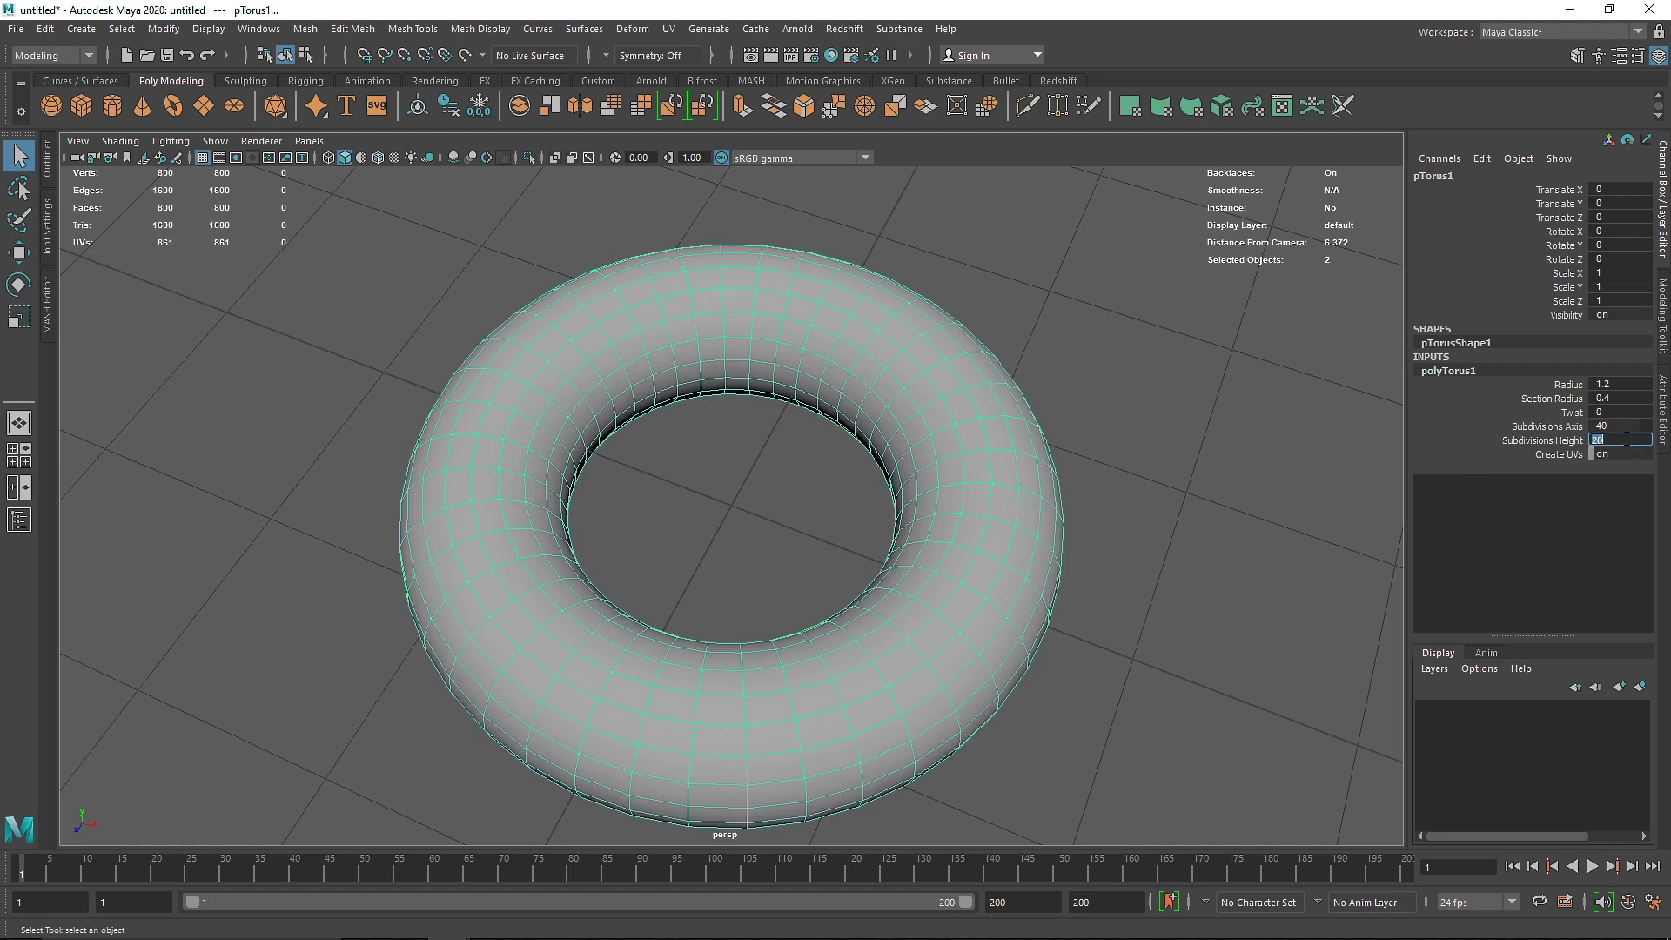
pyautogui.press('Return')
pyautogui.click(1292, 411)
# - Turn on the smooth mesh preview for the torus
pyautogui.click(1022, 409)
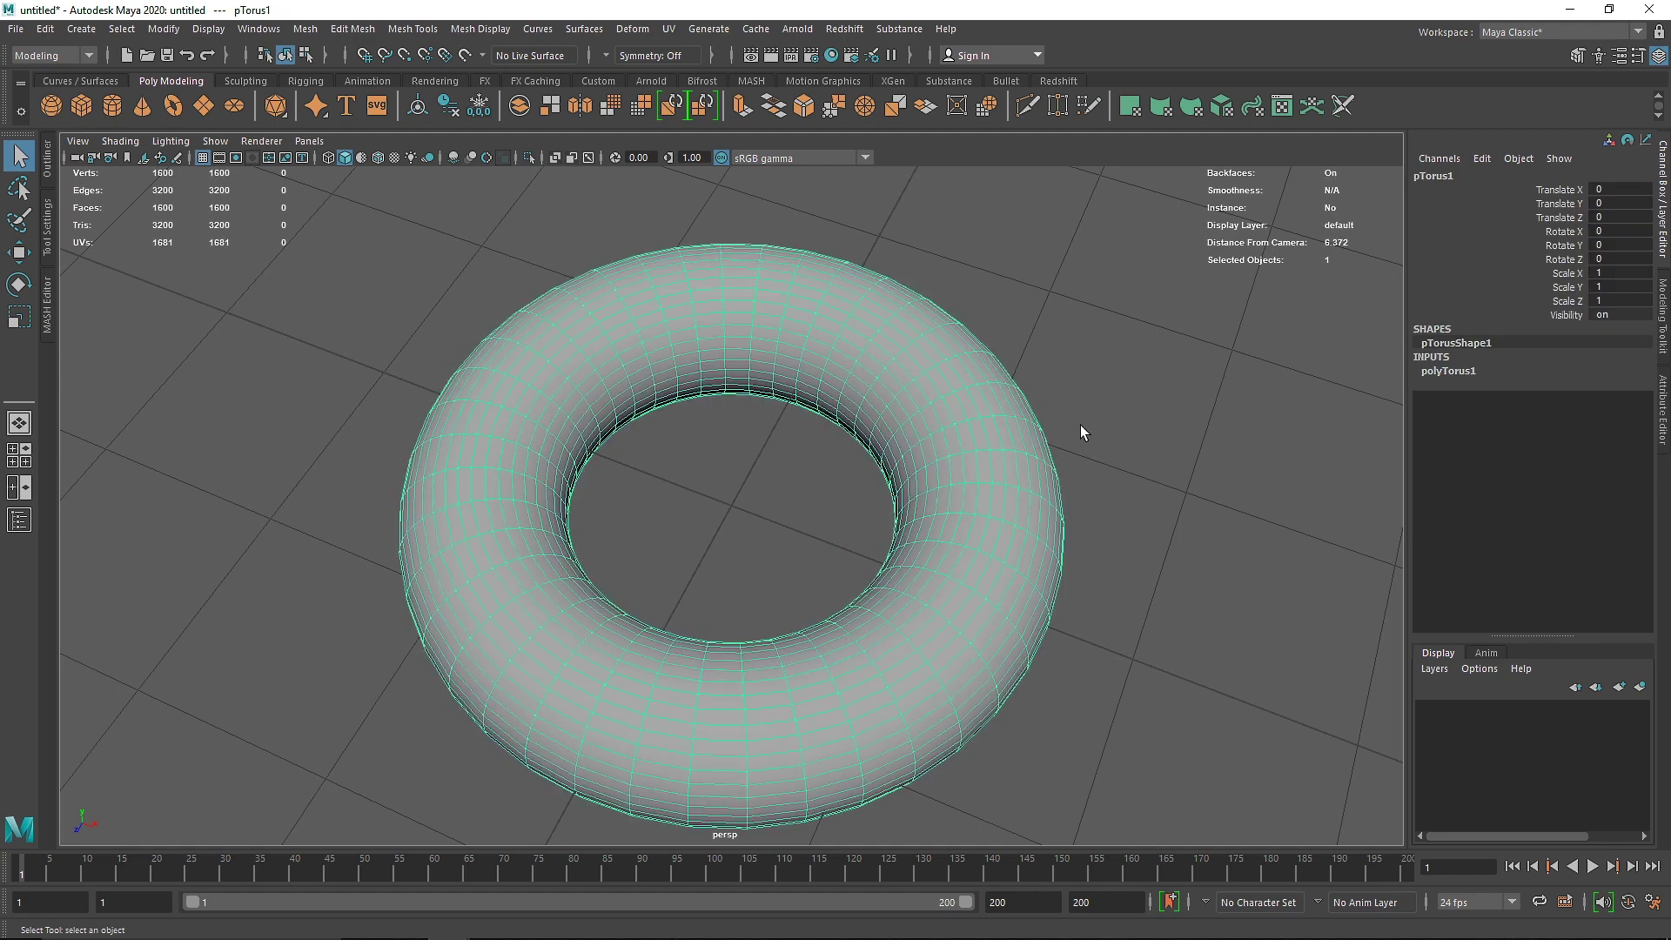
pyautogui.press('3')
pyautogui.click(823, 548)
pyautogui.moveTo(823, 548)
pyautogui.keyDown('alt'); pyautogui.mouseDown()
pyautogui.moveTo(866, 526)
pyautogui.moveTo(817, 576)
pyautogui.mouseUp(); pyautogui.keyUp('alt')
pyautogui.scroll(-3, 879, 558)
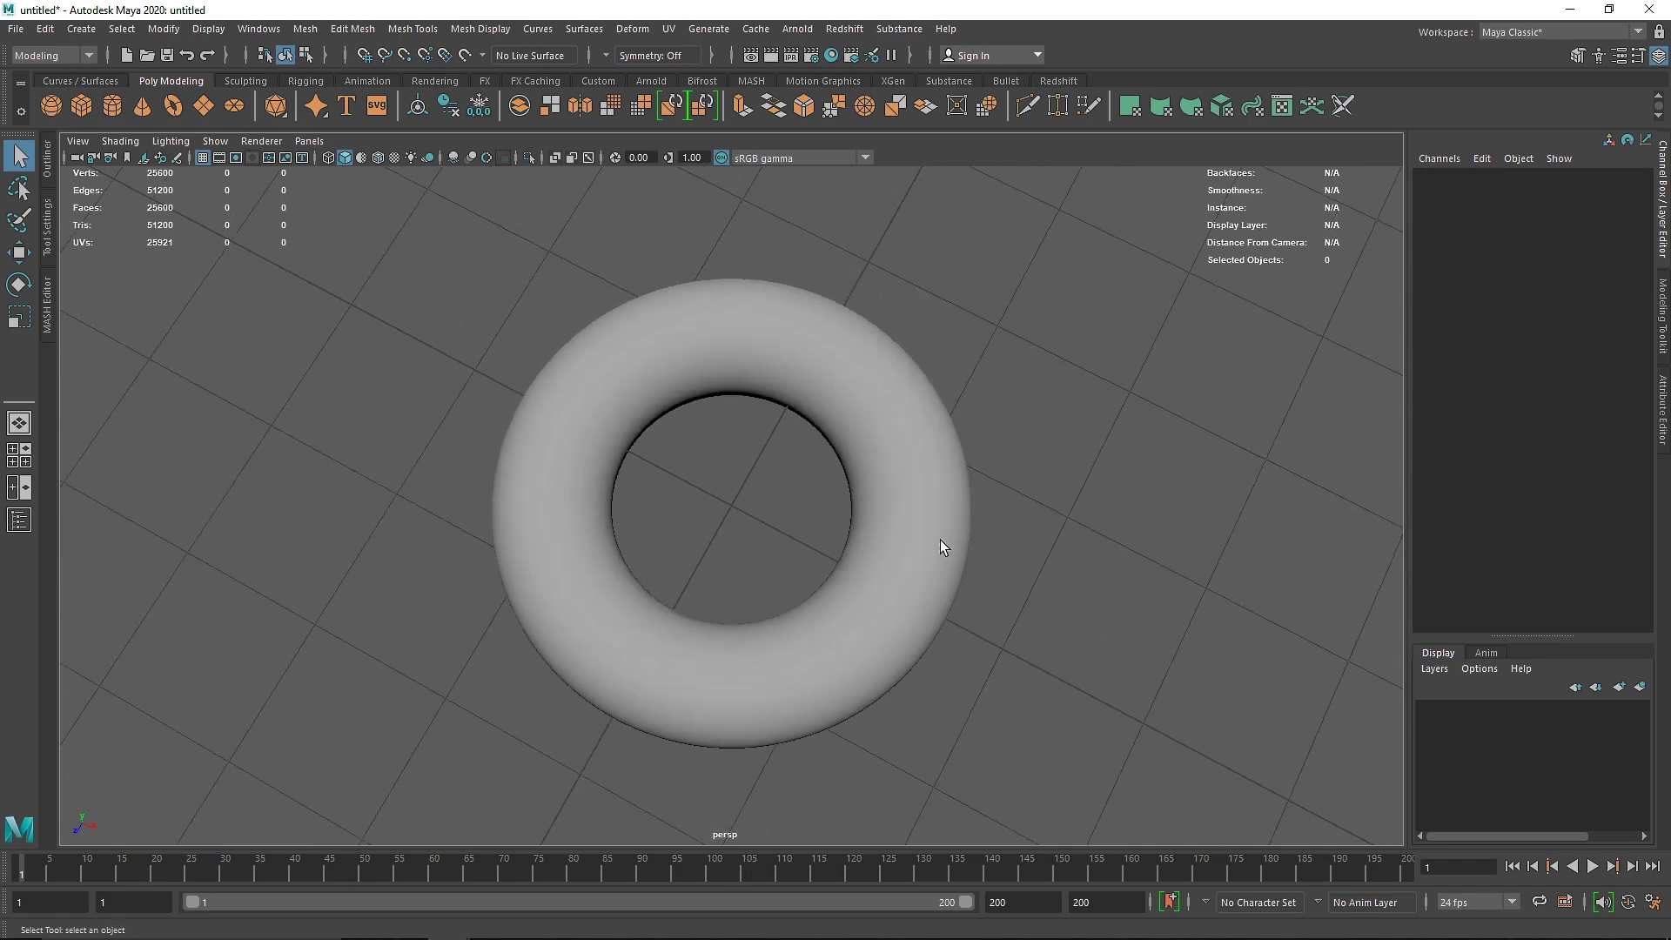
# - Thicken the torus by setting its Section Radius to 0.5
pyautogui.click(940, 539)
pyautogui.click(1452, 372)
pyautogui.doubleClick(1607, 399)
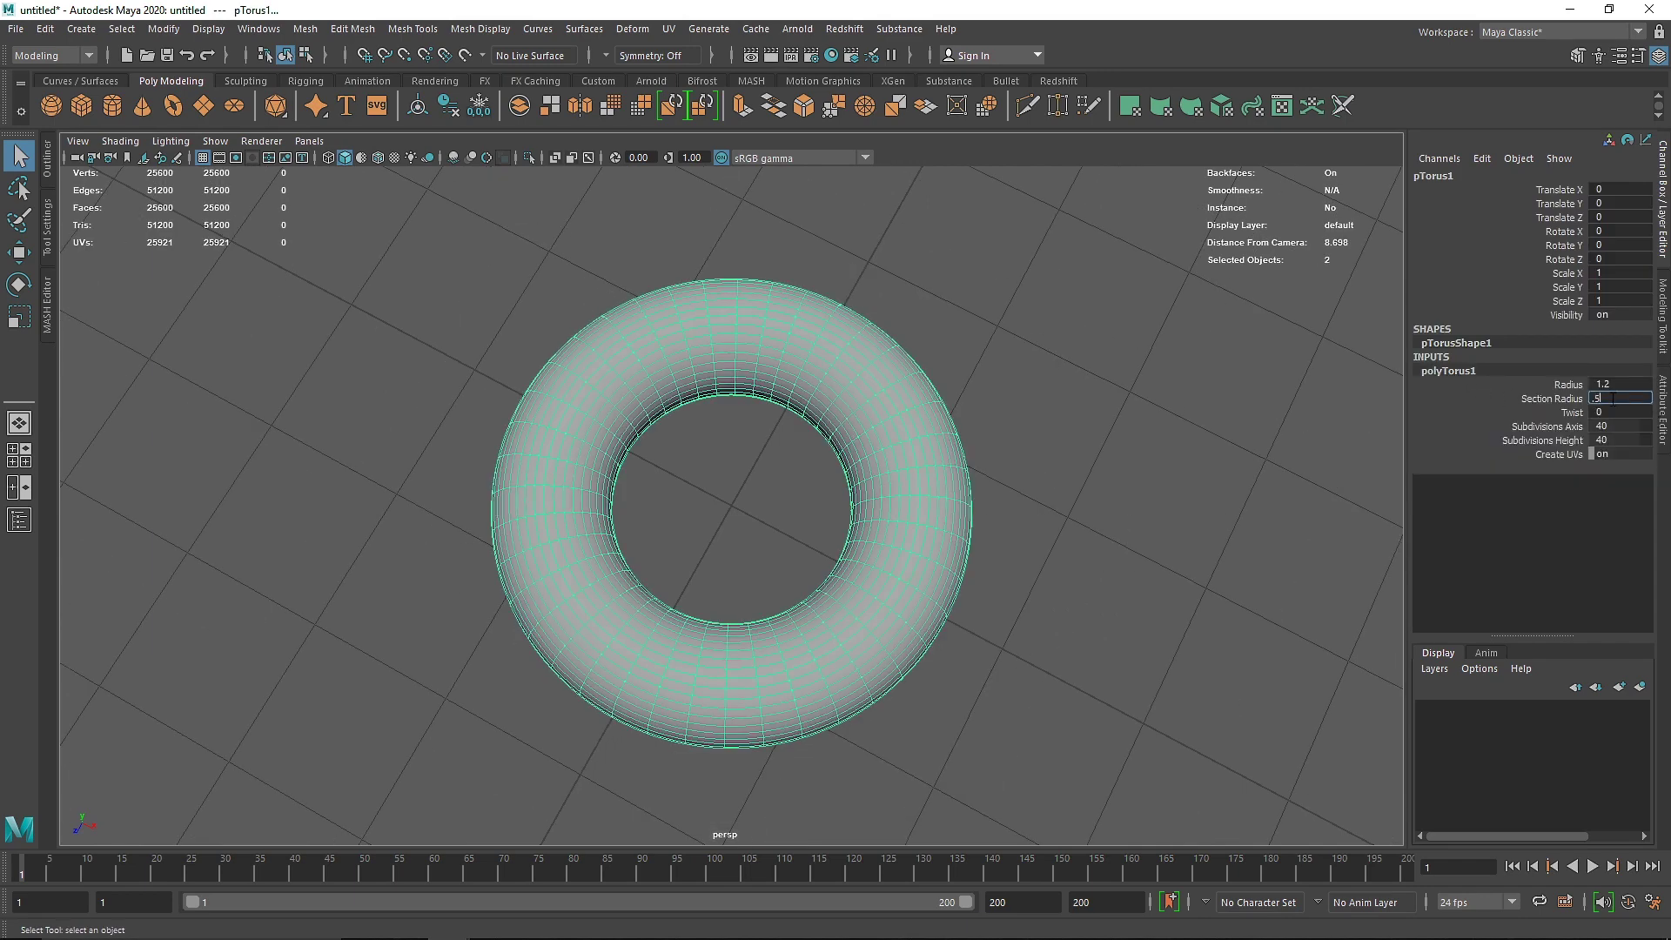
pyautogui.write('0.5')
pyautogui.press('Return')
pyautogui.click(1032, 495)
pyautogui.keyDown('alt'); pyautogui.moveTo(1033, 495); pyautogui.dragTo(809, 517); pyautogui.keyUp('alt')
pyautogui.scroll(3, 809, 517)
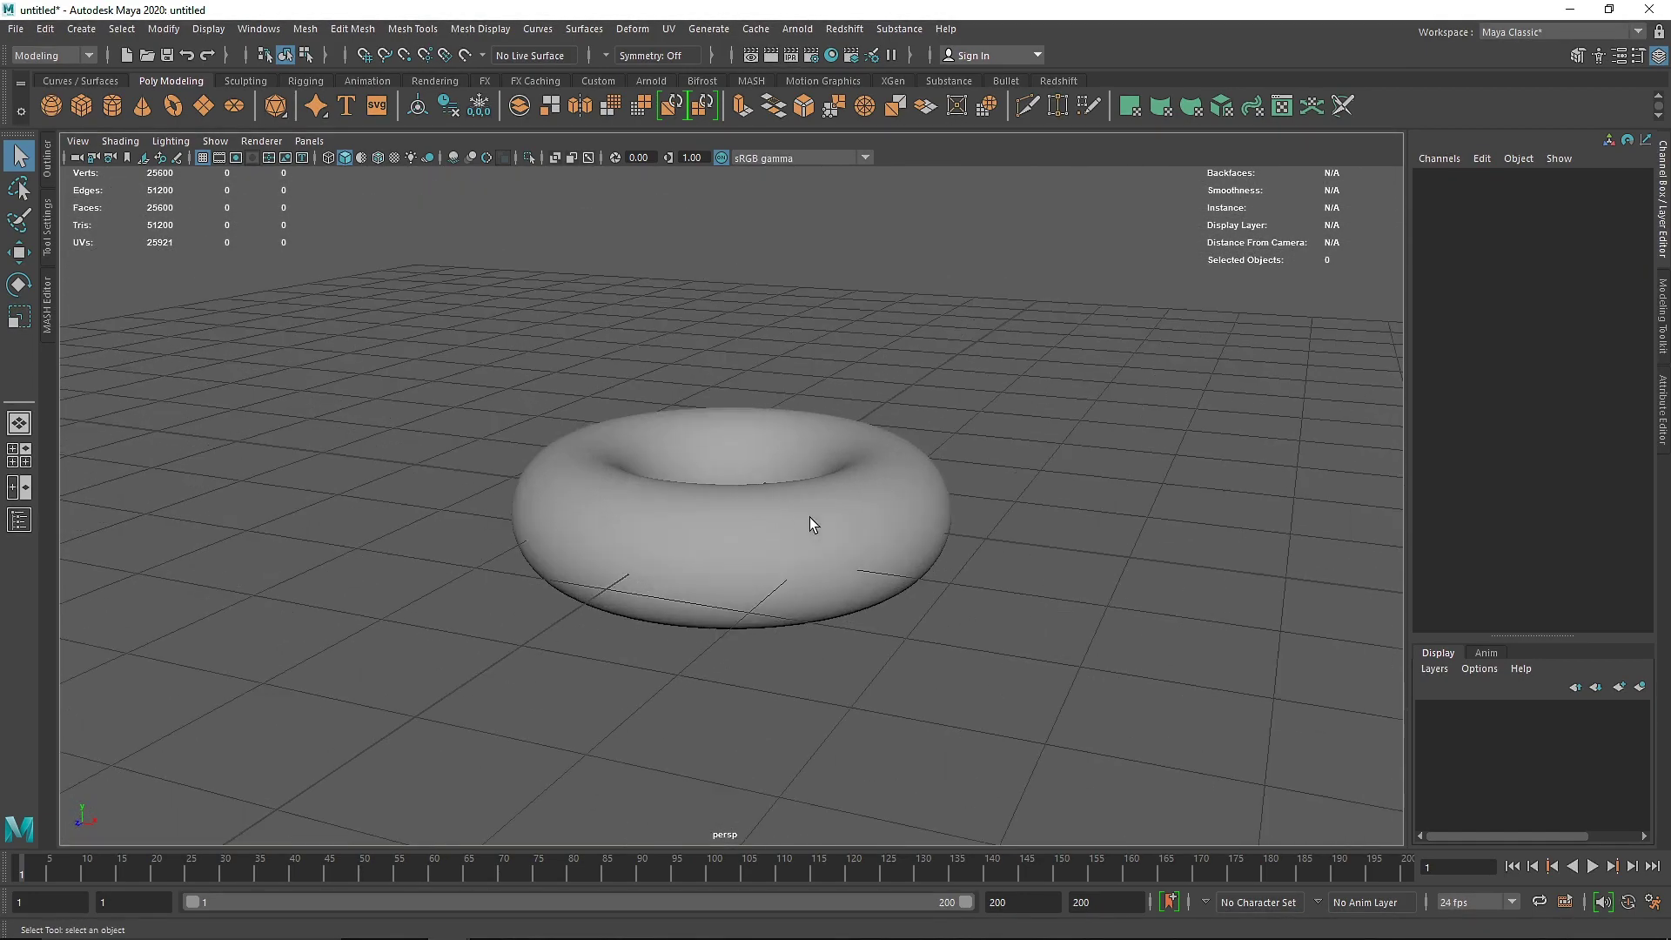
# - Switch to the FX menu set and make the torus an nCloth passive collider
pyautogui.click(608, 458)
pyautogui.click(53, 55)
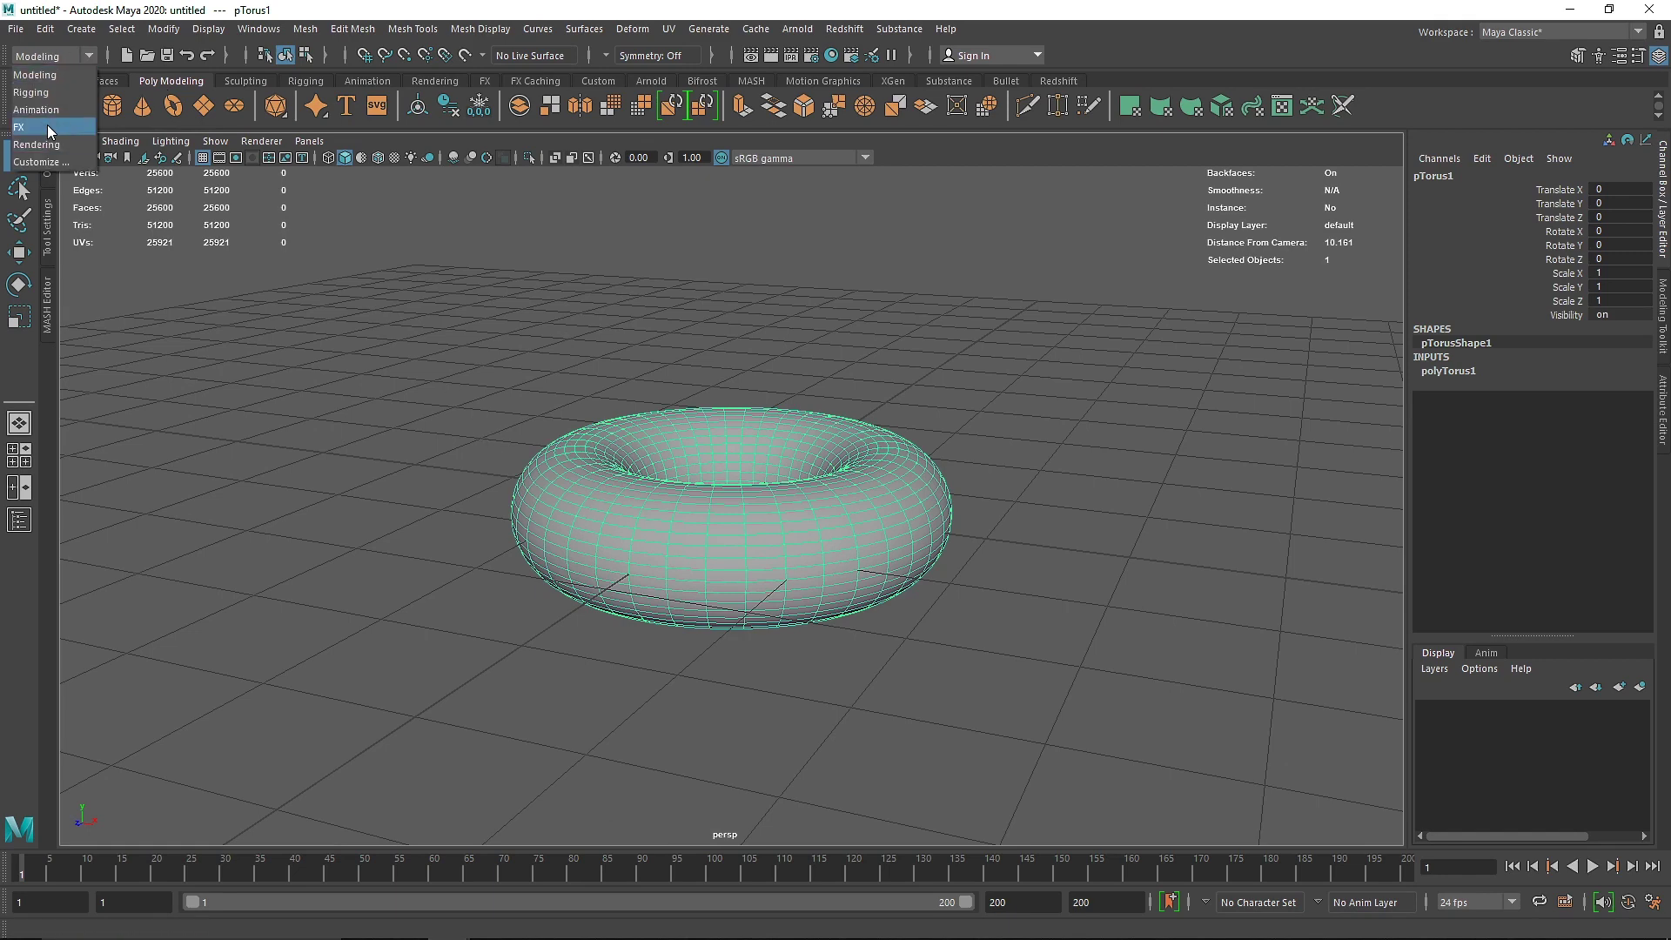
pyautogui.click(47, 127)
pyautogui.click(404, 28)
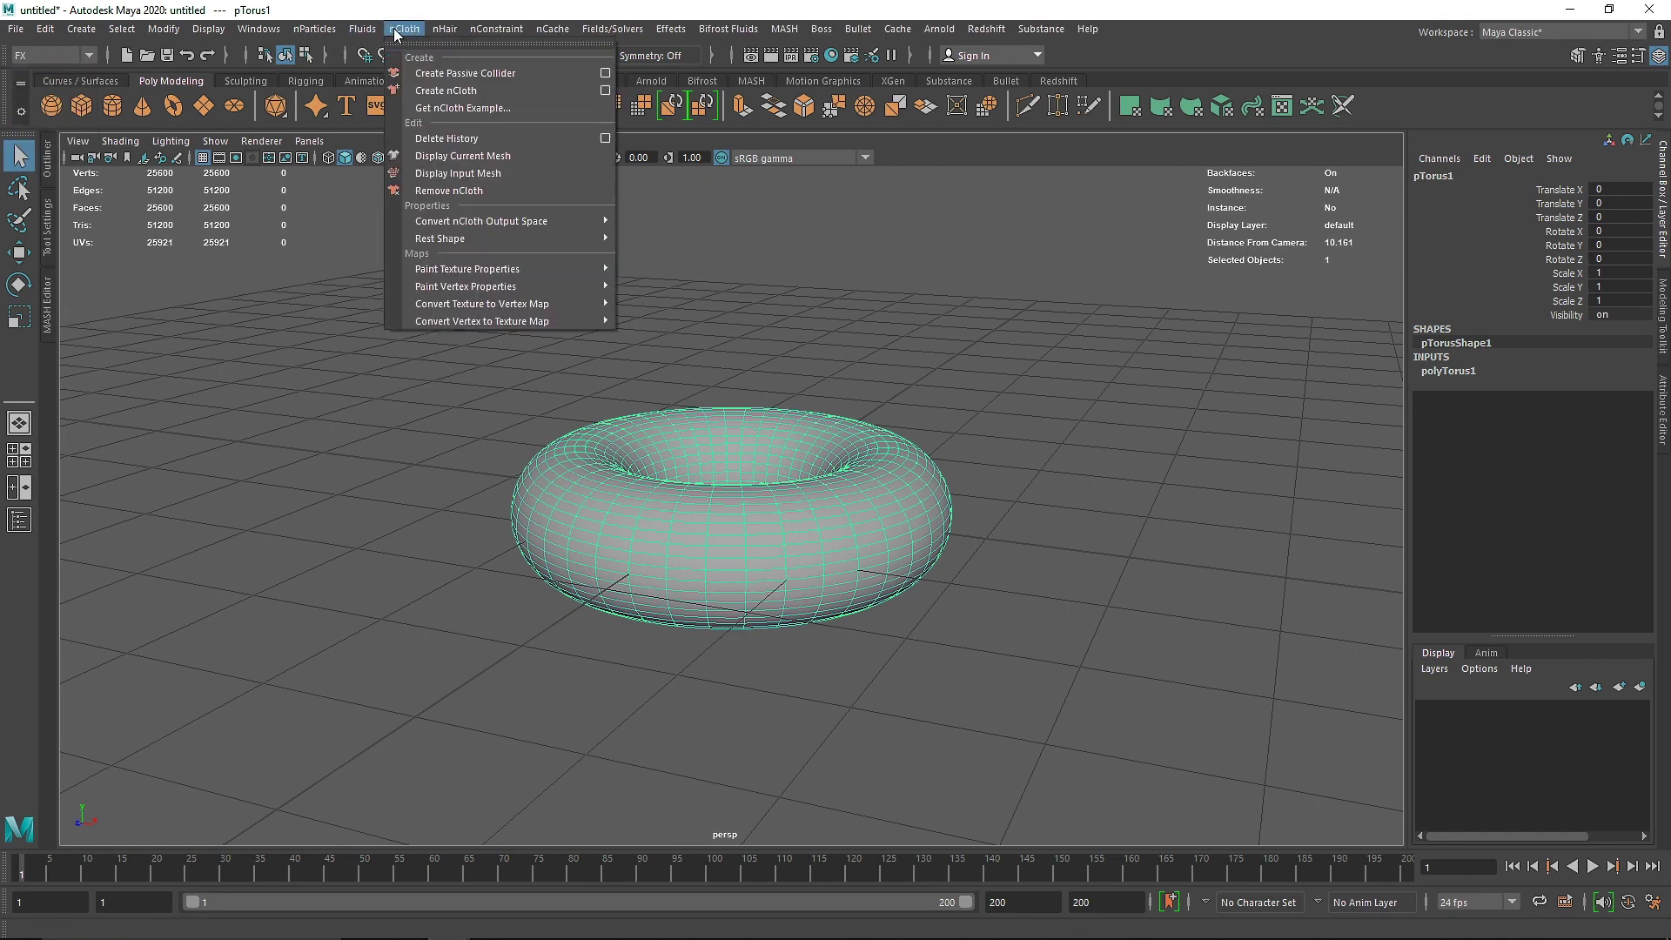
pyautogui.click(423, 74)
pyautogui.keyDown('alt'); pyautogui.moveTo(1135, 550); pyautogui.dragTo(924, 515); pyautogui.keyUp('alt')
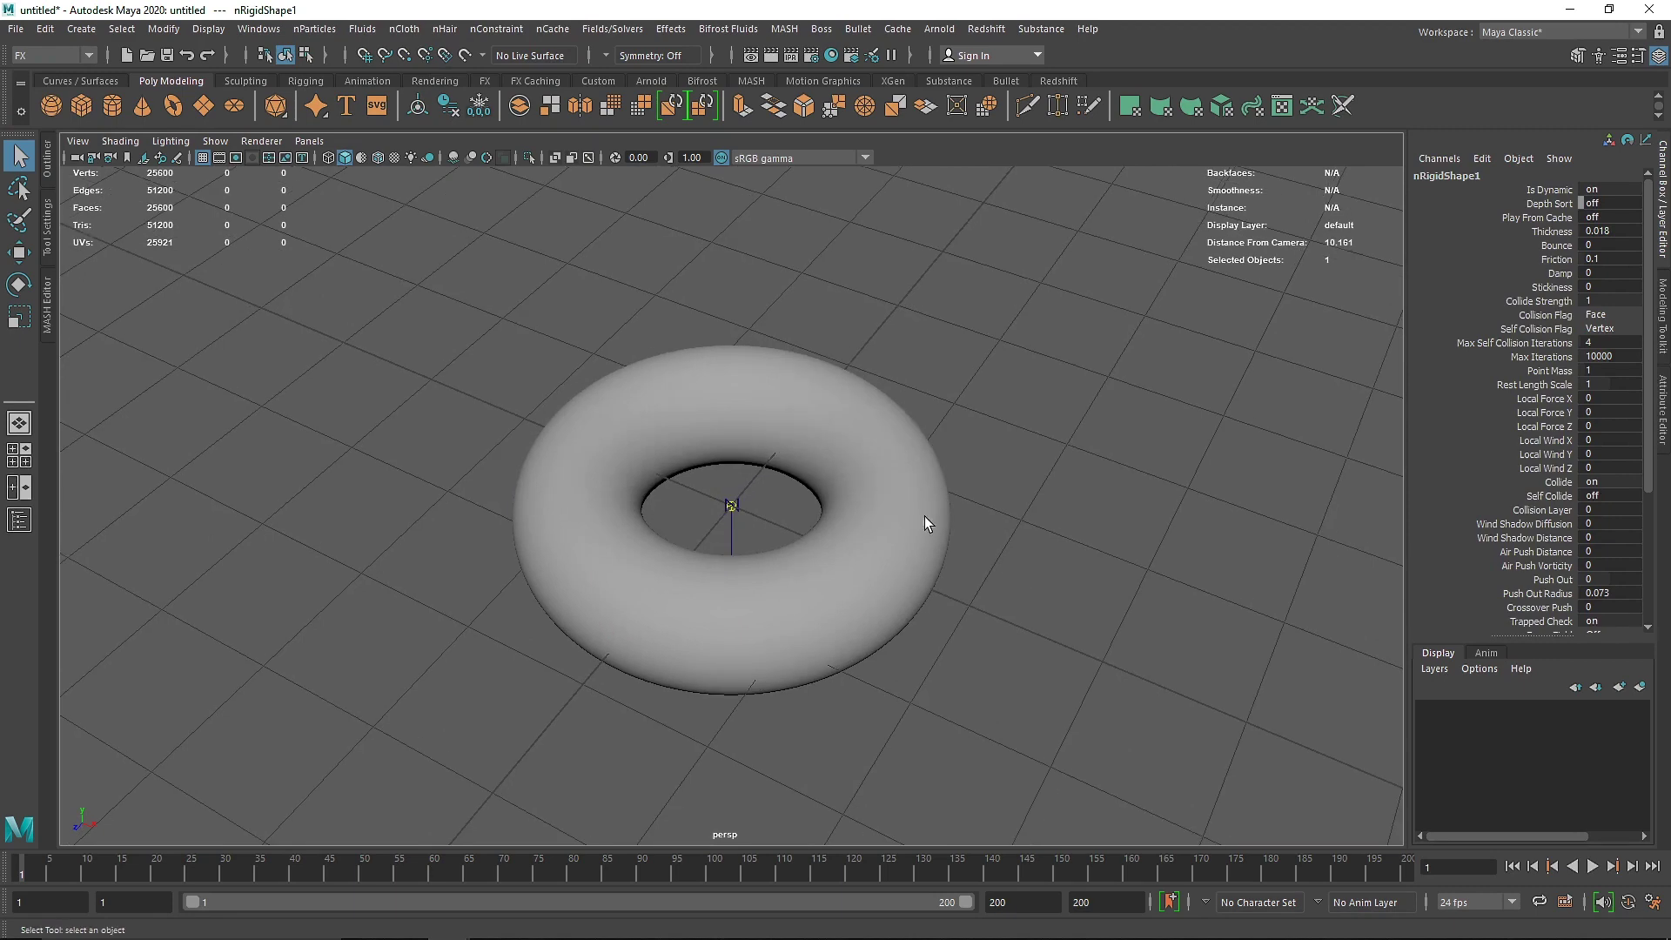
# - Create a polygon sphere and raise it above the torus to about 1.63 in Translate Y
pyautogui.click(49, 106)
pyautogui.press('w')
pyautogui.moveTo(731, 423); pyautogui.dragTo(711, 211)
pyautogui.keyDown('alt'); pyautogui.moveTo(869, 296); pyautogui.dragTo(790, 407, button='middle'); pyautogui.keyUp('alt')
pyautogui.keyDown('alt'); pyautogui.moveTo(790, 406); pyautogui.dragTo(726, 440, button='right'); pyautogui.keyUp('alt')
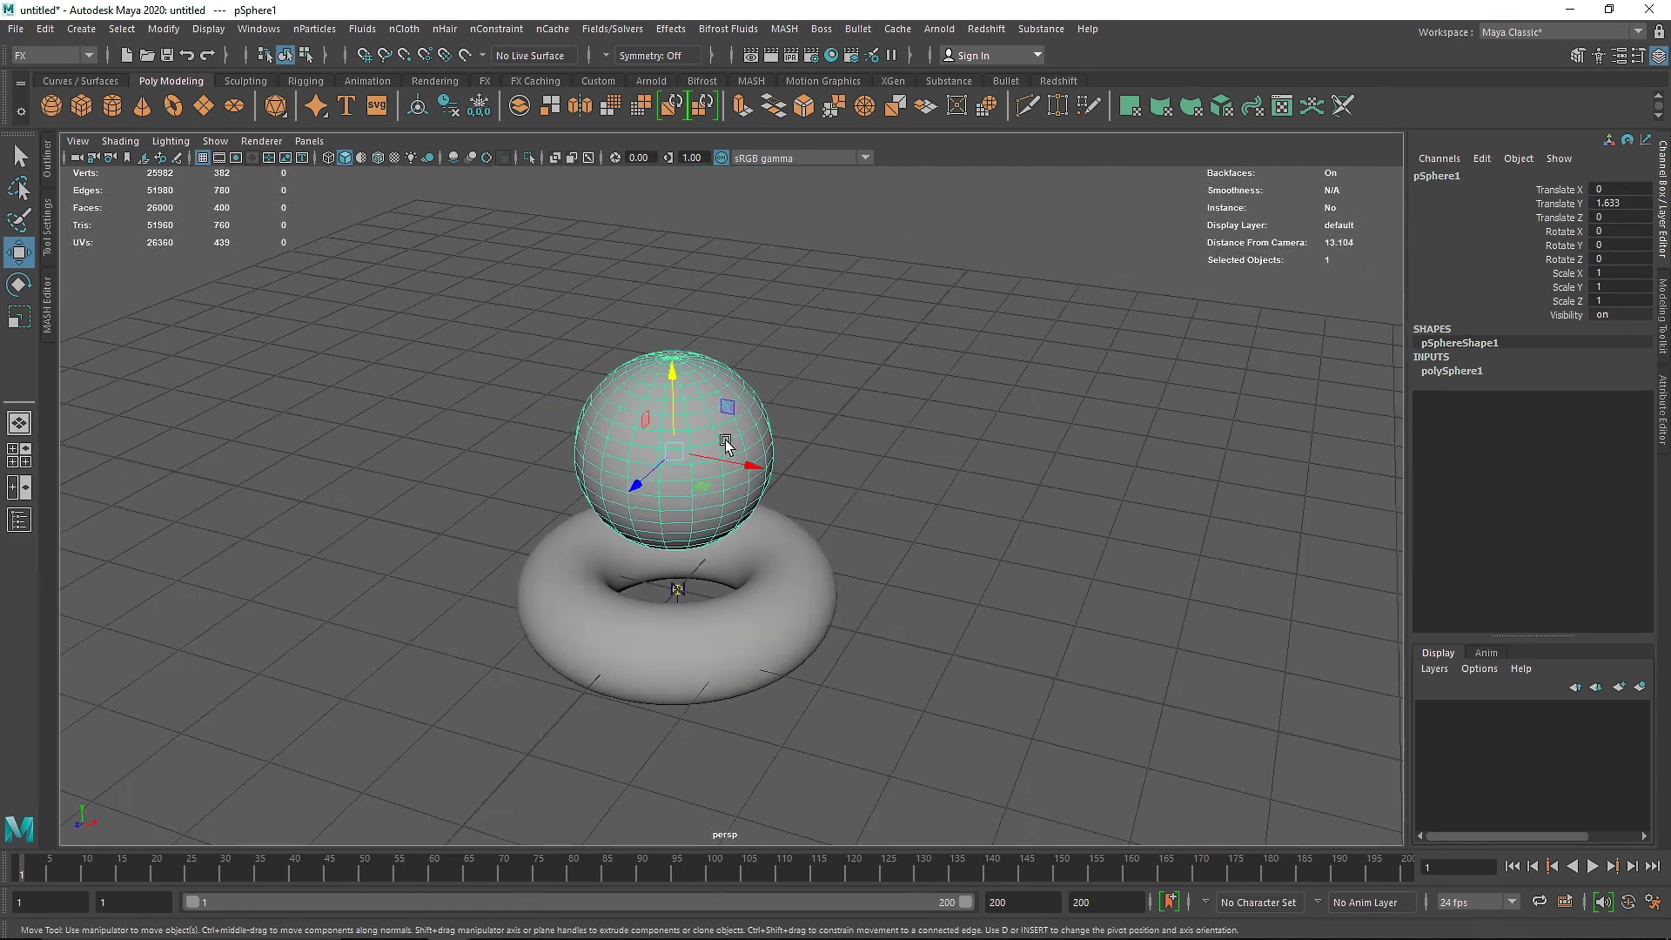
pyautogui.keyDown('alt'); pyautogui.moveTo(726, 440); pyautogui.dragTo(749, 481); pyautogui.keyUp('alt')
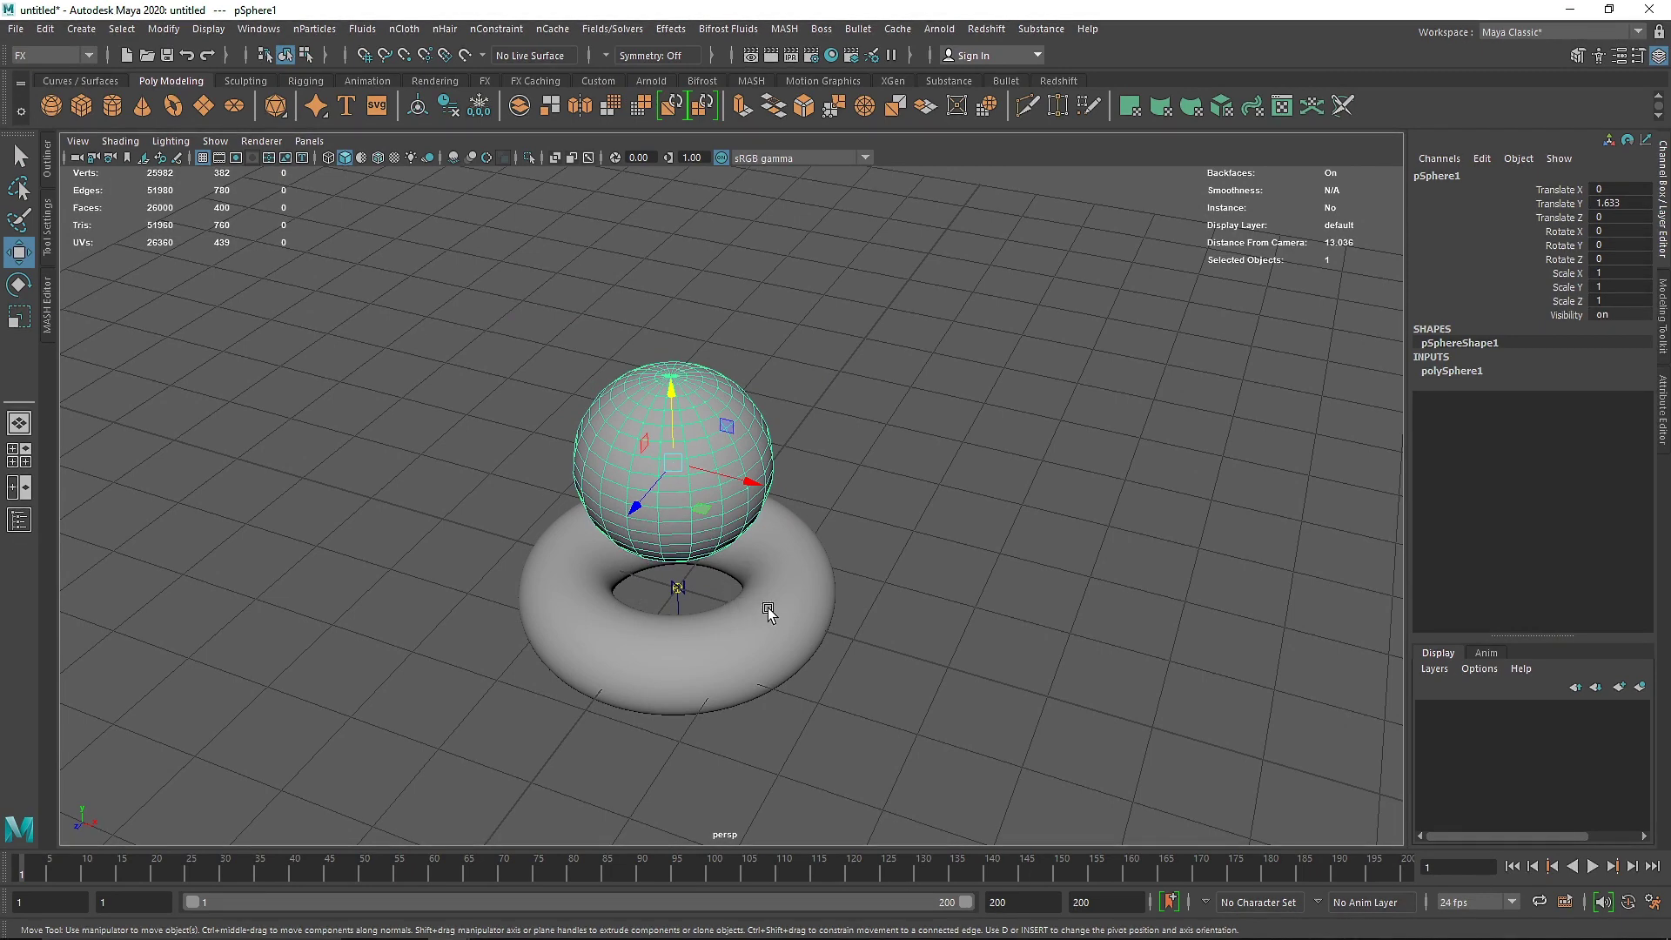
# - Set both the axis and height subdivisions of the sphere to 30
pyautogui.click(1460, 373)
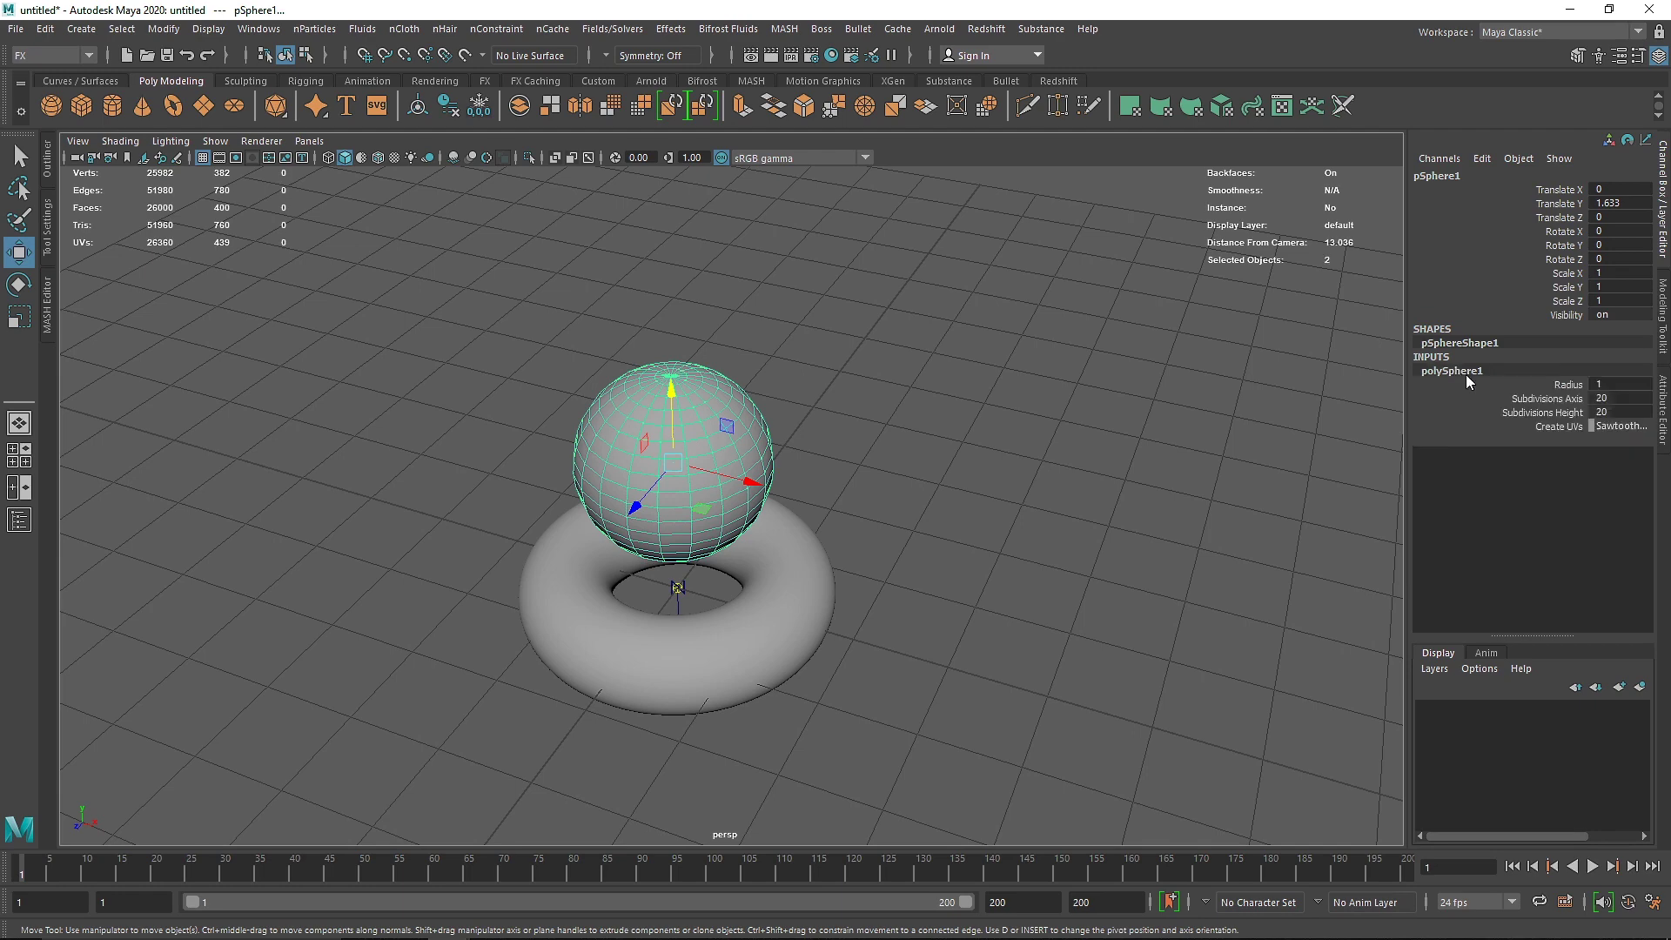
pyautogui.click(1613, 398)
pyautogui.write('30')
pyautogui.press('Return')
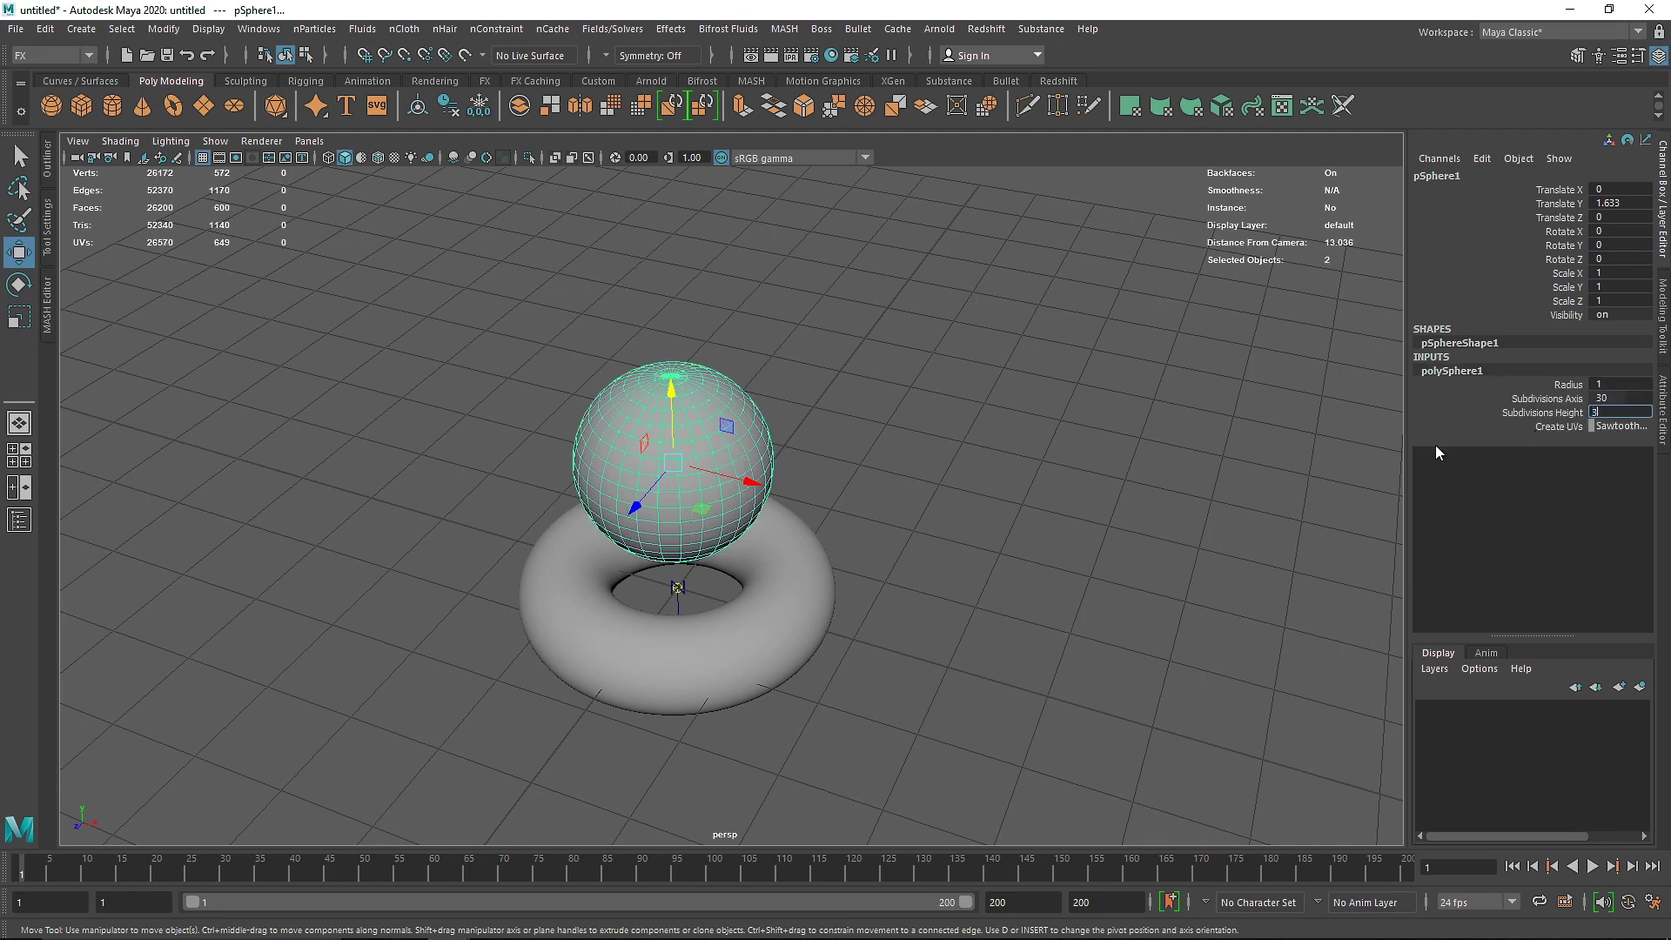
pyautogui.click(882, 491)
# - Convert the sphere above the torus into an nCloth object
pyautogui.click(712, 450)
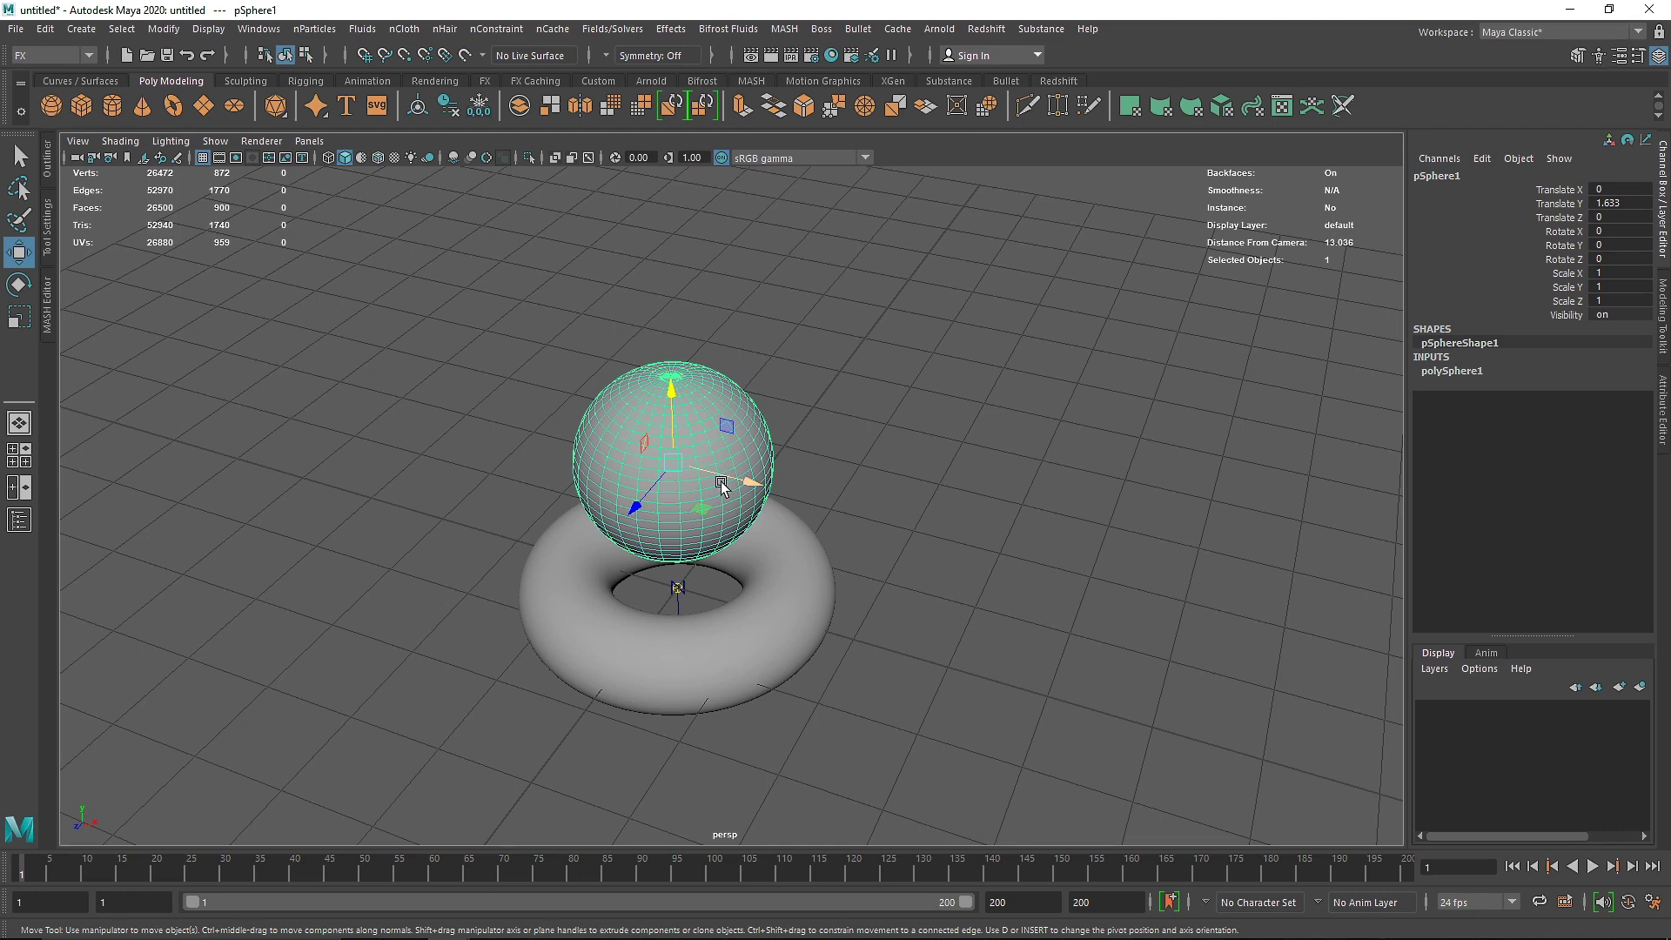
pyautogui.scroll(3, 731, 505)
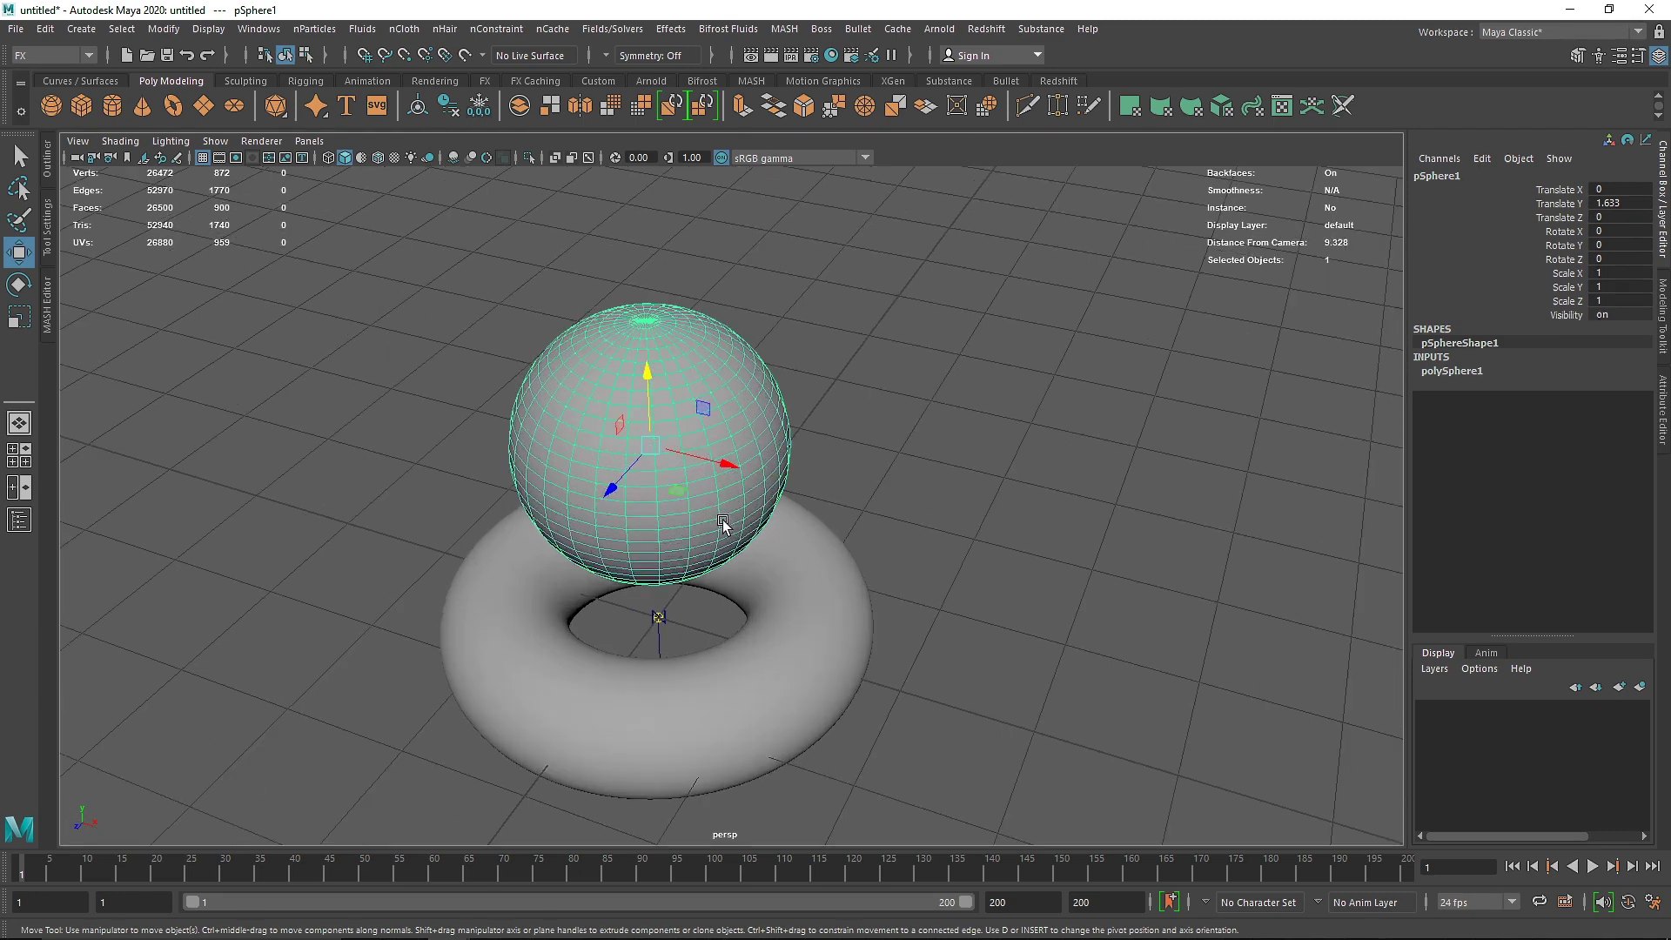
pyautogui.click(404, 29)
pyautogui.click(441, 92)
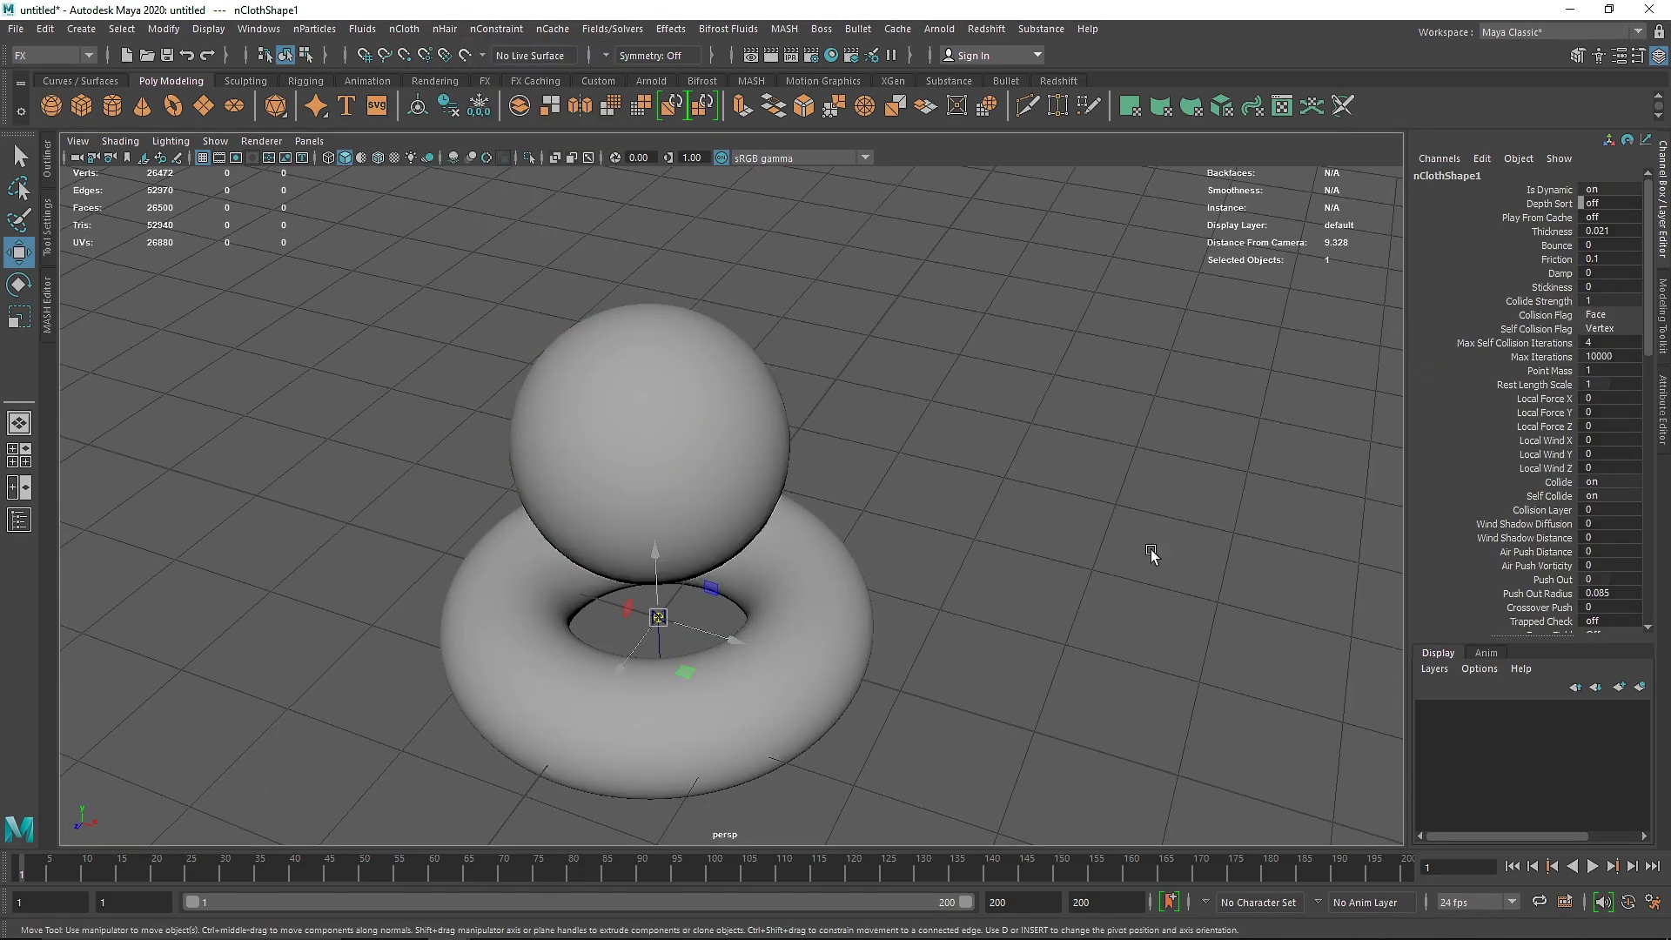
# - Play the cloth simulation to check how the sphere falls onto the torus, and return to the first frame
pyautogui.click(1593, 866)
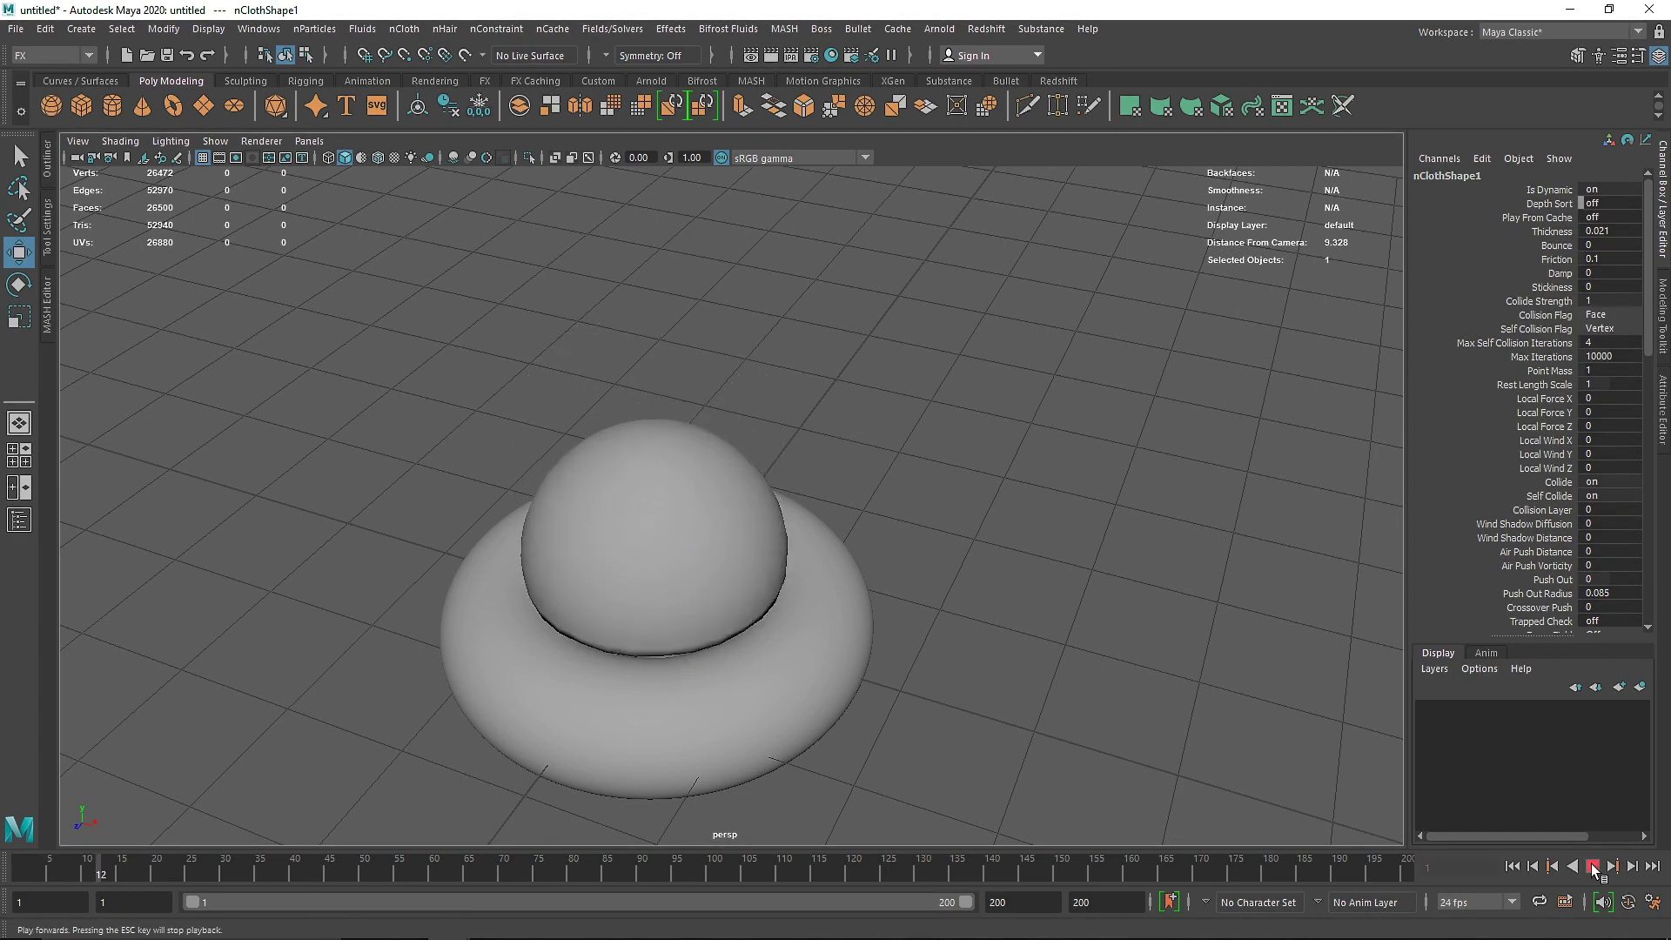
pyautogui.scroll(-5, 806, 754)
pyautogui.keyDown('alt'); pyautogui.moveTo(806, 754); pyautogui.dragTo(765, 653, button='middle'); pyautogui.keyUp('alt')
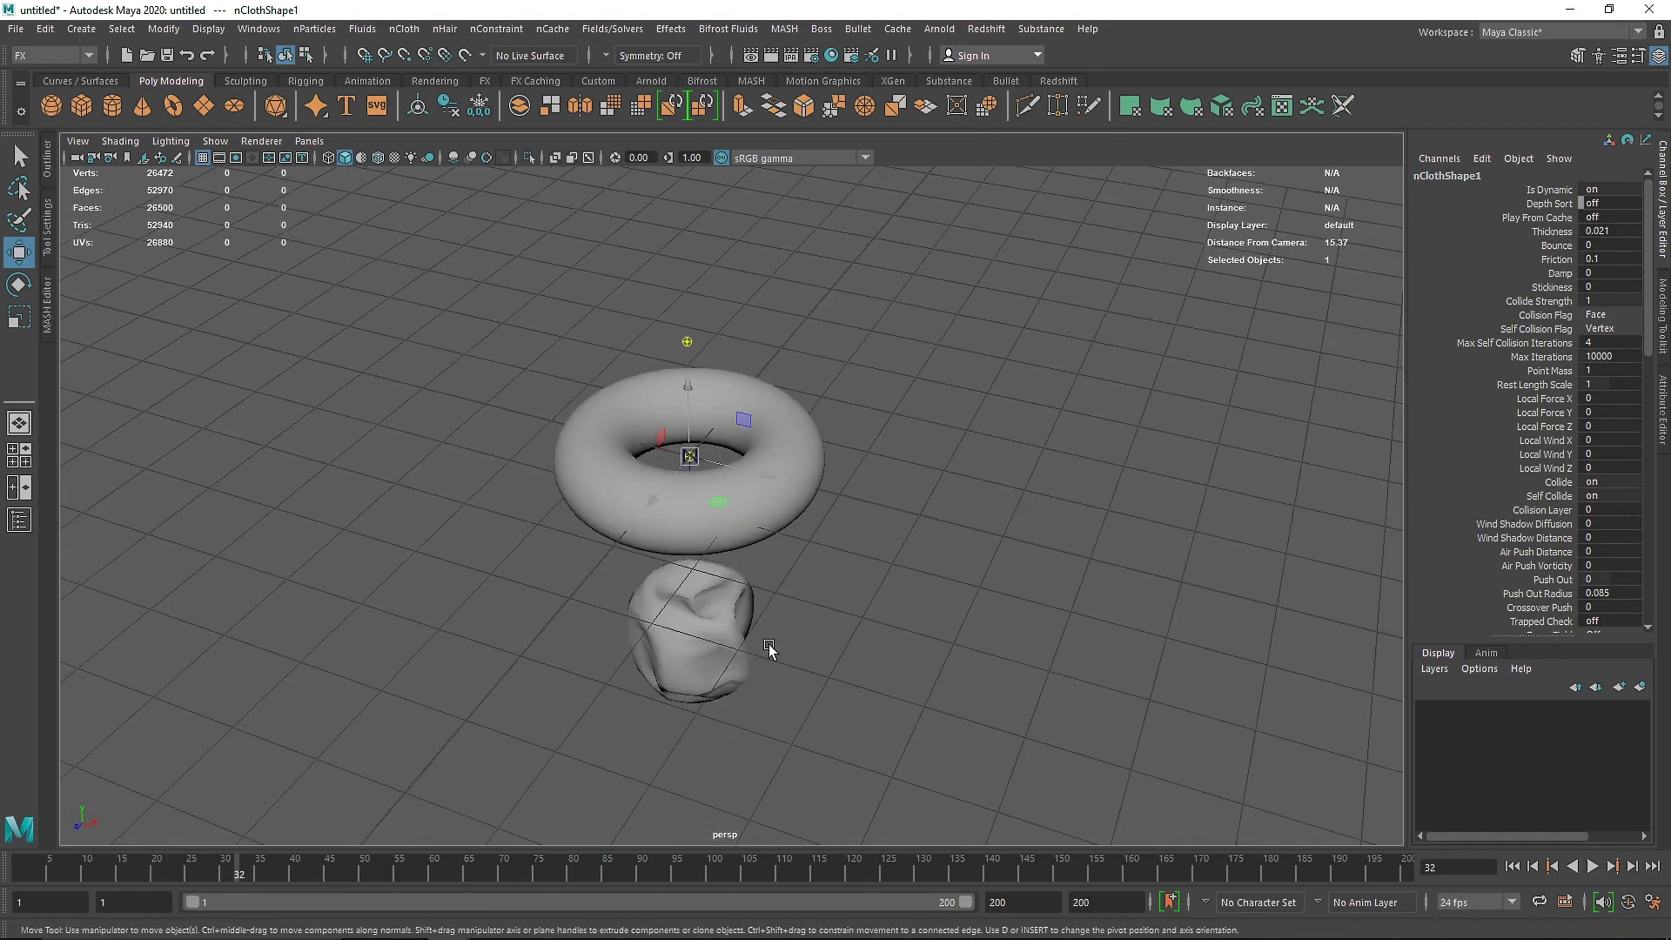
pyautogui.click(748, 648)
pyautogui.click(1513, 867)
pyautogui.scroll(5, 746, 430)
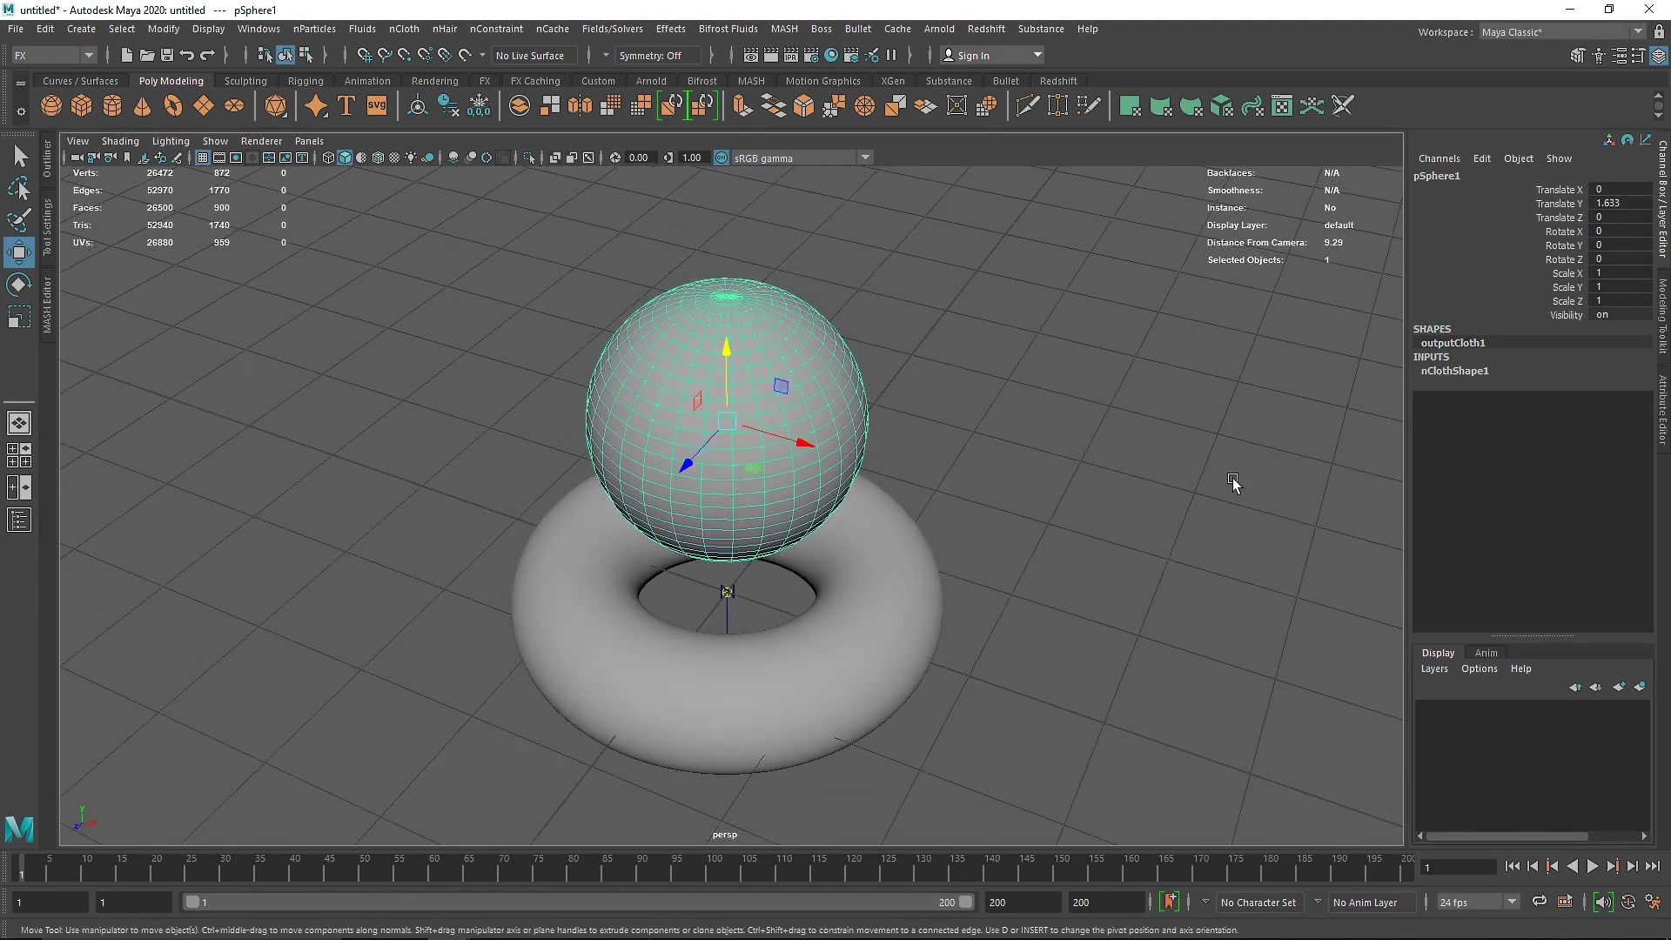
# - Replace the sphere's nCloth attributes with the airBag preset and play the simulation
pyautogui.hotkey('ctrl', 'a')
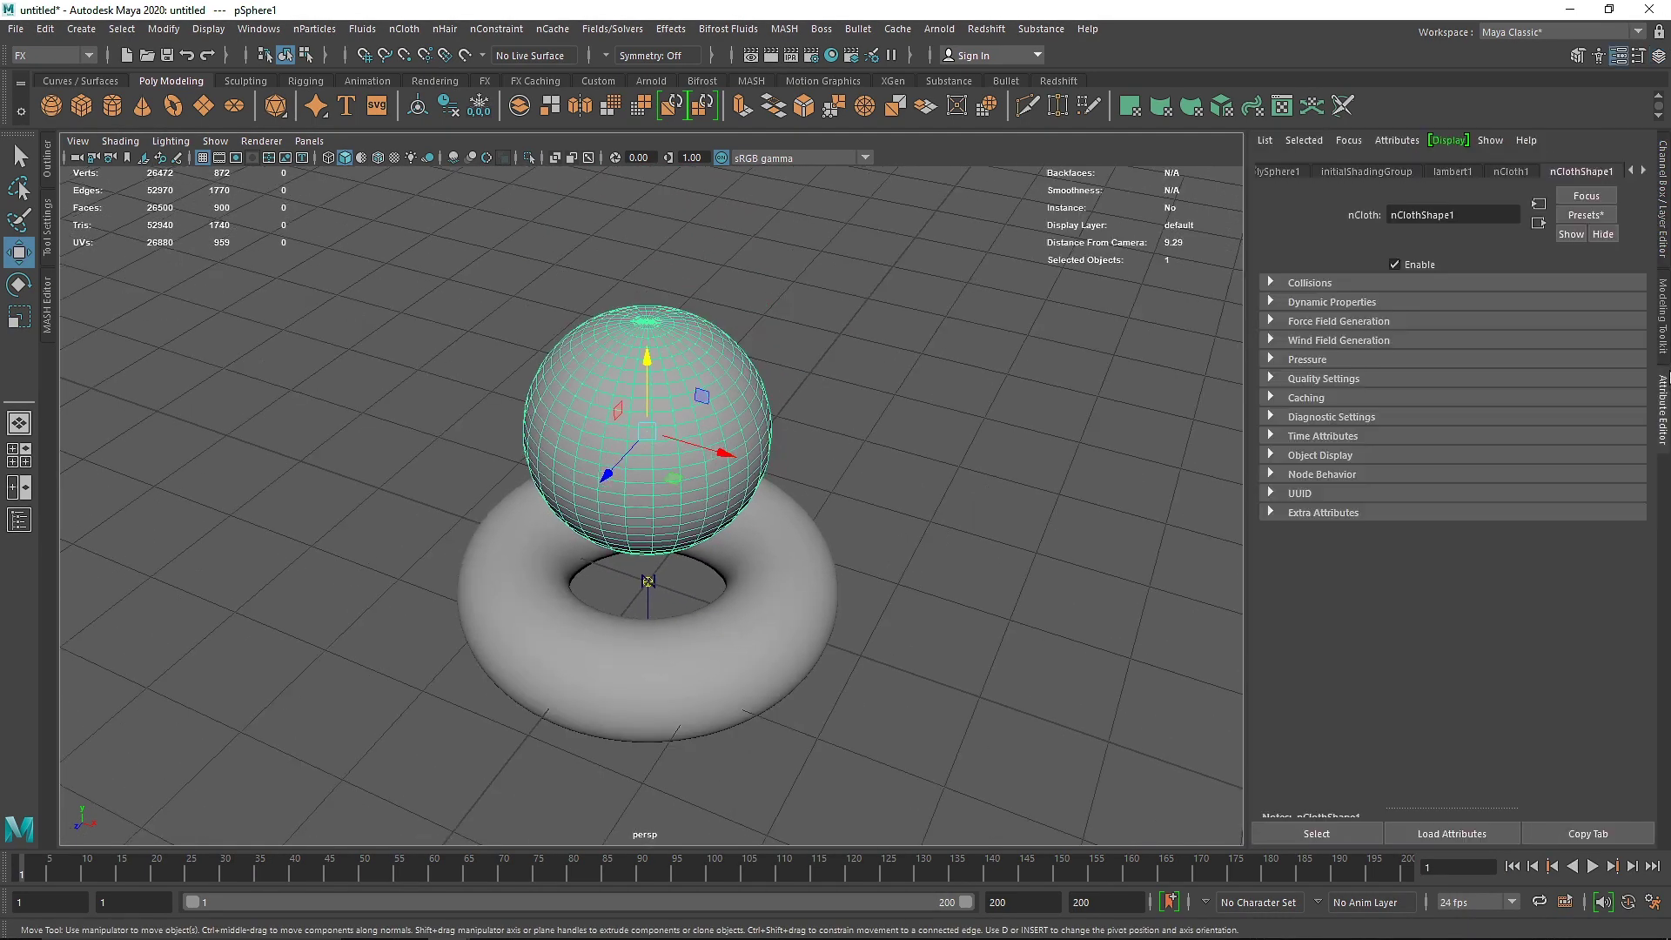
pyautogui.click(1567, 217)
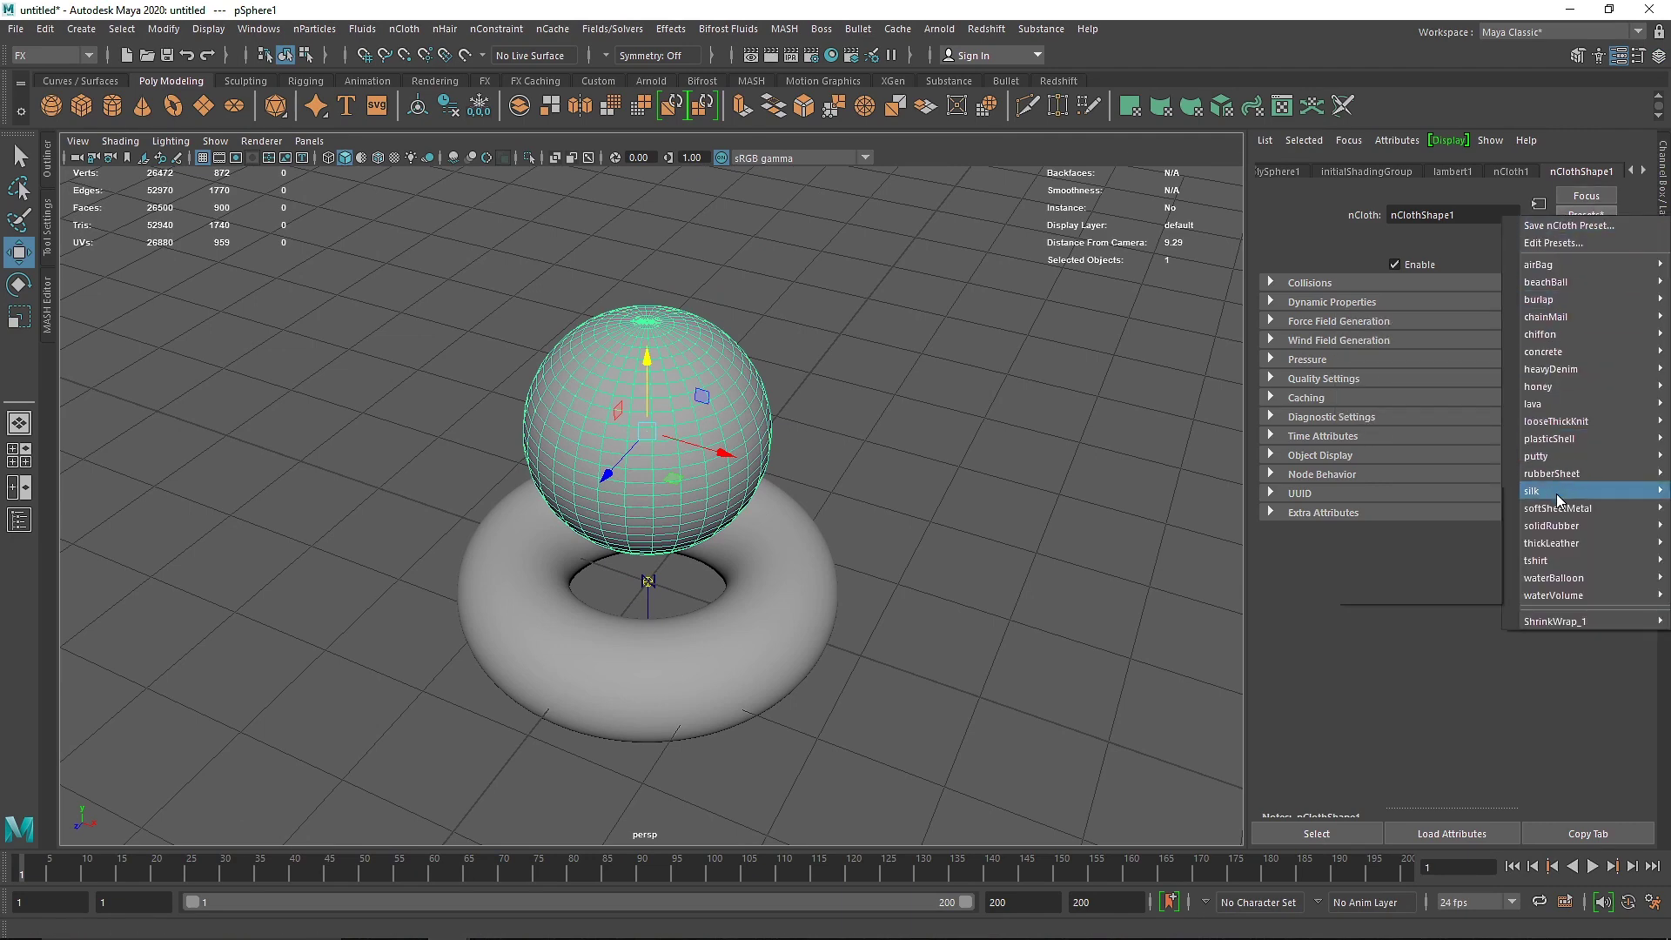
pyautogui.moveTo(1558, 504)
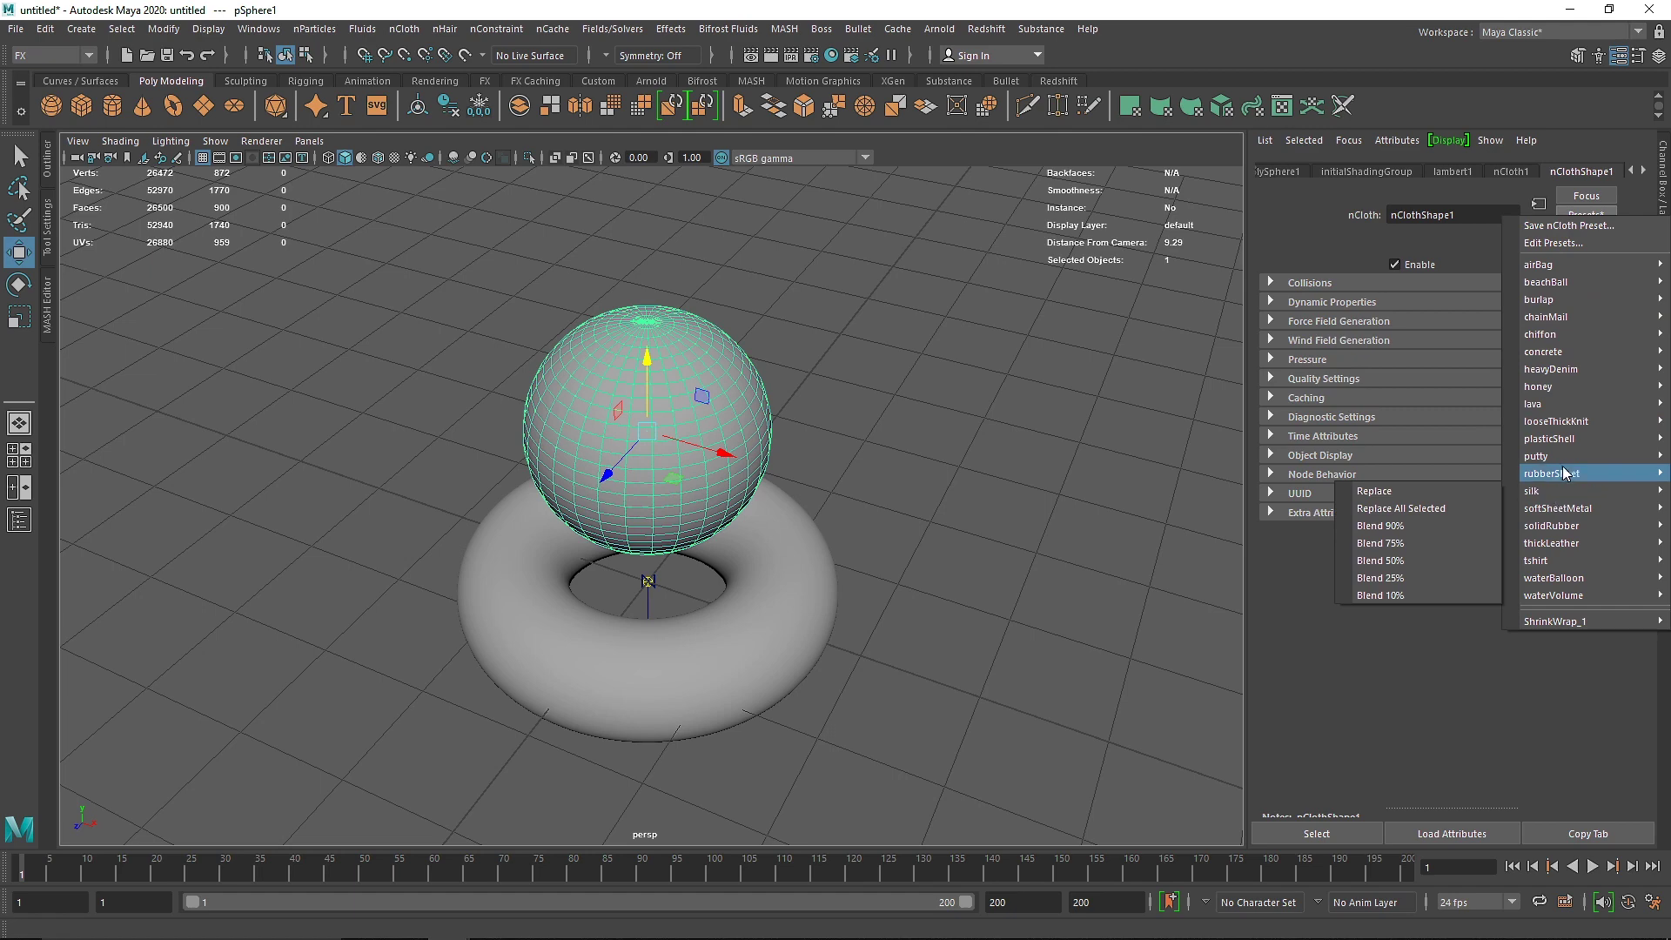
pyautogui.moveTo(1554, 265)
pyautogui.click(1448, 267)
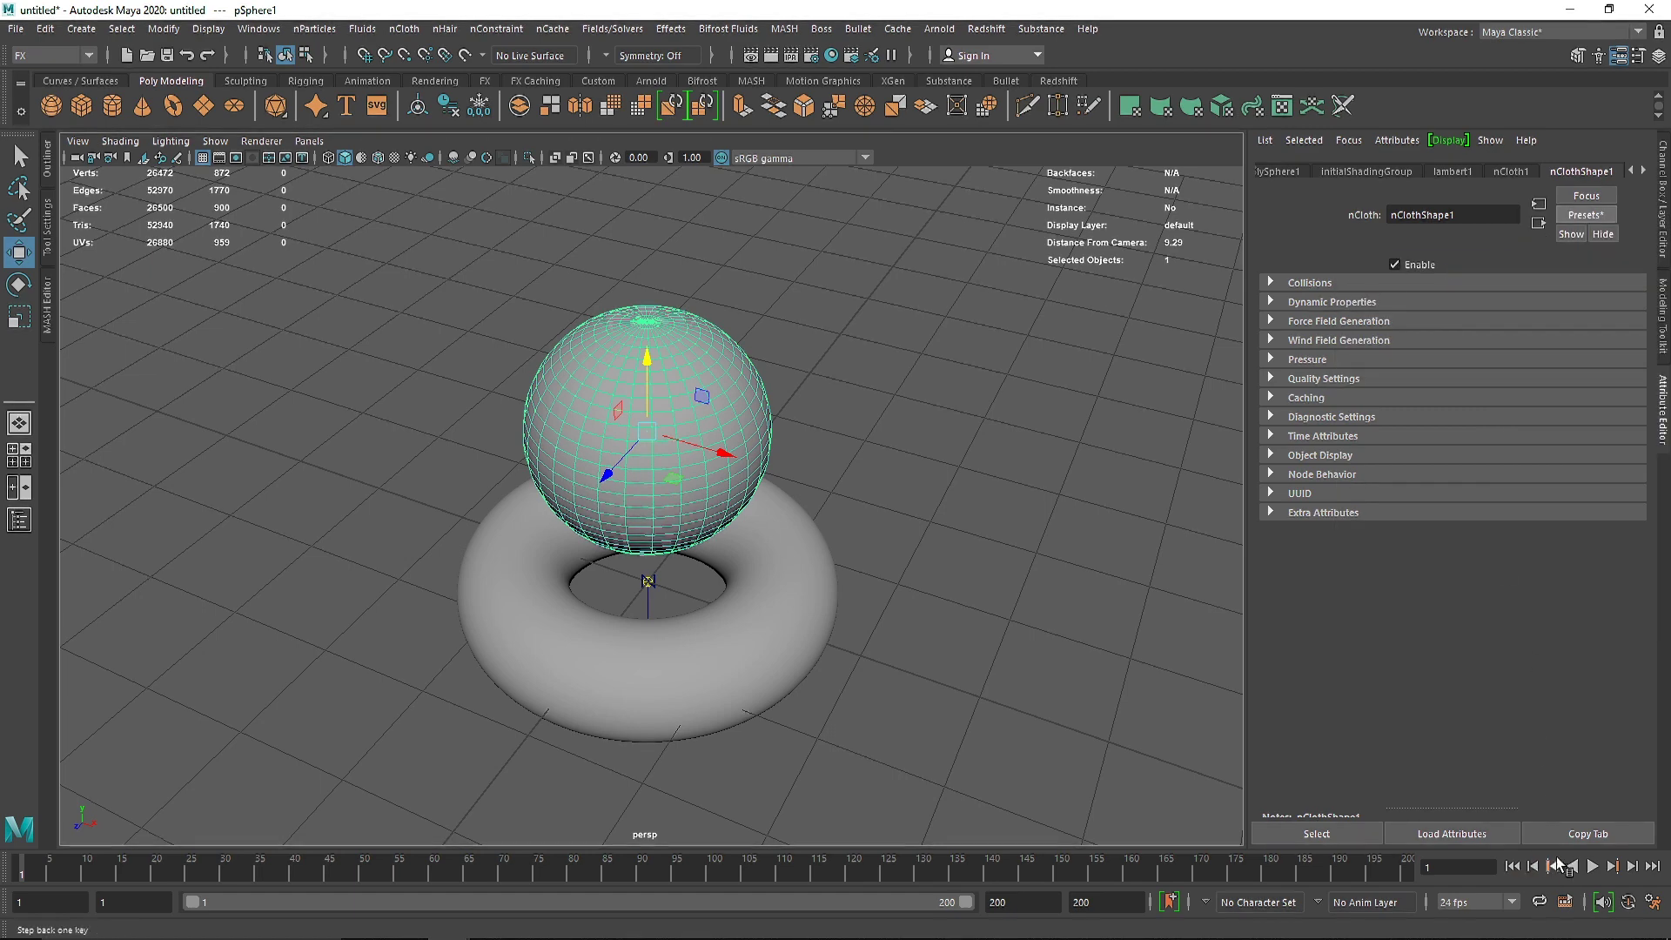
pyautogui.click(1592, 866)
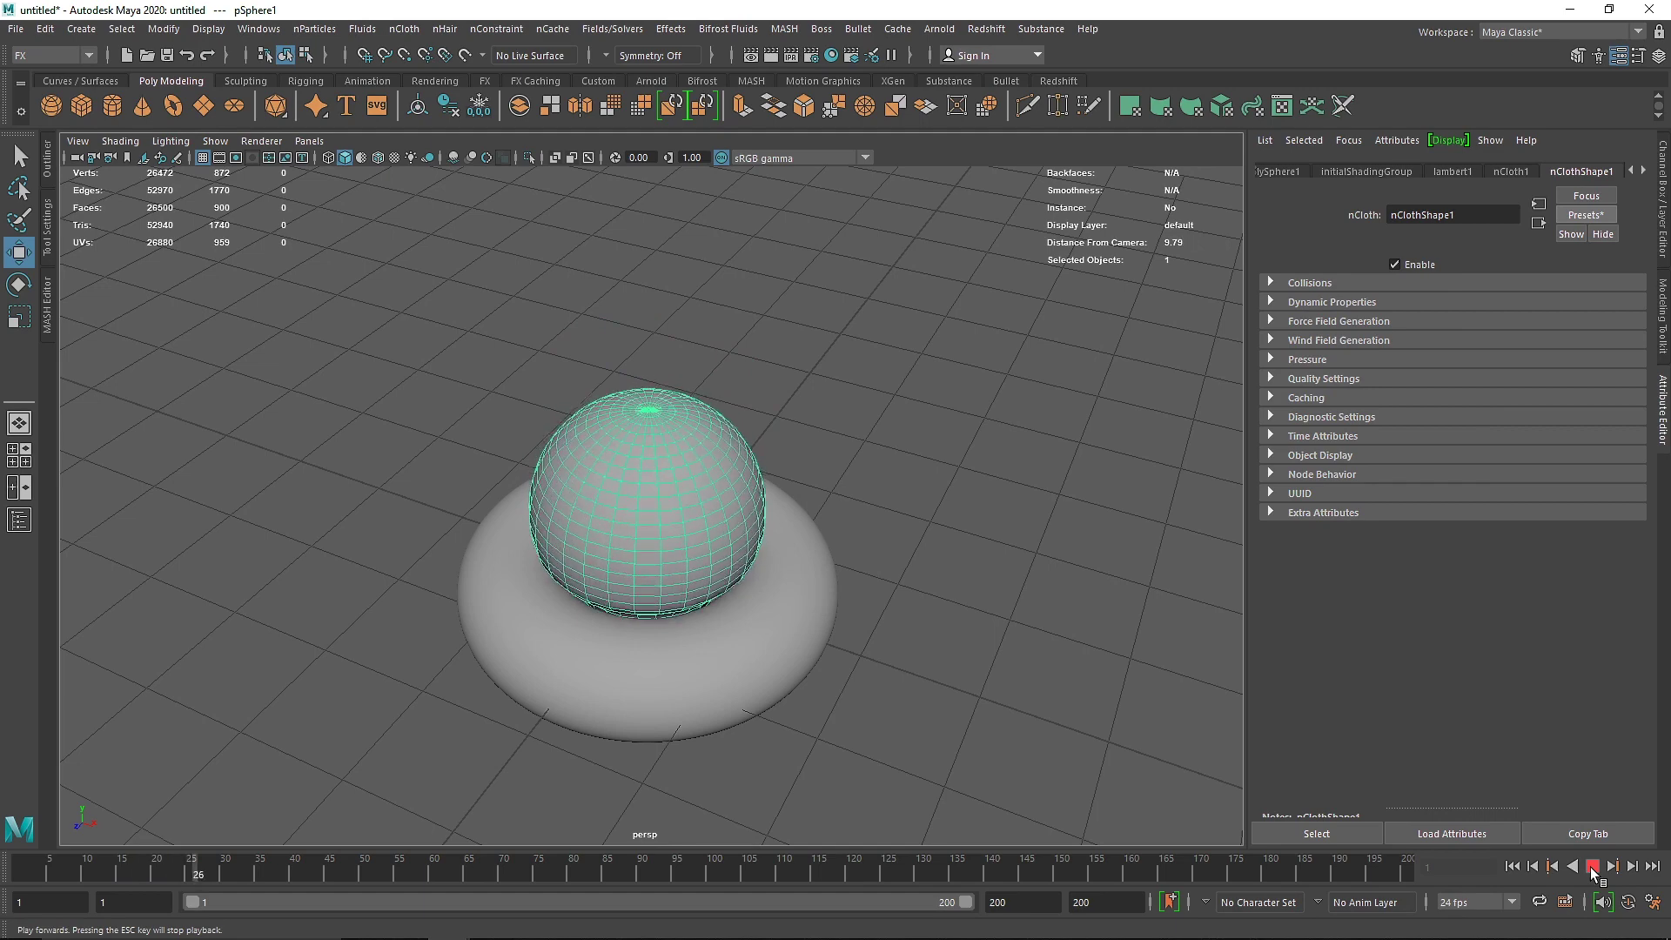
# - Try the putty preset on the sphere's nCloth, replay the simulation from the start and stop it
pyautogui.click(1564, 212)
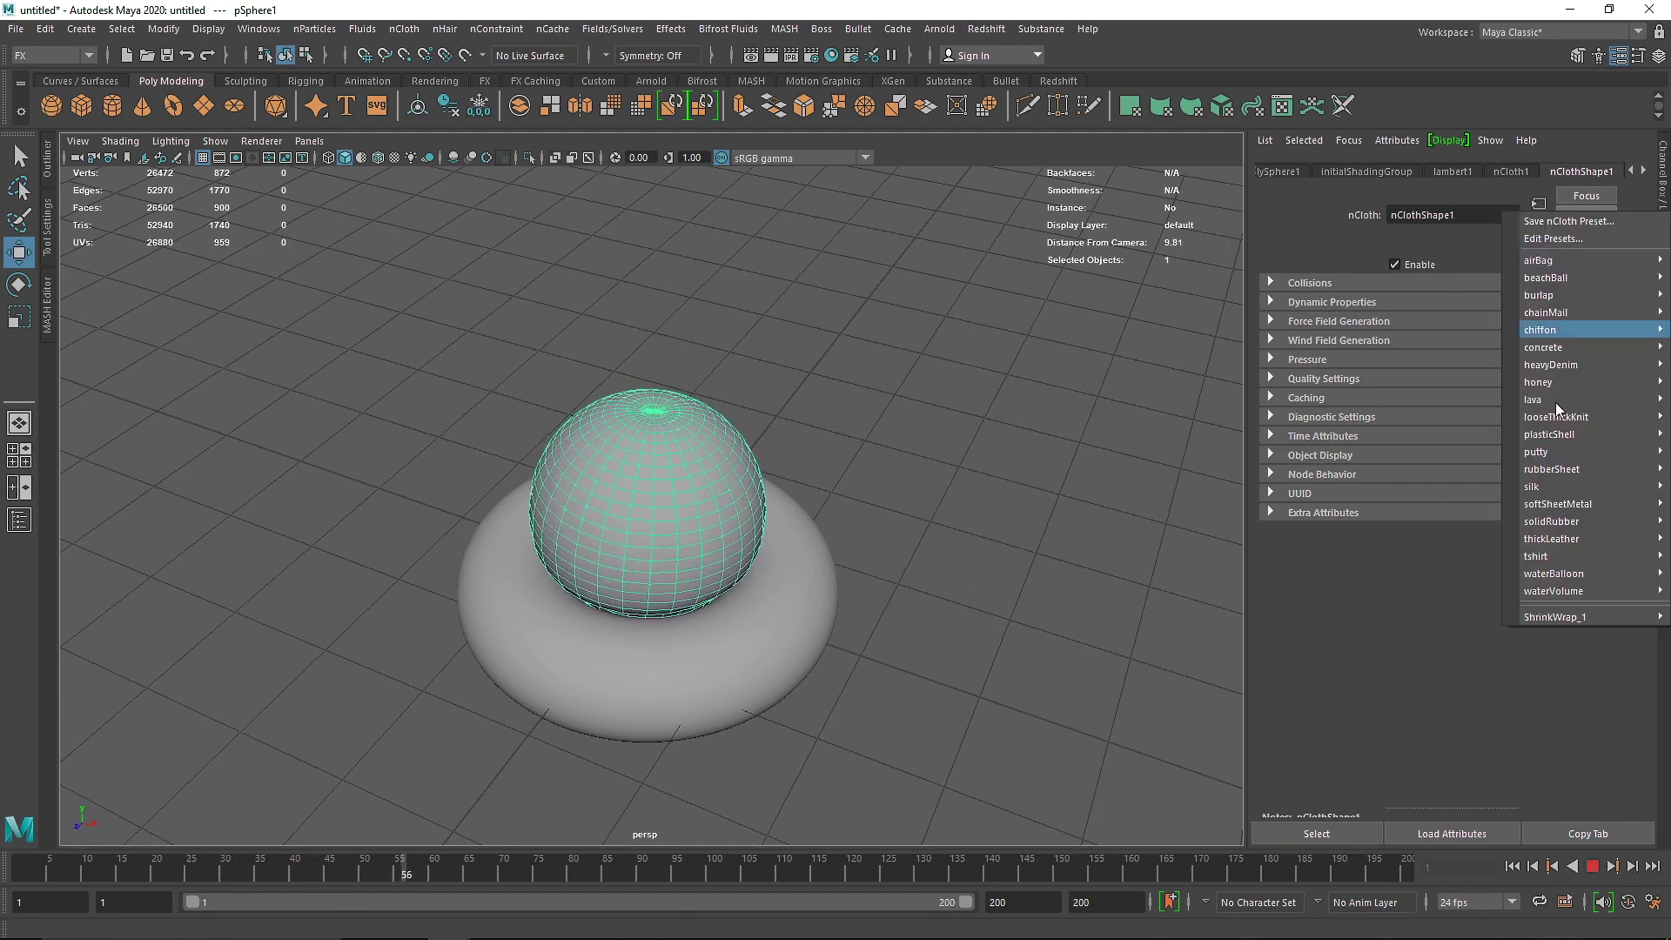
pyautogui.moveTo(1549, 451)
pyautogui.click(1403, 458)
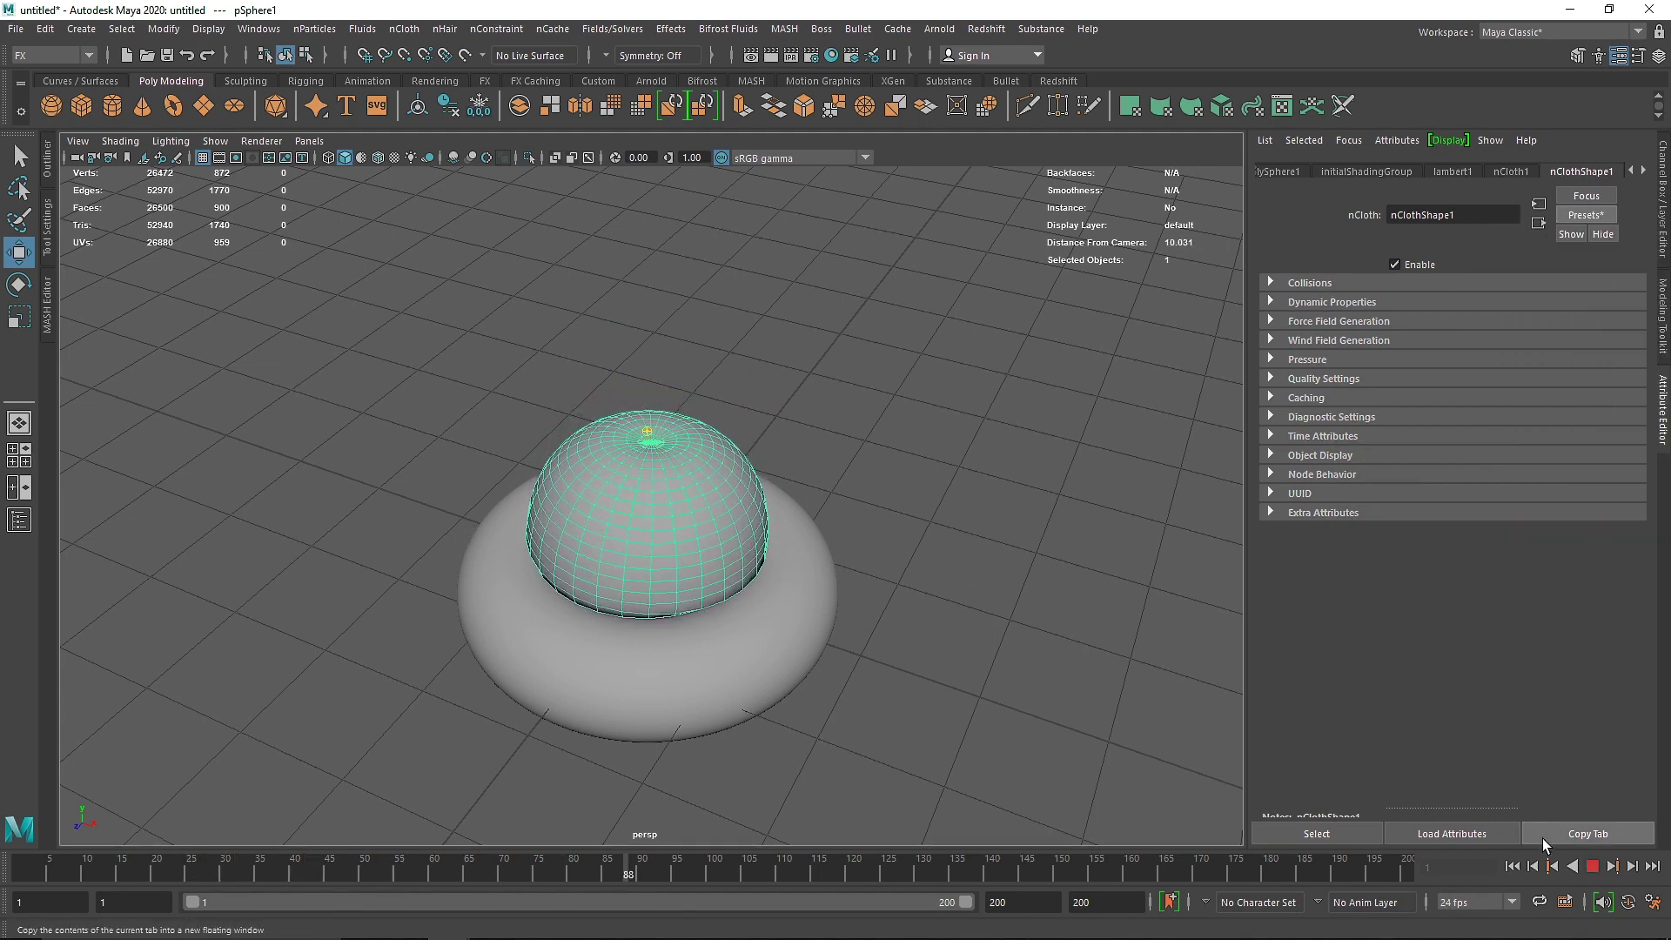
pyautogui.click(1513, 866)
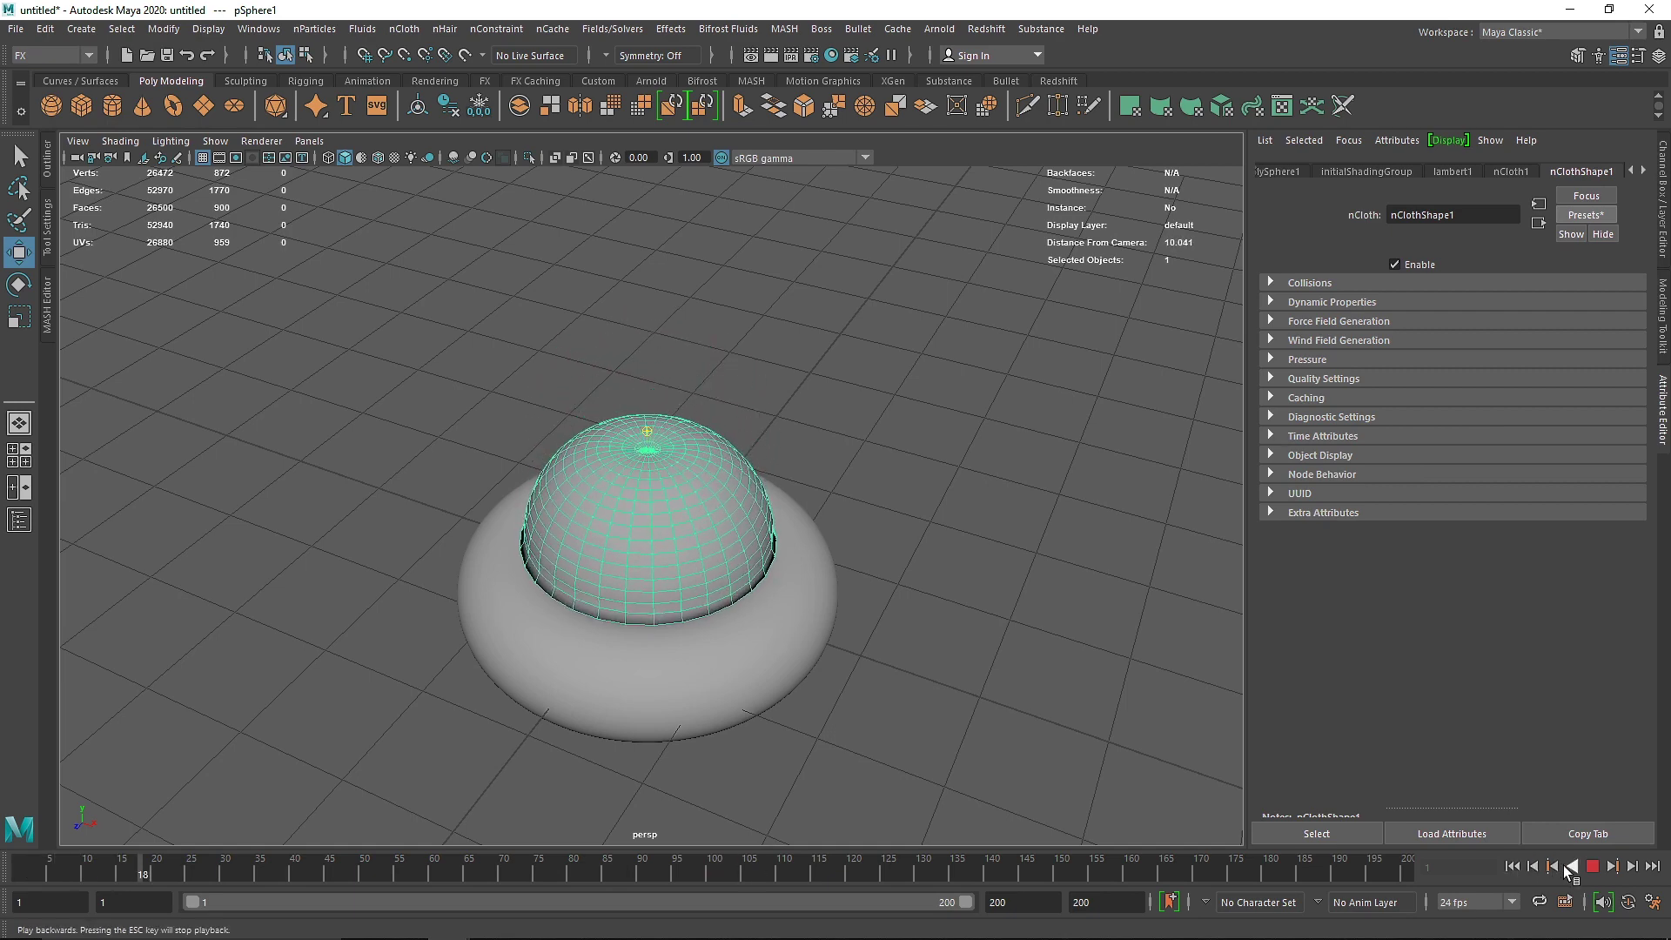
pyautogui.click(1592, 866)
# - Replace the sphere's nCloth attributes with the airBag preset again and return to the first frame
pyautogui.click(1580, 215)
pyautogui.moveTo(1540, 268)
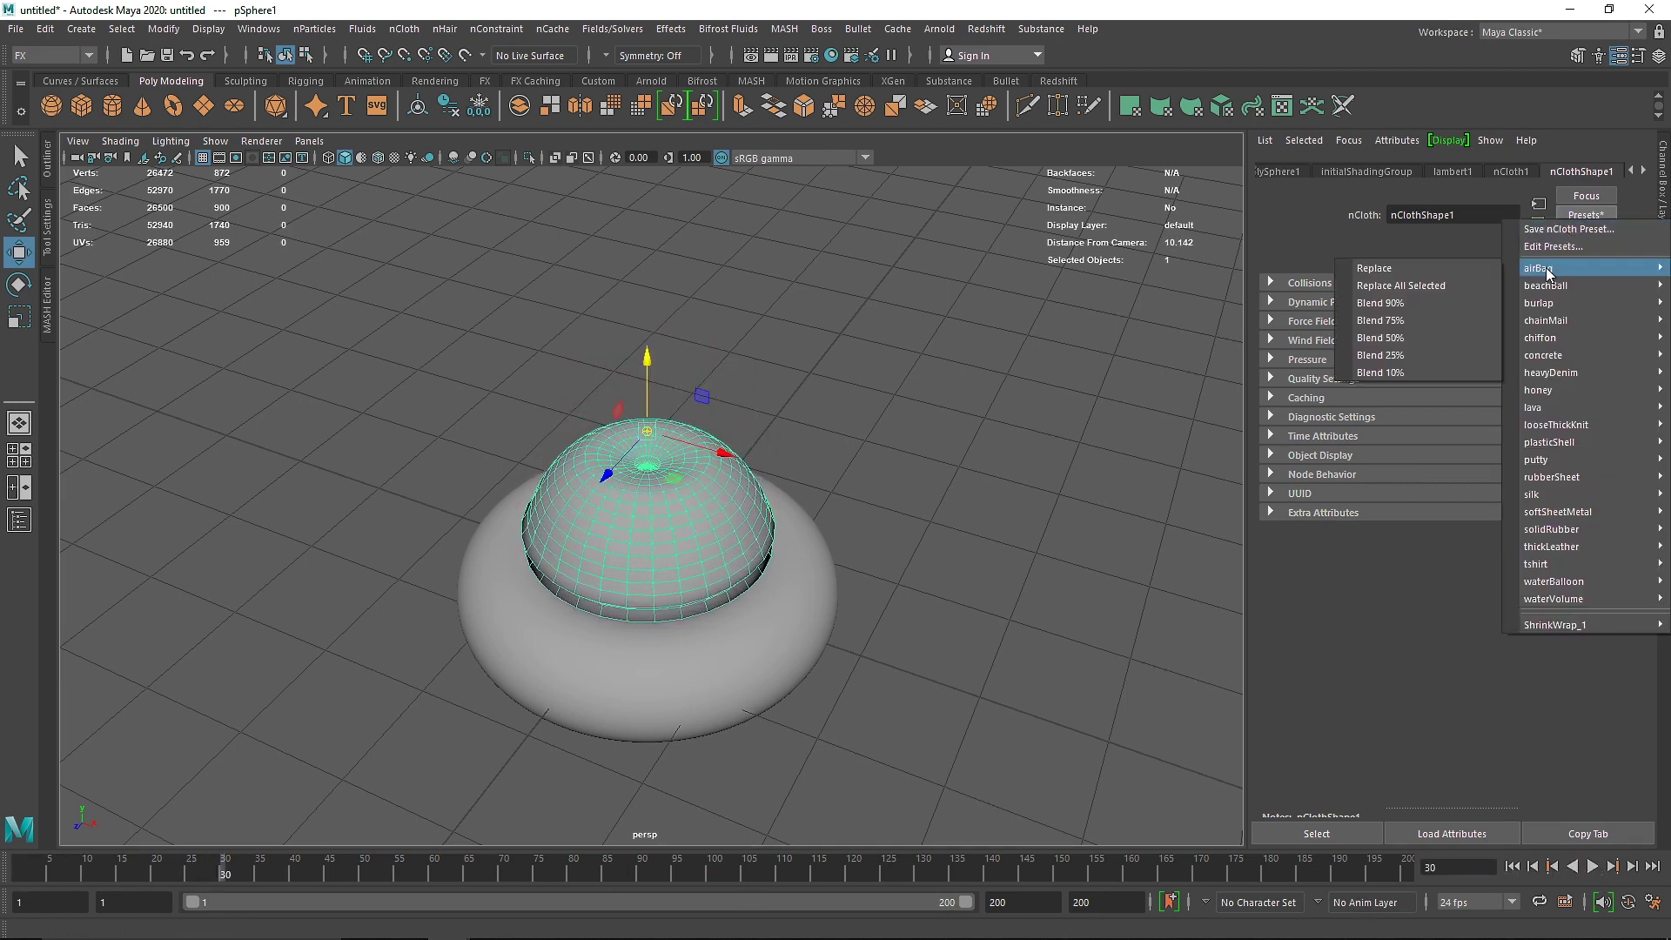
pyautogui.click(1436, 268)
pyautogui.click(1513, 866)
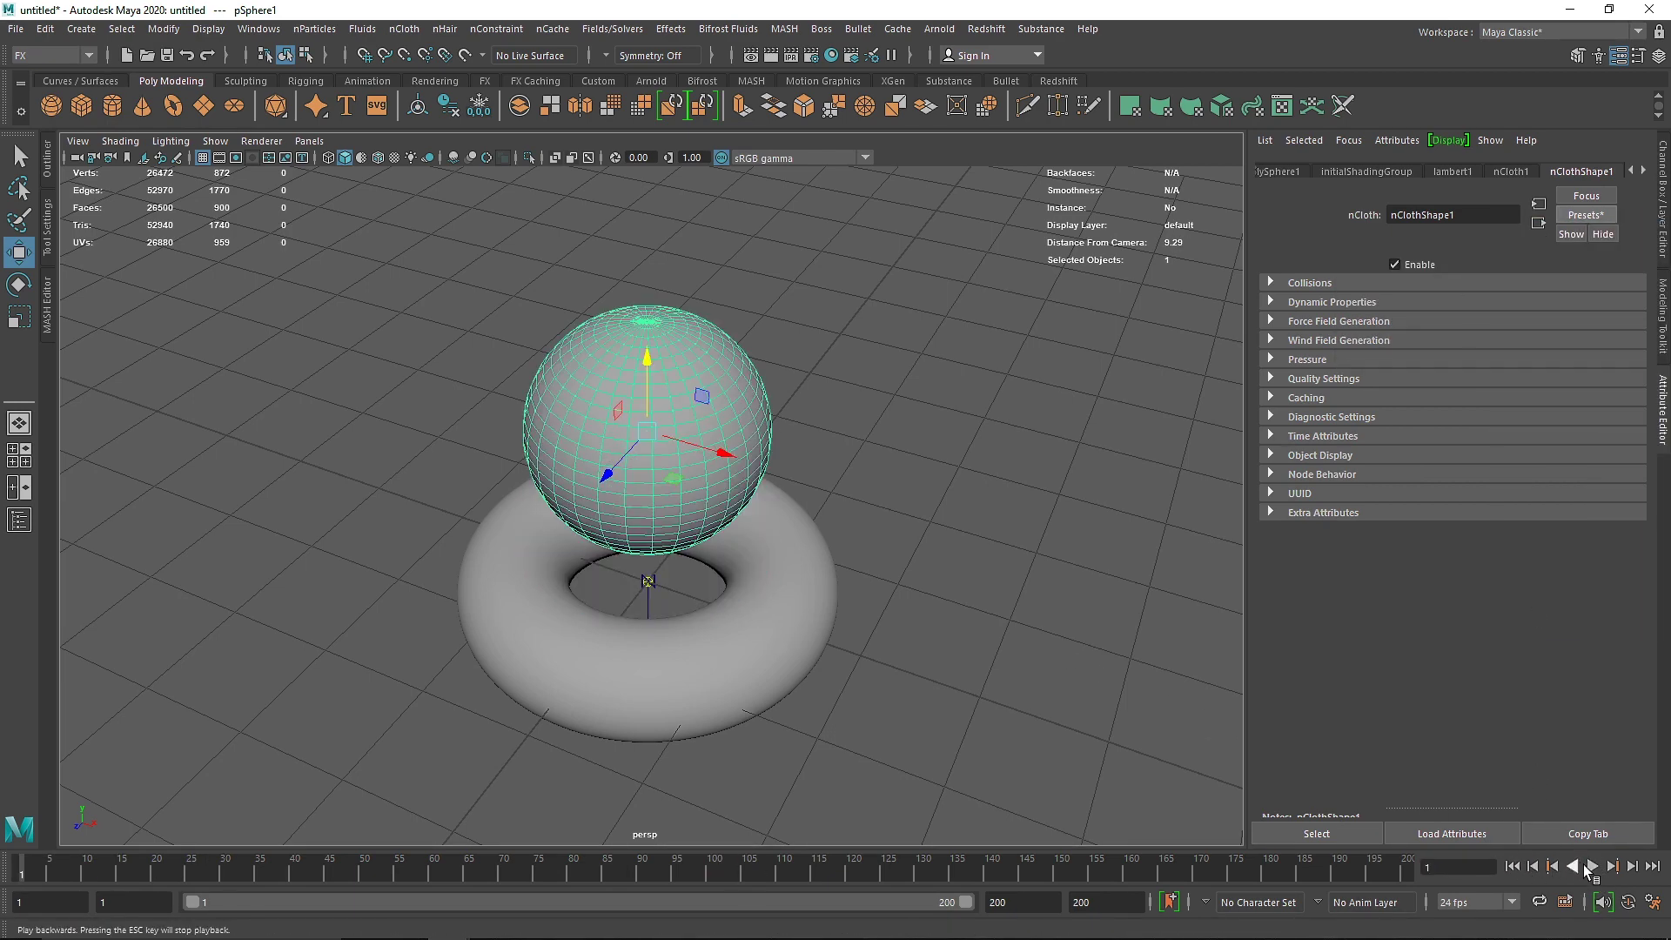
# - Play the simulation to check the airBag sphere landing on the torus, and return to the first frame
pyautogui.click(1592, 866)
pyautogui.click(1592, 866)
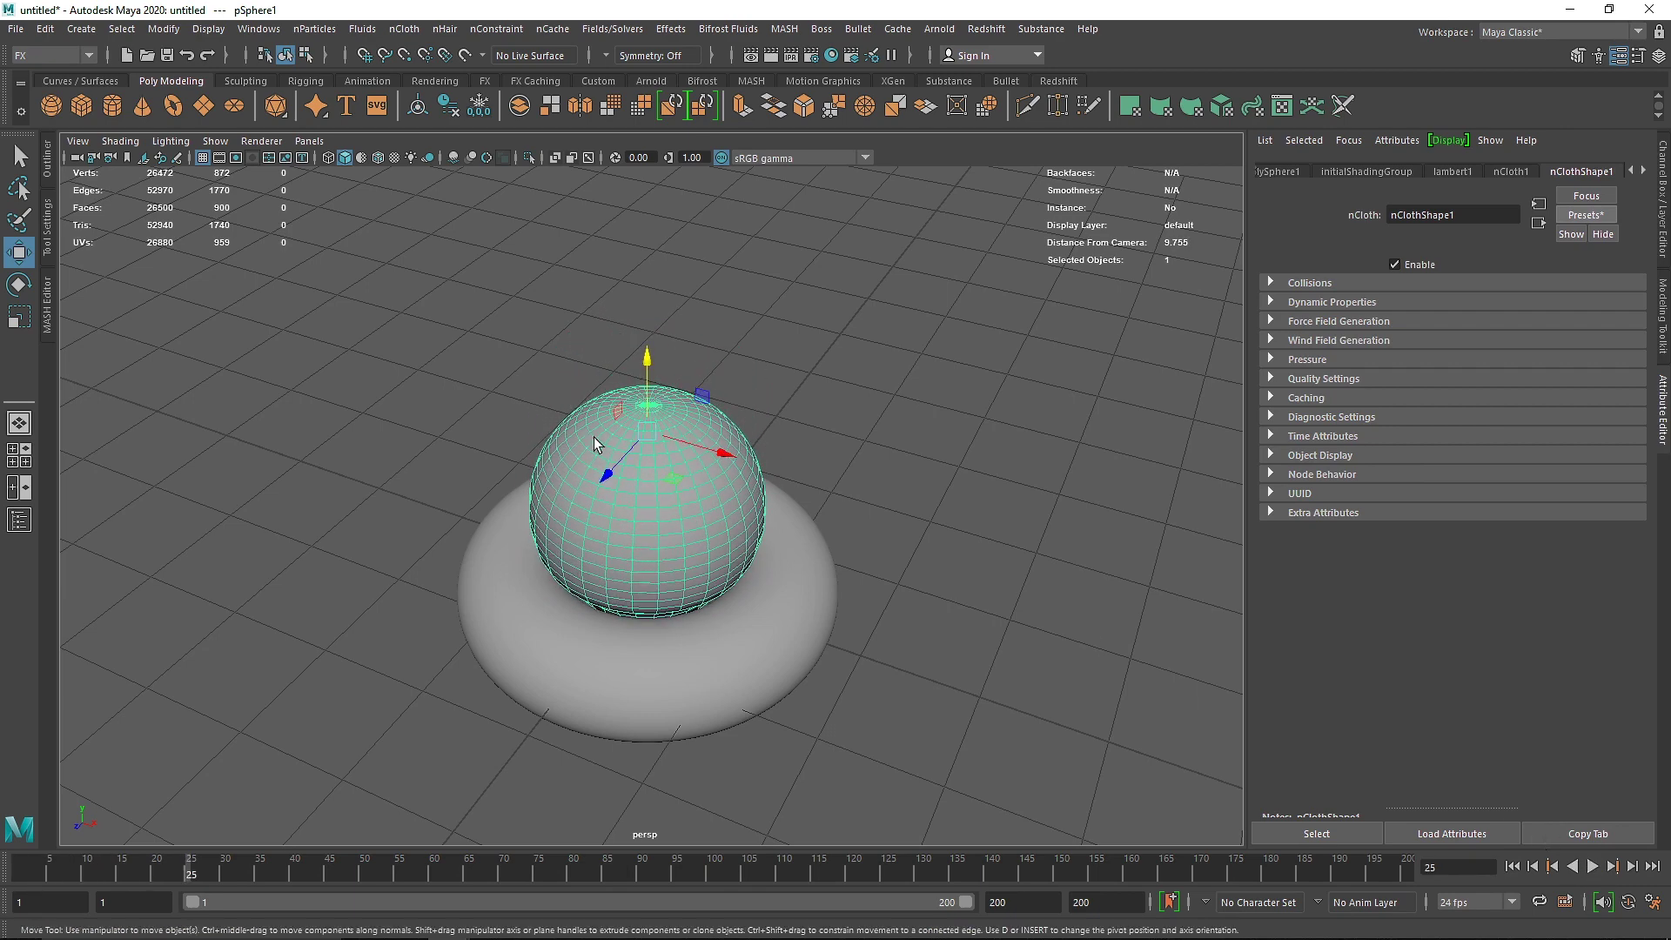
pyautogui.click(1513, 866)
# - Scale the sphere down slightly, replay the simulation and examine the contact area between the sphere and the torus up close
pyautogui.keyDown('alt'); pyautogui.moveTo(886, 557); pyautogui.dragTo(629, 443); pyautogui.keyUp('alt')
pyautogui.press('r')
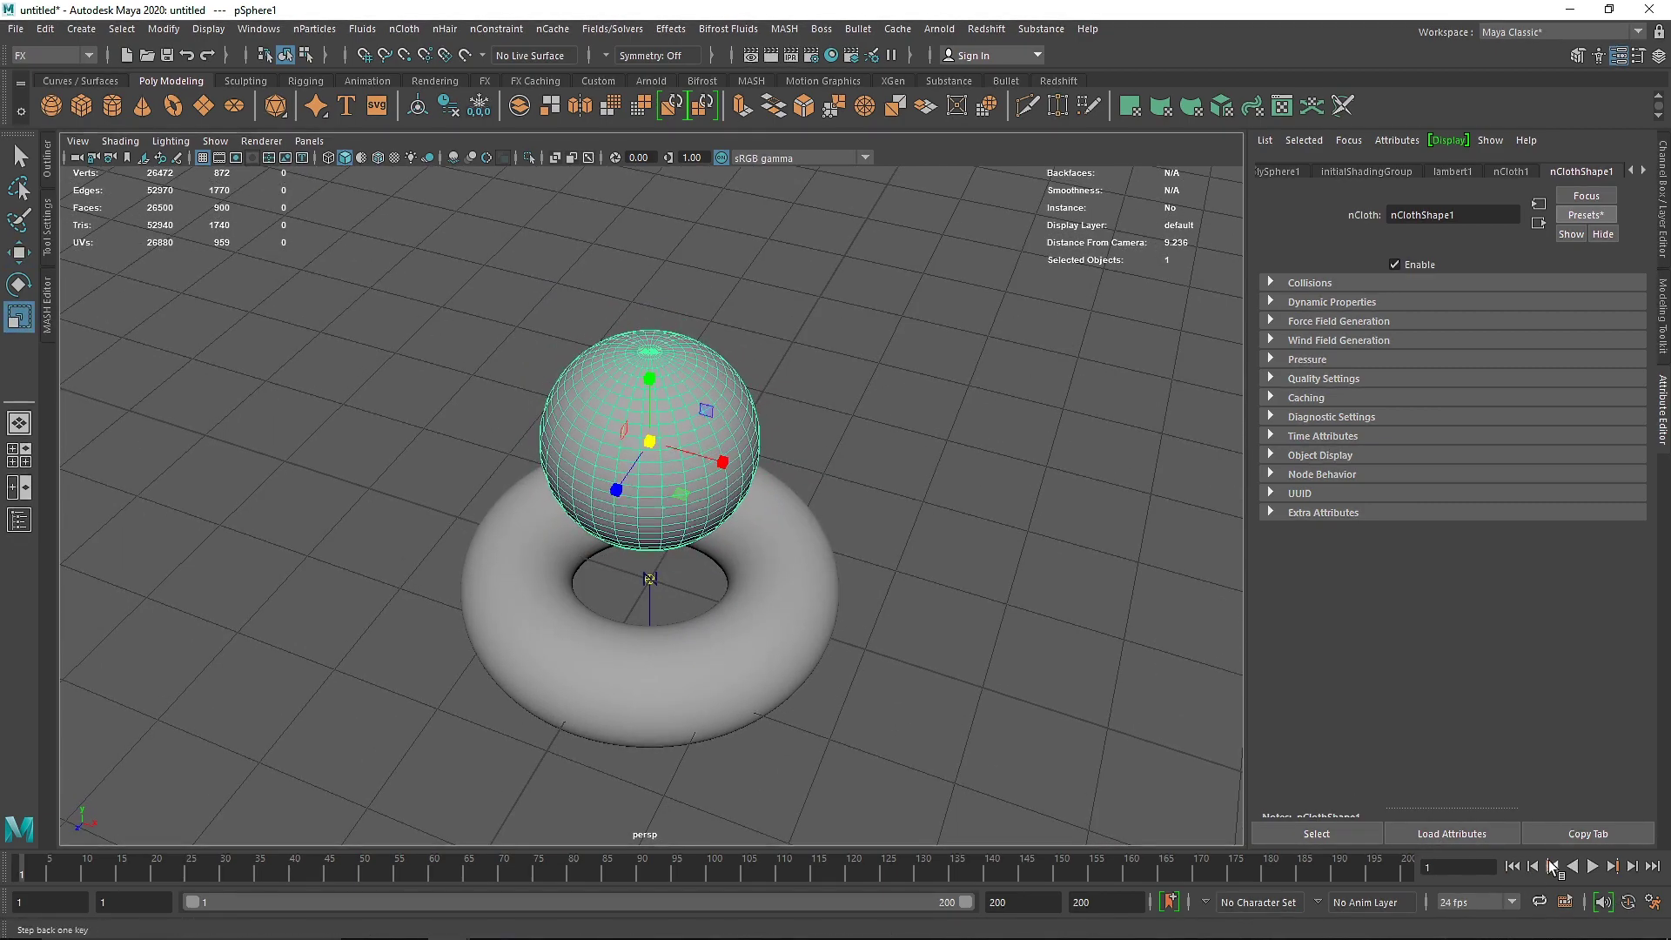
pyautogui.click(1592, 866)
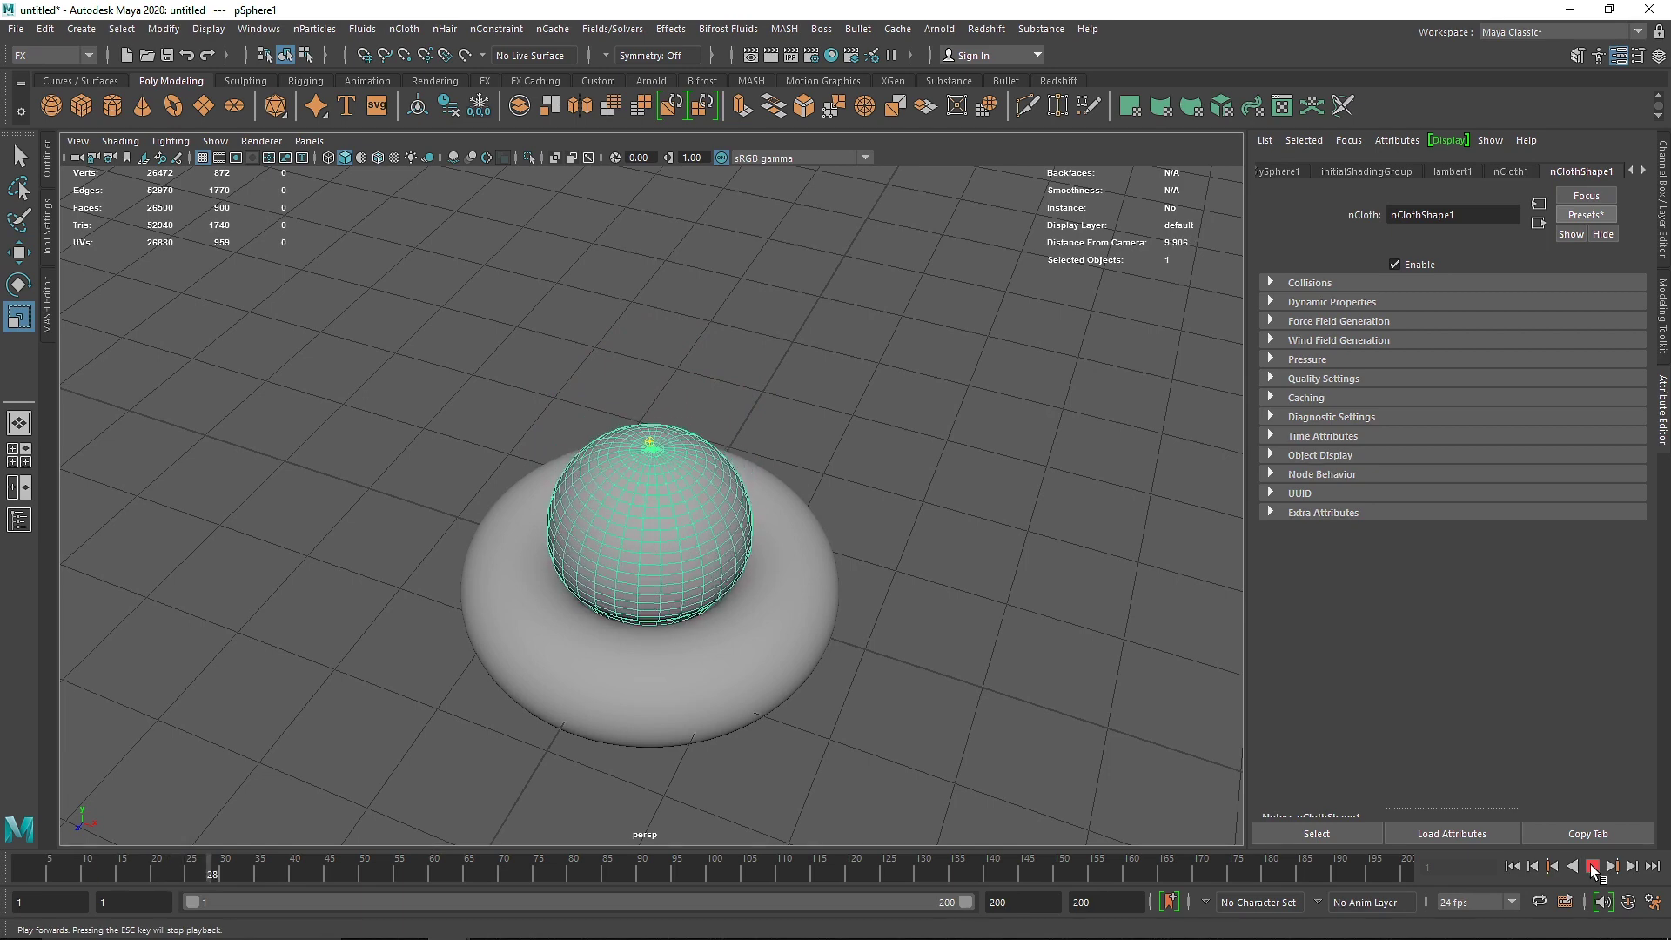
pyautogui.click(1592, 866)
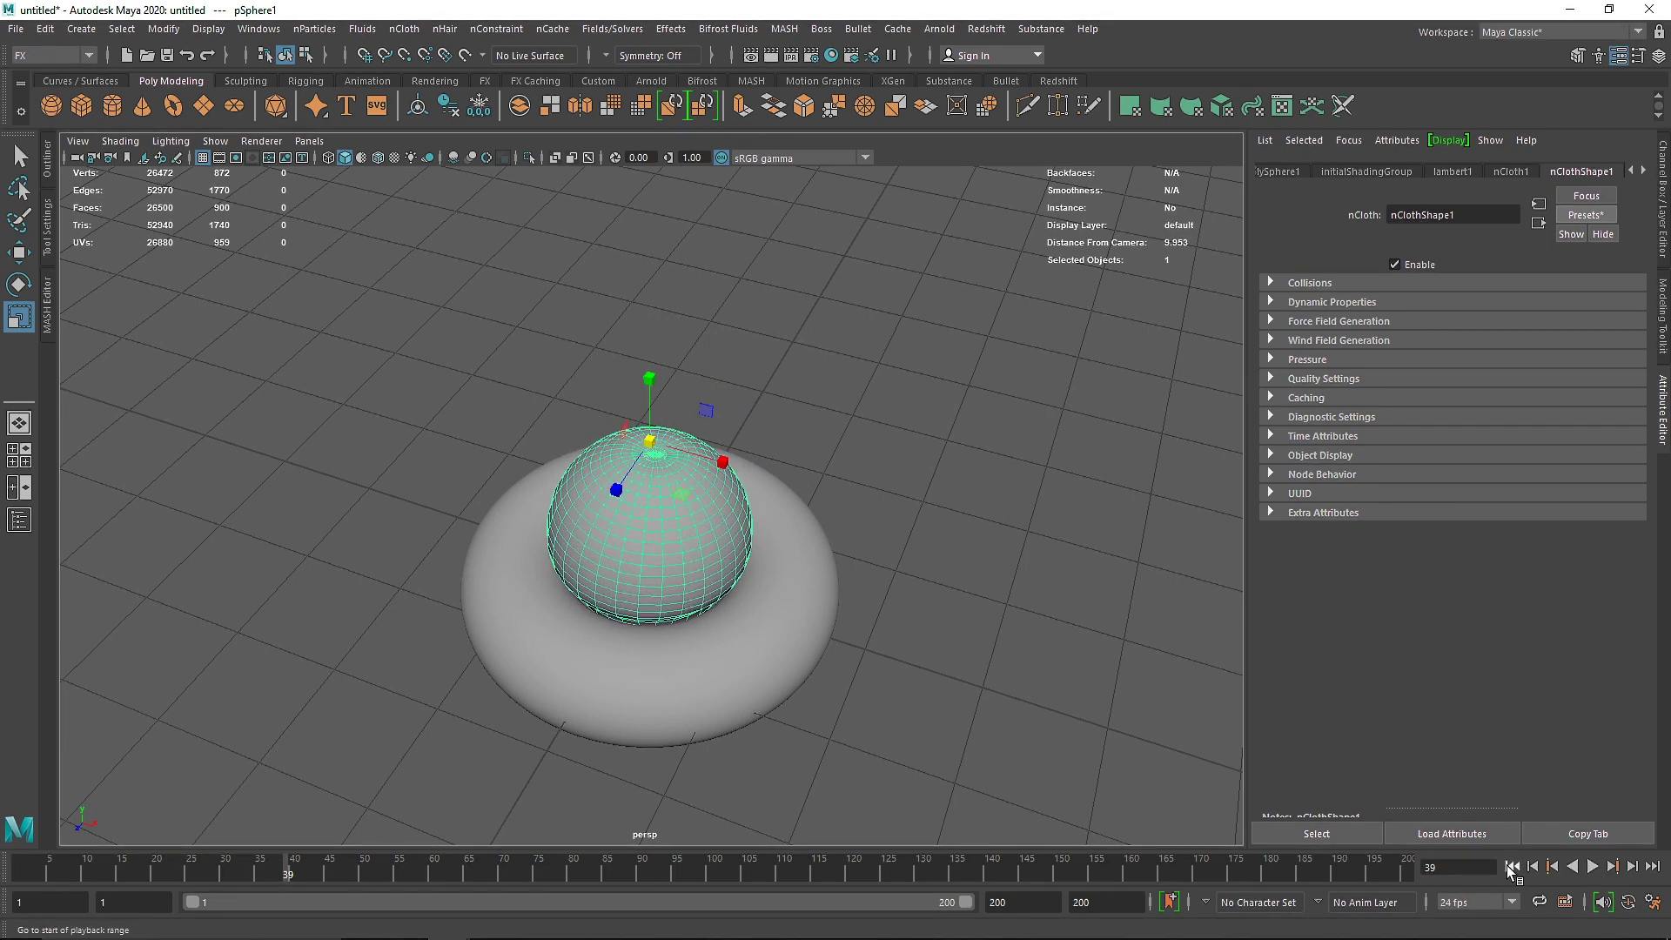
pyautogui.scroll(5, 880, 618)
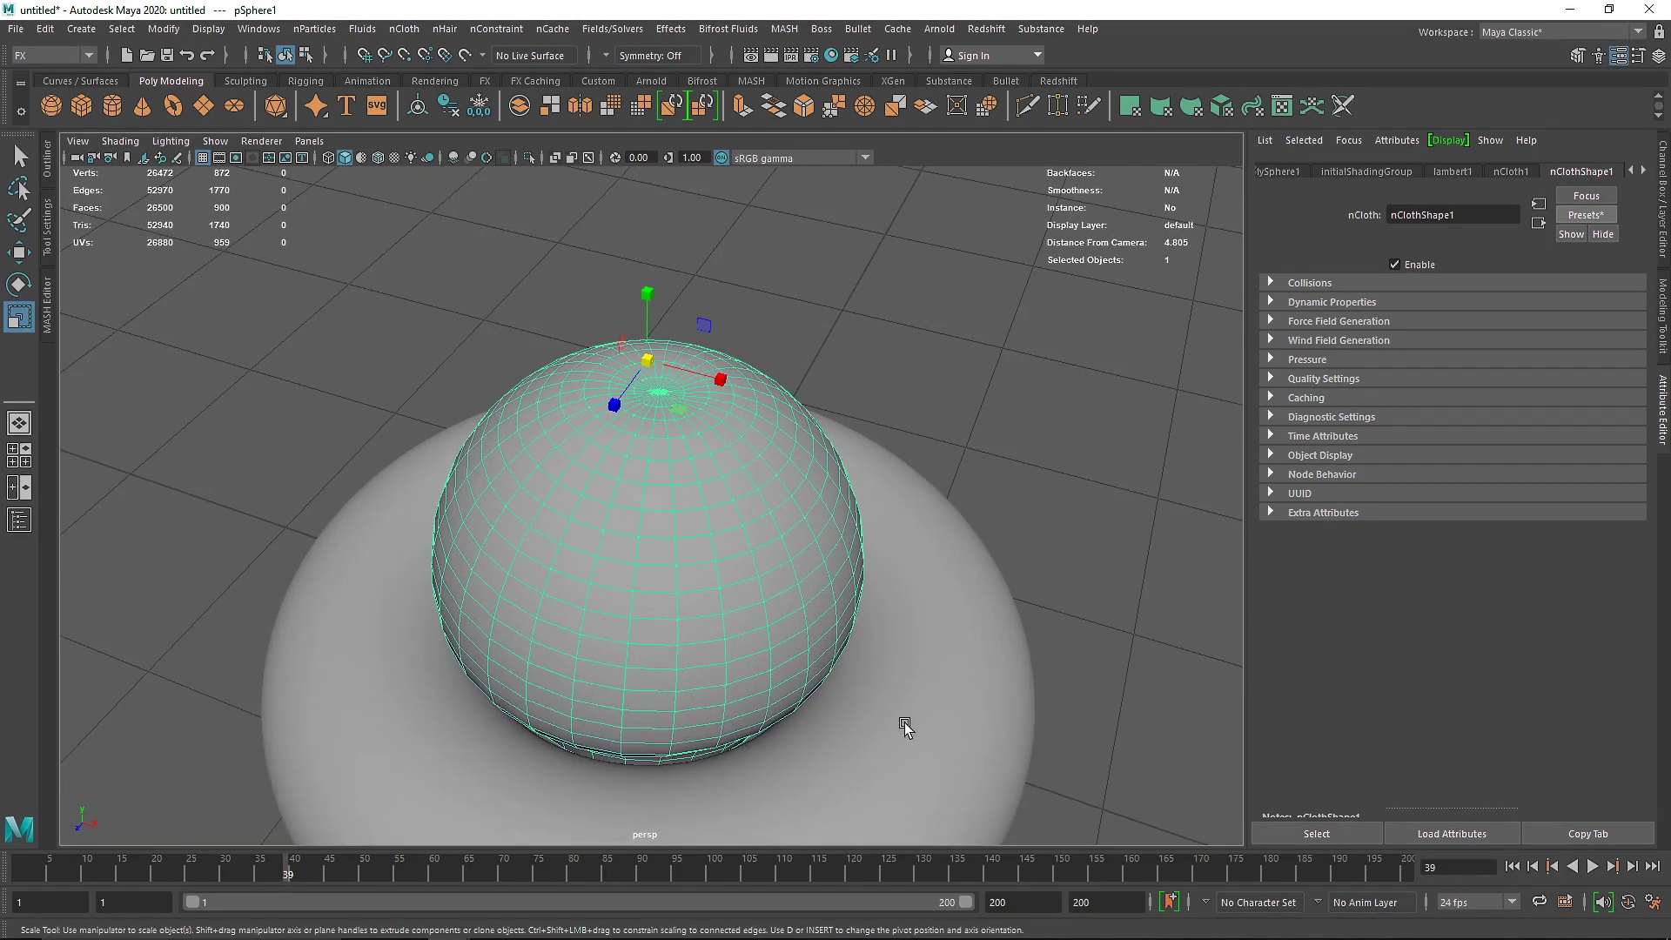
pyautogui.keyDown('alt'); pyautogui.moveTo(890, 456); pyautogui.dragTo(1028, 464, button='right'); pyautogui.keyUp('alt')
pyautogui.keyDown('alt'); pyautogui.moveTo(1028, 465); pyautogui.dragTo(858, 545, button='middle'); pyautogui.keyUp('alt')
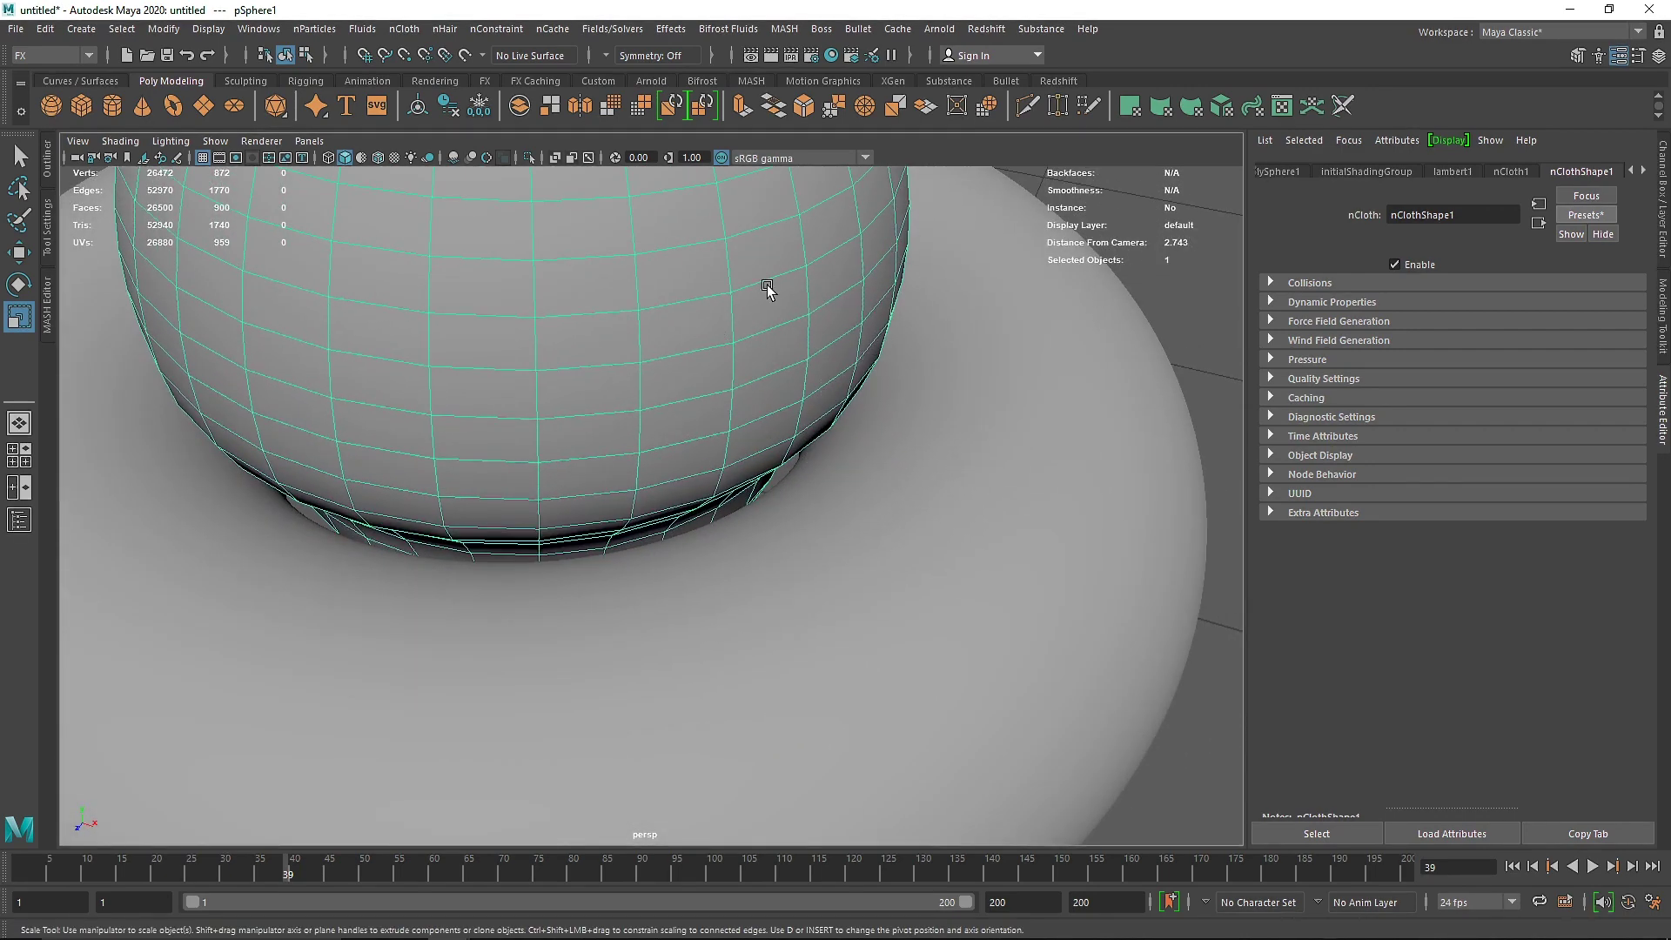
# - Set the solver display in the sphere's nCloth collision settings to Collision Thickness and inspect it on the sphere
pyautogui.click(1546, 172)
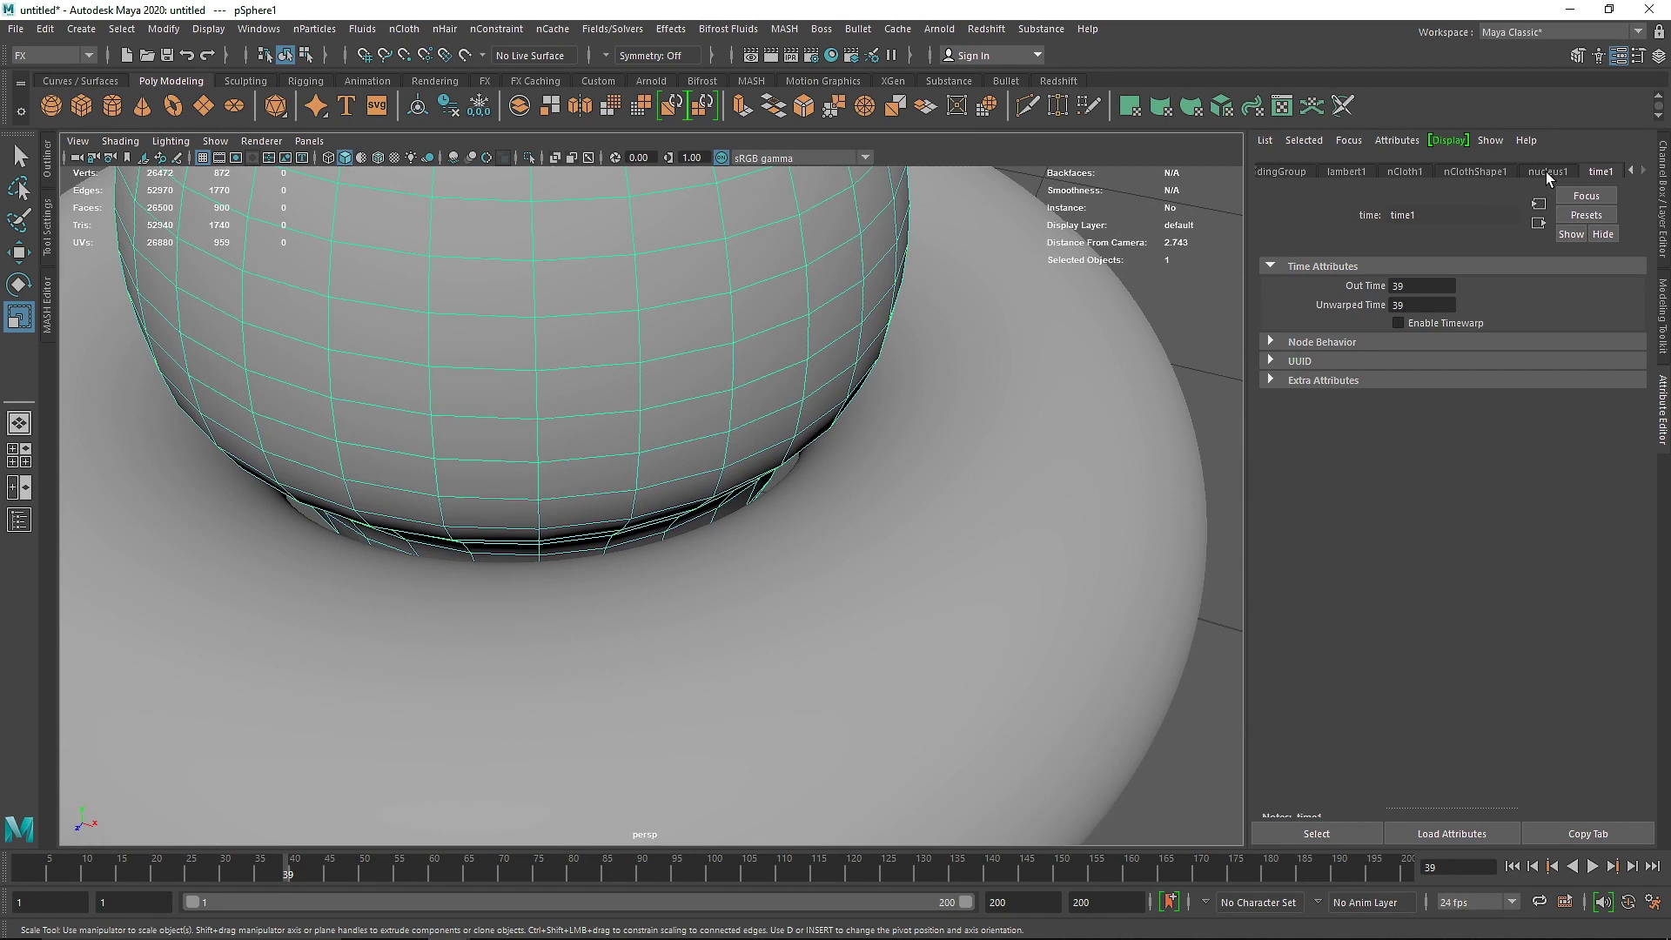
pyautogui.click(1490, 168)
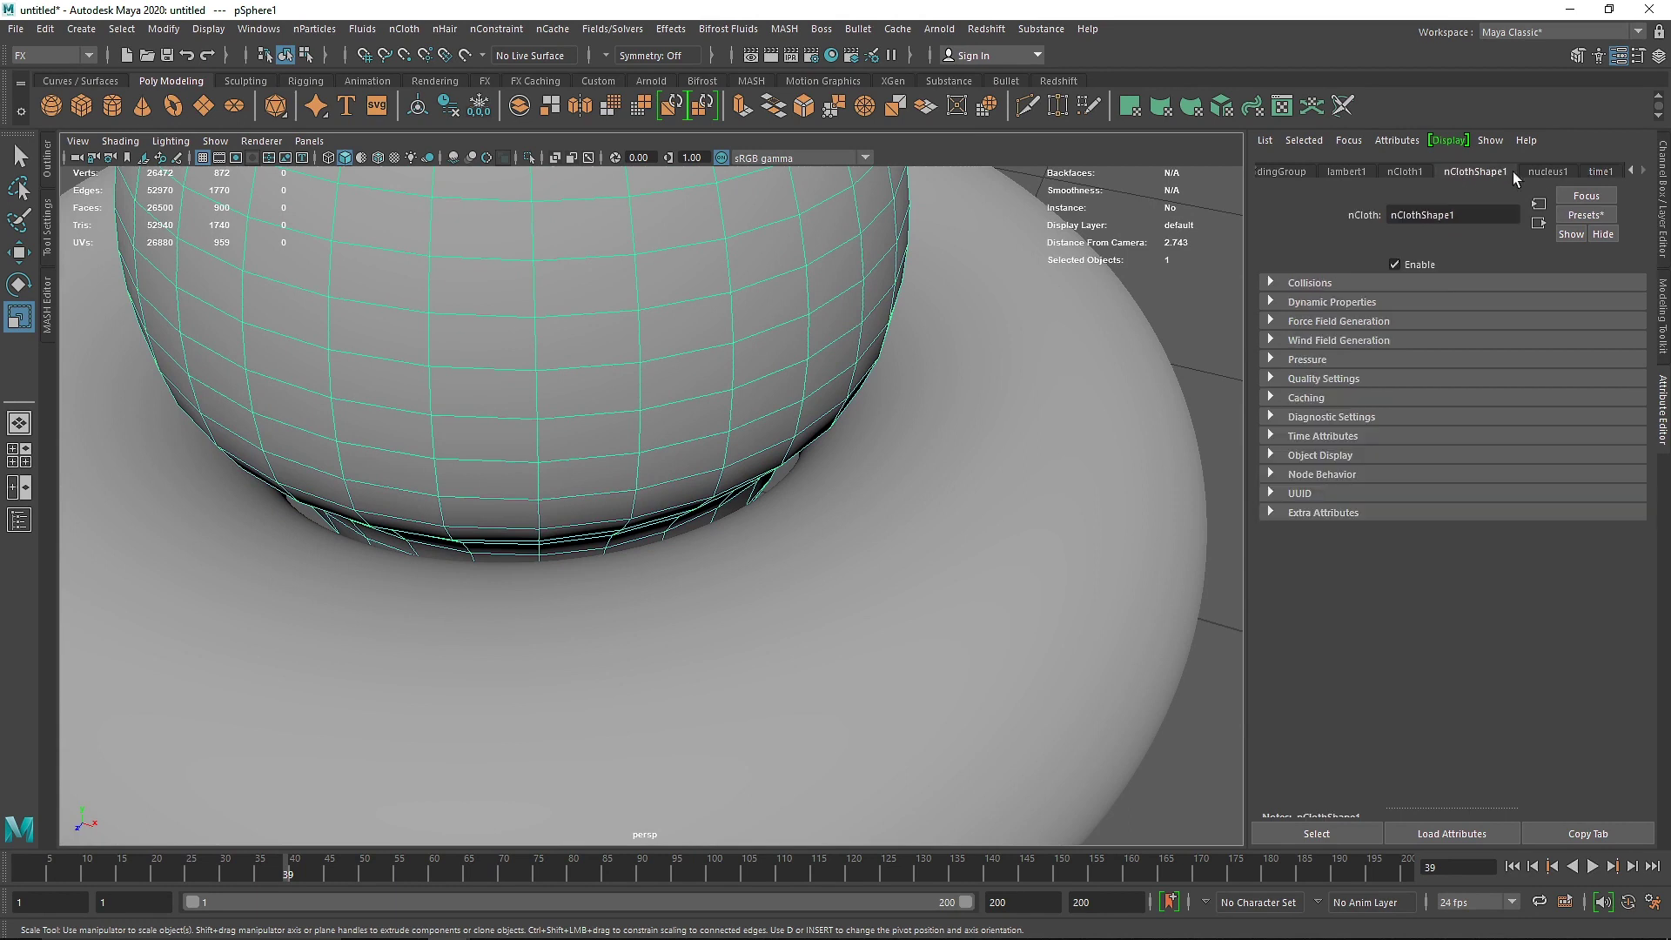
pyautogui.click(1321, 284)
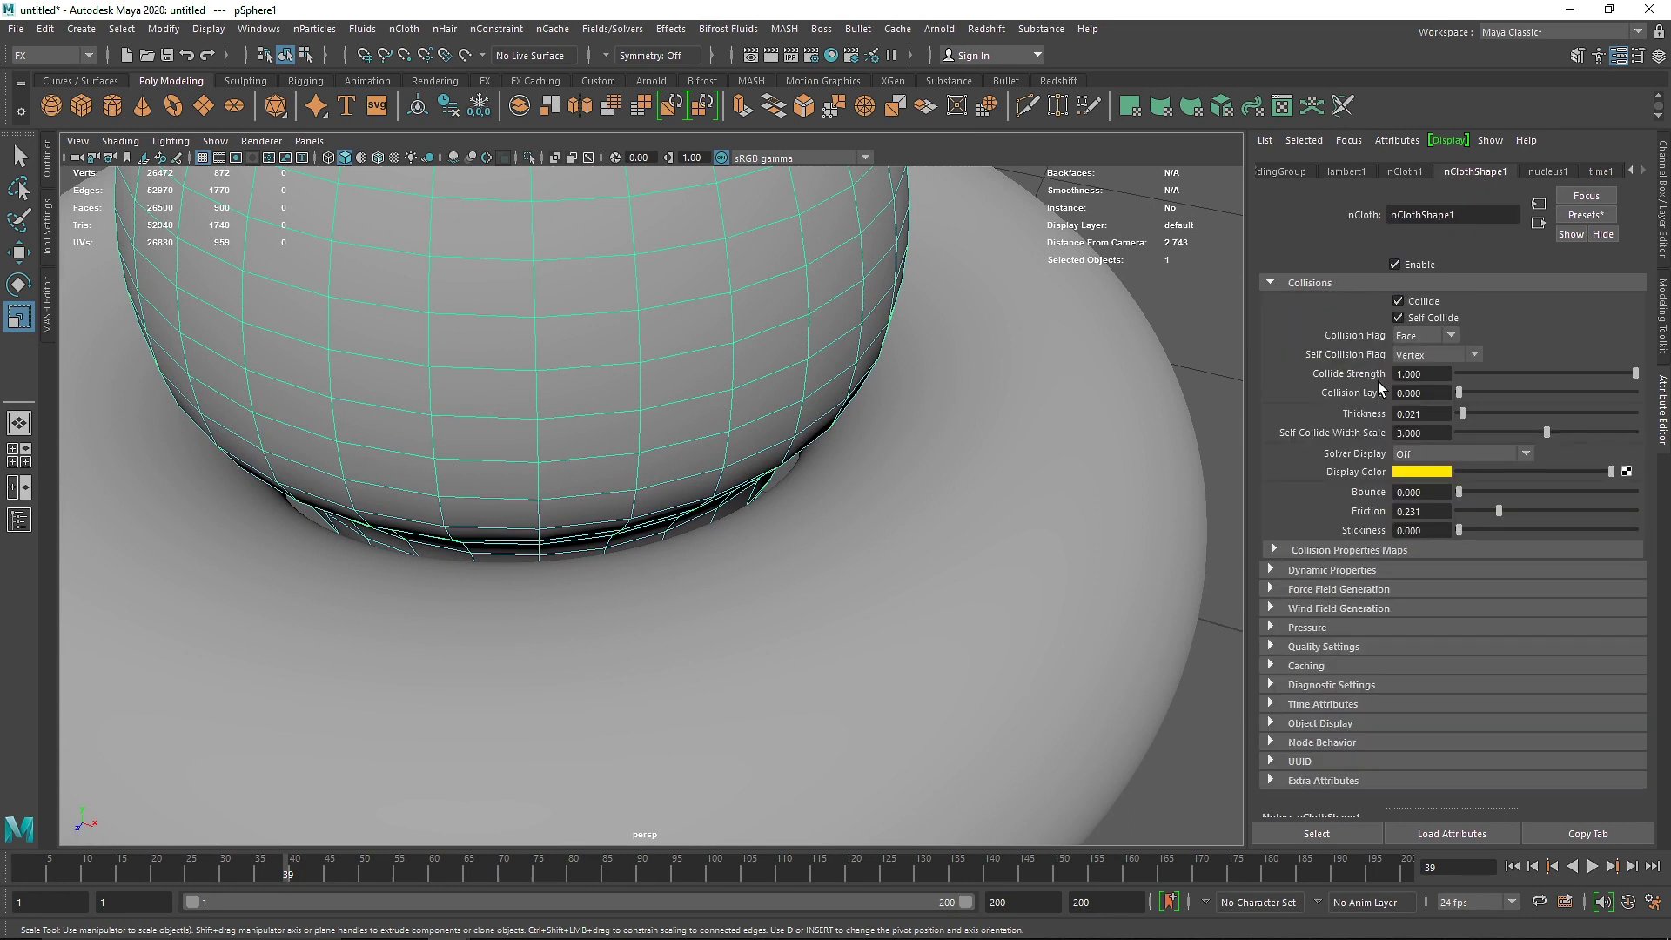
pyautogui.click(1418, 452)
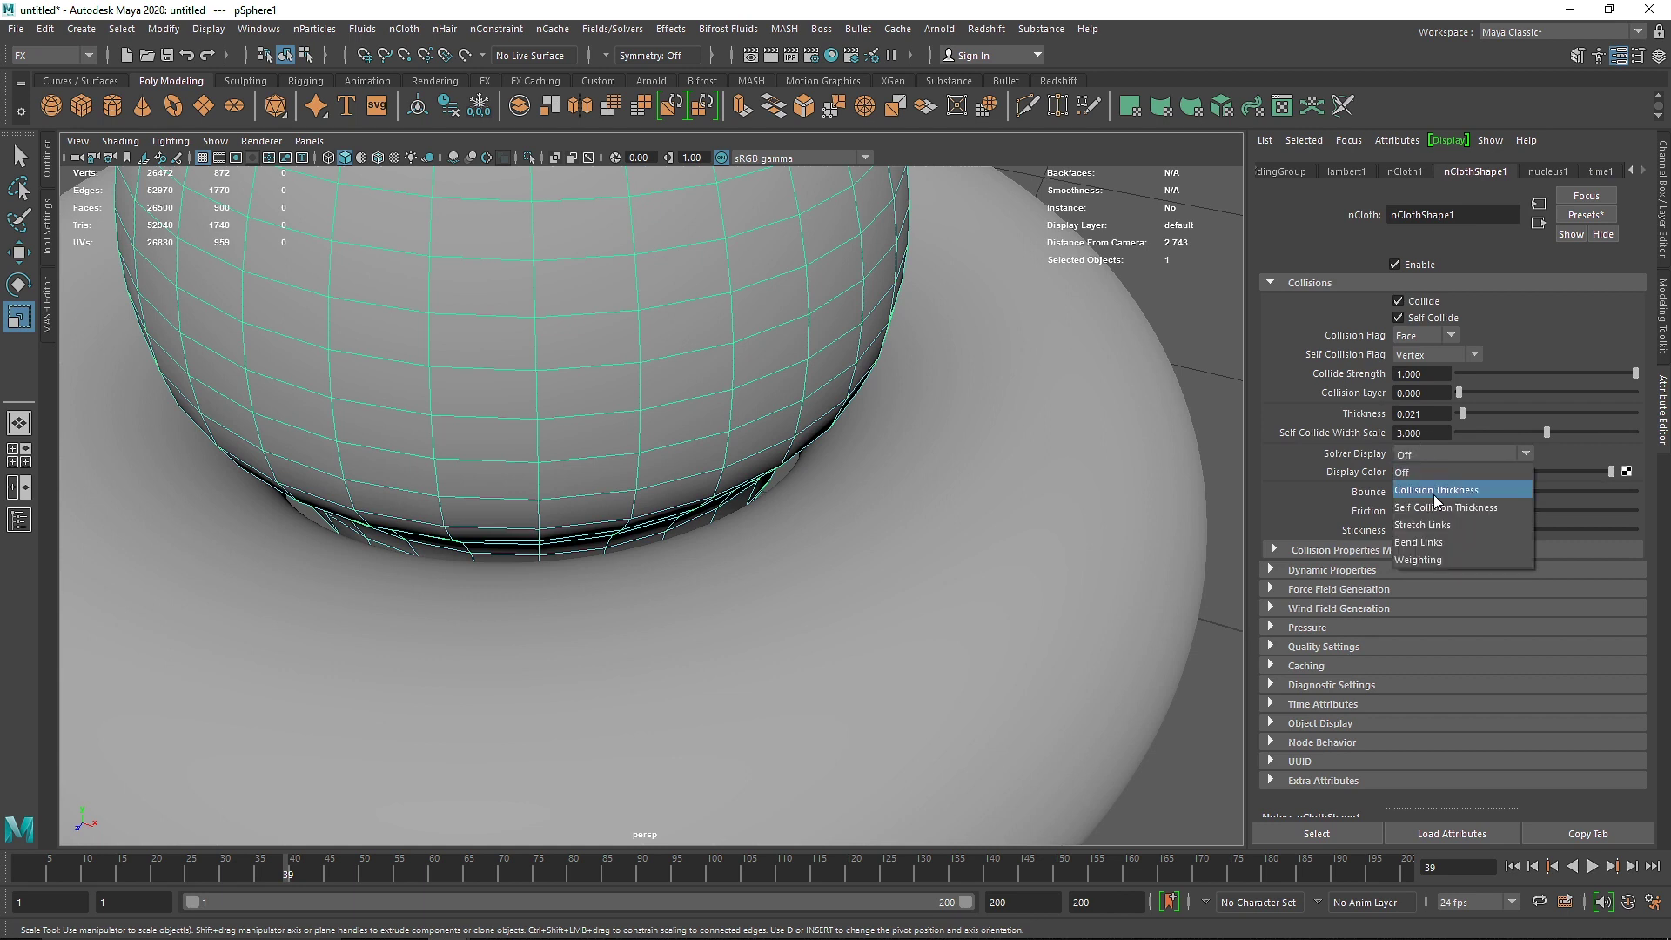
pyautogui.click(1426, 493)
pyautogui.scroll(3, 933, 428)
pyautogui.keyDown('alt'); pyautogui.moveTo(933, 428); pyautogui.dragTo(834, 355); pyautogui.keyUp('alt')
pyautogui.scroll(-4, 834, 355)
pyautogui.click(723, 284)
pyautogui.keyDown('alt'); pyautogui.moveTo(723, 284); pyautogui.dragTo(871, 402); pyautogui.keyUp('alt')
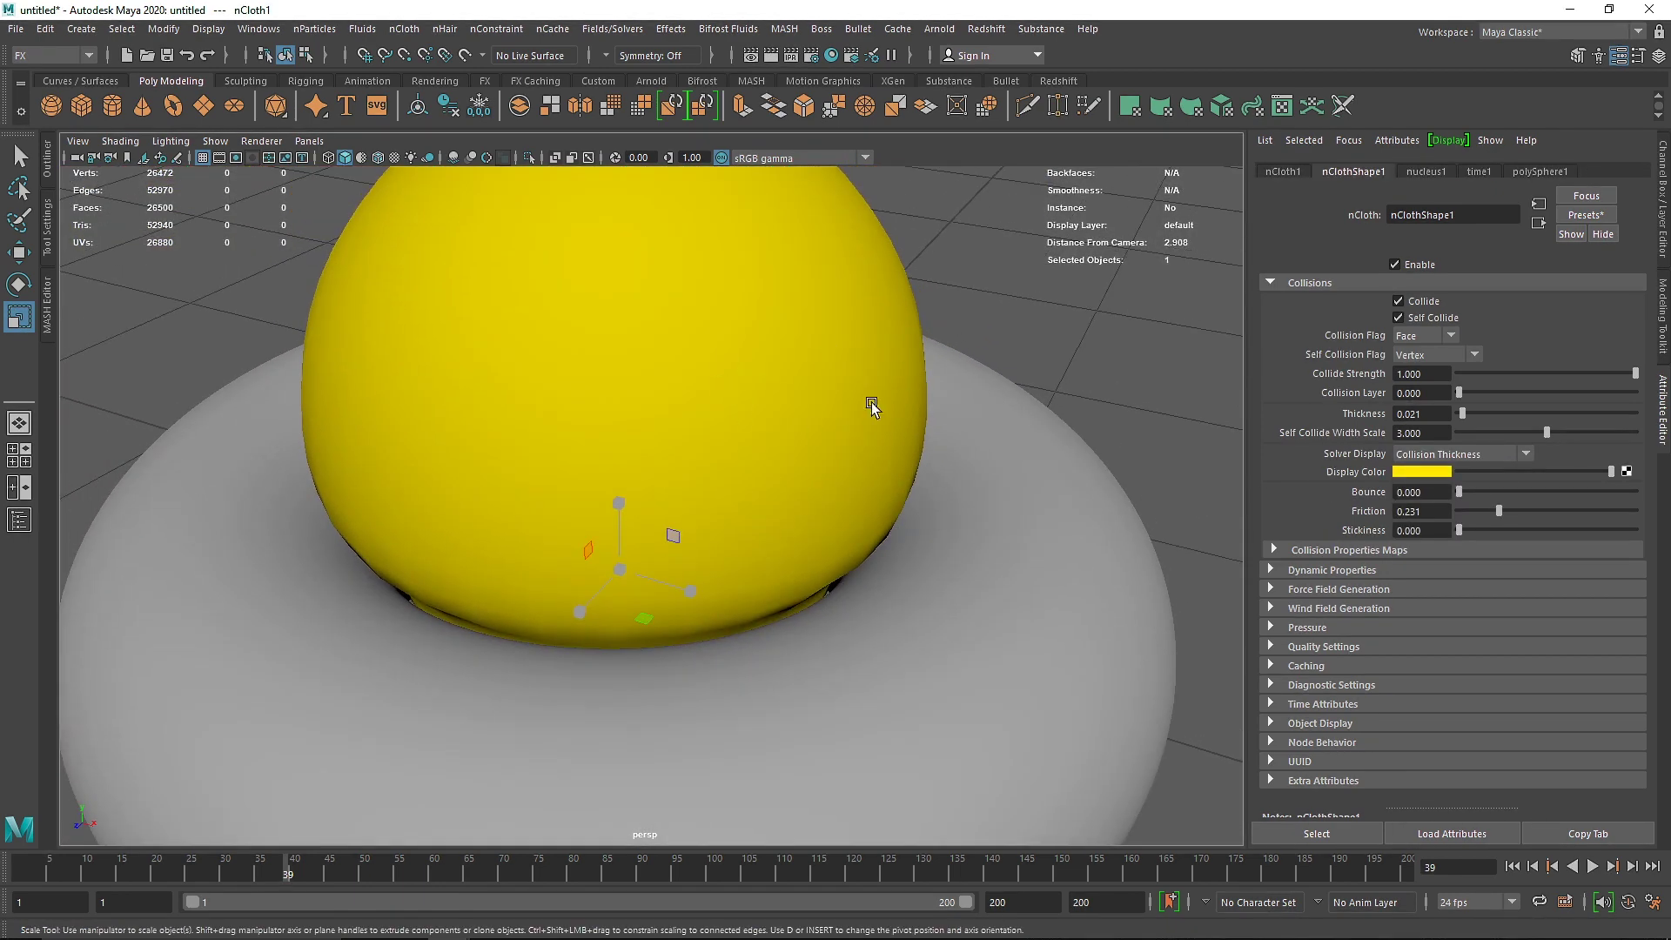
# - Try a collision thickness of 0.443 on the sphere's nCloth, and turn the solver display off to compare
pyautogui.moveTo(1462, 413); pyautogui.dragTo(1536, 414)
pyautogui.scroll(-3, 890, 440)
pyautogui.click(1462, 454)
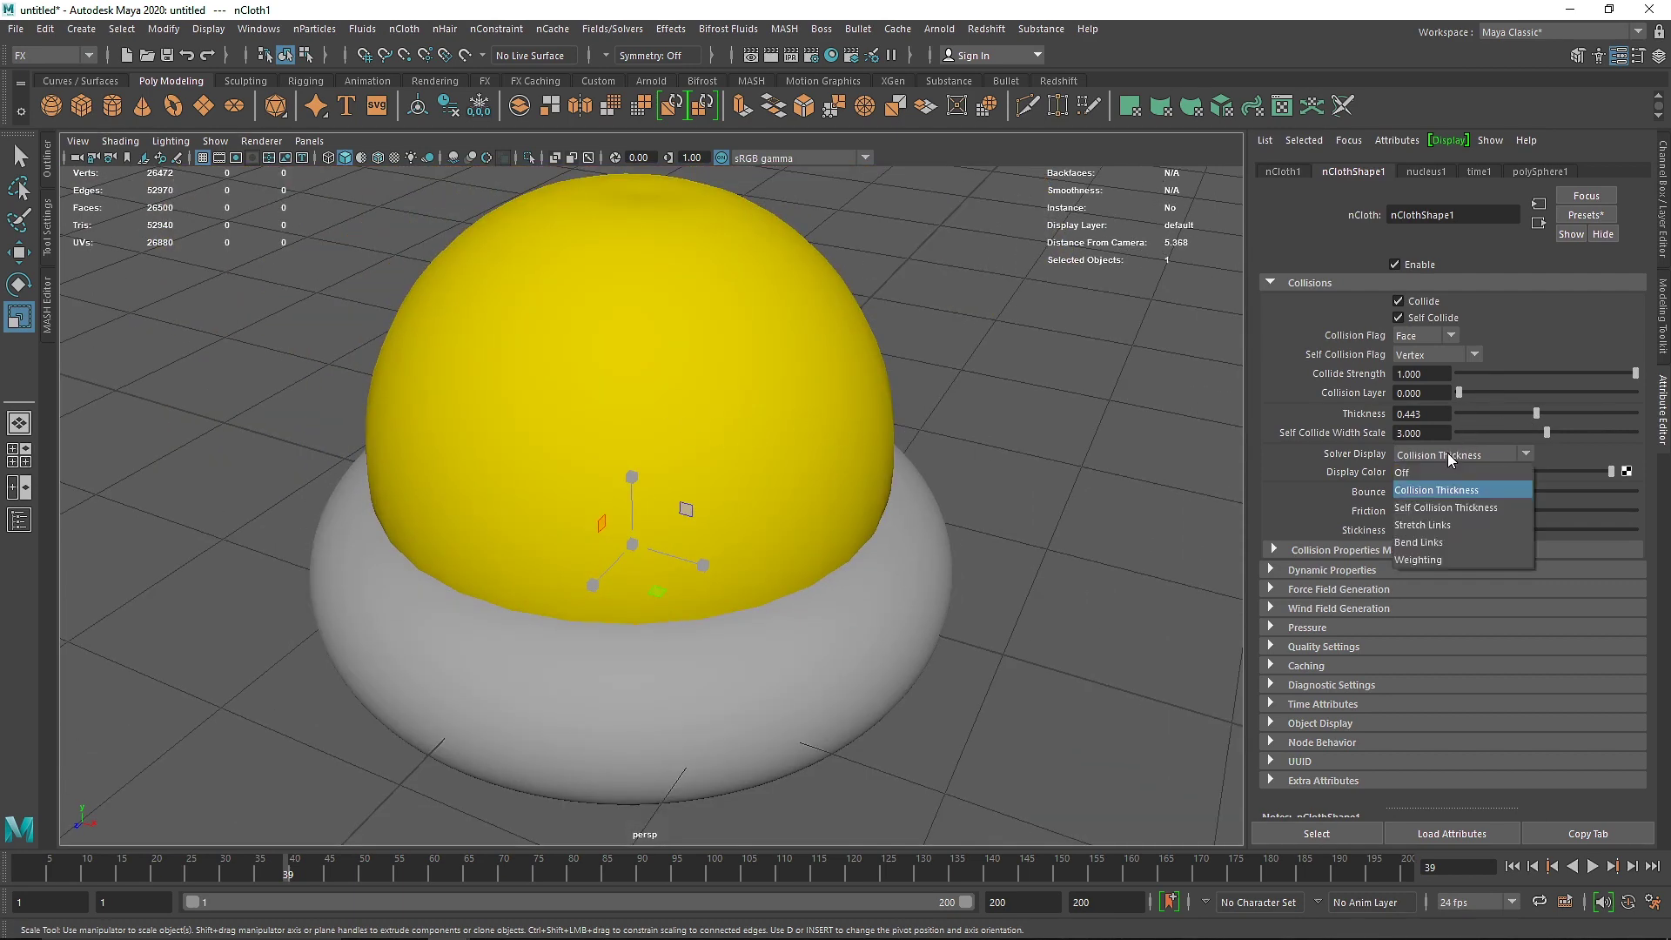
pyautogui.click(1436, 477)
pyautogui.click(663, 397)
pyautogui.moveTo(702, 362)
pyautogui.keyDown('alt'); pyautogui.mouseDown()
pyautogui.moveTo(604, 325)
pyautogui.moveTo(683, 389)
pyautogui.mouseUp(); pyautogui.keyUp('alt')
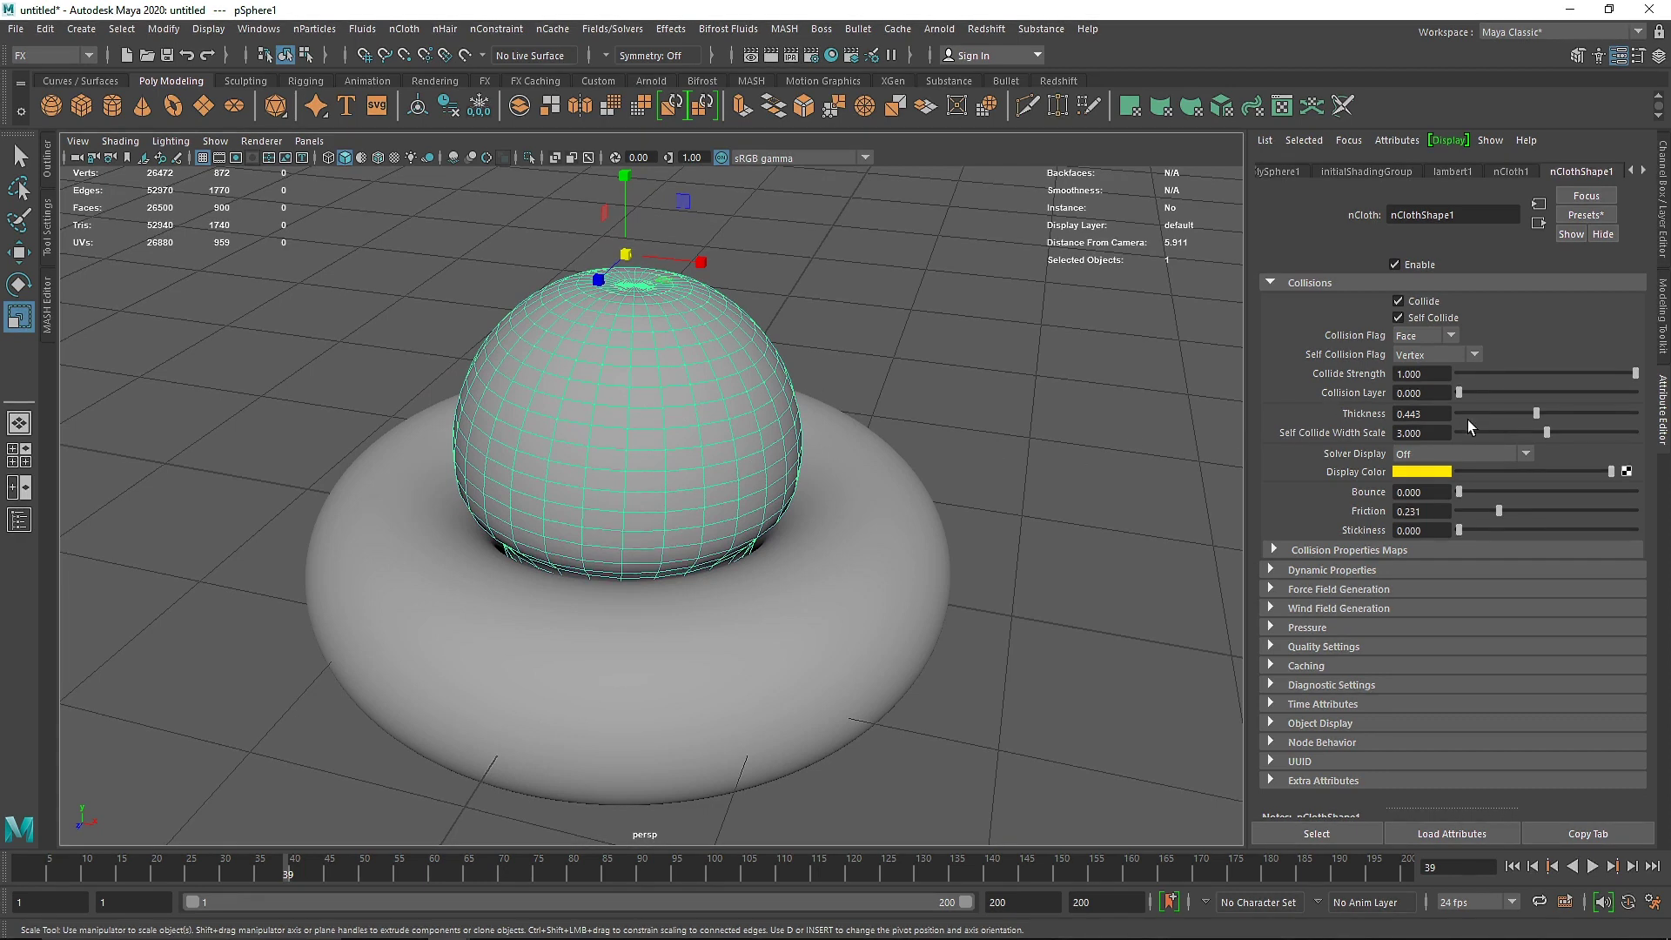
# - Show the sphere's Collision Thickness display again and set its nCloth thickness to 0.010
pyautogui.click(1452, 454)
pyautogui.click(1452, 474)
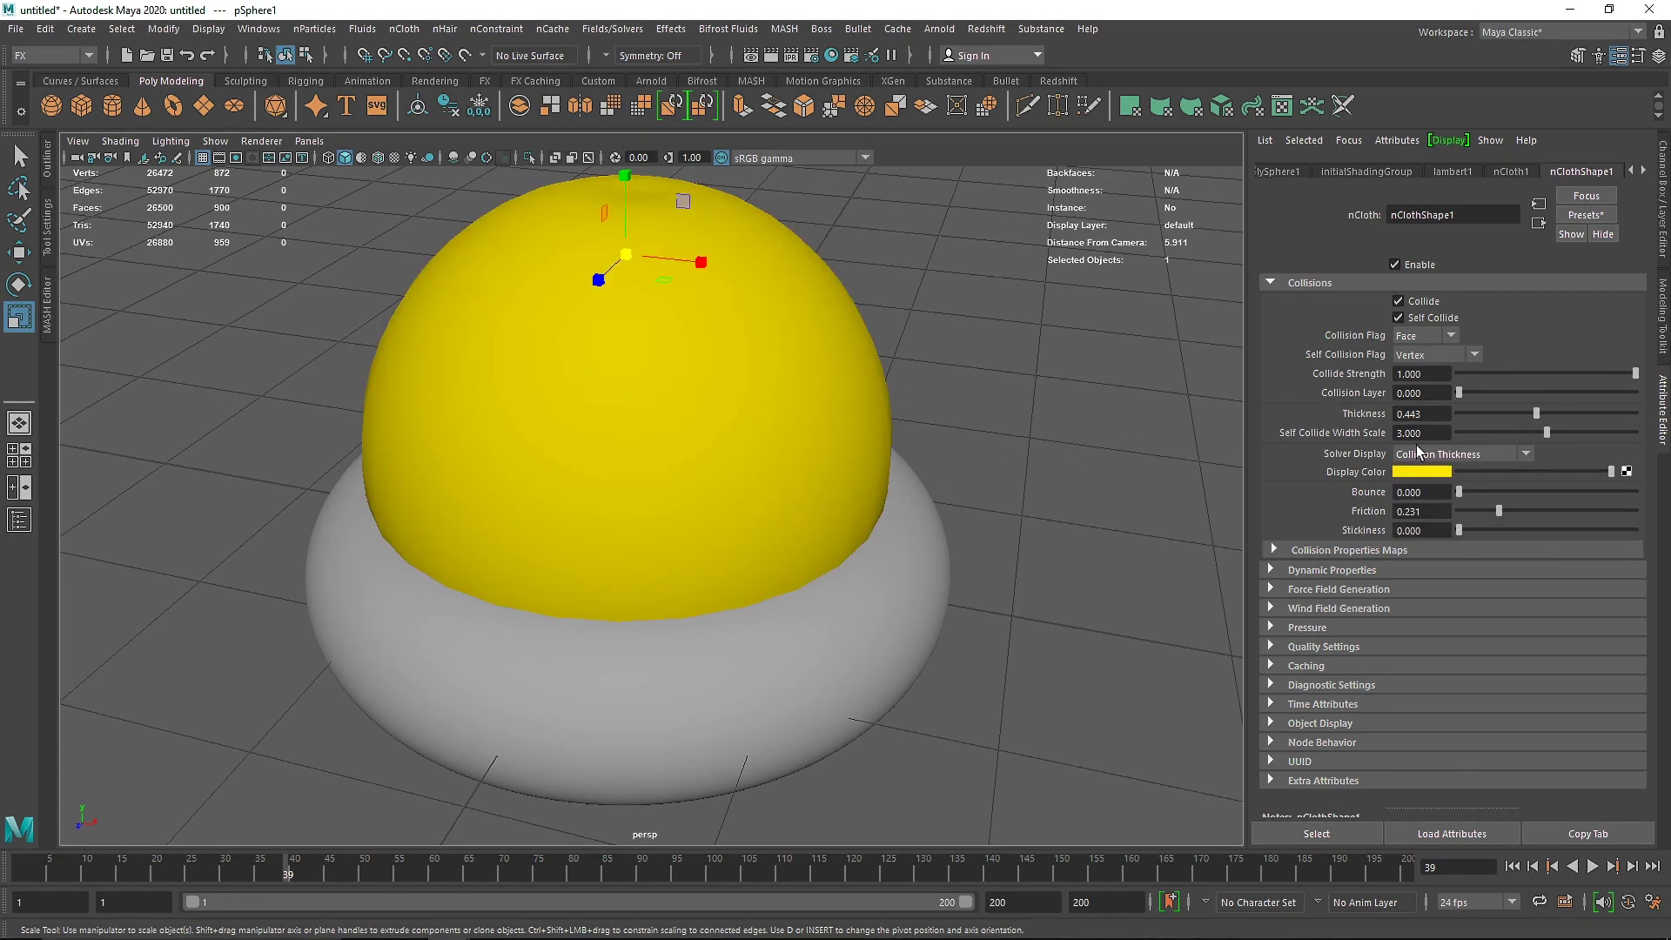
pyautogui.moveTo(1537, 414); pyautogui.dragTo(1461, 421)
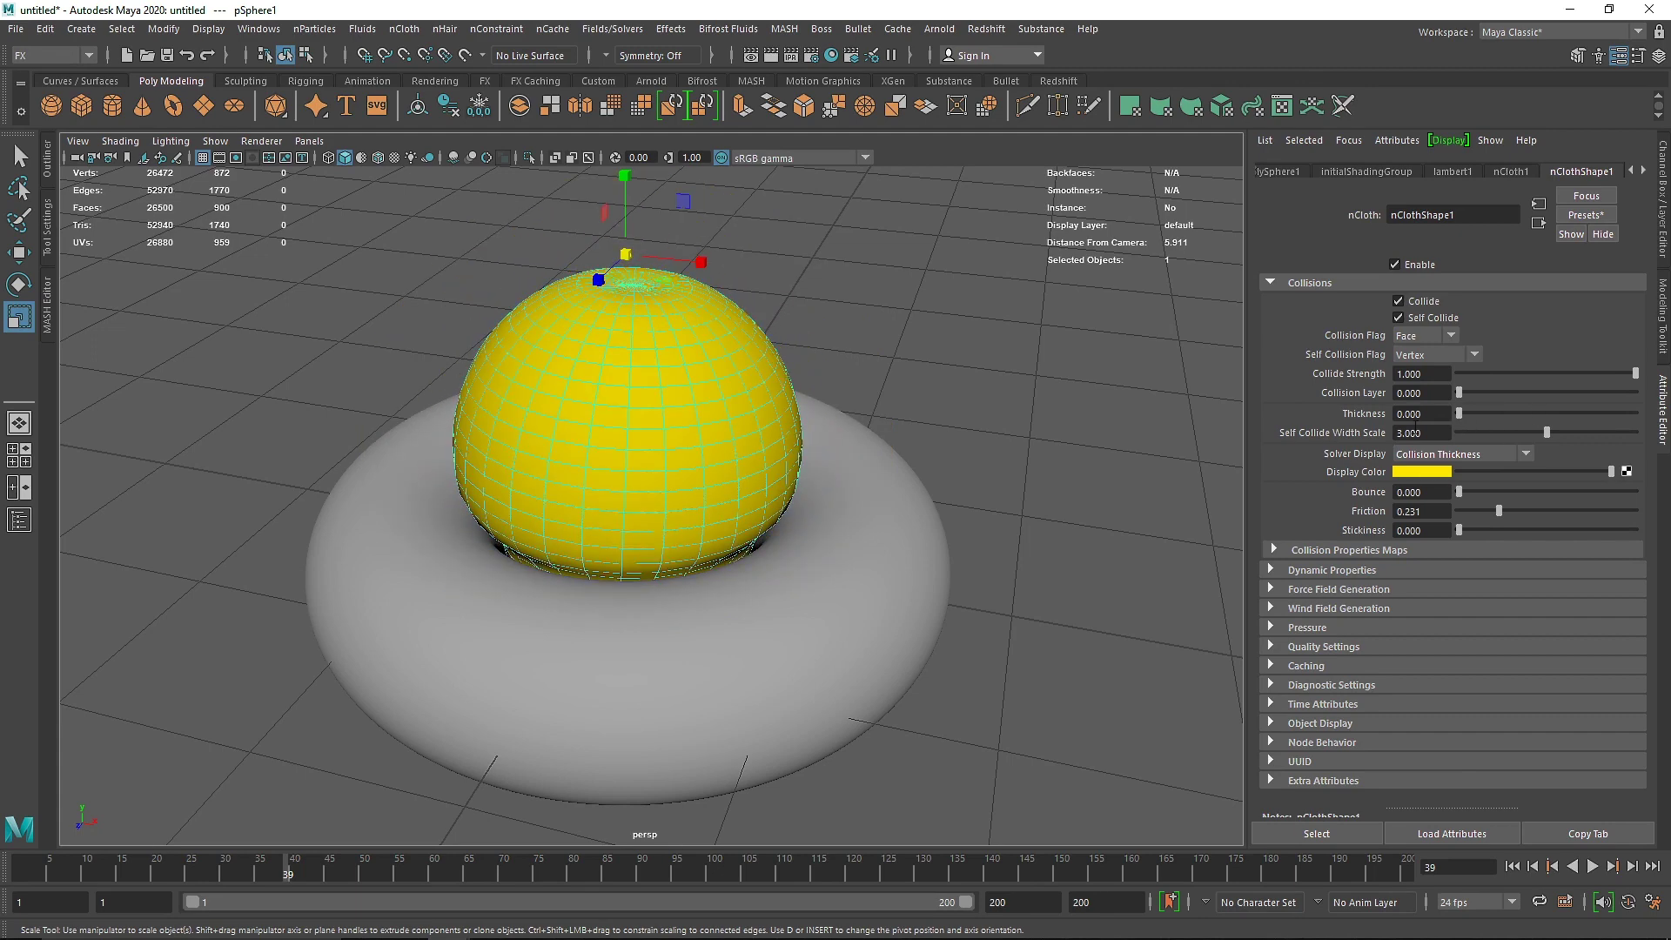
pyautogui.scroll(3, 714, 427)
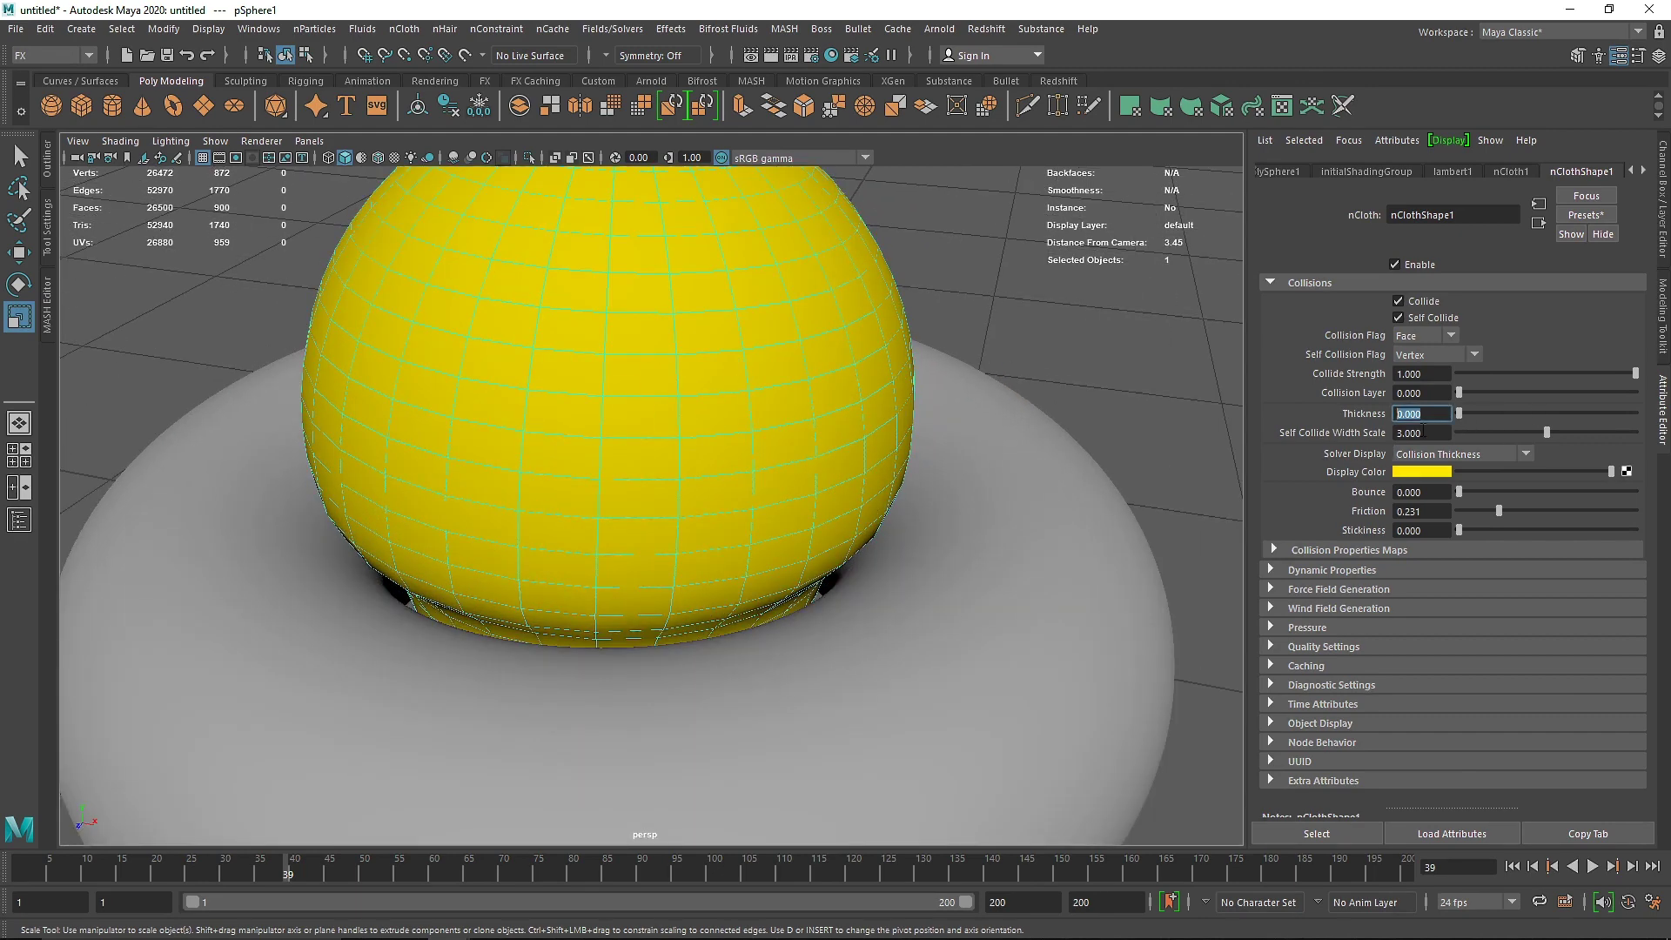
pyautogui.write('1')
pyautogui.press('Return')
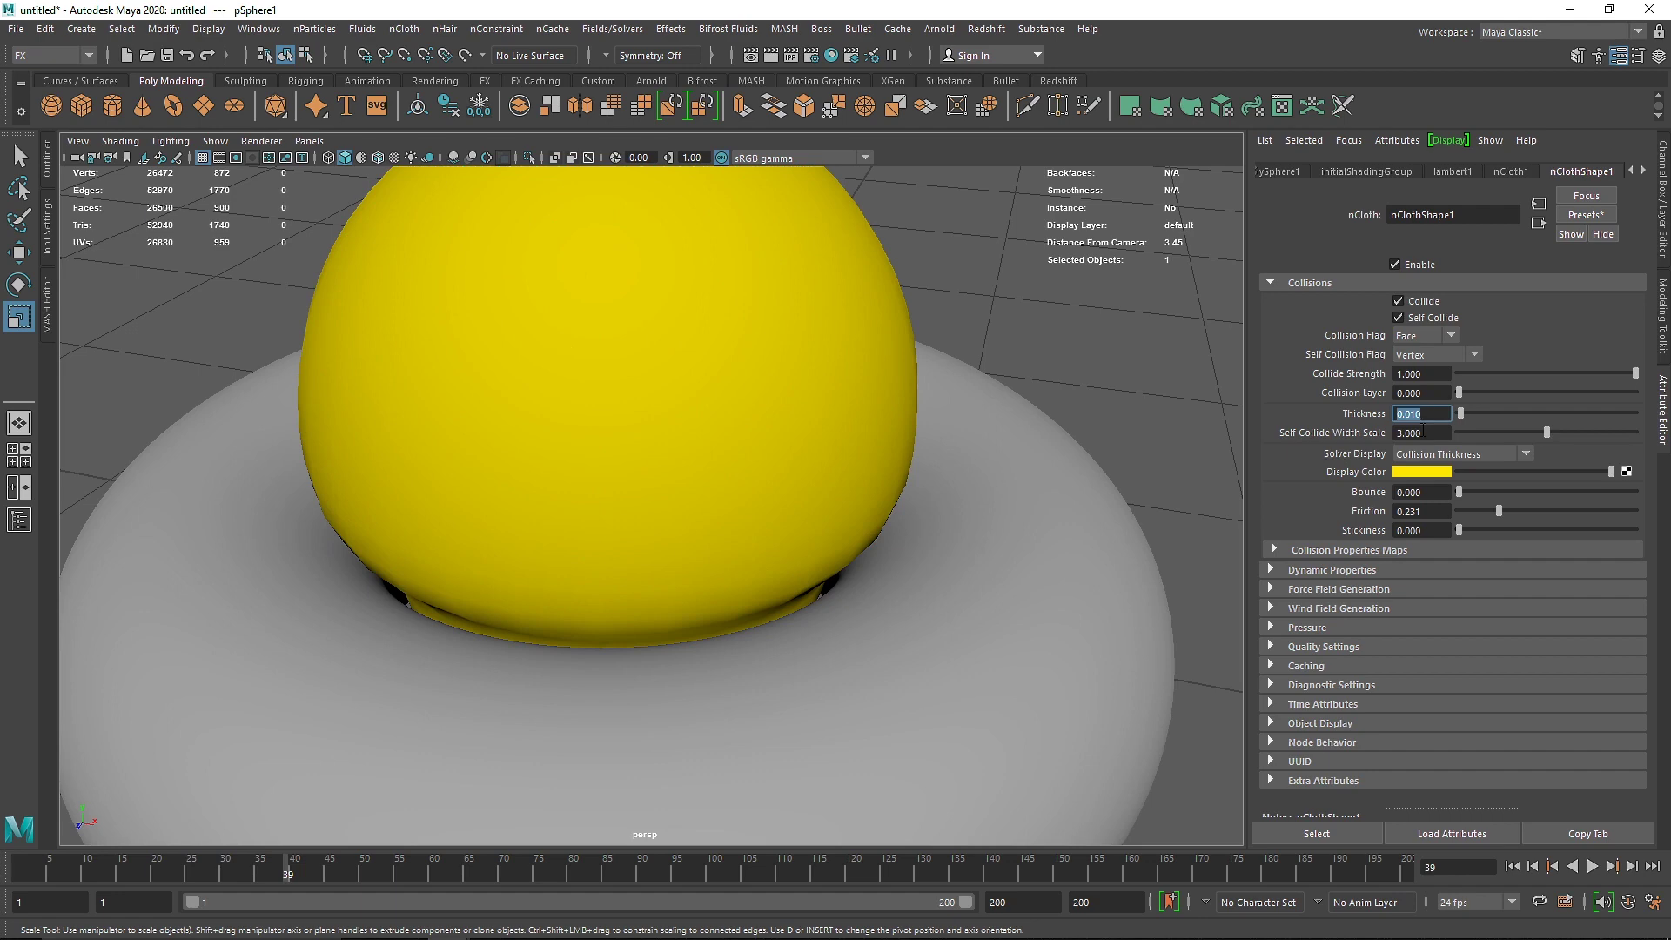
# - Preview the sphere's Self Collision Thickness in the solver display, and set the display back to Off
pyautogui.click(1415, 455)
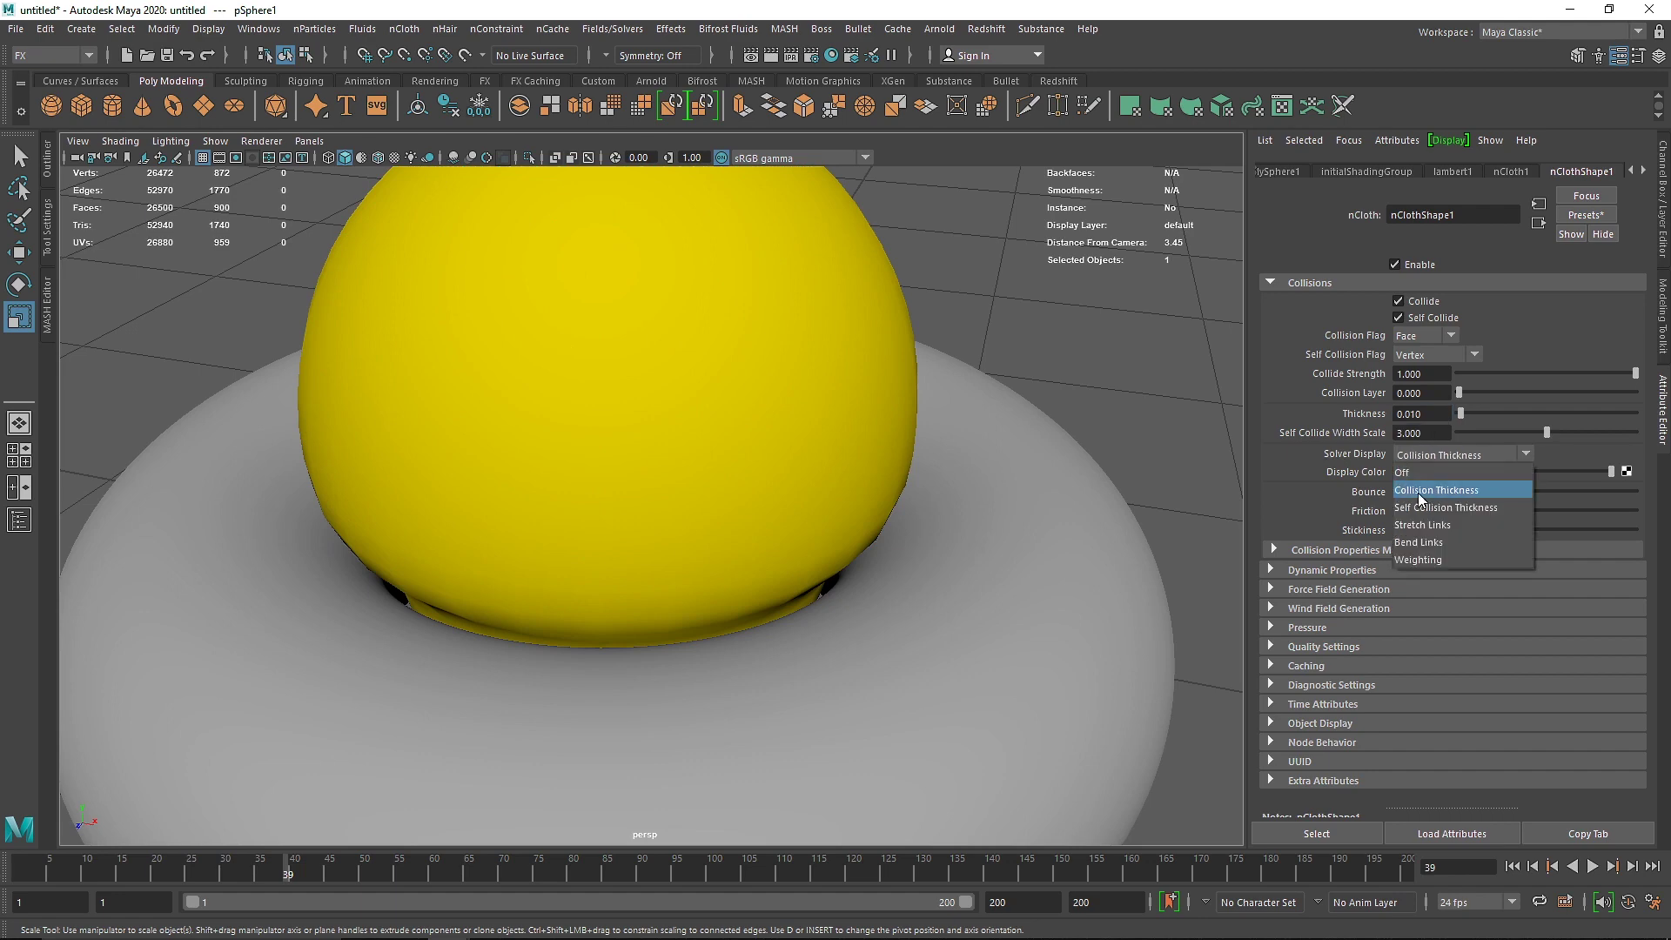
pyautogui.click(1480, 503)
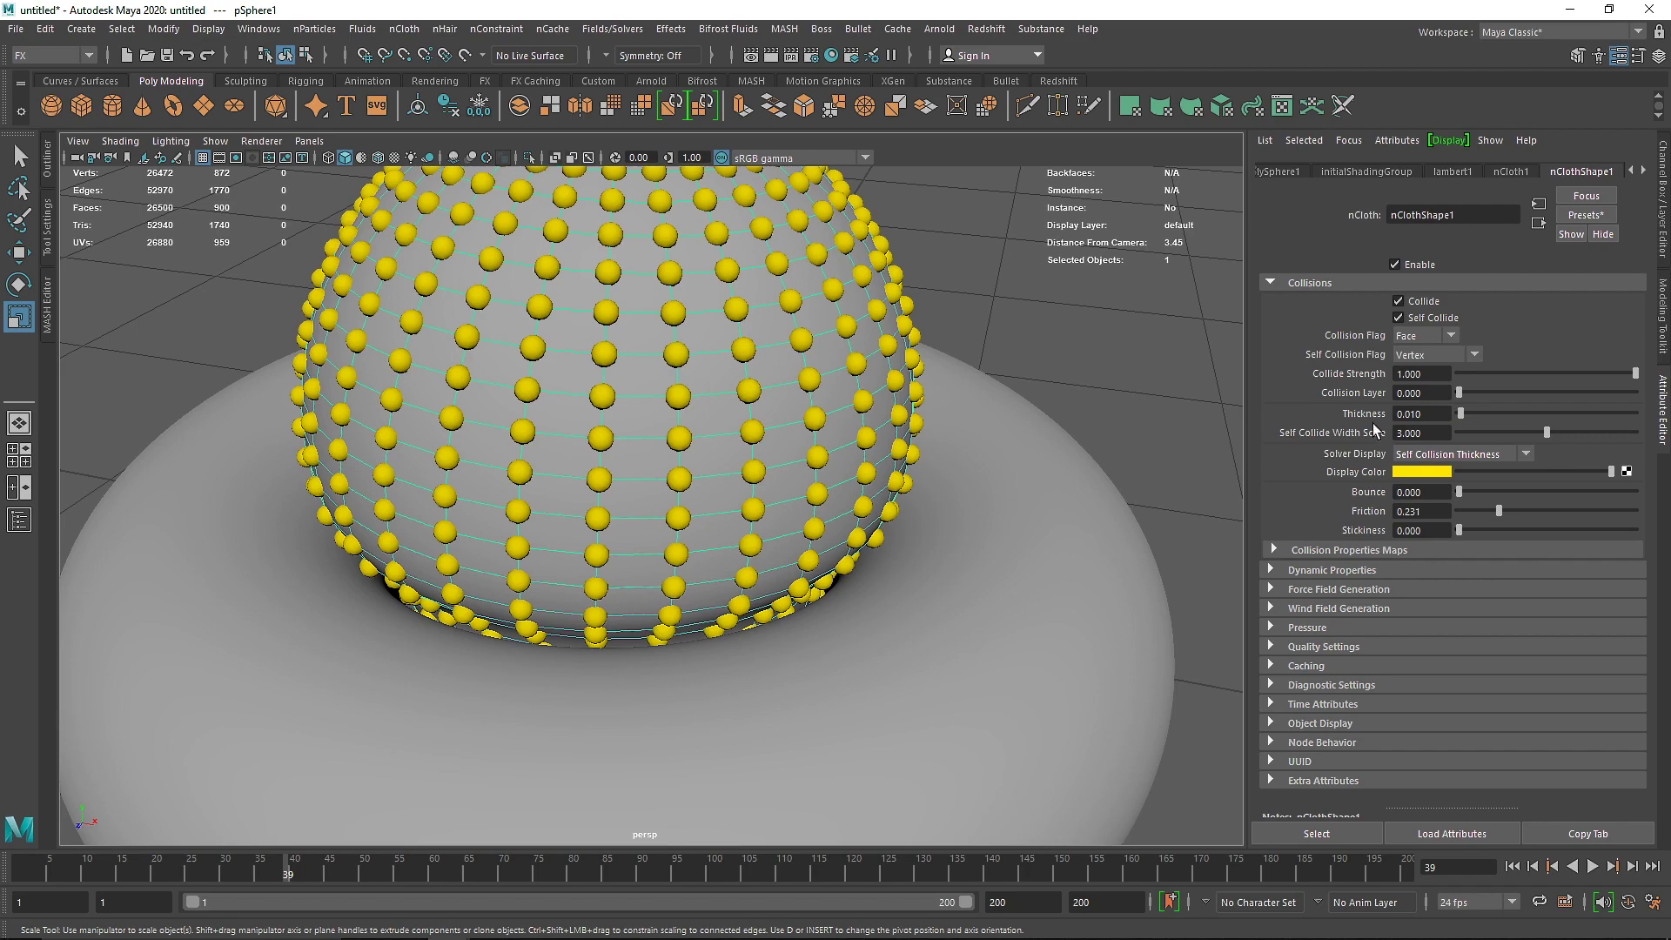
pyautogui.click(1407, 456)
pyautogui.click(1416, 470)
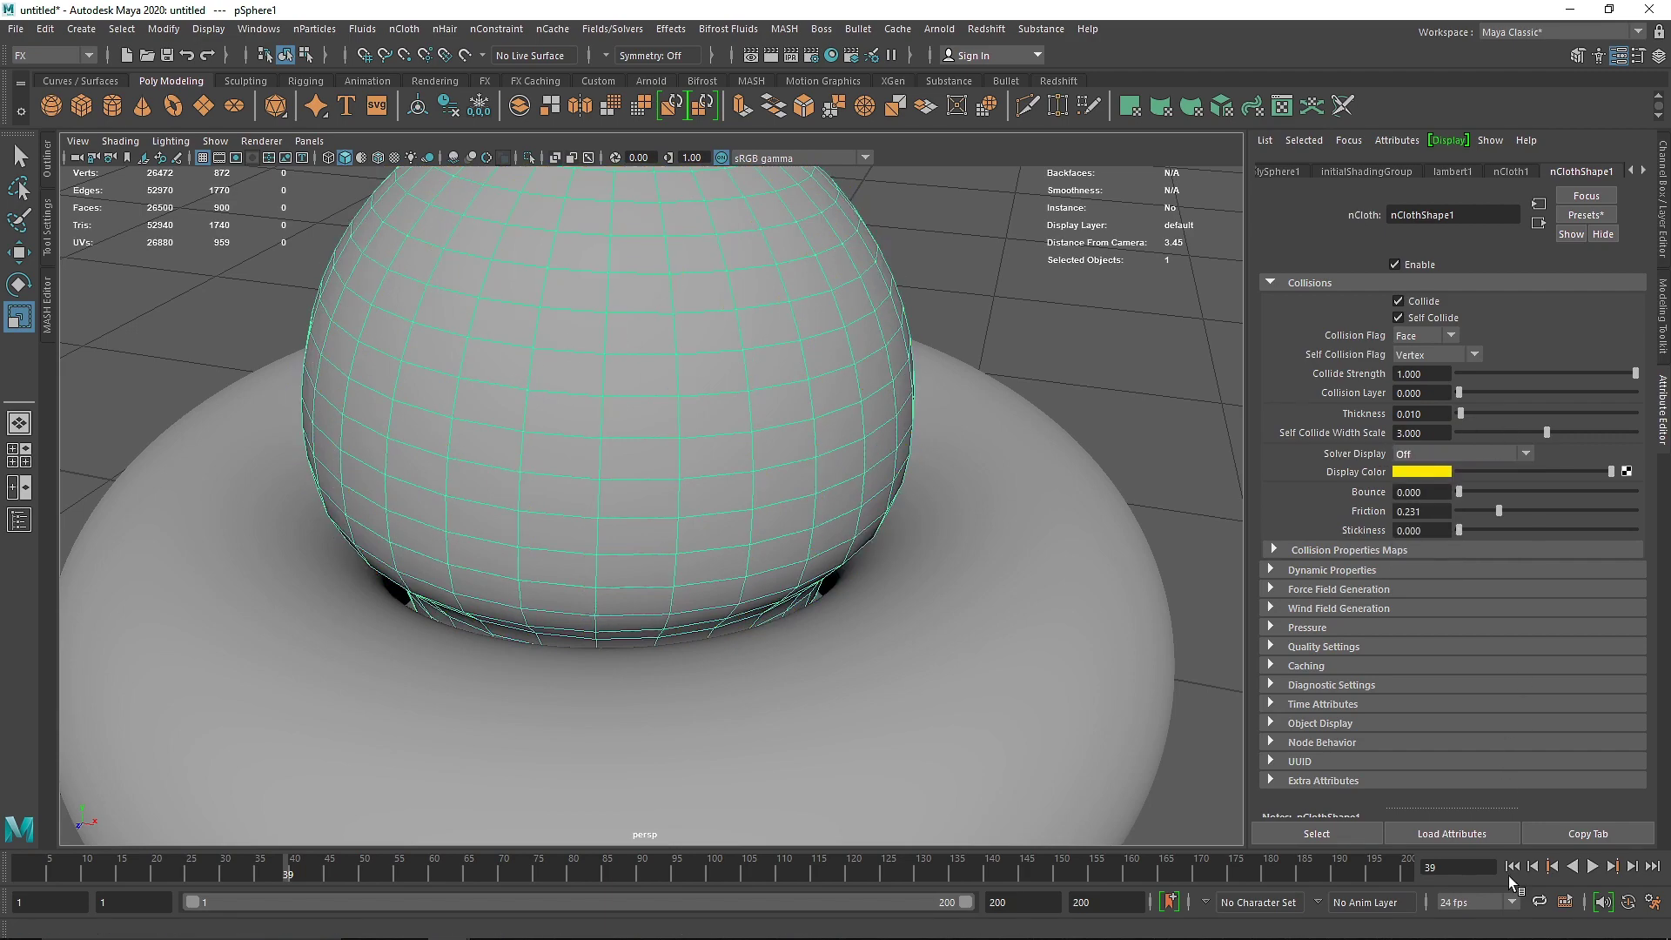
# - Replay the simulation from the start with the thinner cloth collision, and return to the first frame
pyautogui.click(1512, 866)
pyautogui.click(1591, 866)
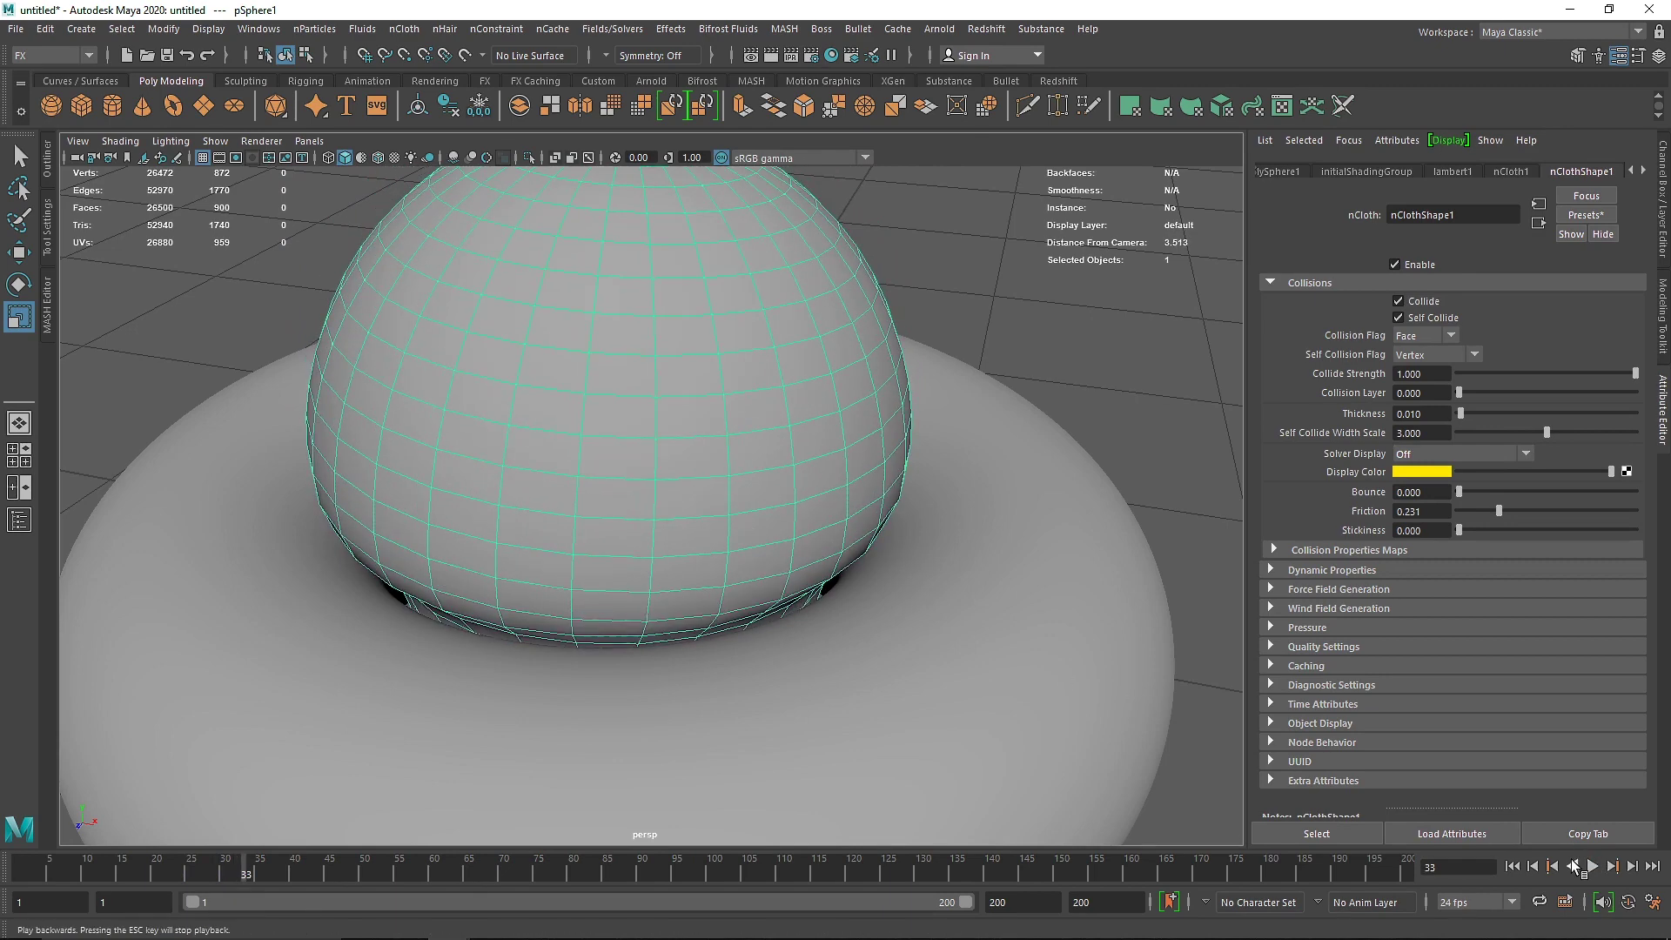
pyautogui.click(1512, 866)
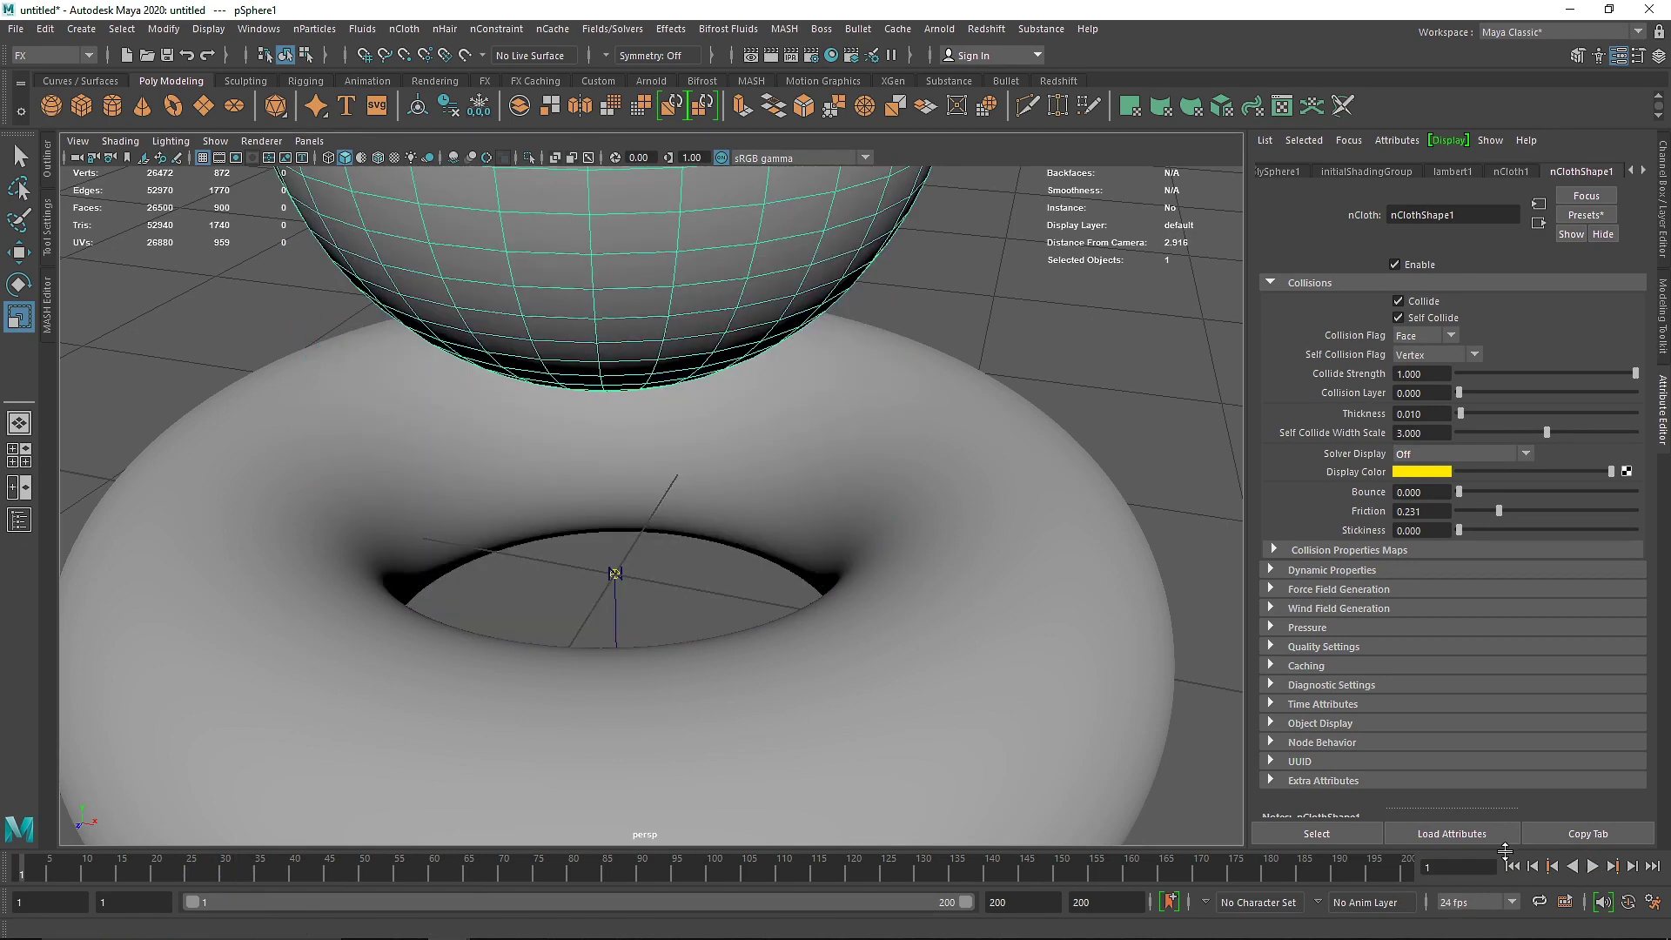
# - Set the torus's rigid collider to display Collision Thickness and change its thickness to 0.01
pyautogui.click(1036, 522)
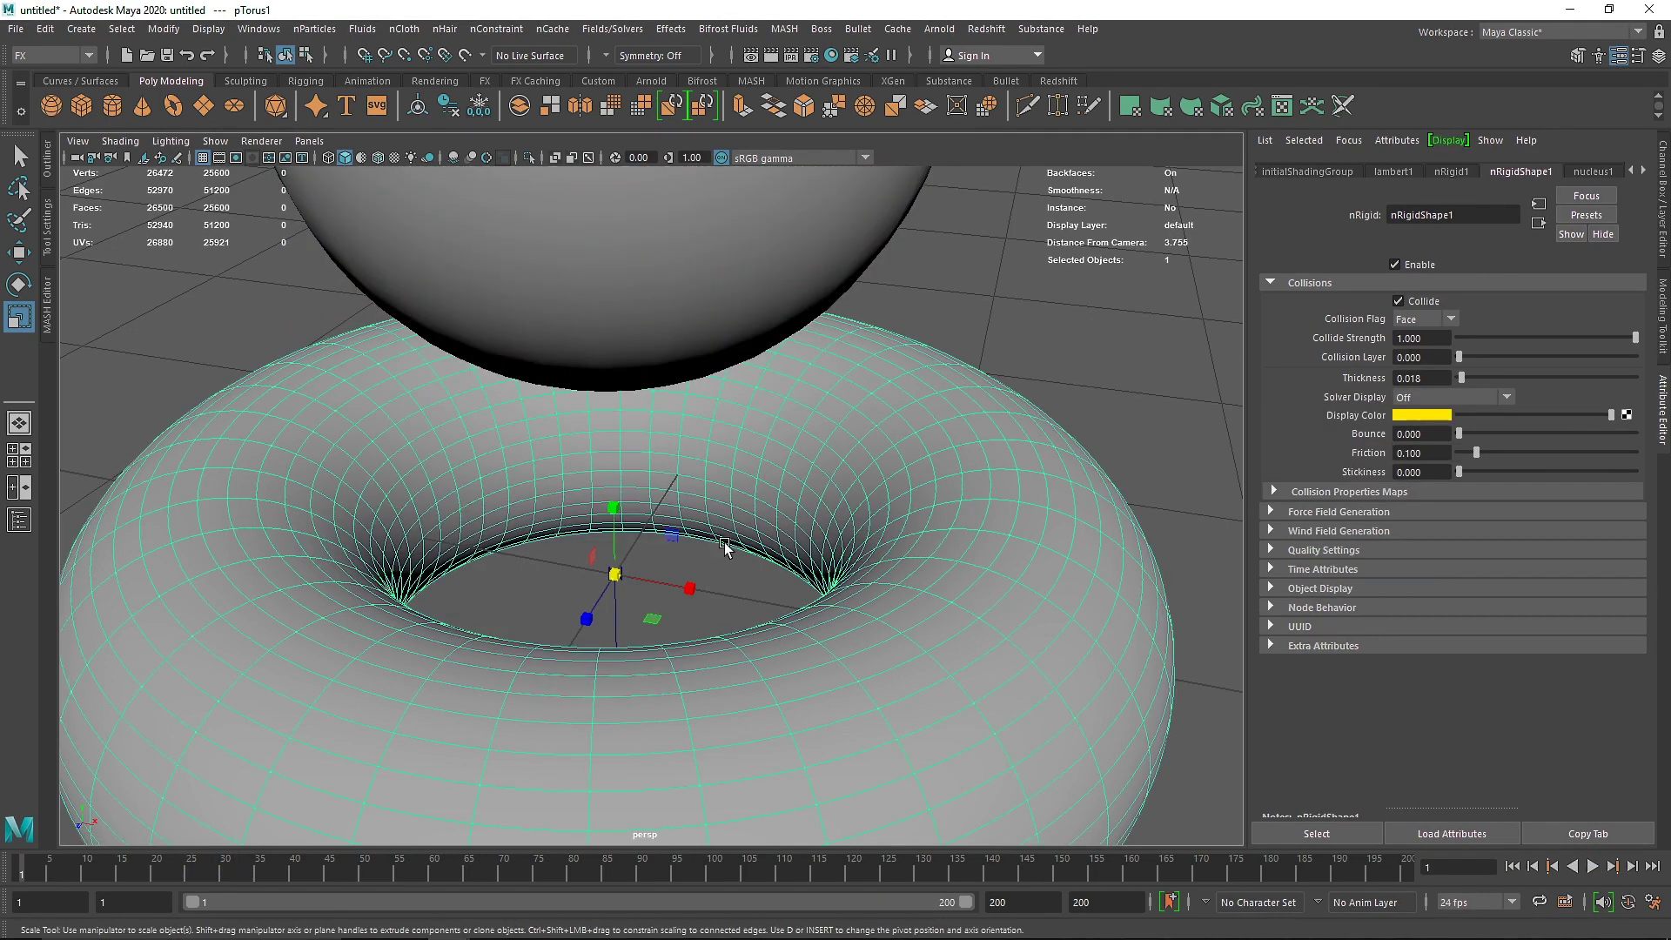
pyautogui.click(1469, 396)
pyautogui.click(1447, 411)
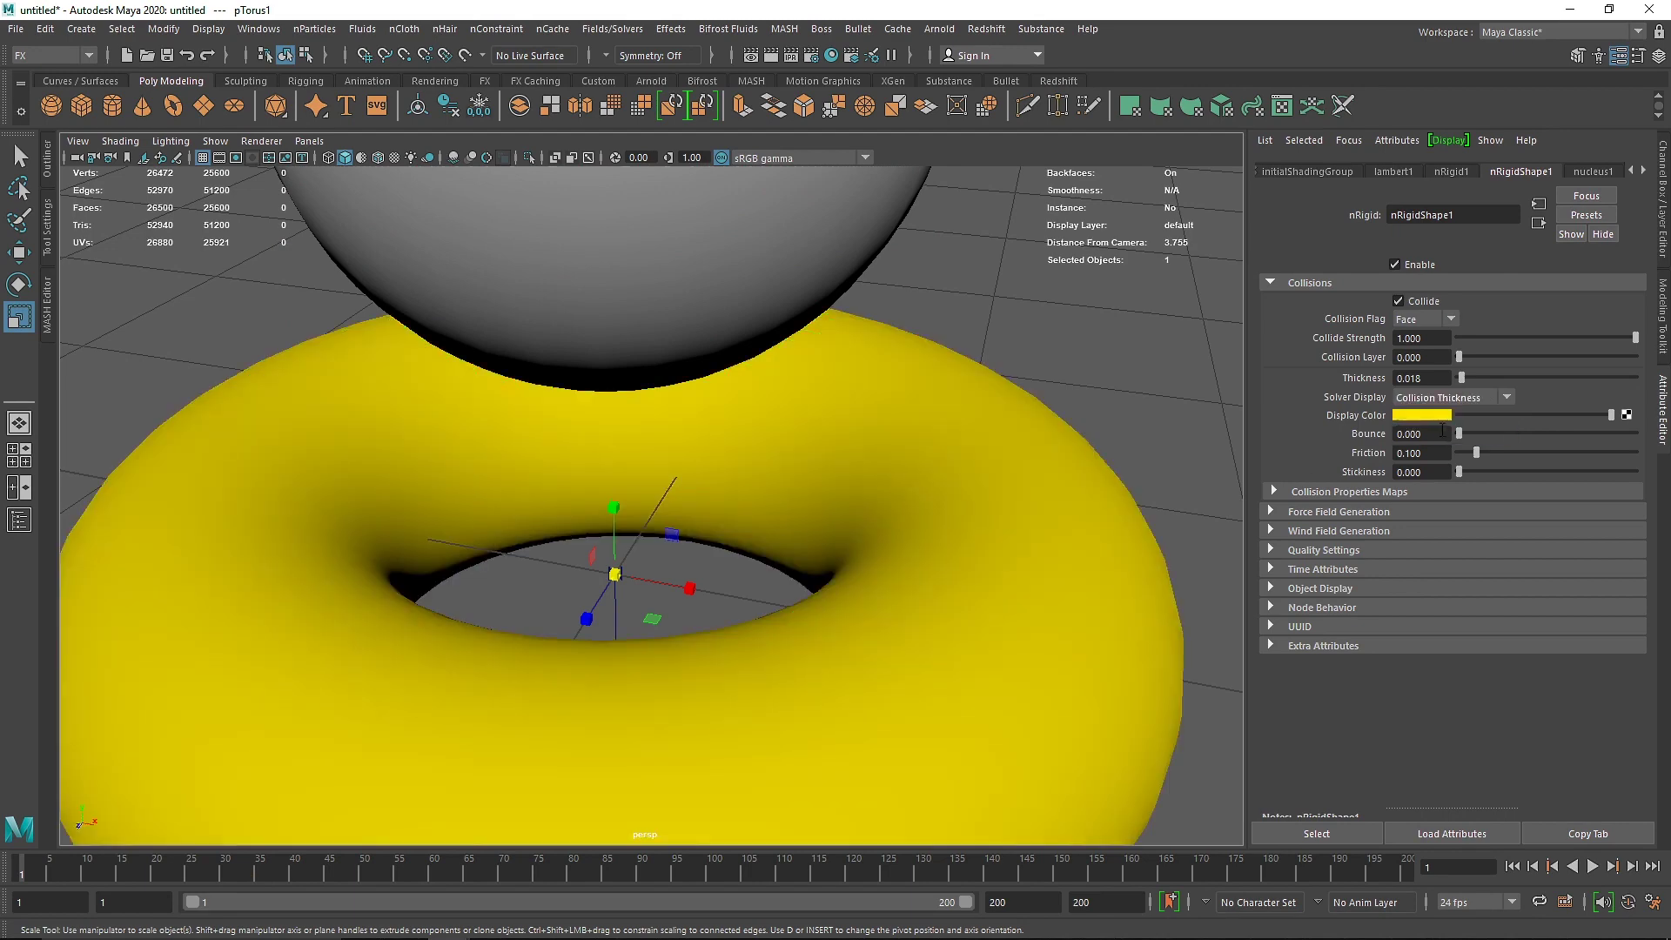
pyautogui.scroll(3, 863, 533)
pyautogui.moveTo(1434, 378); pyautogui.dragTo(1316, 374)
pyautogui.write('.01')
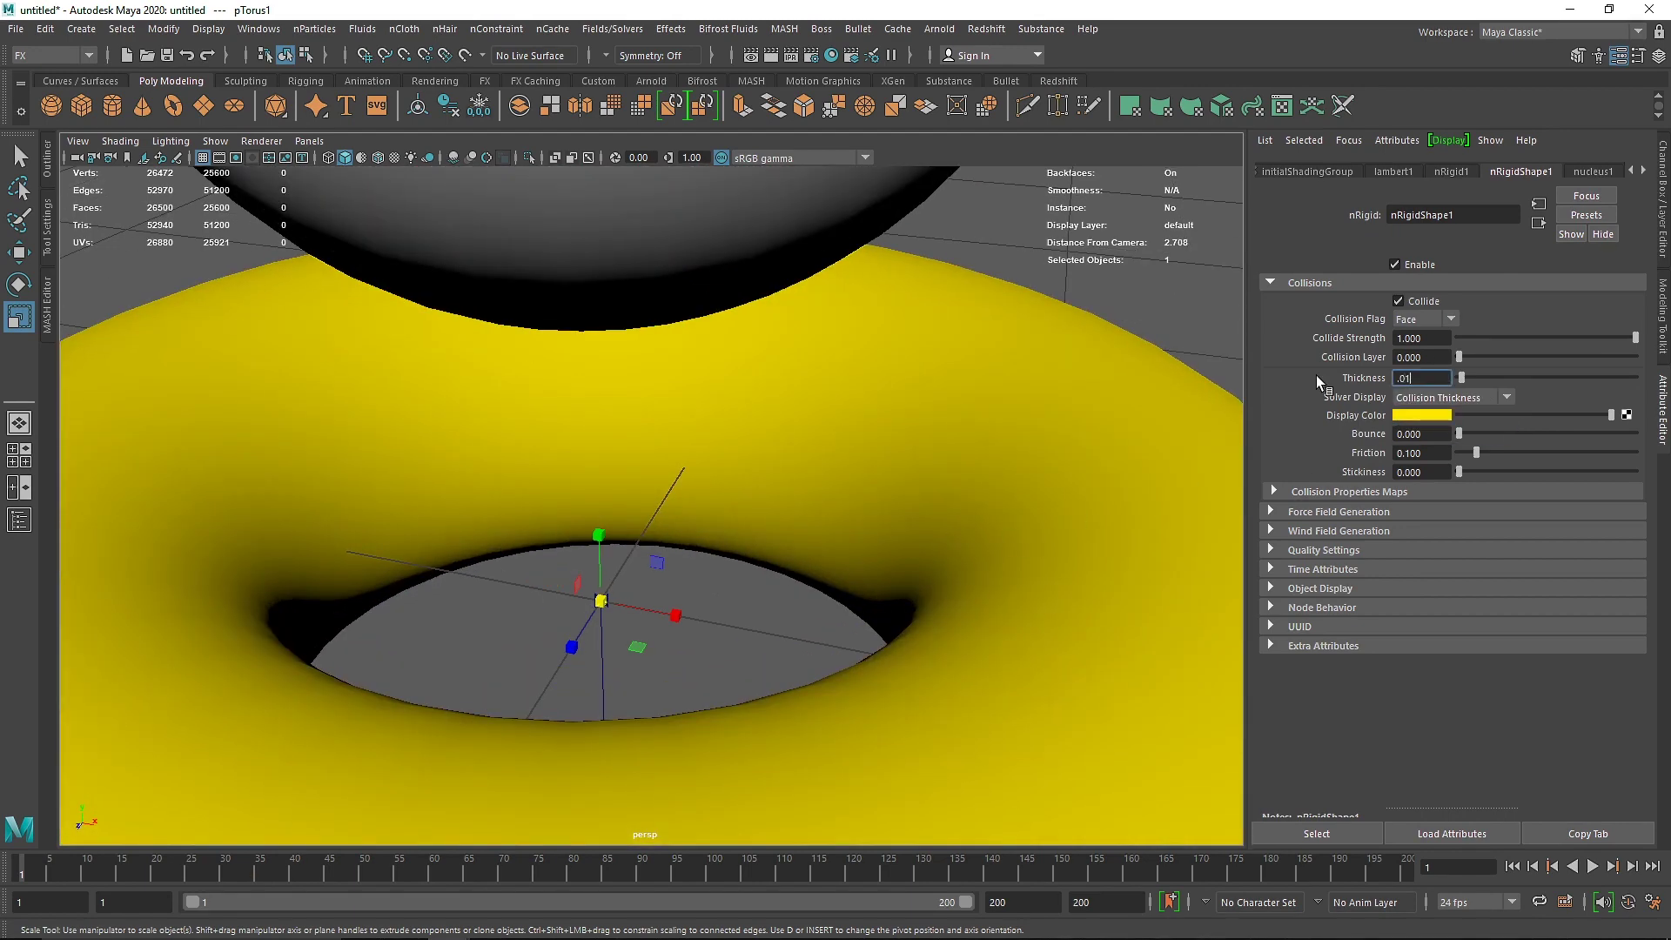
pyautogui.press('Return')
# - Try thickness values of 0 and 0.05 on the torus collider to compare its collision surface
pyautogui.write('0')
pyautogui.press('Return')
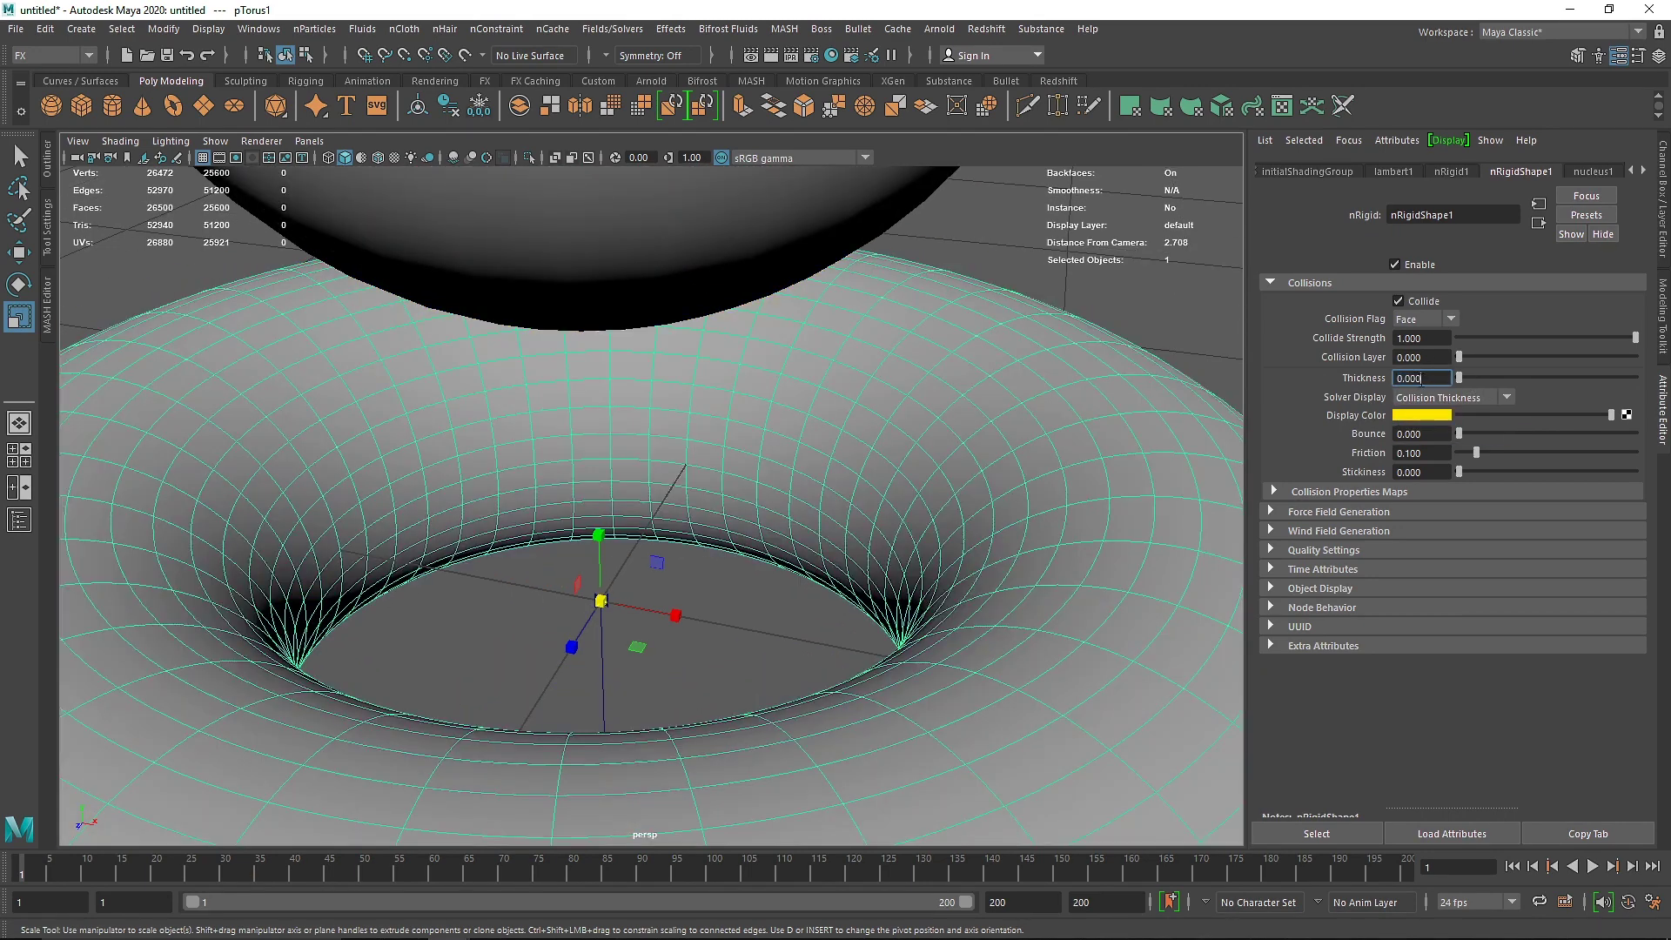
pyautogui.write('.05')
pyautogui.press('Return')
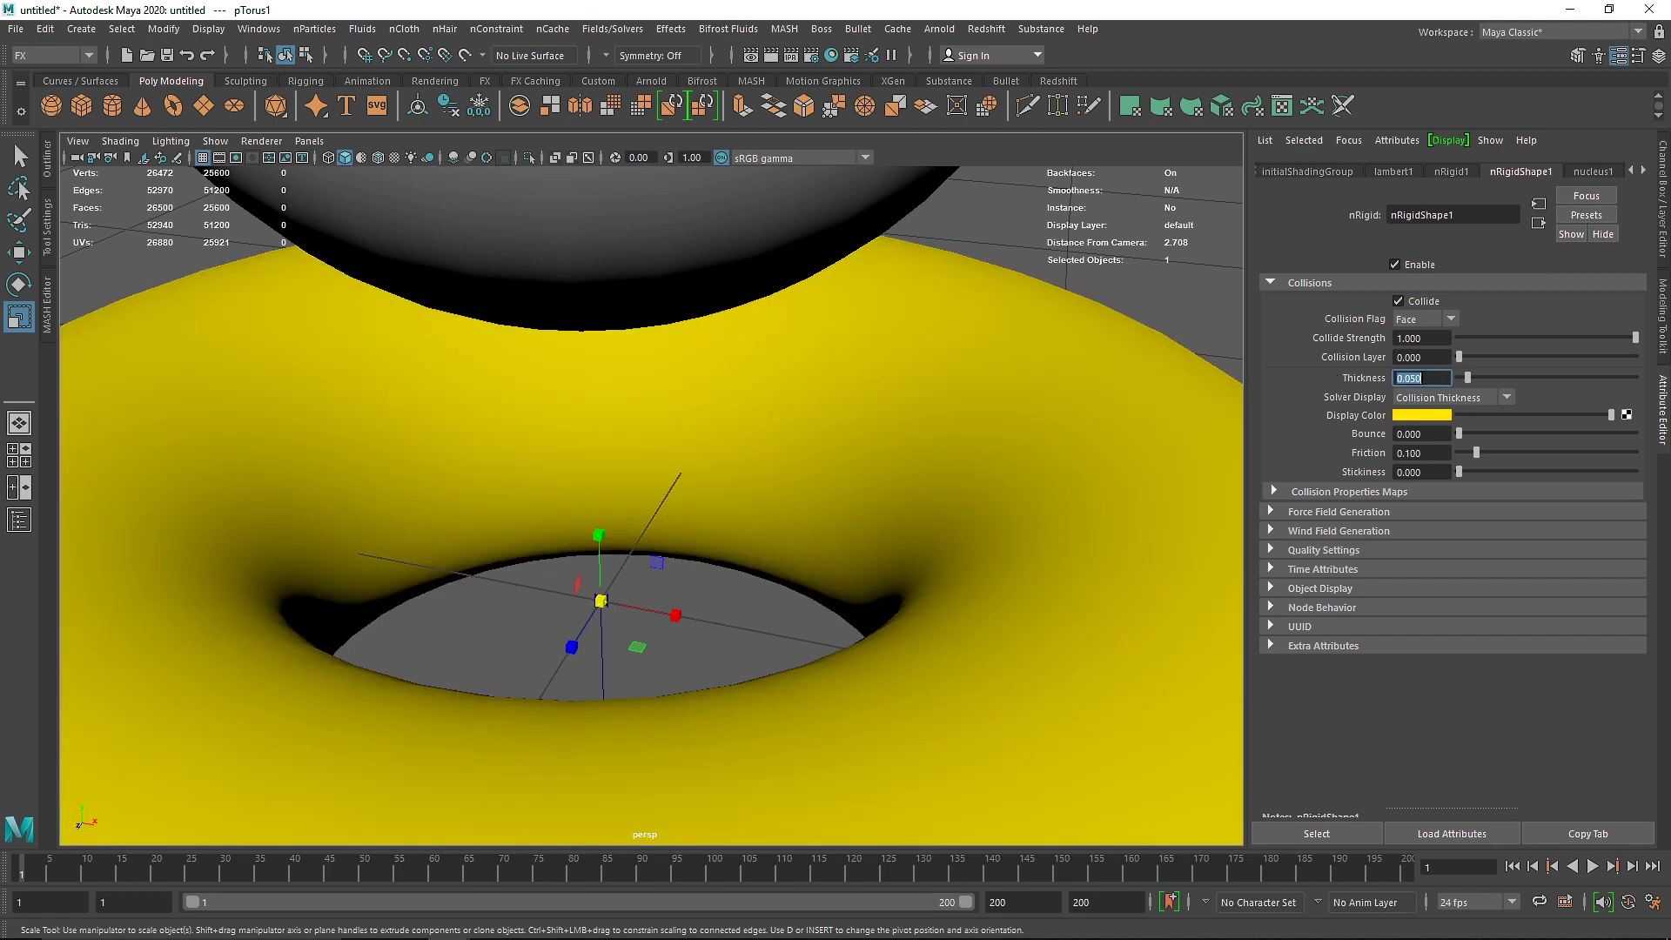
# - Set the torus collider's thickness to 0.010 and turn its solver display off
pyautogui.click(1471, 382)
pyautogui.press('Return')
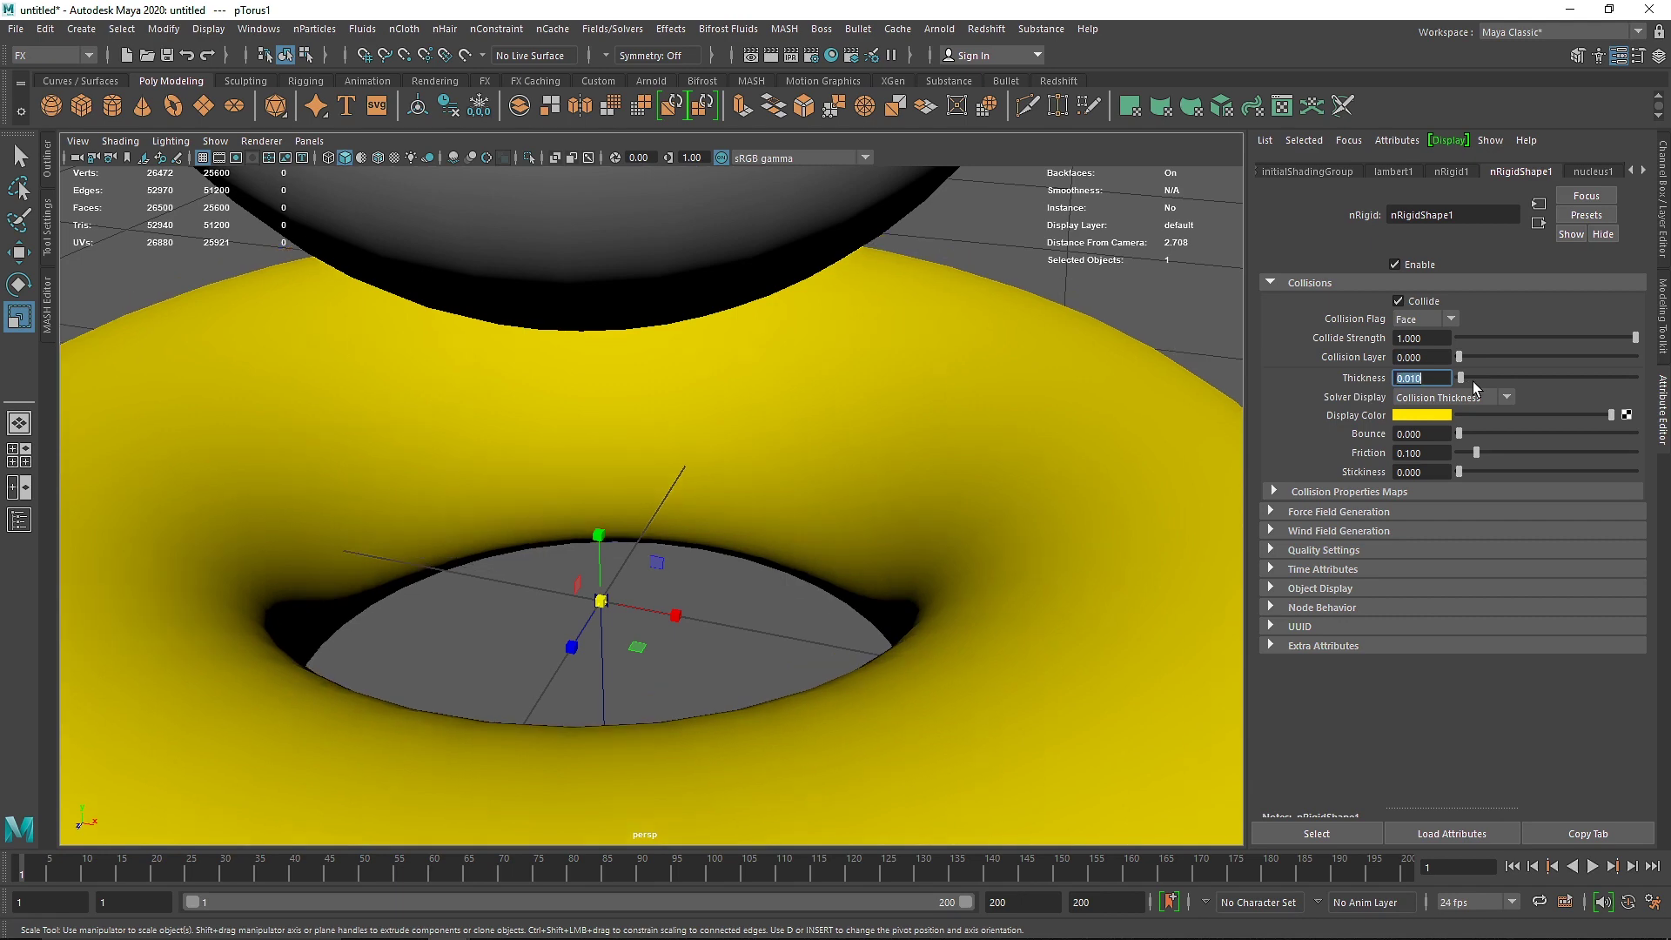
pyautogui.click(1486, 396)
pyautogui.click(1469, 408)
pyautogui.click(1468, 401)
pyautogui.click(1462, 413)
# - Play the simulation with the adjusted torus collider, stop it and return to the first frame
pyautogui.scroll(-5, 1216, 455)
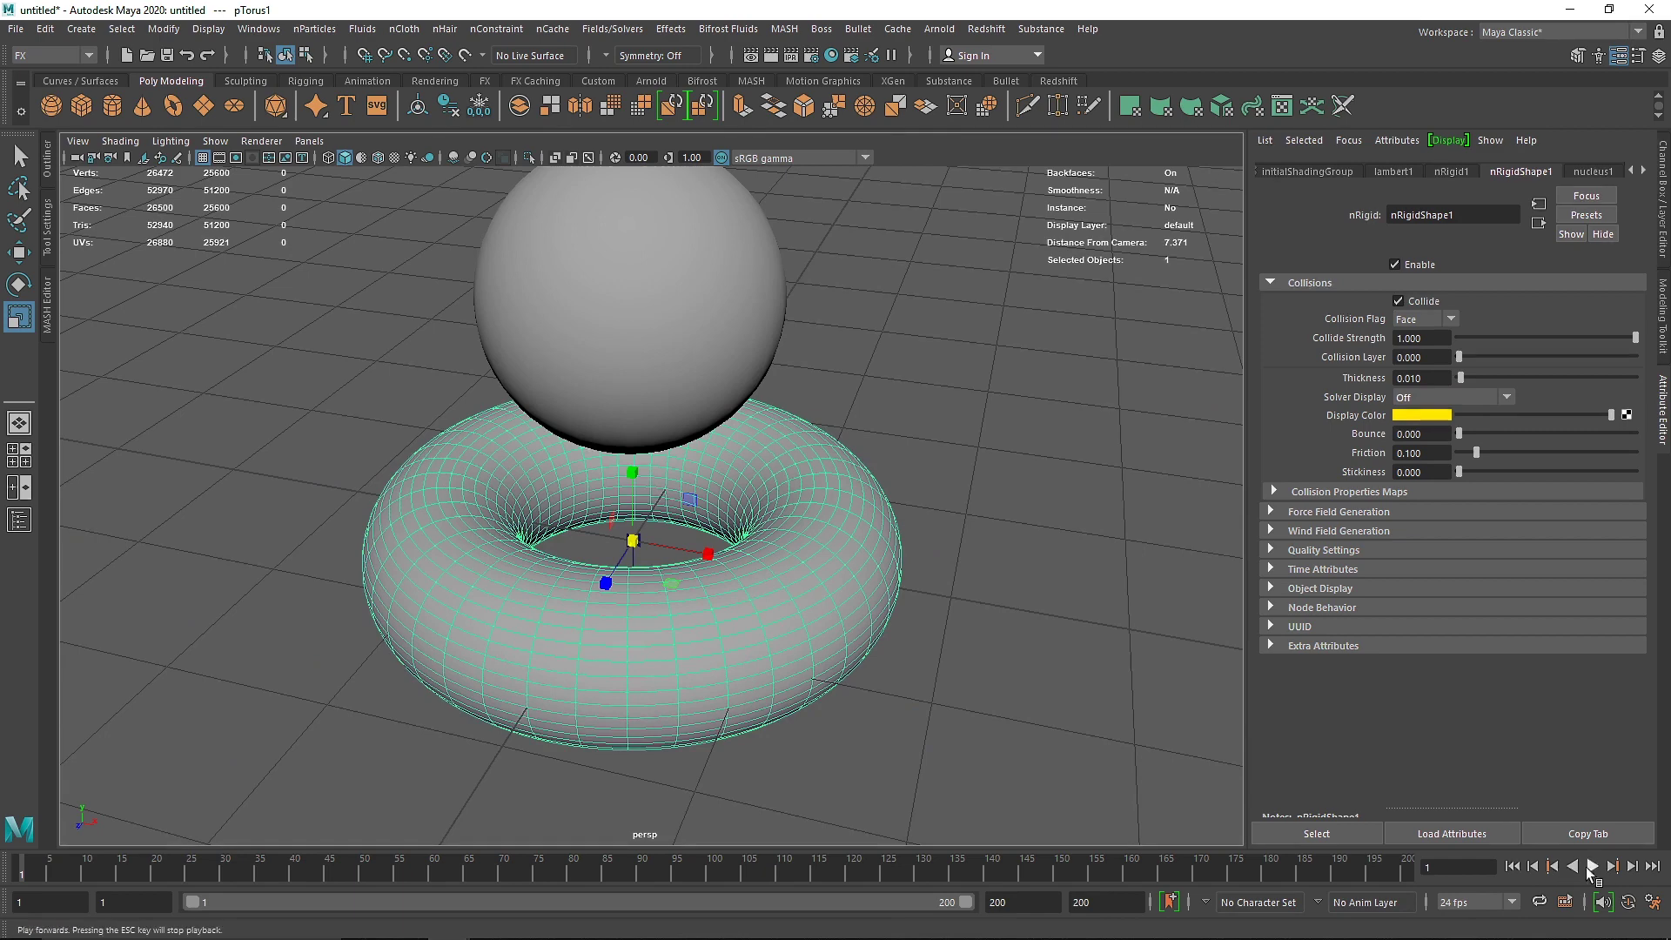
pyautogui.click(1592, 867)
pyautogui.click(1011, 620)
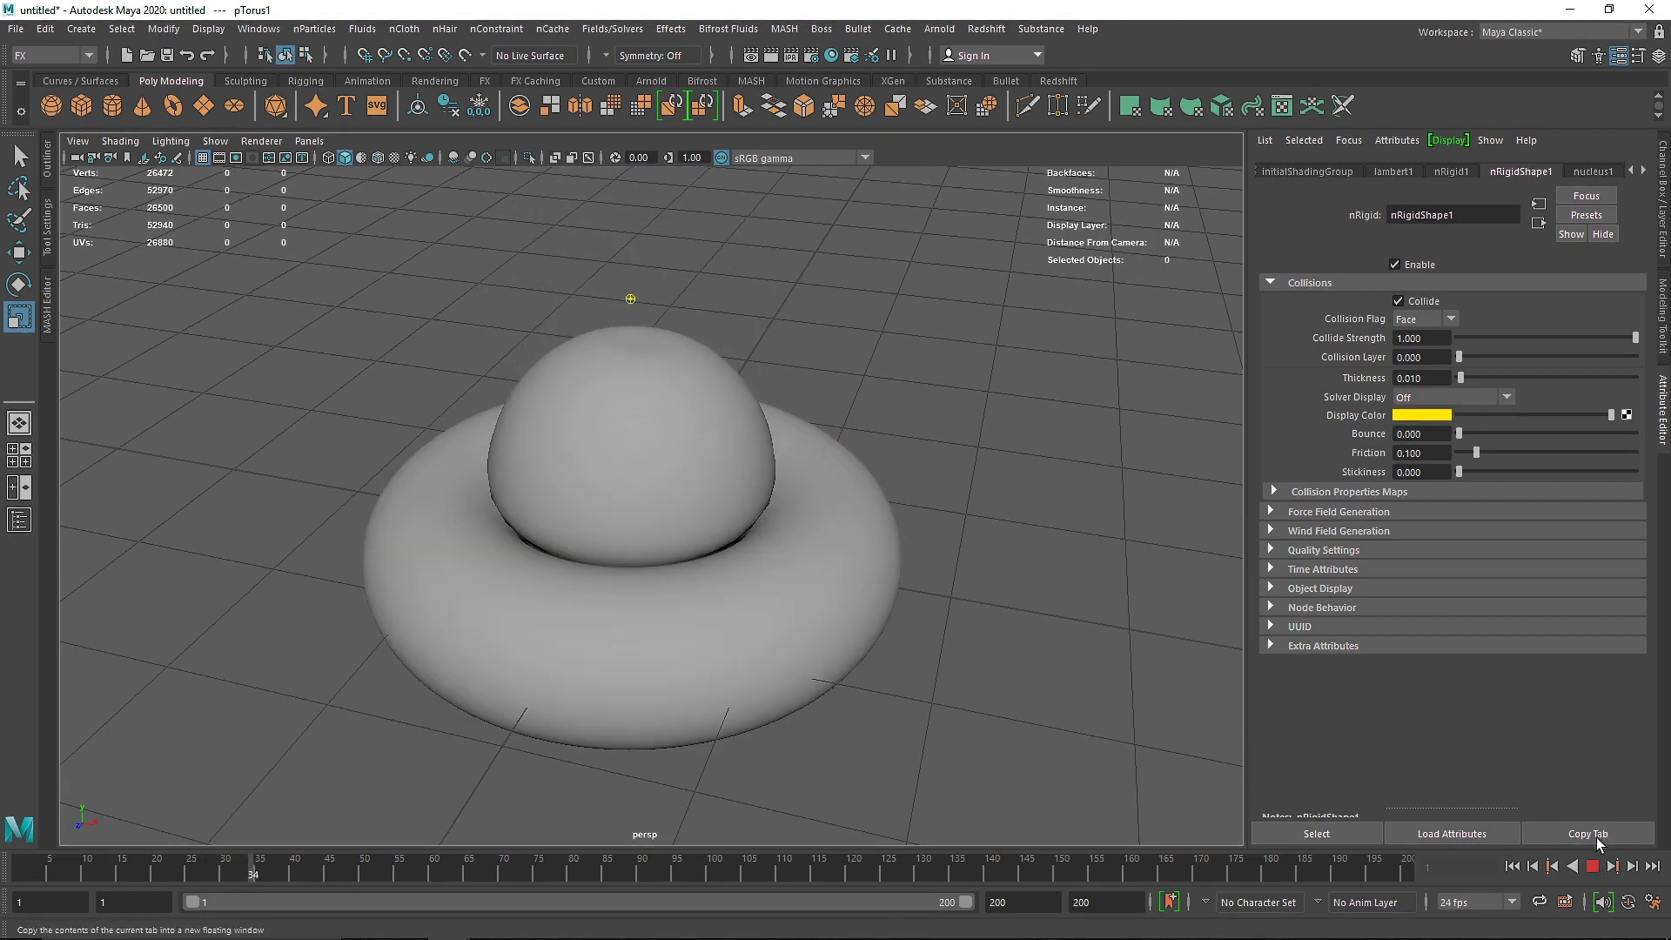
pyautogui.click(1592, 866)
pyautogui.click(1513, 866)
# - Move the sphere straight up, well above the torus
pyautogui.scroll(-5, 1162, 659)
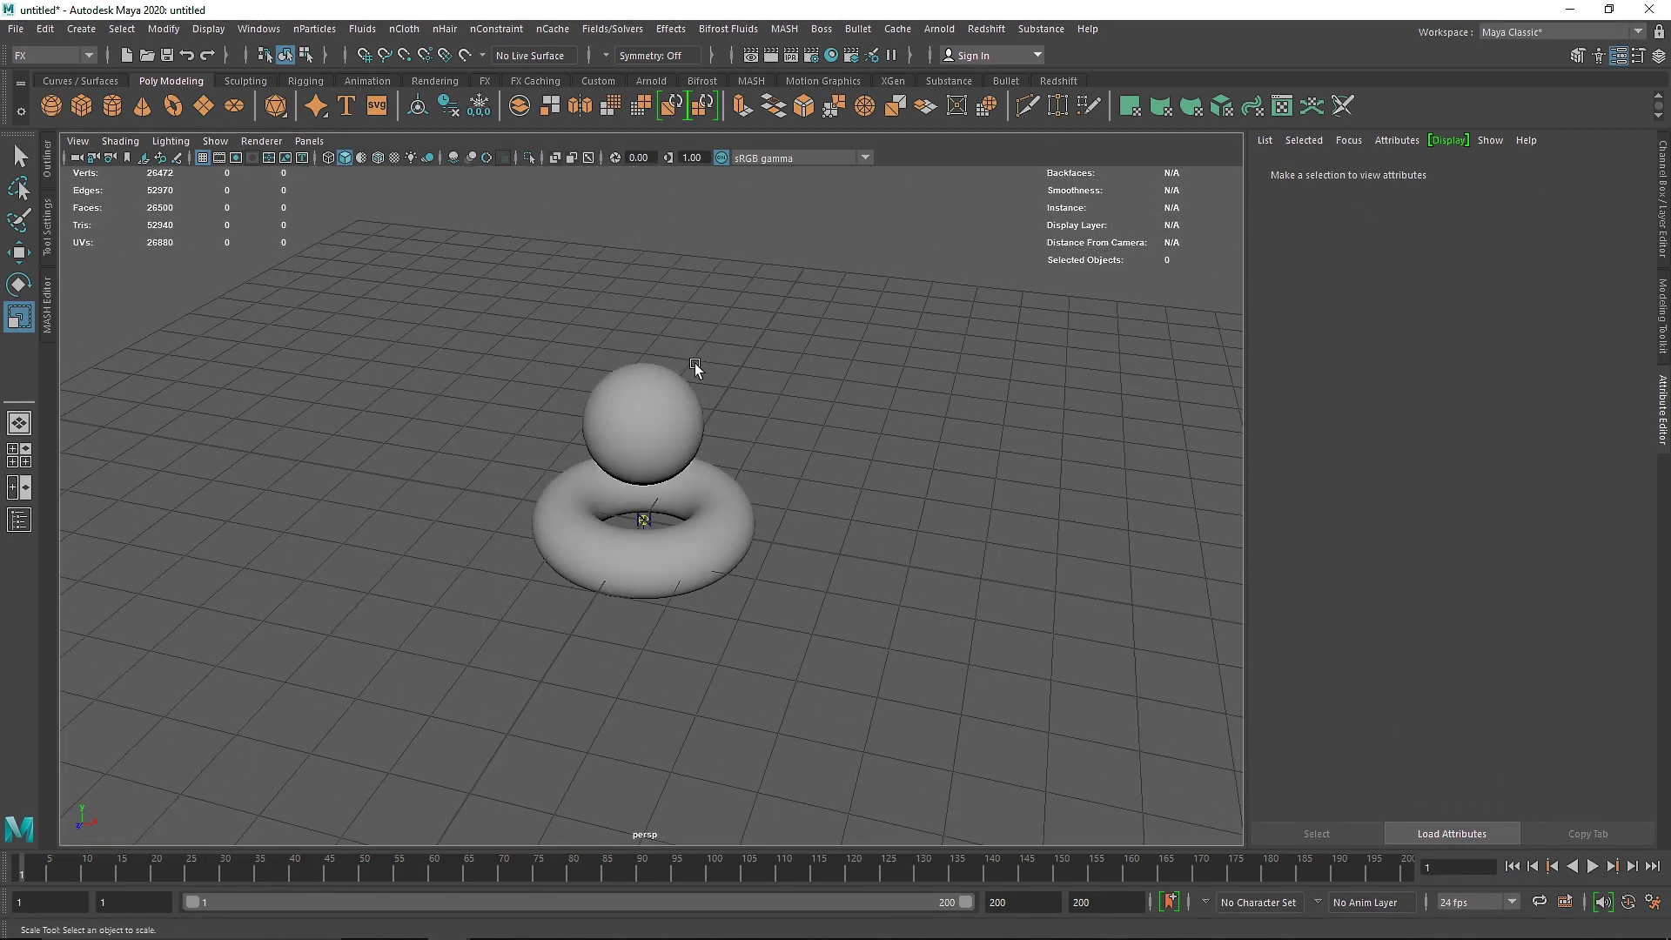
pyautogui.click(665, 430)
pyautogui.press('w')
pyautogui.moveTo(645, 345); pyautogui.dragTo(658, 145)
pyautogui.keyDown('alt'); pyautogui.moveTo(756, 218); pyautogui.dragTo(747, 266, button='middle'); pyautogui.keyUp('alt')
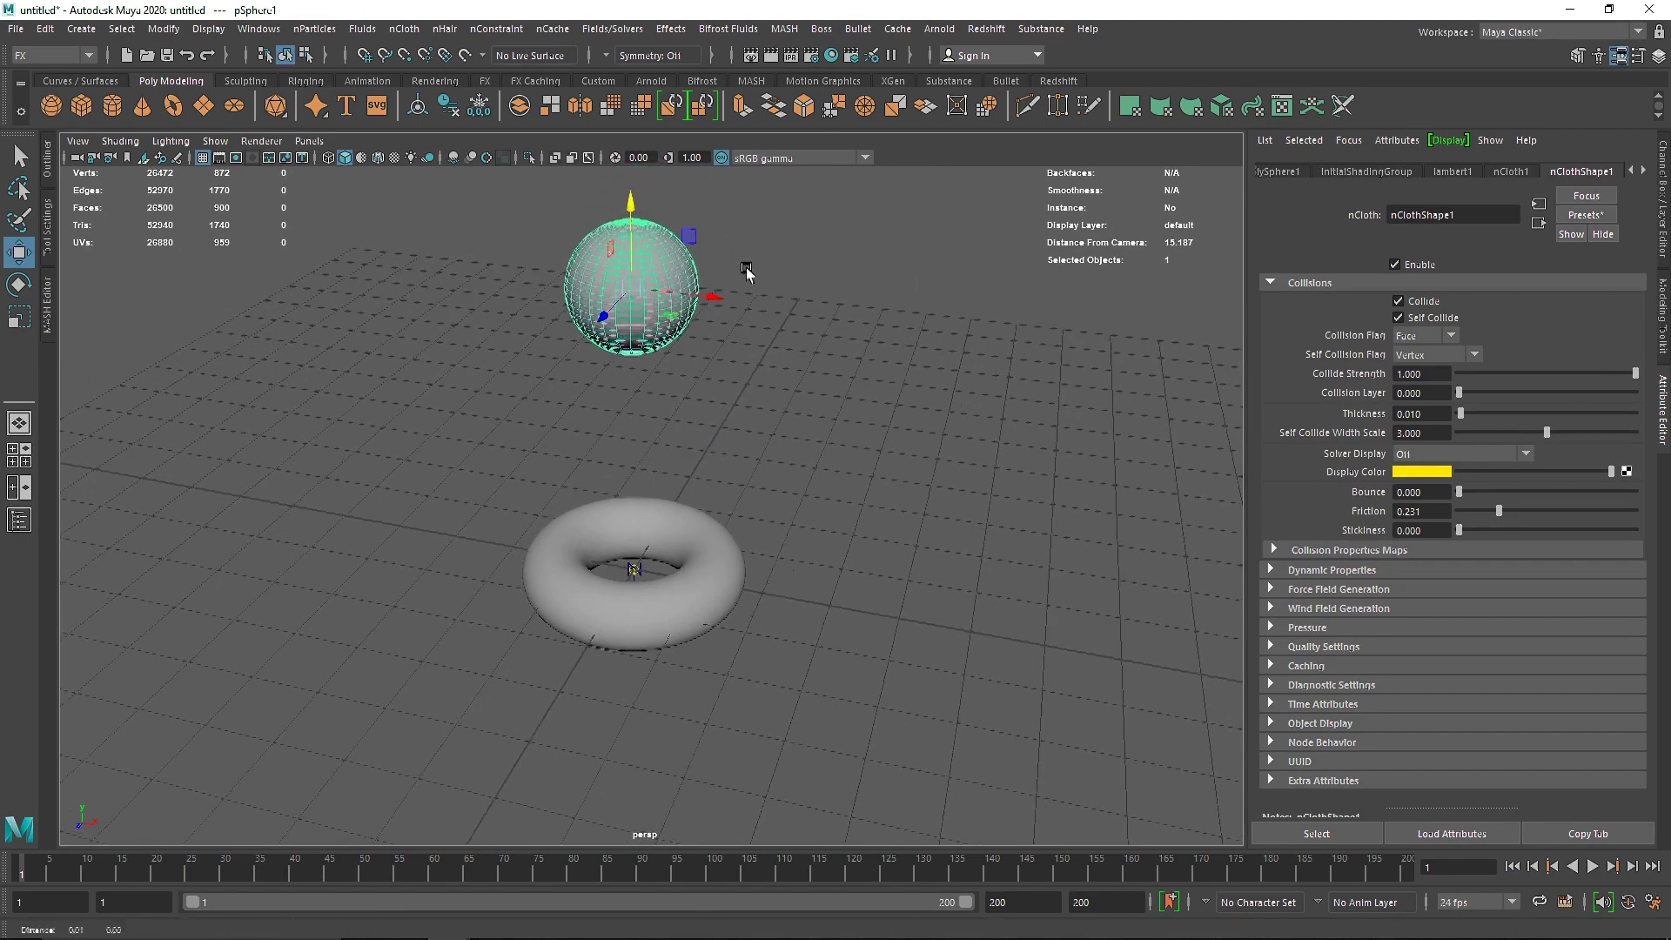
# - Create a new camera and look through it, backing away until the torus is in view
pyautogui.click(91, 29)
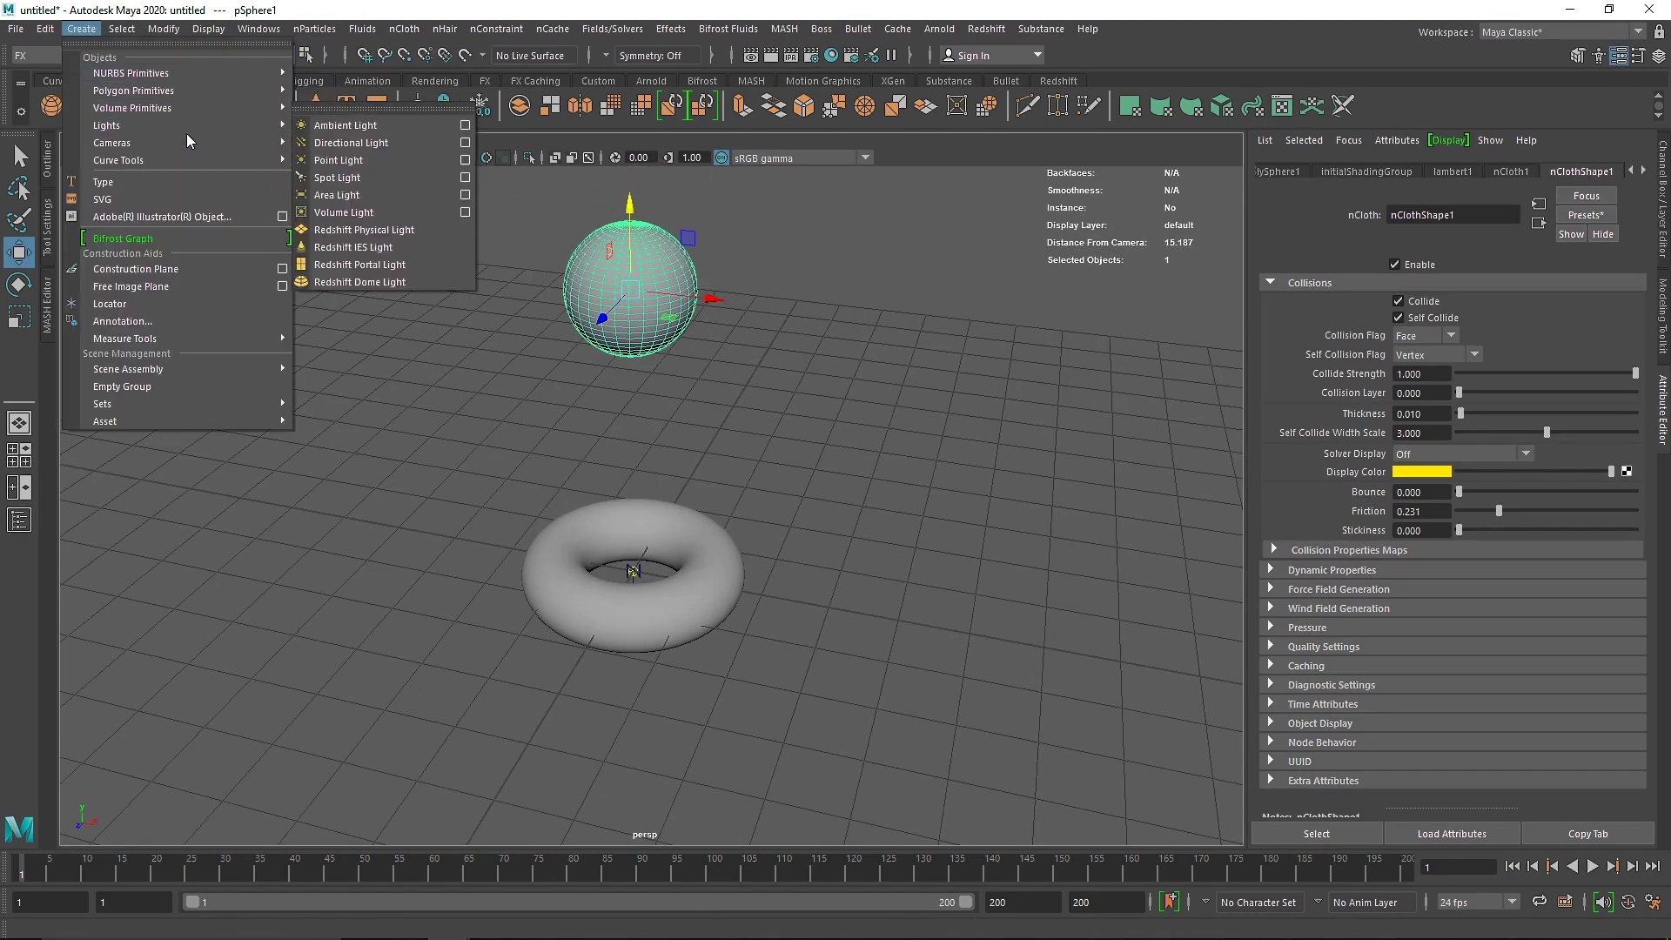
pyautogui.moveTo(209, 143)
pyautogui.click(377, 162)
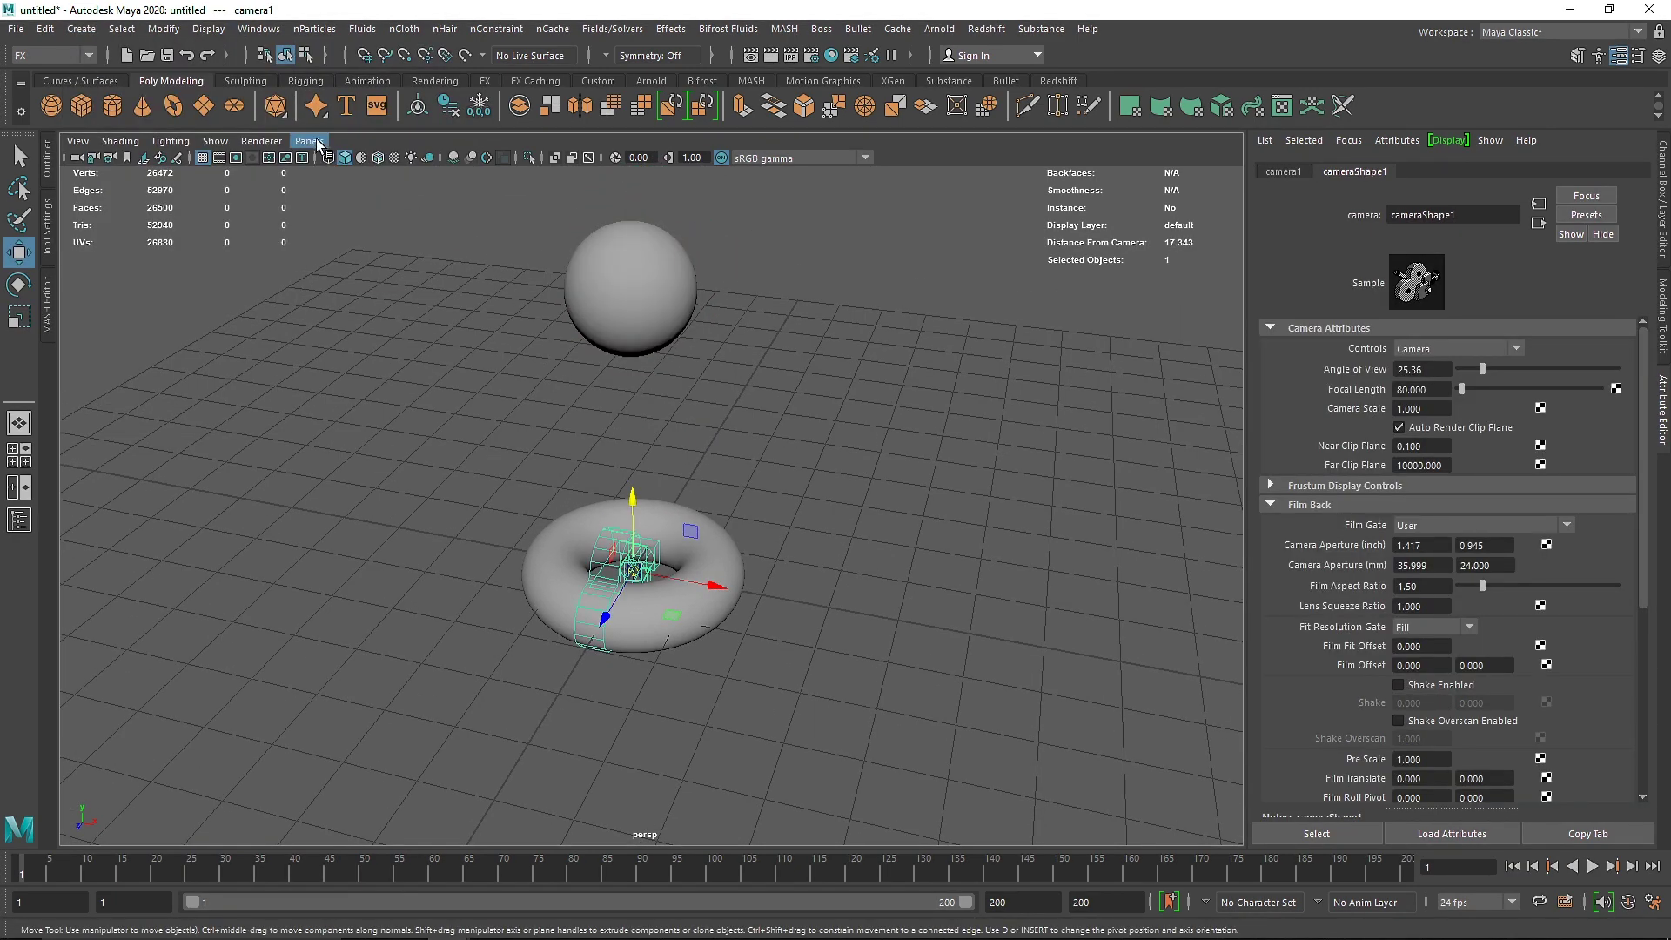
pyautogui.click(321, 145)
pyautogui.moveTo(375, 158)
pyautogui.click(515, 161)
pyautogui.scroll(-10, 582, 388)
pyautogui.click(630, 454)
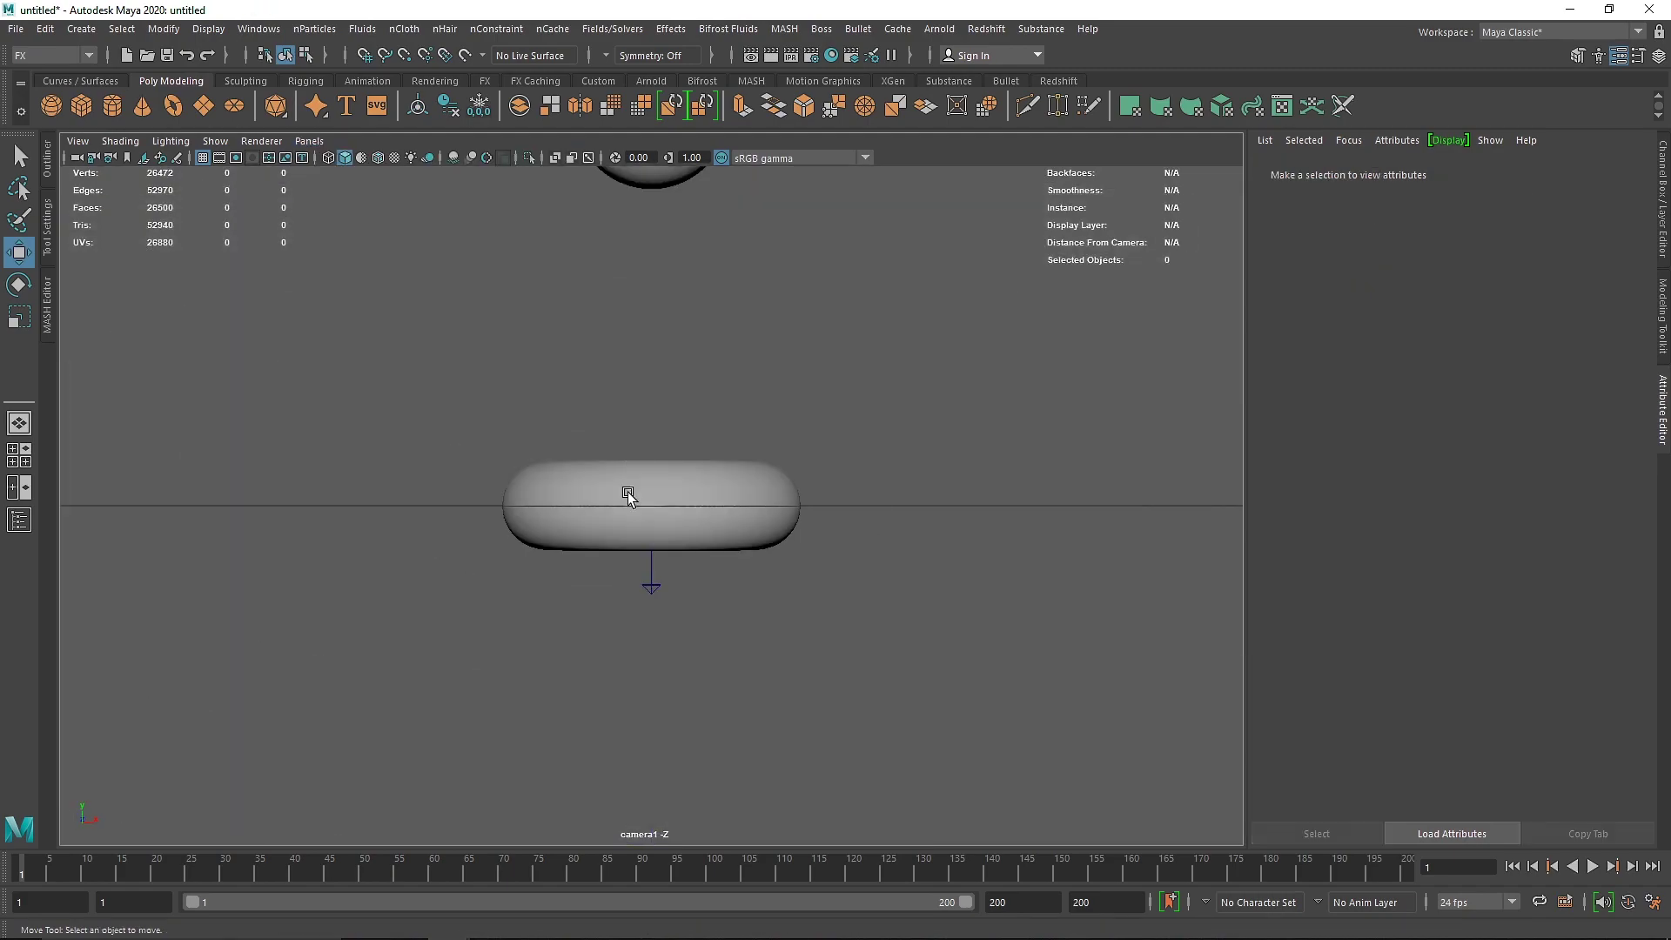
# - Frame the torus from above in the camera view and turn on the resolution gate
pyautogui.click(628, 496)
pyautogui.press('f')
pyautogui.keyDown('alt'); pyautogui.moveTo(820, 467); pyautogui.dragTo(765, 523); pyautogui.keyUp('alt')
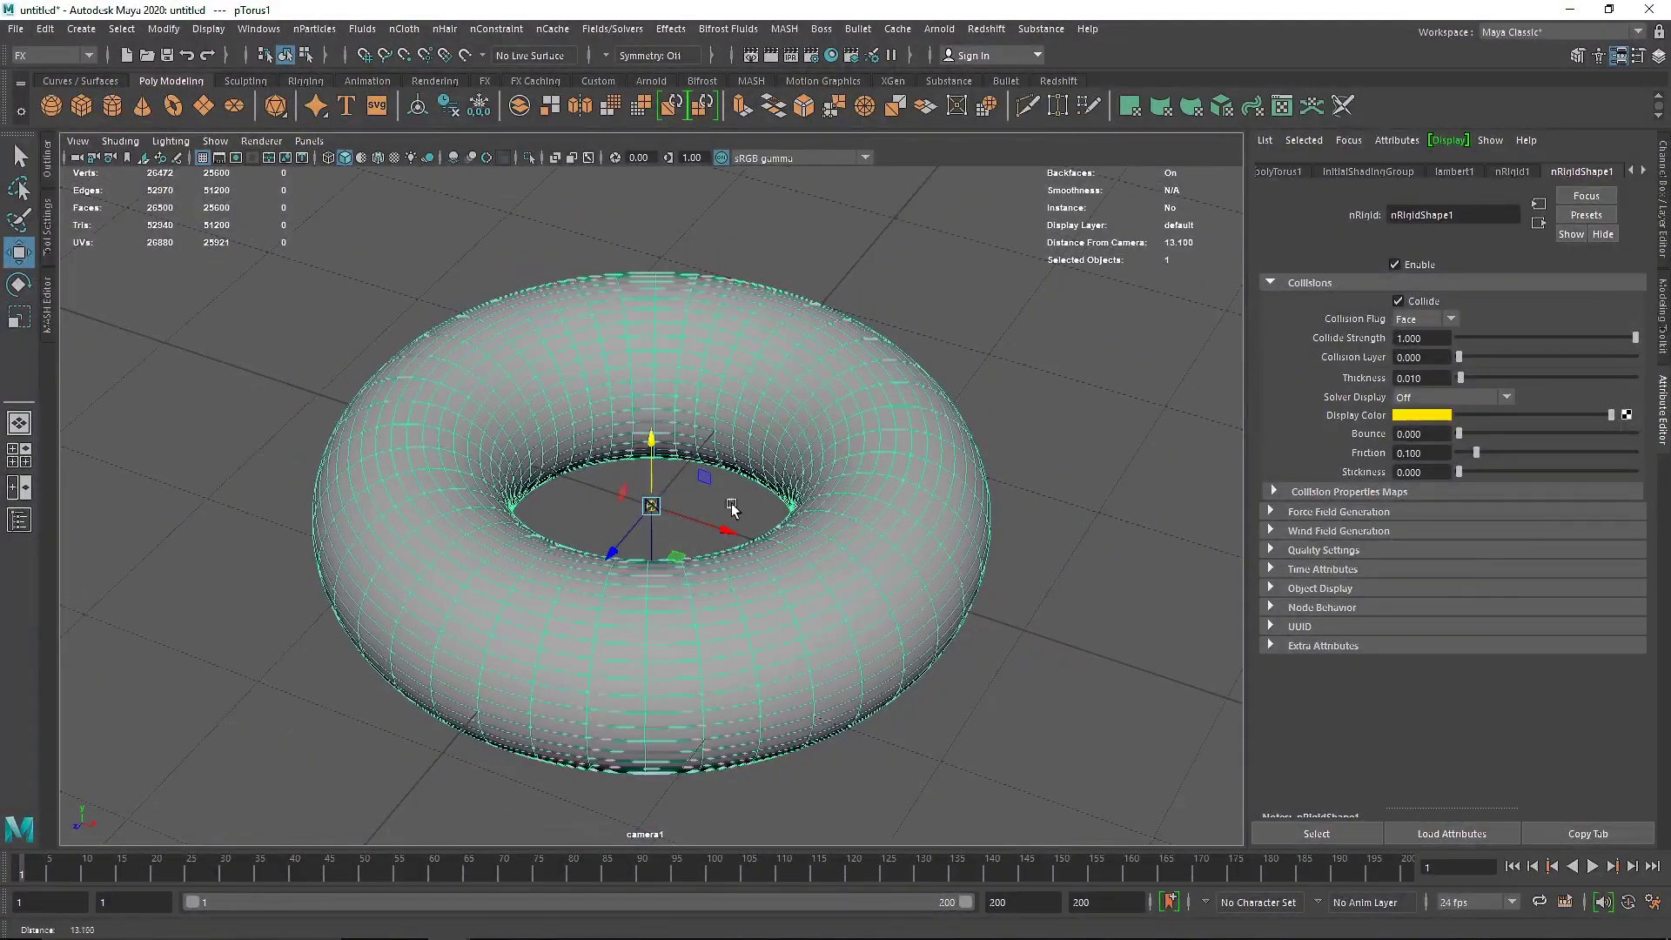
pyautogui.scroll(-2, 731, 509)
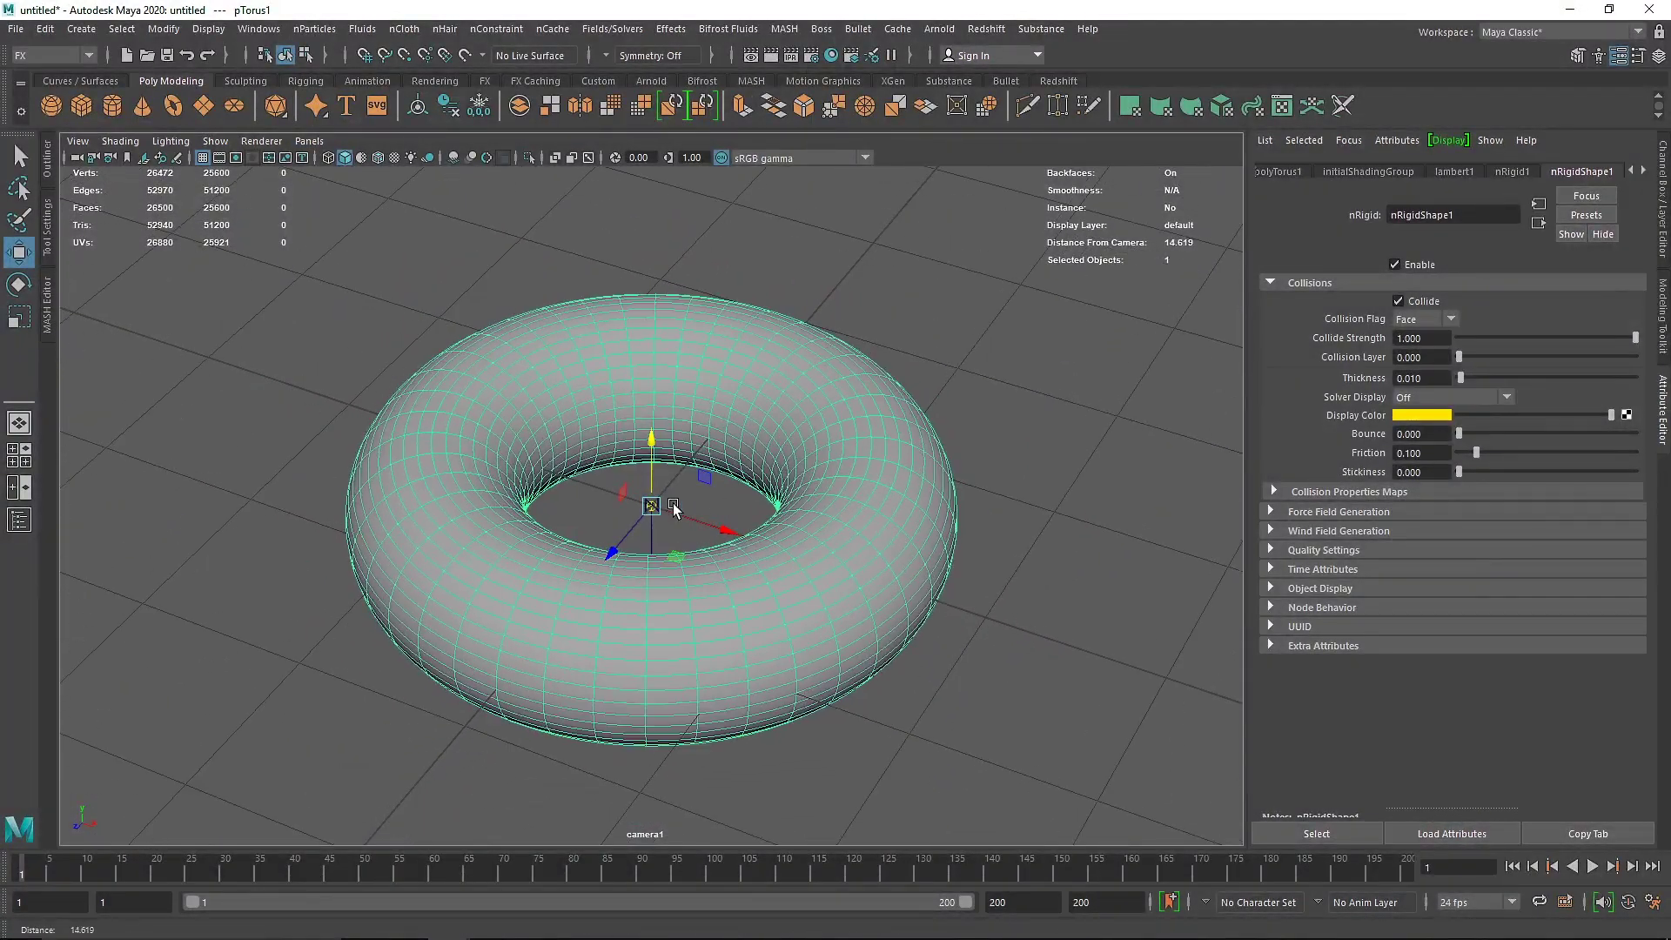
pyautogui.click(235, 160)
pyautogui.scroll(-3, 875, 419)
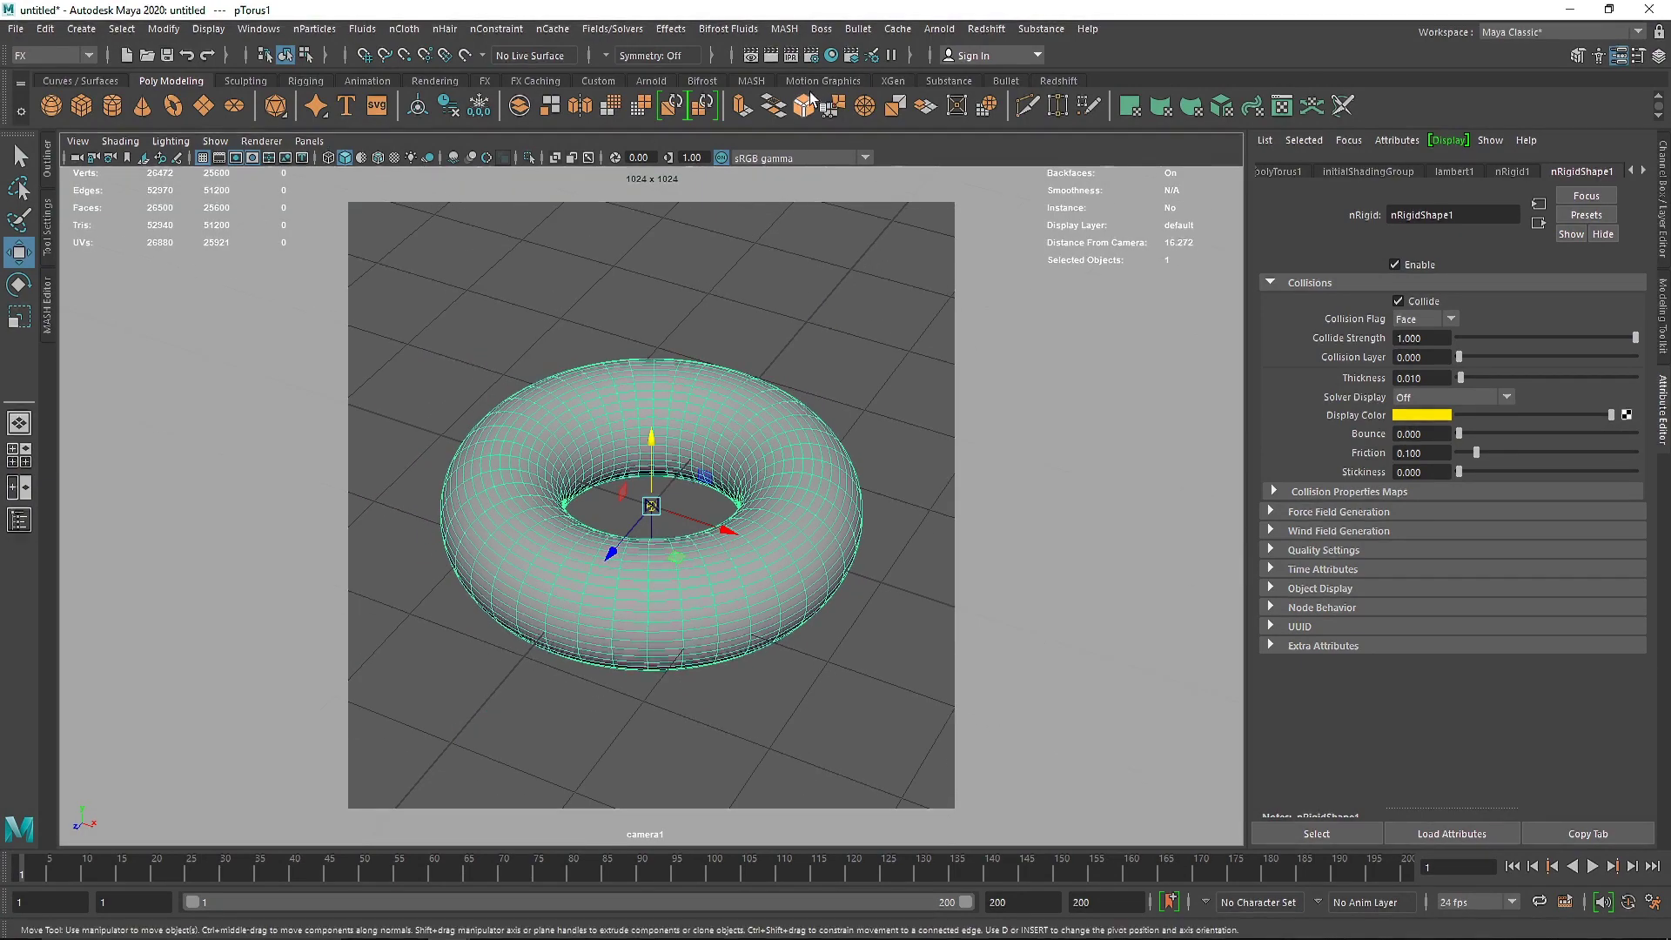
# - Set the render image size to the 1k_Square preset and close the render settings
pyautogui.click(811, 55)
pyautogui.click(1166, 618)
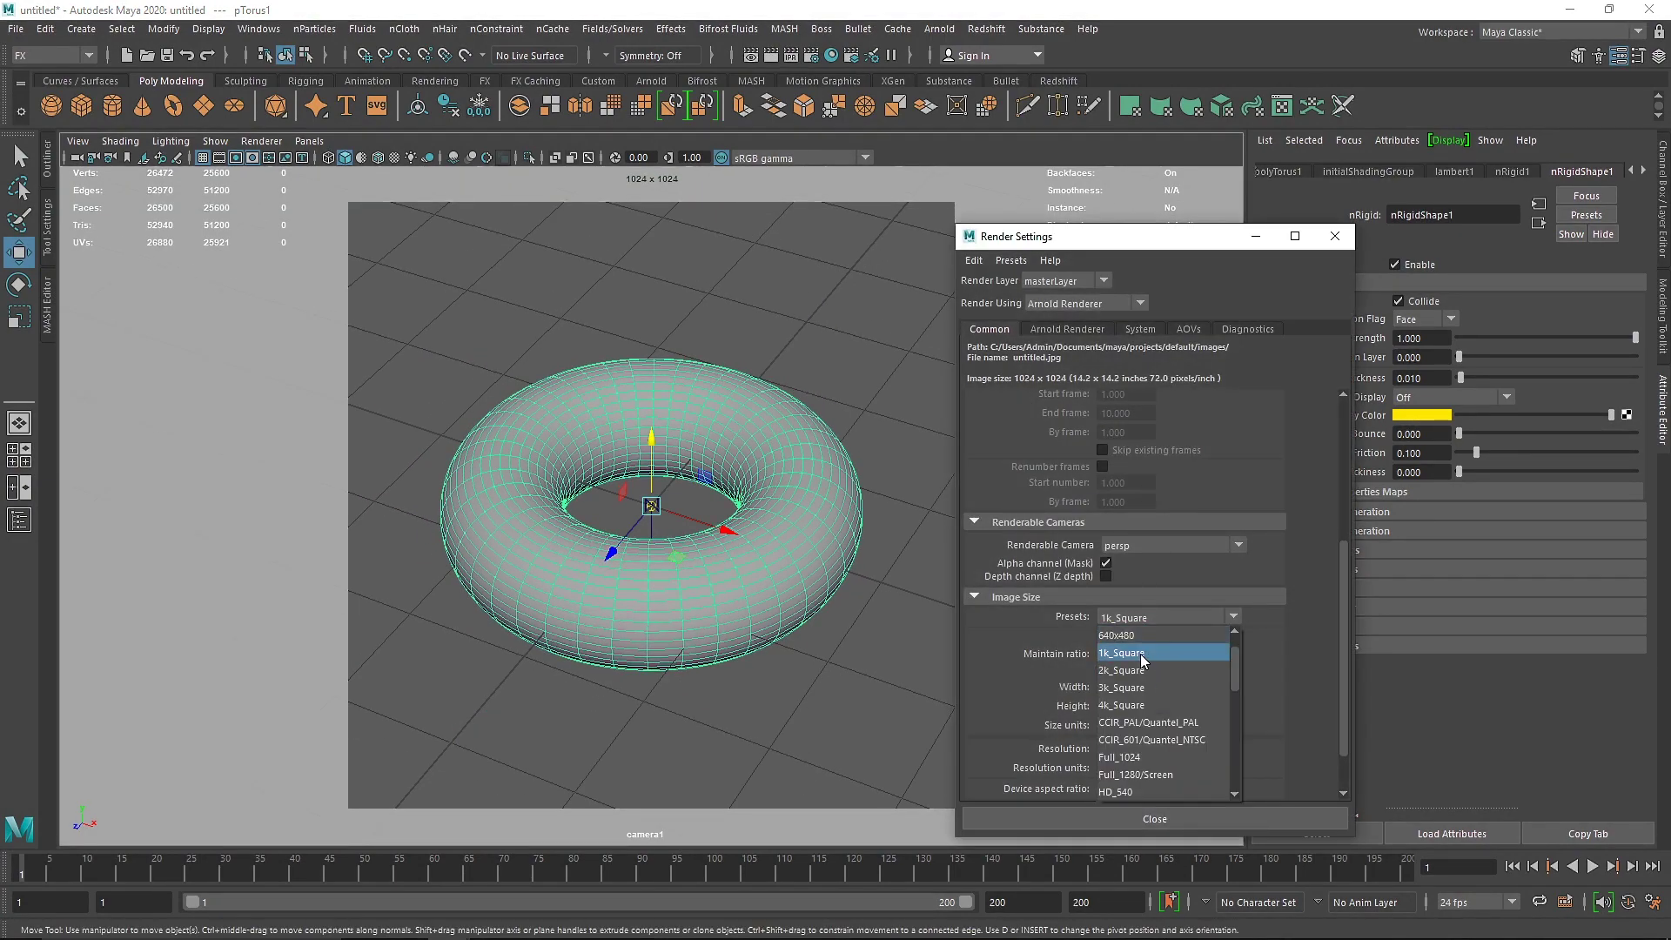
pyautogui.click(1142, 655)
pyautogui.click(1332, 235)
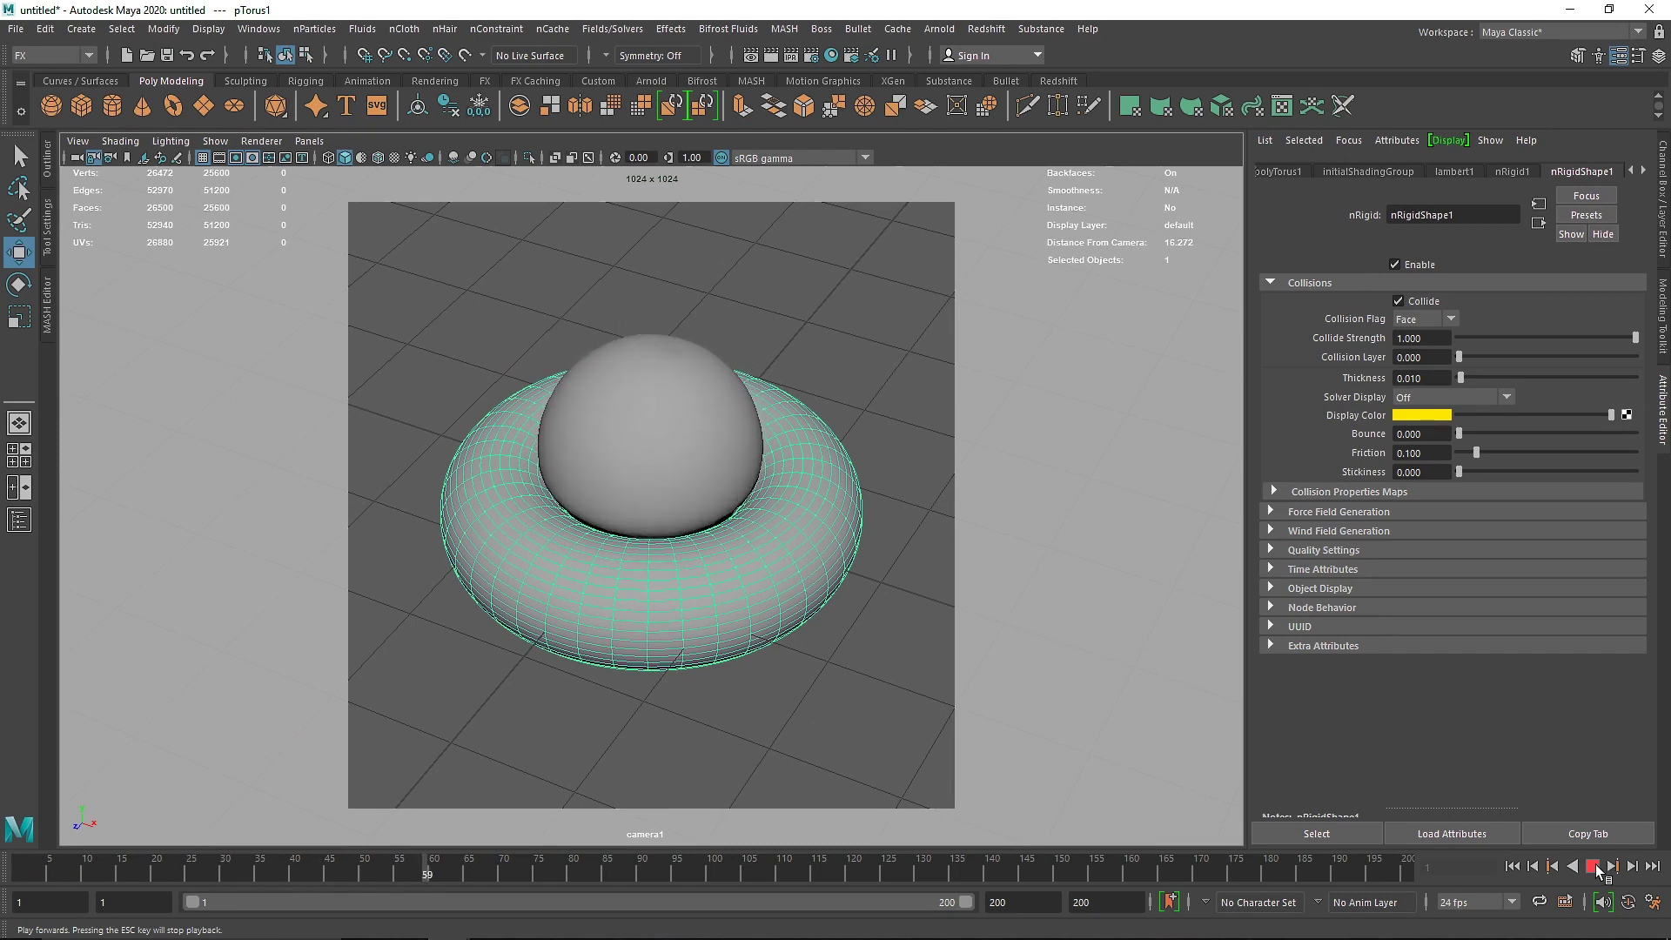
# - Check the sphere's drop through the camera by playing the simulation, stop it and return to the first frame
pyautogui.click(1593, 866)
pyautogui.click(1512, 866)
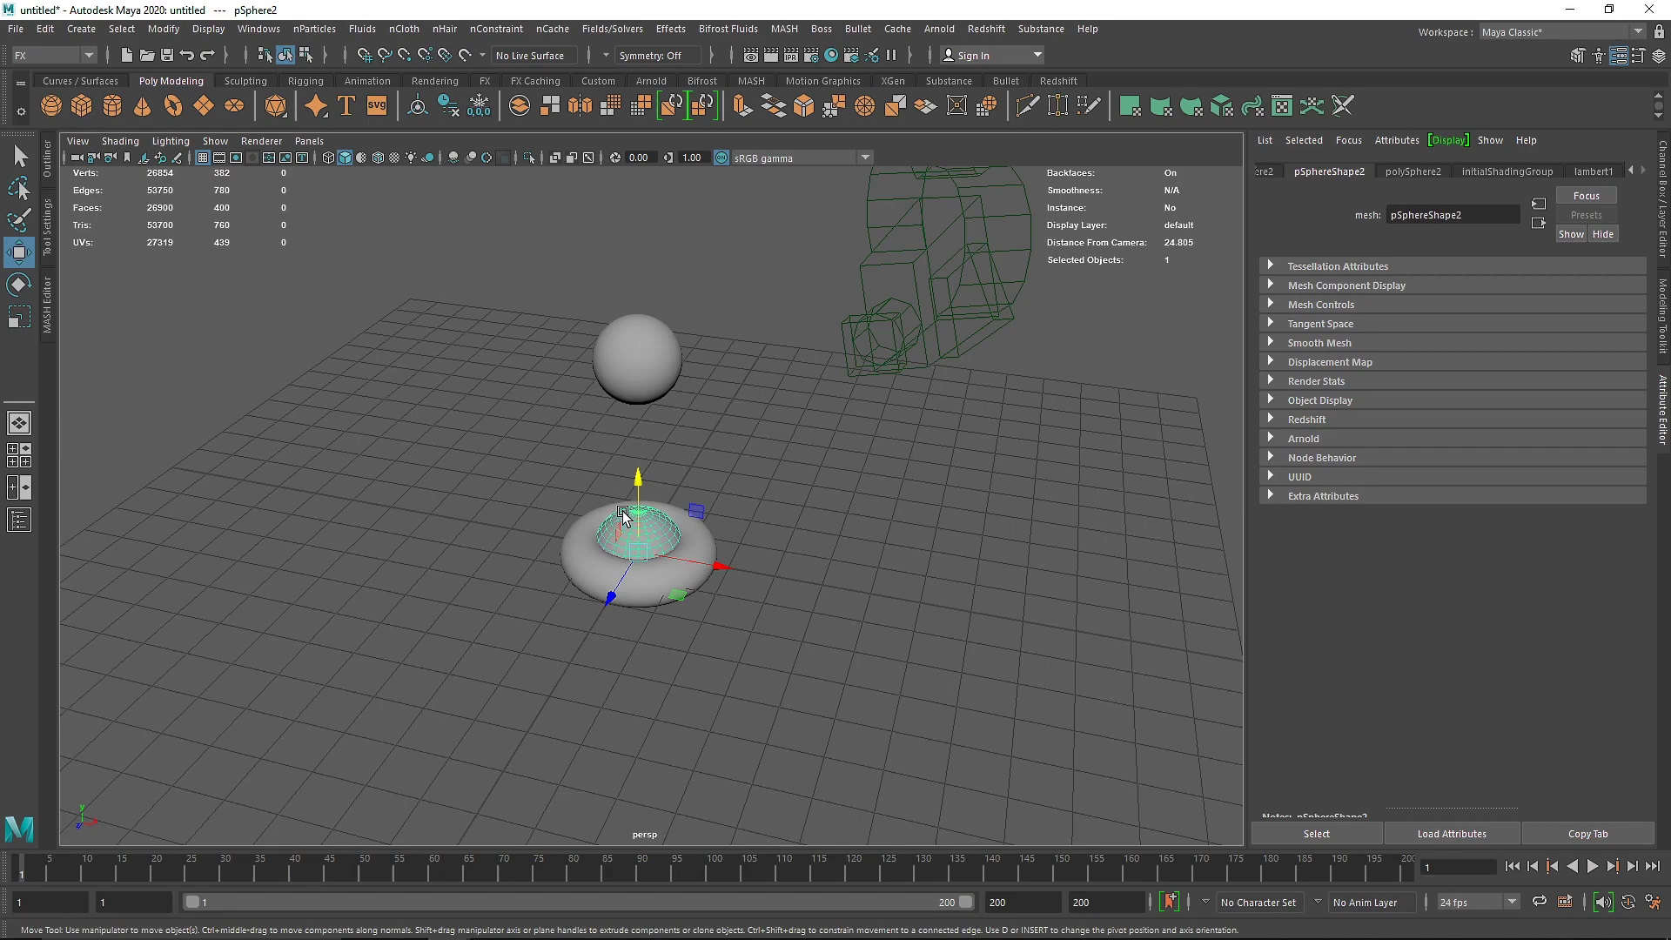
# - Move the new sphere above the torus and align it over the existing sphere in the front wireframe view
pyautogui.moveTo(638, 481); pyautogui.dragTo(681, 137)
pyautogui.keyDown('alt'); pyautogui.moveTo(712, 253); pyautogui.dragTo(711, 358, button='middle'); pyautogui.keyUp('alt')
pyautogui.press('space')
pyautogui.moveTo(545, 531); pyautogui.dragTo(569, 547)
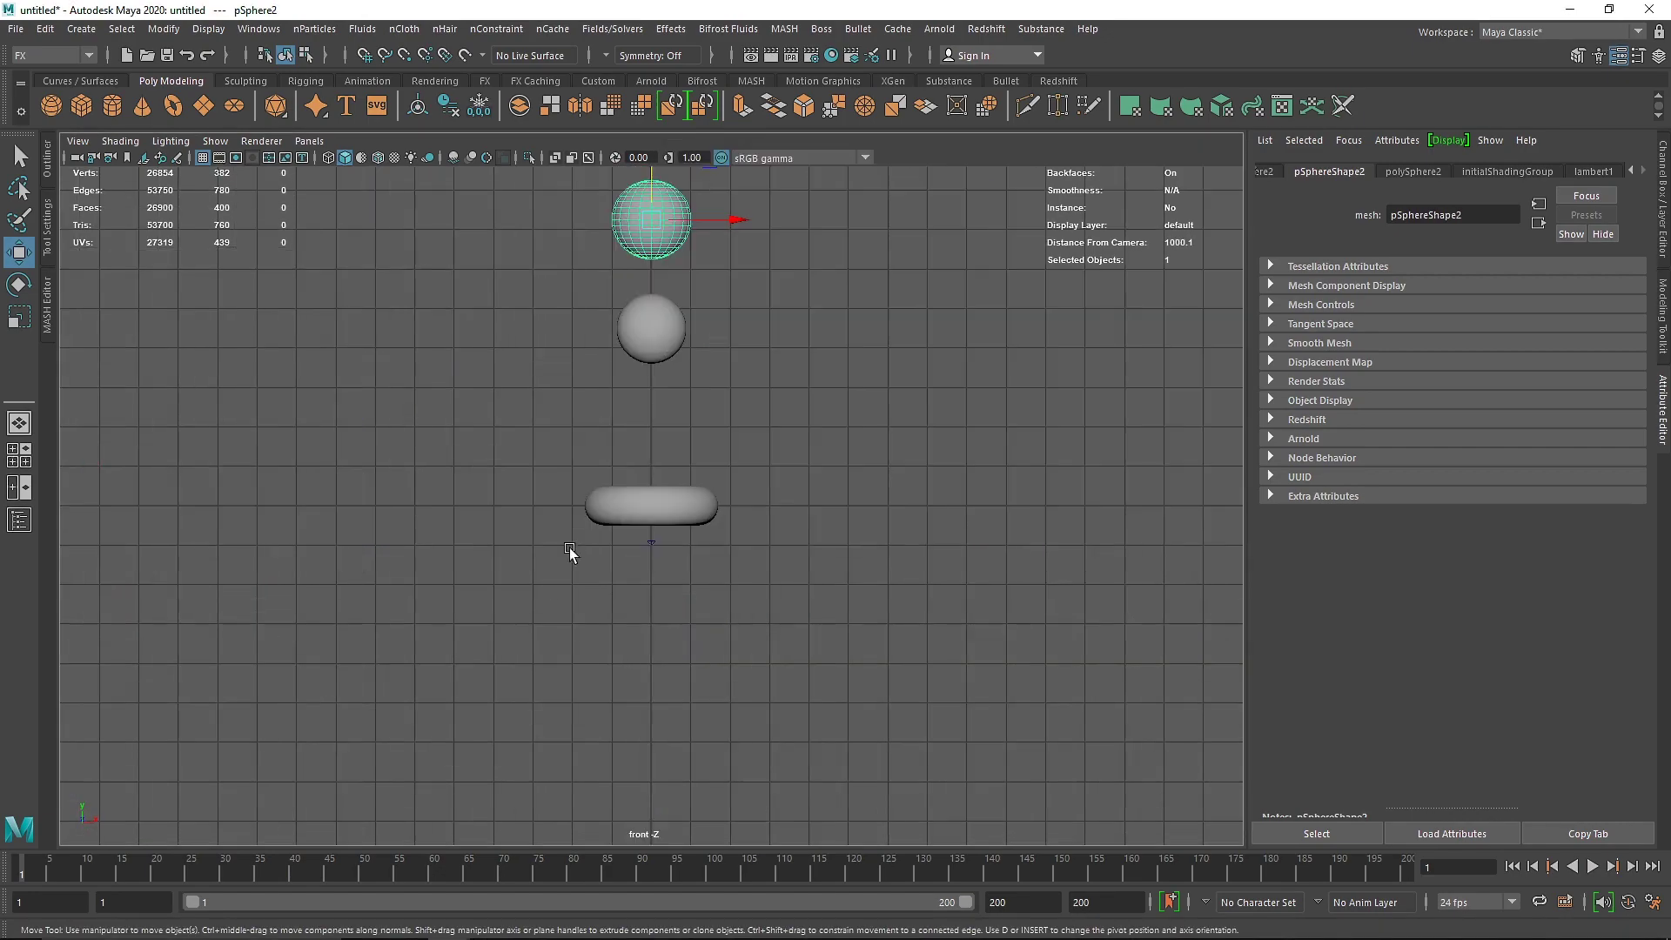
pyautogui.press('4')
pyautogui.keyDown('alt'); pyautogui.moveTo(702, 337); pyautogui.dragTo(670, 594, button='middle'); pyautogui.keyUp('alt')
pyautogui.moveTo(618, 184); pyautogui.dragTo(614, 389)
pyautogui.scroll(3, 615, 389)
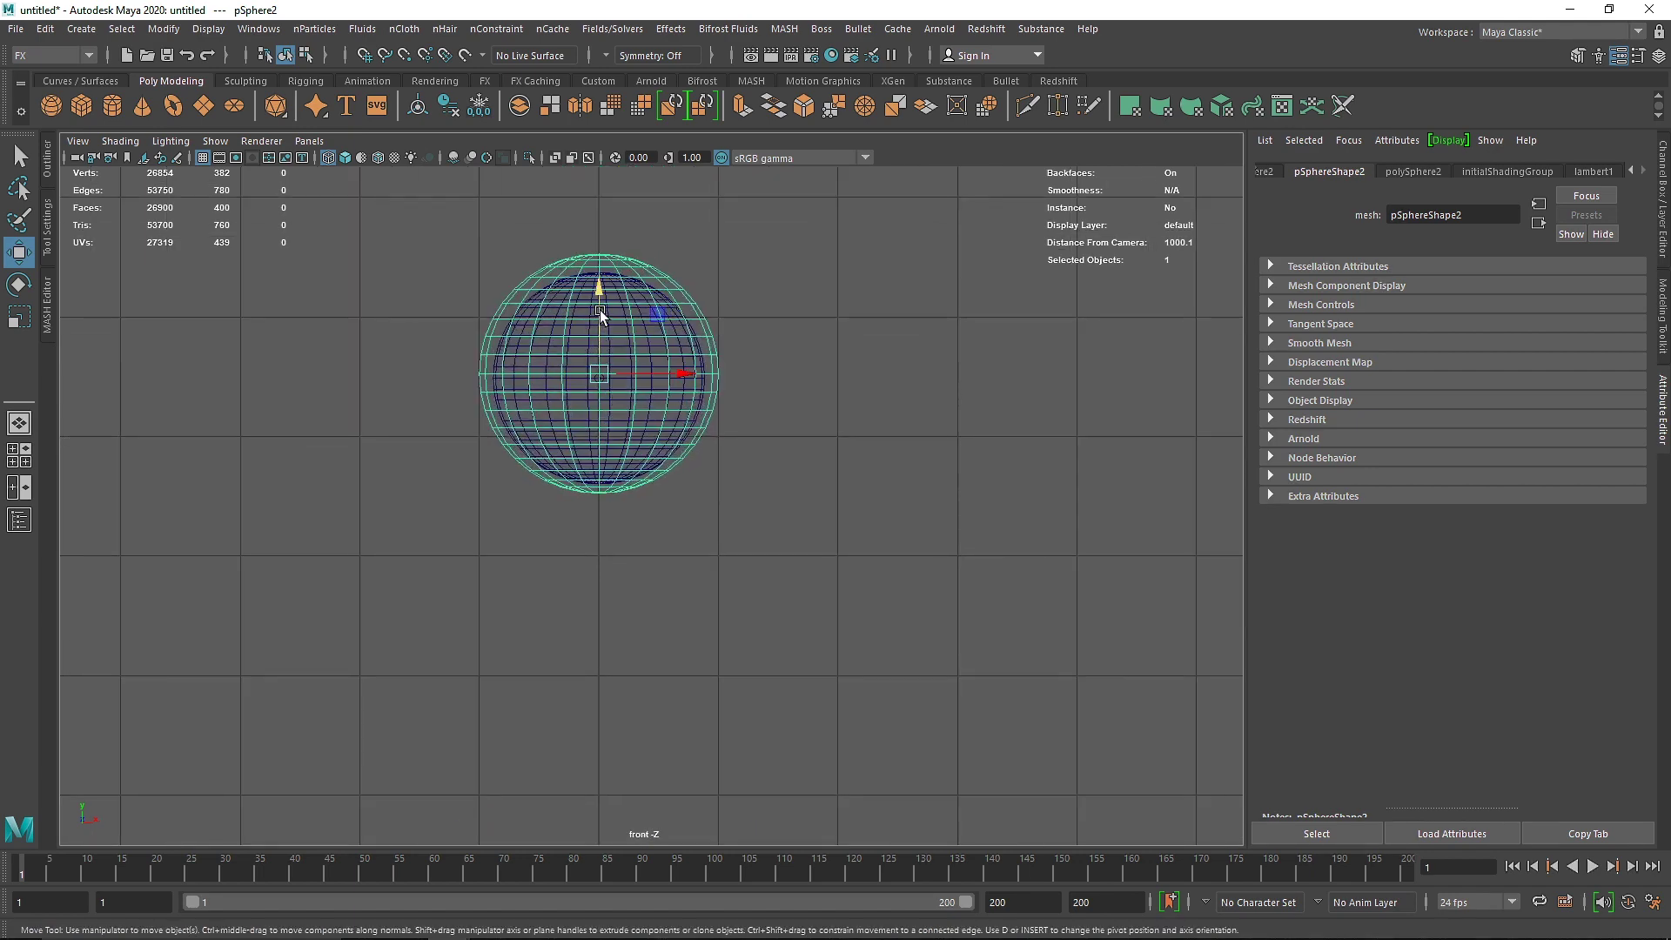
pyautogui.moveTo(599, 310); pyautogui.dragTo(603, 311)
# - Scale the new sphere uniformly to about 0.874 to match the existing sphere
pyautogui.click(1663, 228)
pyautogui.press('r')
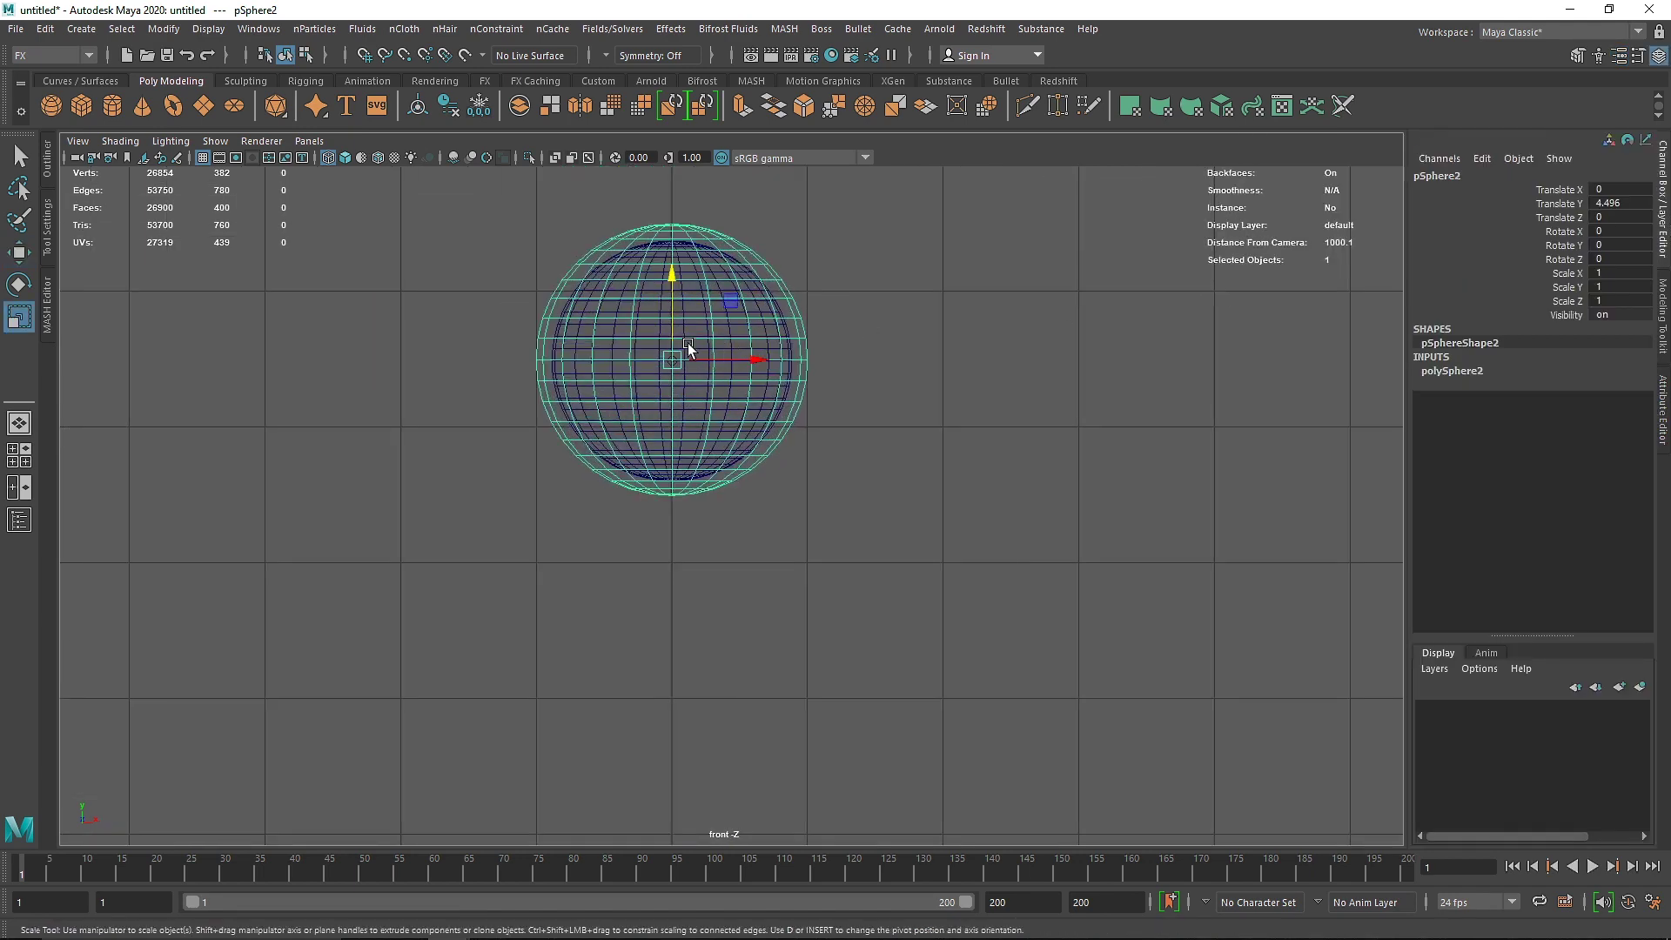
pyautogui.moveTo(671, 361); pyautogui.dragTo(638, 372)
pyautogui.press('space')
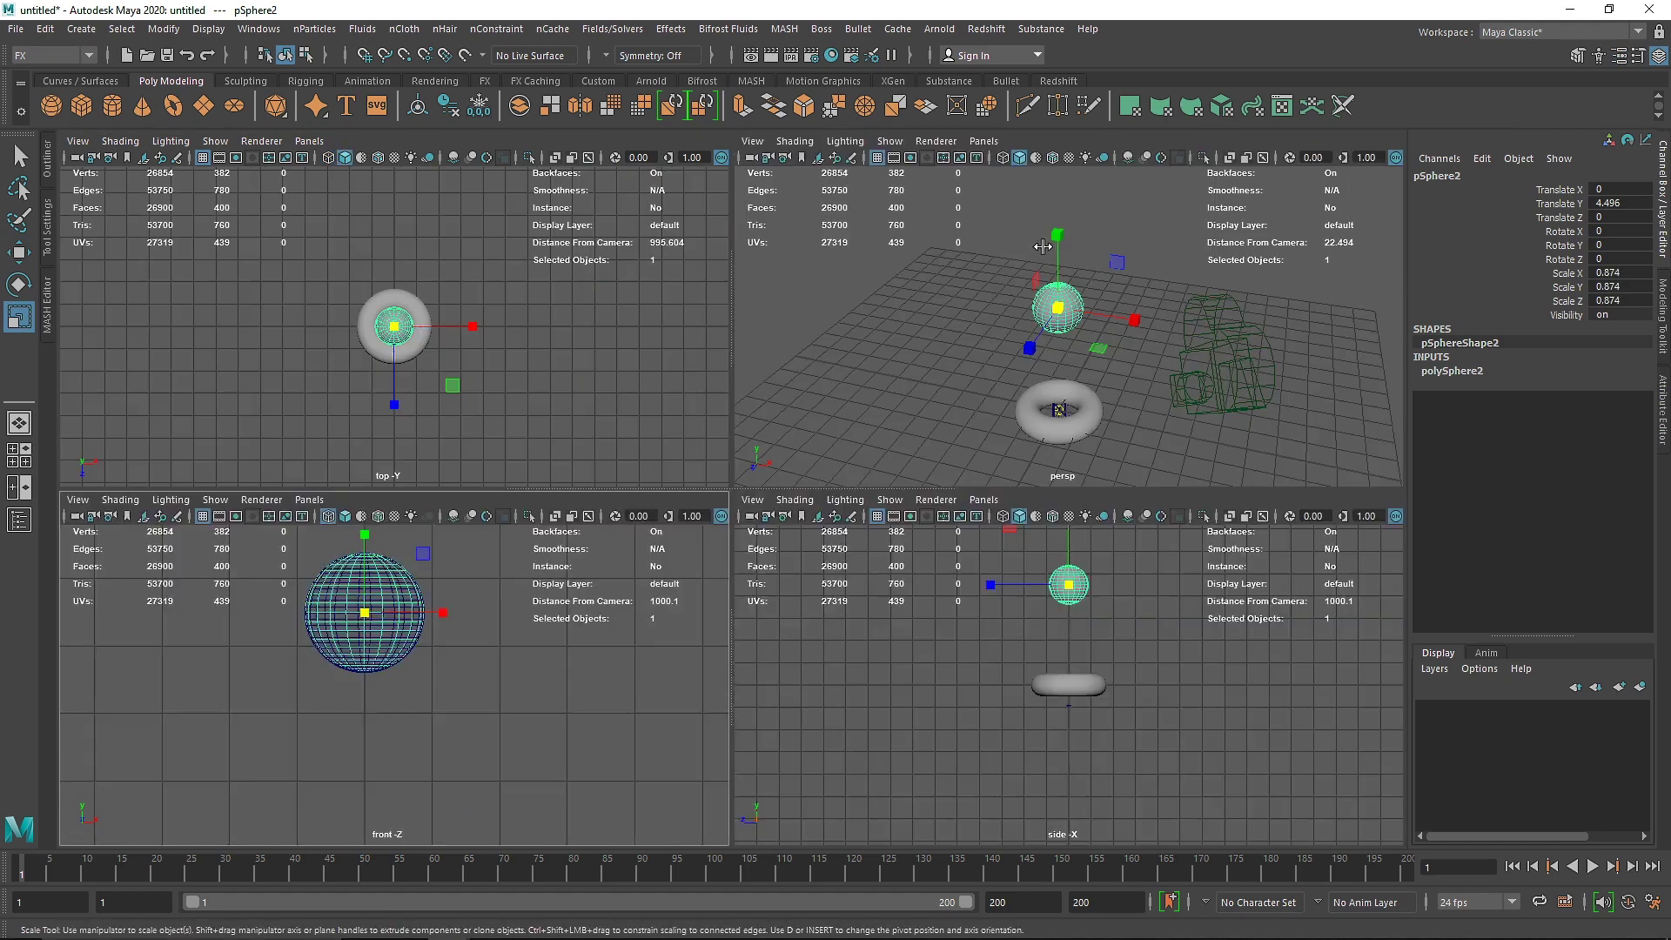
# - Raise the second sphere well above the first one, to about 9.58 in Translate Y
pyautogui.press('space')
pyautogui.press('w')
pyautogui.moveTo(696, 445); pyautogui.dragTo(715, 160)
pyautogui.scroll(-2, 739, 282)
pyautogui.keyDown('alt'); pyautogui.moveTo(818, 272); pyautogui.dragTo(820, 393, button='middle'); pyautogui.keyUp('alt')
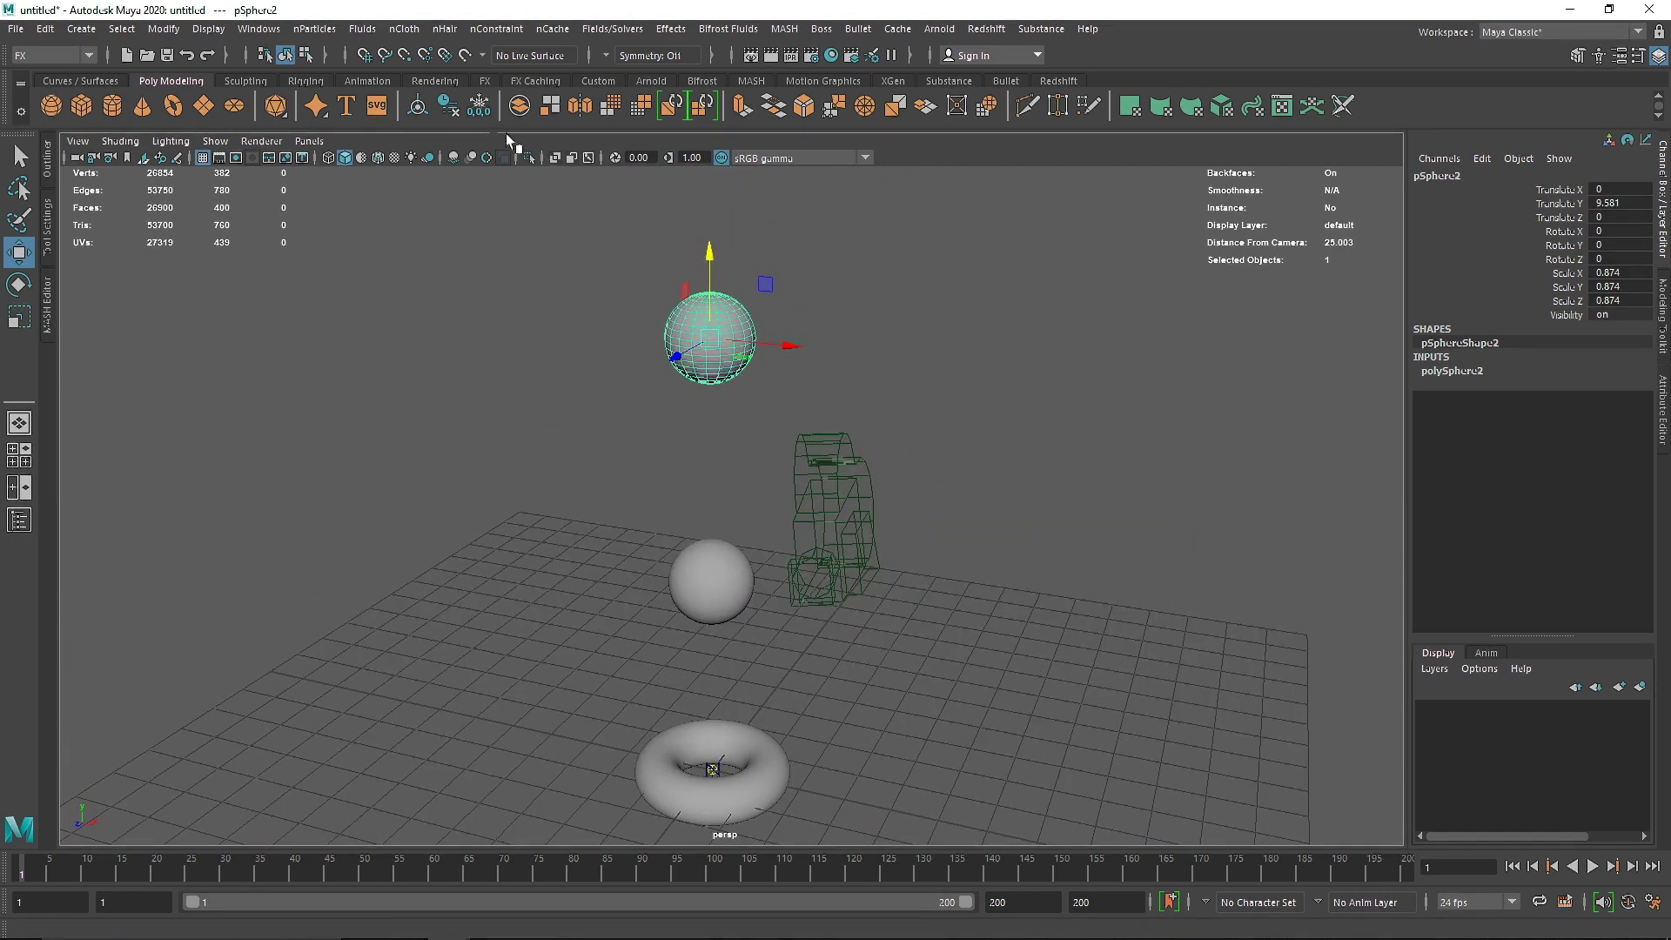
# - Convert the upper sphere to nCloth and replace its settings with the airBag preset
pyautogui.click(416, 29)
pyautogui.click(429, 90)
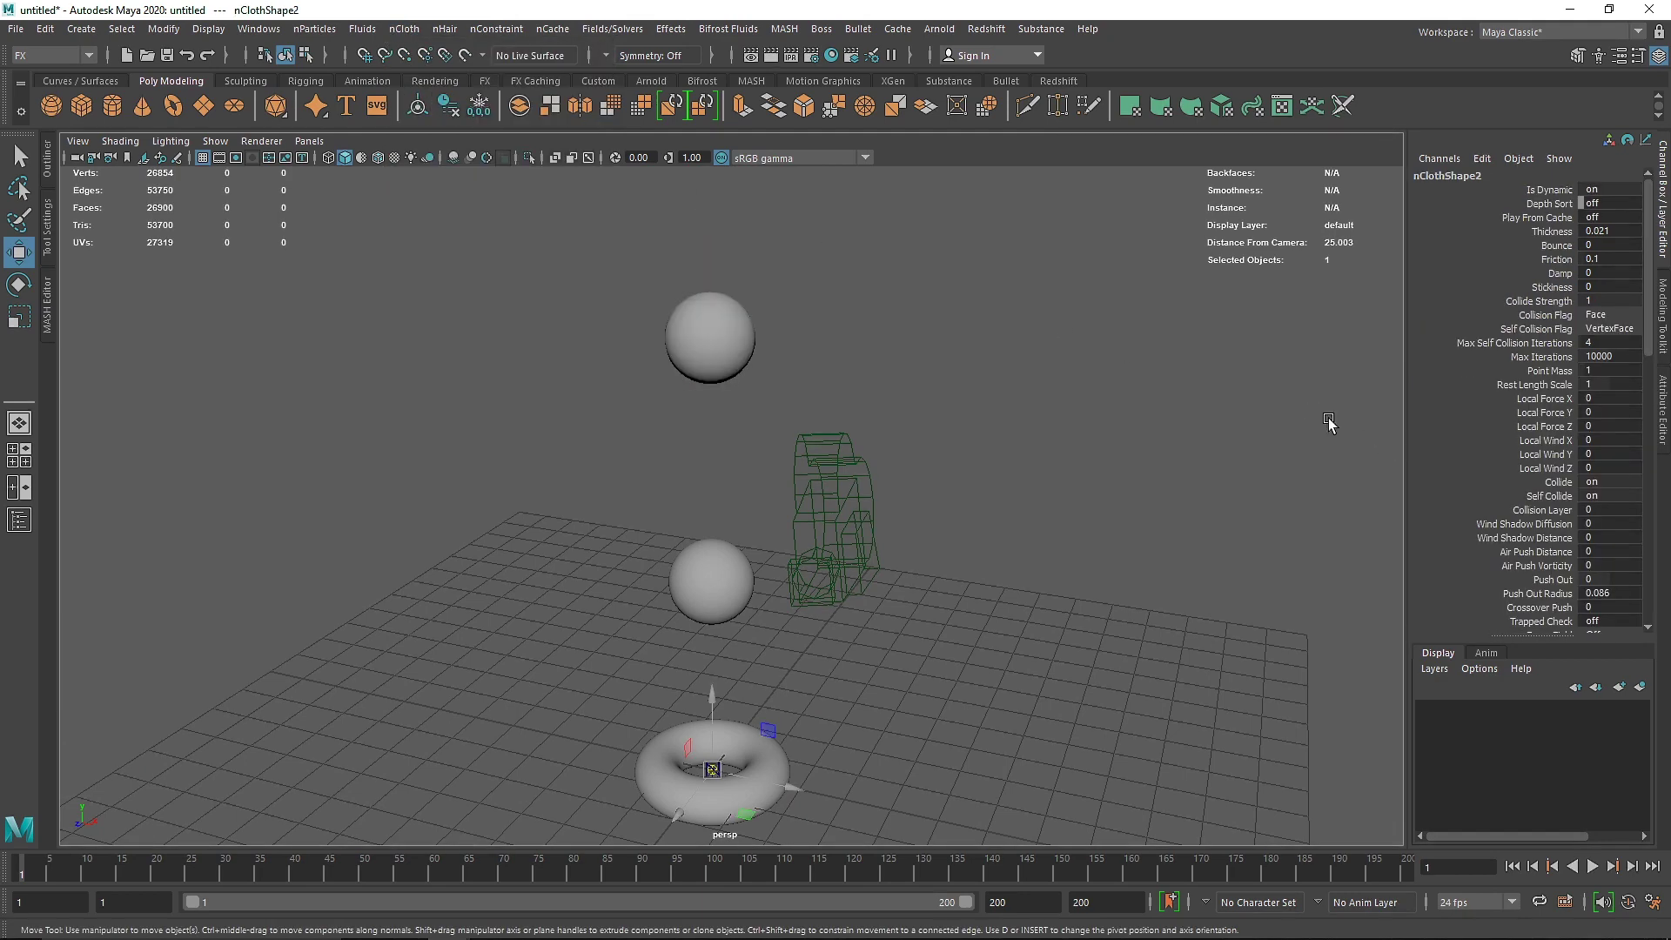
pyautogui.hotkey('ctrl', 'a')
pyautogui.click(1584, 215)
pyautogui.moveTo(1558, 279)
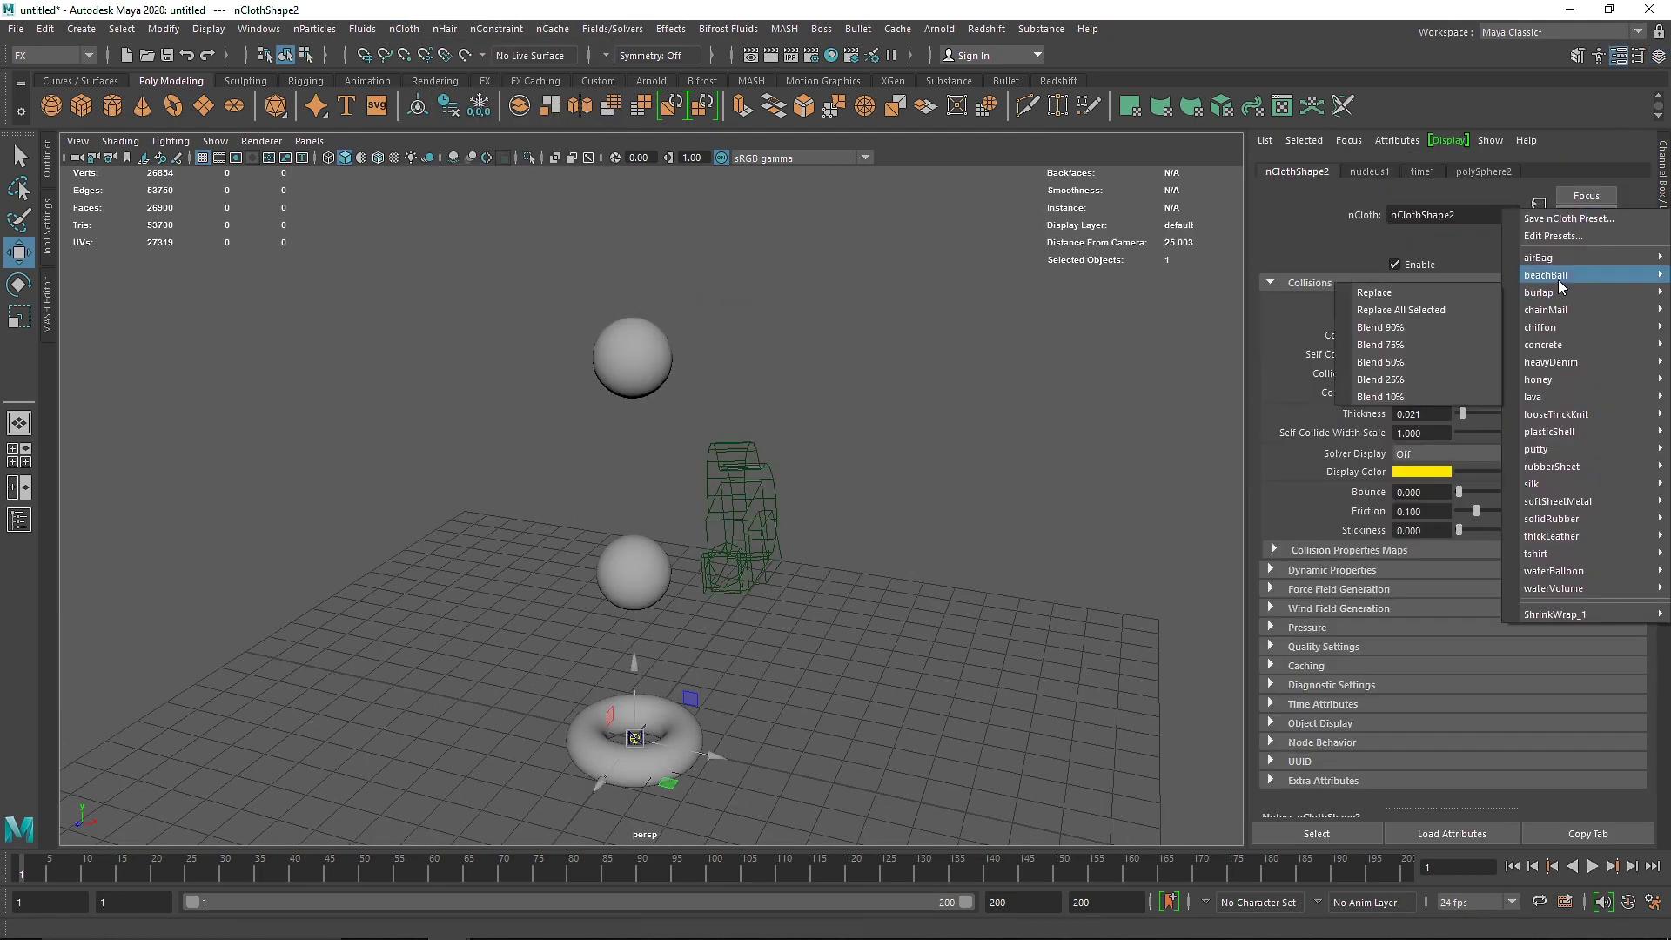
pyautogui.click(1369, 257)
# - Review the second sphere's nCloth friction, stretch resistance and mass settings
pyautogui.click(1324, 572)
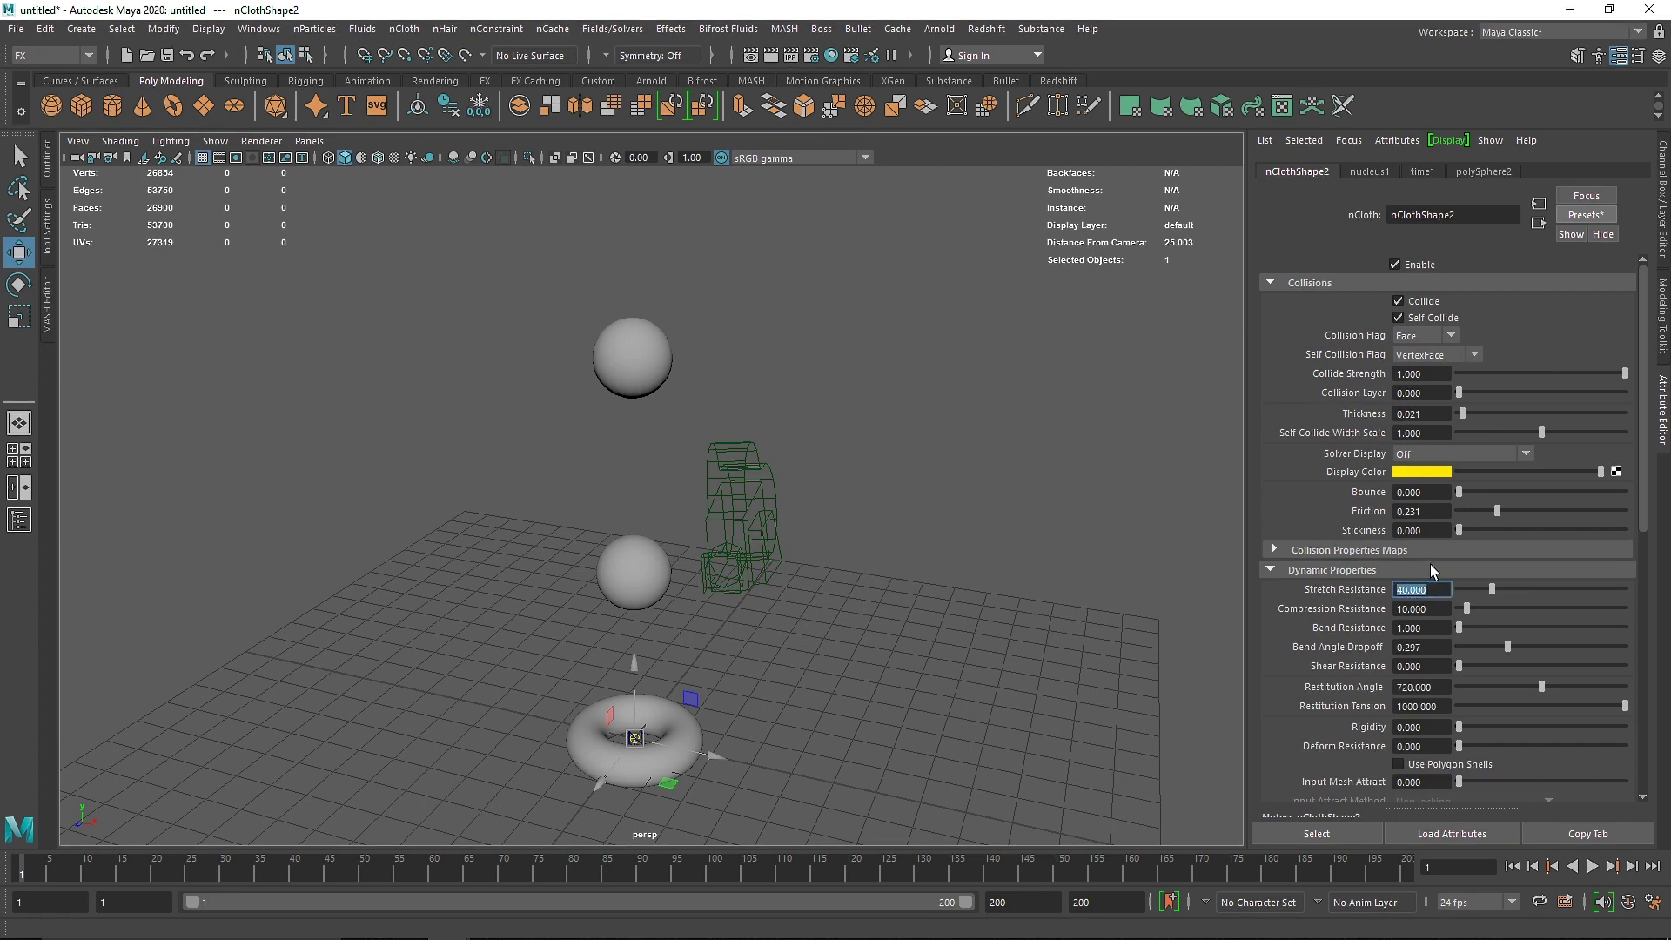
pyautogui.moveTo(1430, 512); pyautogui.dragTo(1344, 553)
pyautogui.scroll(-5, 1417, 665)
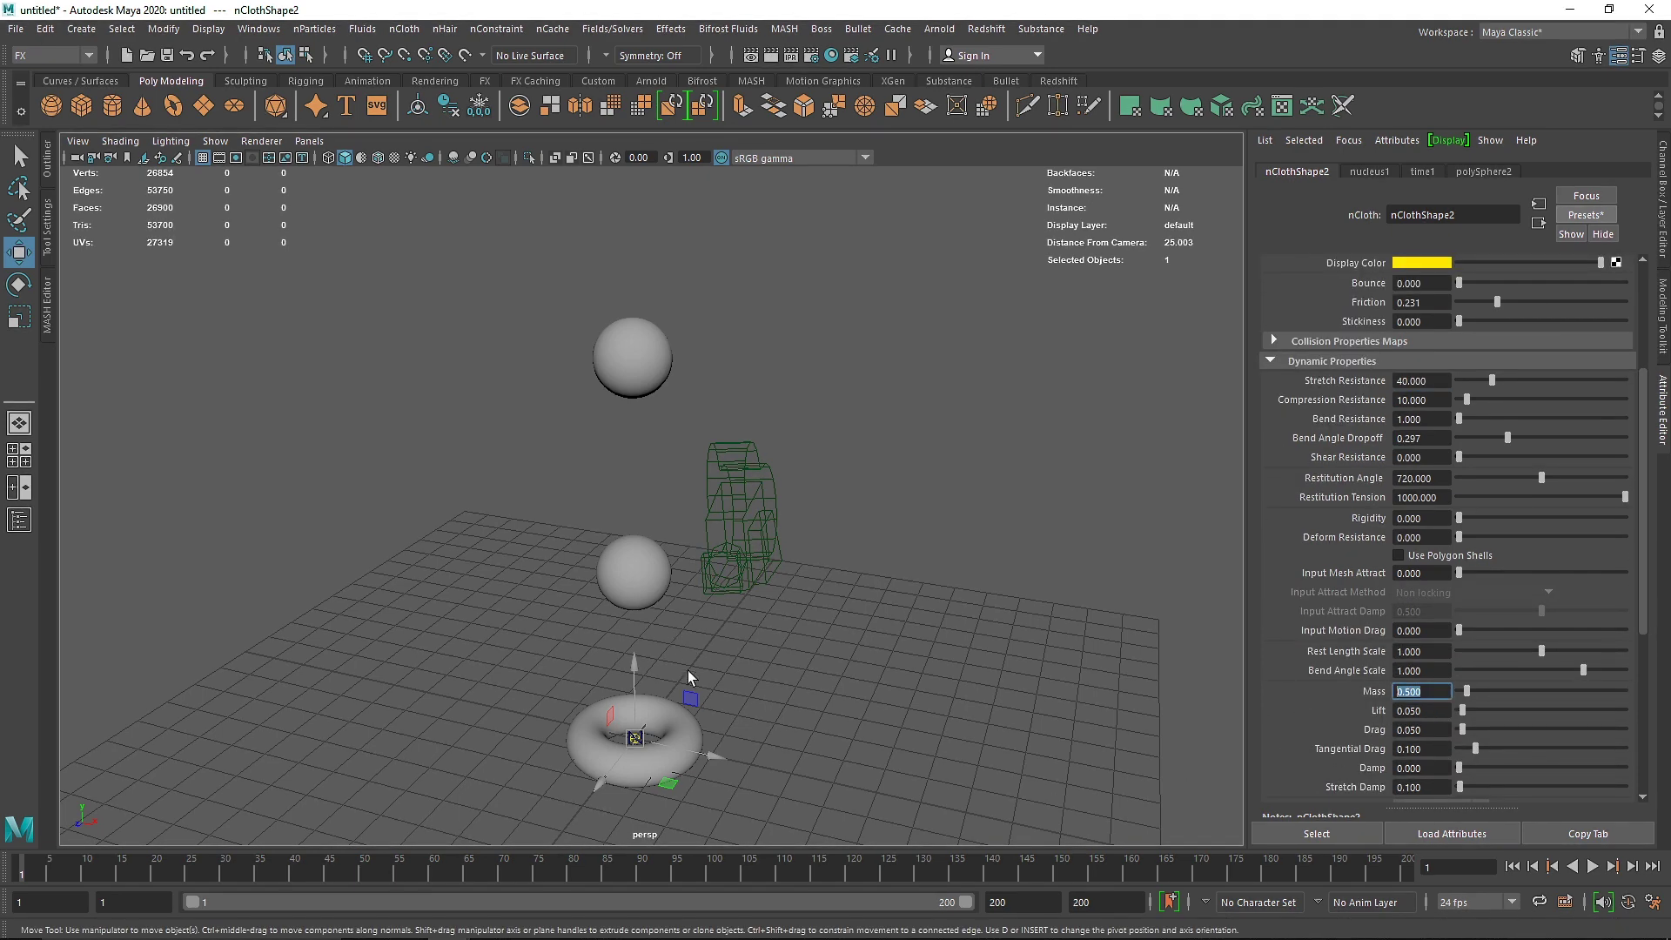
pyautogui.keyDown('alt'); pyautogui.moveTo(901, 428); pyautogui.dragTo(865, 400); pyautogui.keyUp('alt')
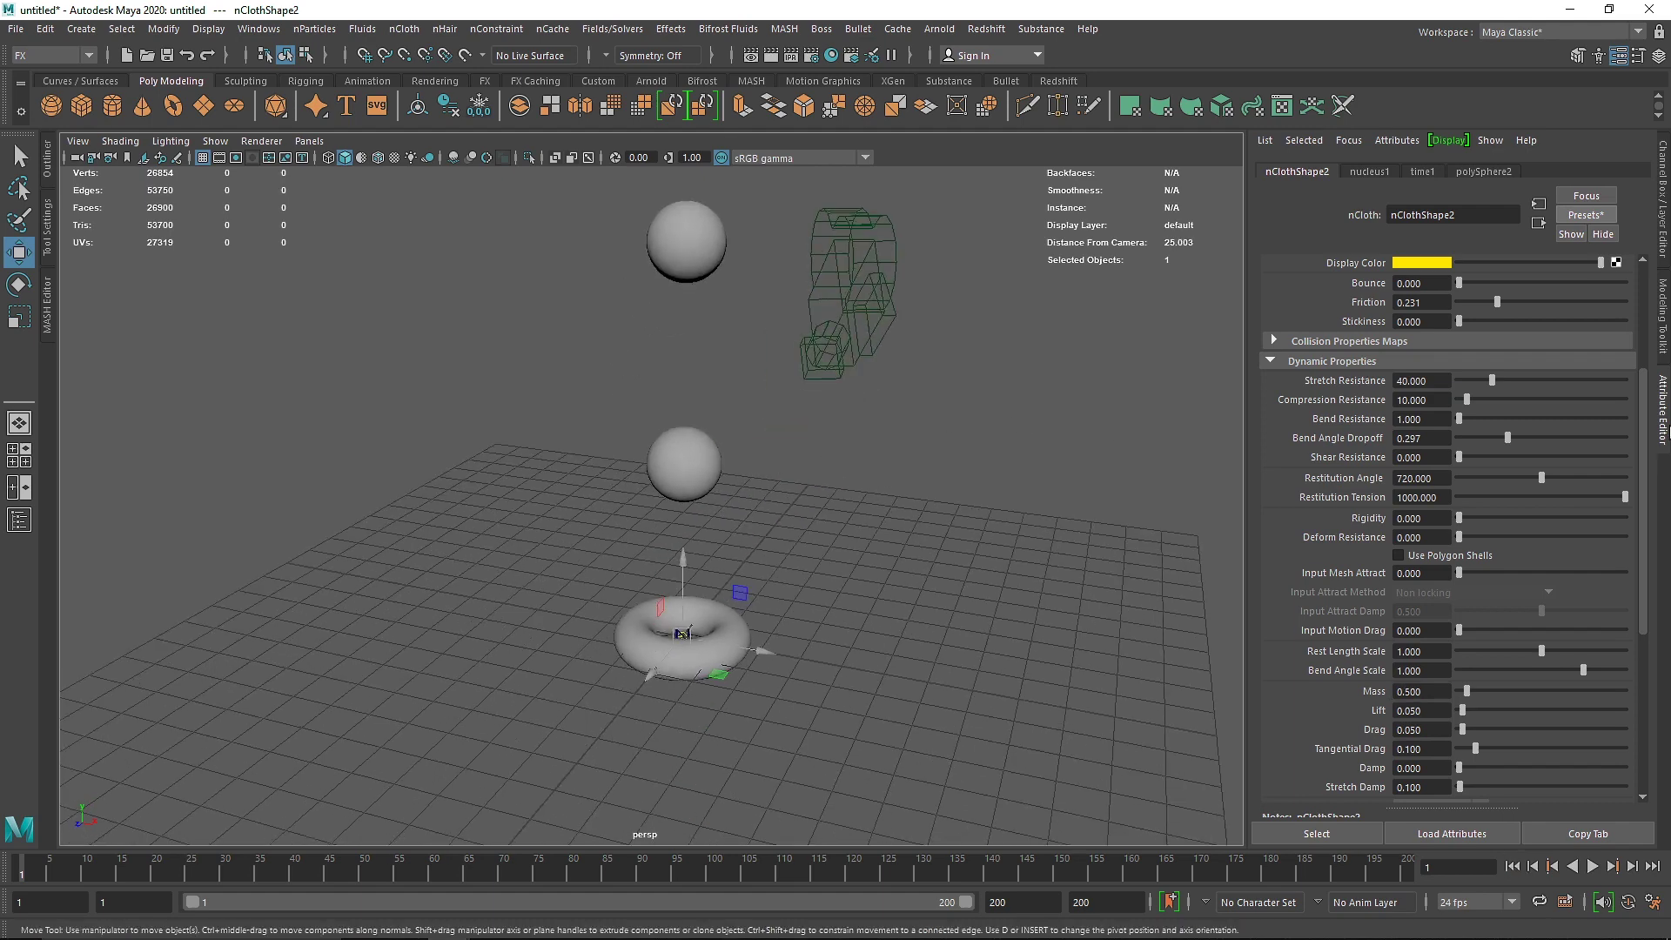
# - Play the simulation with both nCloth spheres, stop it to inspect their contact, and return to the first frame
pyautogui.click(1663, 411)
pyautogui.keyDown('alt'); pyautogui.moveTo(1048, 410); pyautogui.dragTo(1131, 452); pyautogui.keyUp('alt')
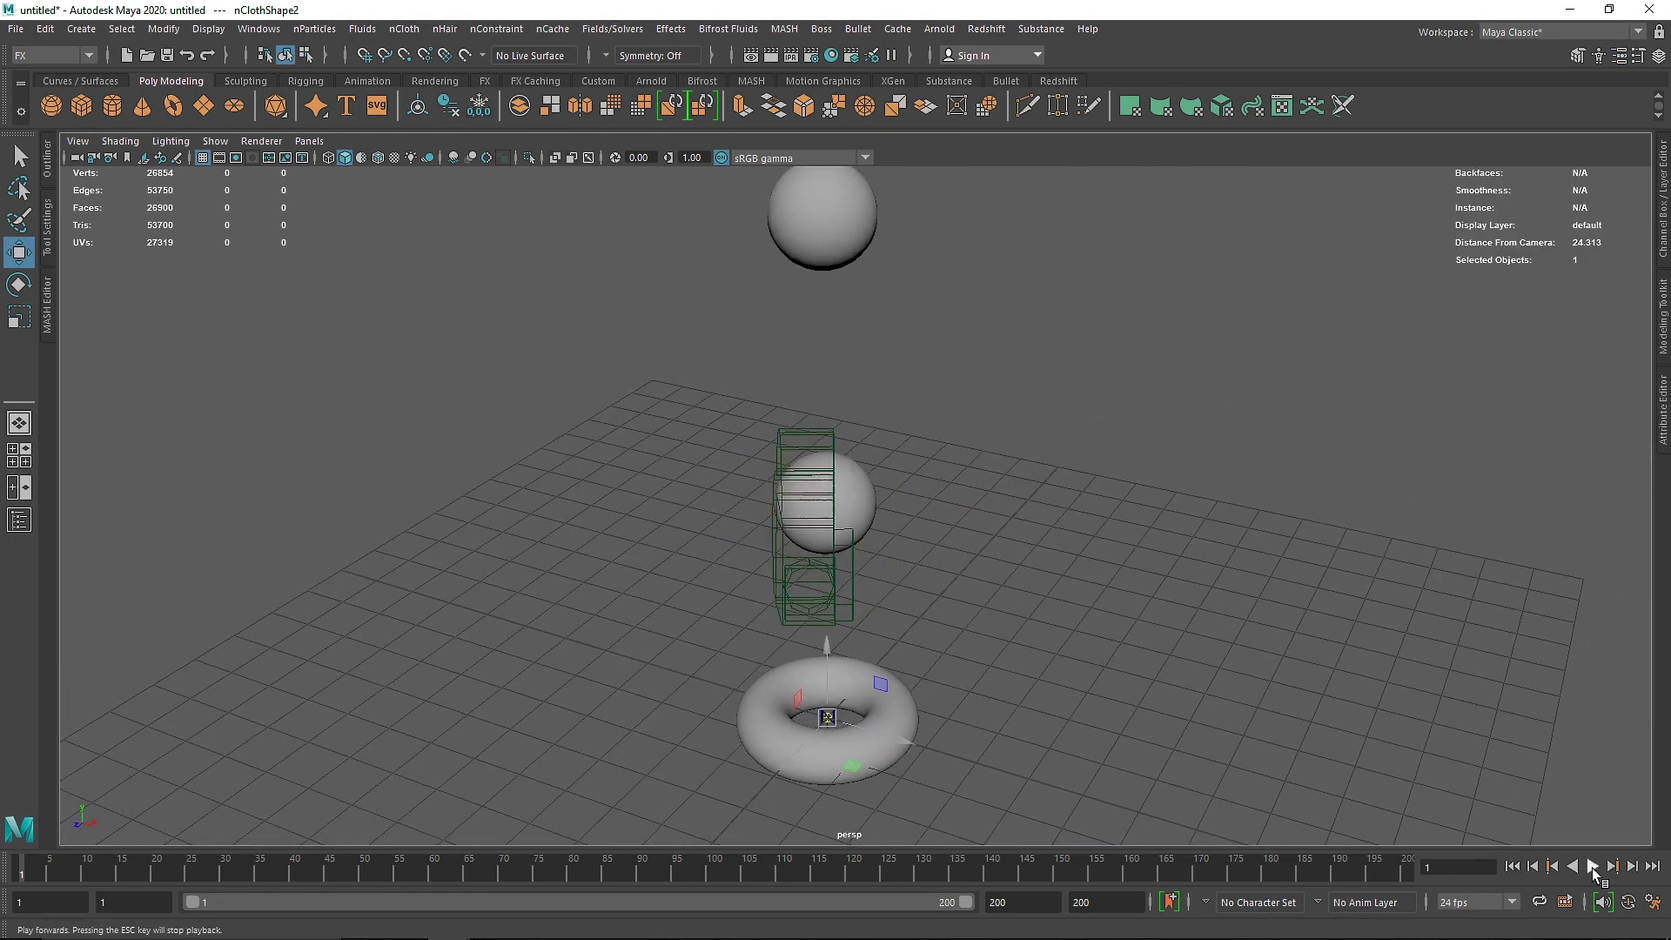
pyautogui.click(1592, 867)
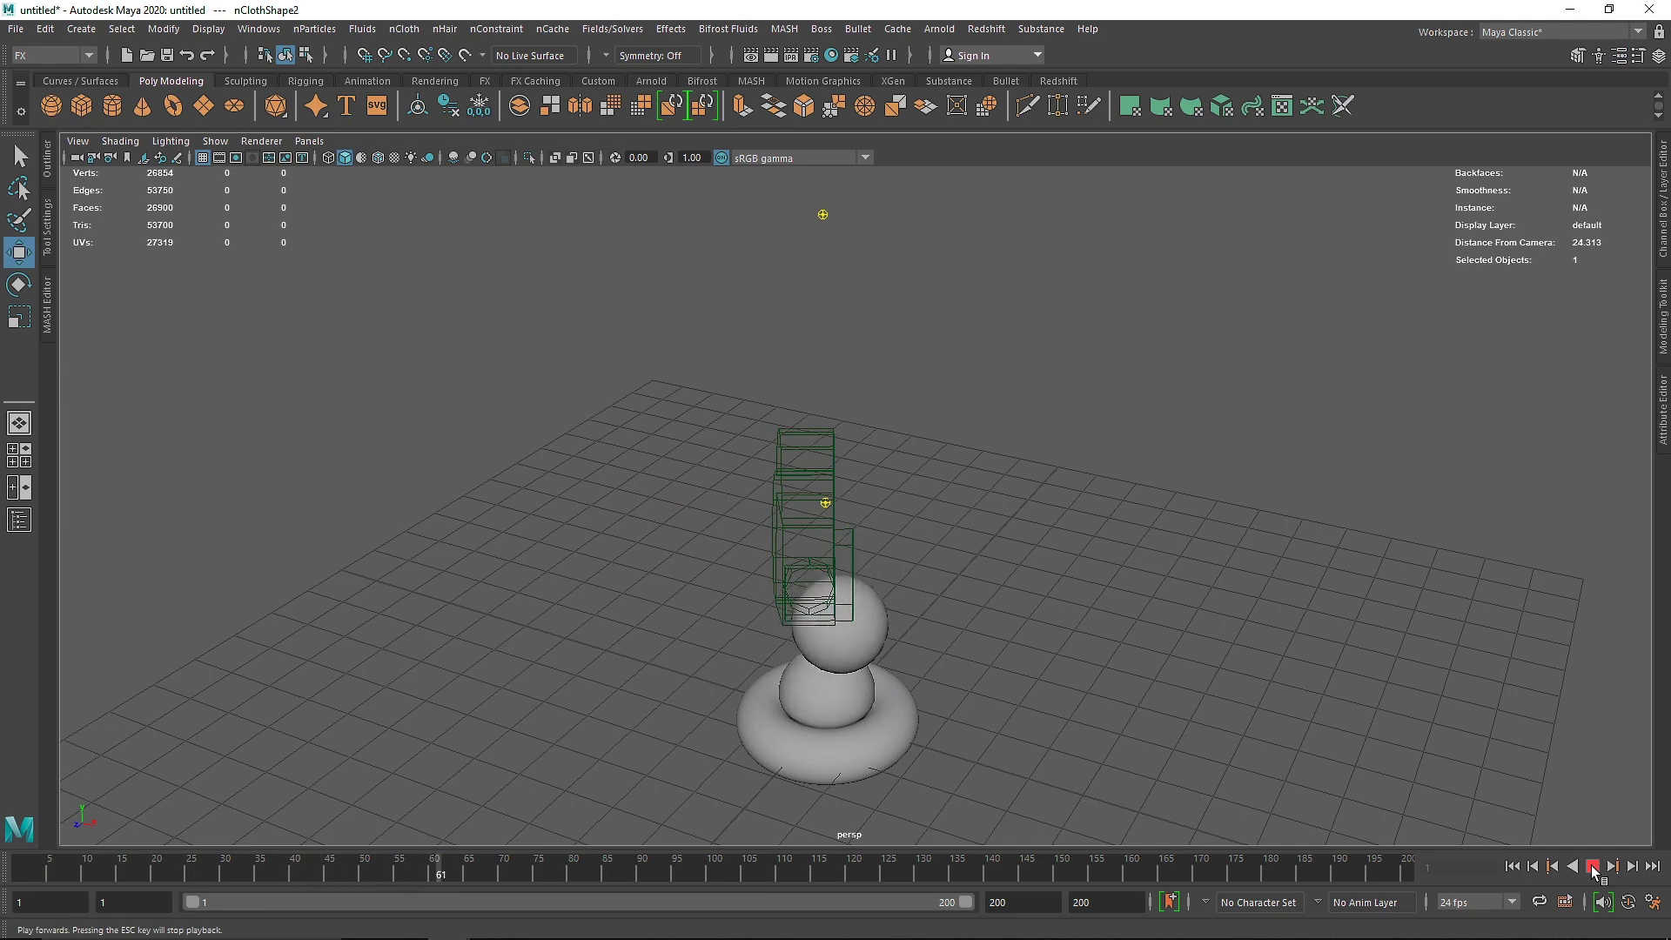
pyautogui.click(1592, 867)
pyautogui.press('f')
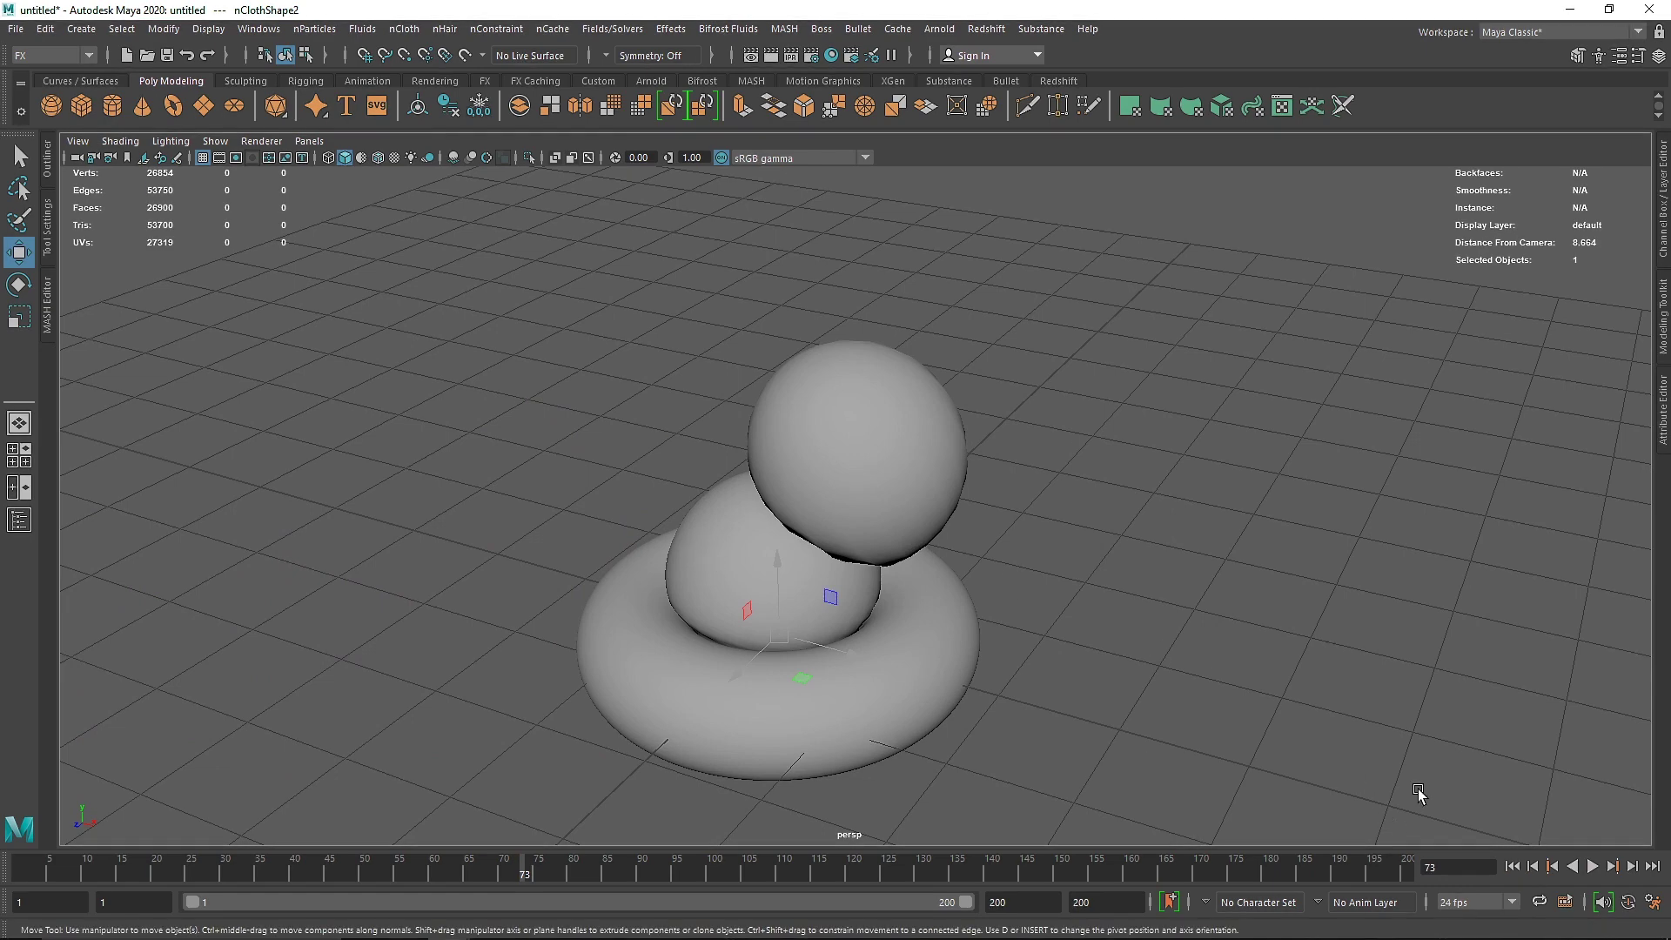
pyautogui.click(1513, 867)
# - Set the lower sphere's nCloth Stretch Resistance to 30 and play the simulation to test it
pyautogui.scroll(-4, 904, 504)
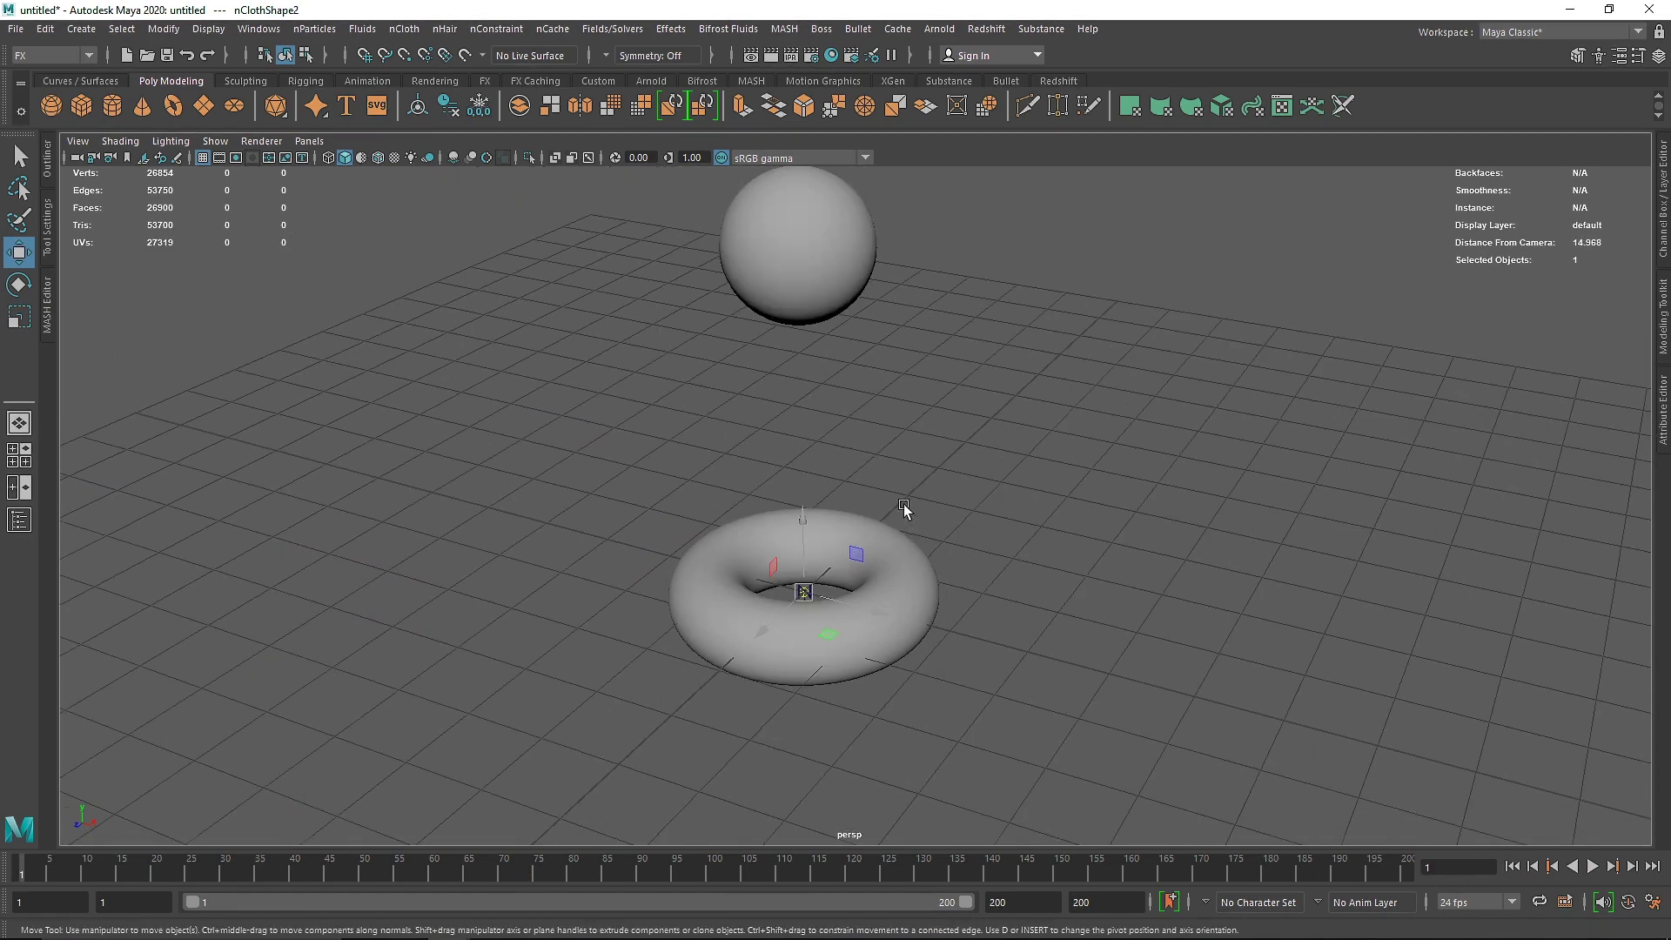
pyautogui.keyDown('alt'); pyautogui.moveTo(896, 392); pyautogui.dragTo(875, 451, button='middle'); pyautogui.keyUp('alt')
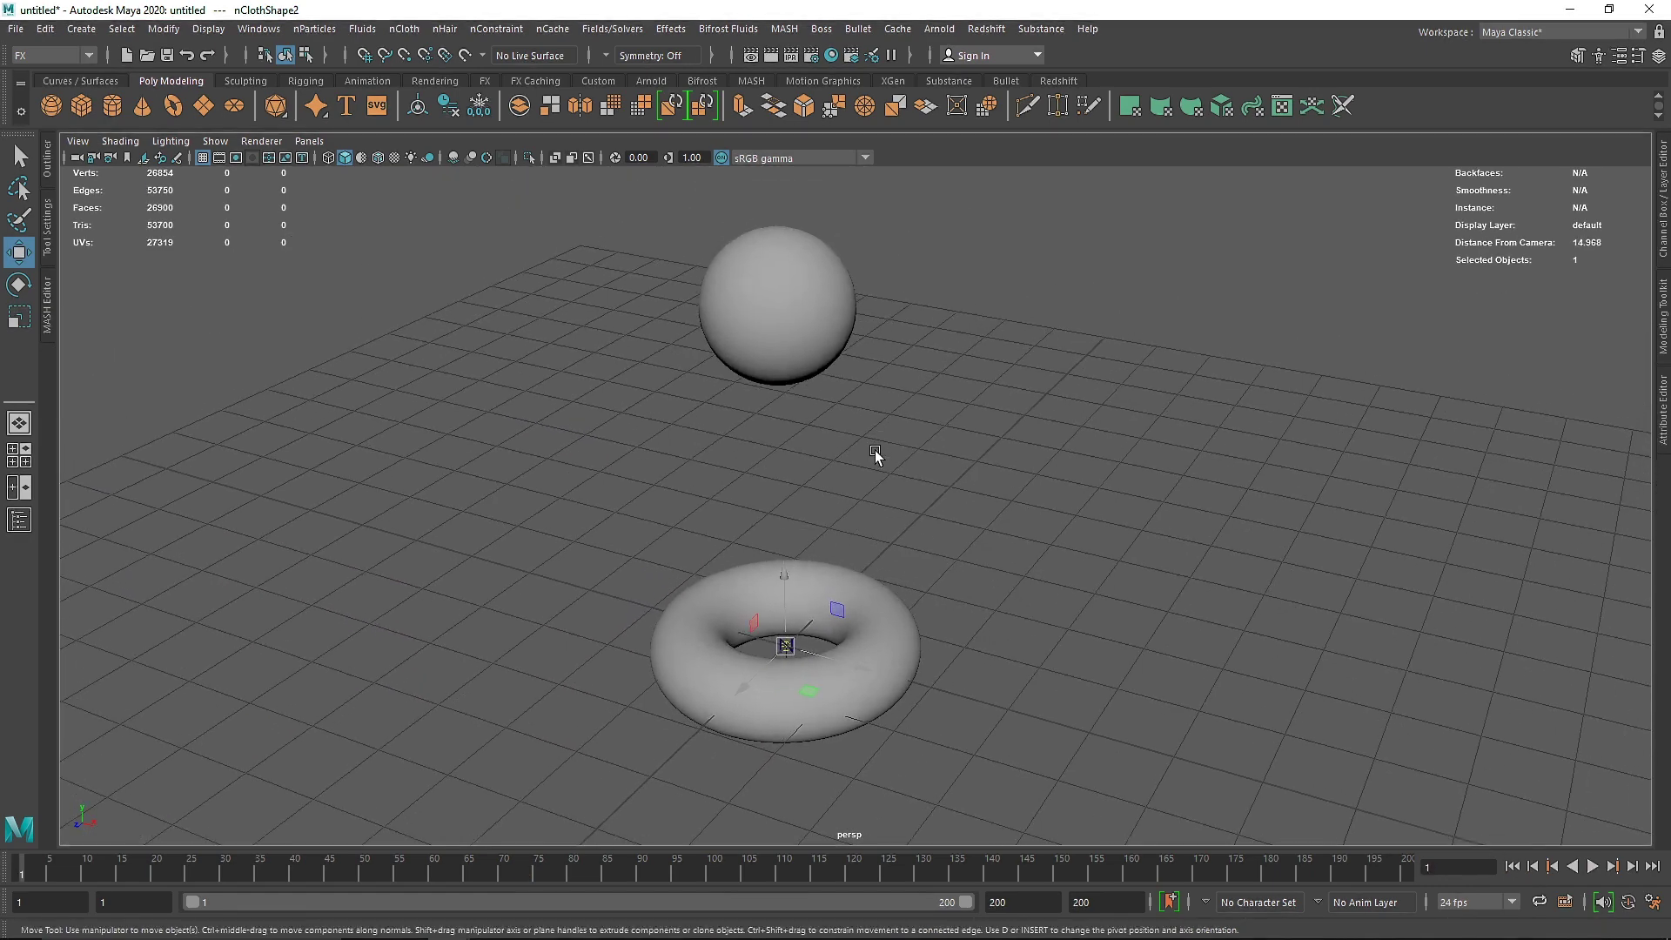
pyautogui.click(807, 347)
pyautogui.click(1663, 413)
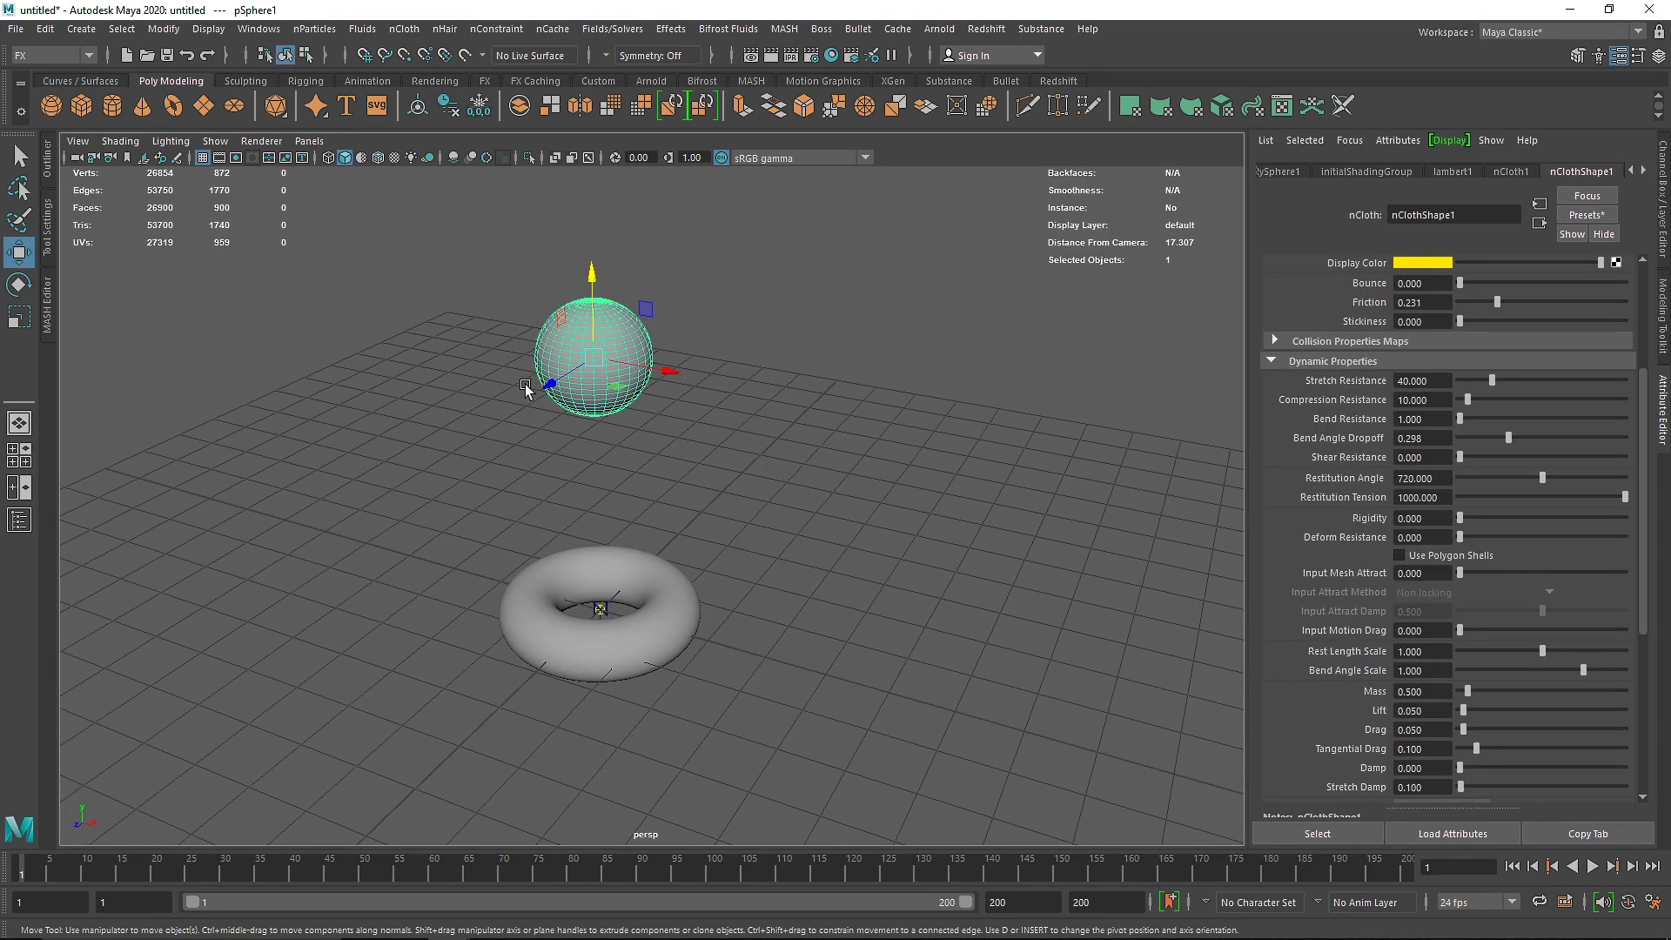
pyautogui.write('30')
pyautogui.press('Return')
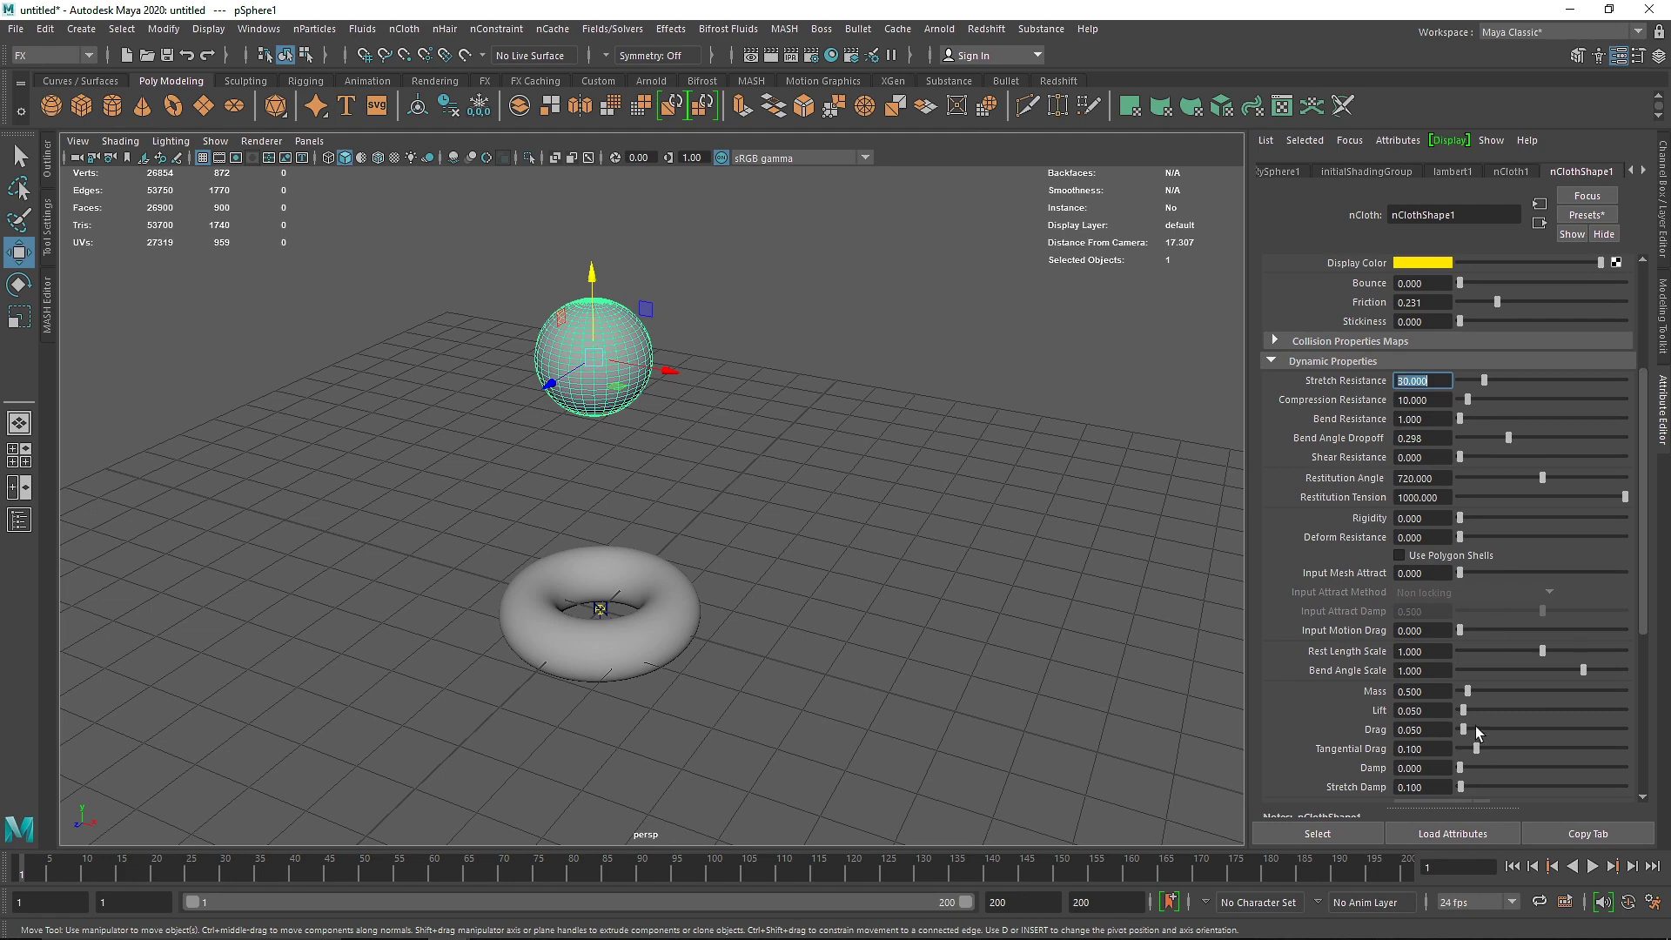
pyautogui.click(1592, 867)
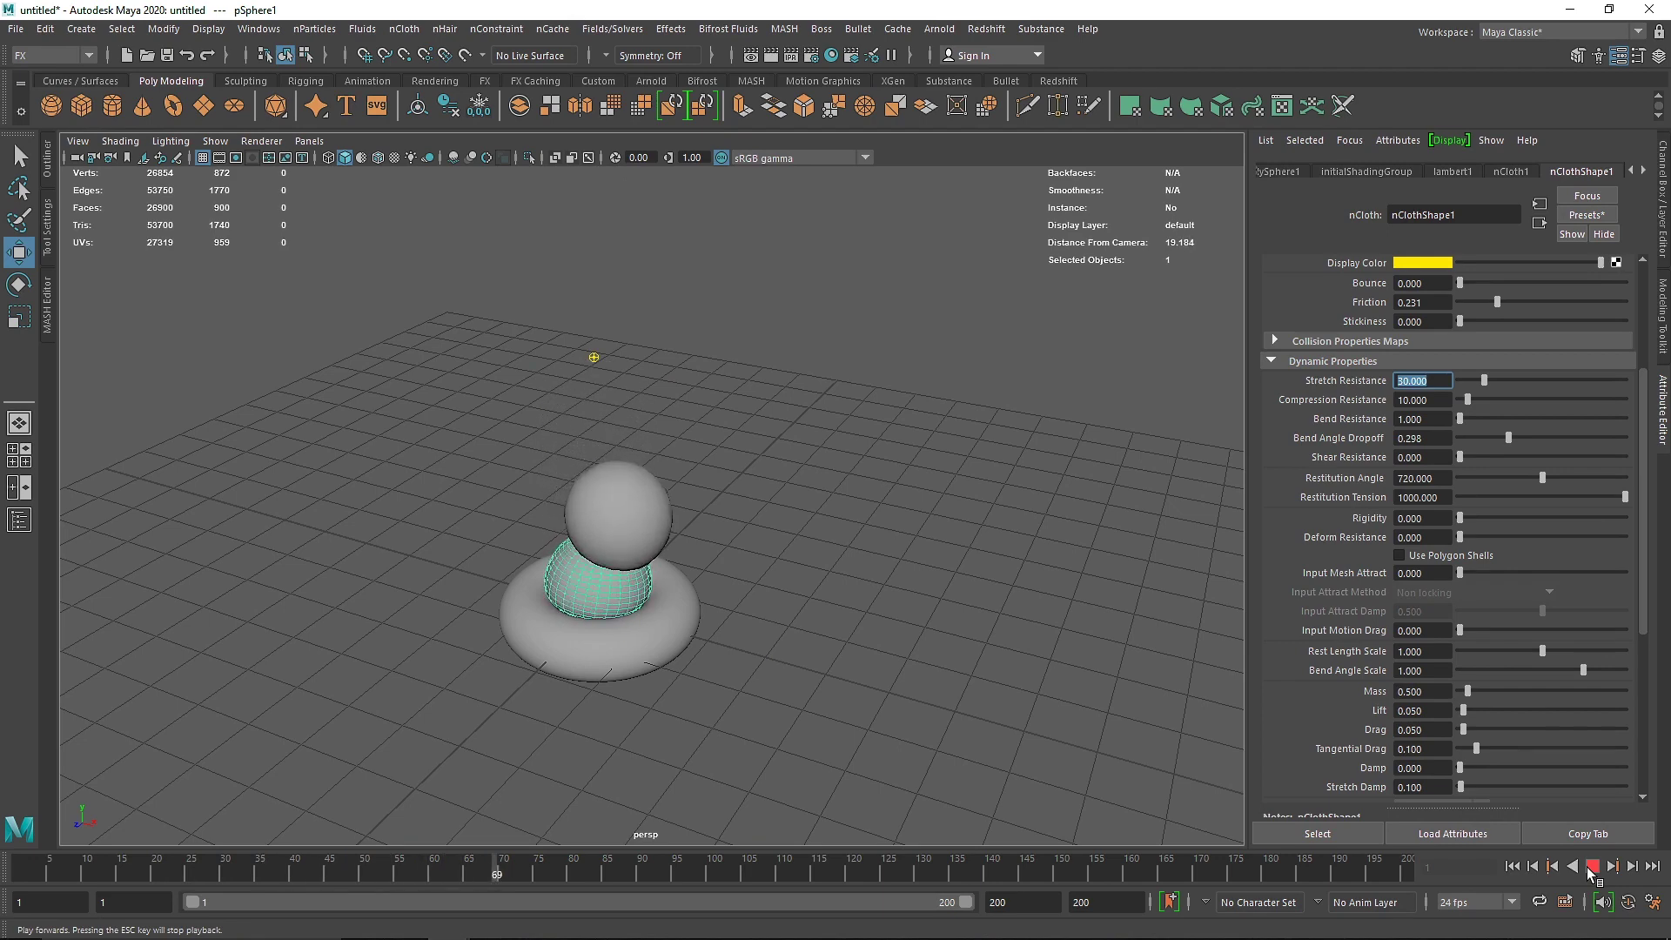
pyautogui.click(1591, 868)
# - Try a Stretch Resistance of 20 on the lower sphere and replay the simulation
pyautogui.write('20')
pyautogui.press('Return')
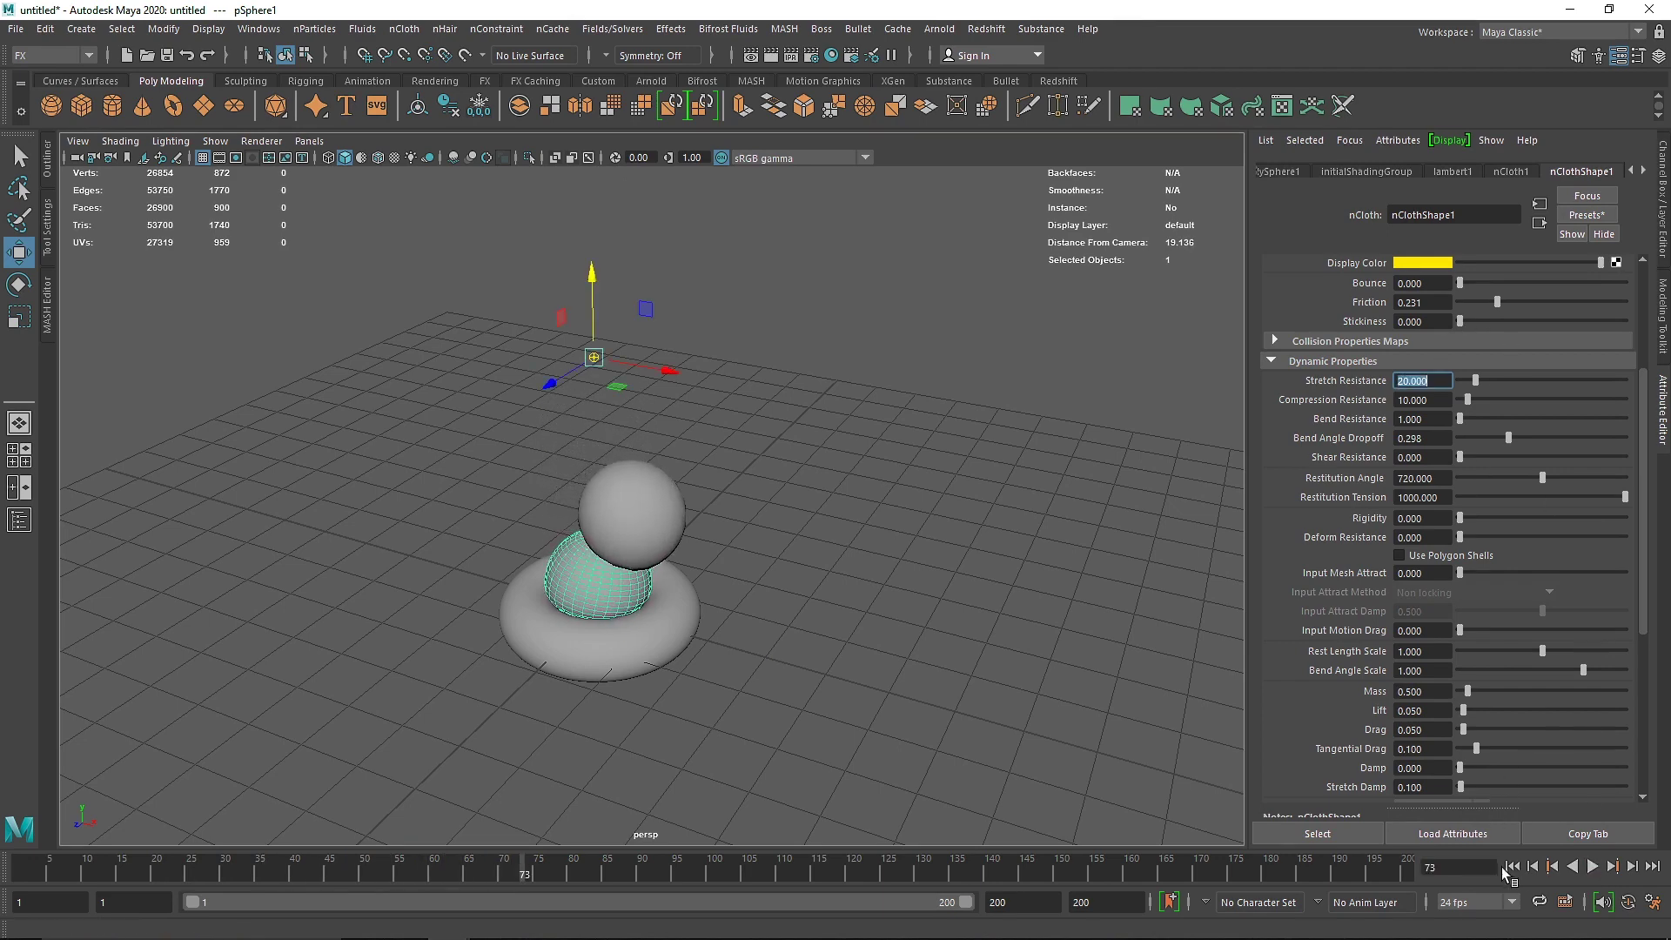
pyautogui.click(1592, 867)
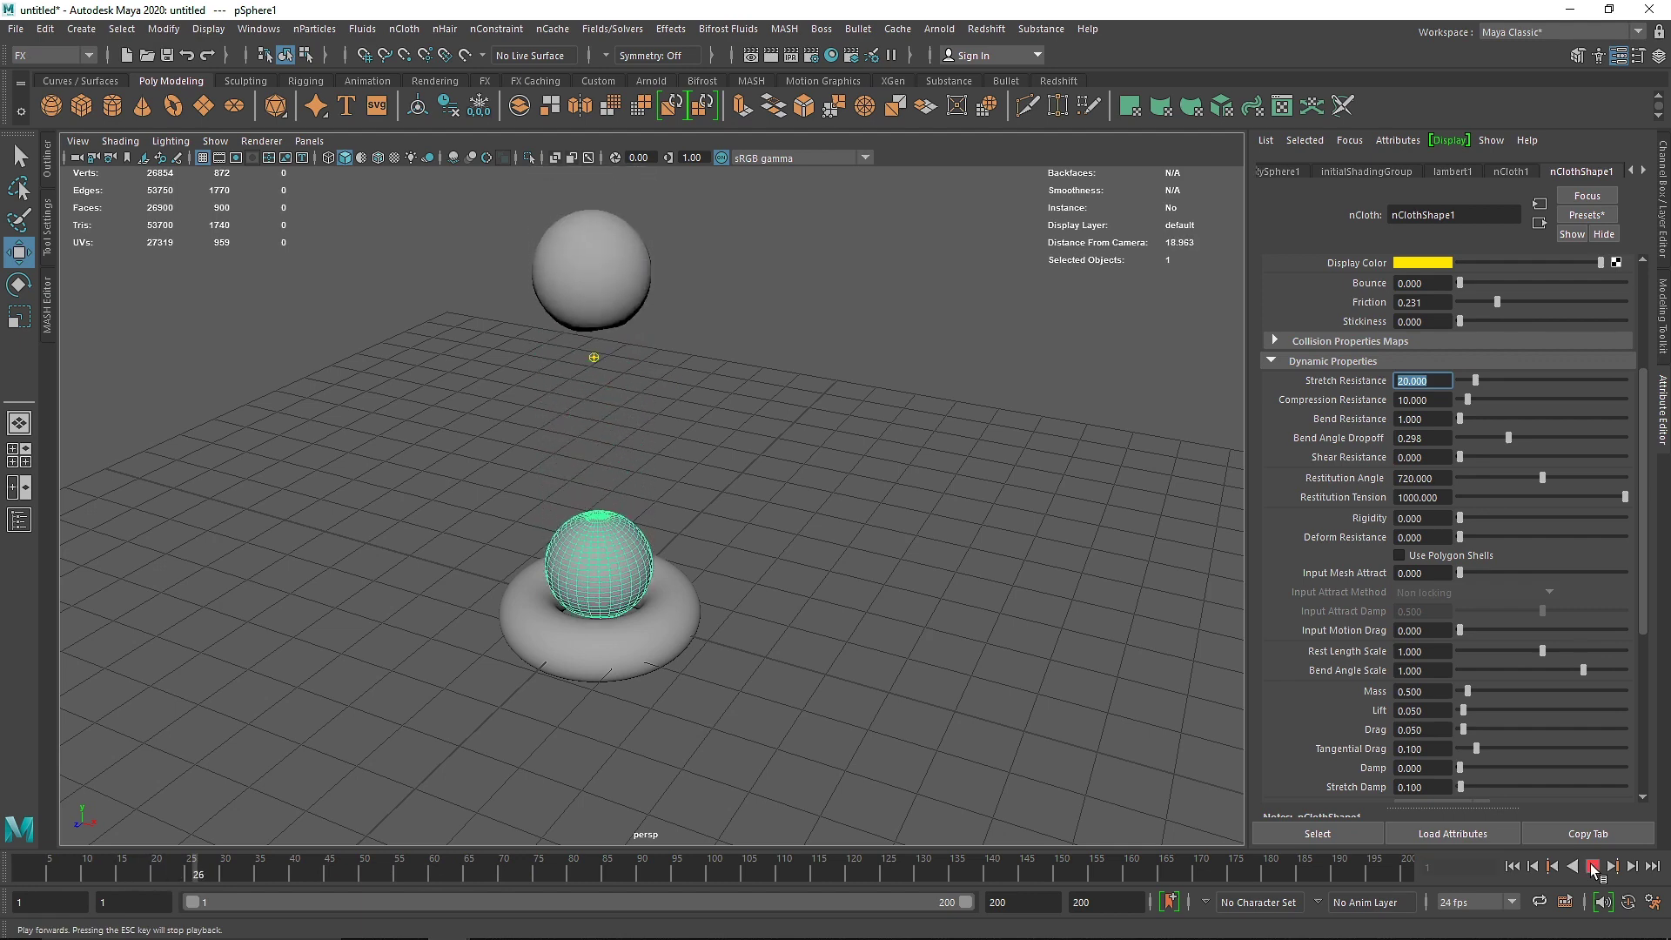
pyautogui.click(1592, 867)
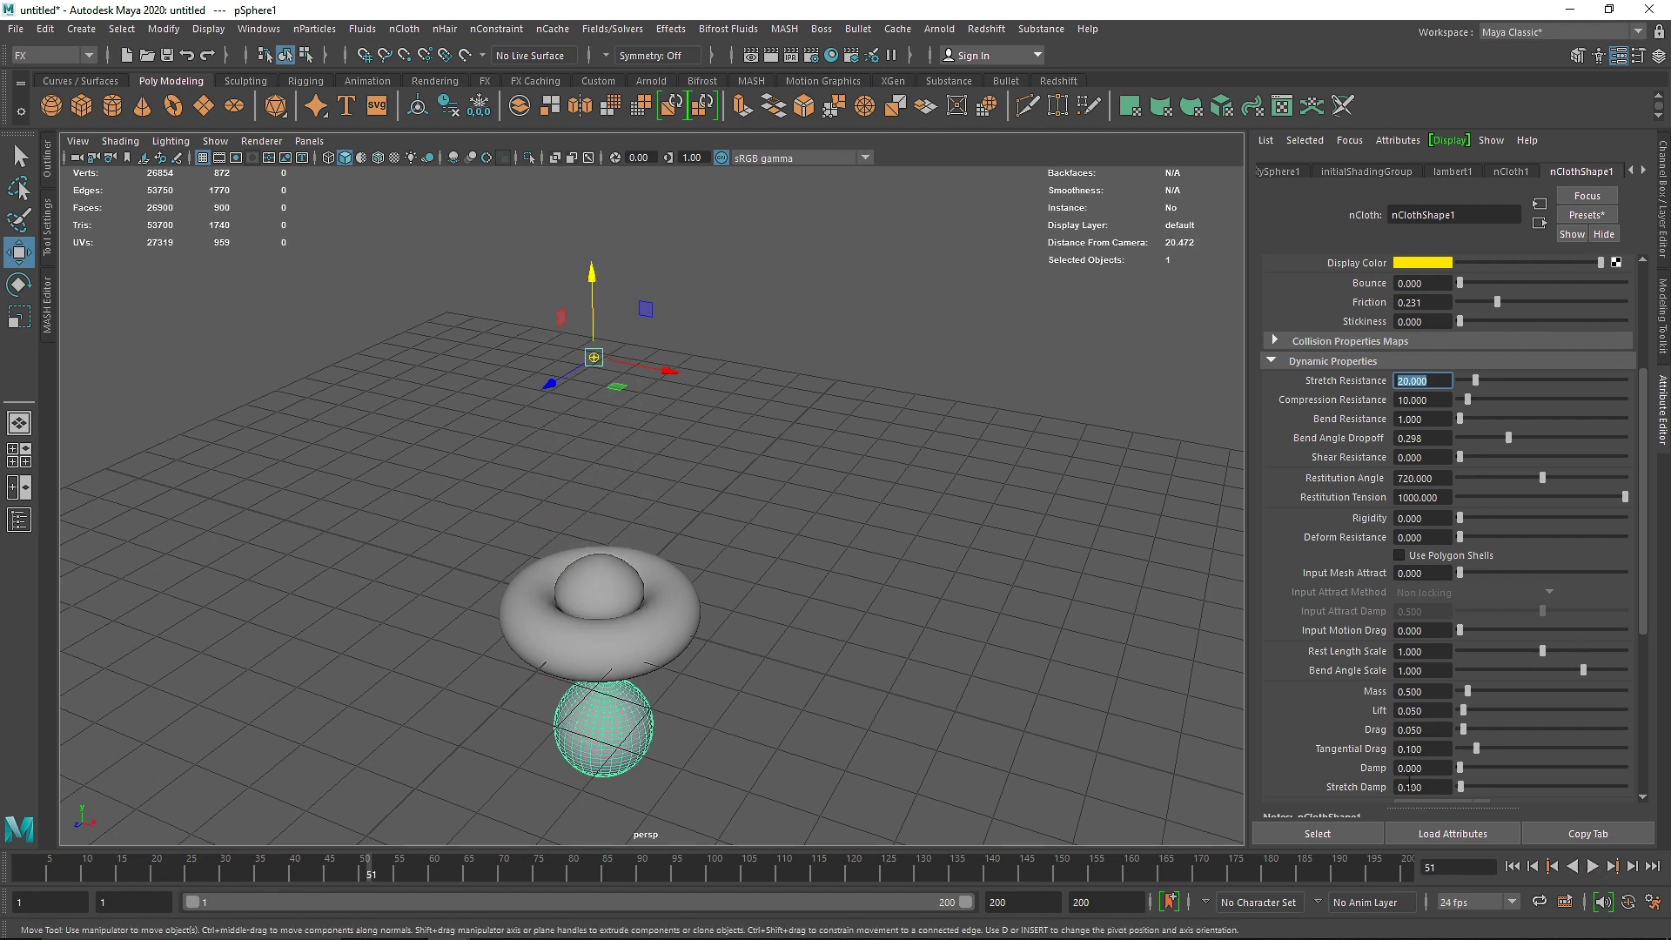
# - Try Stretch Resistance values of 25 and 28 on the lower sphere, replaying the simulation from the first frame each time
pyautogui.click(1511, 867)
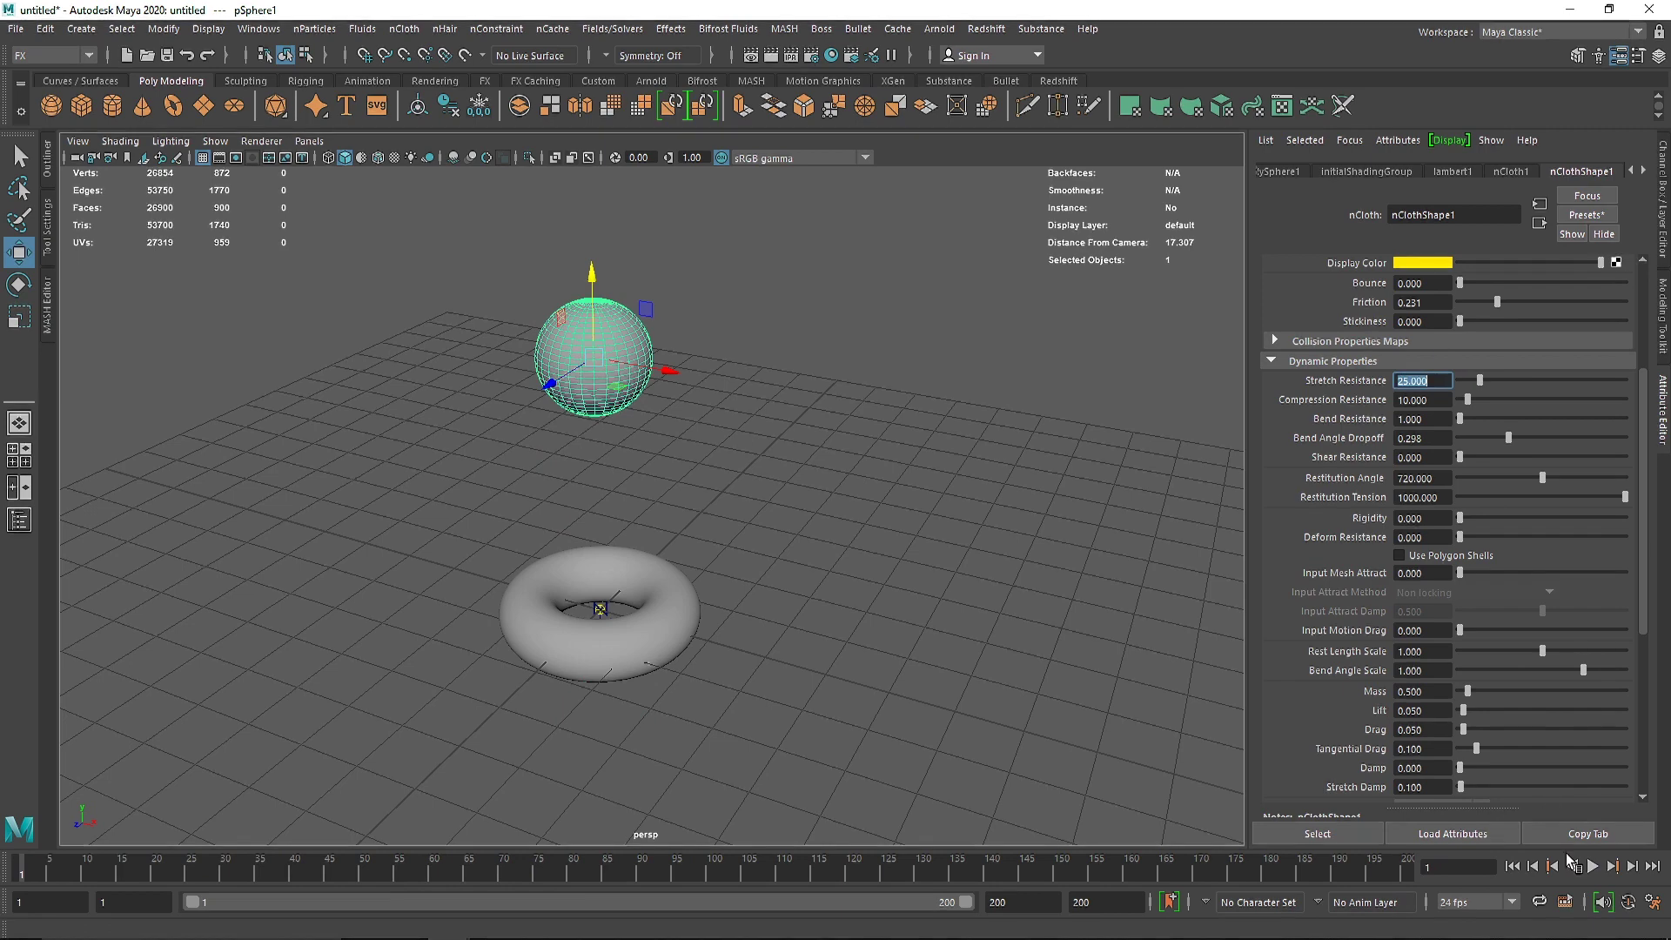
pyautogui.click(1591, 867)
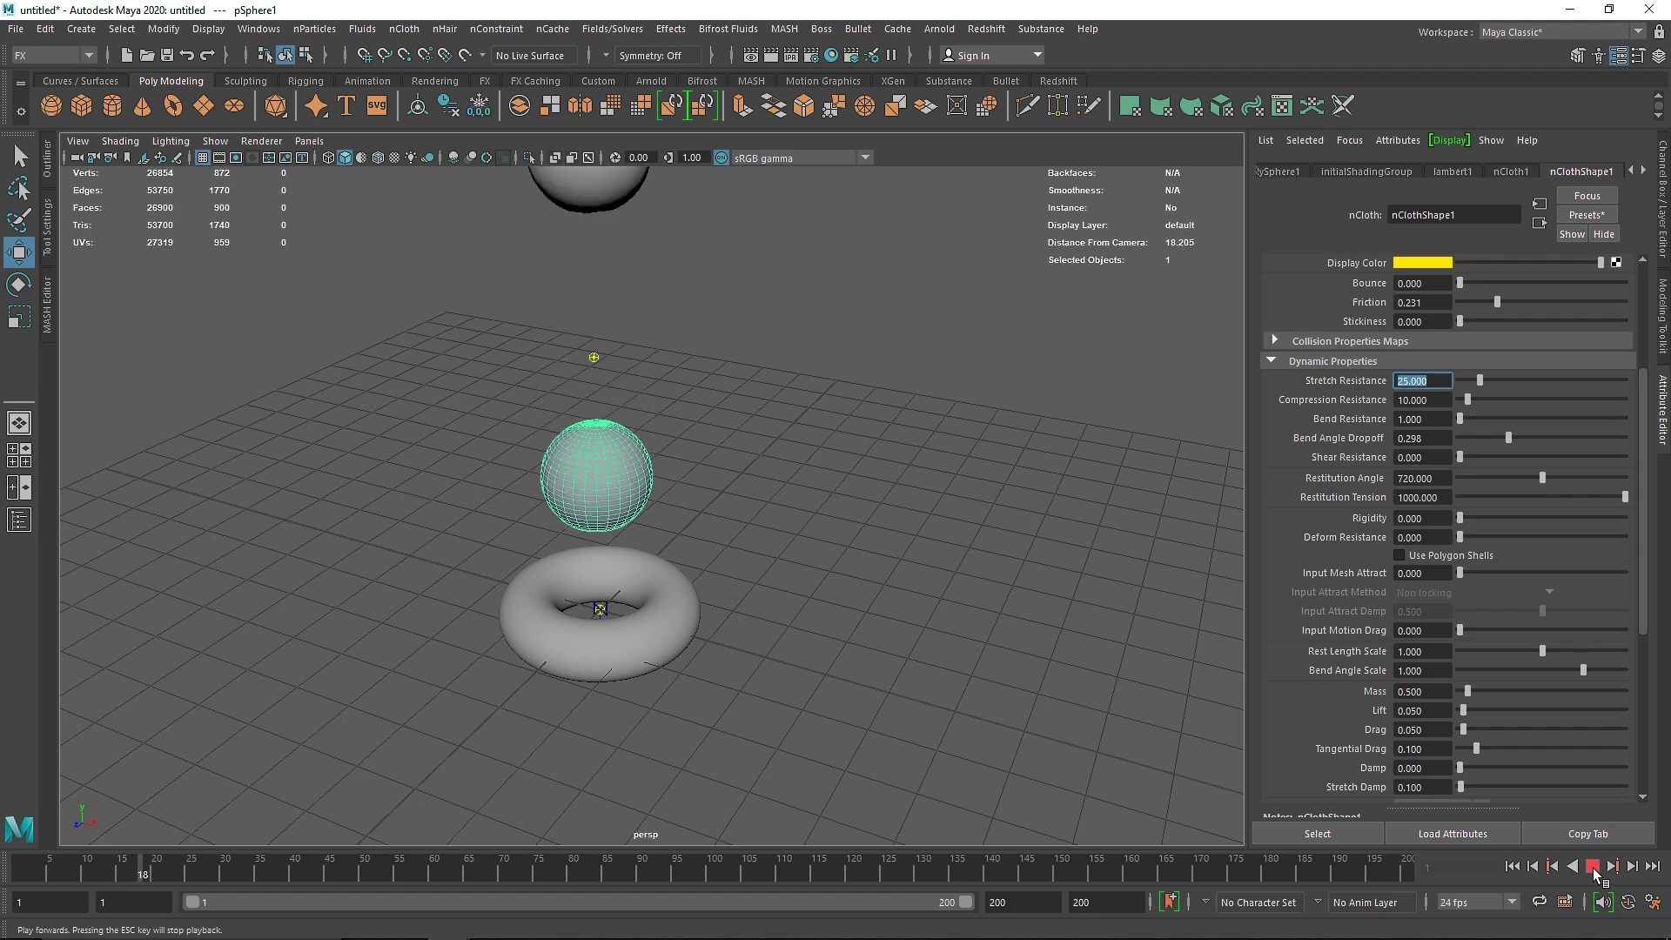
pyautogui.click(1593, 867)
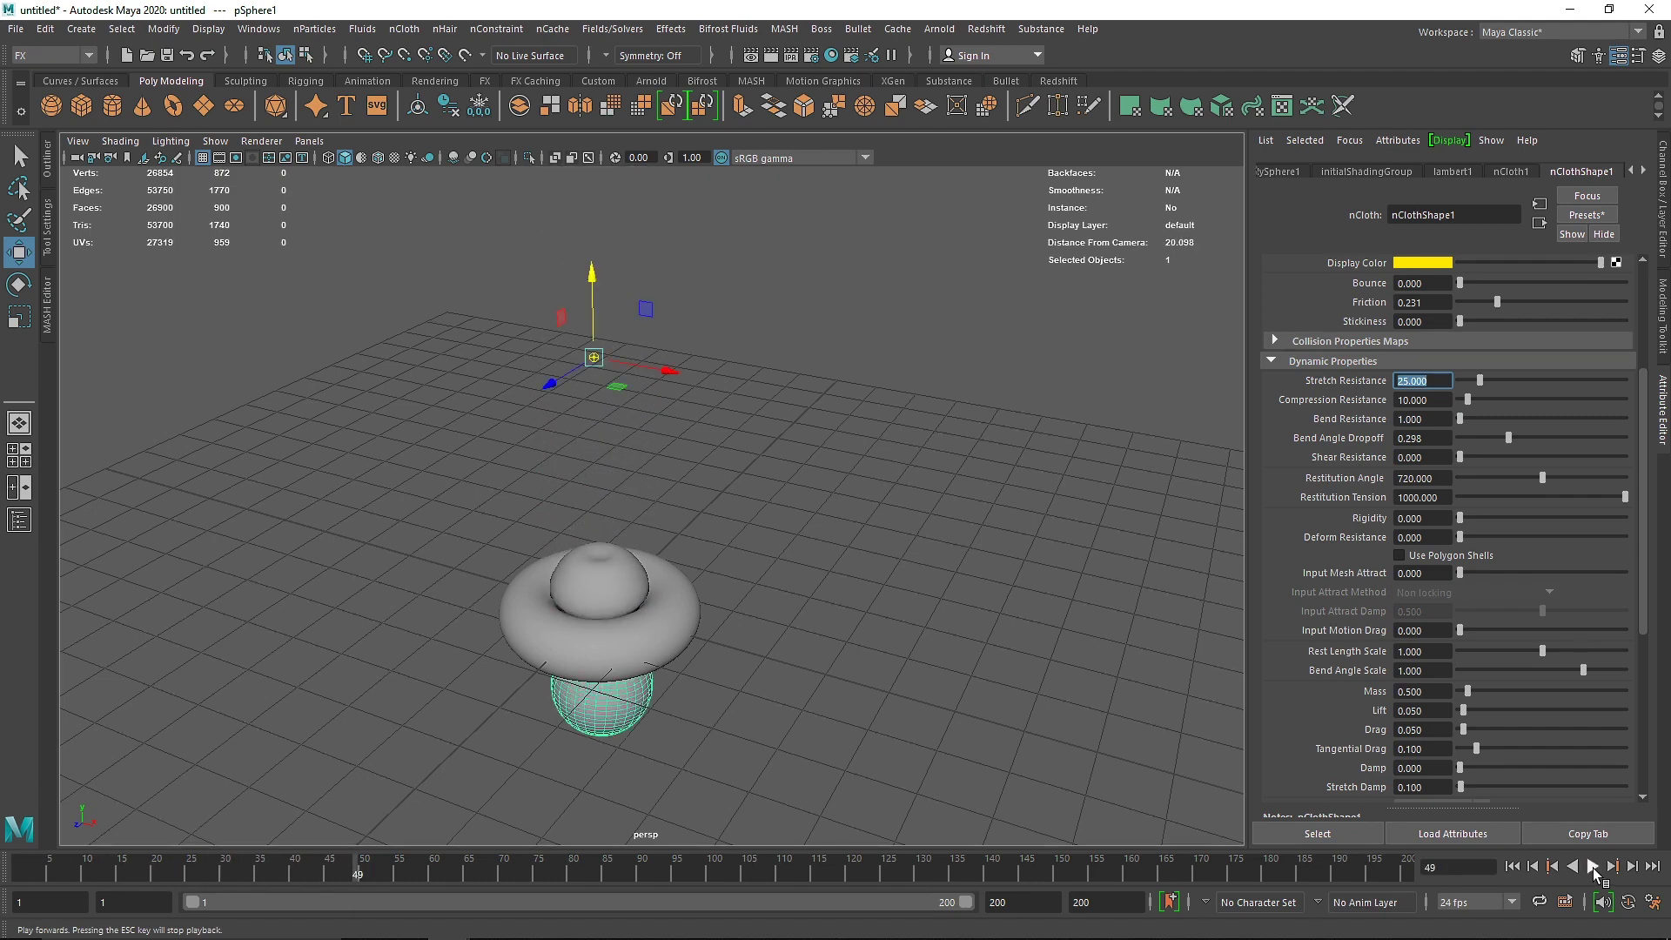
pyautogui.click(1515, 867)
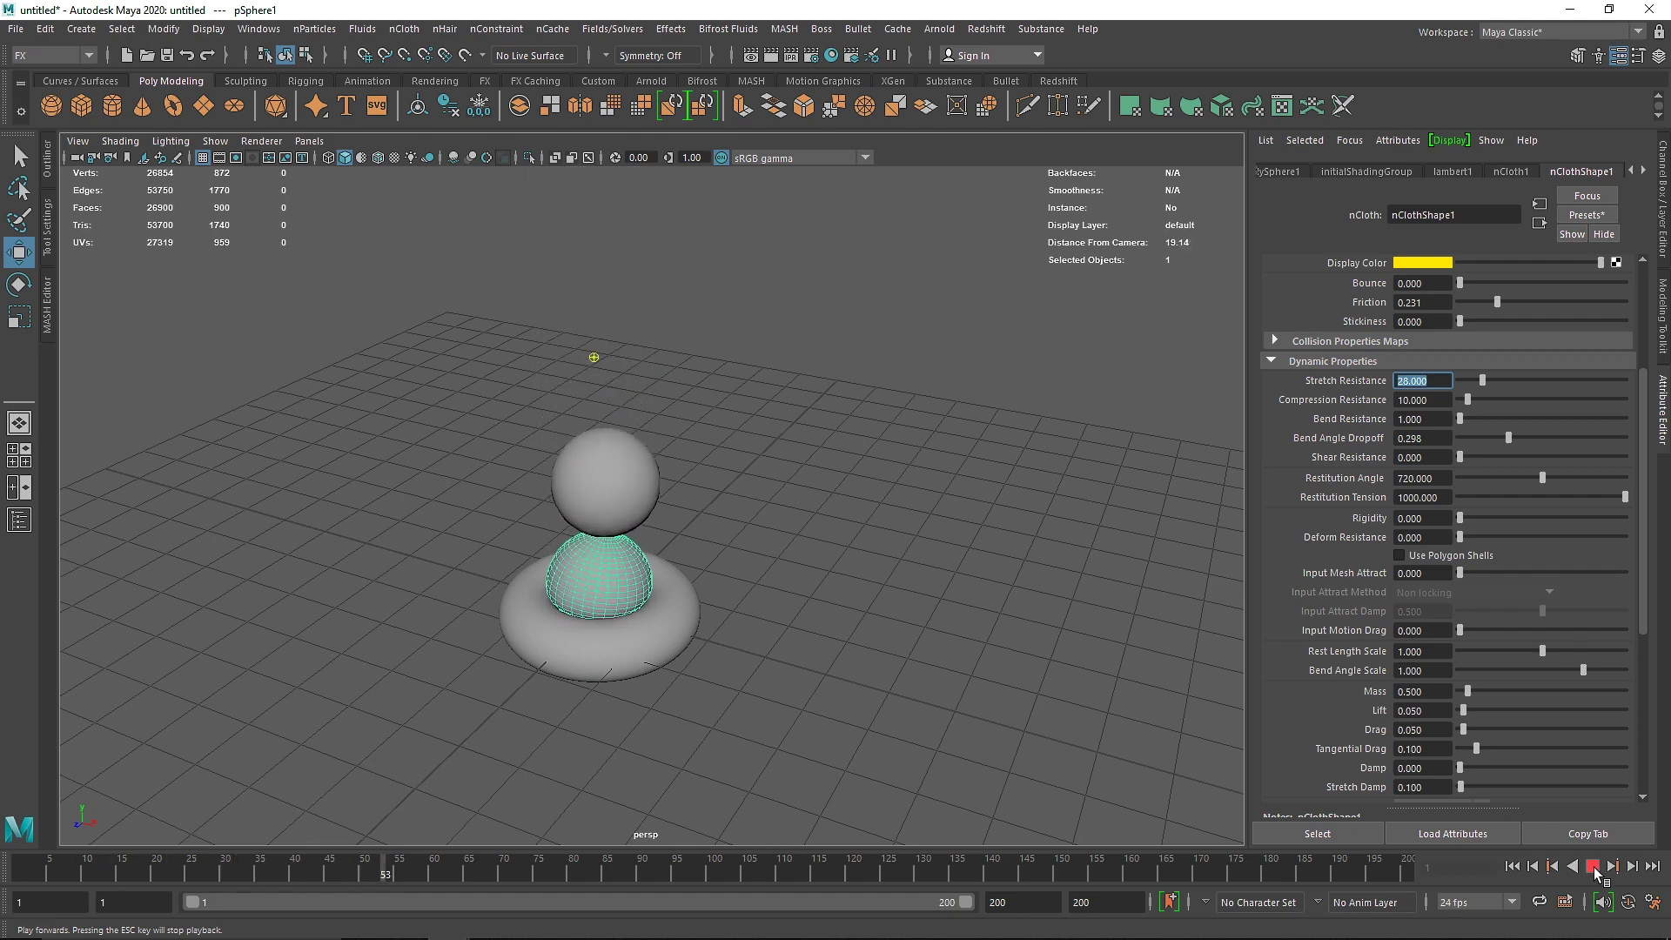
pyautogui.click(1592, 867)
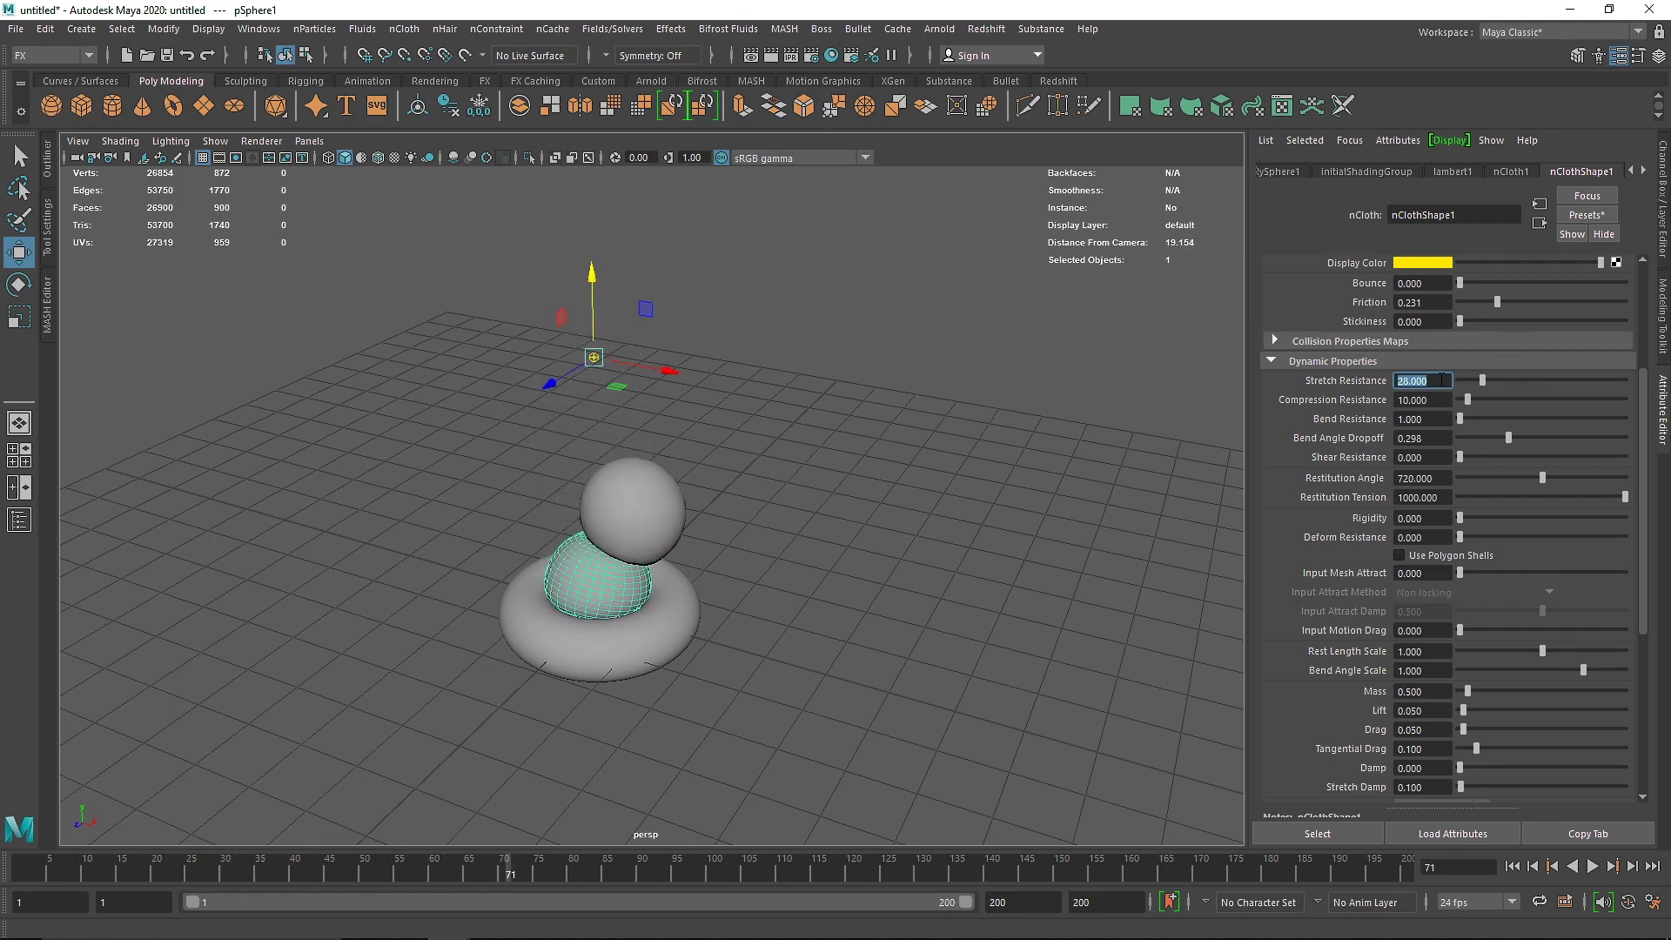
# - Set the lower sphere's Stretch Resistance to 27 and replay the simulation from the first frame to inspect the result
pyautogui.click(1513, 867)
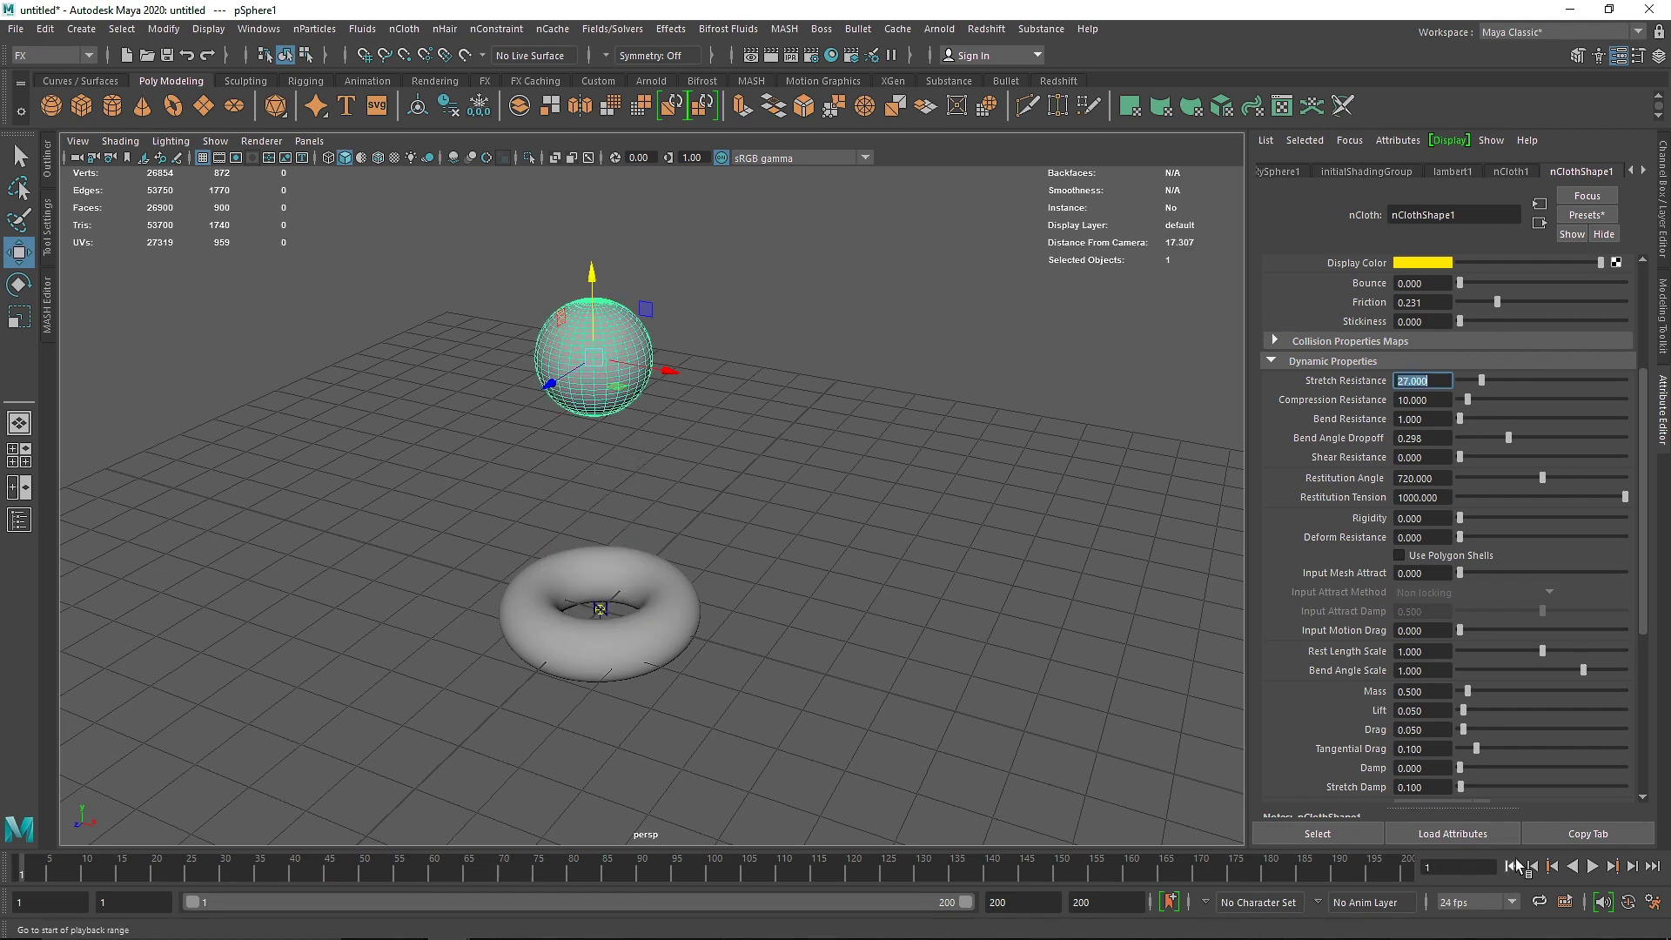
pyautogui.click(1592, 867)
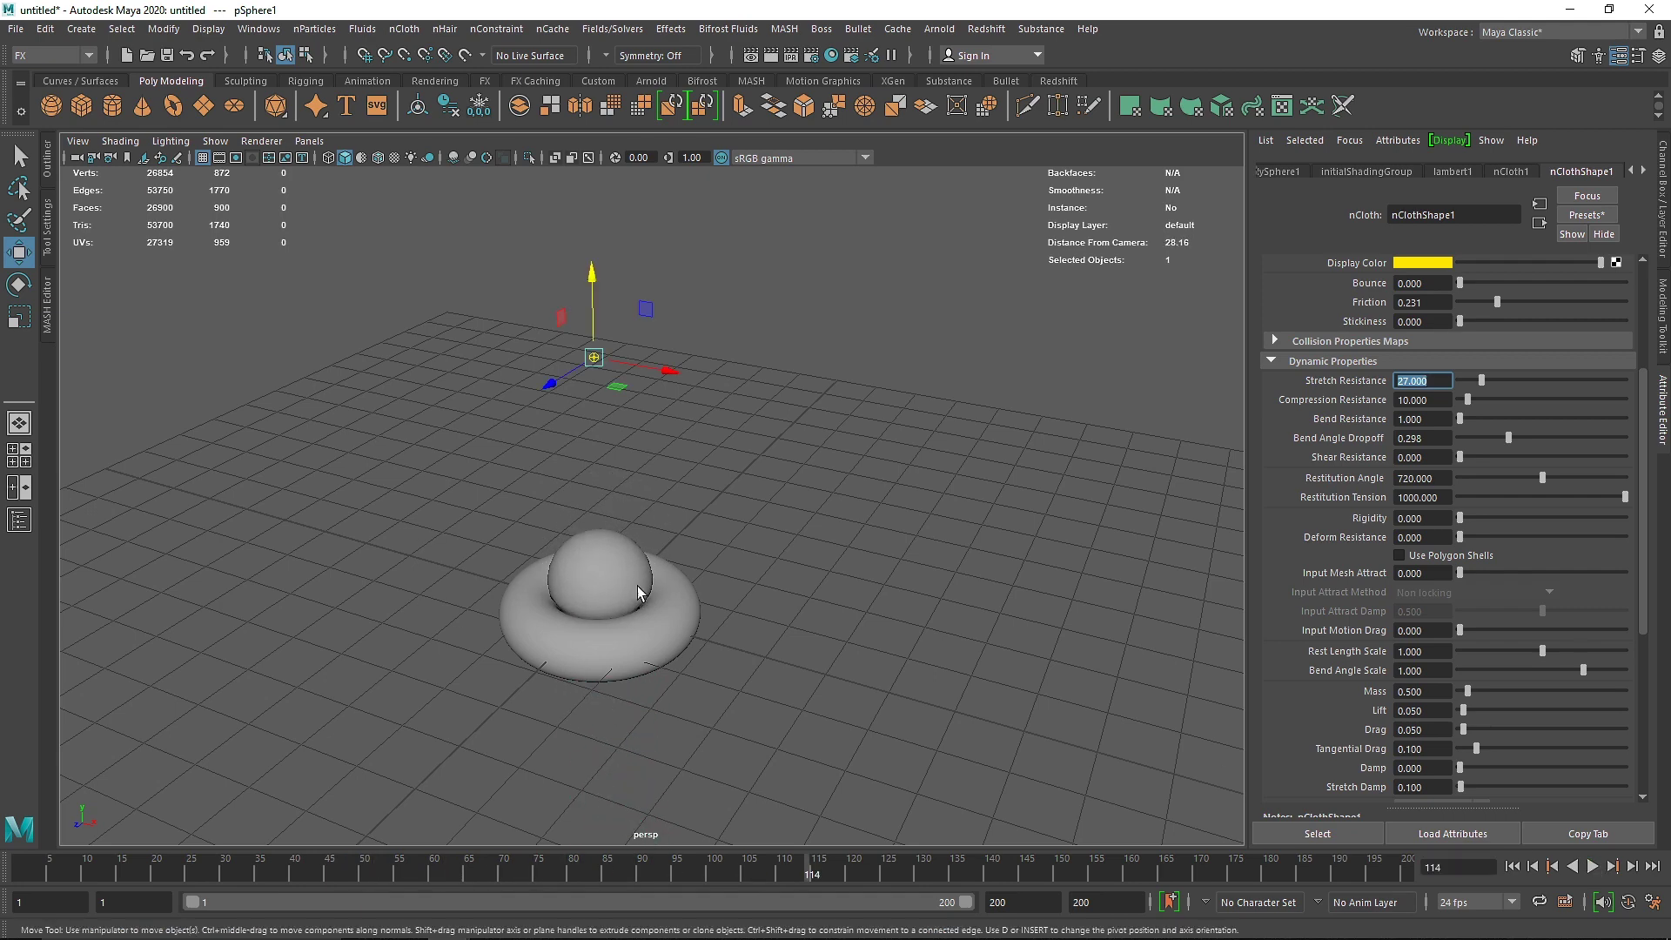
pyautogui.scroll(4, 627, 652)
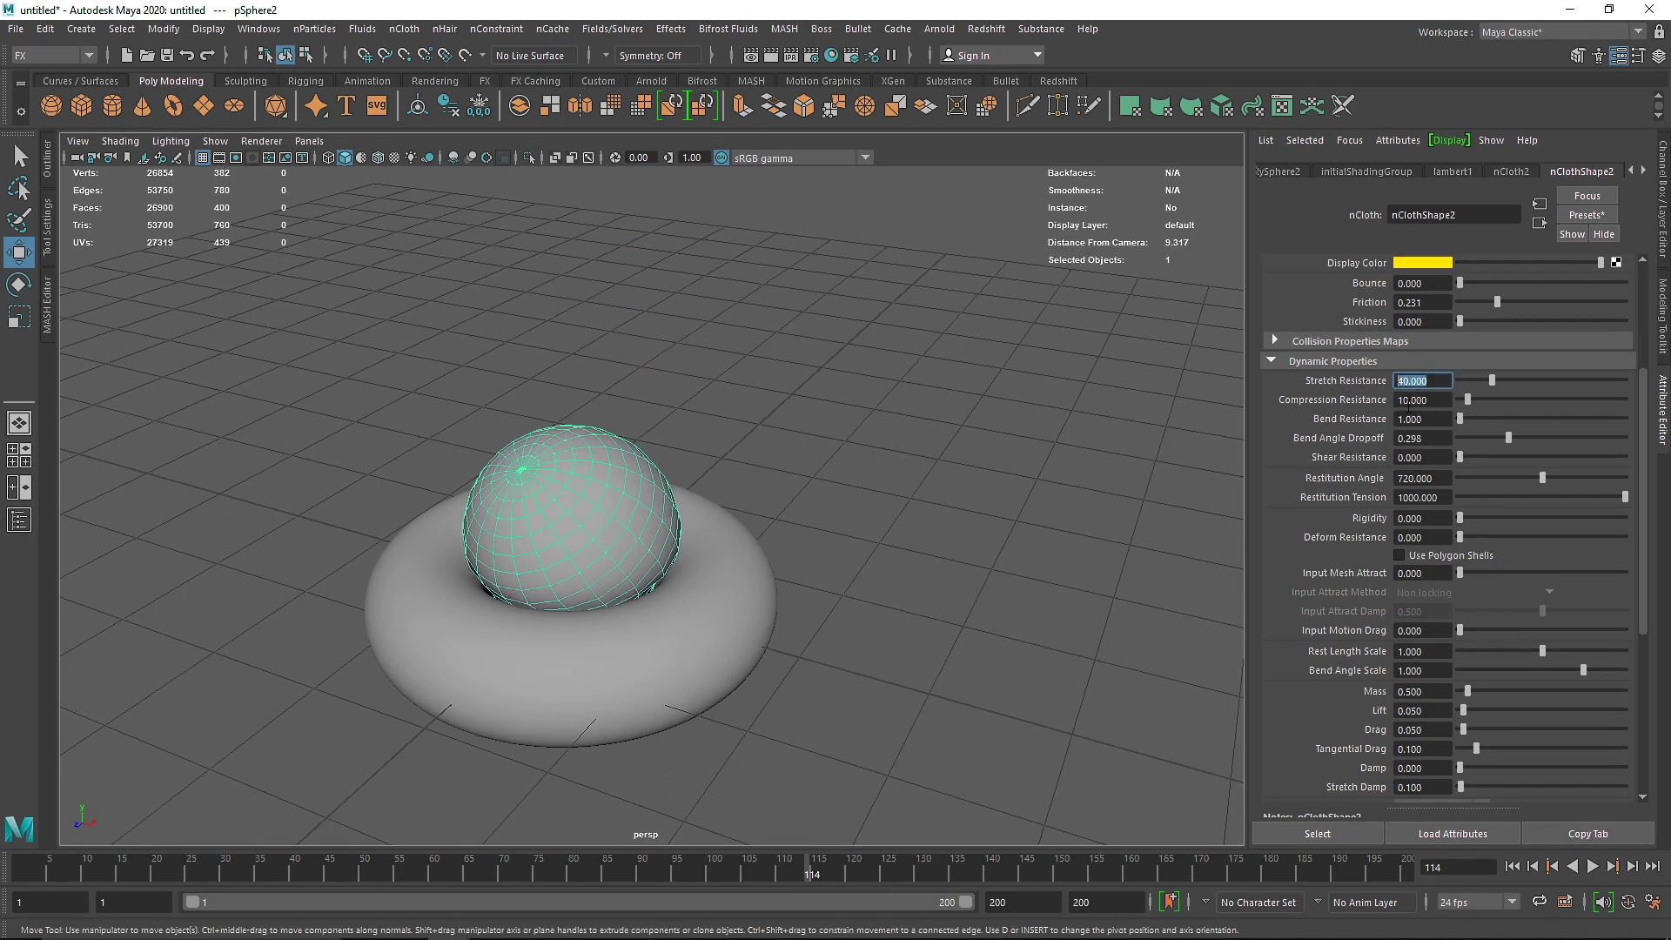
# - Return to the first frame and uniformly scale the upper sphere down slightly
pyautogui.click(927, 571)
pyautogui.click(628, 488)
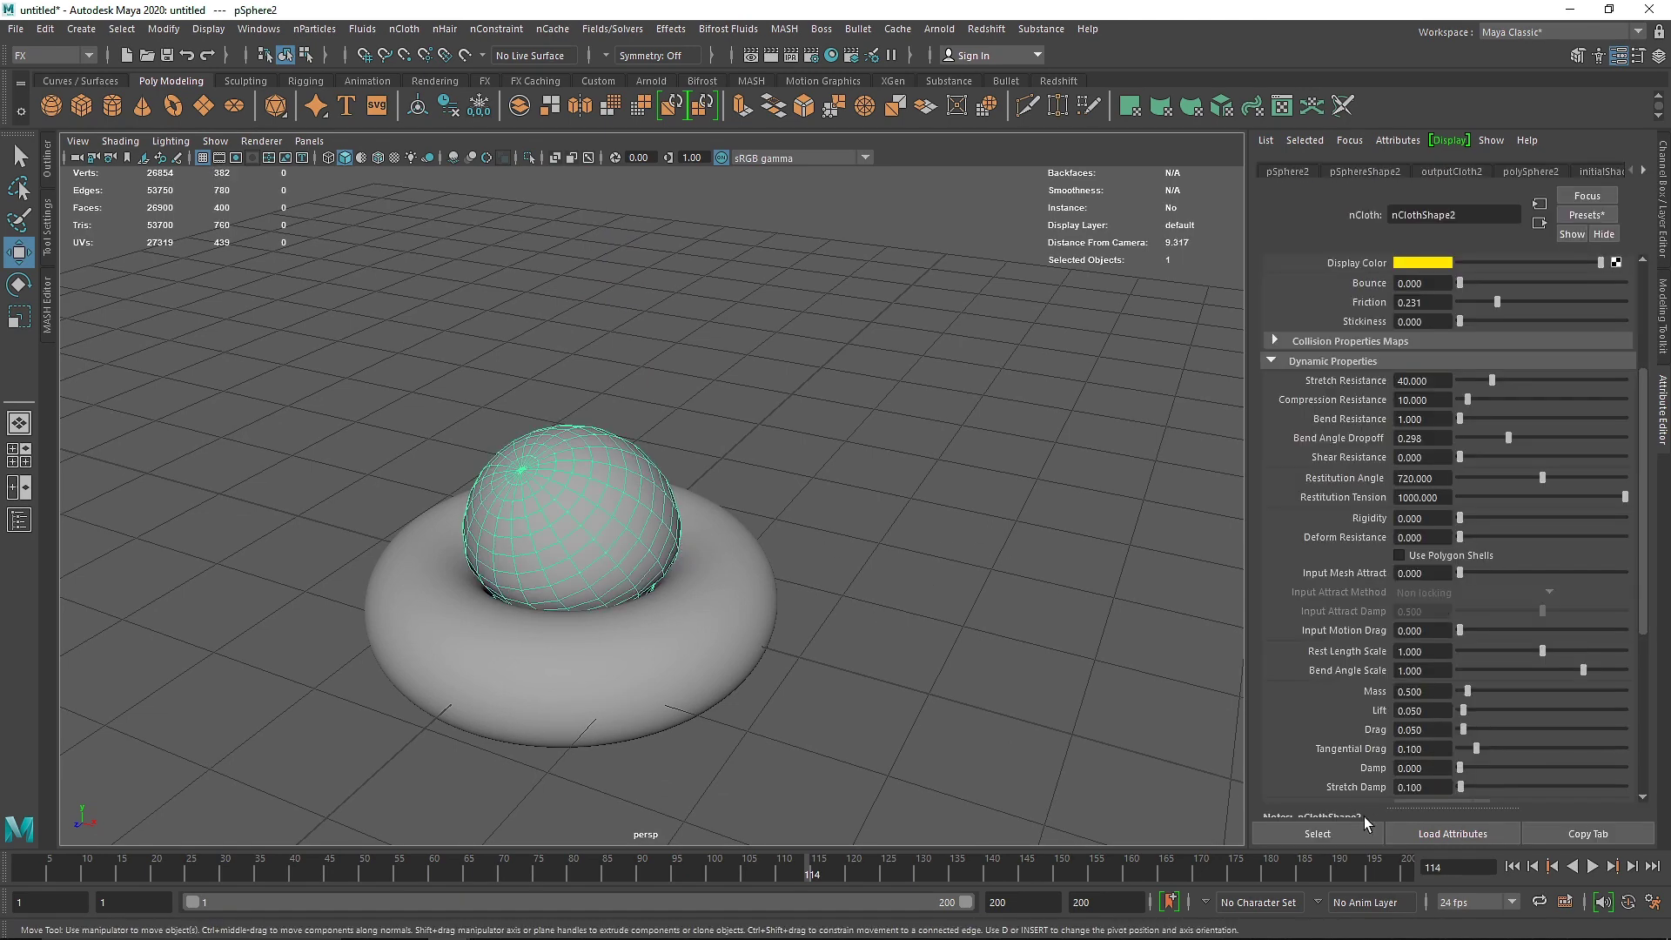
pyautogui.click(1513, 867)
pyautogui.scroll(-5, 888, 541)
pyautogui.keyDown('alt'); pyautogui.moveTo(888, 540); pyautogui.dragTo(912, 663, button='middle'); pyautogui.keyUp('alt')
pyautogui.click(657, 403)
pyautogui.press('r')
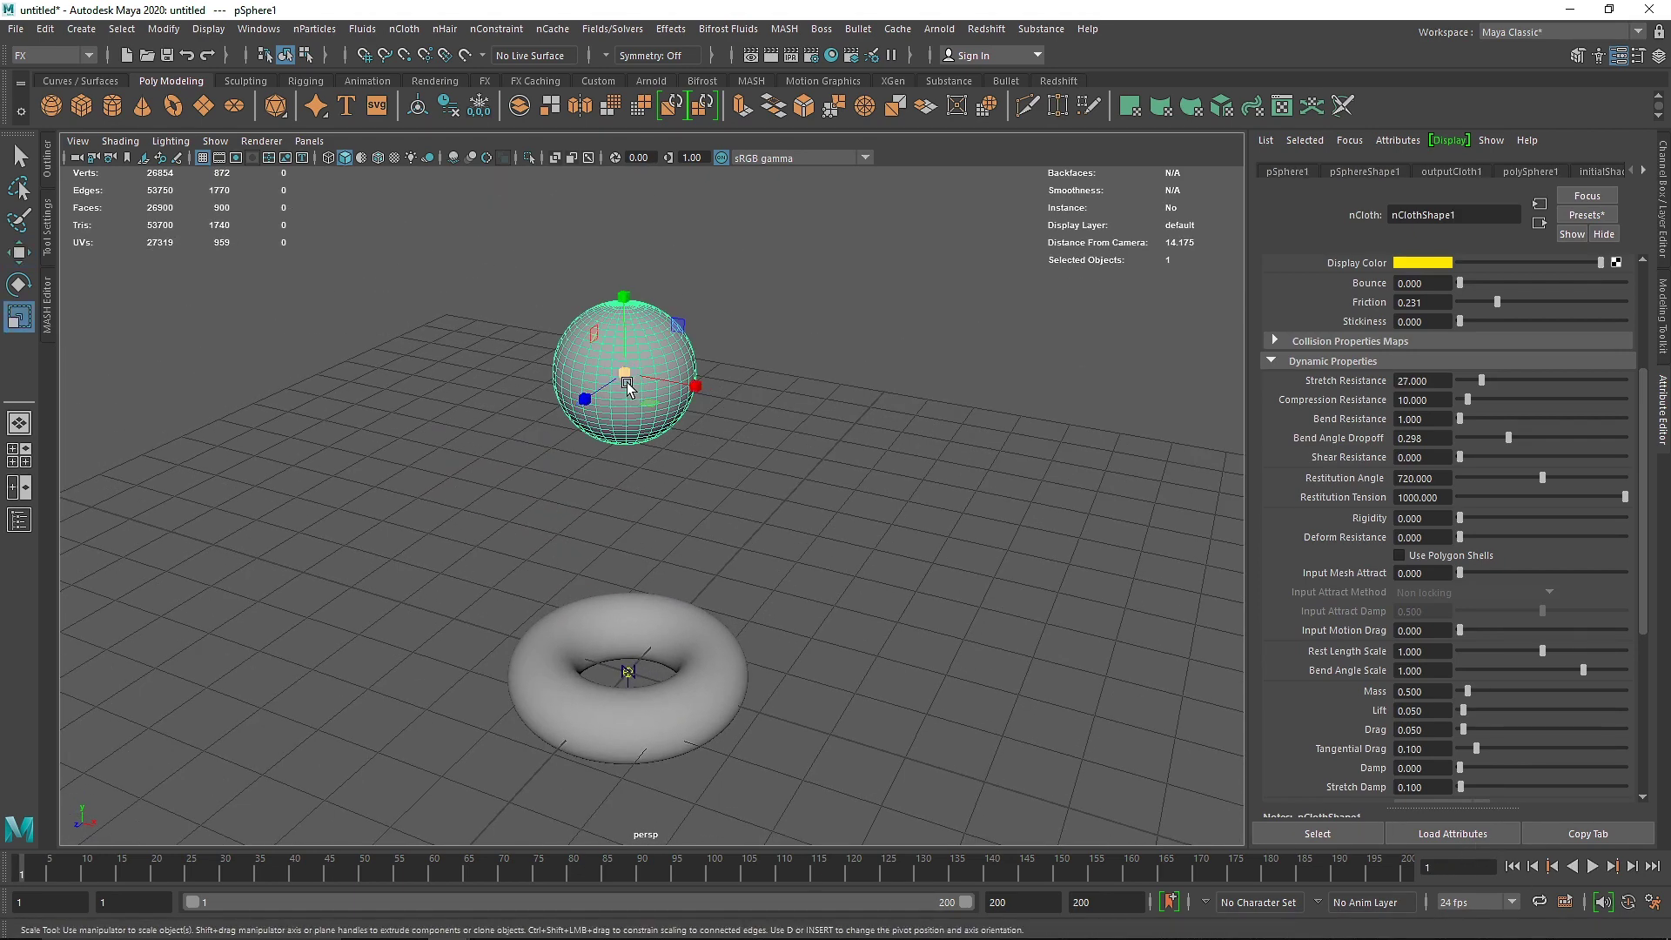
pyautogui.scroll(-5, 722, 334)
pyautogui.click(638, 319)
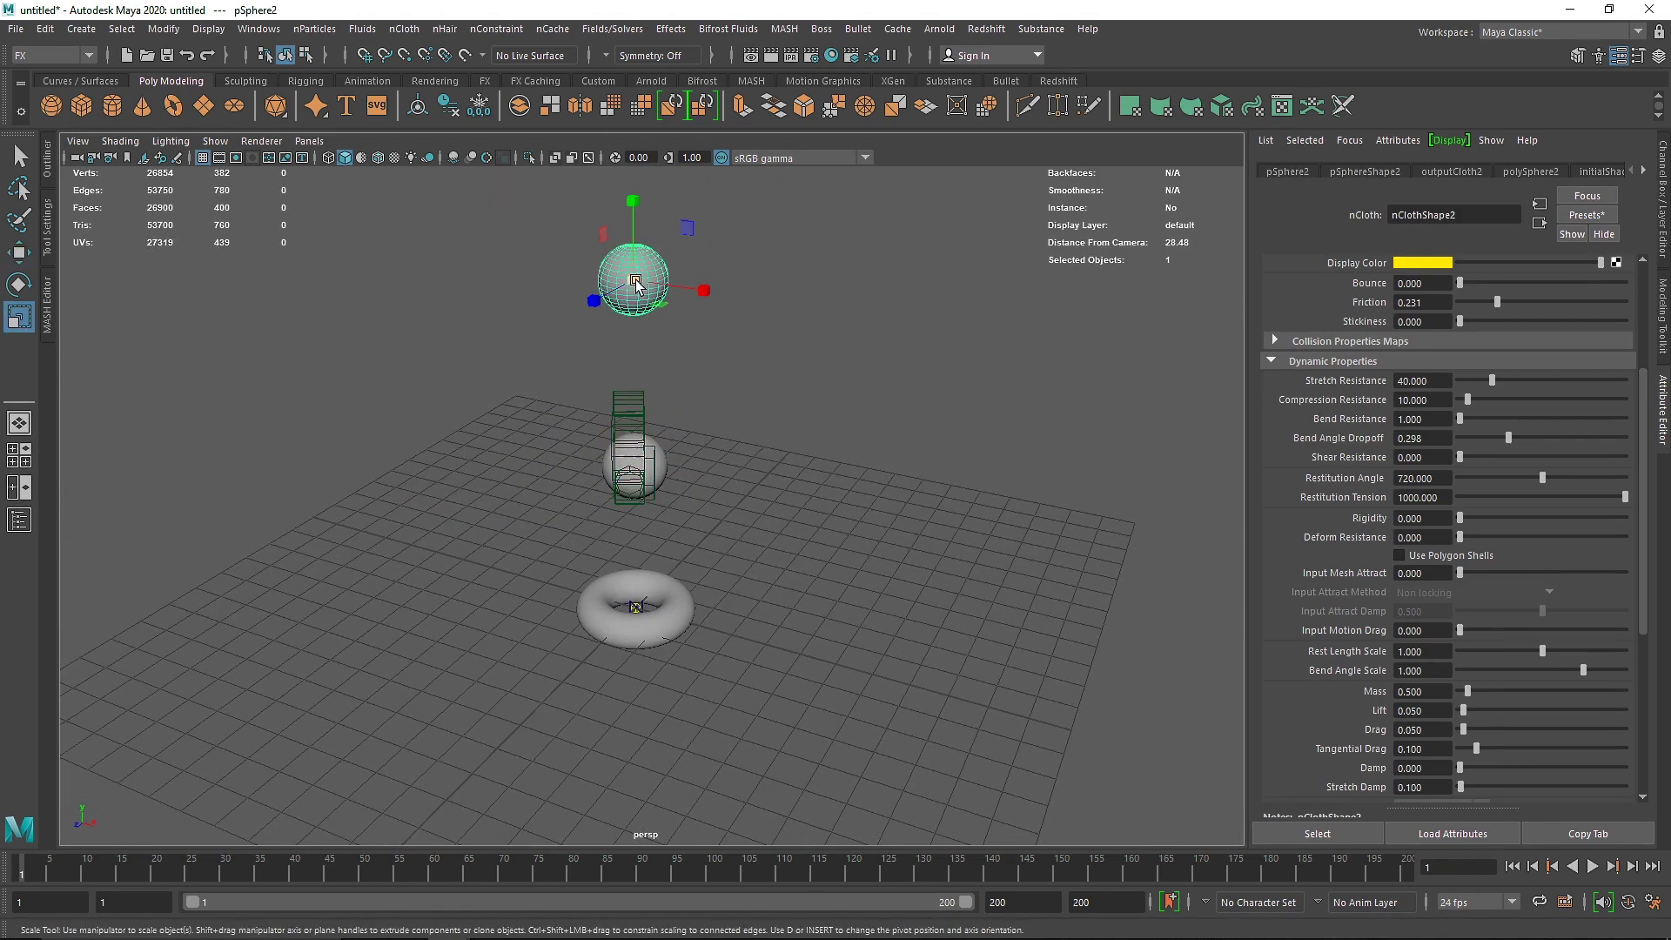
pyautogui.moveTo(636, 284); pyautogui.dragTo(633, 284)
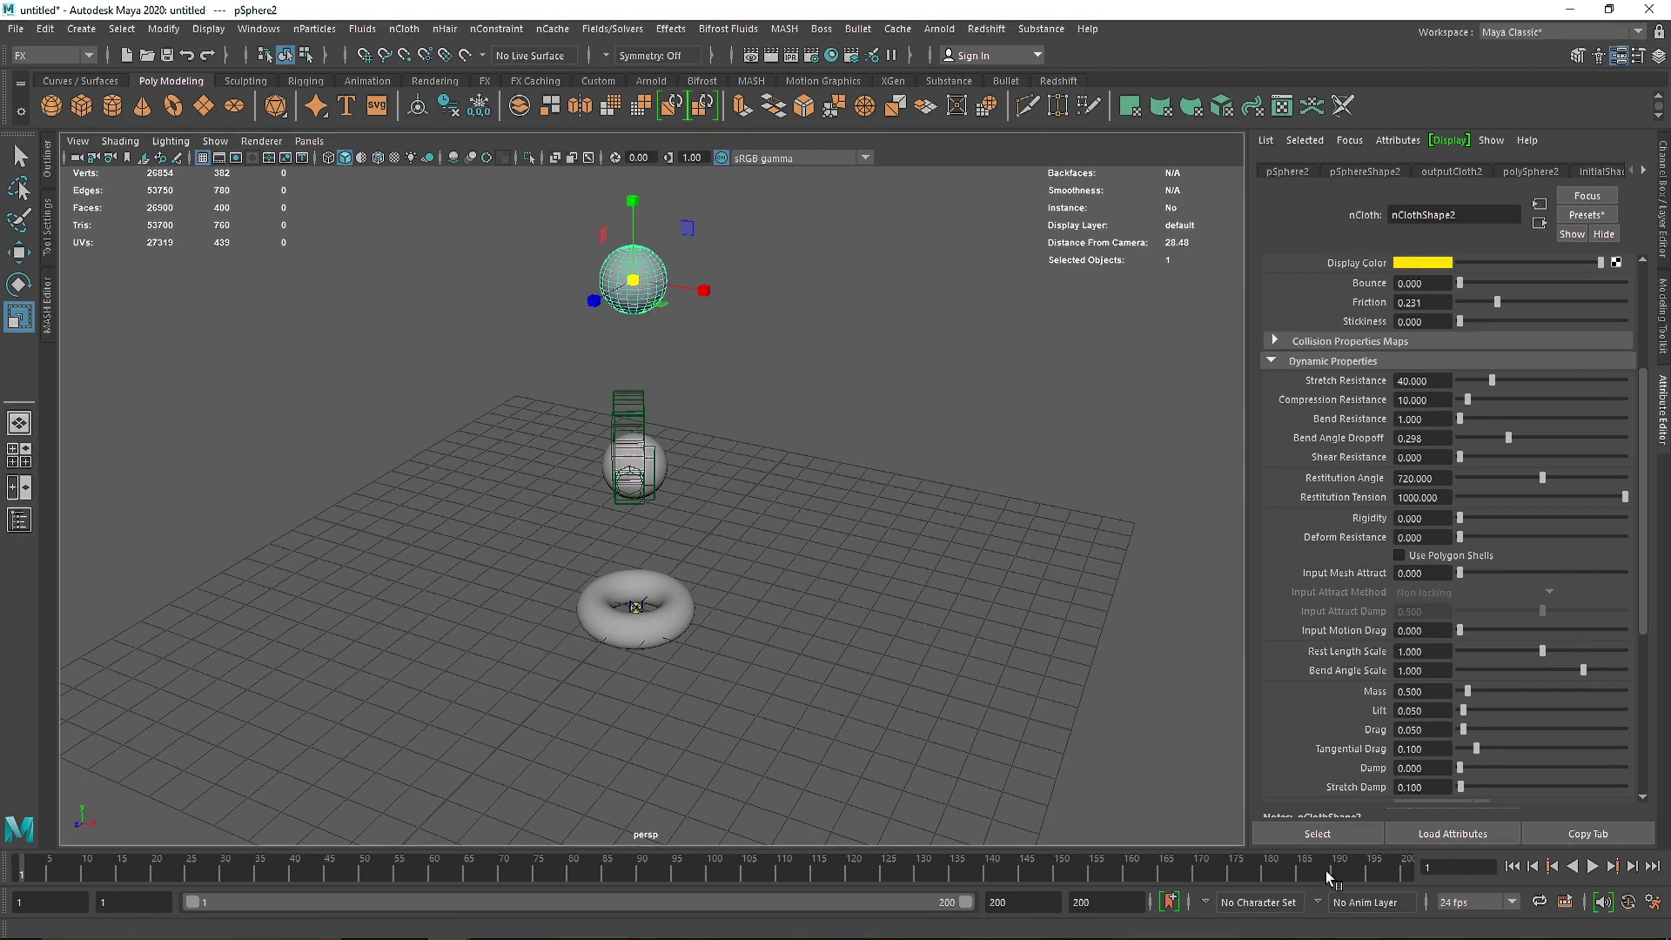
# - Play the simulation and examine up close how the upper sphere touches the torus
pyautogui.click(1592, 867)
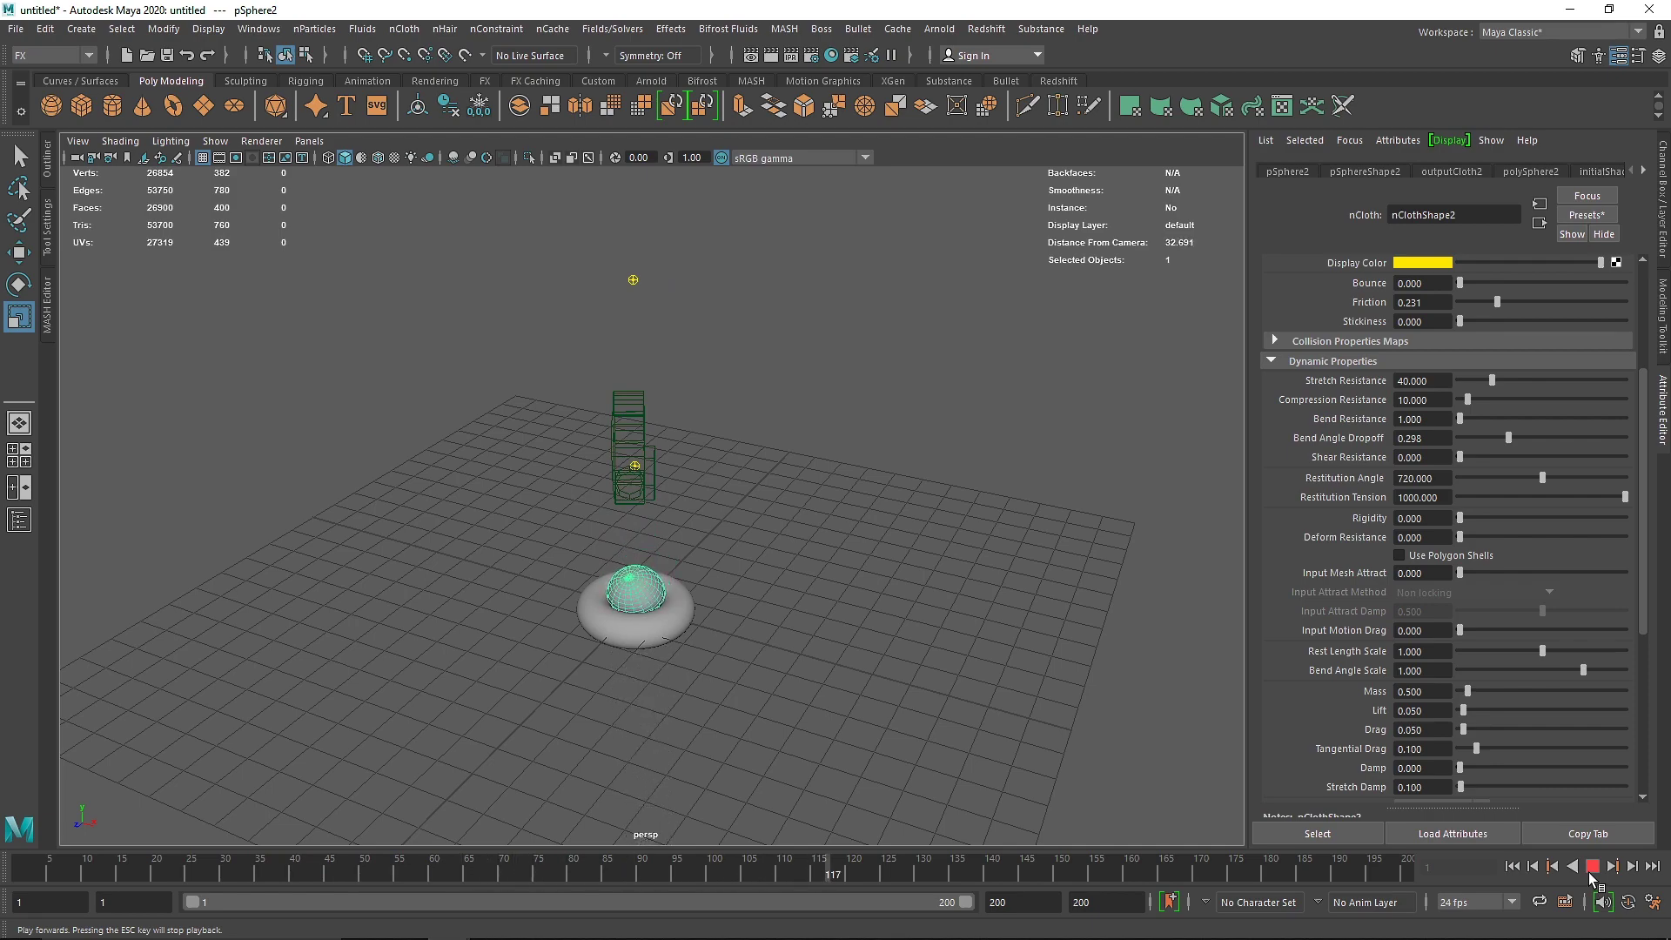
pyautogui.click(1589, 867)
pyautogui.scroll(6, 678, 702)
pyautogui.keyDown('alt'); pyautogui.moveTo(637, 727); pyautogui.dragTo(665, 567, button='middle'); pyautogui.keyUp('alt')
pyautogui.scroll(8, 666, 570)
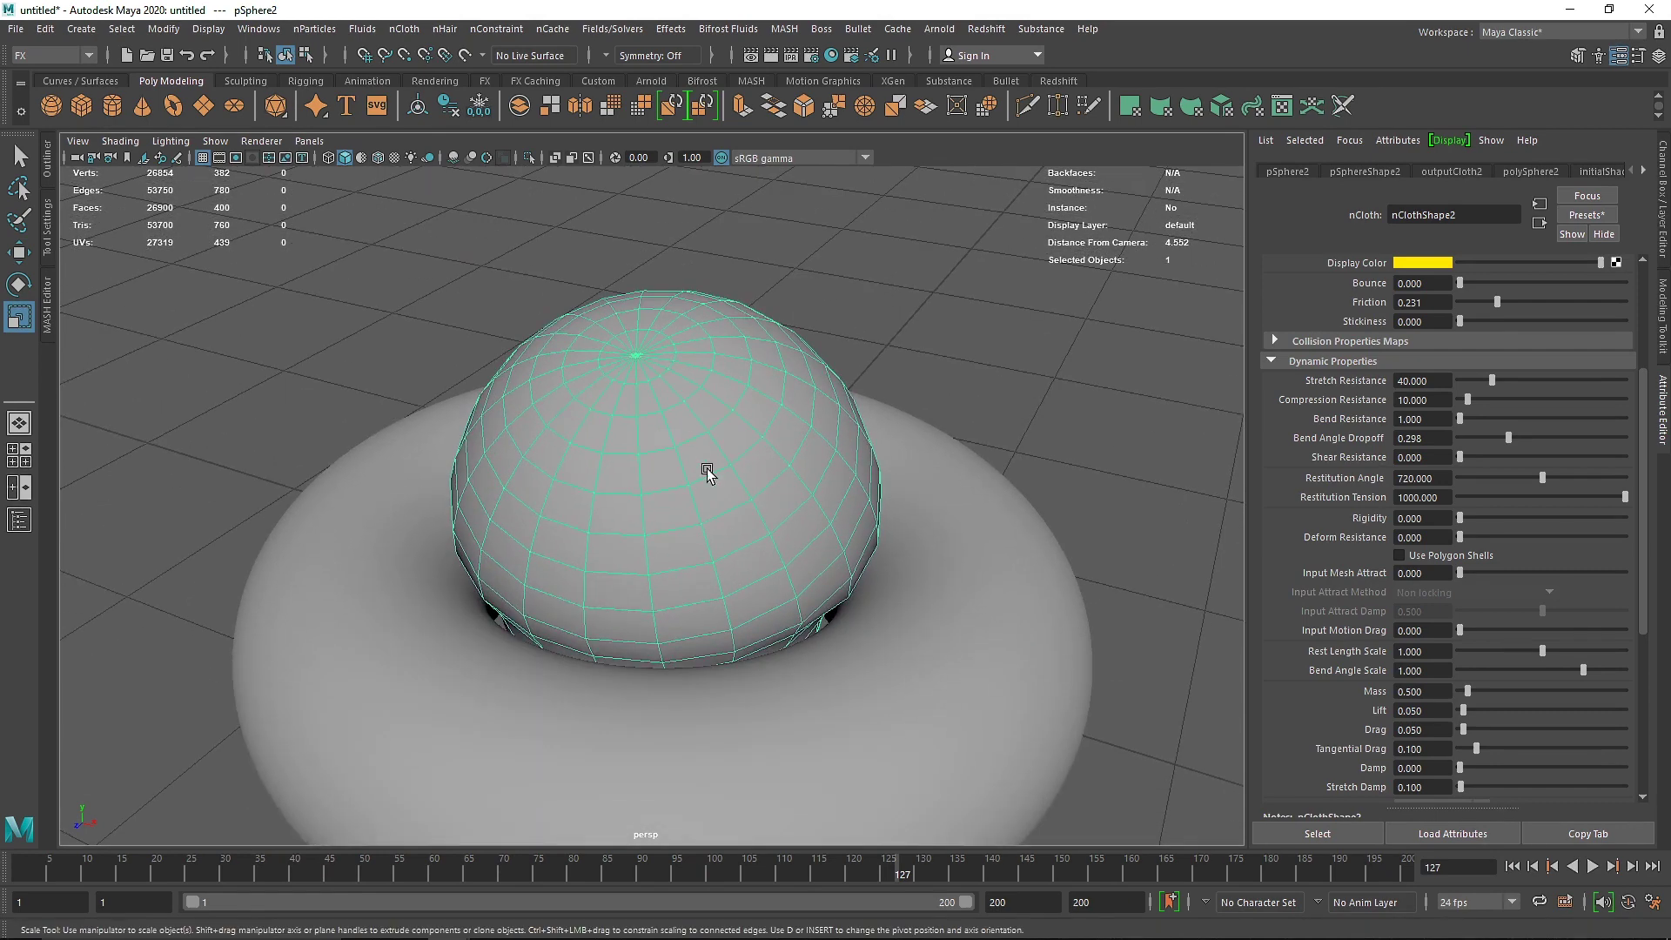
pyautogui.scroll(2, 755, 415)
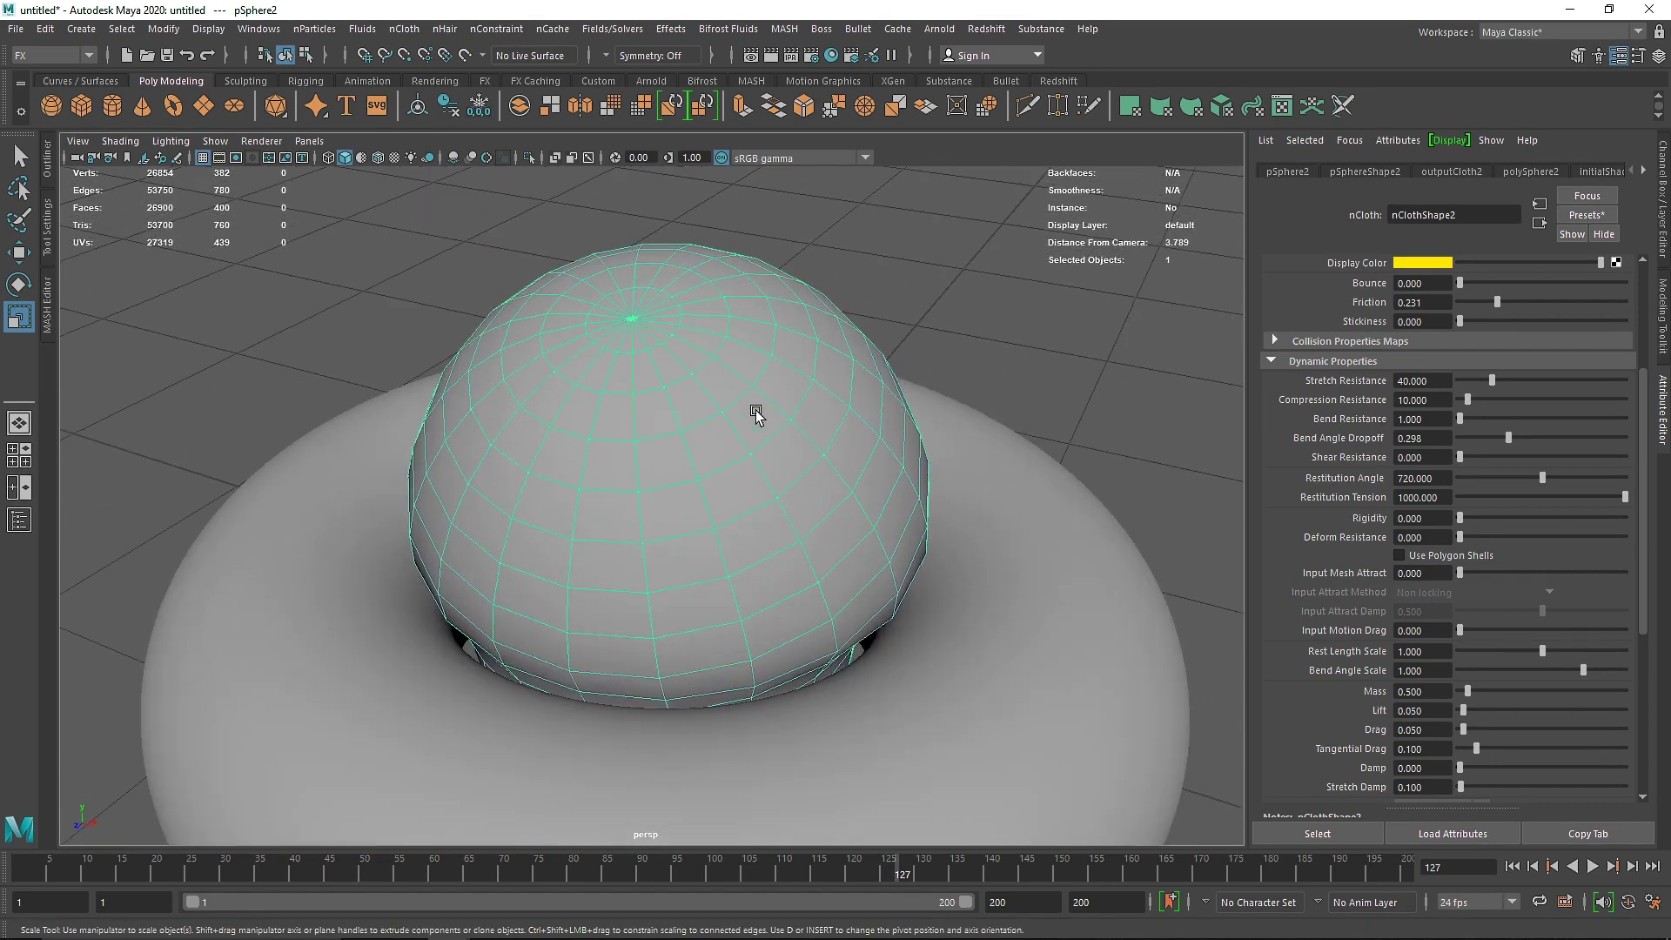
# - Set the upper sphere's Solver Display to Collision Thickness and its nCloth Thickness to 0.010
pyautogui.scroll(3, 1311, 392)
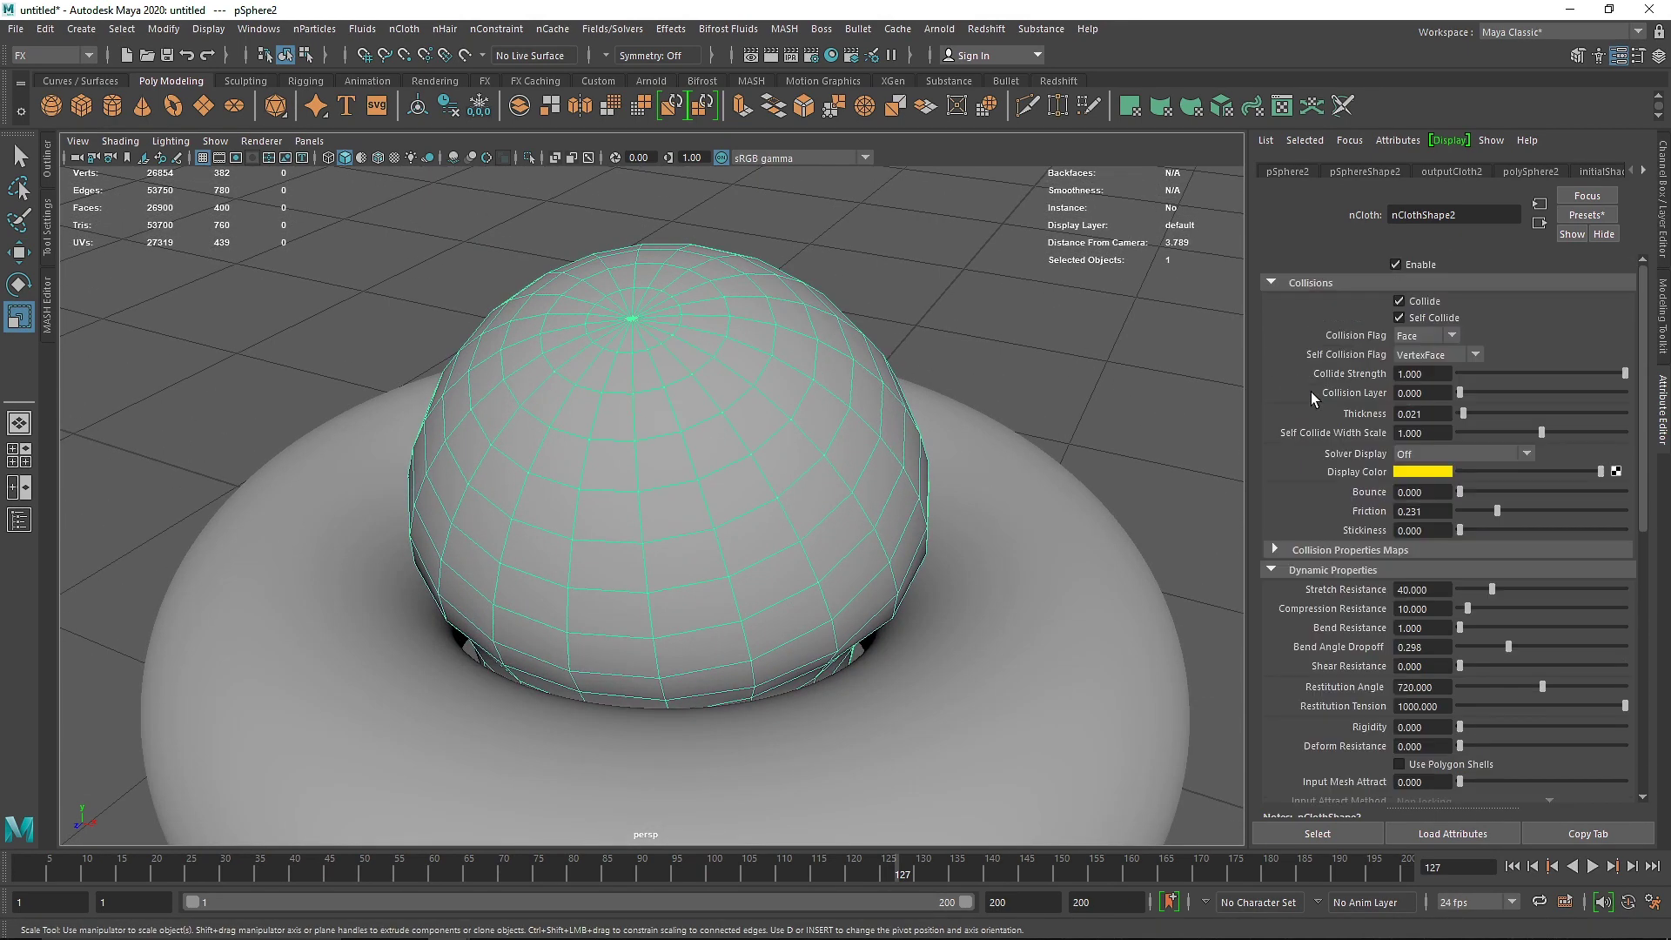
pyautogui.click(1412, 454)
pyautogui.click(1420, 492)
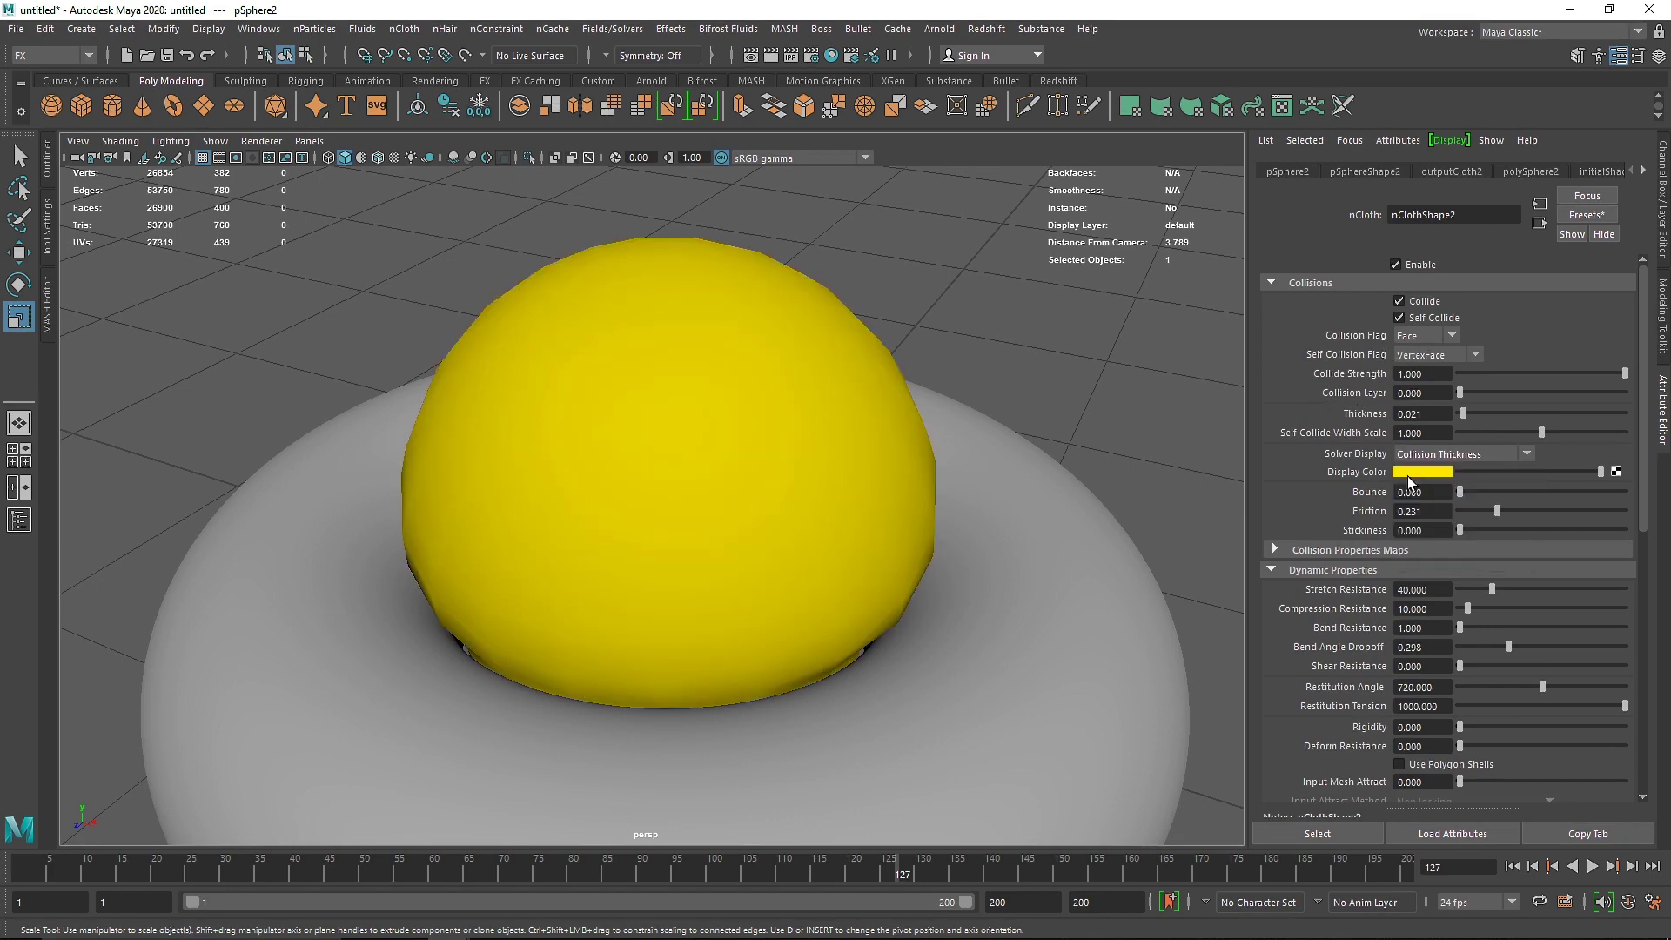
pyautogui.doubleClick(1423, 414)
pyautogui.write('0.010')
pyautogui.press('Return')
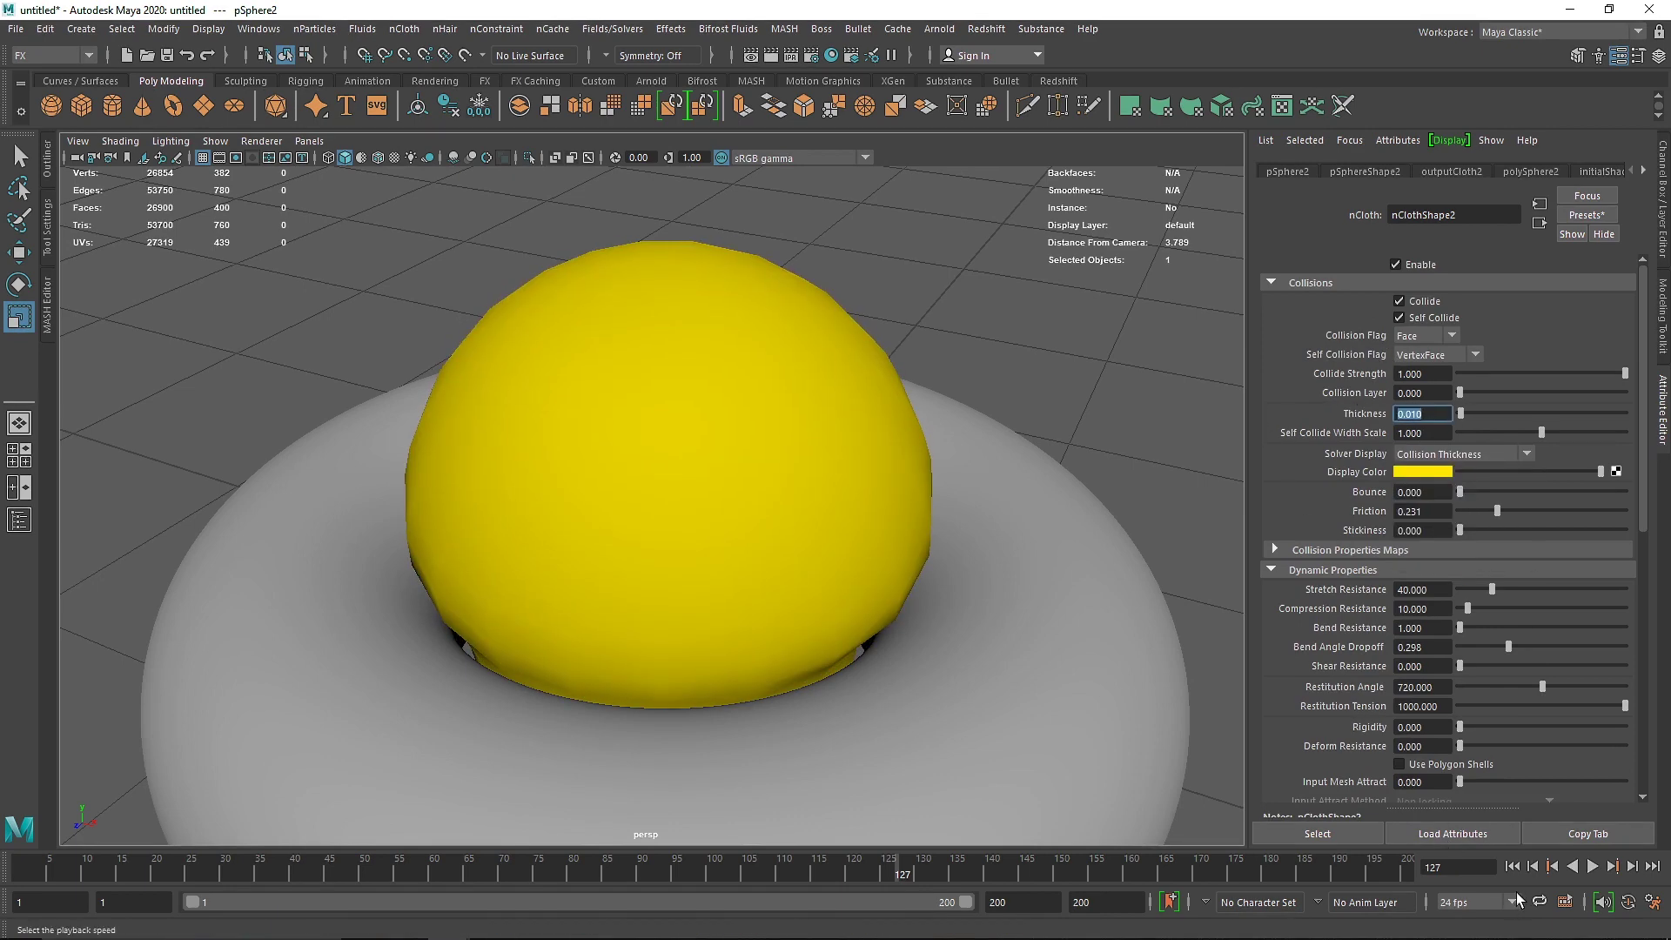
# - Turn the upper sphere's Solver Display off and replay the simulation from the first frame
pyautogui.click(1512, 867)
pyautogui.scroll(-10, 1008, 564)
pyautogui.click(1419, 456)
pyautogui.click(1419, 476)
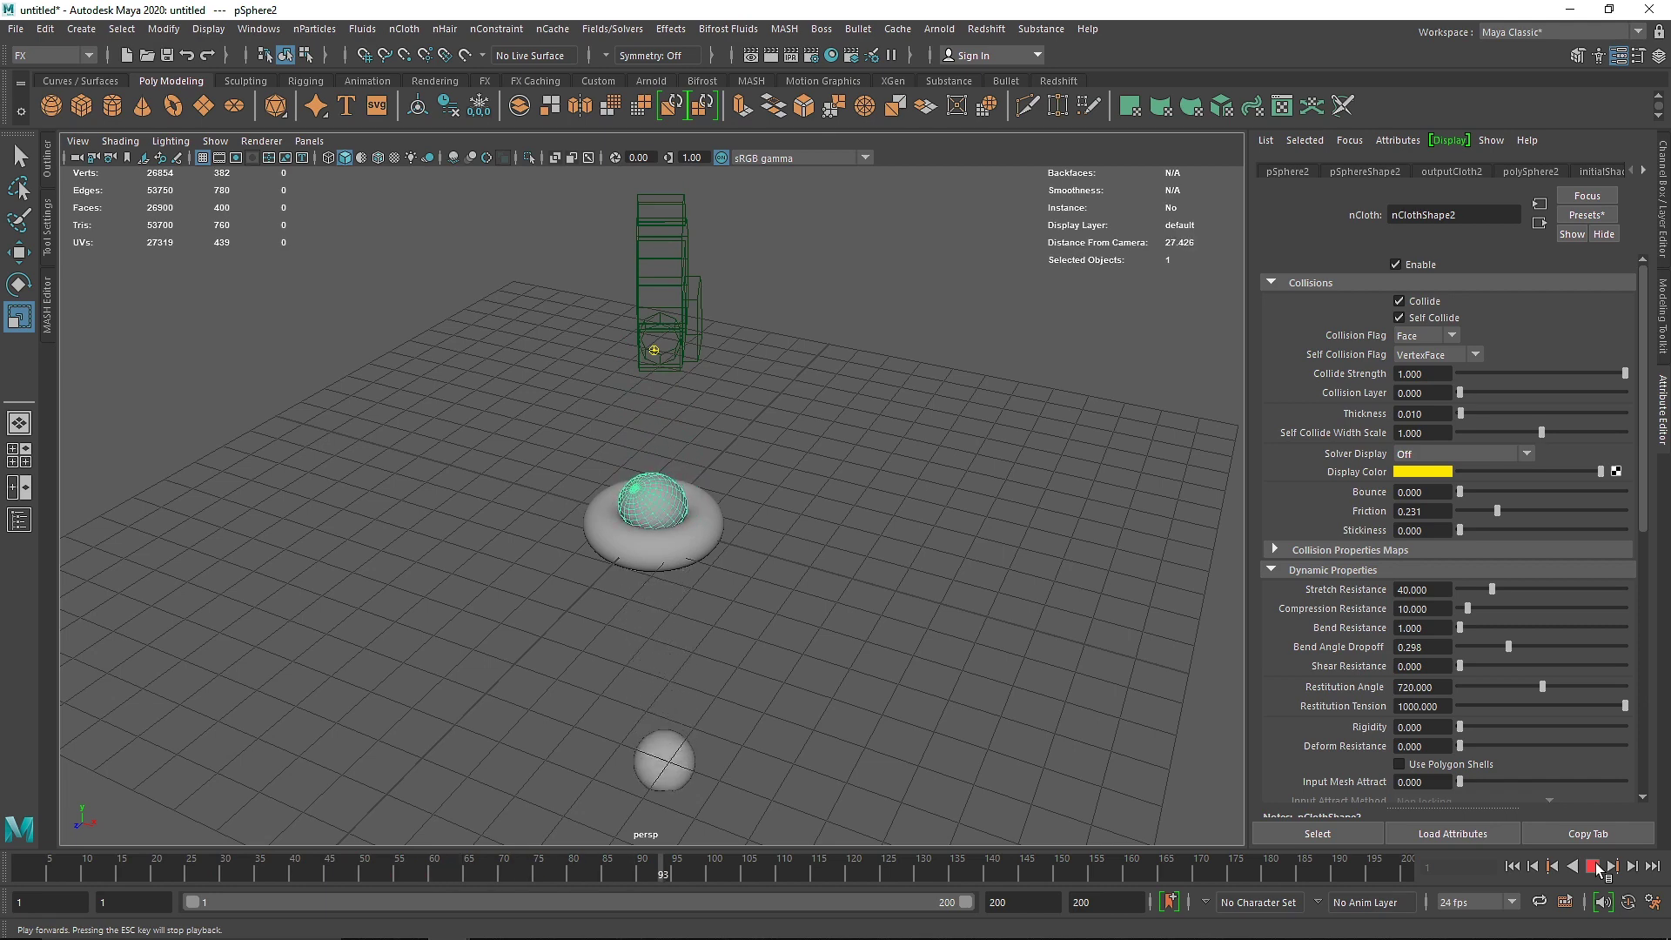
pyautogui.click(1595, 866)
pyautogui.scroll(5, 619, 467)
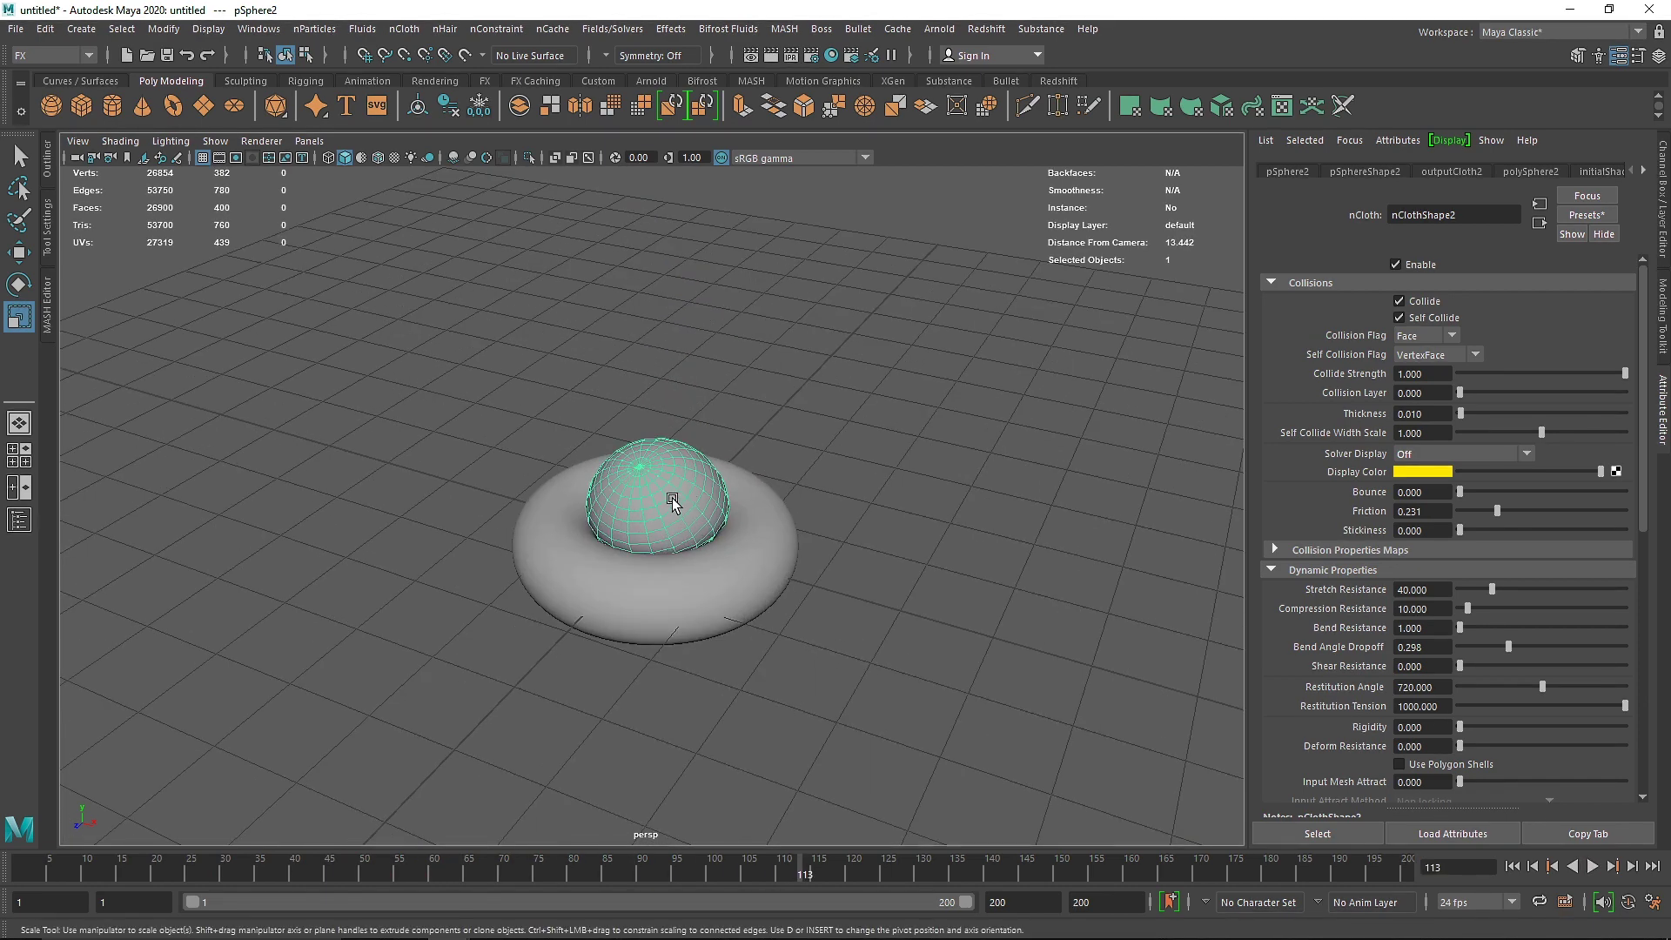
# - Try scaling the upper sphere down uniformly to about 0.812 at the first frame and replay the simulation
pyautogui.click(1512, 866)
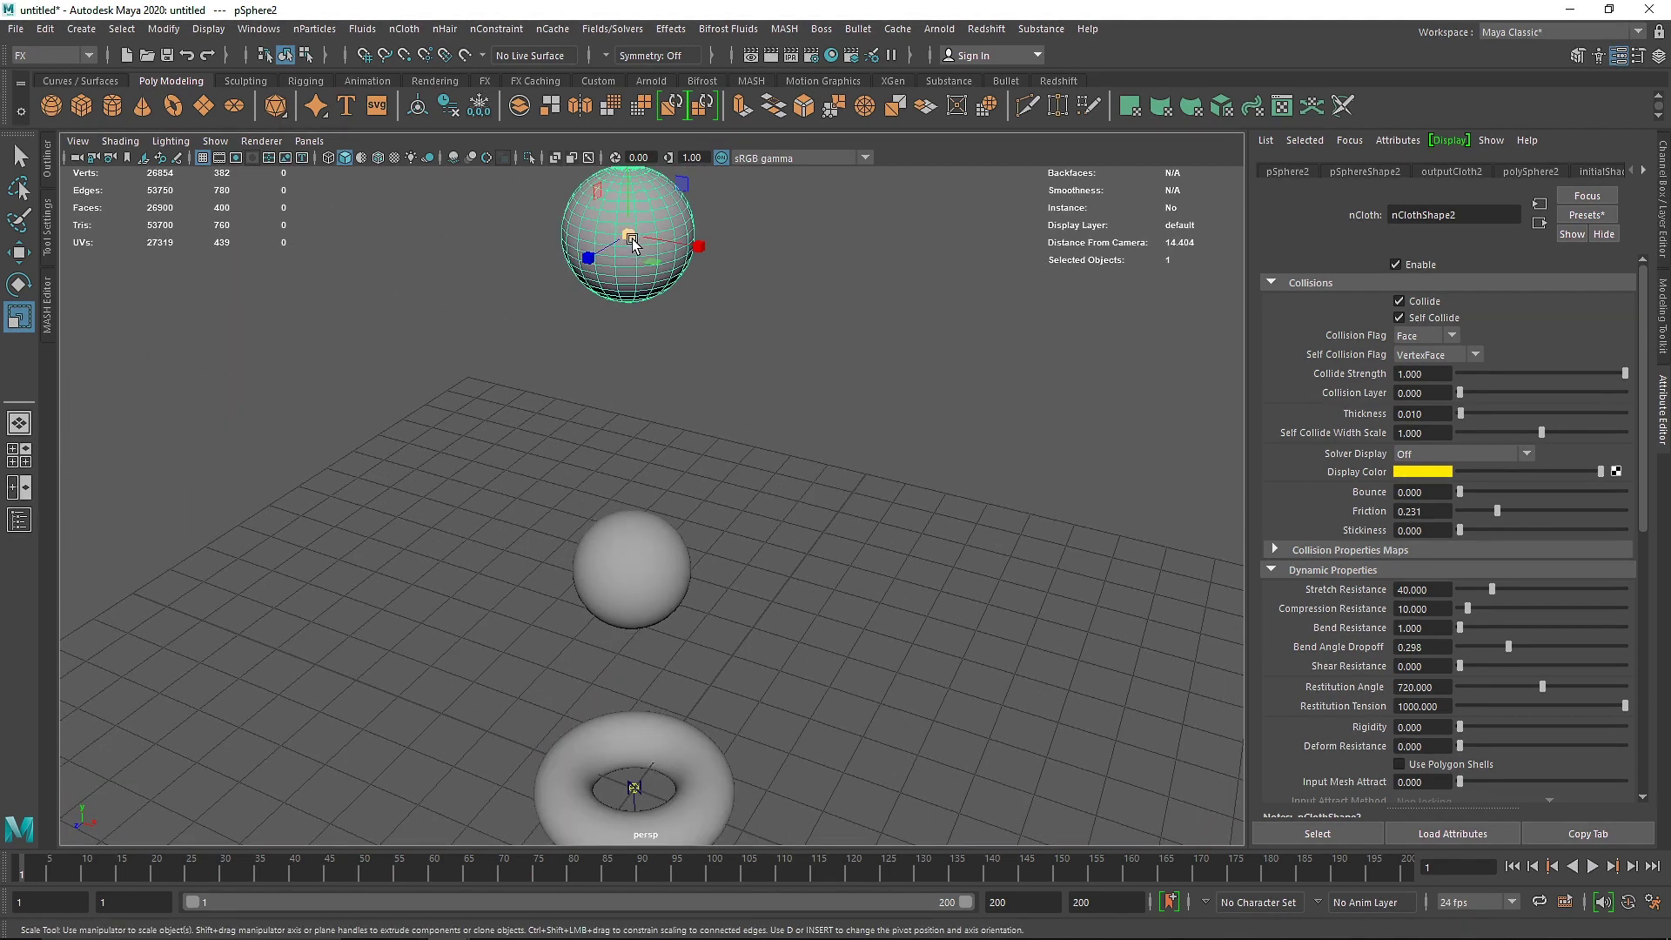
pyautogui.moveTo(628, 235); pyautogui.dragTo(629, 239)
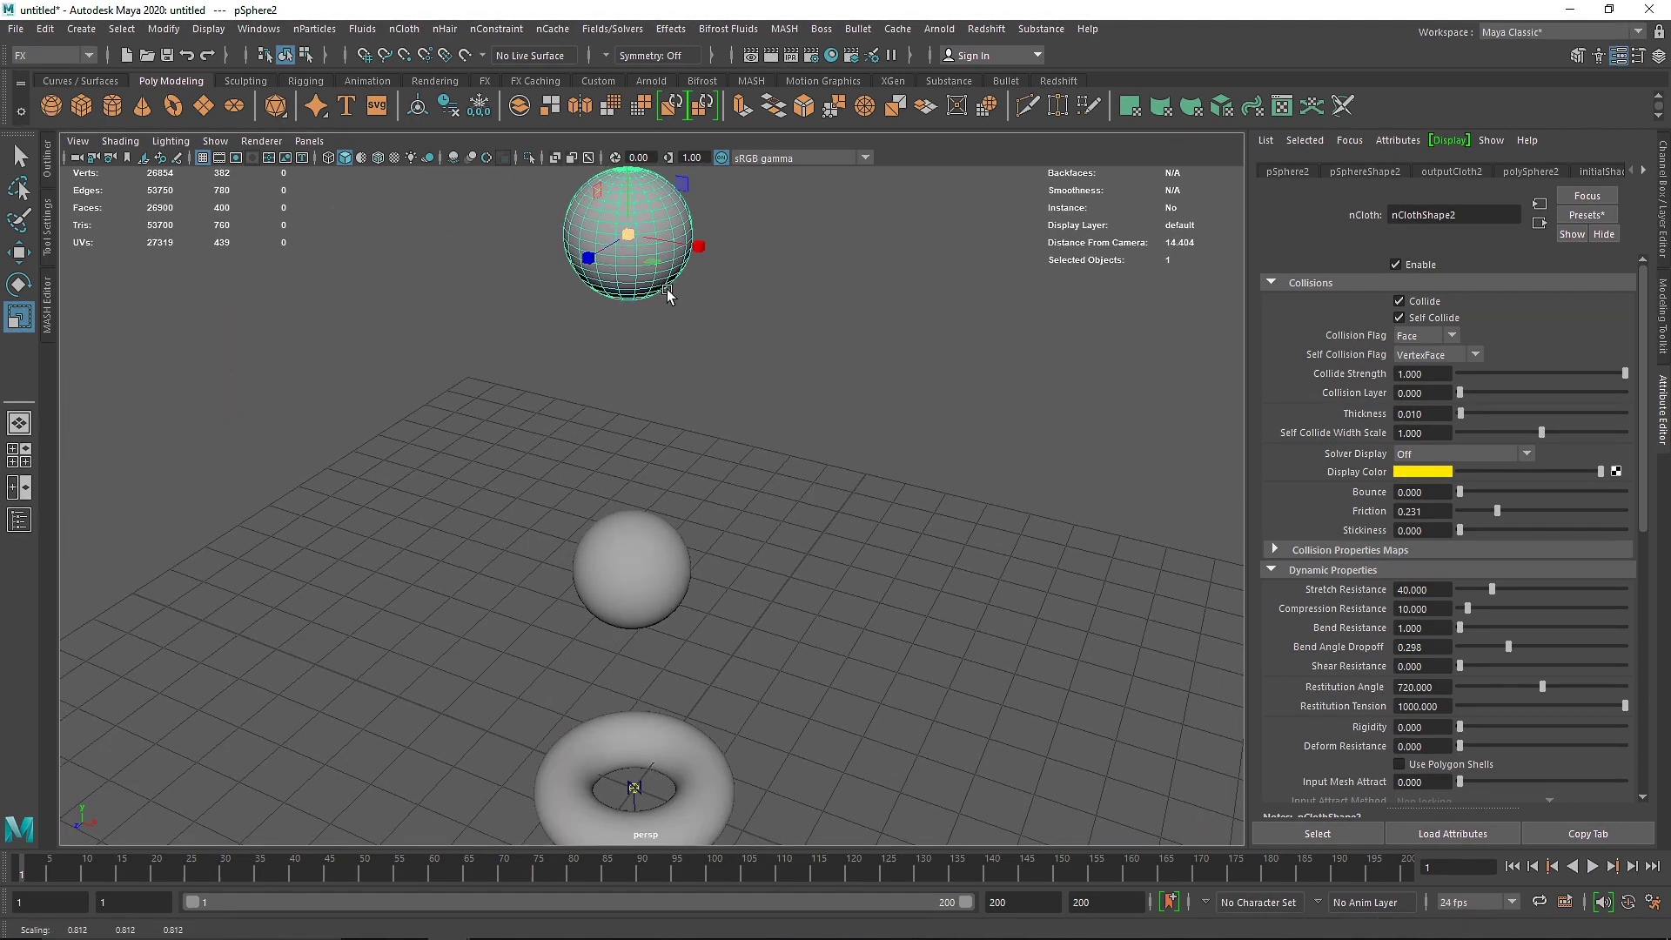
pyautogui.click(1592, 866)
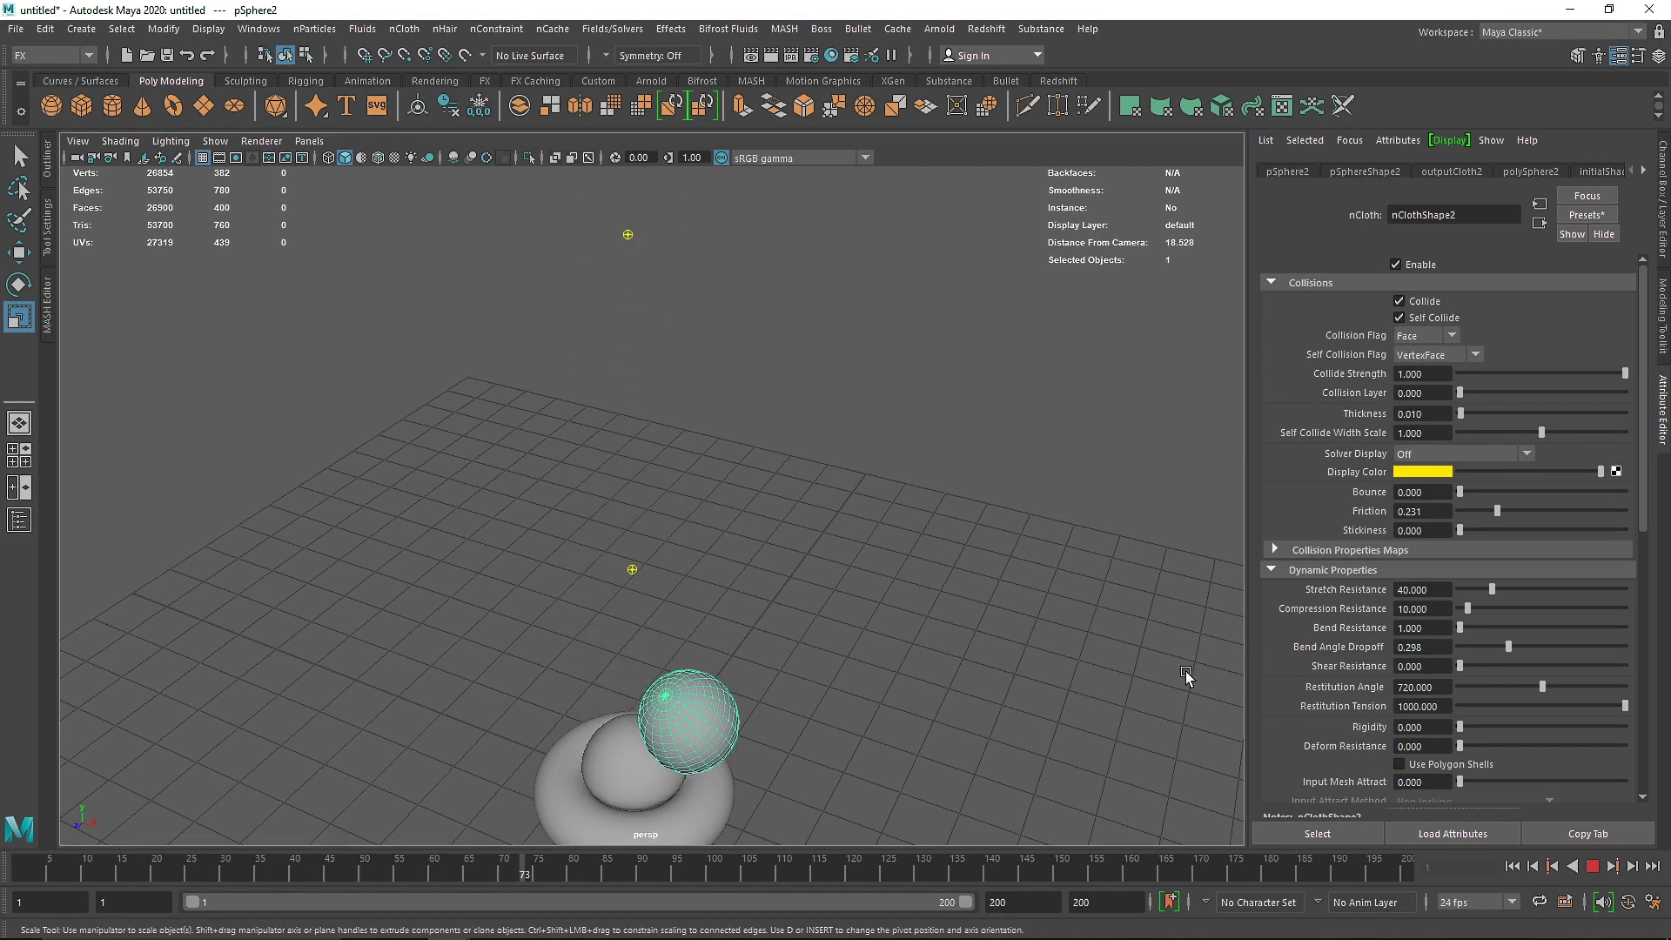
pyautogui.click(1515, 869)
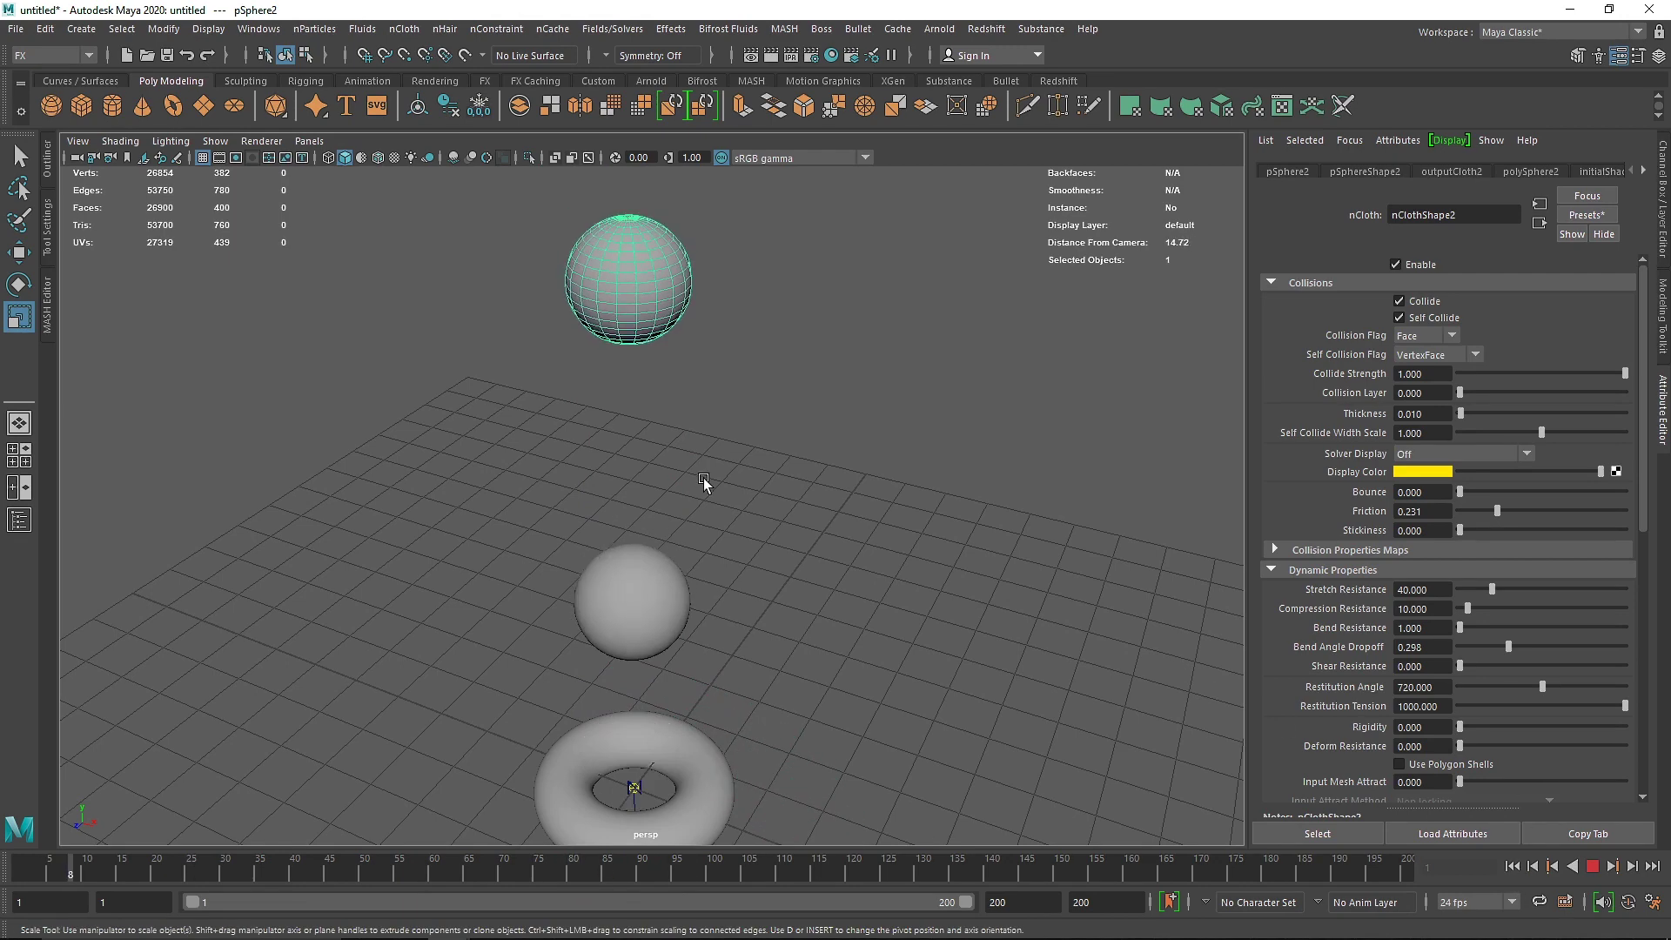
pyautogui.click(1609, 868)
pyautogui.click(721, 597)
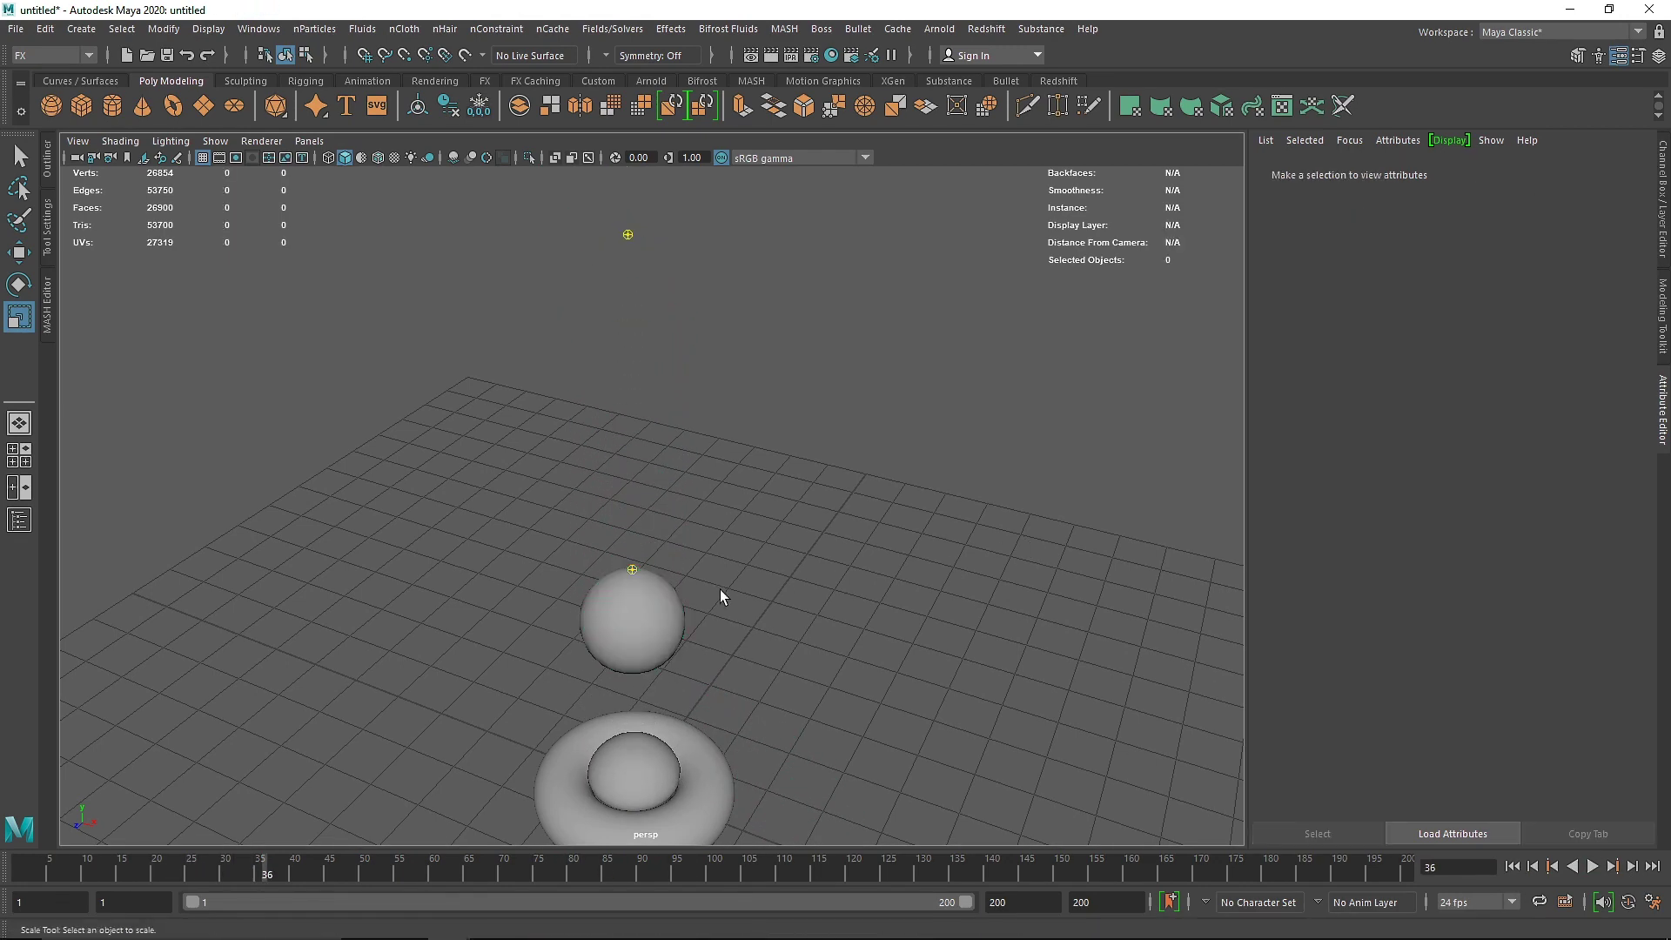
# - Enlarge the upper sphere slightly at the first frame, replay the simulation, and inspect where it rests on the torus
pyautogui.click(1513, 867)
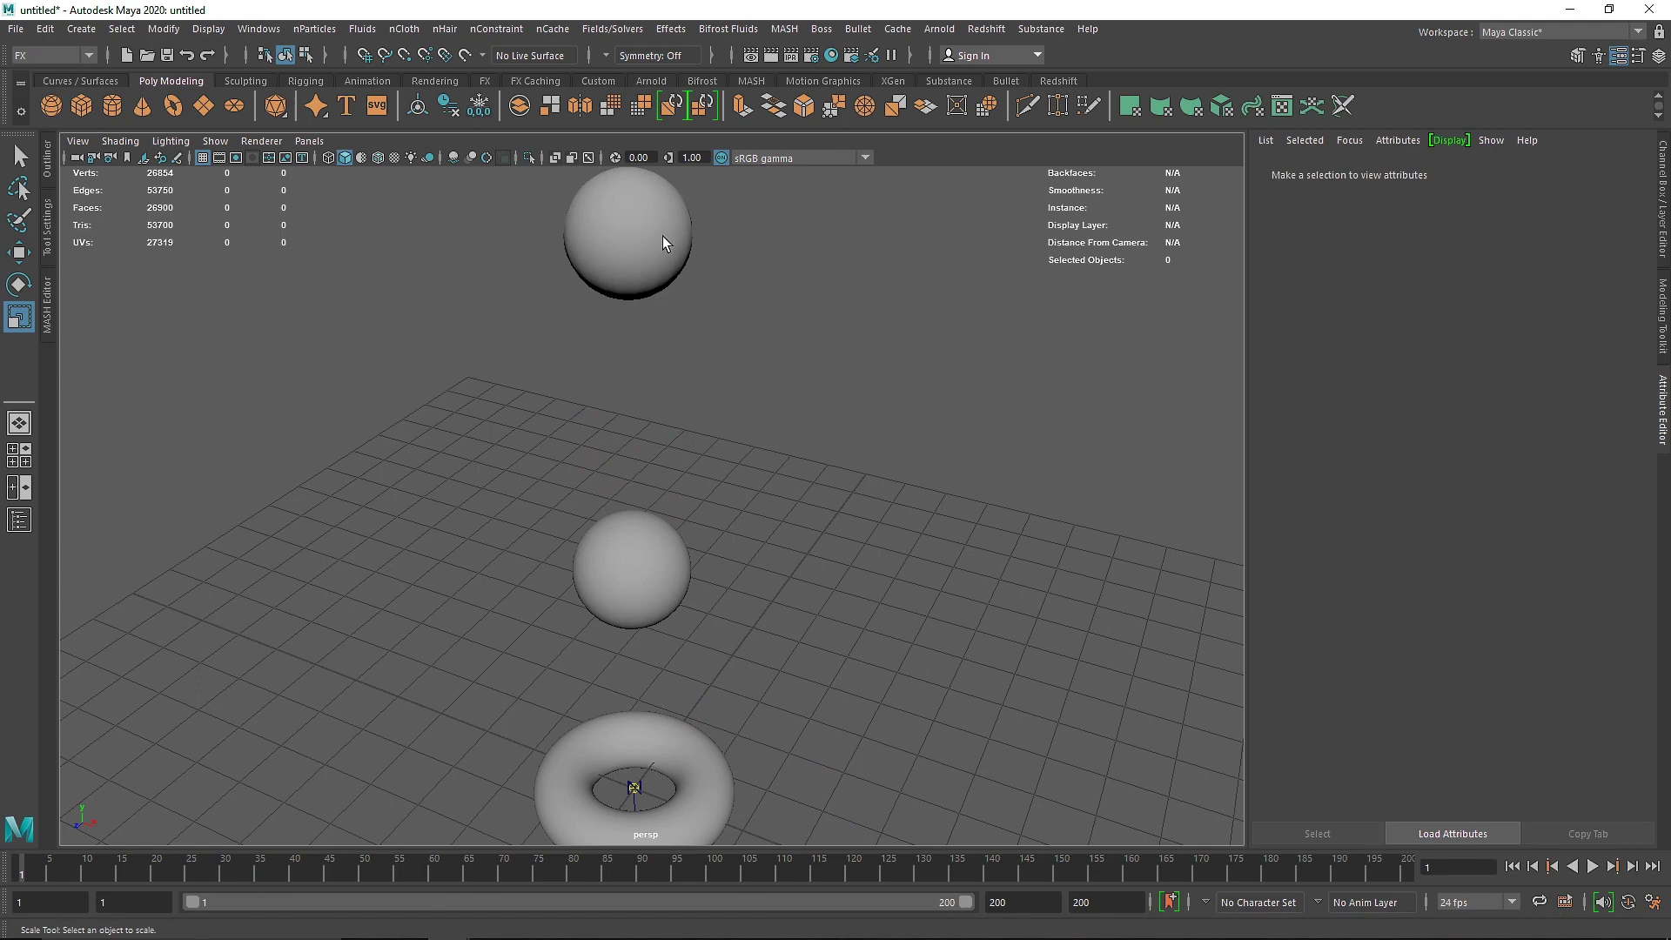
pyautogui.click(633, 237)
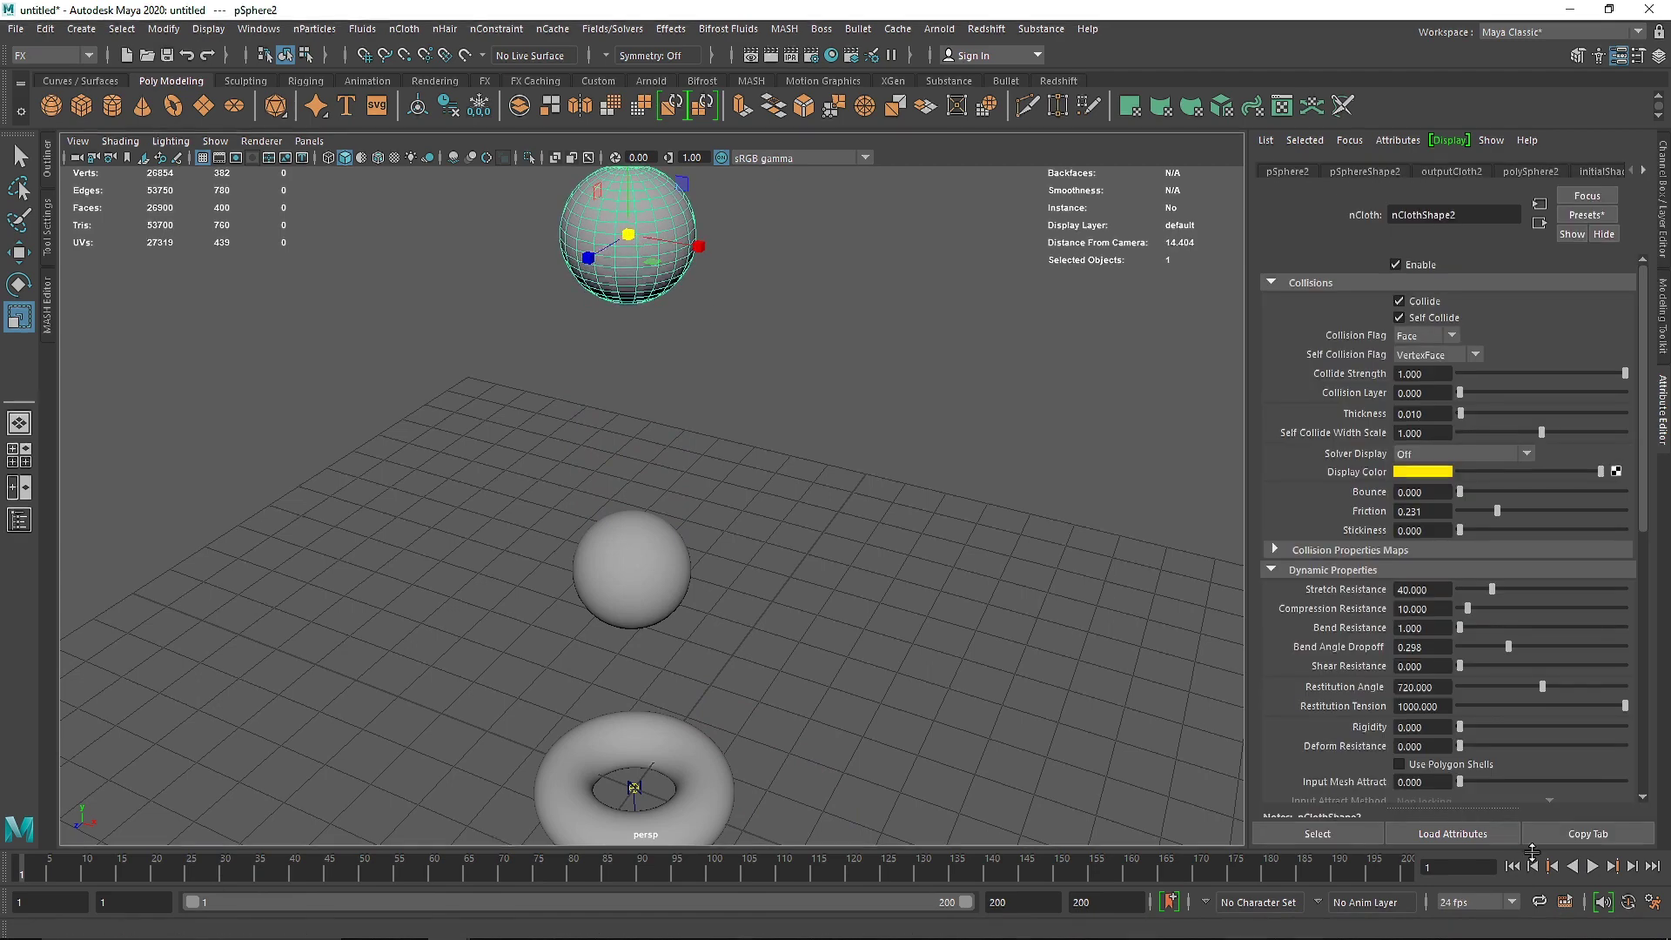
pyautogui.click(1592, 867)
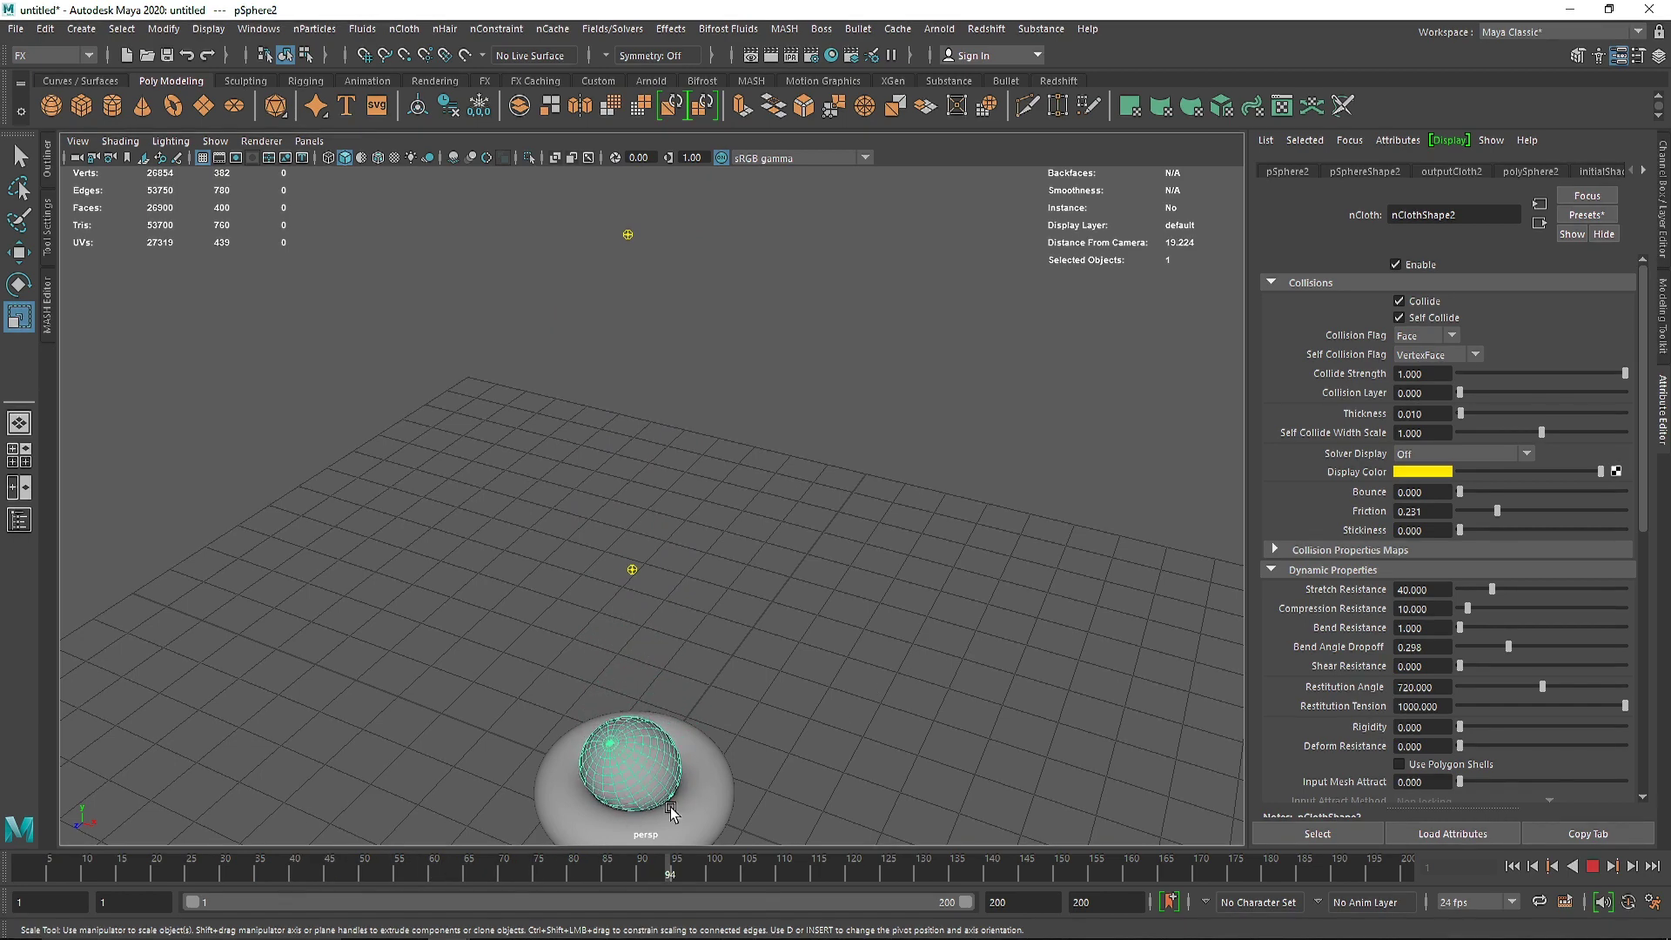
pyautogui.click(1593, 867)
pyautogui.keyDown('alt'); pyautogui.moveTo(666, 735); pyautogui.dragTo(700, 650, button='middle'); pyautogui.keyUp('alt')
pyautogui.scroll(5, 777, 771)
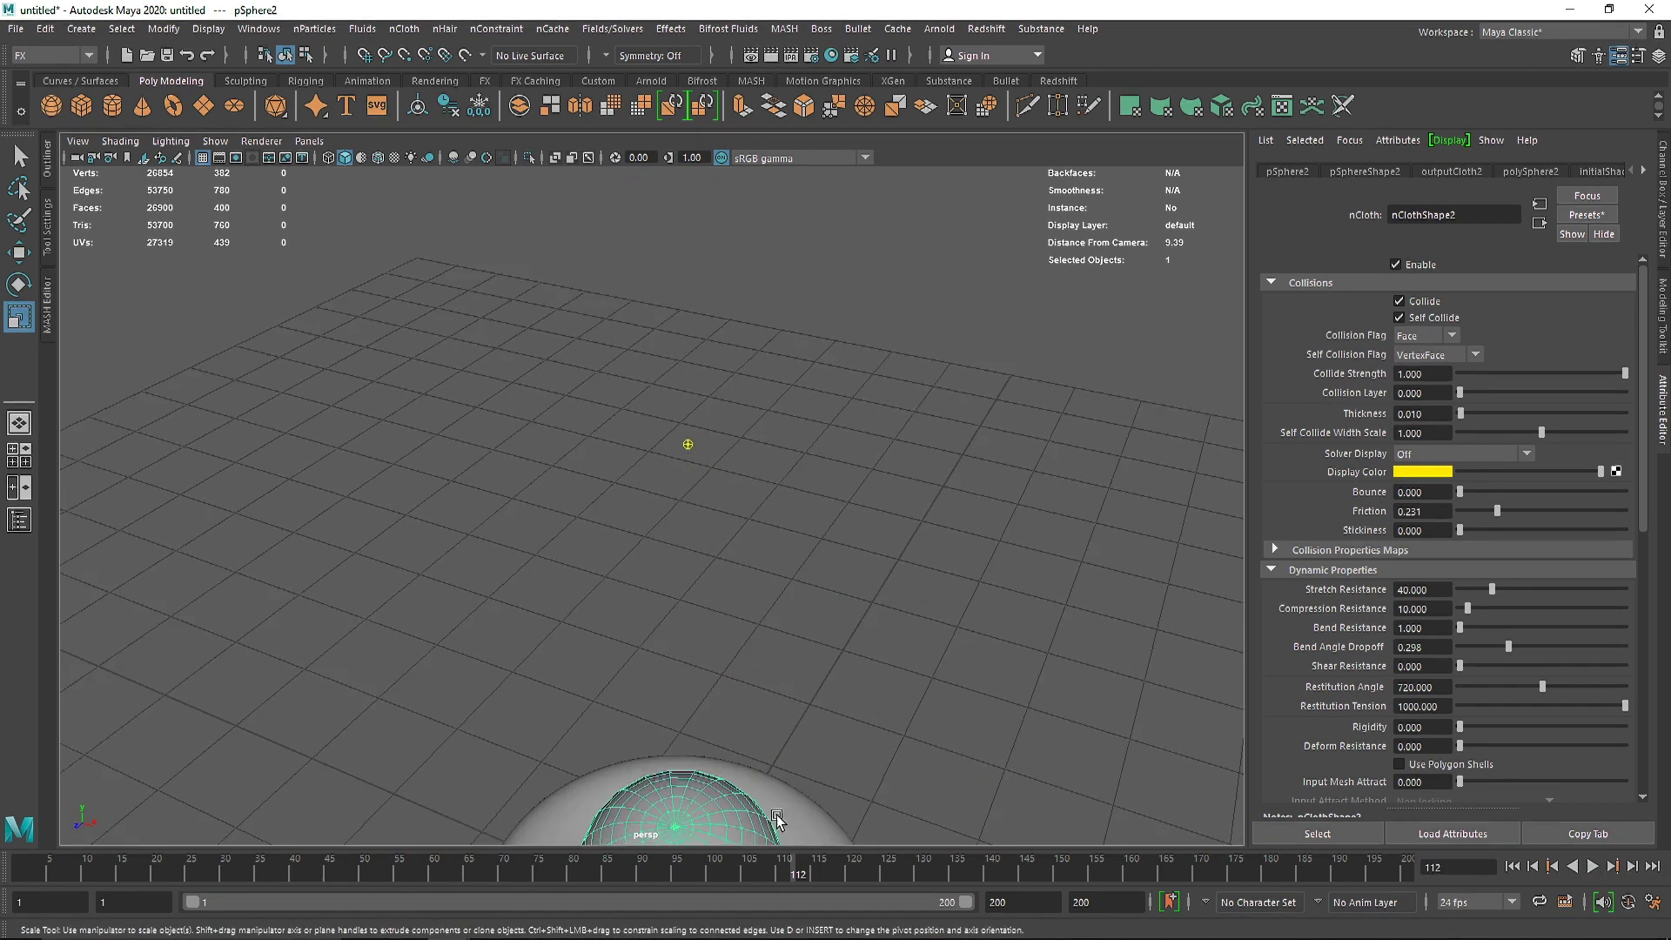
pyautogui.keyDown('alt'); pyautogui.moveTo(779, 819); pyautogui.dragTo(789, 537, button='middle'); pyautogui.keyUp('alt')
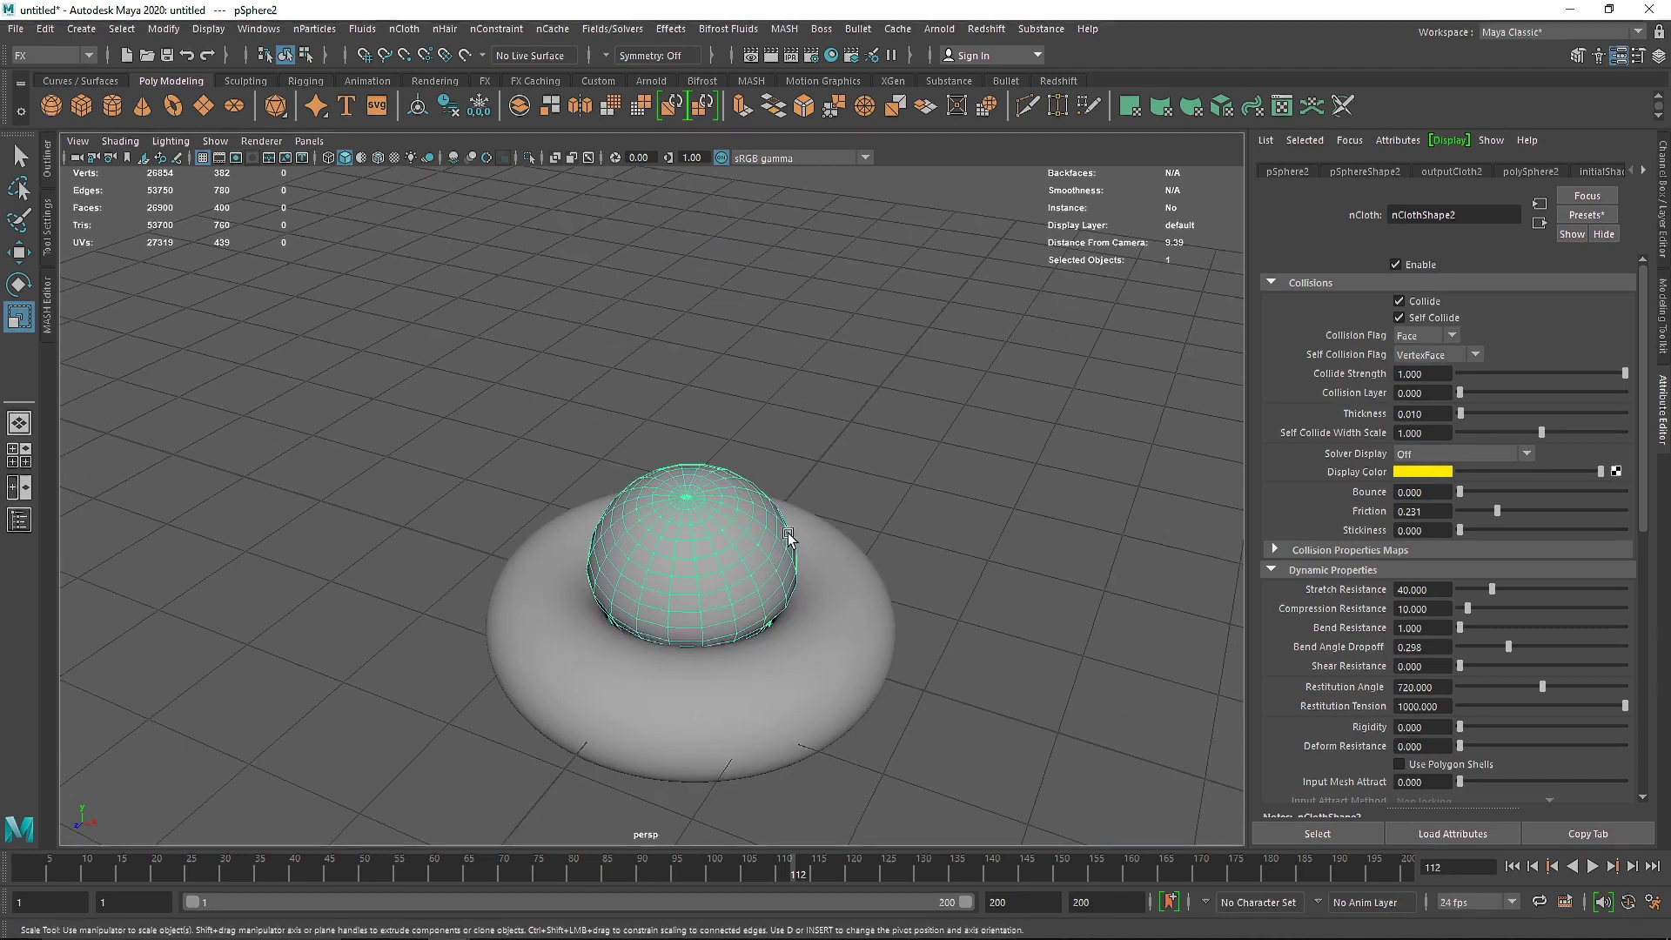
# - Try a Stretch Resistance of 25 on the upper sphere and replay the simulation from the first frame
pyautogui.click(1386, 588)
pyautogui.write('25')
pyautogui.press('Return')
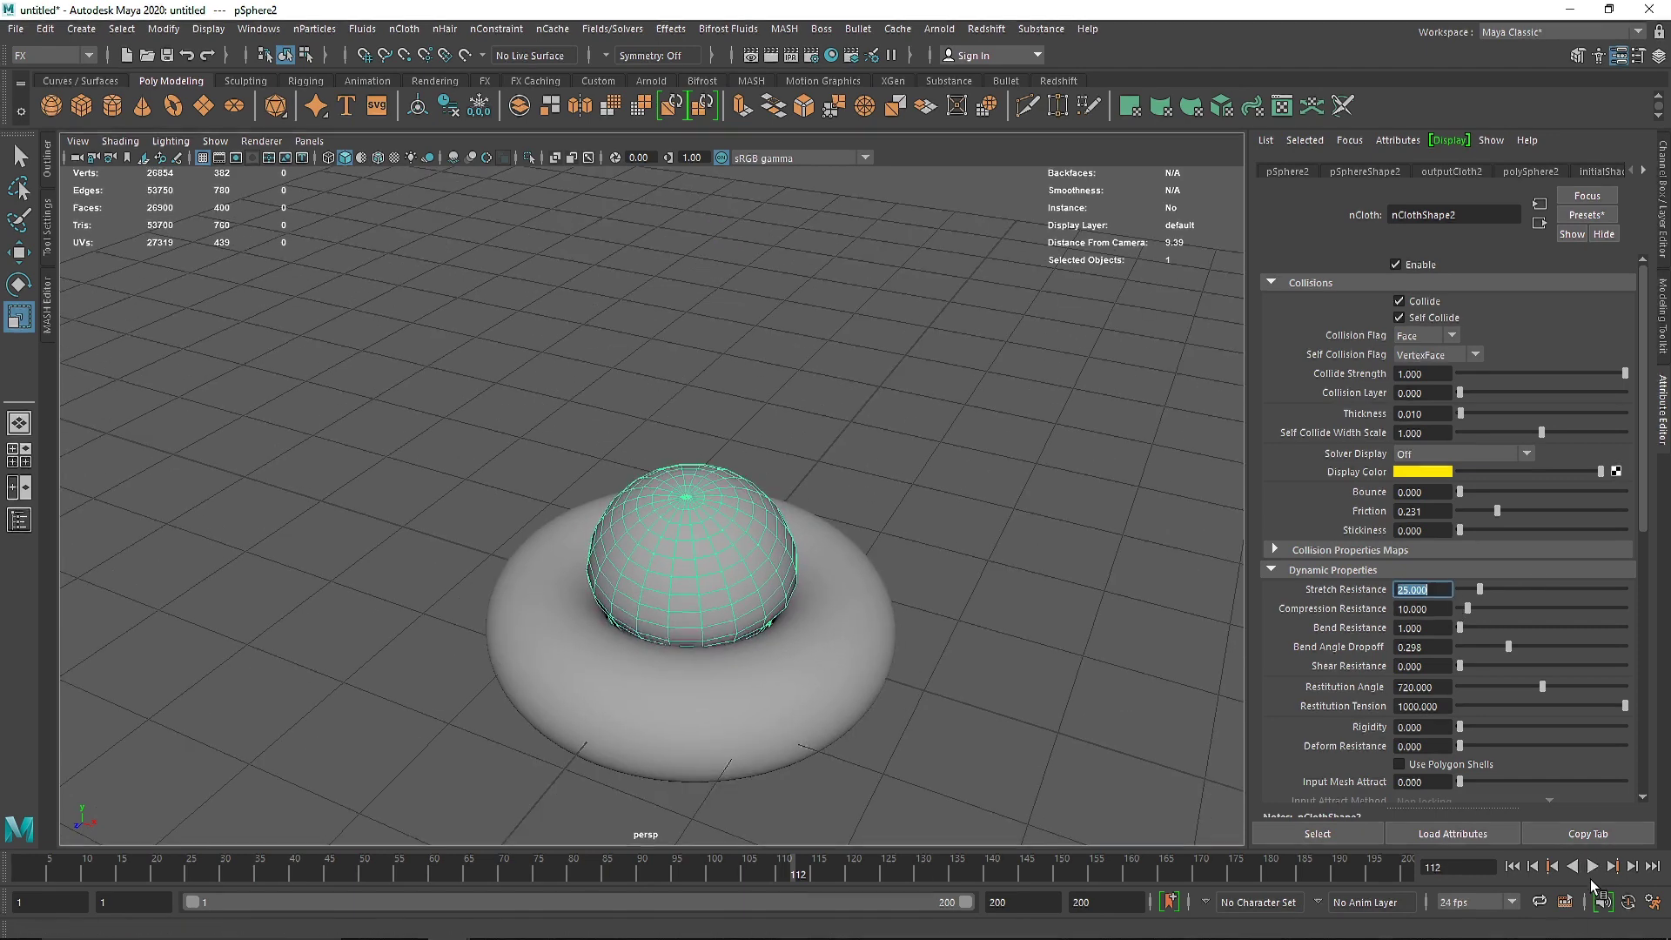
pyautogui.click(1512, 867)
pyautogui.click(1593, 868)
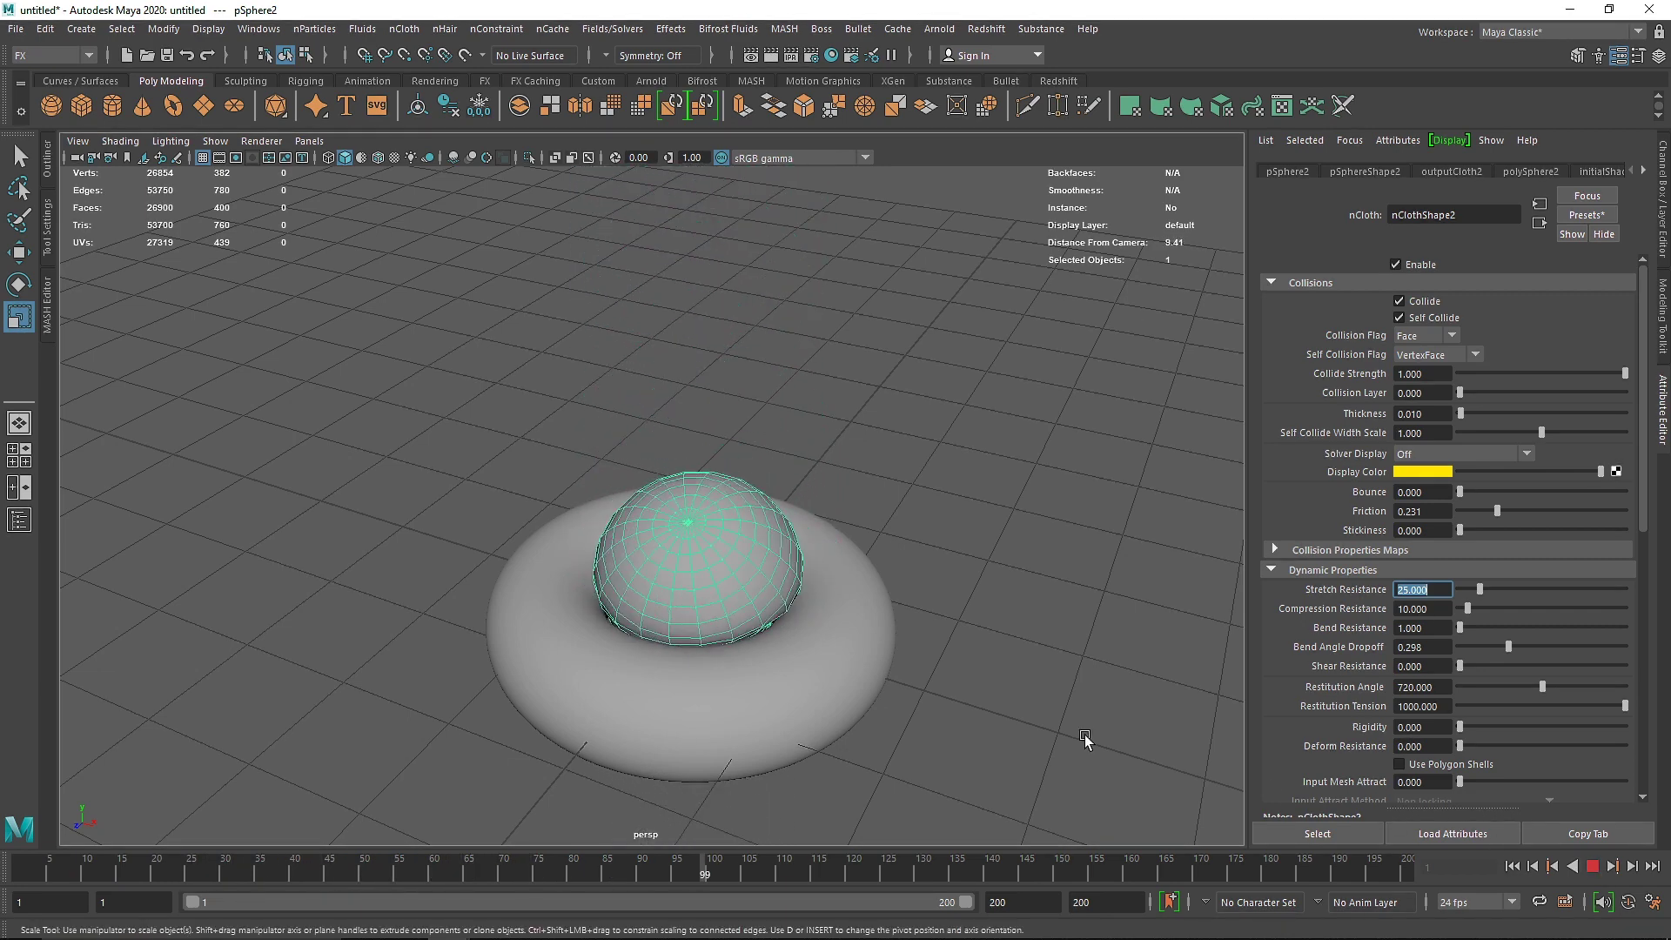
# - Lower the upper sphere's Stretch Resistance to 20 and then 15, replaying the simulation from the first frame each time
pyautogui.press('Return')
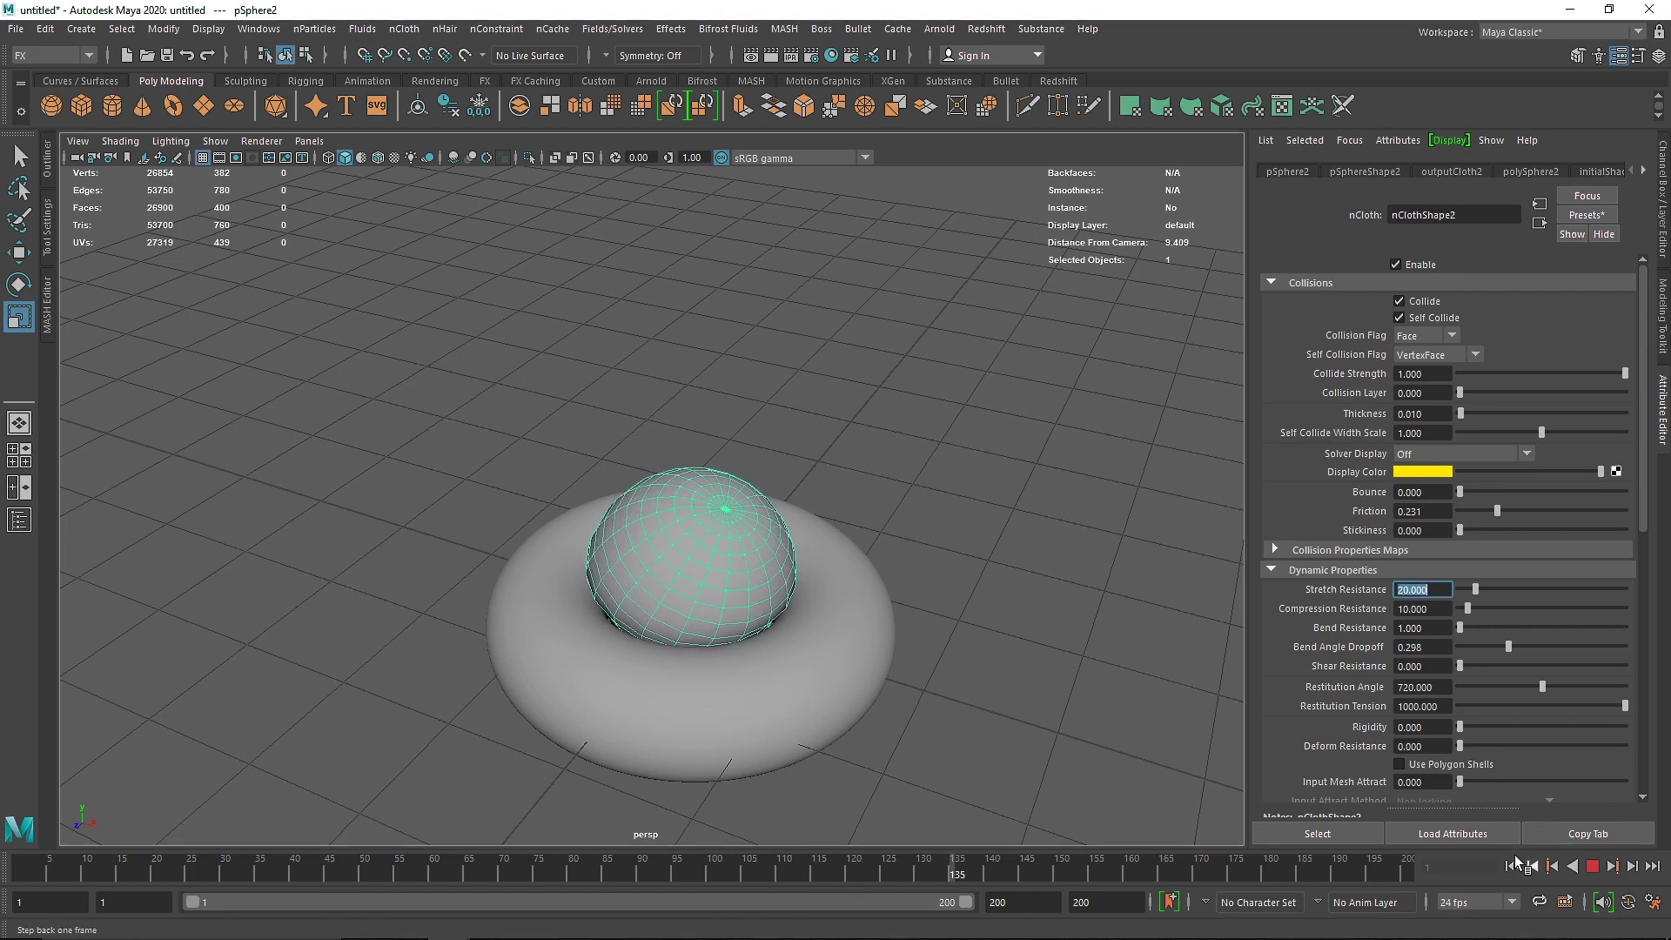
pyautogui.click(1512, 866)
pyautogui.keyDown('alt'); pyautogui.moveTo(1137, 721); pyautogui.dragTo(912, 636, button='right'); pyautogui.keyUp('alt')
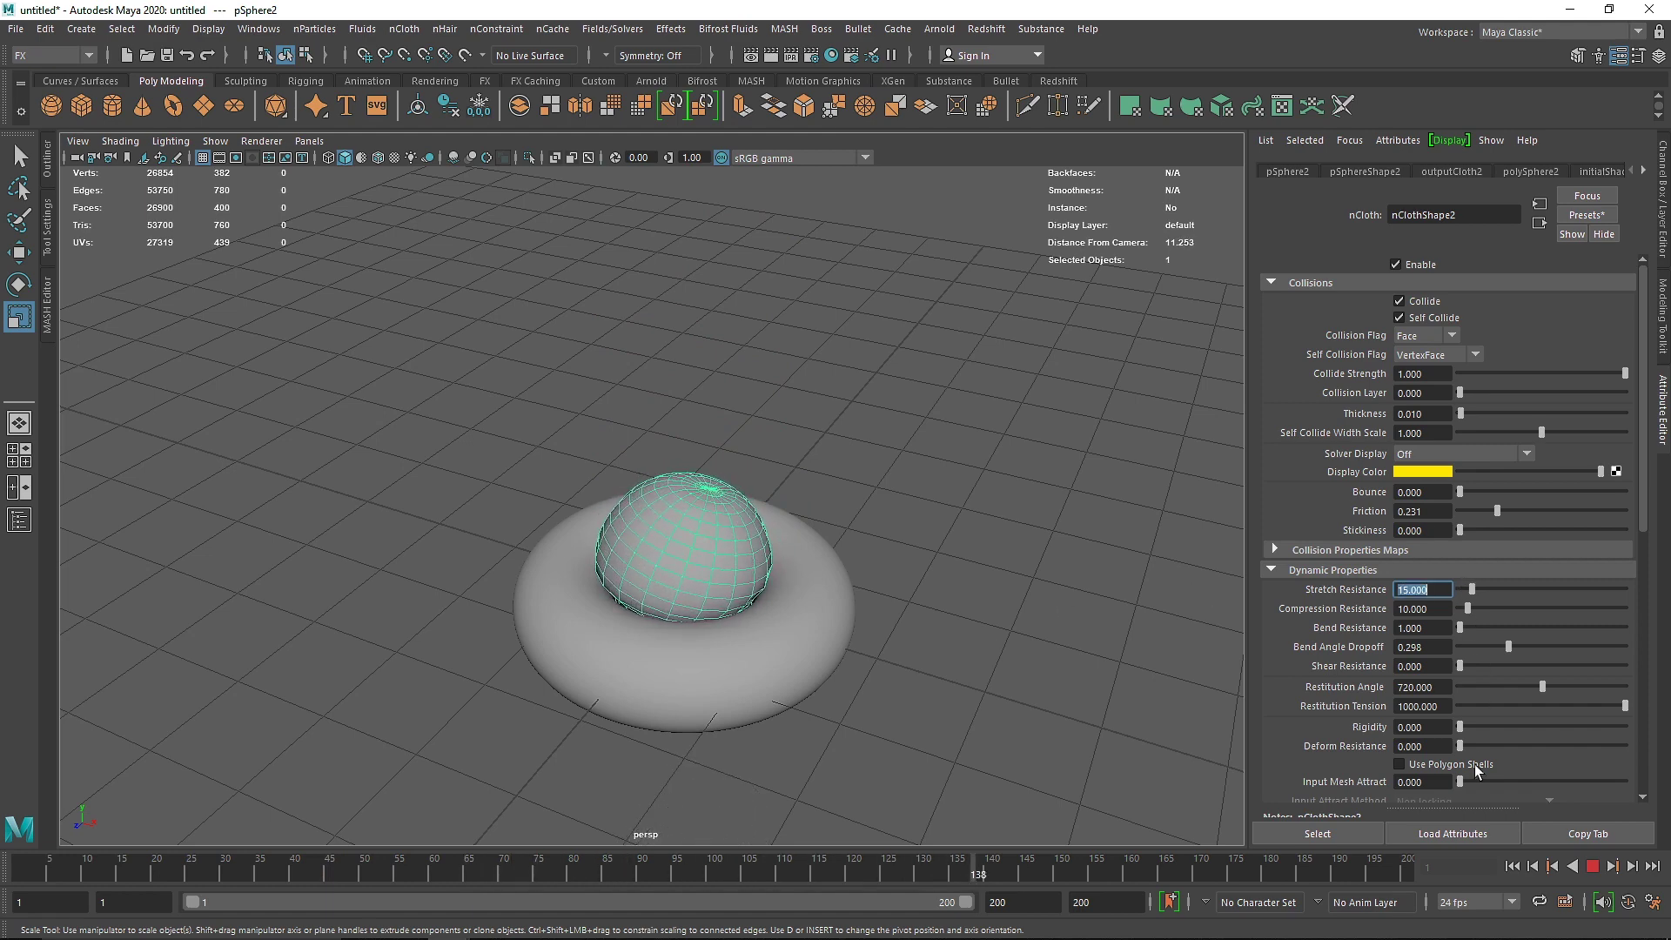
pyautogui.click(1593, 868)
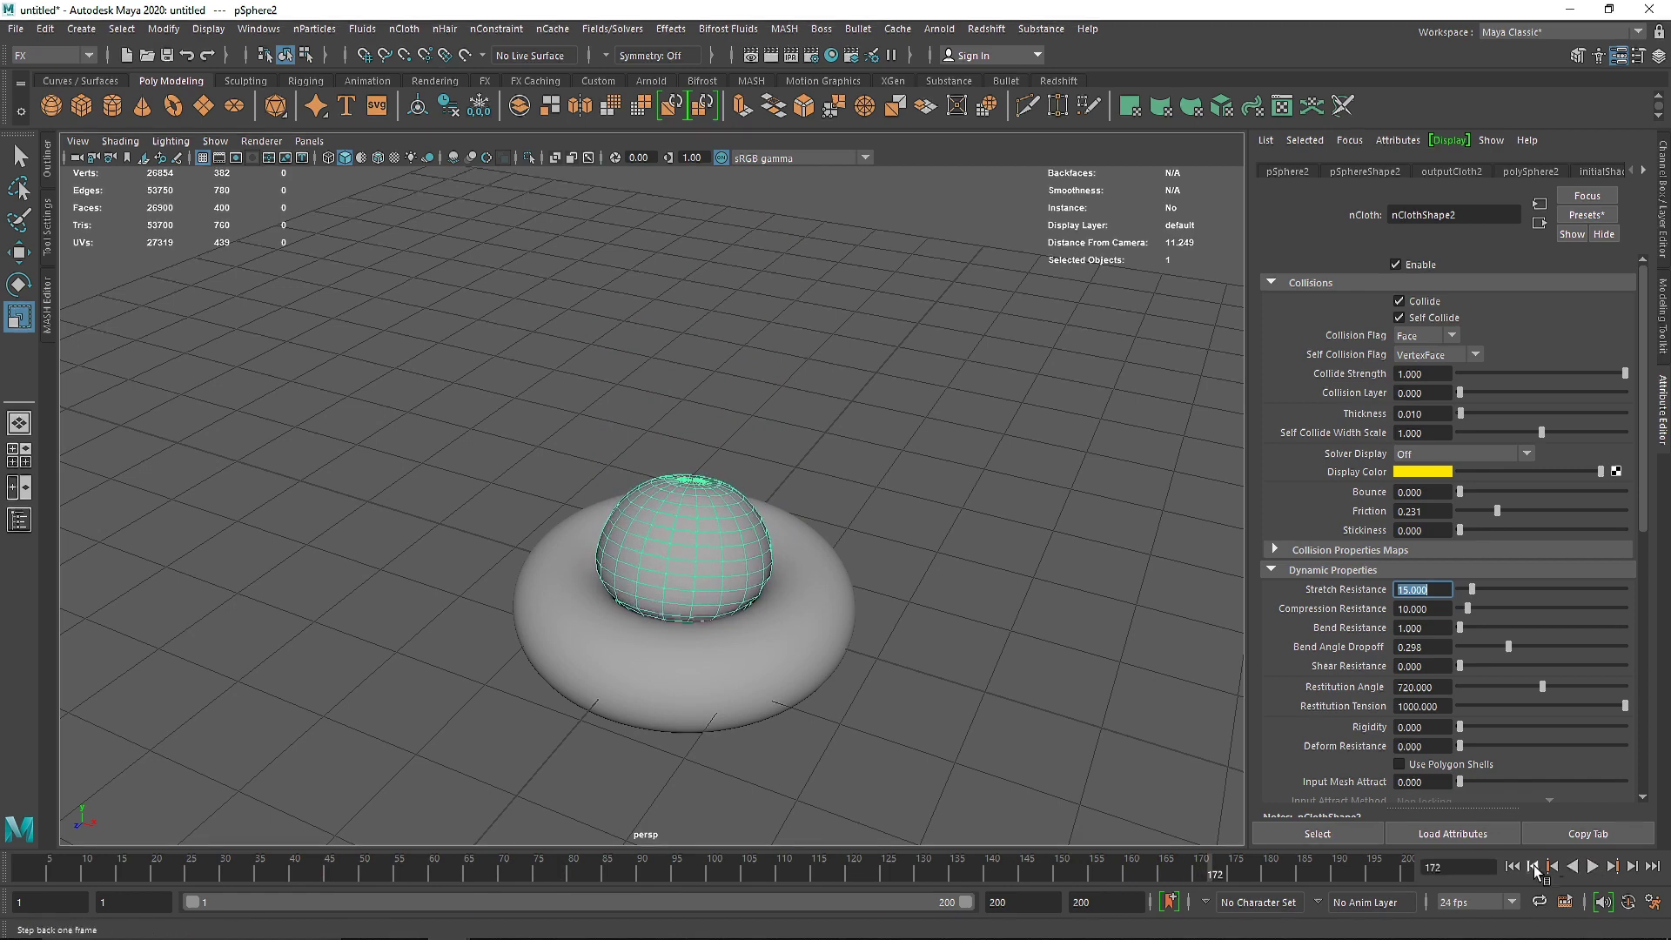
# - Try a Compression Resistance of 8 on the upper sphere and replay the simulation from the first frame
pyautogui.click(1513, 869)
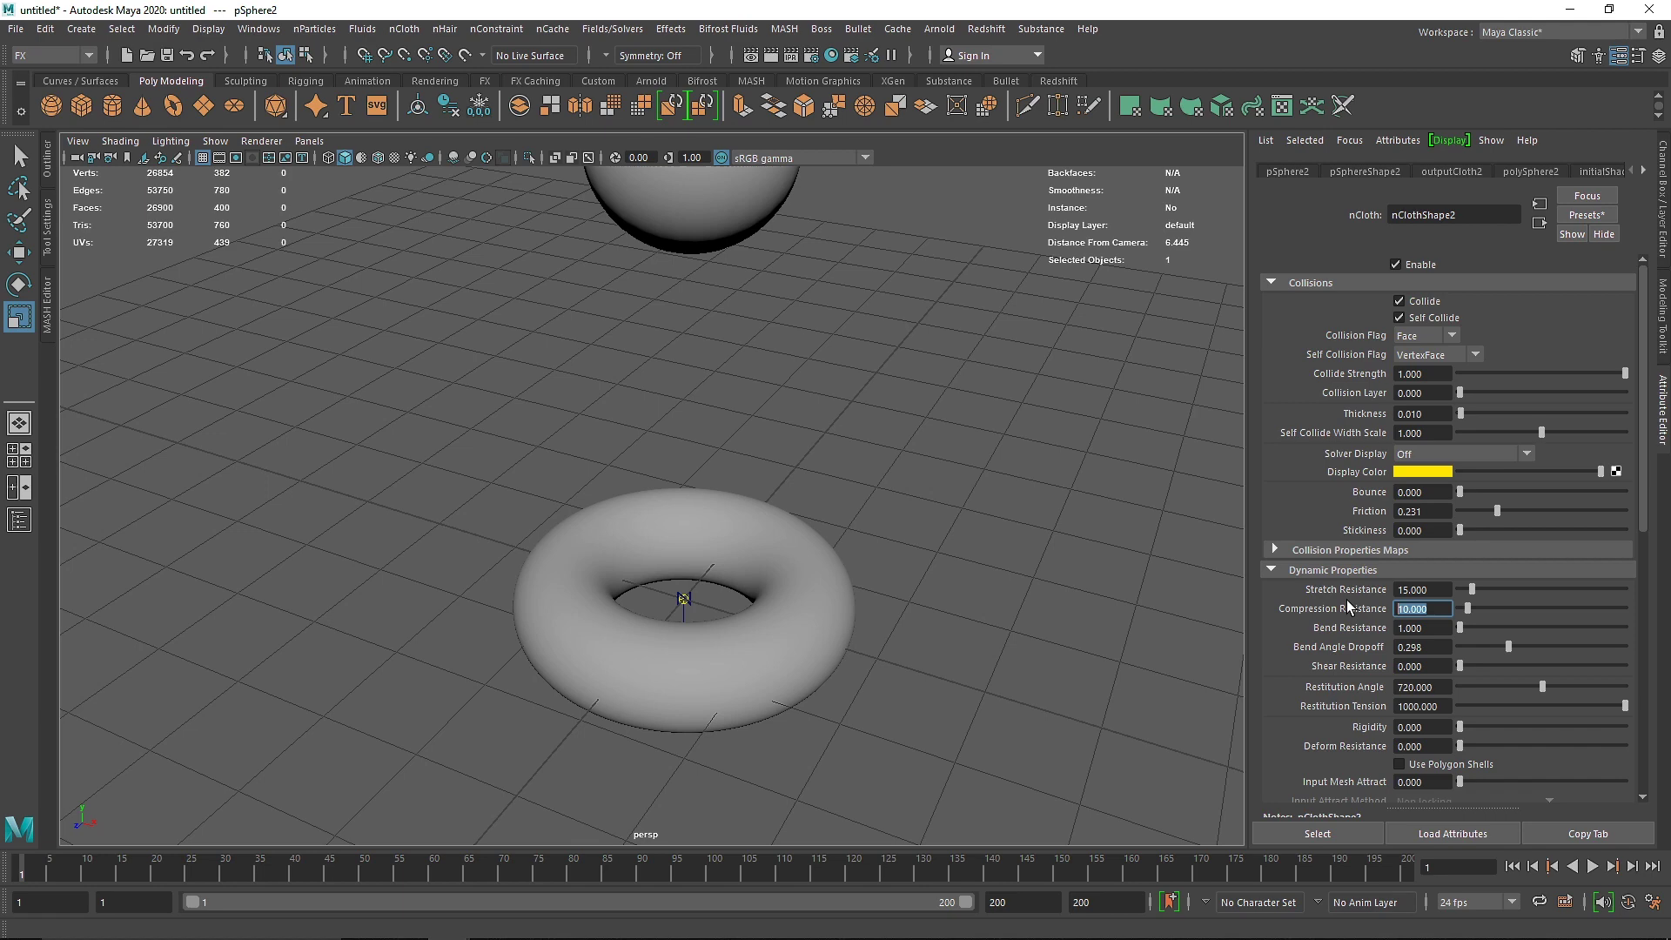
pyautogui.write('8')
pyautogui.press('Return')
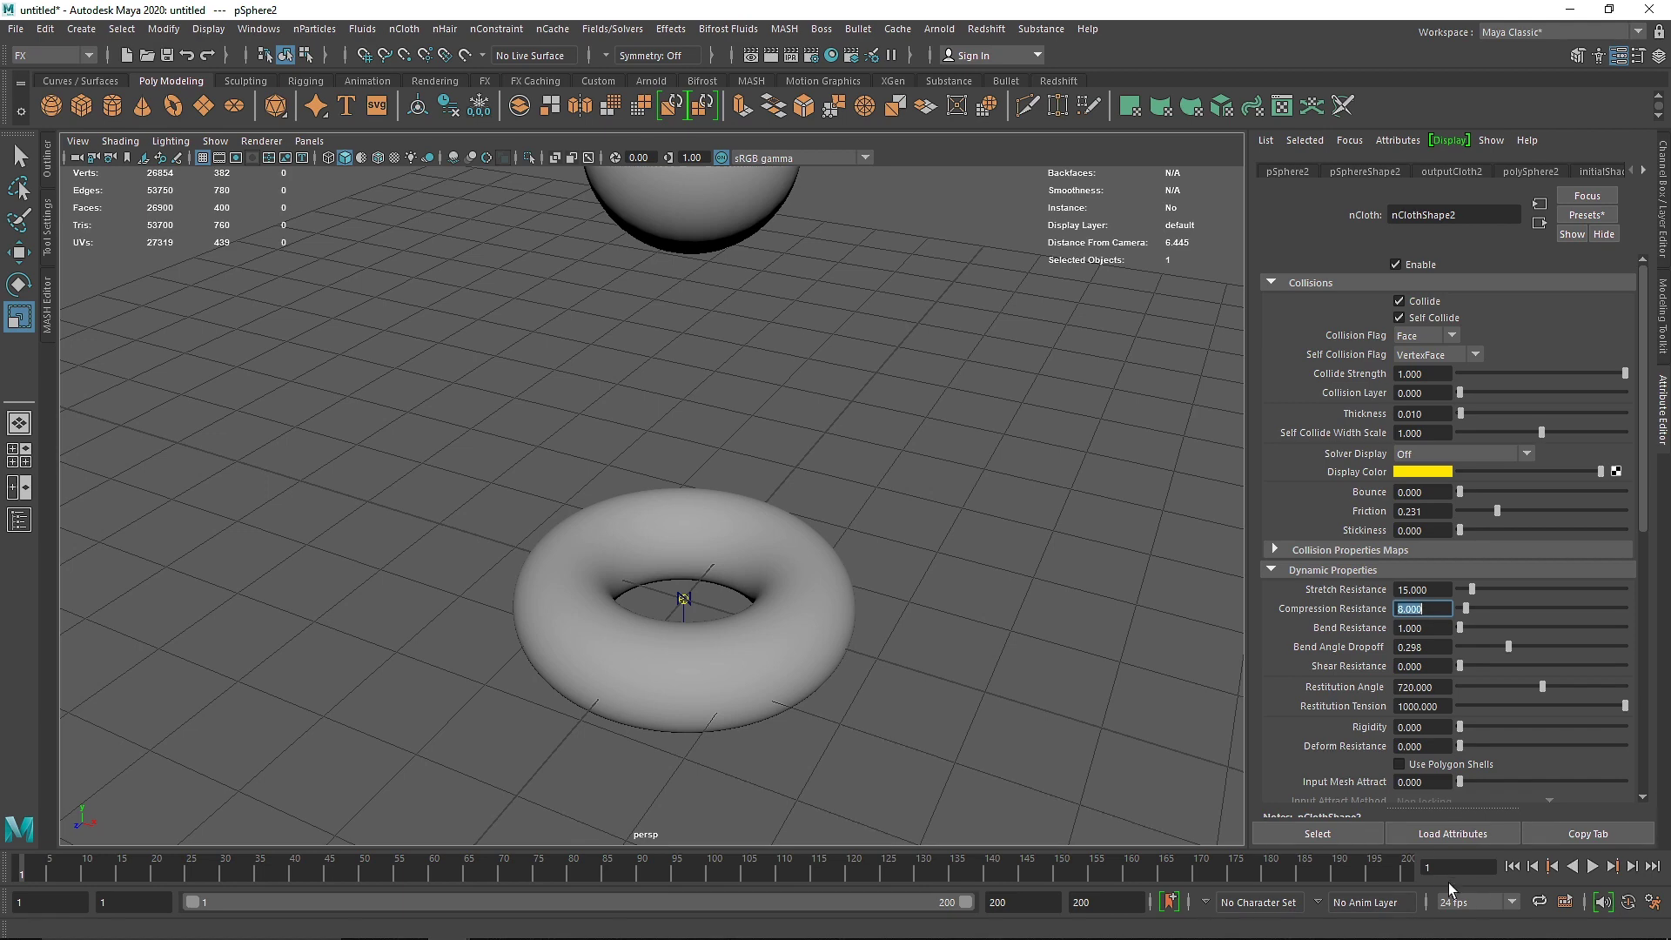
pyautogui.click(1582, 868)
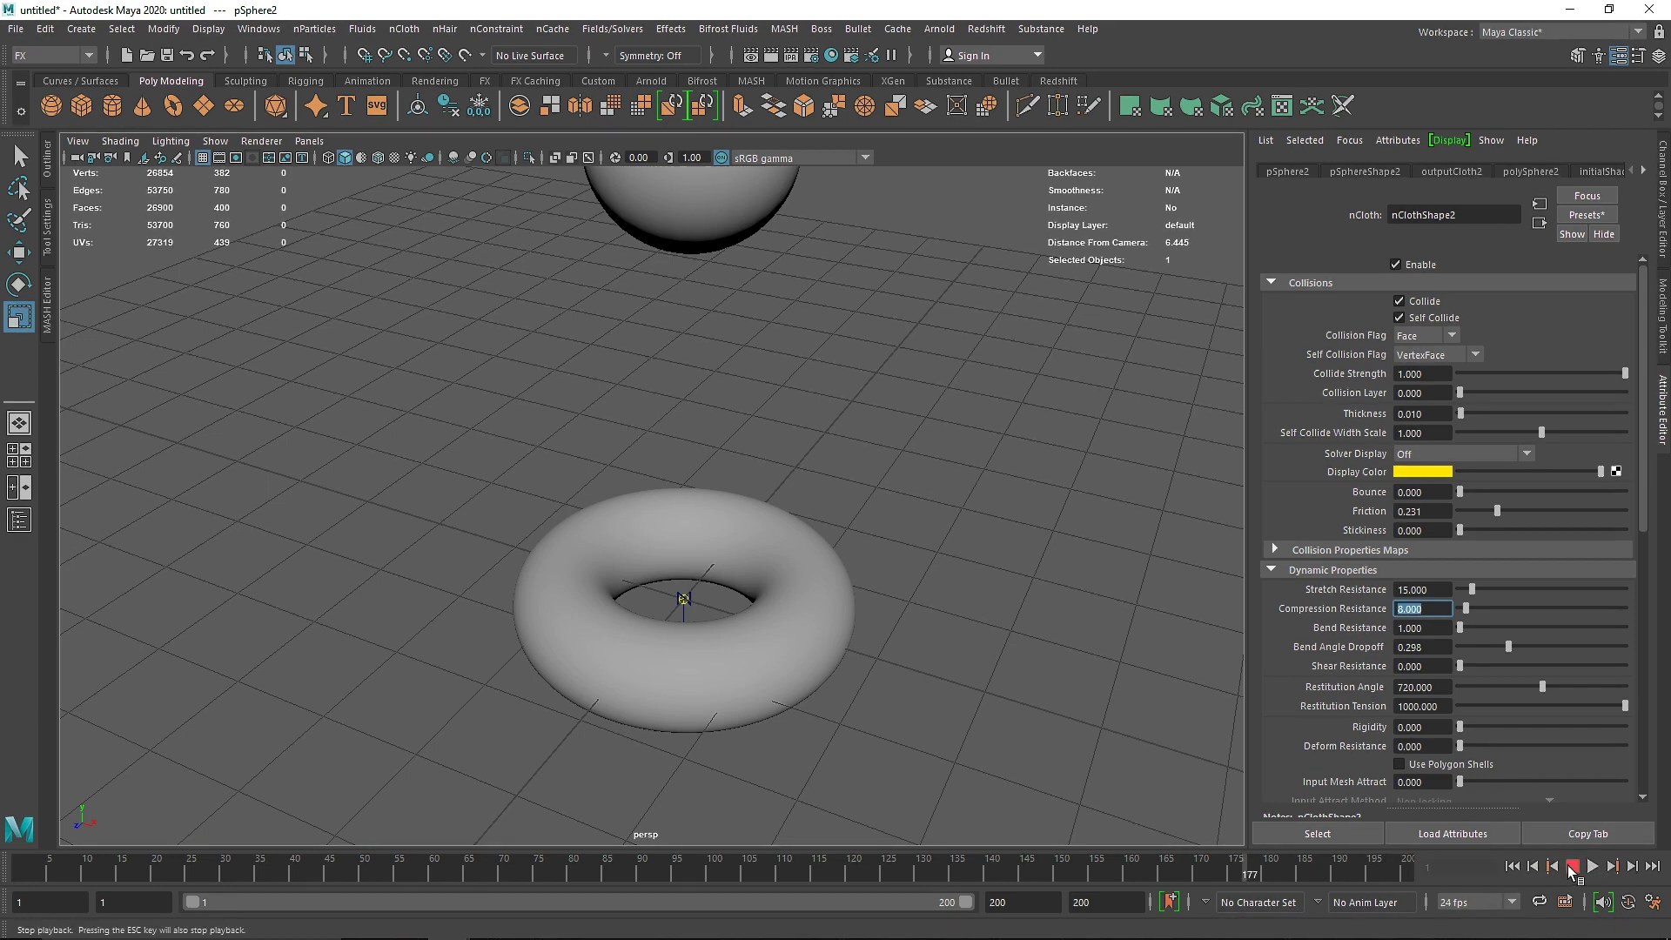
pyautogui.click(1572, 868)
pyautogui.click(1591, 867)
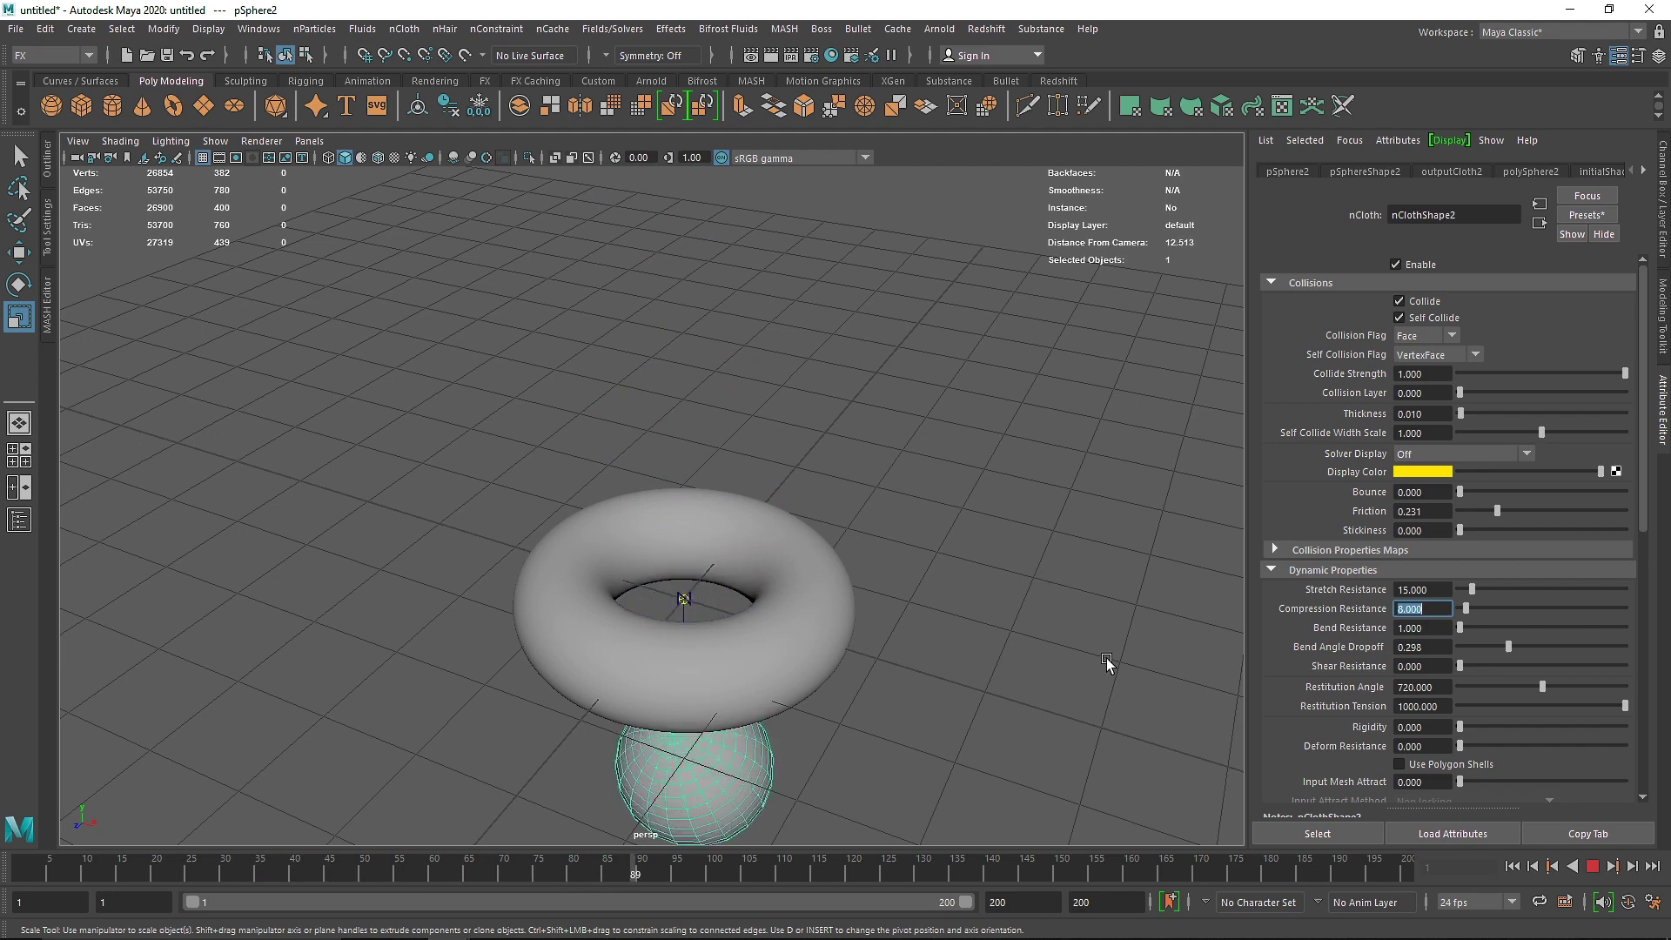
pyautogui.click(1596, 867)
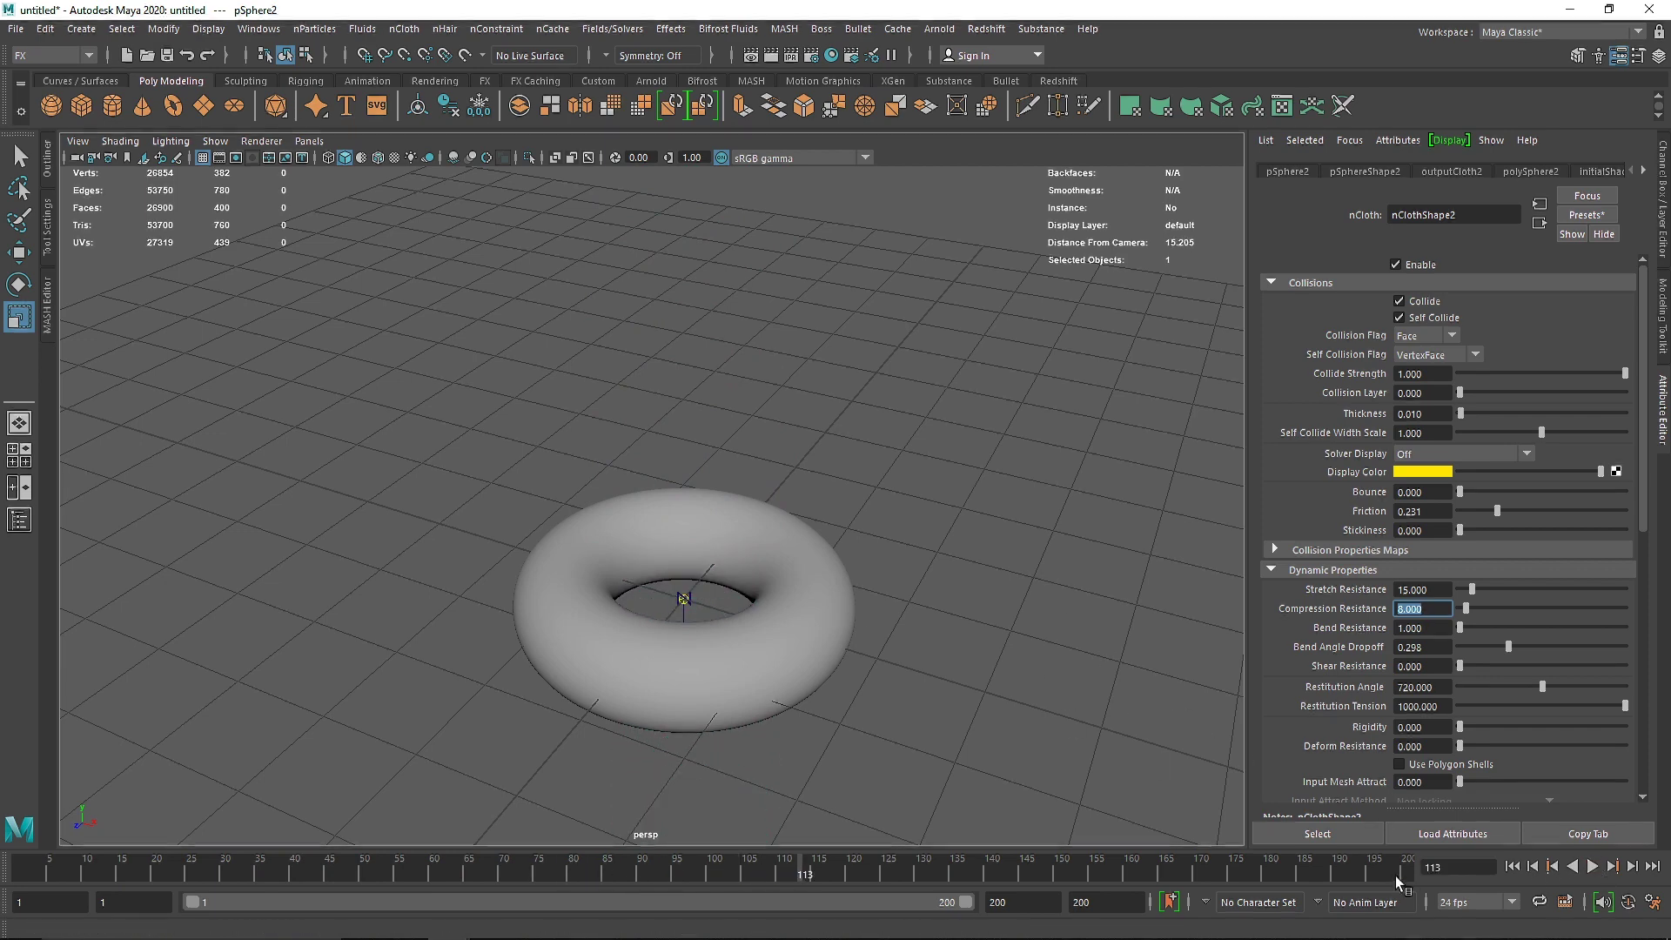
# - Set the upper sphere's Compression Resistance to 10 at the first frame and replay the simulation with both spheres in view
pyautogui.click(1513, 867)
pyautogui.scroll(-4, 924, 536)
pyautogui.keyDown('alt'); pyautogui.moveTo(883, 418); pyautogui.dragTo(827, 642, button='middle'); pyautogui.keyUp('alt')
pyautogui.scroll(-3, 759, 479)
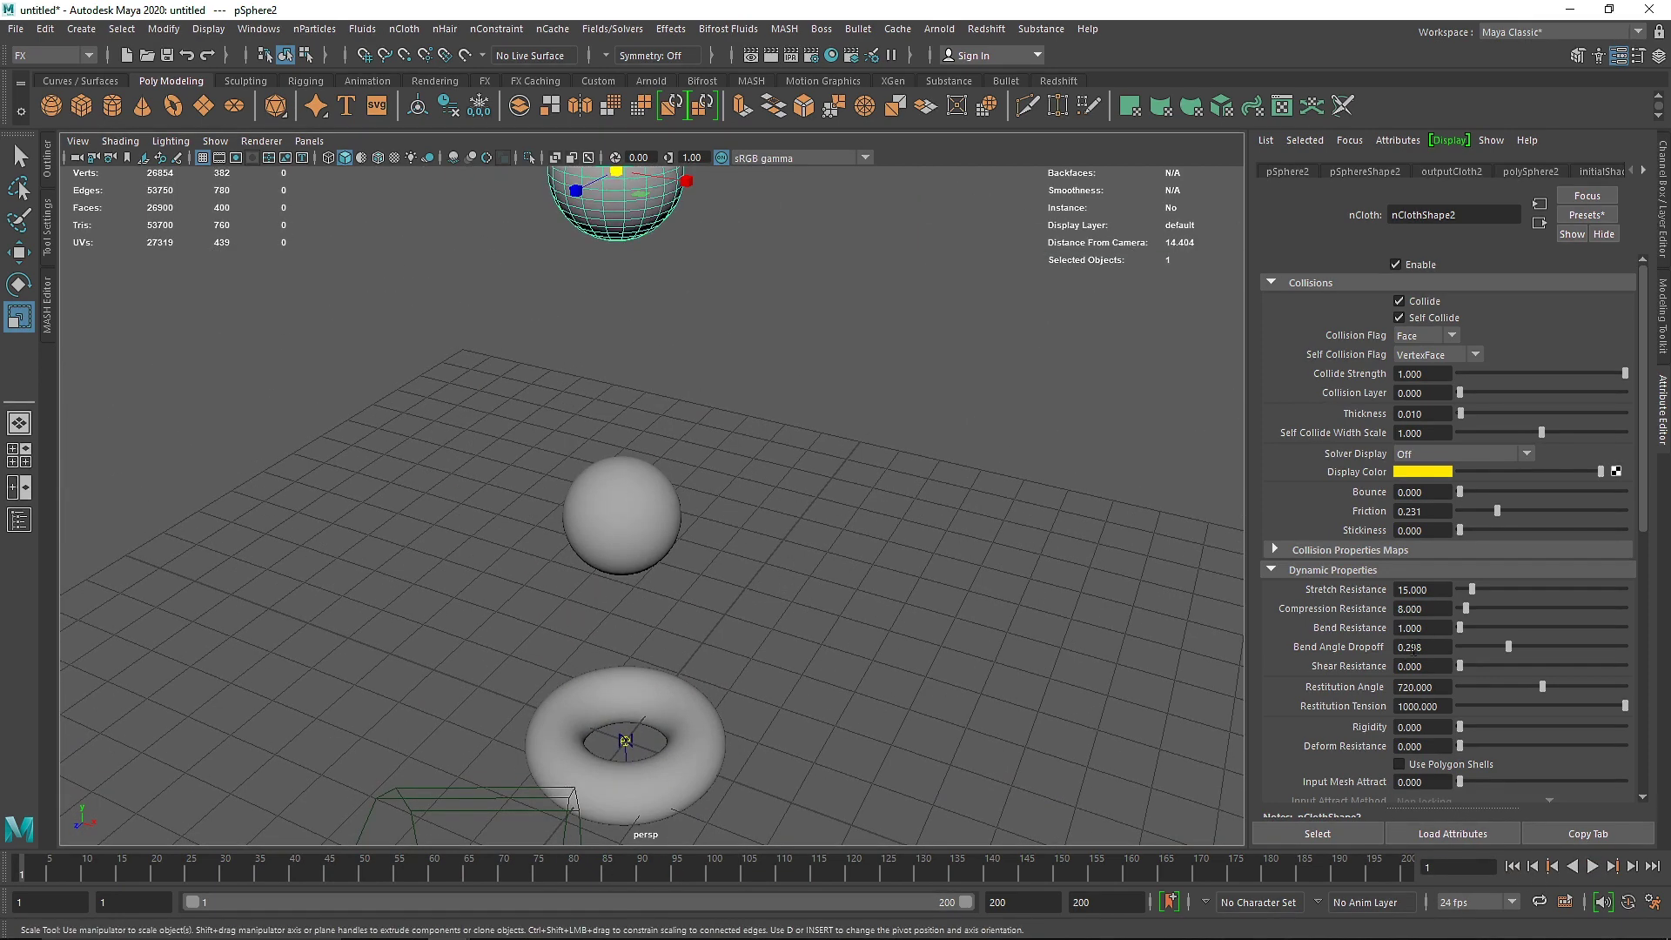
pyautogui.write('10')
pyautogui.press('Return')
pyautogui.click(1592, 866)
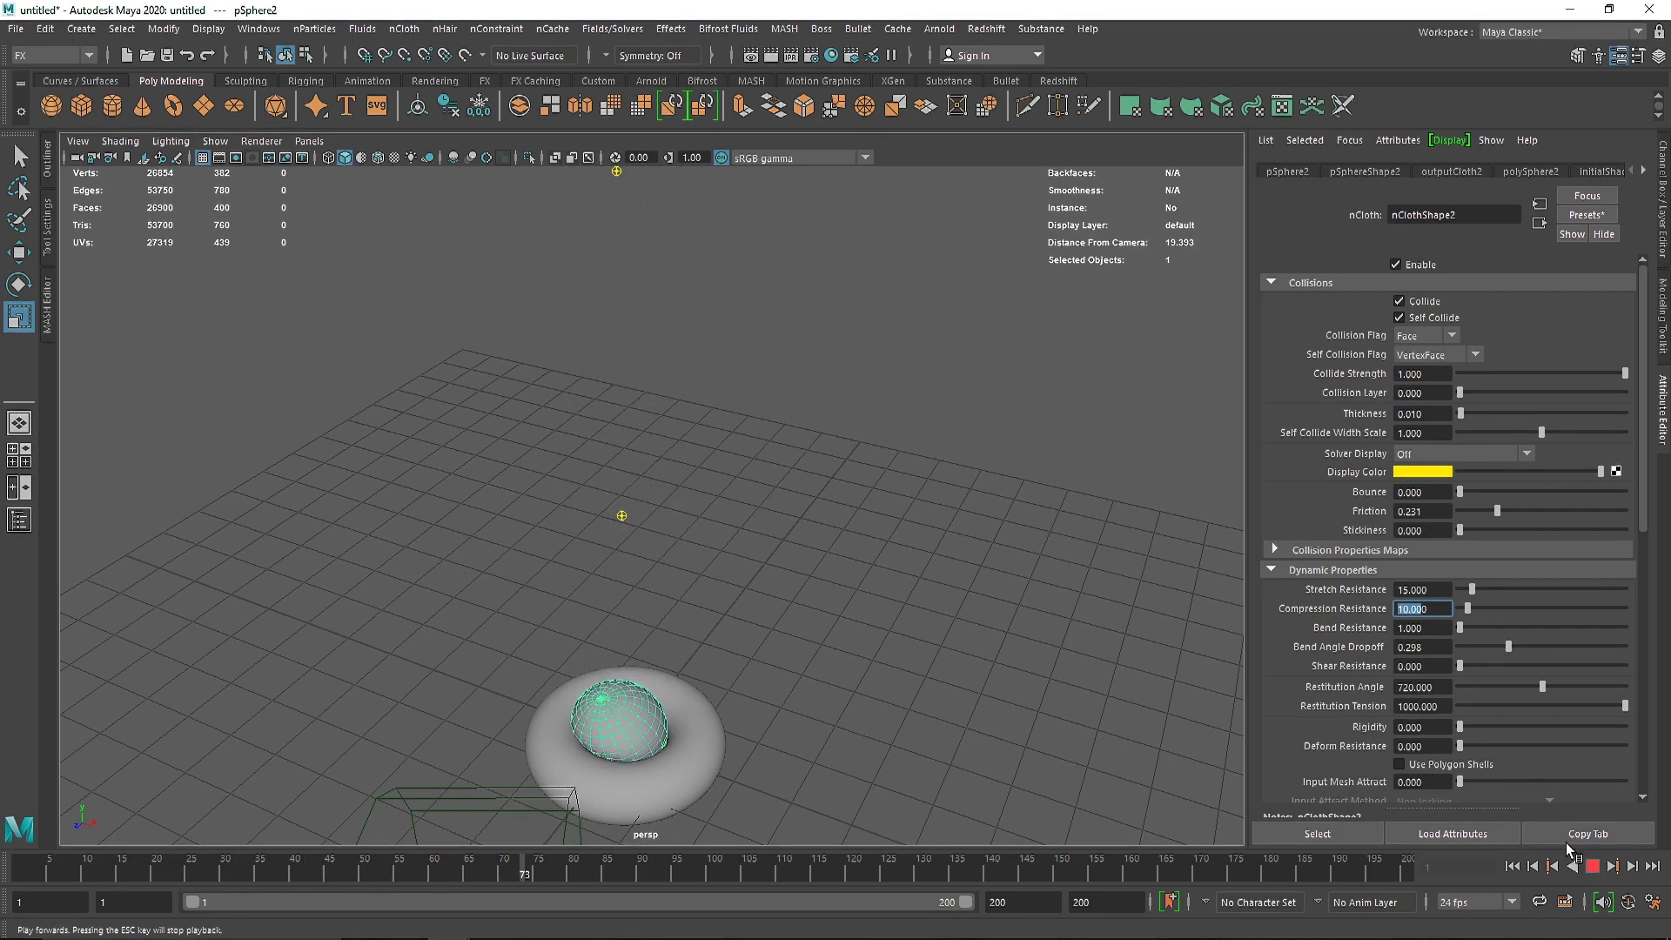
pyautogui.press('Escape')
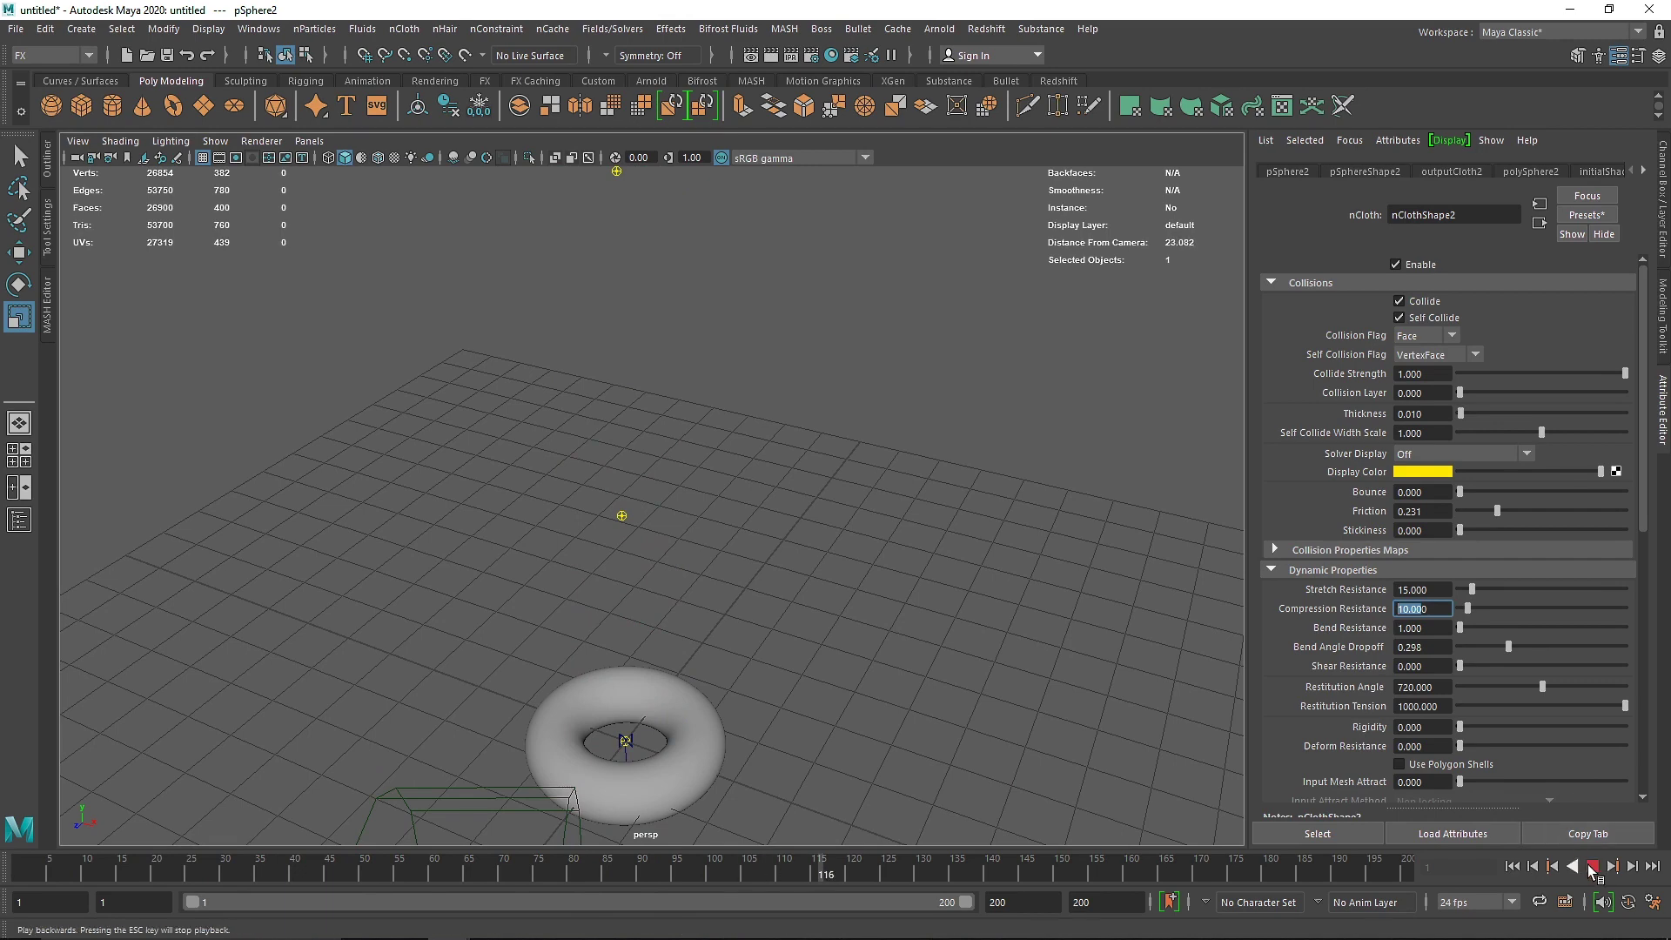
# - Return to the first frame and play the simulation through the square-format camera1 view
pyautogui.click(875, 657)
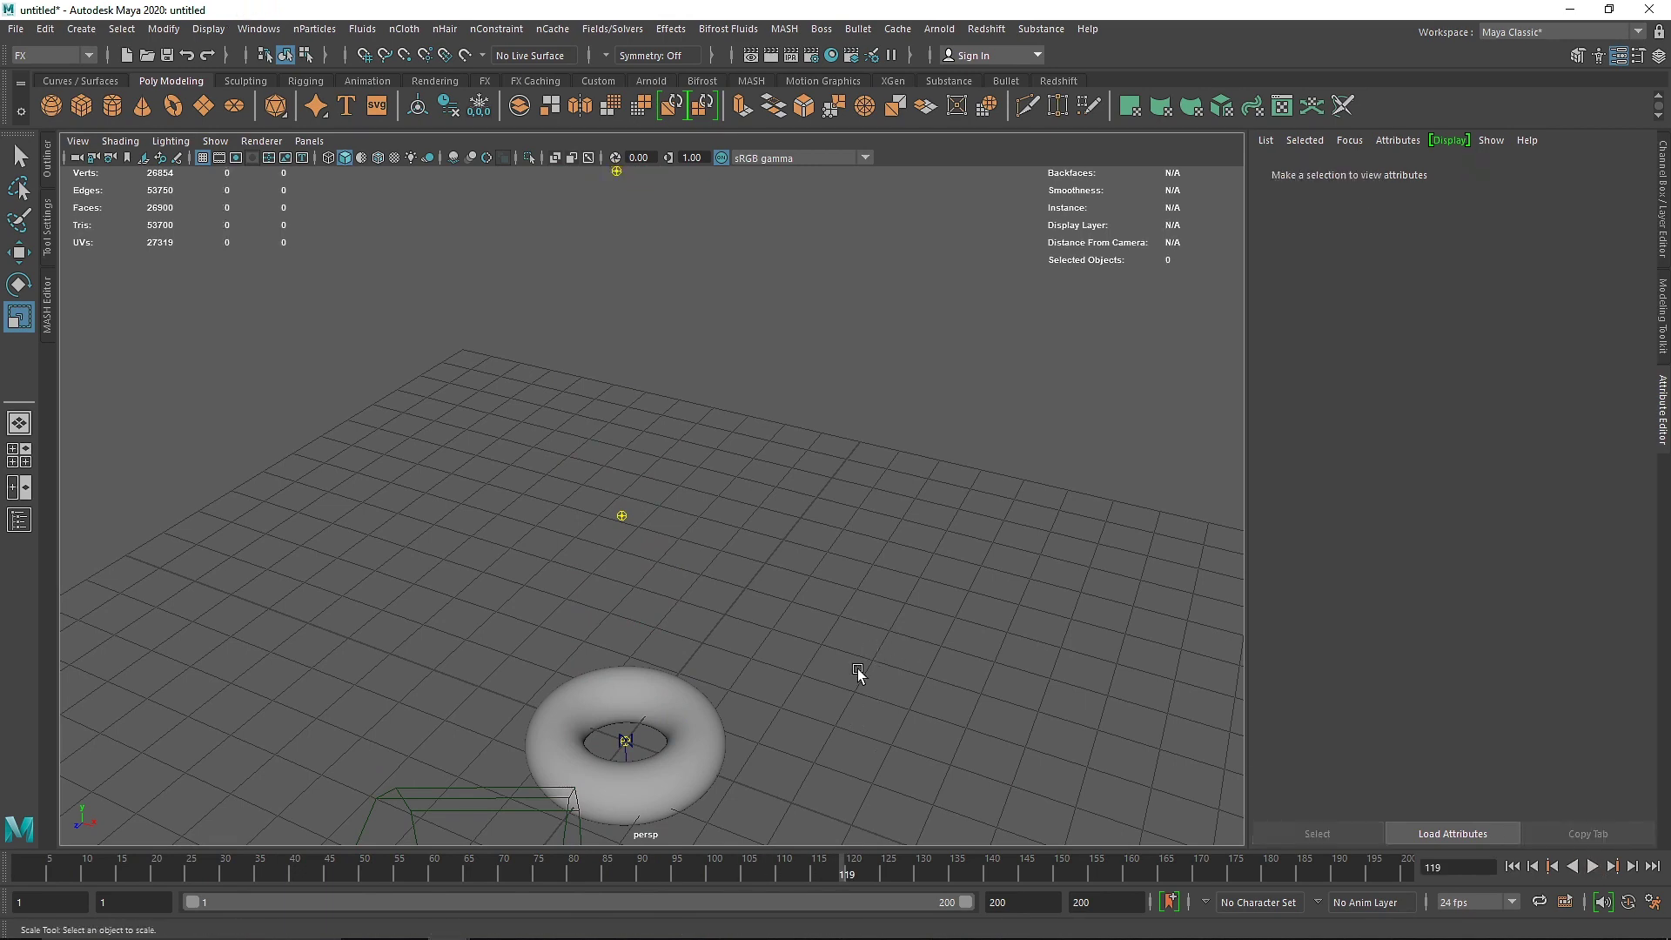
pyautogui.click(1512, 866)
pyautogui.keyDown('alt'); pyautogui.moveTo(926, 740); pyautogui.dragTo(916, 602, button='middle'); pyautogui.keyUp('alt')
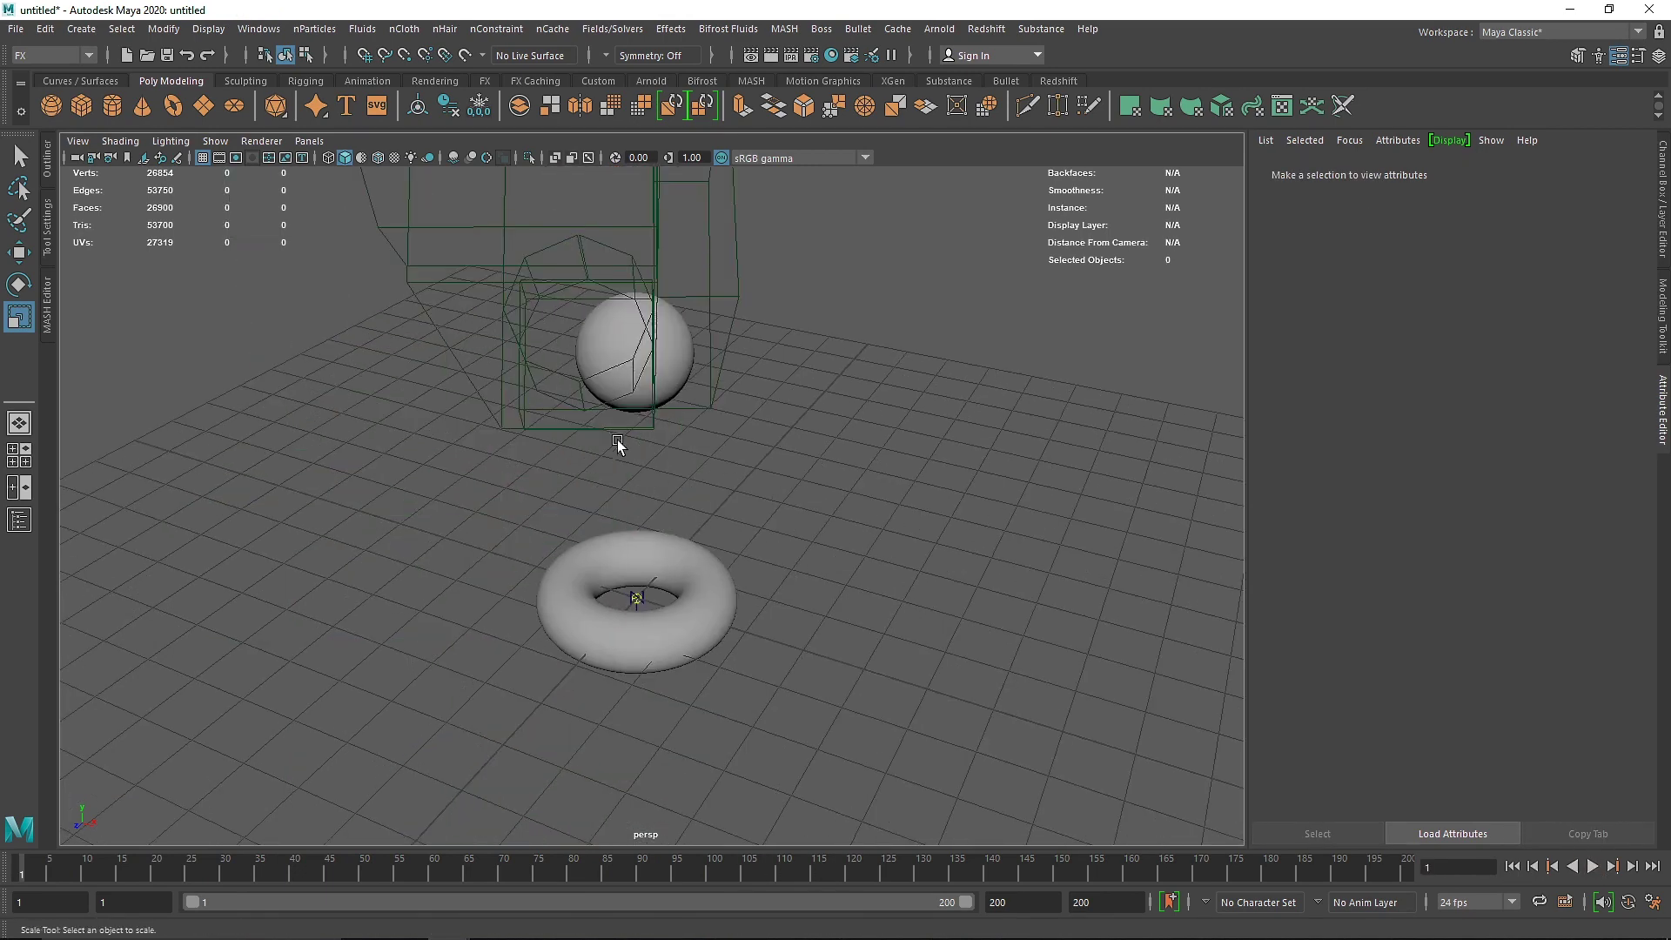
pyautogui.click(318, 144)
pyautogui.moveTo(373, 162)
pyautogui.click(541, 158)
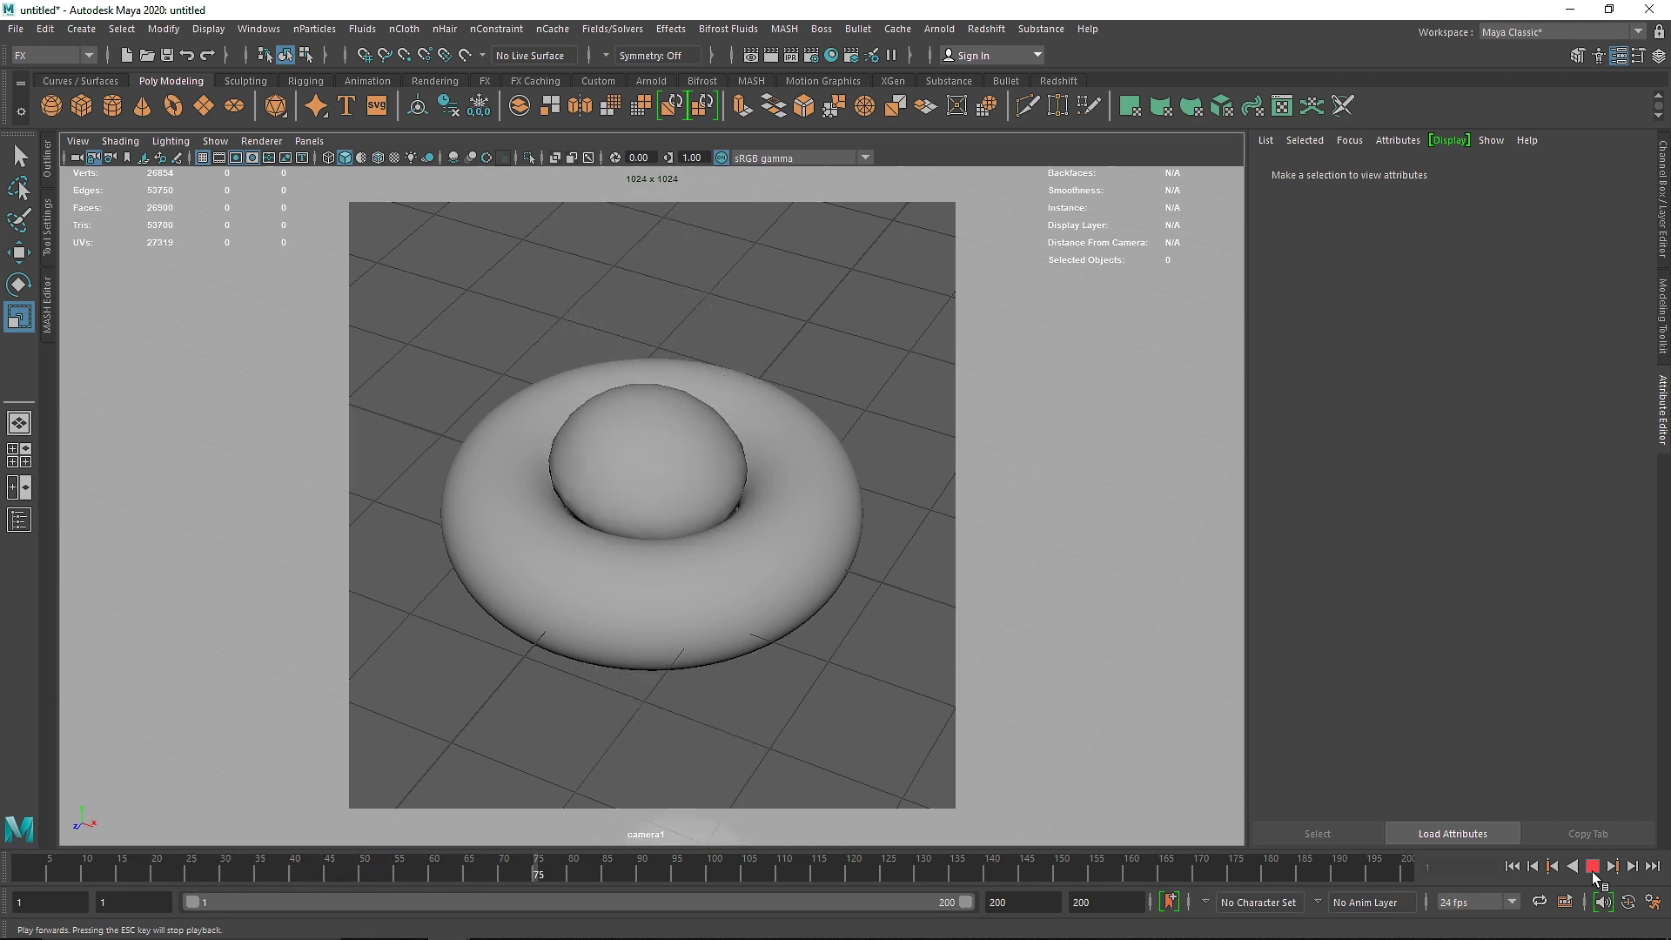
pyautogui.click(1591, 870)
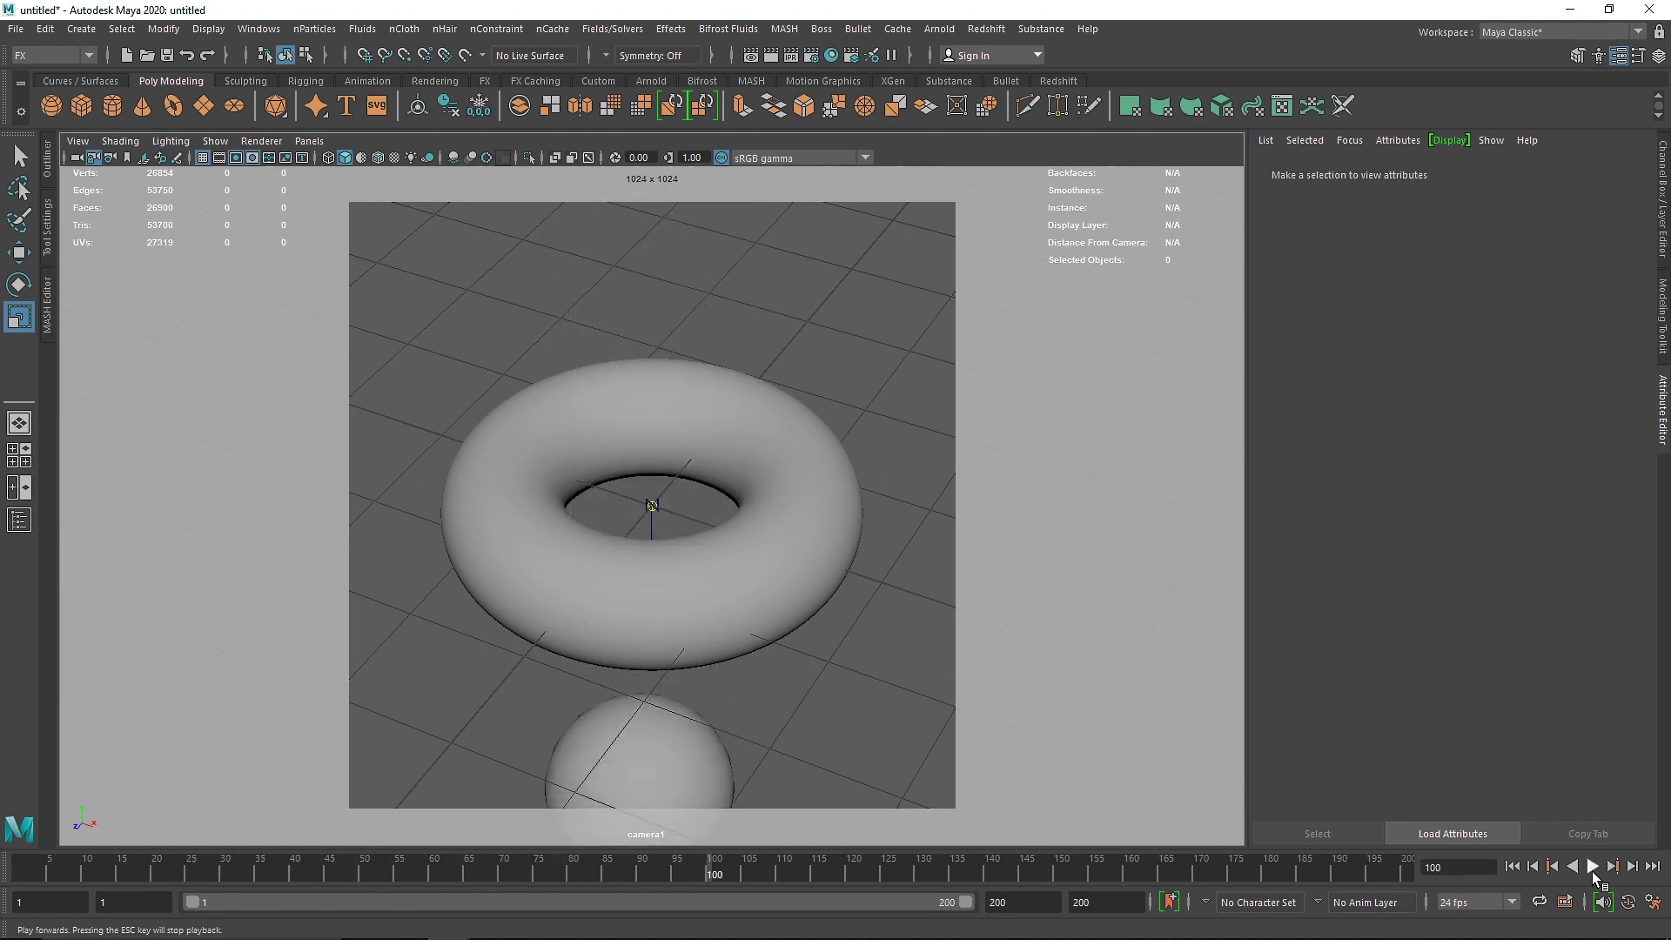
pyautogui.click(1592, 868)
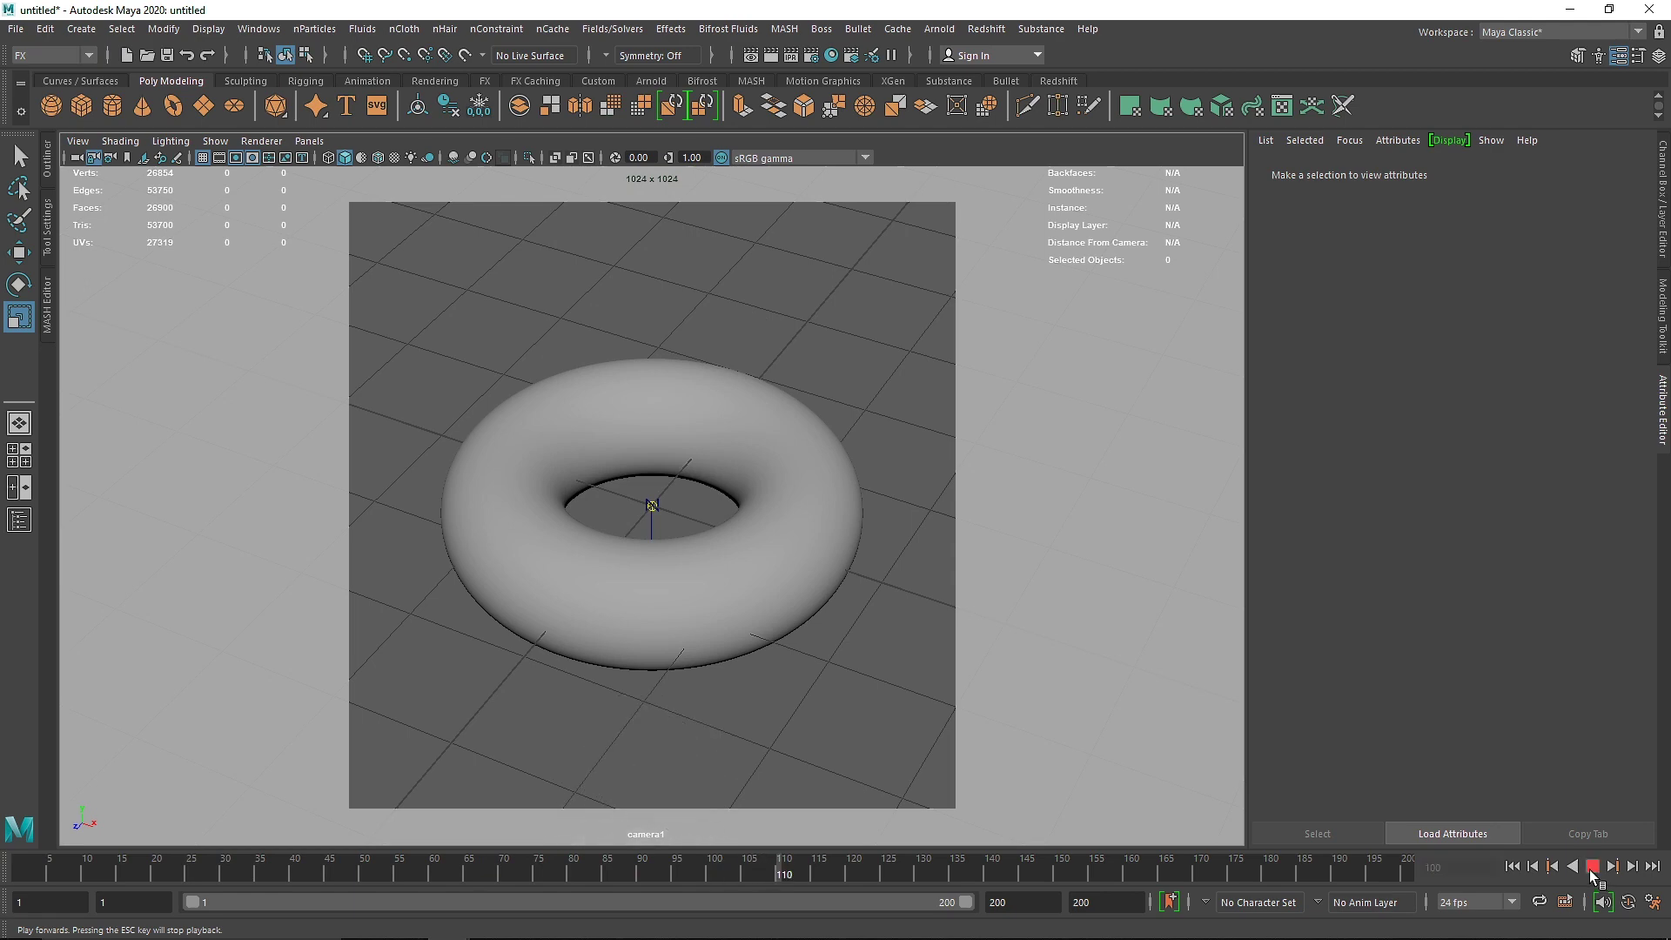
pyautogui.click(1592, 867)
# - Back in the perspective view, set the lower sphere's Subdivisions Axis and Subdivisions Height to 40
pyautogui.press('space')
pyautogui.moveTo(881, 601); pyautogui.dragTo(879, 391)
pyautogui.keyDown('alt'); pyautogui.moveTo(731, 422); pyautogui.dragTo(684, 484); pyautogui.keyUp('alt')
pyautogui.click(655, 475)
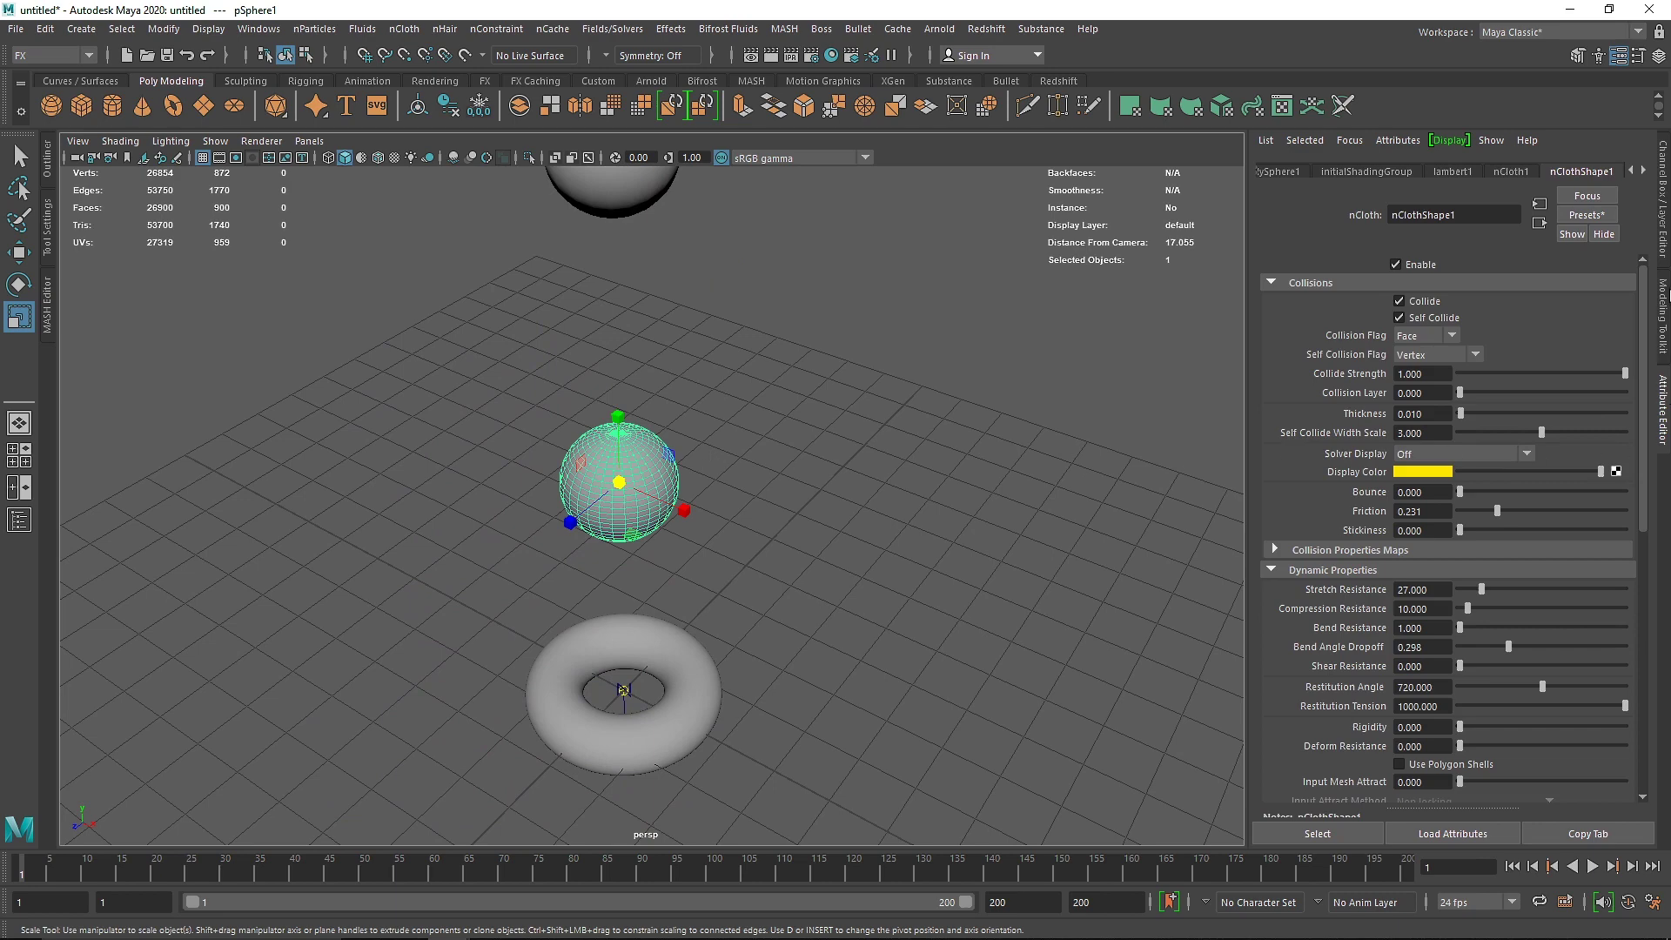
pyautogui.click(1663, 214)
pyautogui.click(1663, 214)
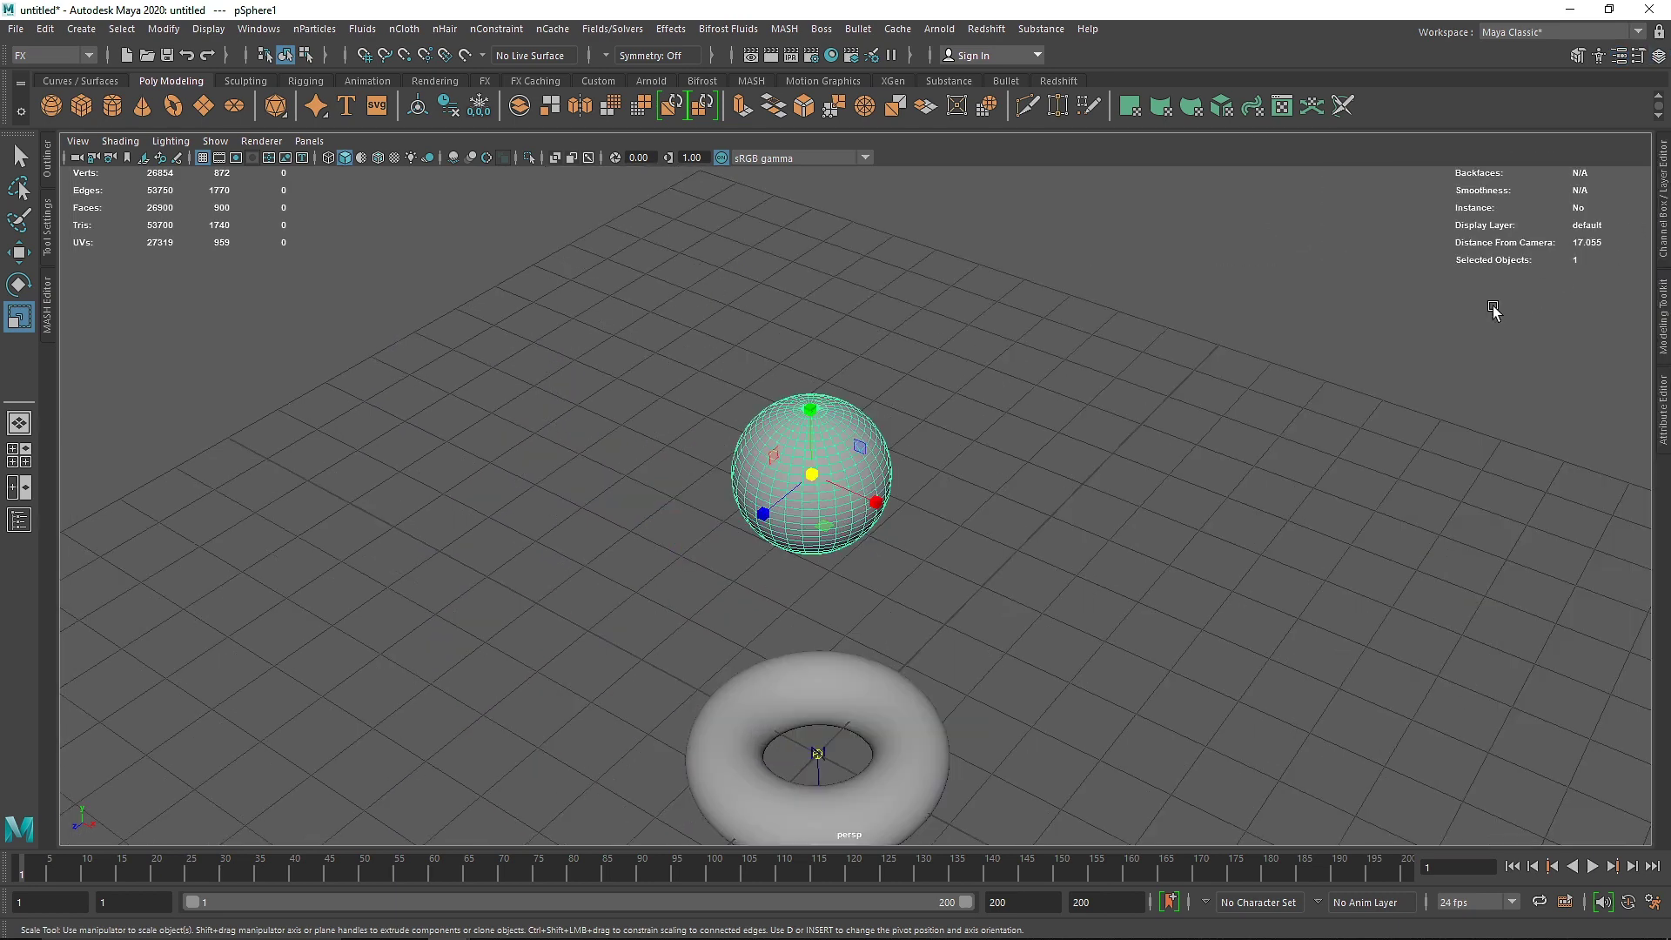
pyautogui.click(1663, 426)
pyautogui.click(1329, 170)
pyautogui.click(1292, 167)
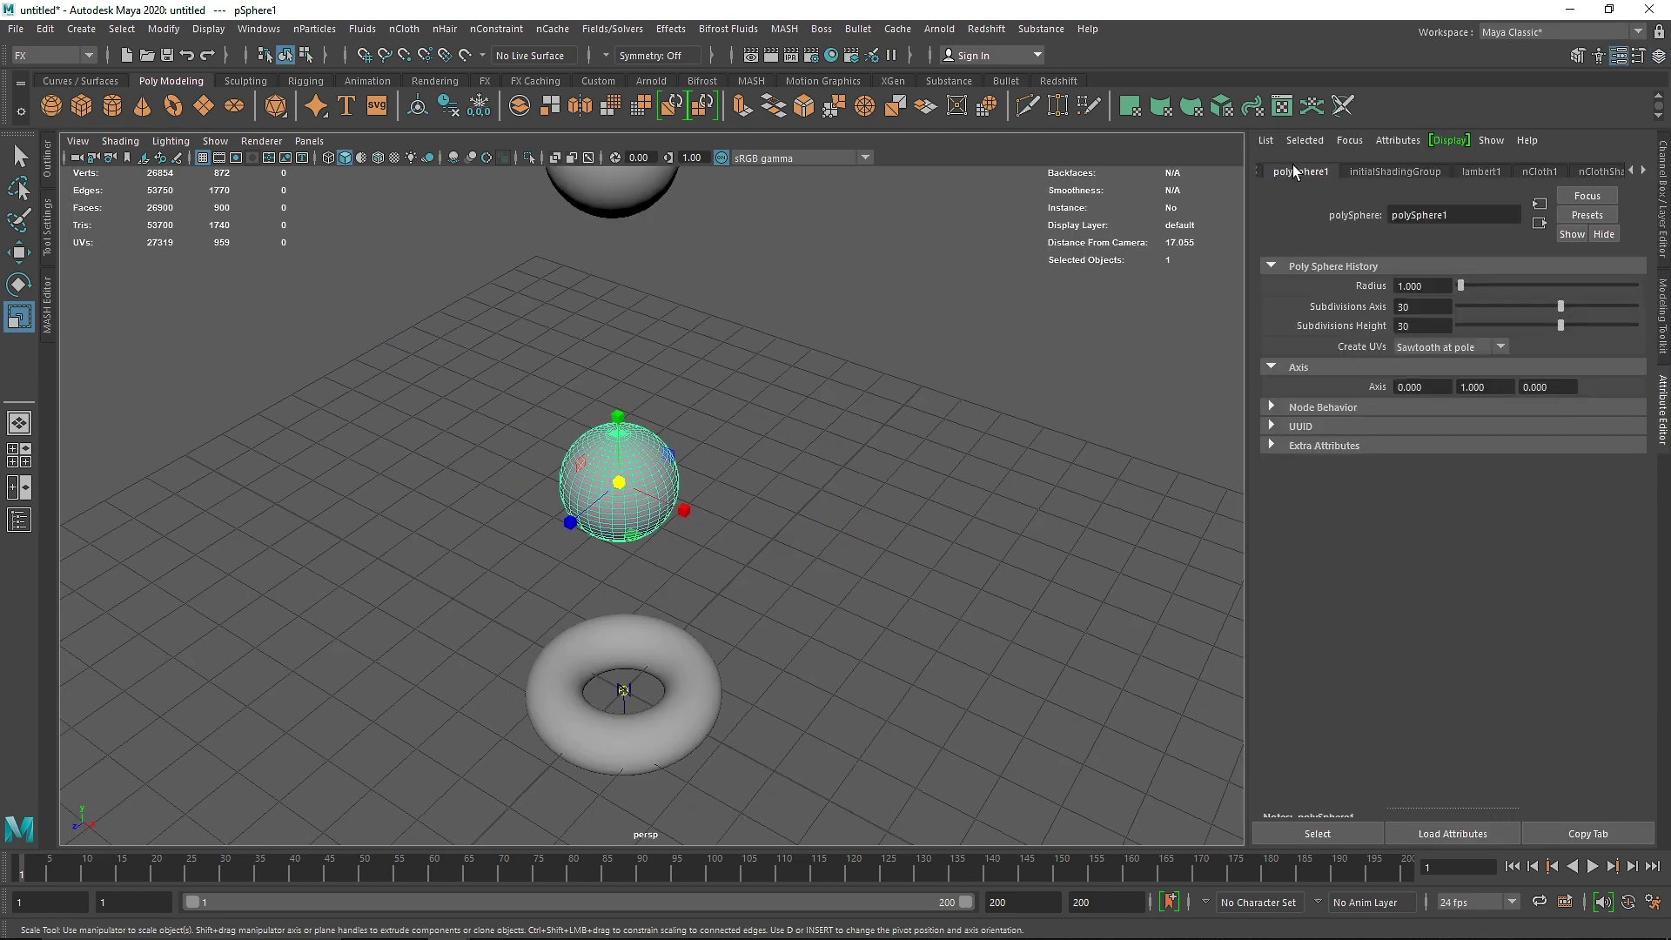
pyautogui.click(1424, 322)
pyautogui.doubleClick(1426, 308)
pyautogui.write('40')
pyautogui.press('Tab')
pyautogui.write('40')
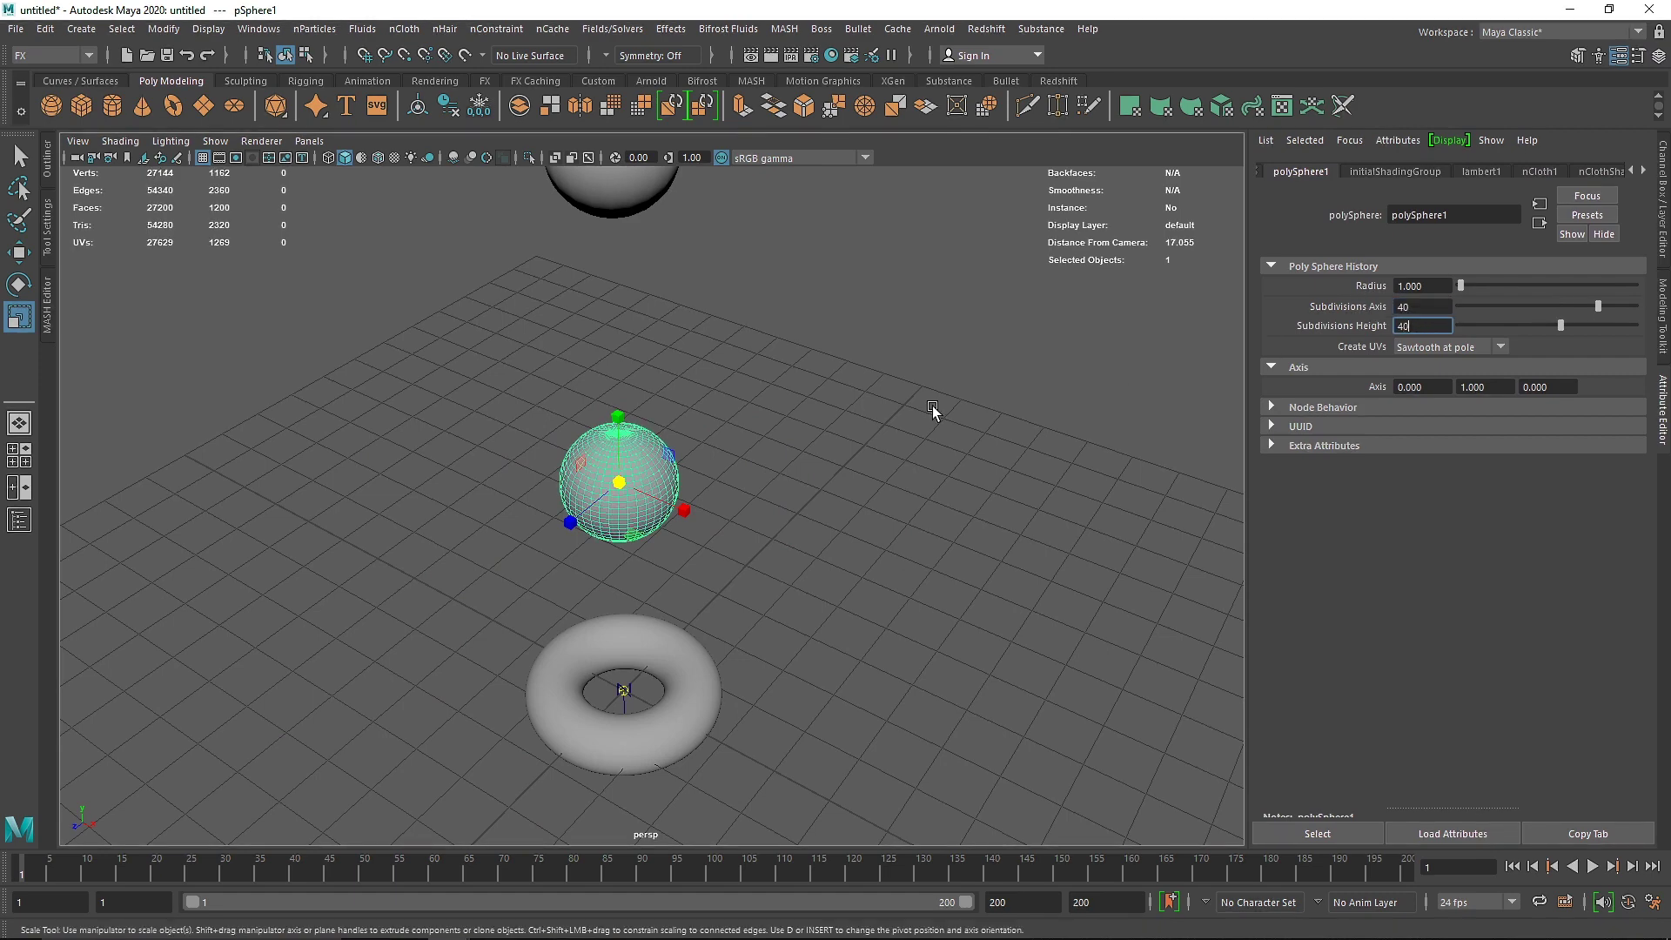
pyautogui.click(933, 408)
# - Set the upper sphere's Subdivisions Axis and Subdivisions Height to 40
pyautogui.click(595, 208)
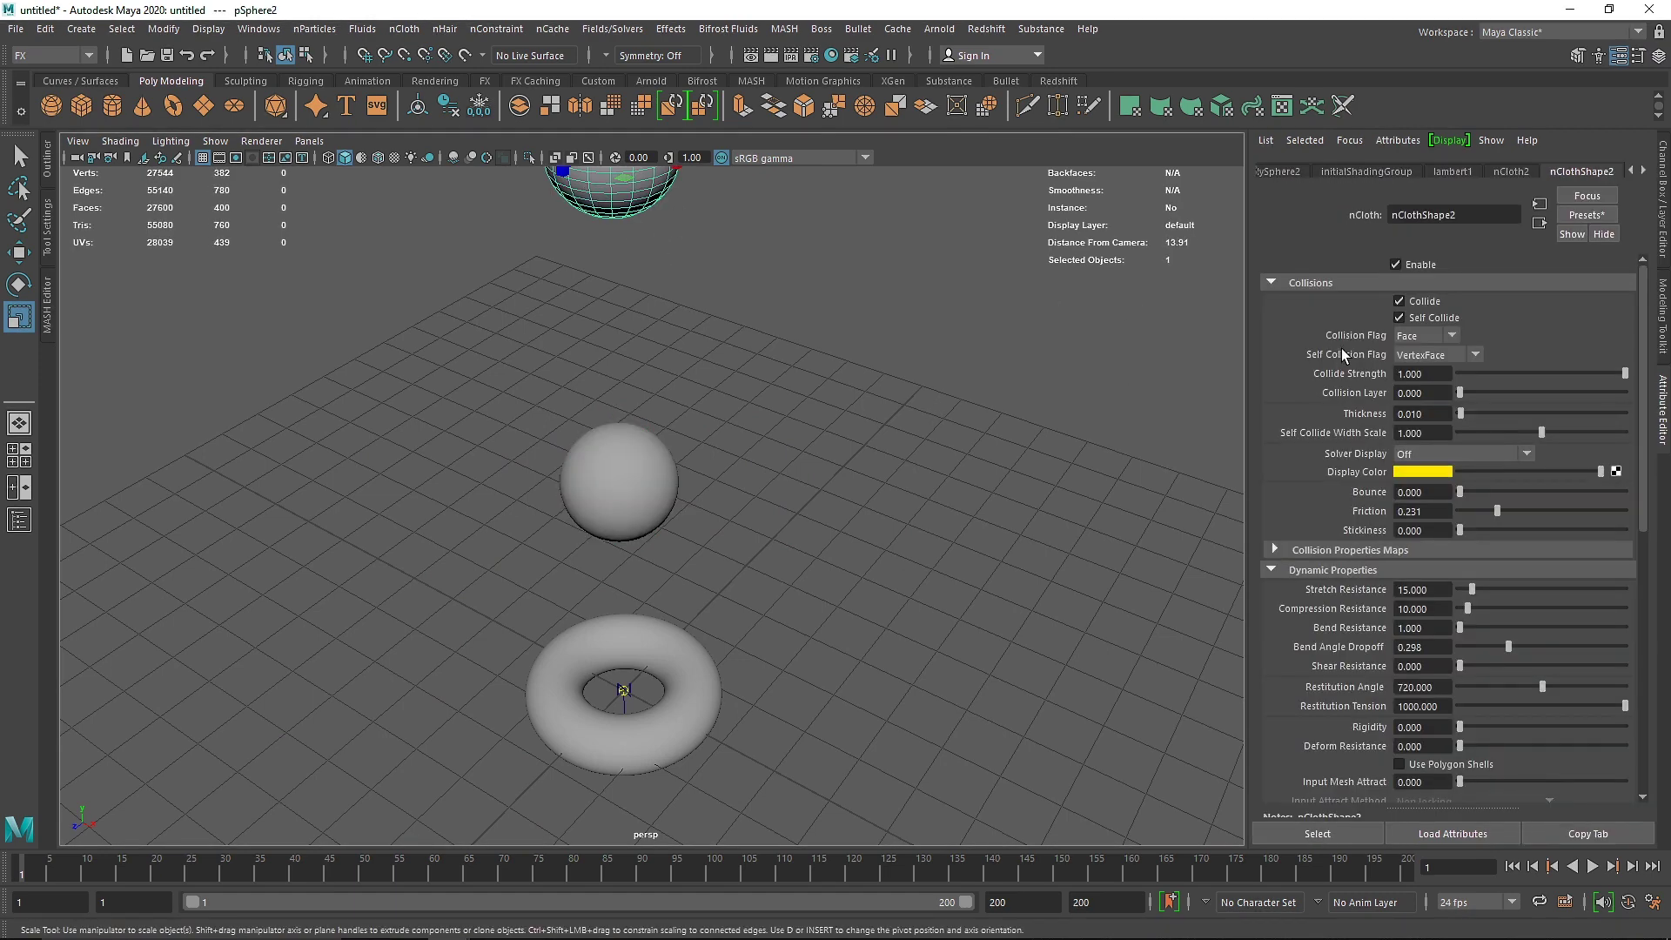
pyautogui.click(1295, 171)
pyautogui.moveTo(1418, 307); pyautogui.dragTo(1347, 308)
pyautogui.write('40')
pyautogui.press('Tab')
pyautogui.write('40')
pyautogui.click(778, 362)
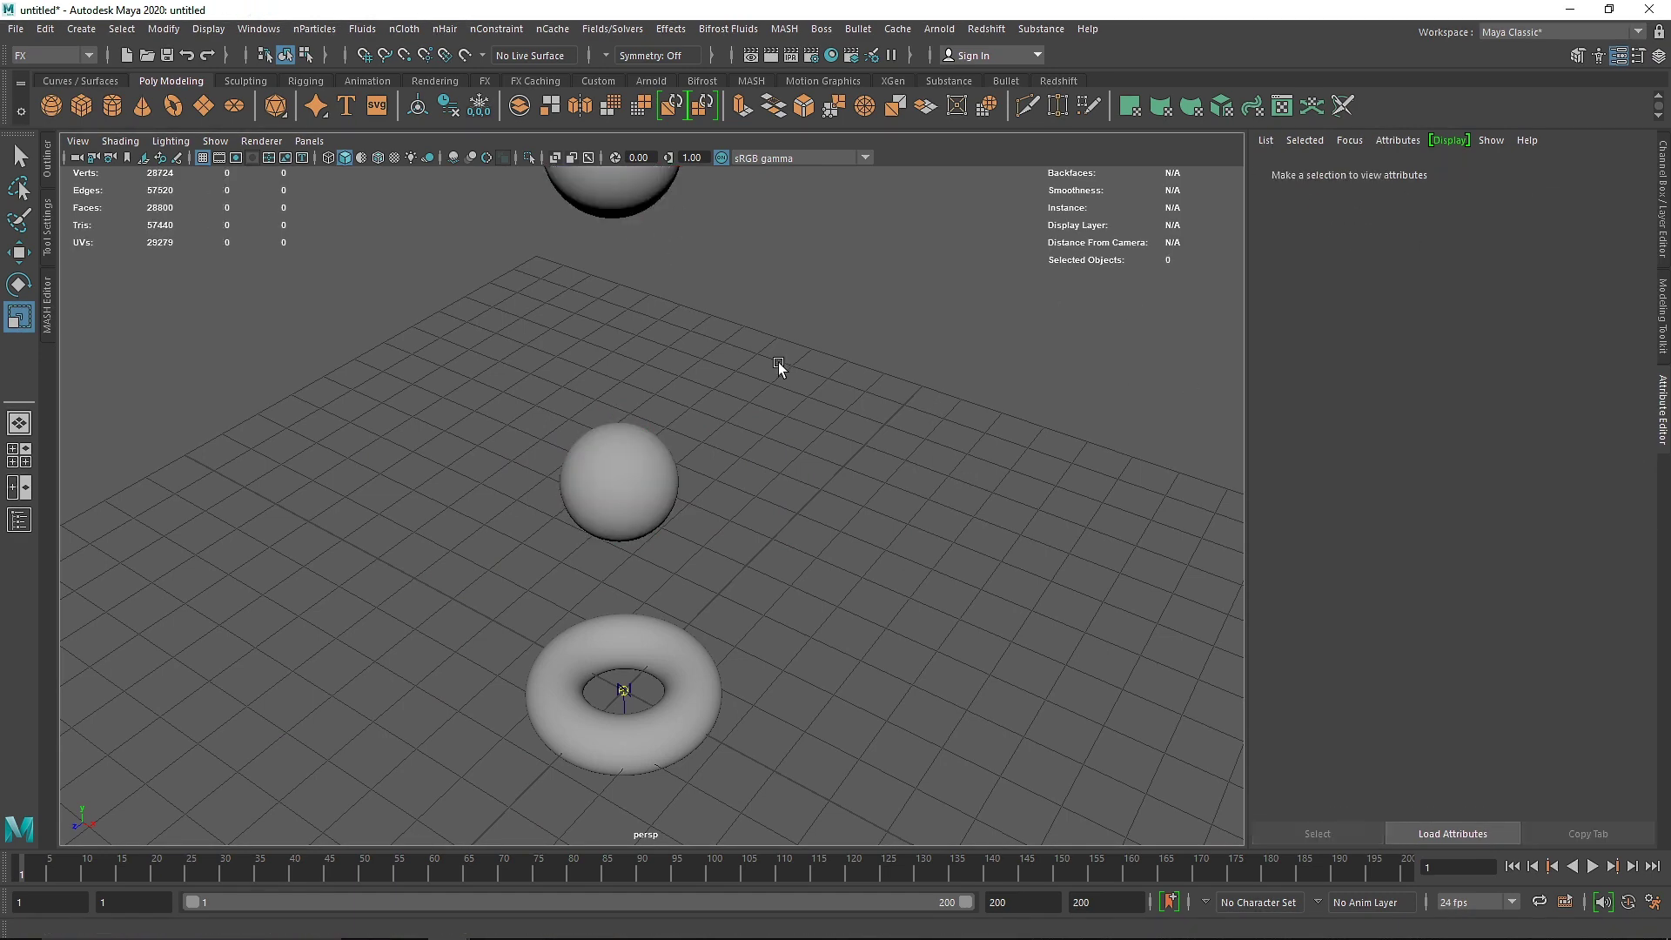
# - Create an nObject nCache for both spheres and interrupt the caching partway
pyautogui.click(629, 207)
pyautogui.scroll(-2, 662, 453)
pyautogui.keyDown('shift'); pyautogui.click(634, 482); pyautogui.keyUp('shift')
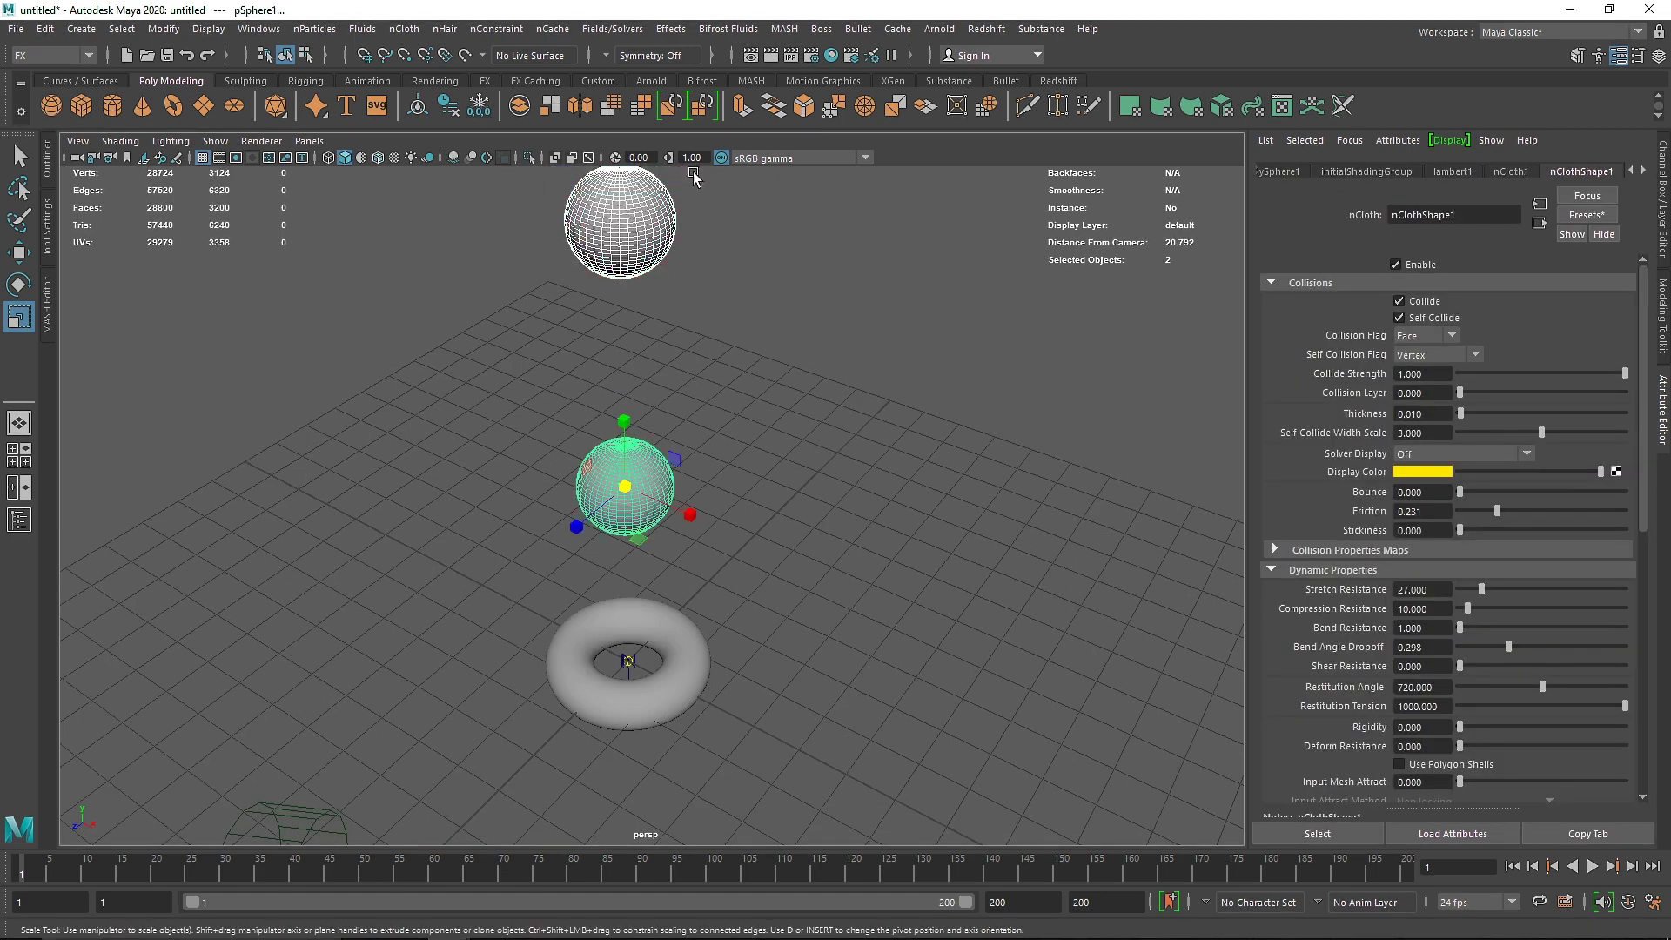
pyautogui.click(553, 28)
pyautogui.click(825, 84)
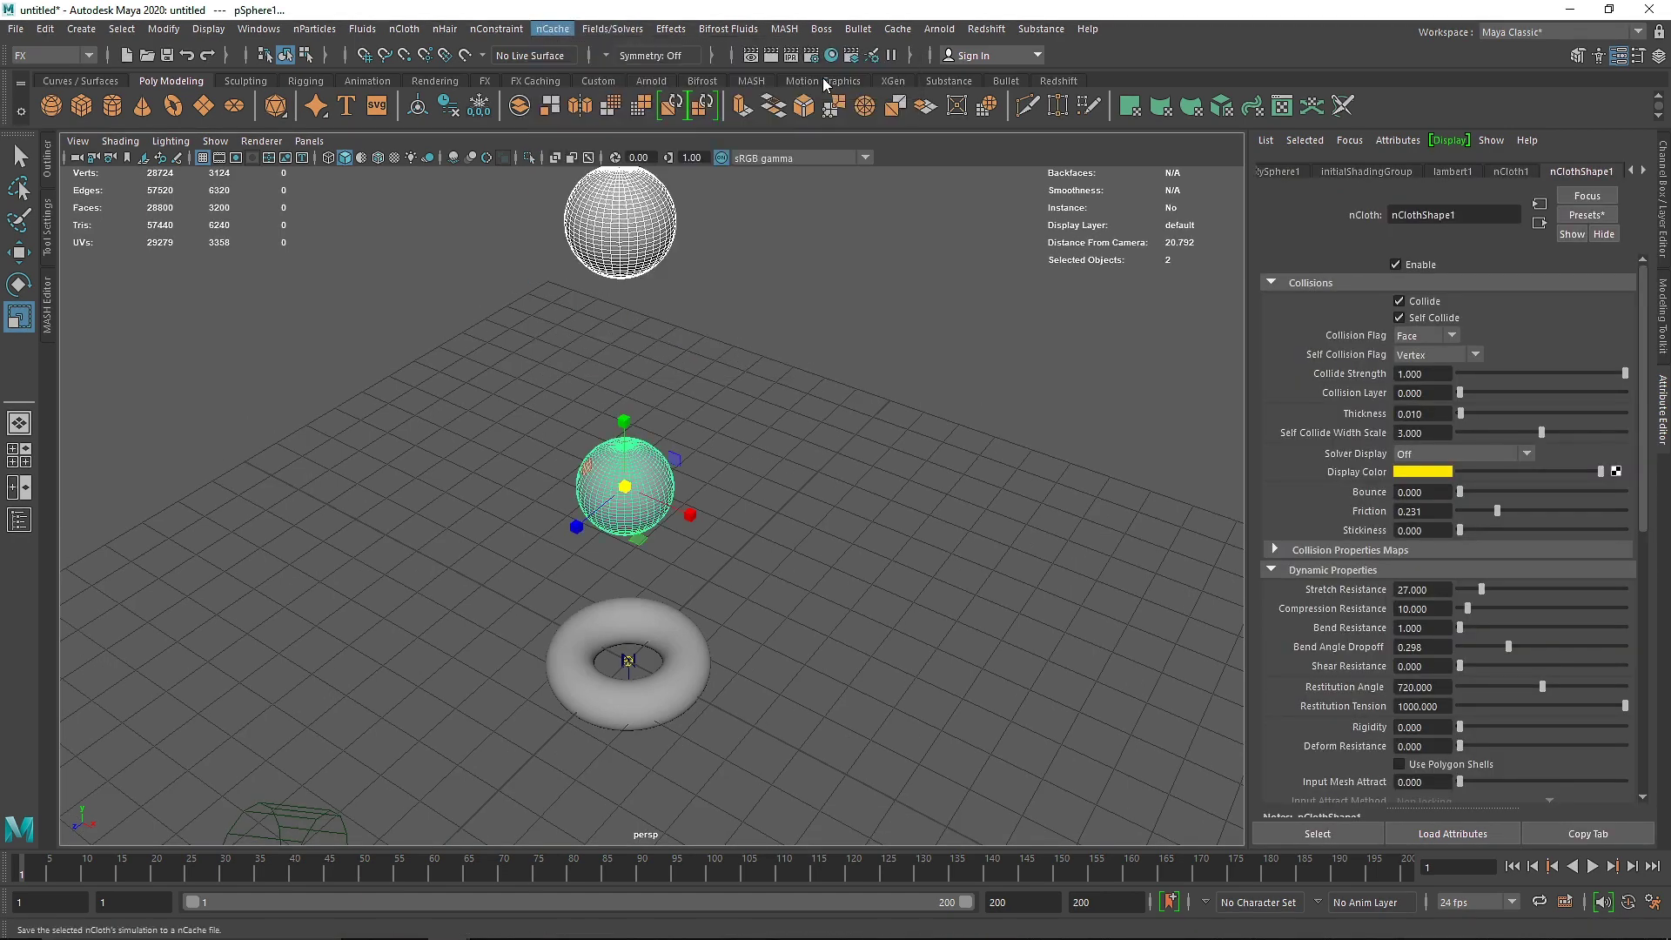
pyautogui.click(940, 485)
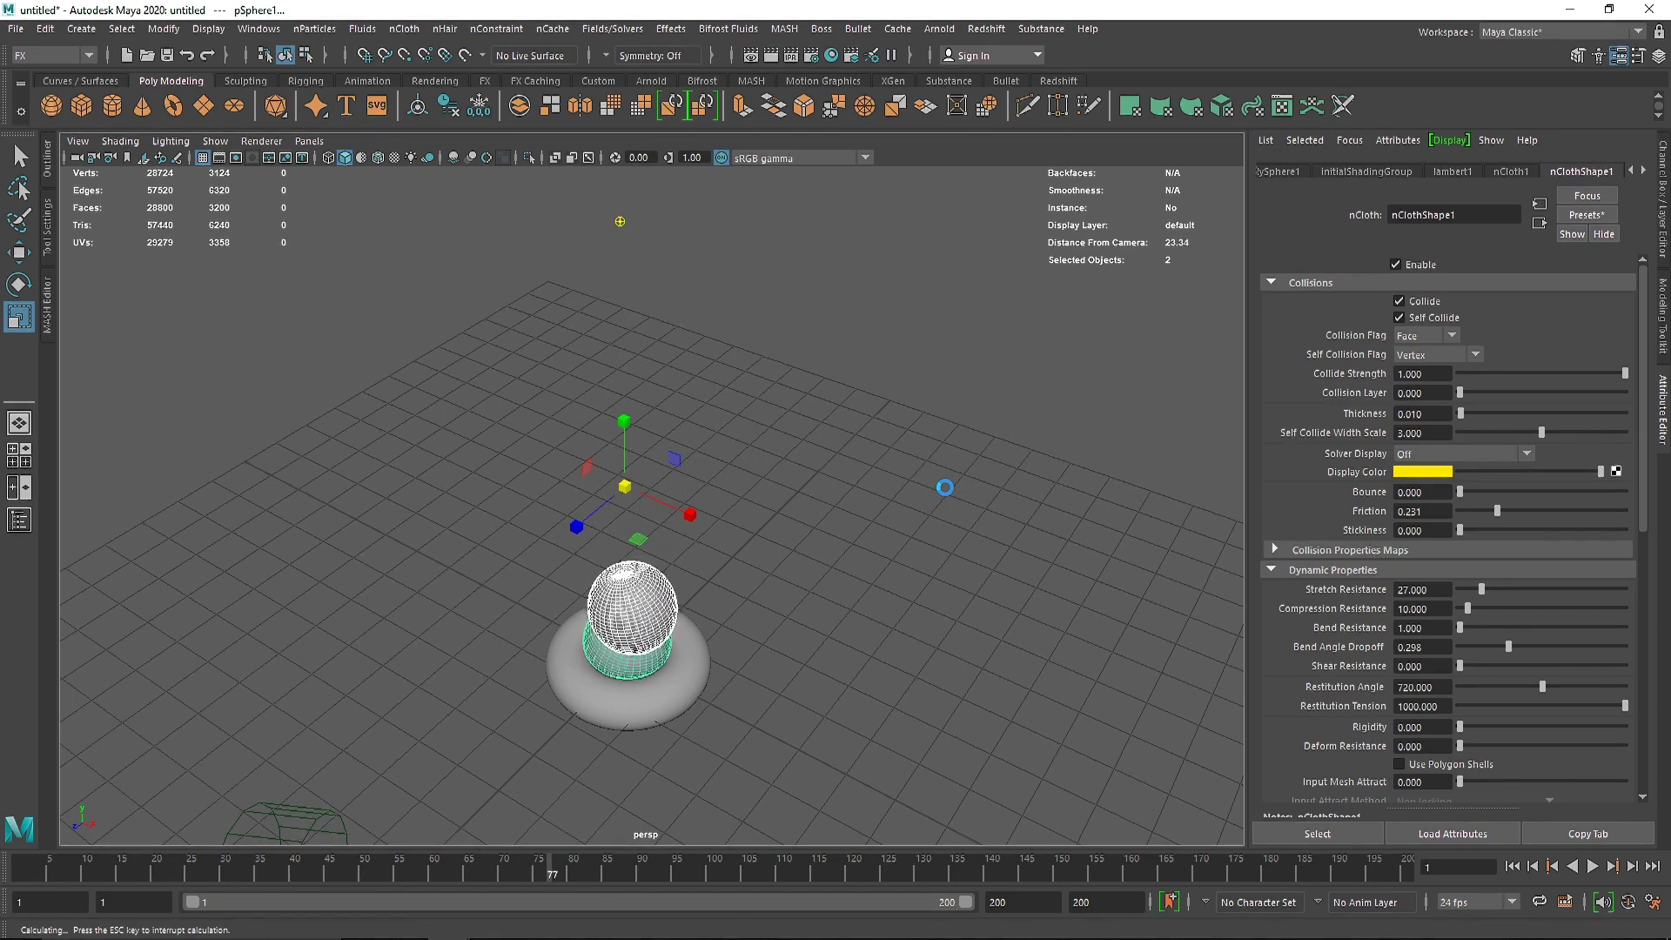
pyautogui.press('Escape')
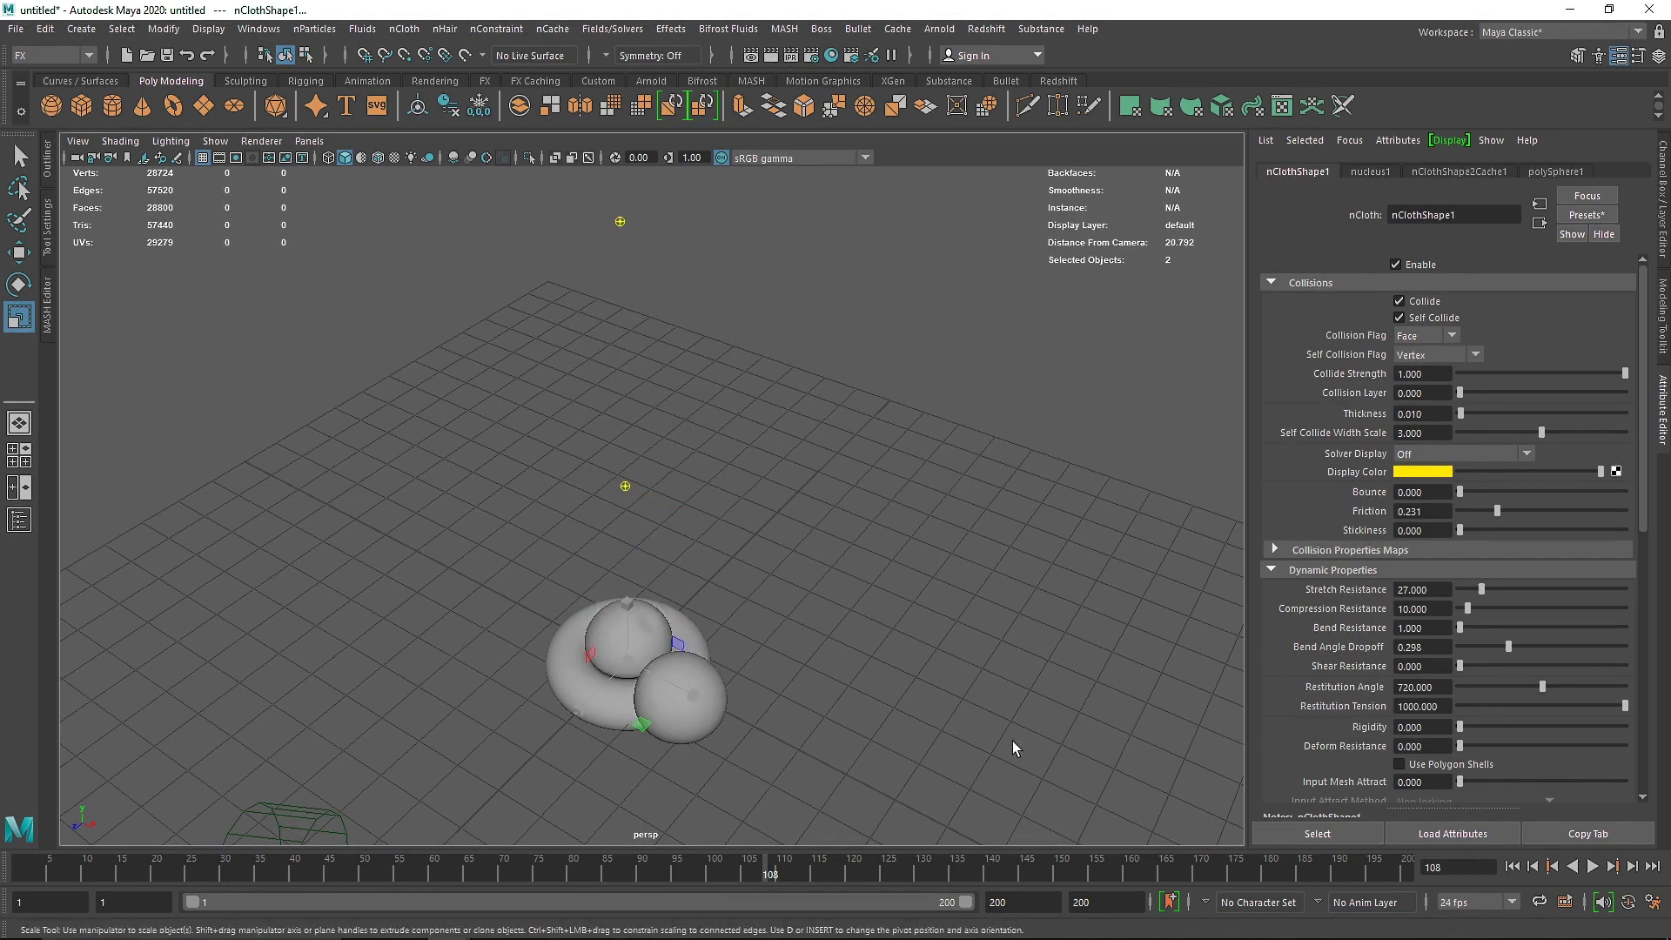
# - Examine the cached spheres around the torus up close and scrub back to frame 20
pyautogui.keyDown('alt'); pyautogui.moveTo(750, 725); pyautogui.dragTo(640, 609); pyautogui.keyUp('alt')
pyautogui.keyDown('alt'); pyautogui.moveTo(640, 609); pyautogui.dragTo(733, 771, button='right'); pyautogui.keyUp('alt')
pyautogui.keyDown('alt'); pyautogui.moveTo(732, 770); pyautogui.dragTo(727, 571, button='middle'); pyautogui.keyUp('alt')
pyautogui.keyDown('alt'); pyautogui.moveTo(728, 571); pyautogui.dragTo(851, 724); pyautogui.keyUp('alt')
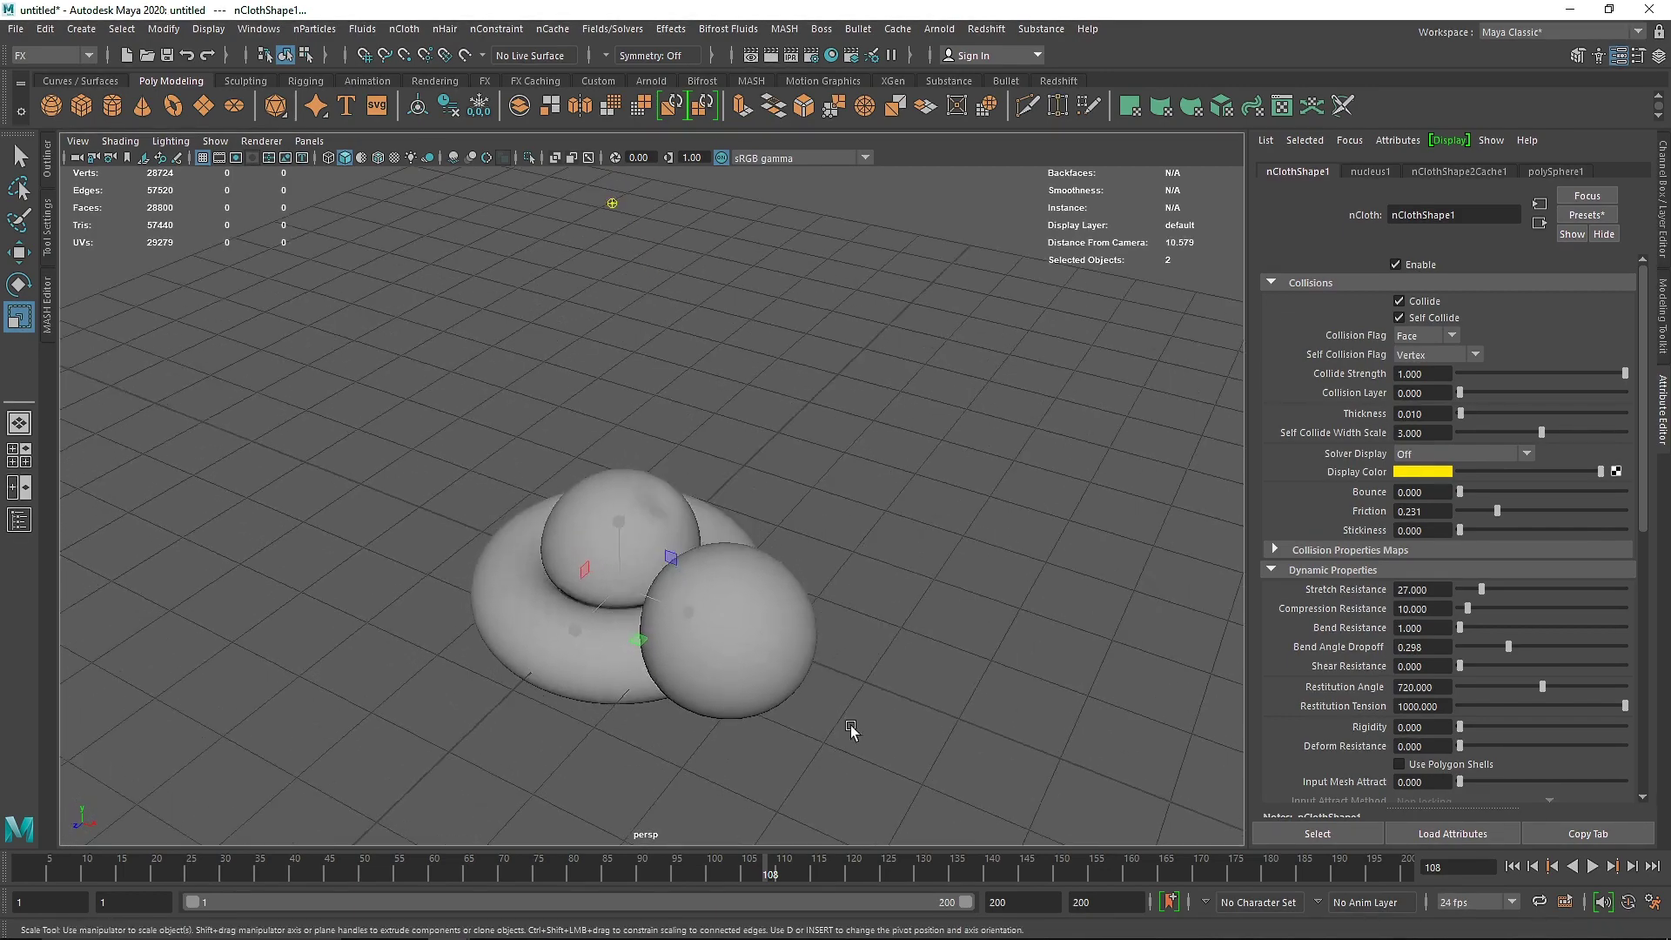
pyautogui.moveTo(785, 875); pyautogui.dragTo(159, 834)
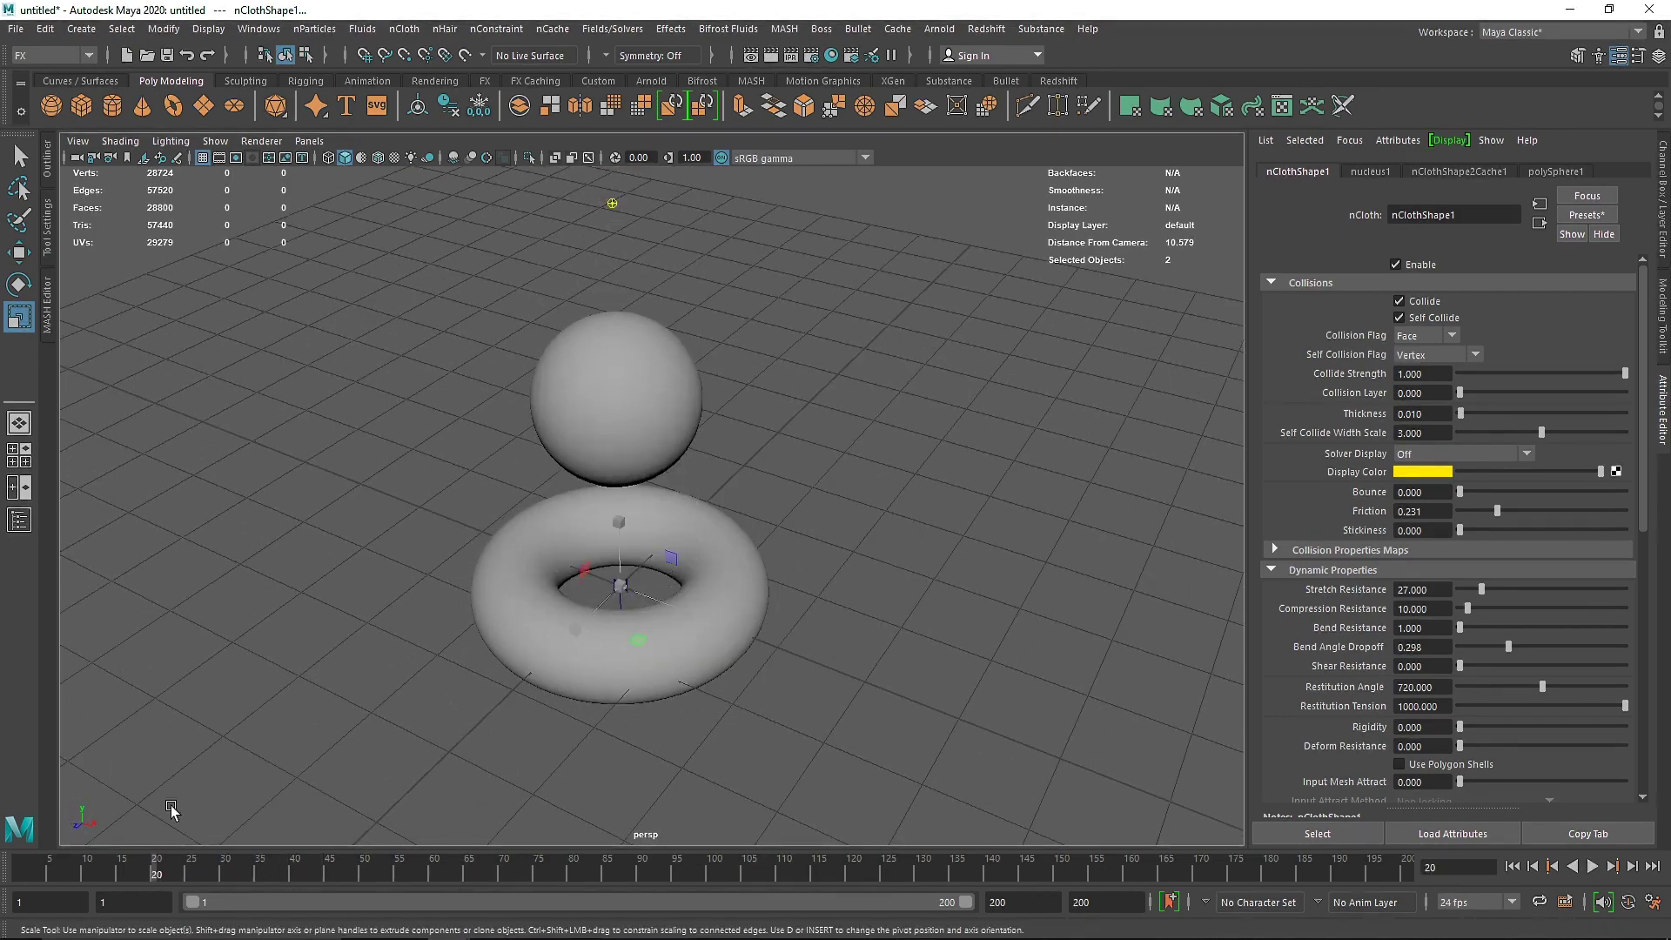
pyautogui.scroll(-5, 472, 668)
pyautogui.keyDown('alt'); pyautogui.moveTo(472, 669); pyautogui.dragTo(756, 606); pyautogui.keyUp('alt')
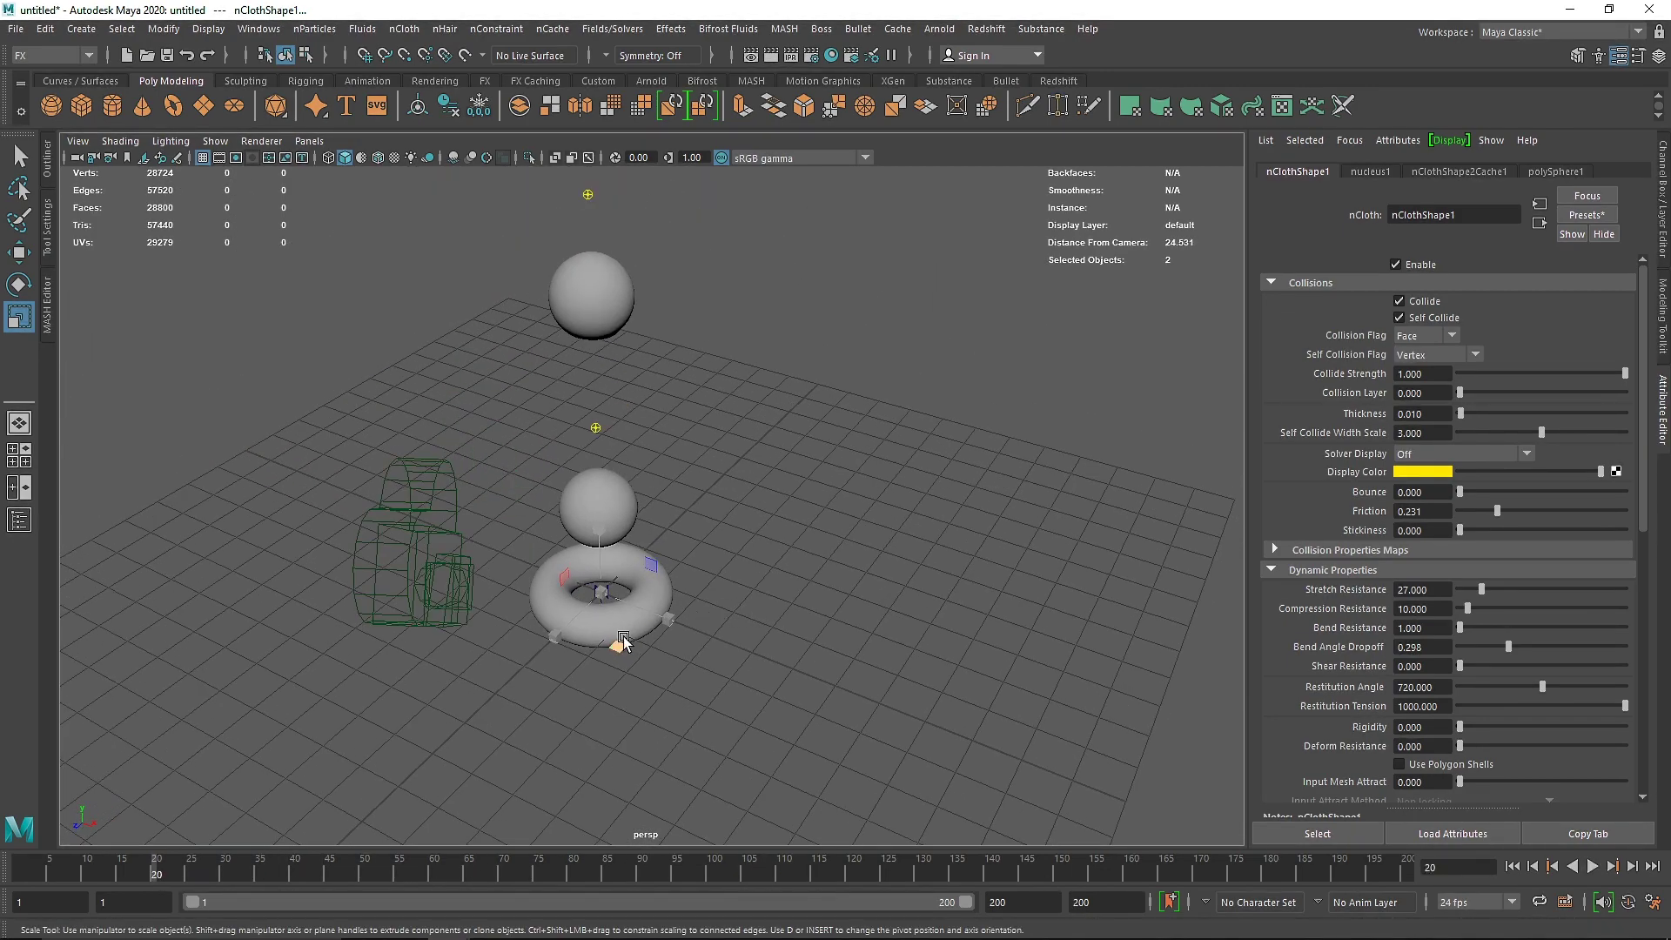
# - Play the cached simulation from the first frame and inspect where the two spheres meet at the torus, scrubbing to frame 93
pyautogui.click(1513, 867)
pyautogui.click(1603, 869)
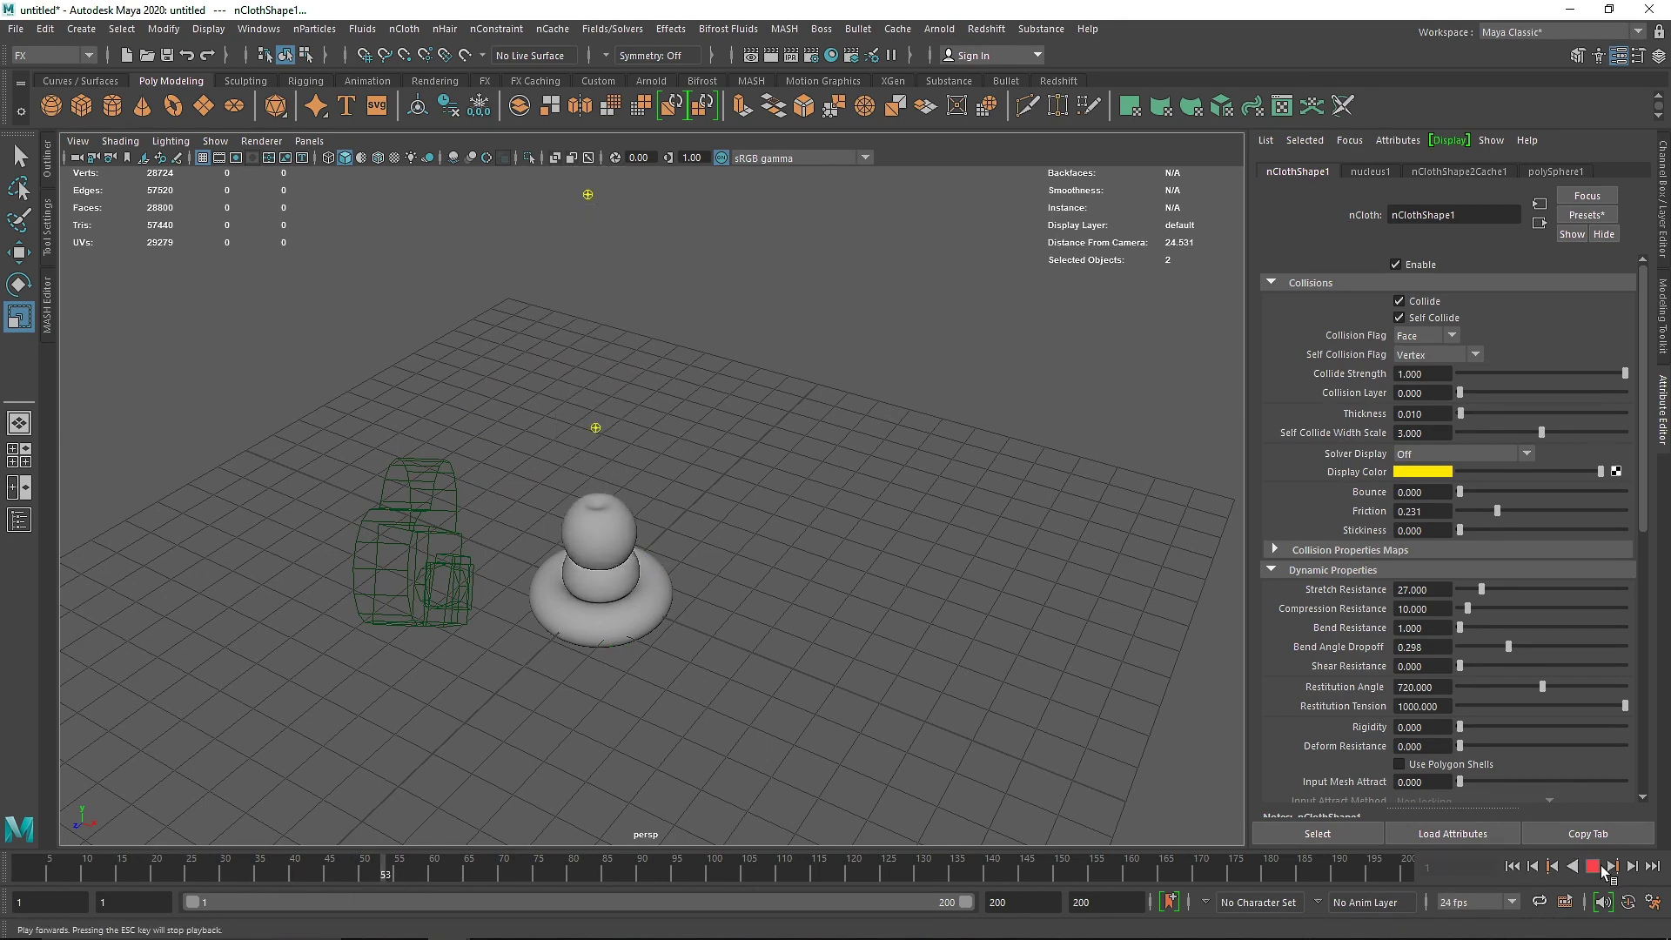
pyautogui.click(1594, 867)
pyautogui.scroll(5, 590, 579)
pyautogui.keyDown('alt'); pyautogui.moveTo(589, 579); pyautogui.dragTo(506, 603); pyautogui.keyUp('alt')
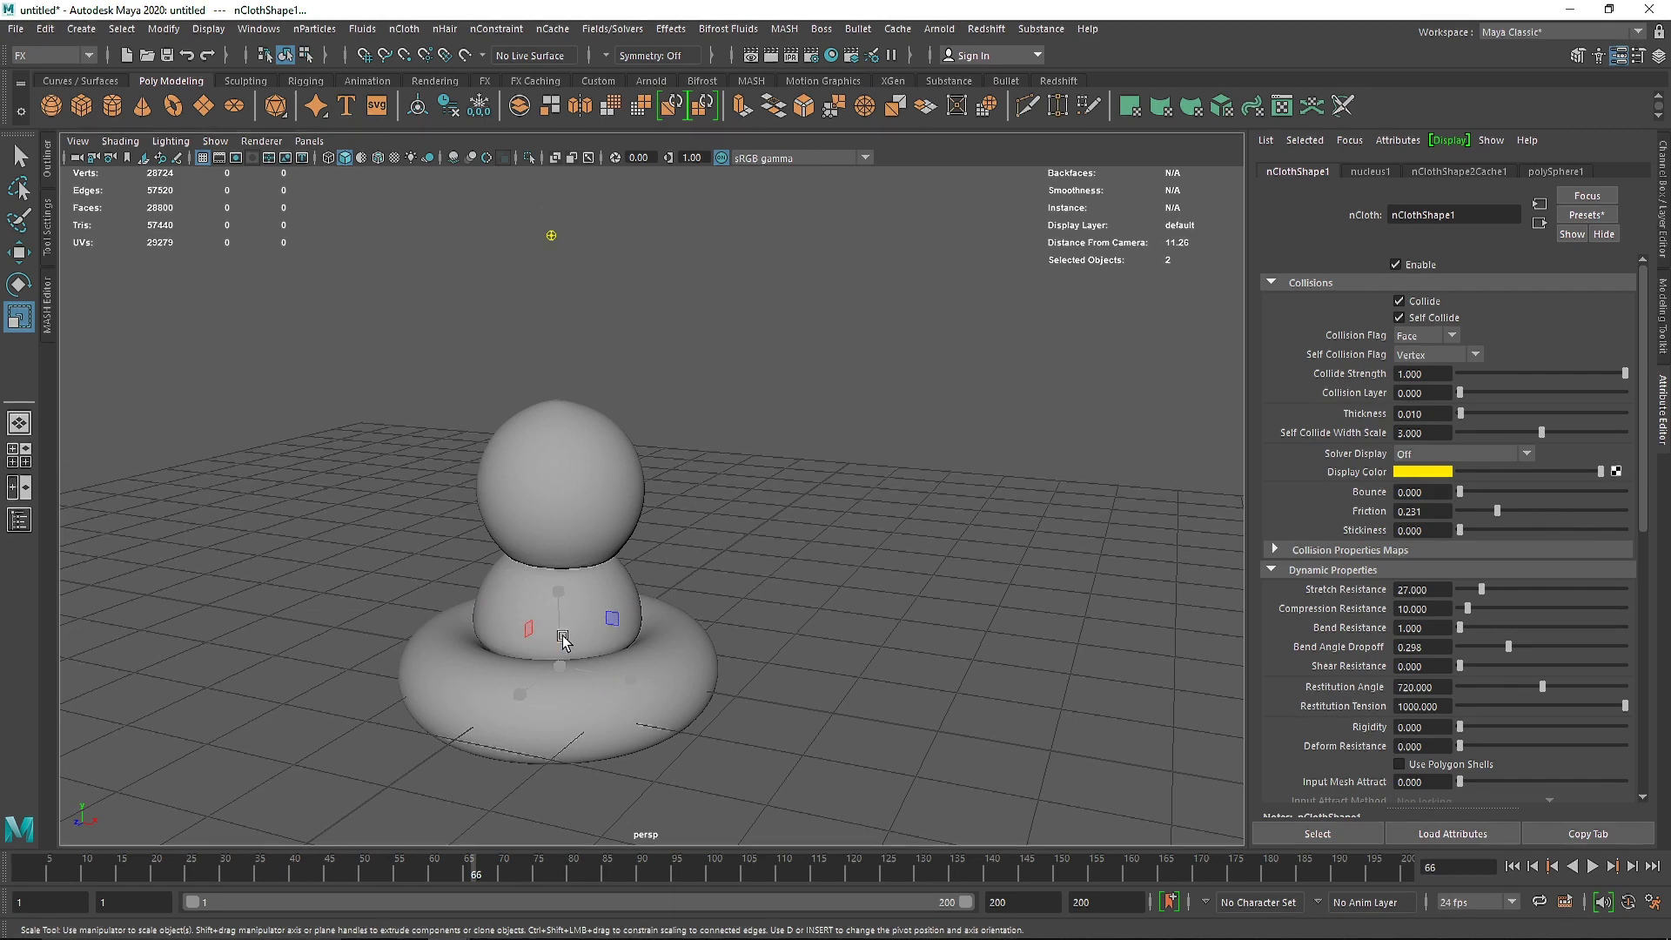
pyautogui.hotkey('alt', 'v')
pyautogui.moveTo(698, 868); pyautogui.dragTo(664, 869)
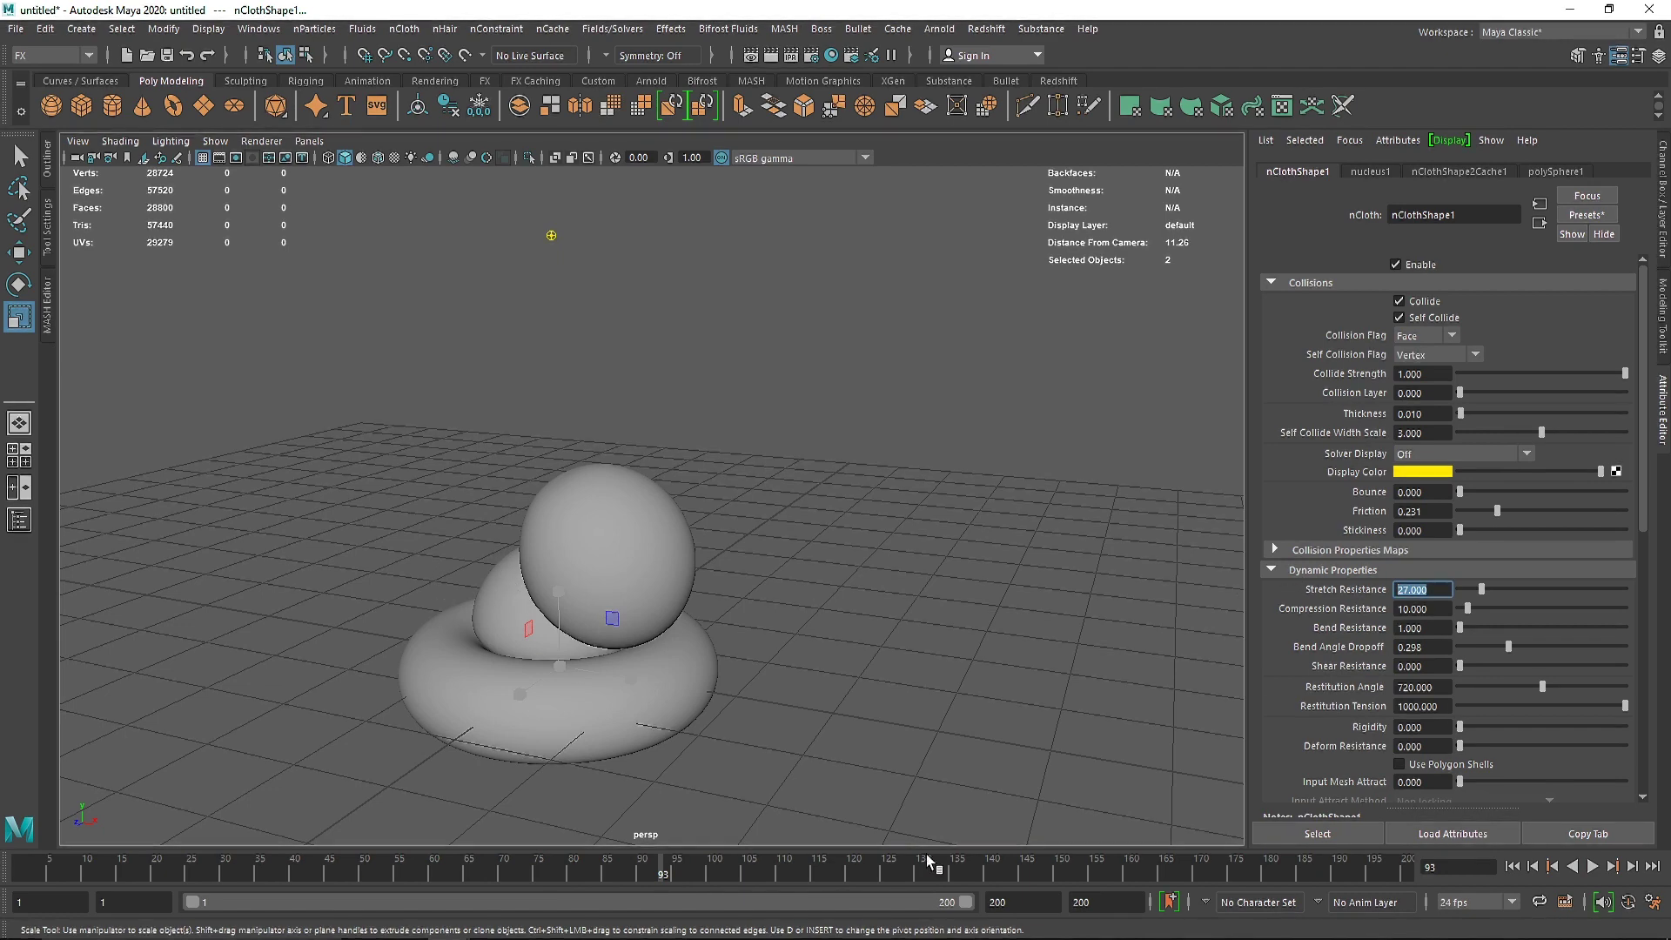
# - At the first frame, set the lower sphere's Subdivisions Axis and Subdivisions Height to 30
pyautogui.click(1512, 865)
pyautogui.click(587, 271)
pyautogui.scroll(-3, 705, 479)
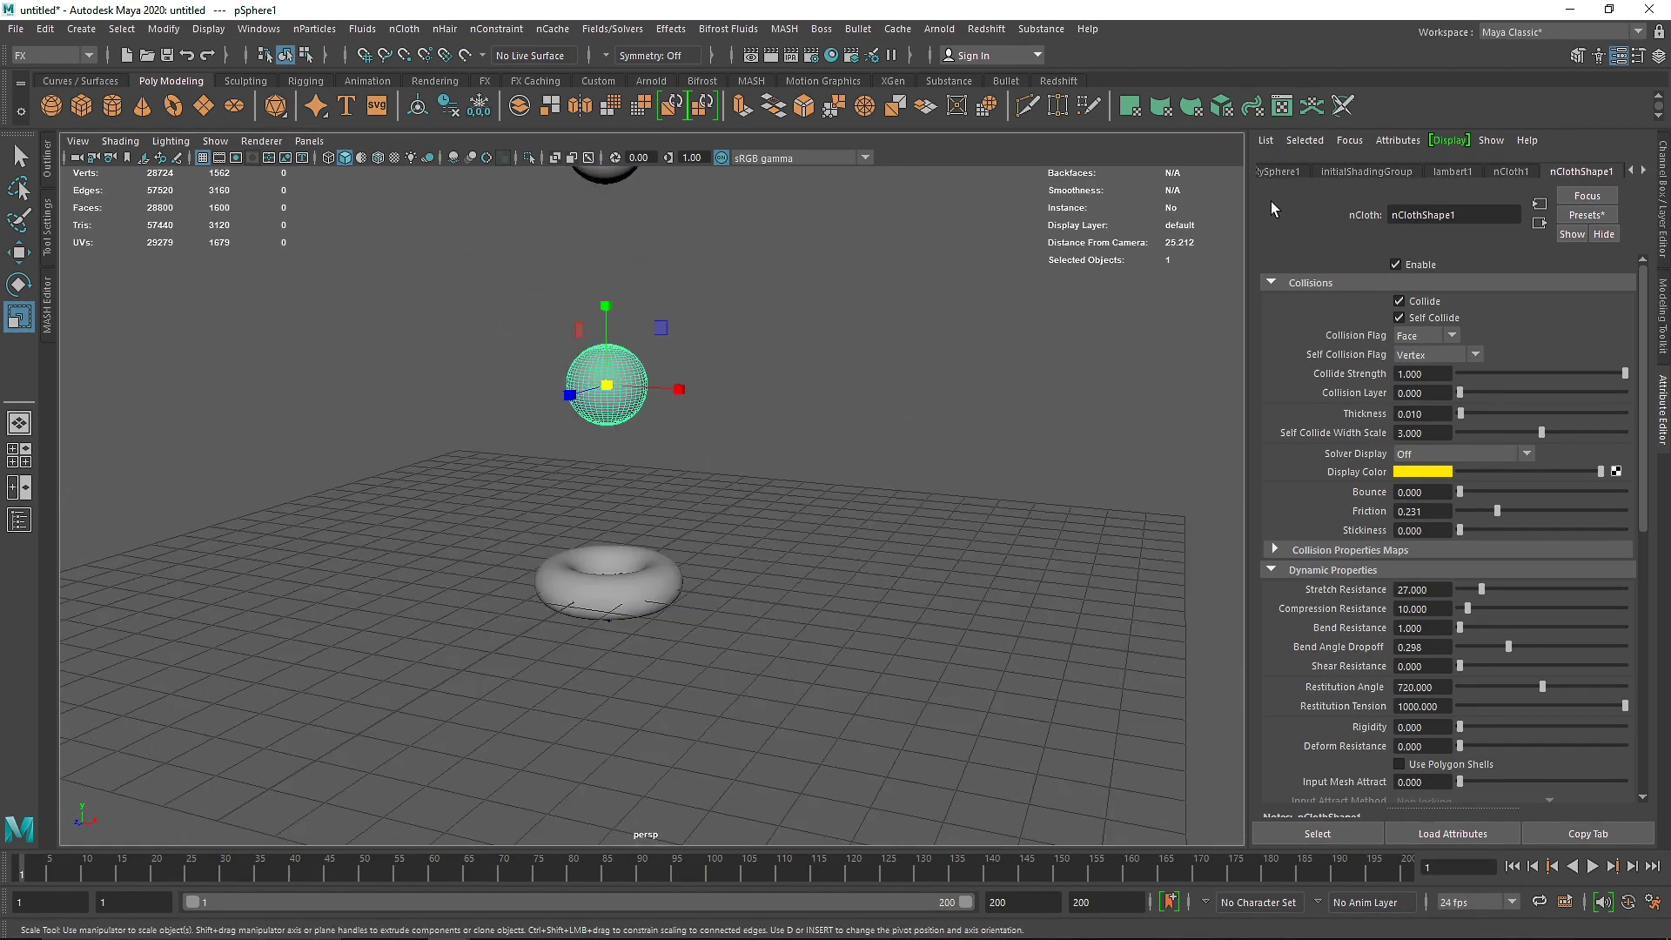
pyautogui.click(1295, 171)
pyautogui.write('30')
pyautogui.moveTo(1416, 327); pyautogui.dragTo(1317, 333)
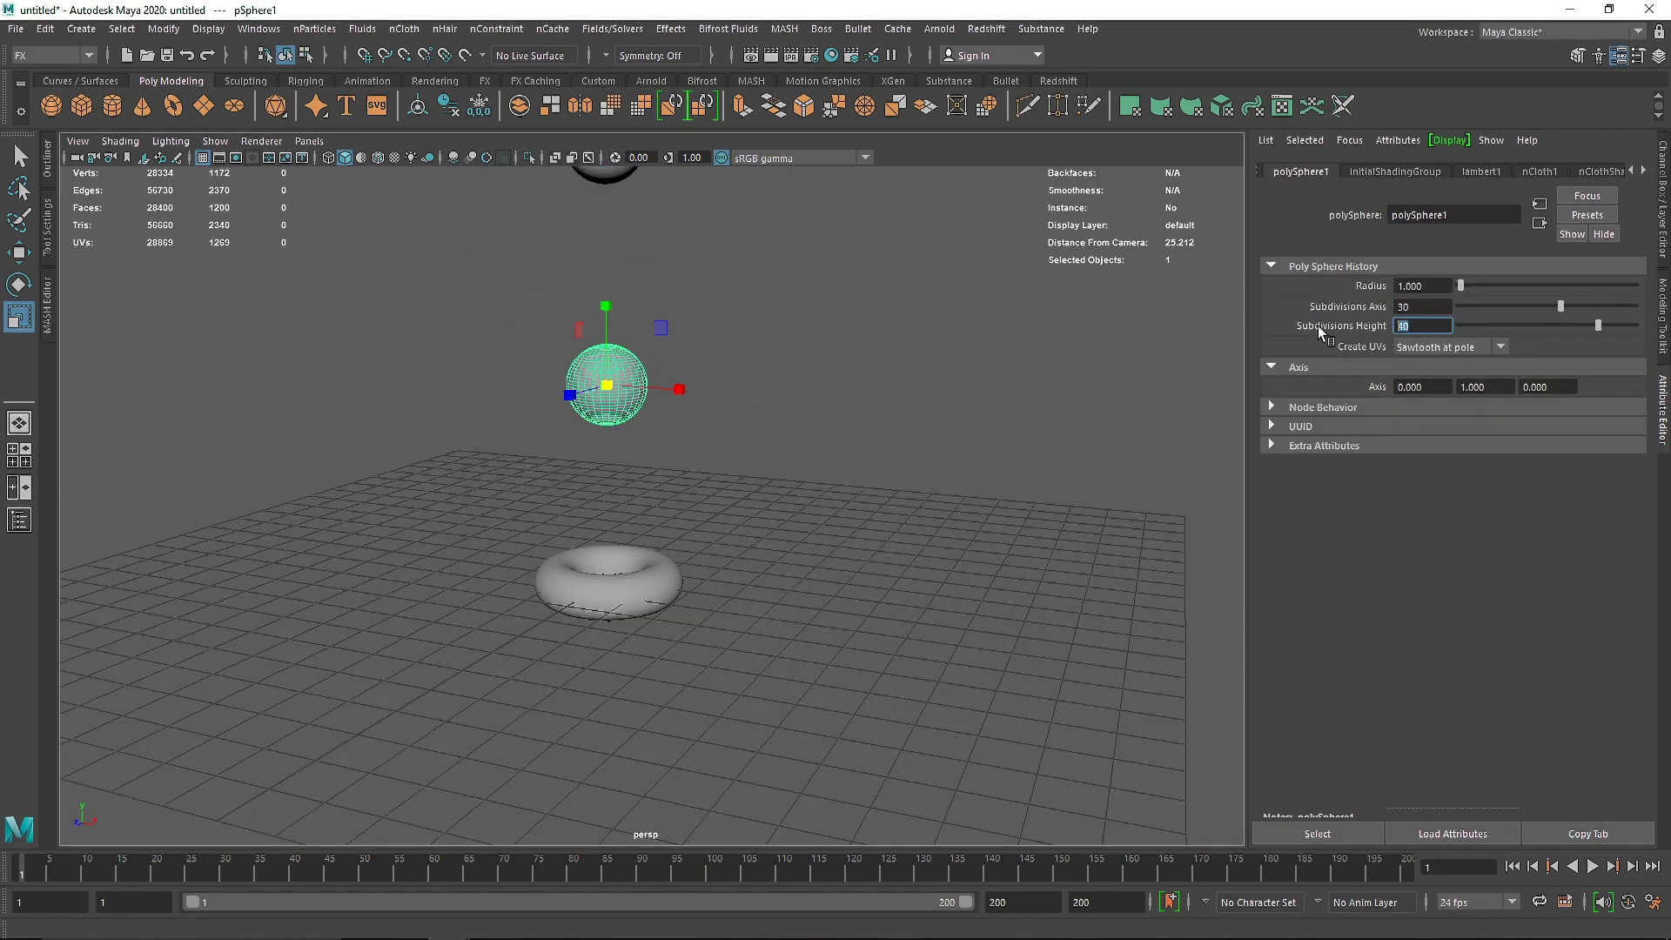
pyautogui.write('30')
pyautogui.click(989, 342)
# - Set the upper sphere's Subdivisions Axis and Subdivisions Height to 20
pyautogui.keyDown('alt'); pyautogui.moveTo(693, 220); pyautogui.dragTo(694, 347, button='middle'); pyautogui.keyUp('alt')
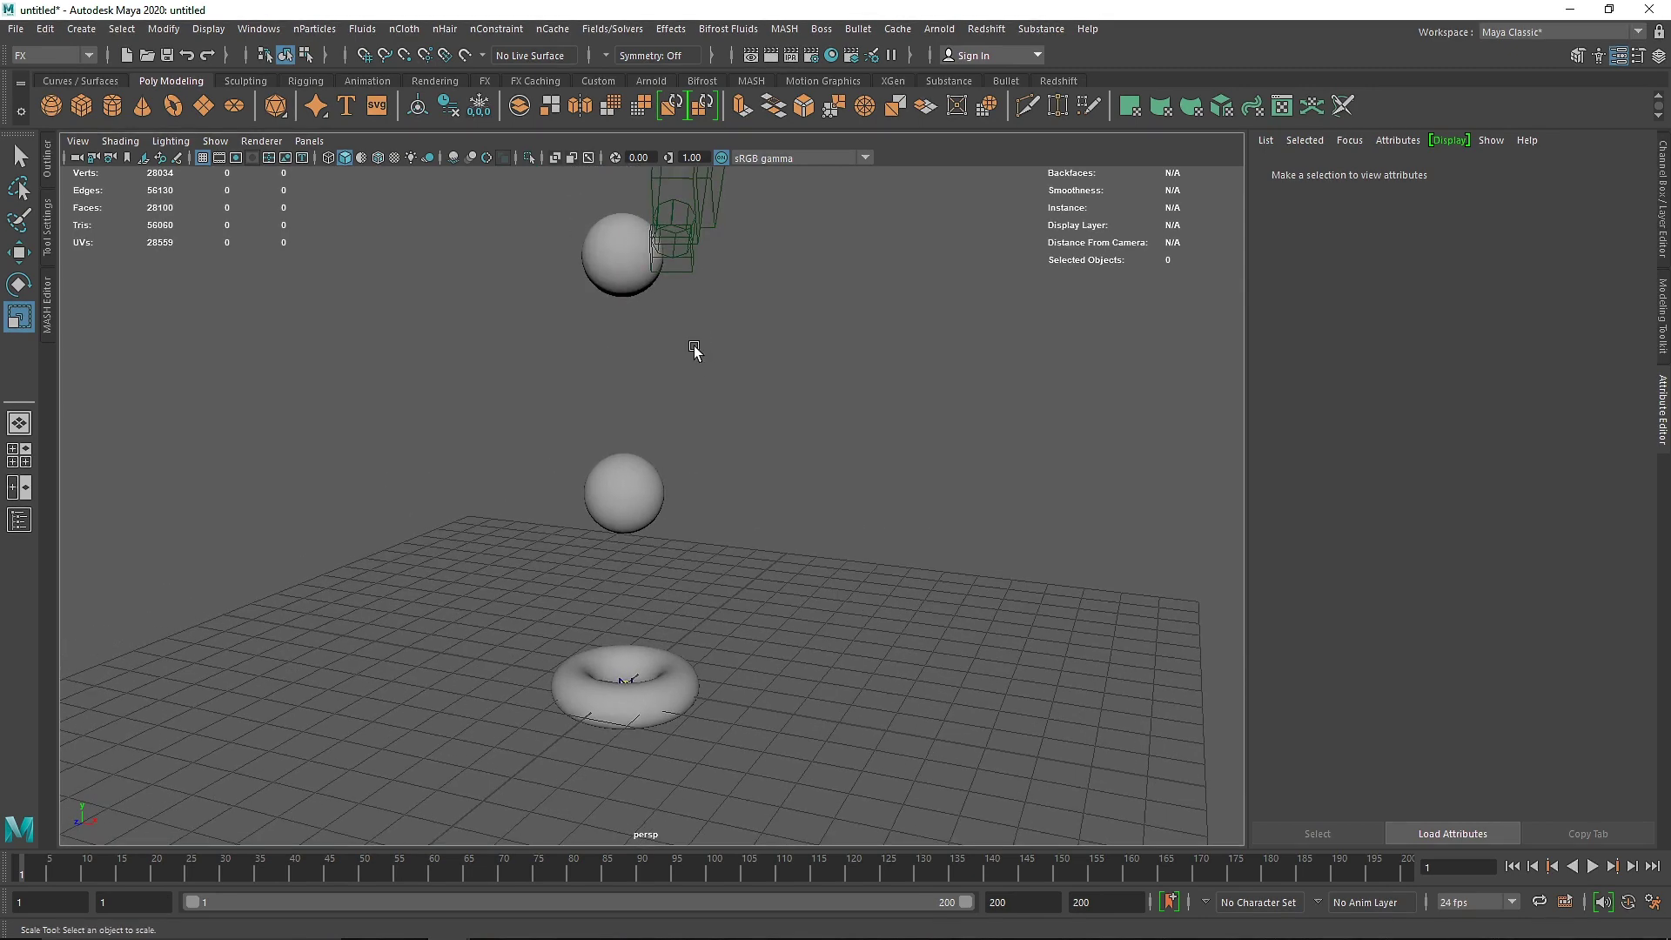
pyautogui.click(611, 263)
pyautogui.click(1301, 171)
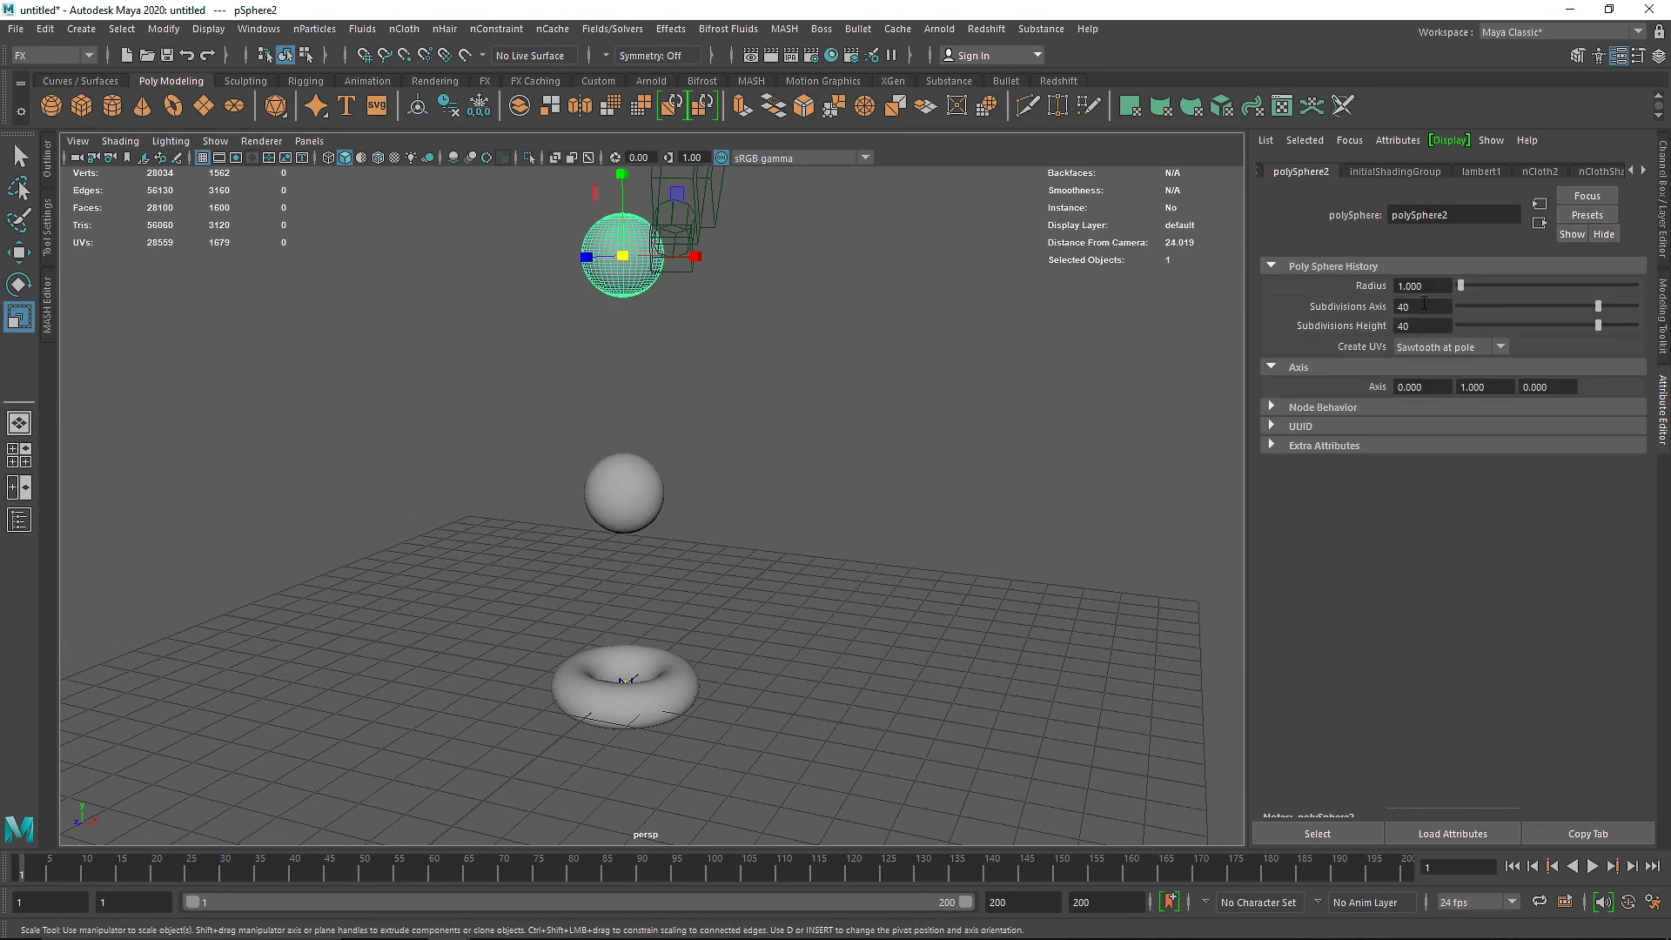
pyautogui.write('20')
pyautogui.moveTo(1422, 326); pyautogui.dragTo(1332, 332)
pyautogui.write('20')
pyautogui.click(824, 571)
# - Select the lower sphere, play the simulation to check both spheres, and return to the first frame
pyautogui.click(597, 490)
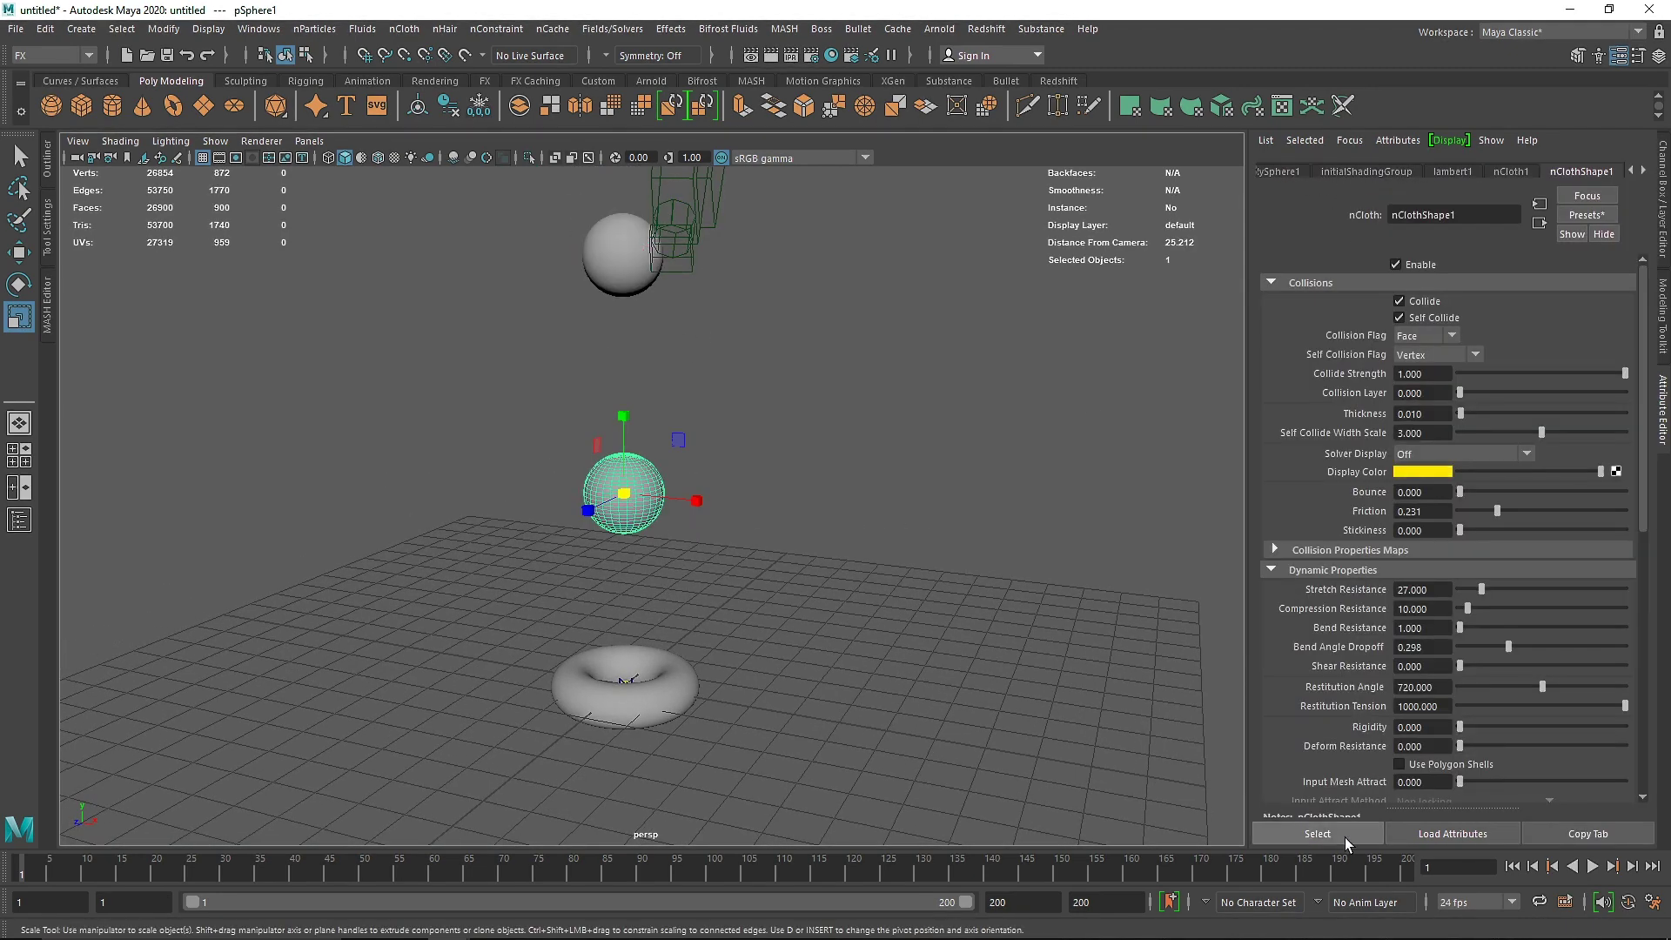
pyautogui.click(1593, 867)
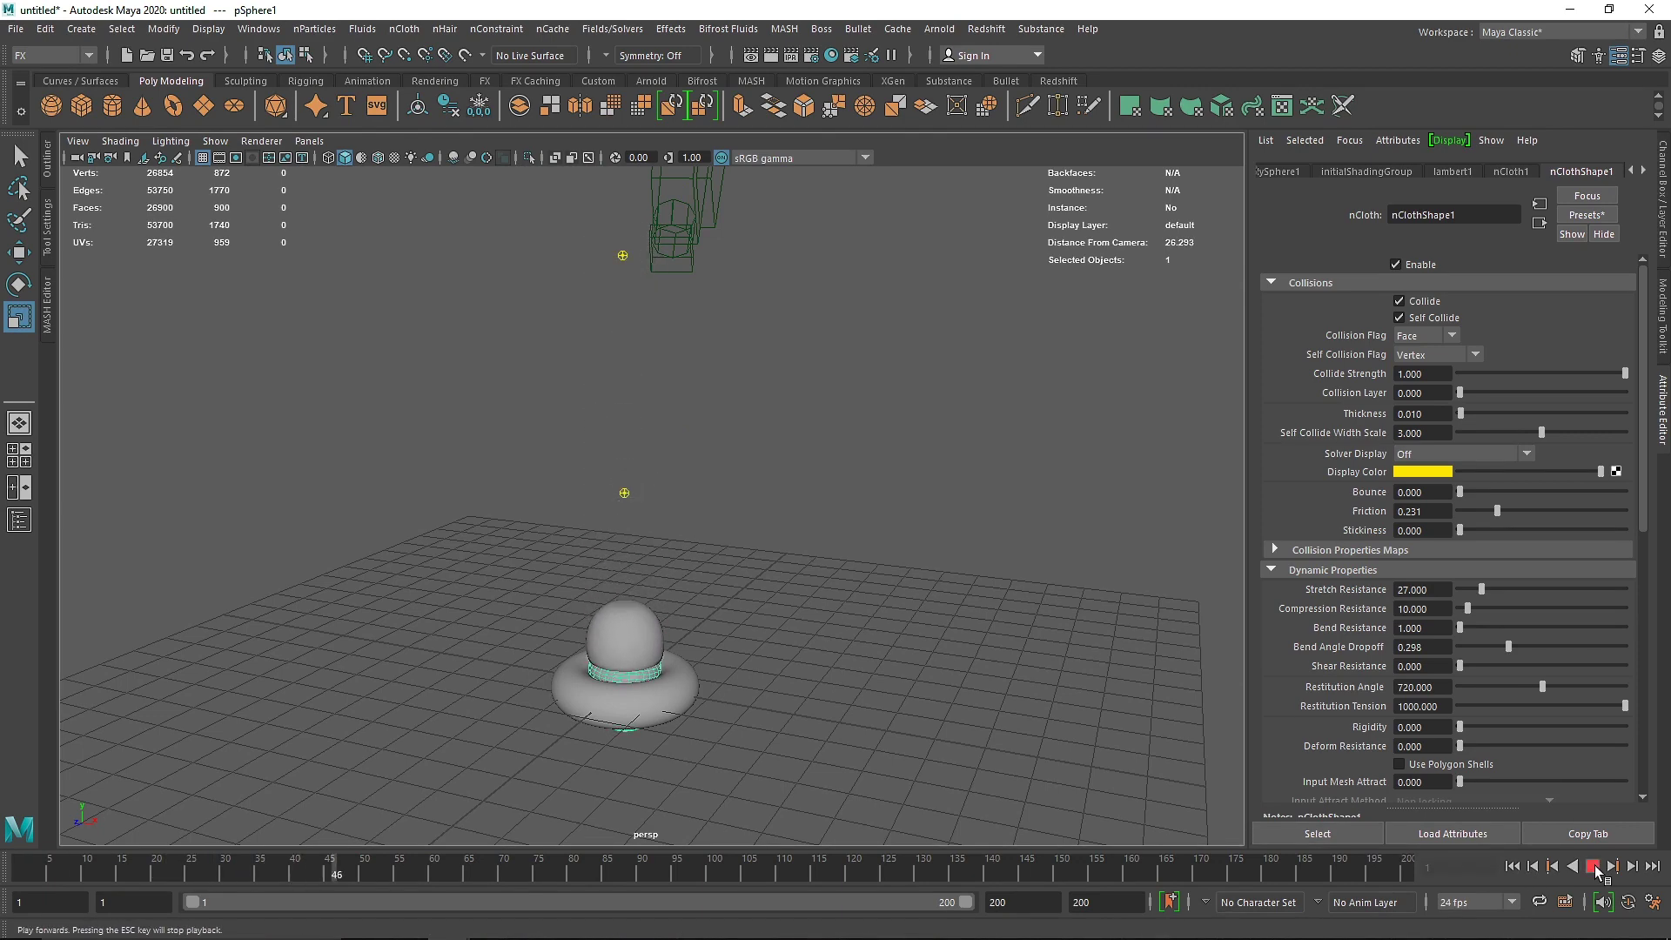
pyautogui.click(1593, 867)
pyautogui.click(1513, 867)
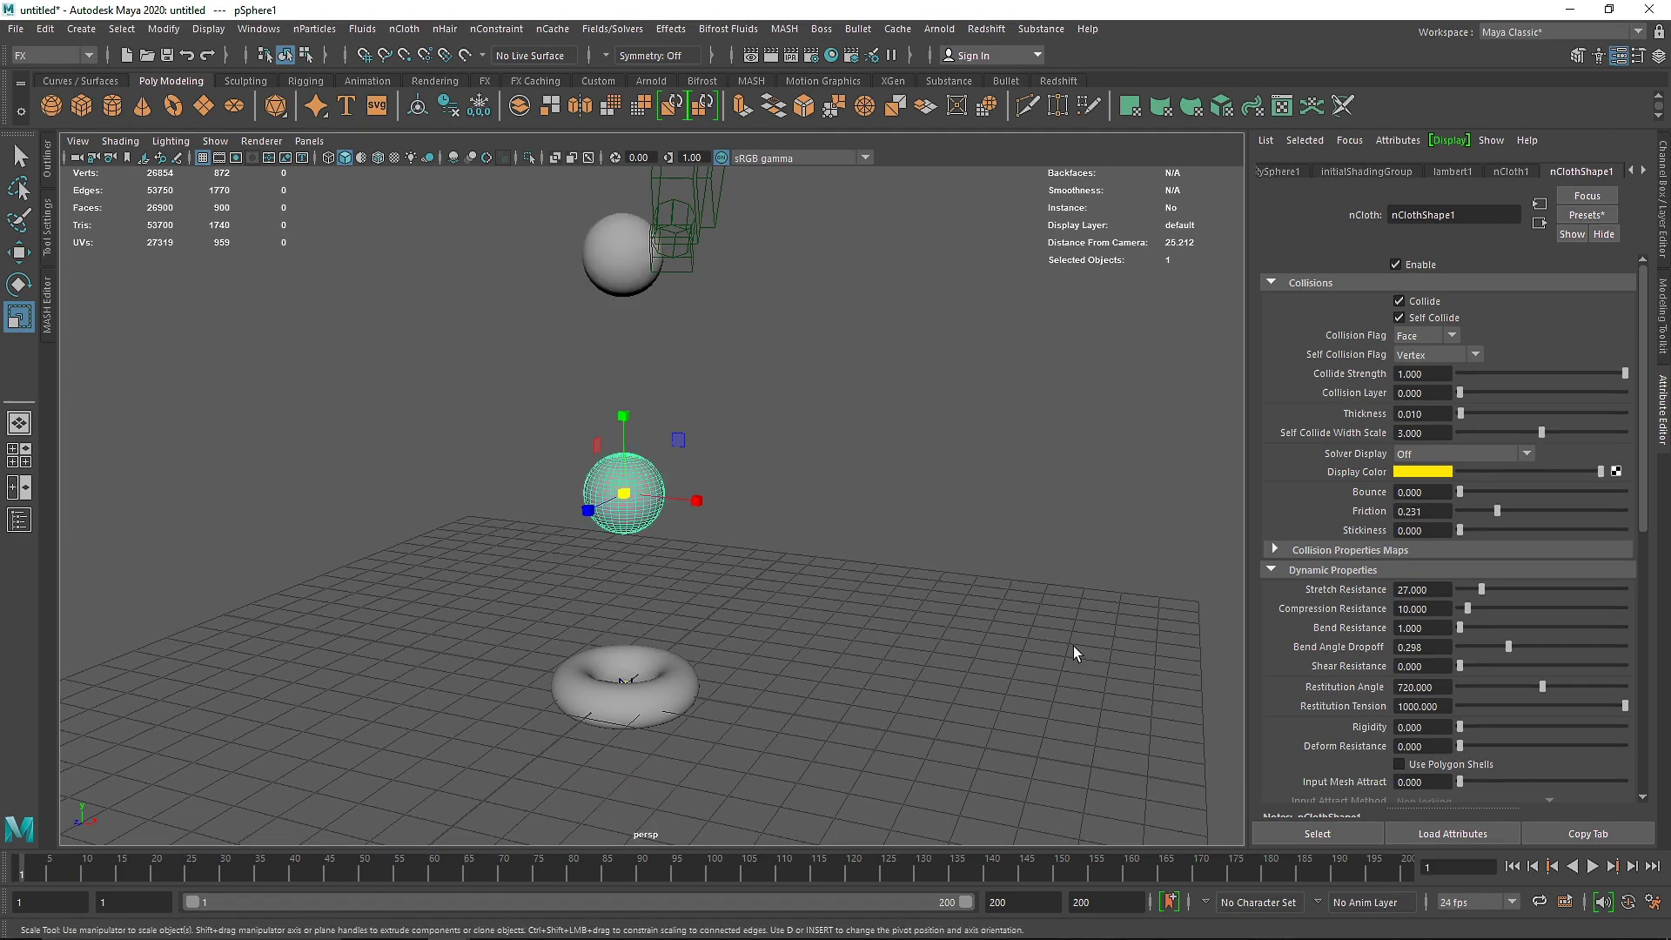
# - Select both spheres and create a new nObject nCache, replacing the existing cache
pyautogui.keyDown('shift'); pyautogui.click(615, 275); pyautogui.keyUp('shift')
pyautogui.click(535, 25)
pyautogui.moveTo(636, 74)
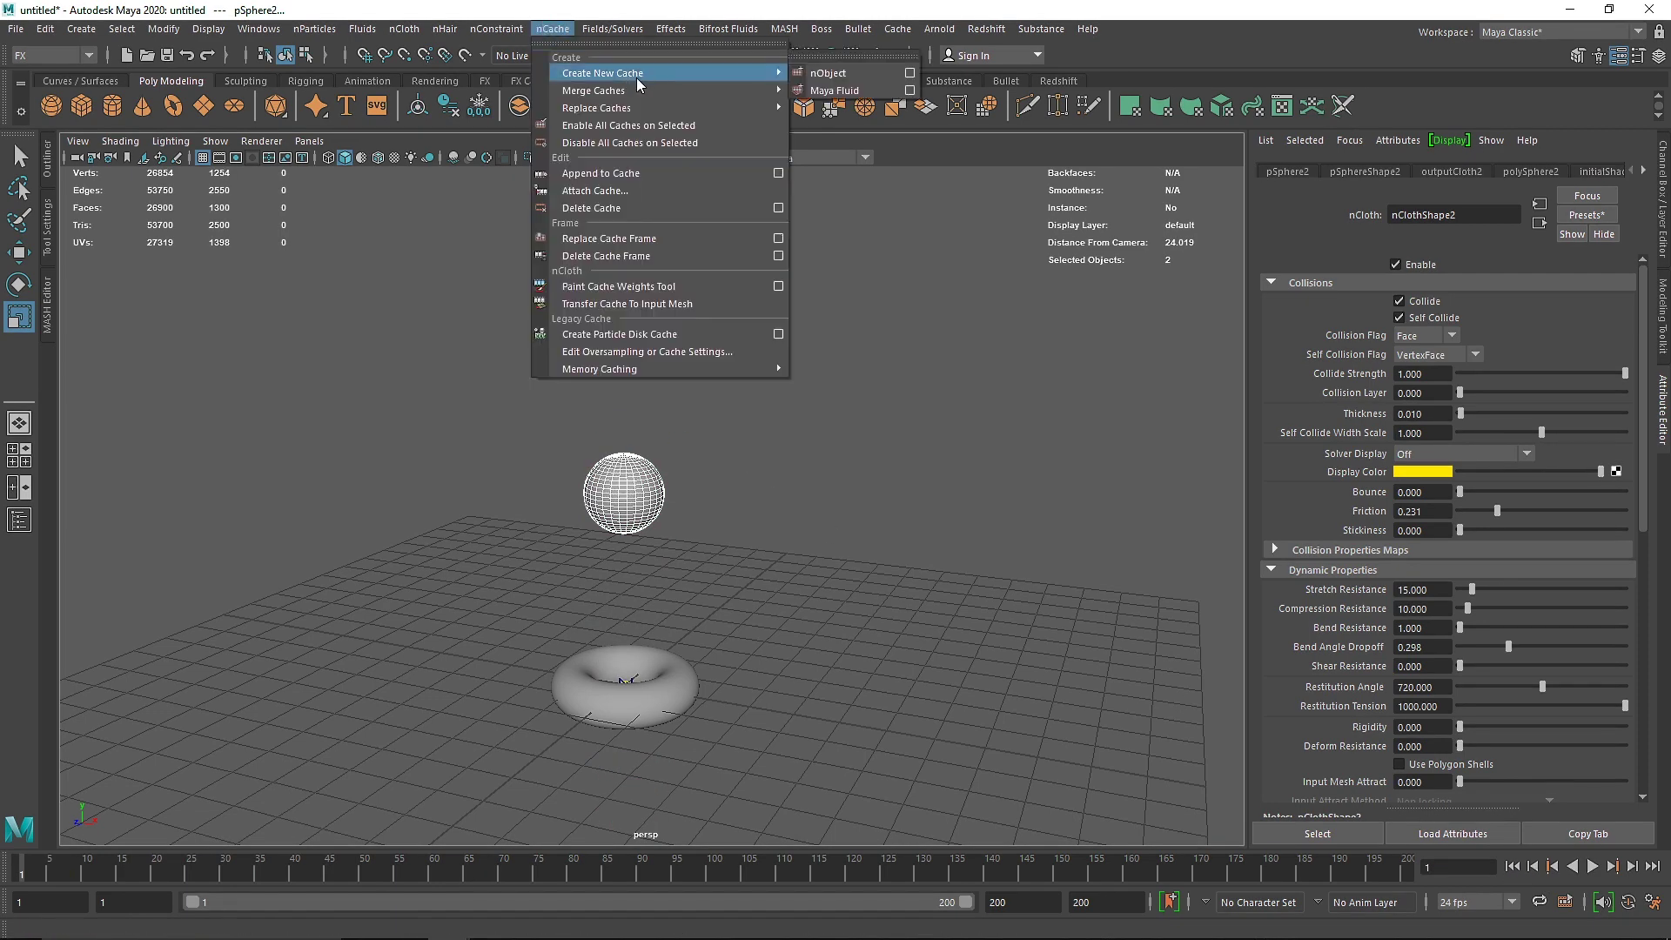
pyautogui.click(870, 77)
pyautogui.click(879, 484)
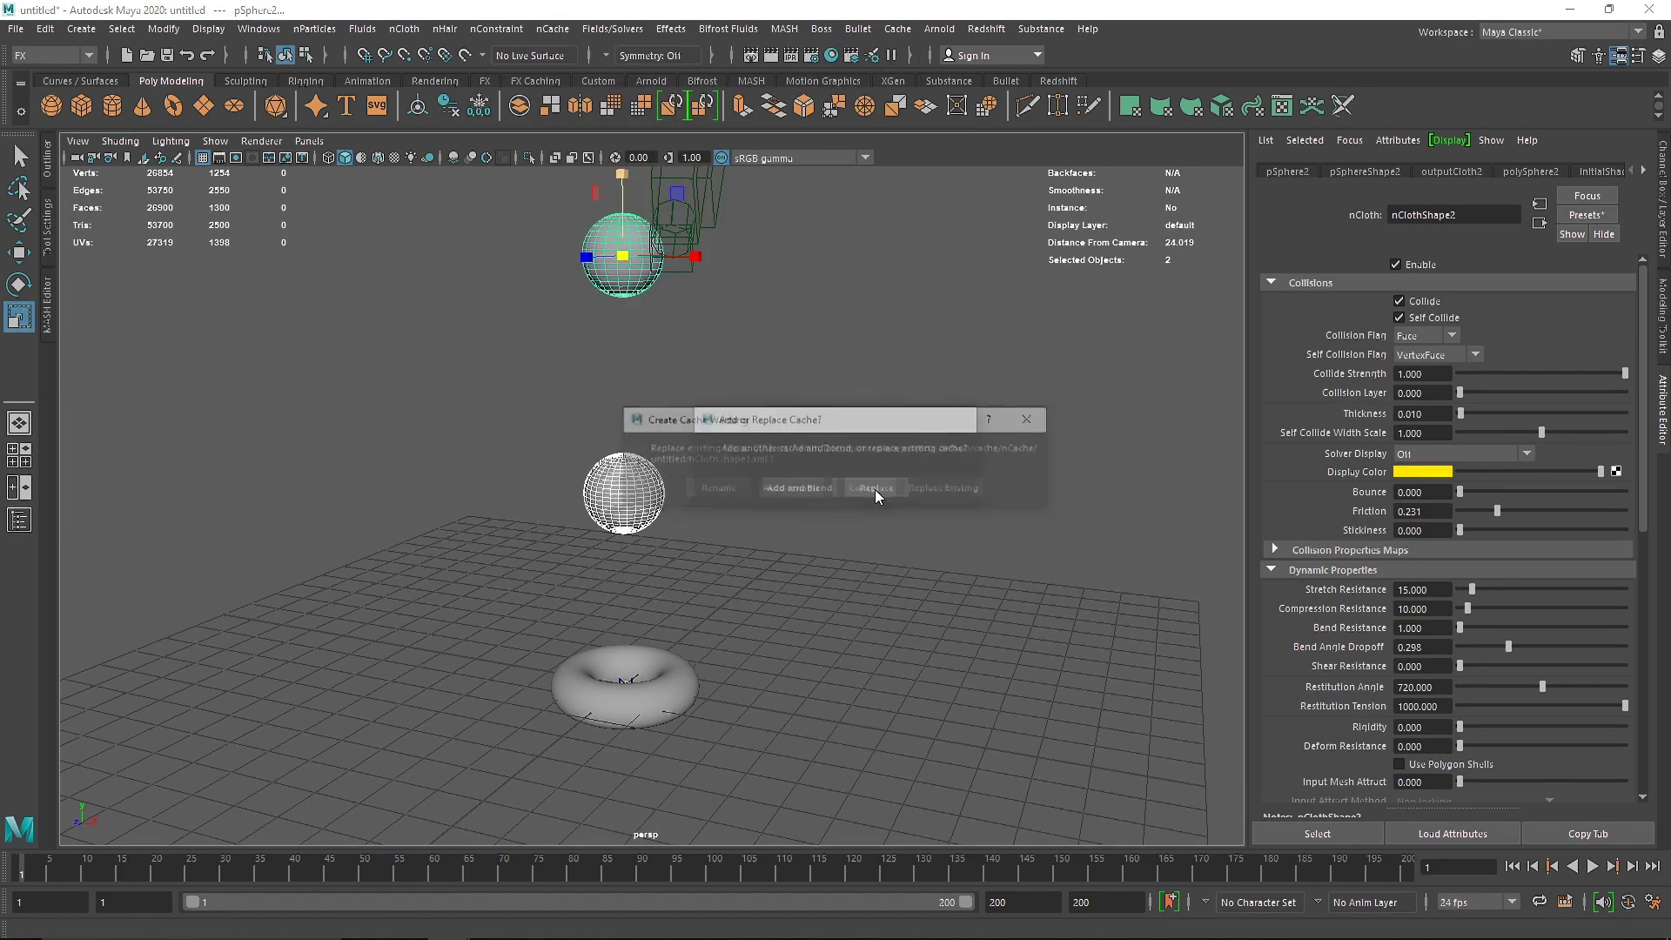
pyautogui.click(974, 490)
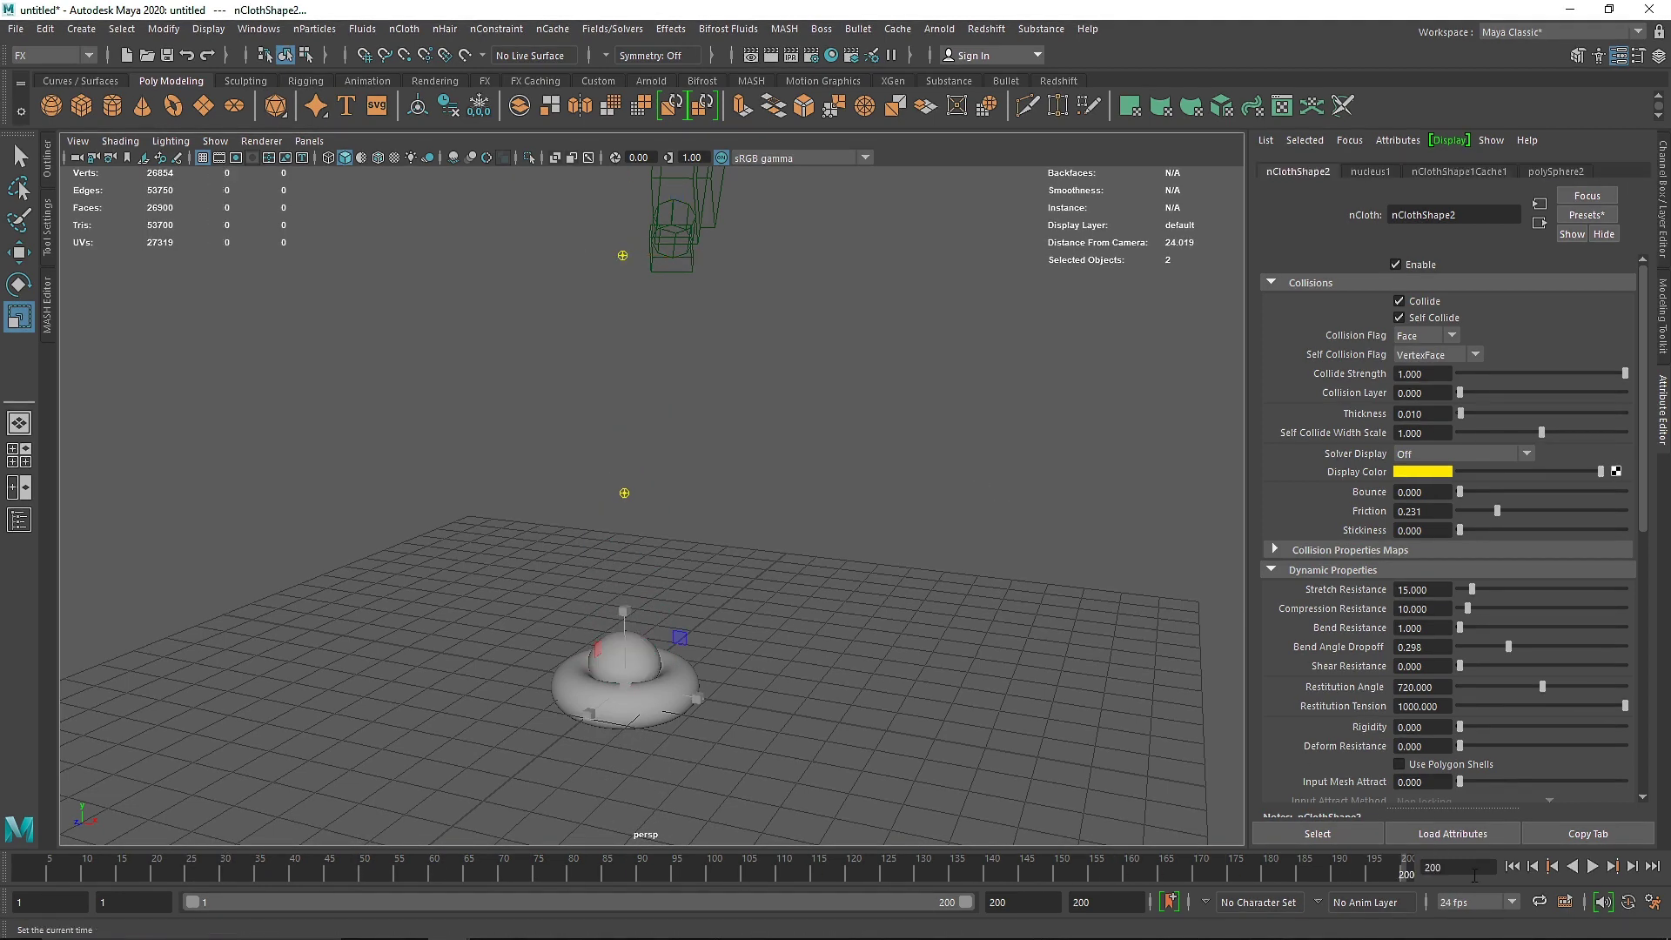
# - Play the new cache from the first frame and stop at frame 93
pyautogui.click(1513, 867)
pyautogui.click(1593, 867)
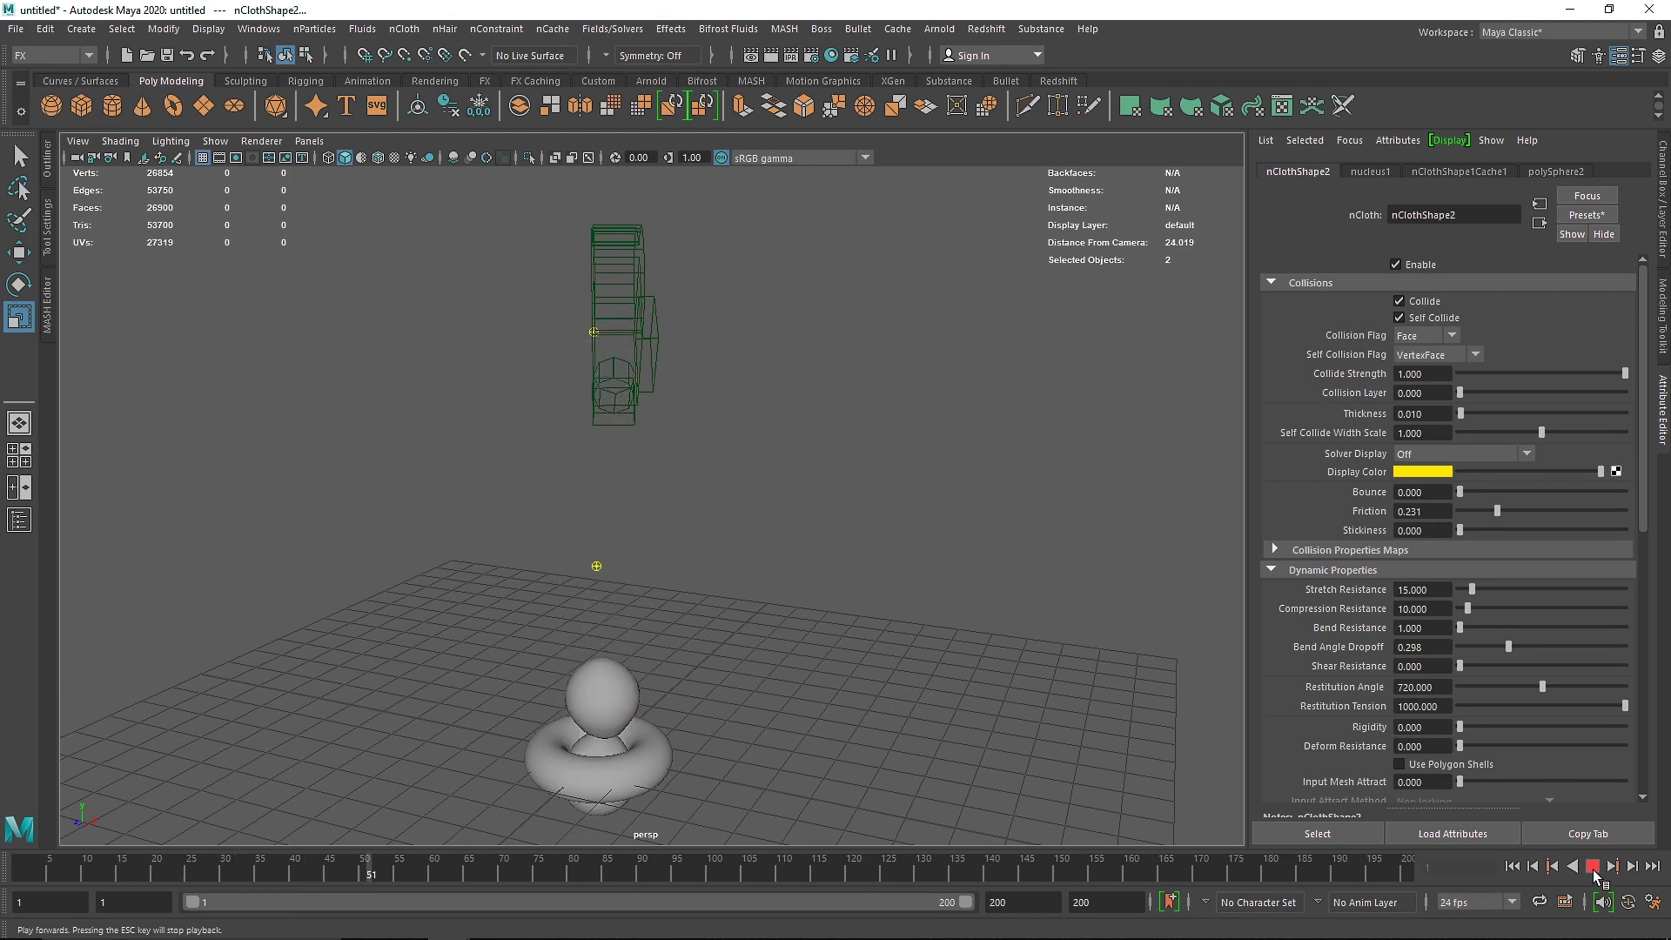
pyautogui.click(1593, 867)
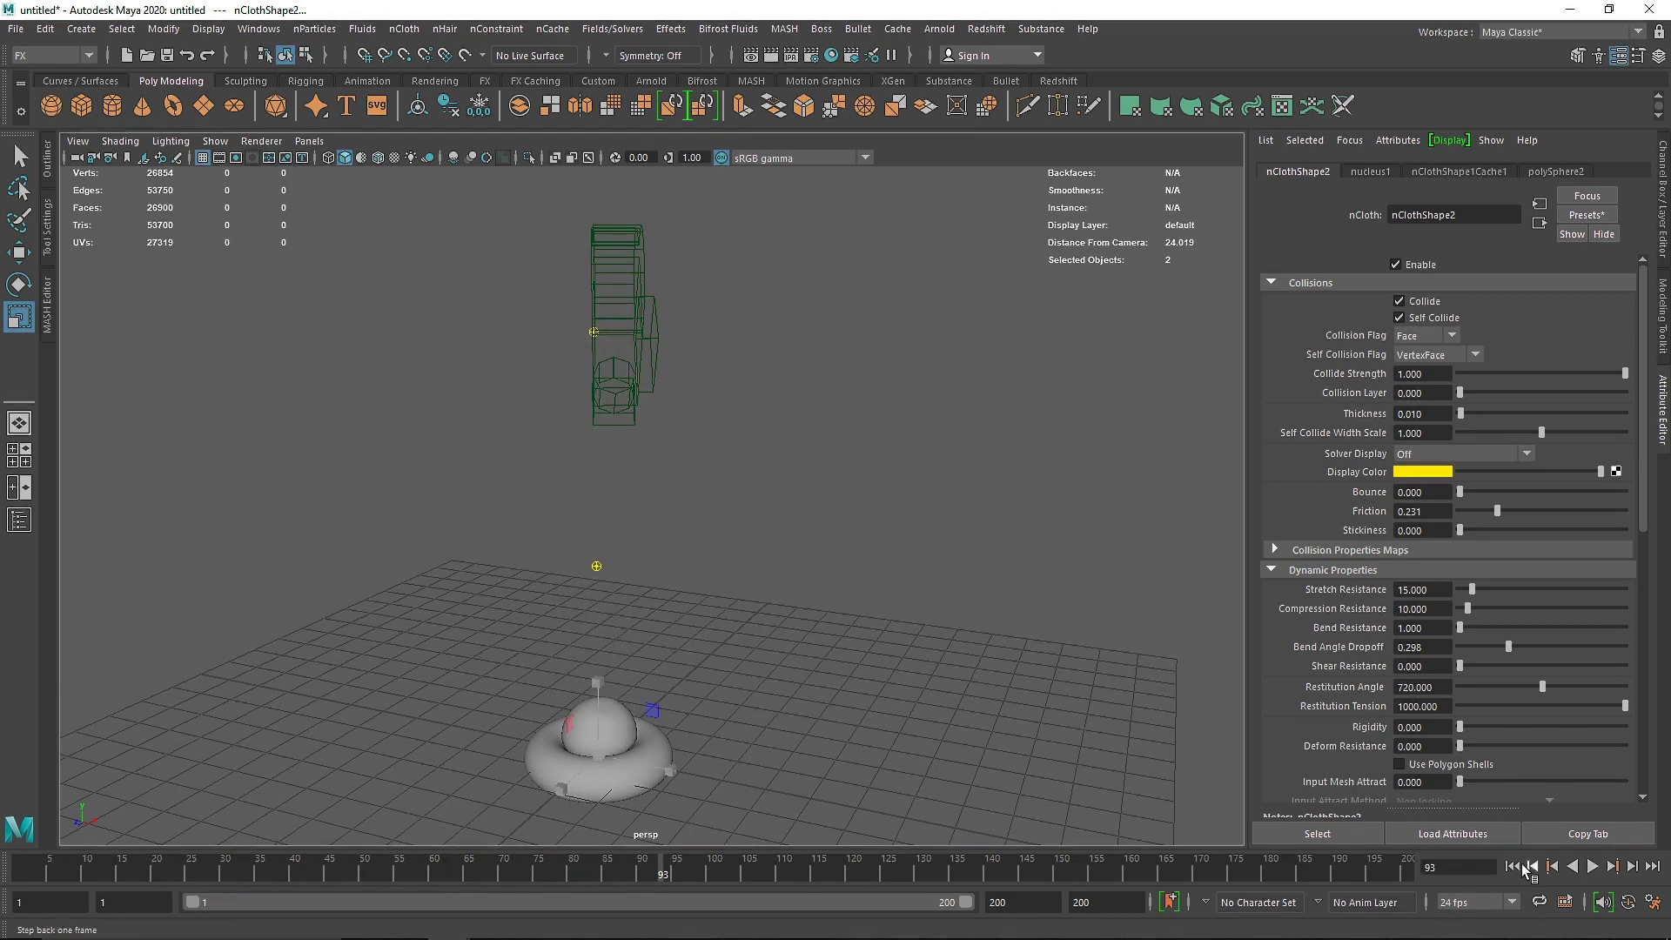
# - Set the Stretch Resistance of pSphere2, the sphere resting in the torus, to 13
pyautogui.click(613, 729)
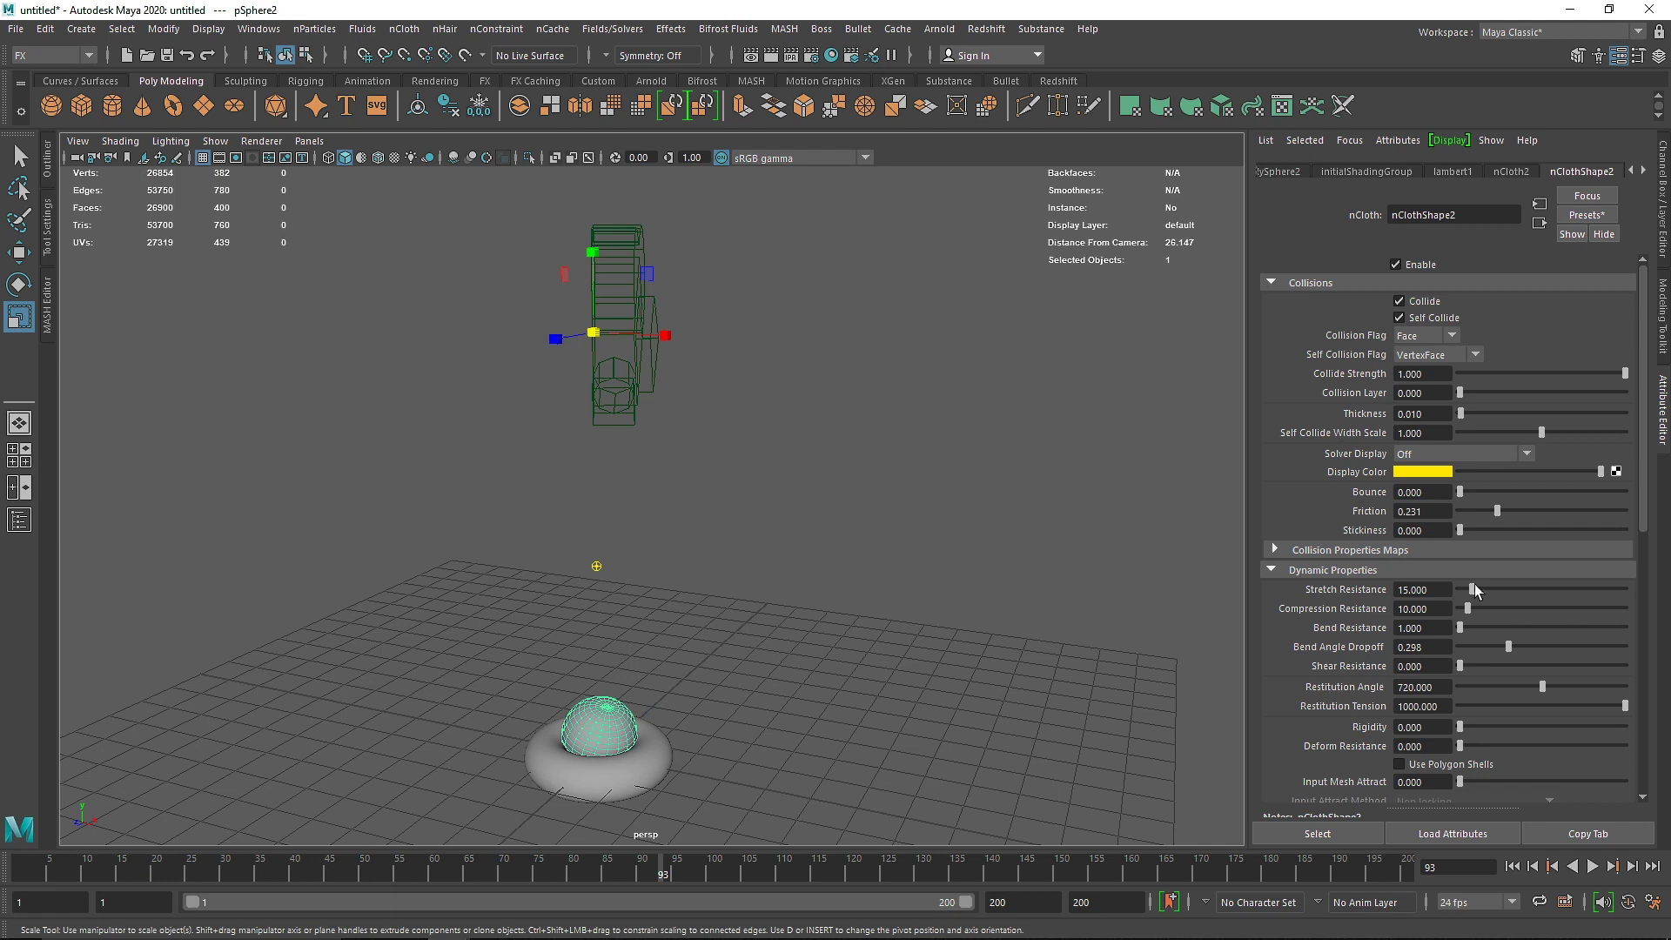
pyautogui.write('14')
pyautogui.press('Return')
pyautogui.press('Return')
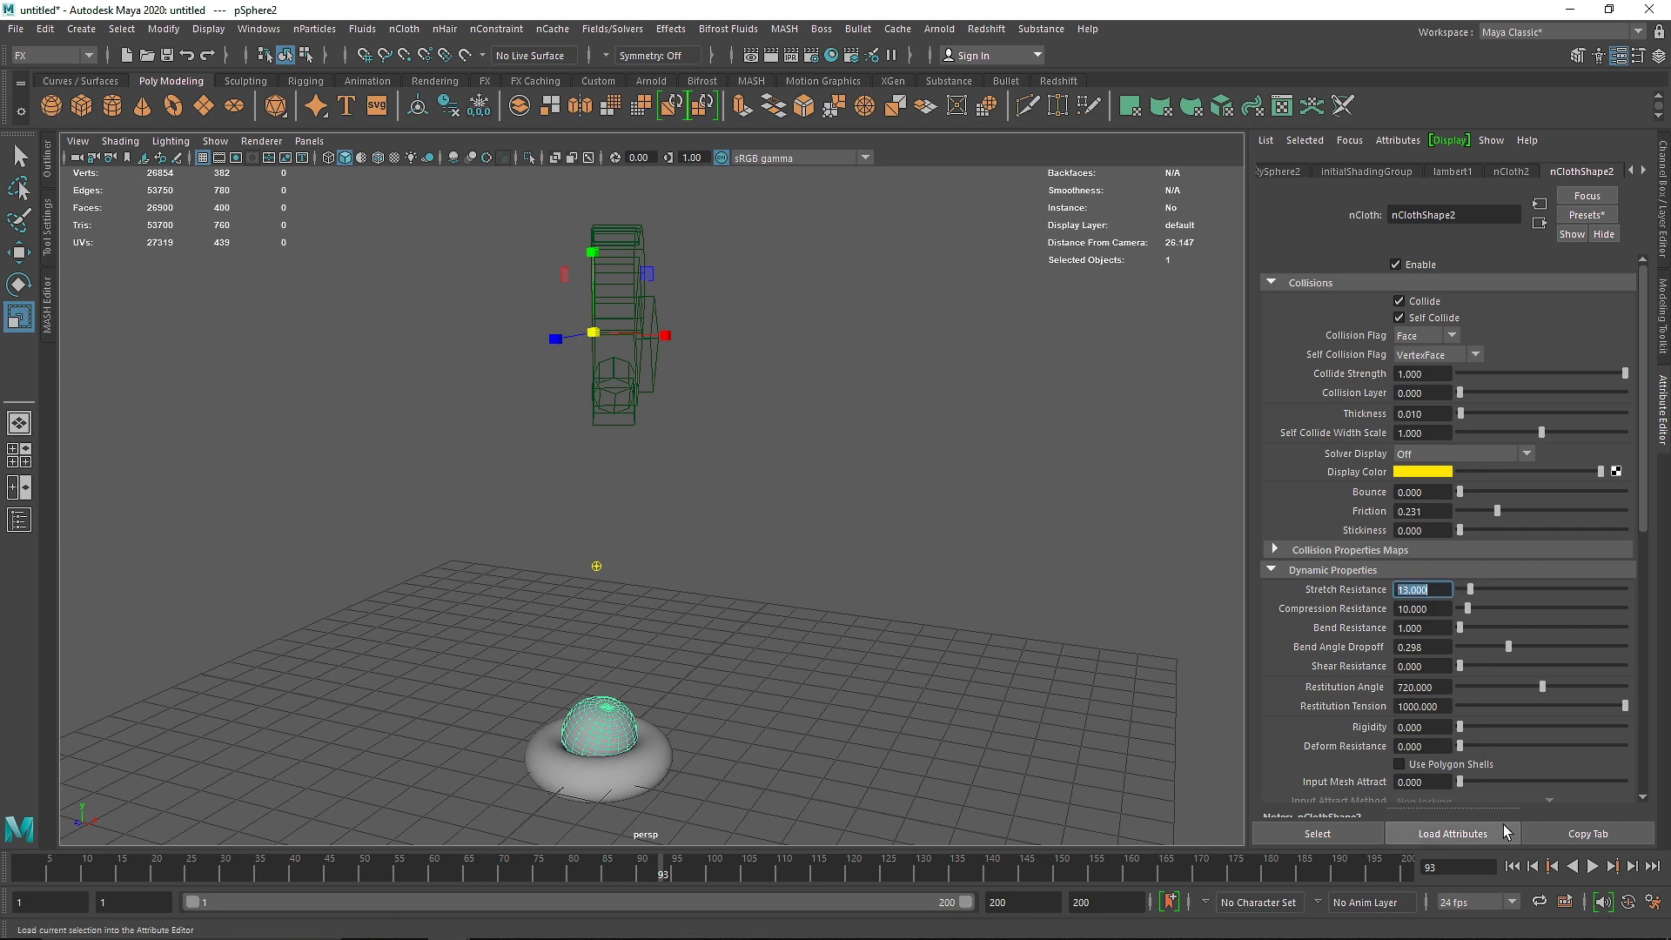
# - From the first frame, select both spheres and create a new nObject nCache, replacing the existing cache
pyautogui.click(1511, 867)
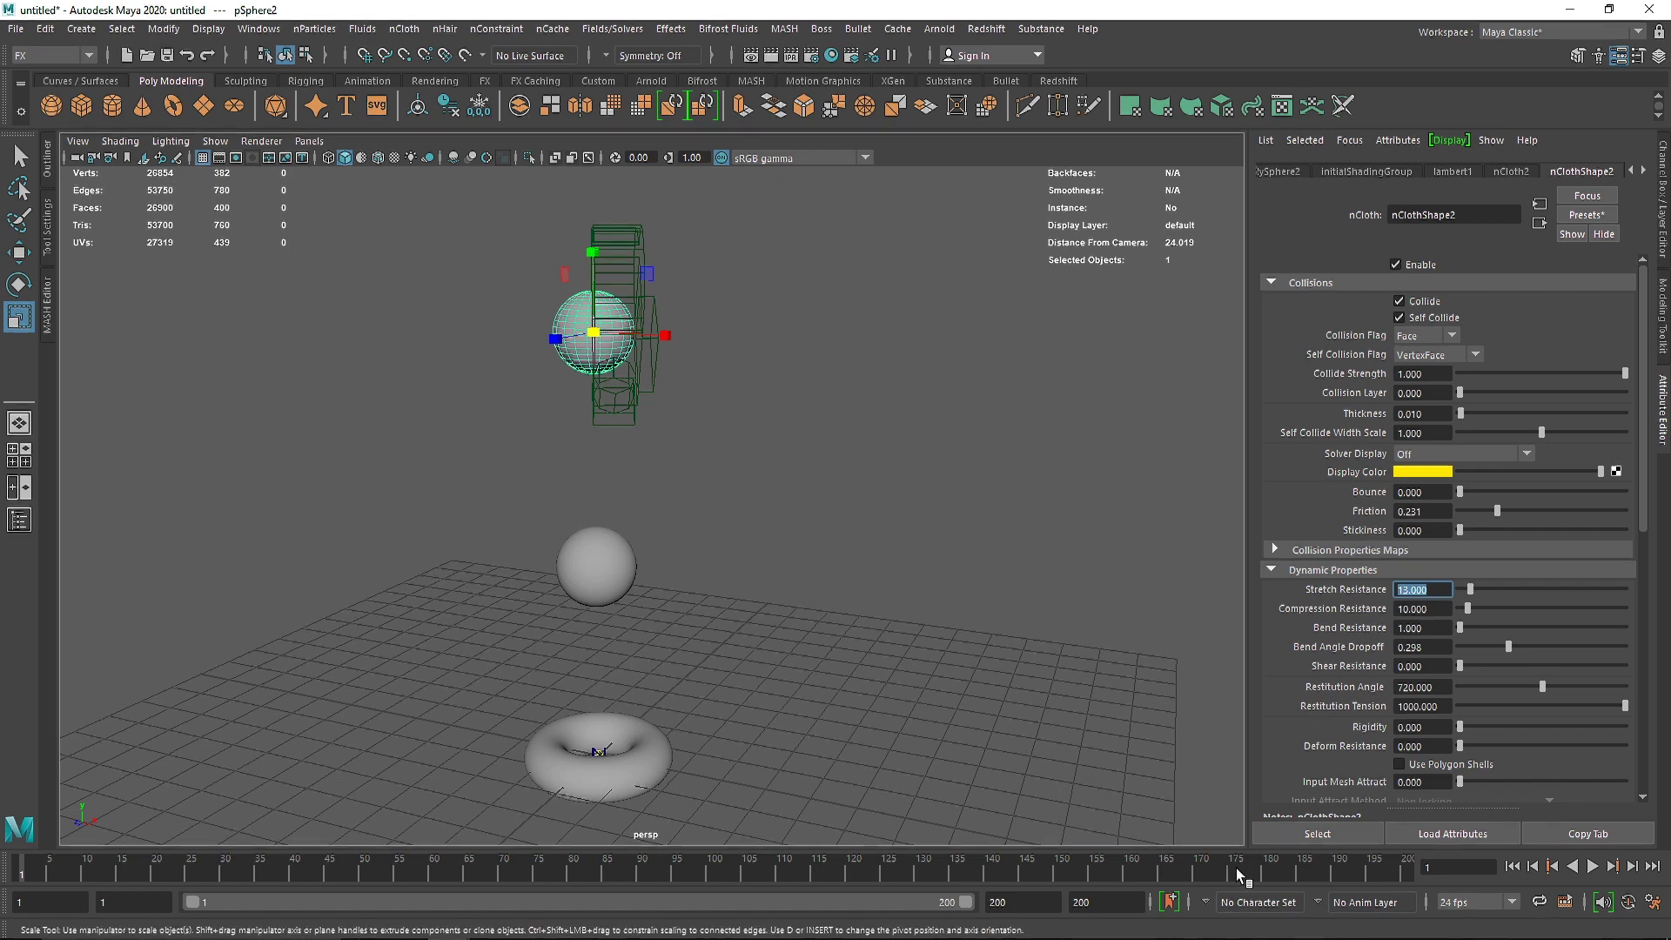
pyautogui.keyDown('shift'); pyautogui.click(590, 566); pyautogui.keyUp('shift')
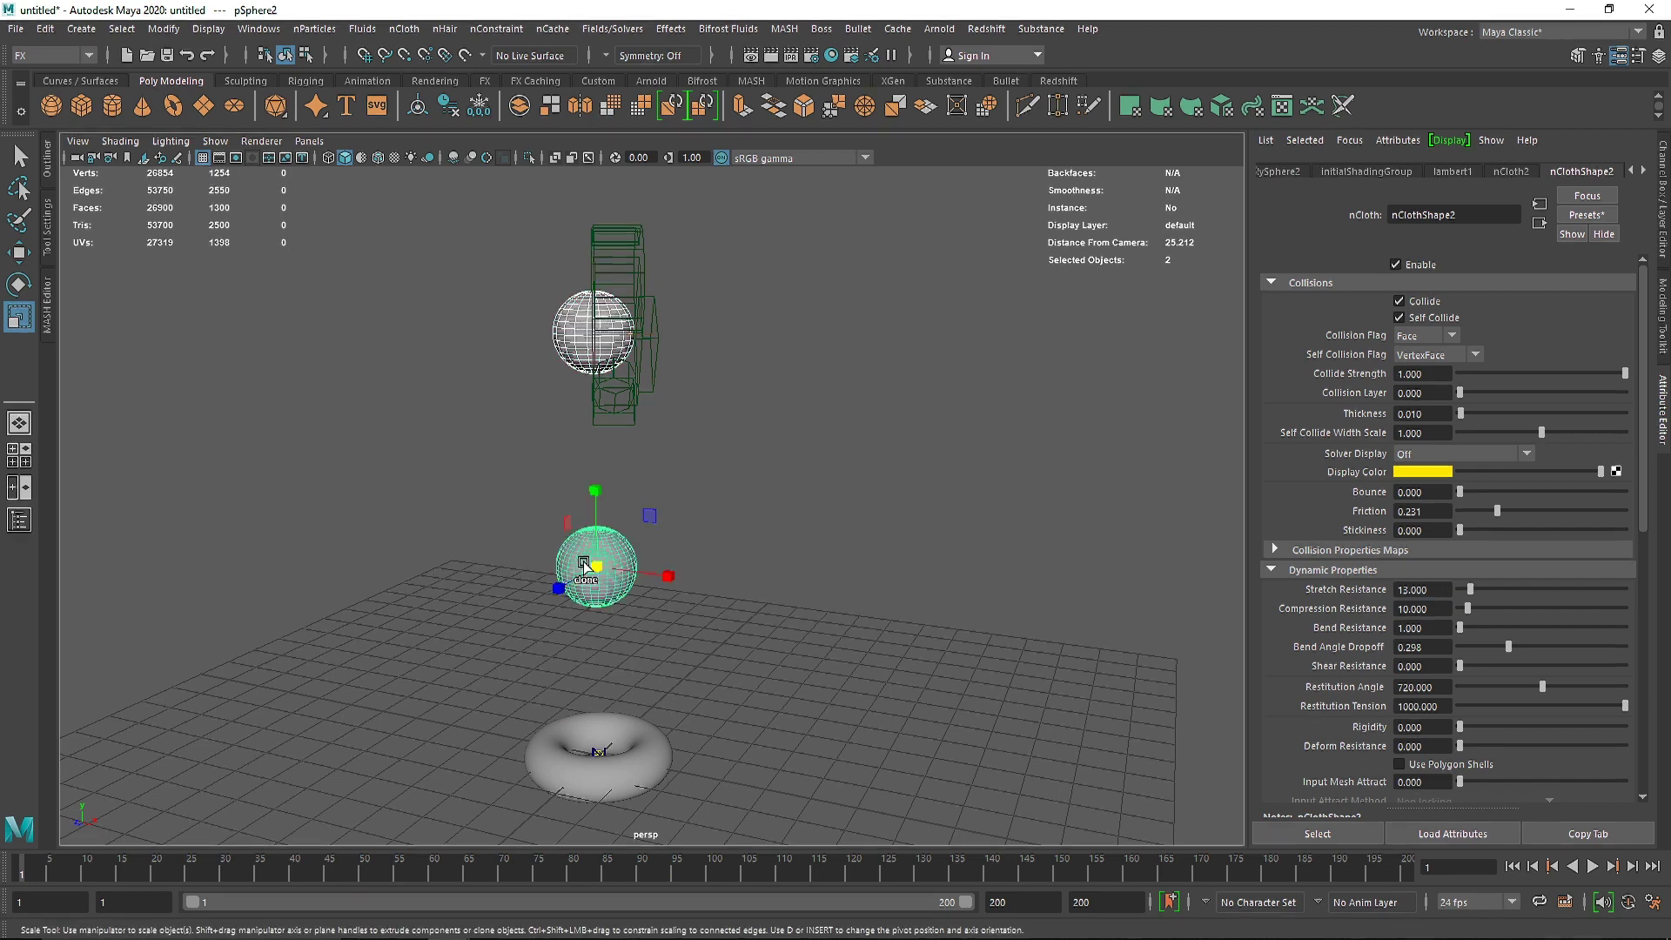
pyautogui.click(552, 29)
pyautogui.click(835, 64)
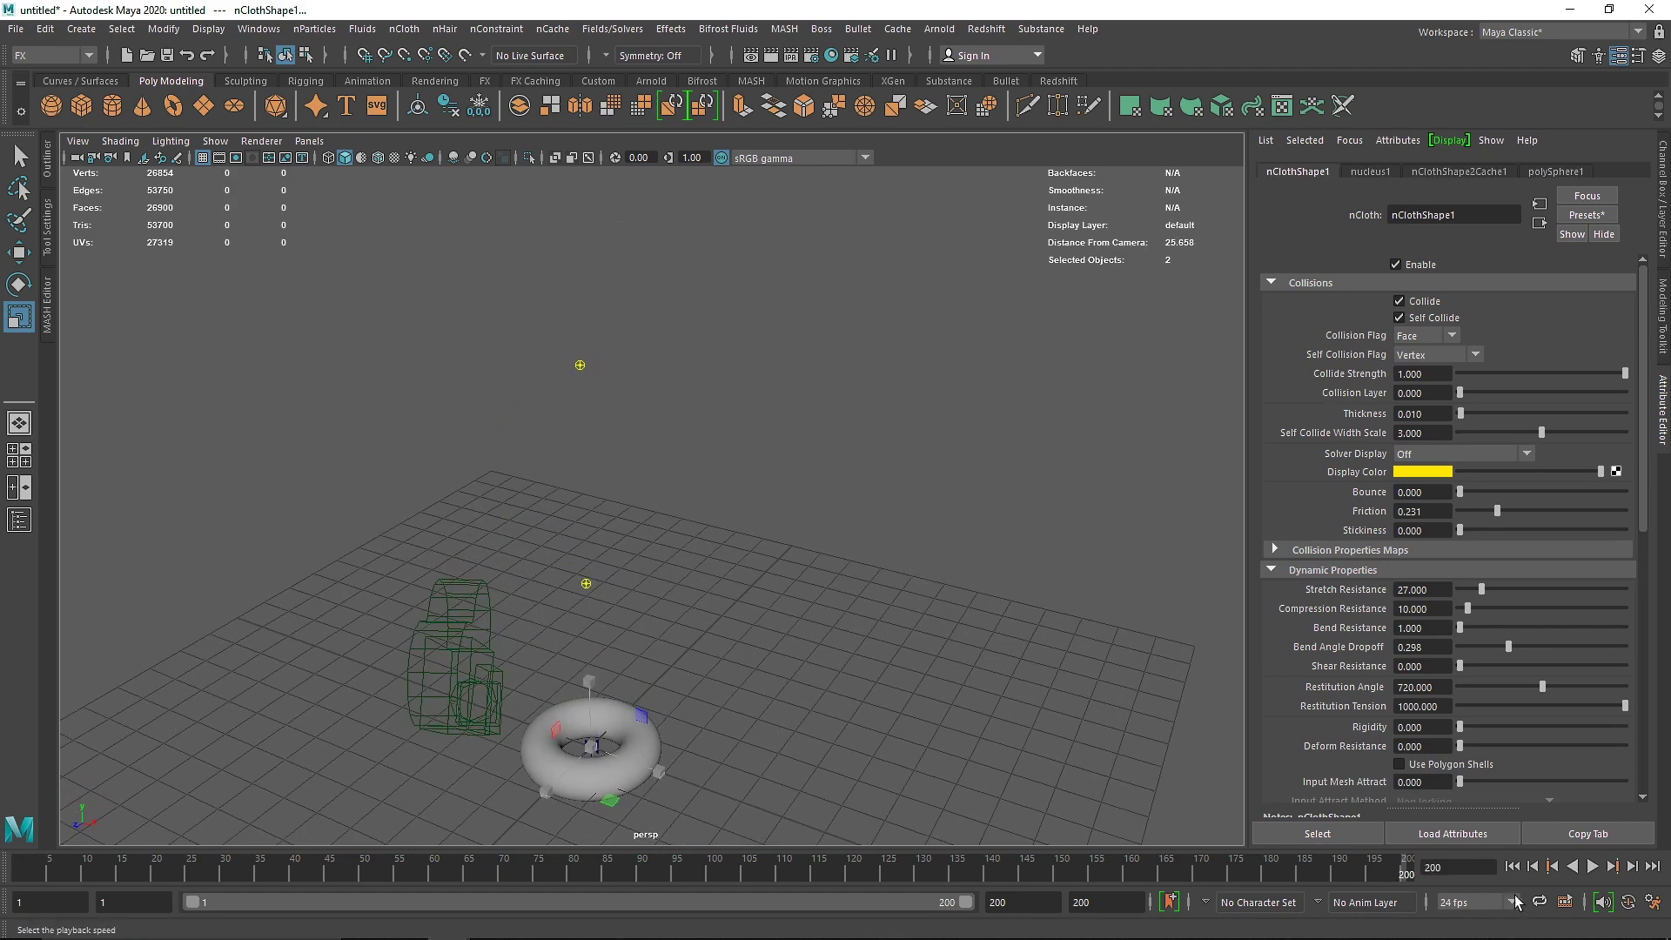
# - Play the new cache from the first frame and stop at frame 90
pyautogui.click(1512, 867)
pyautogui.click(1593, 867)
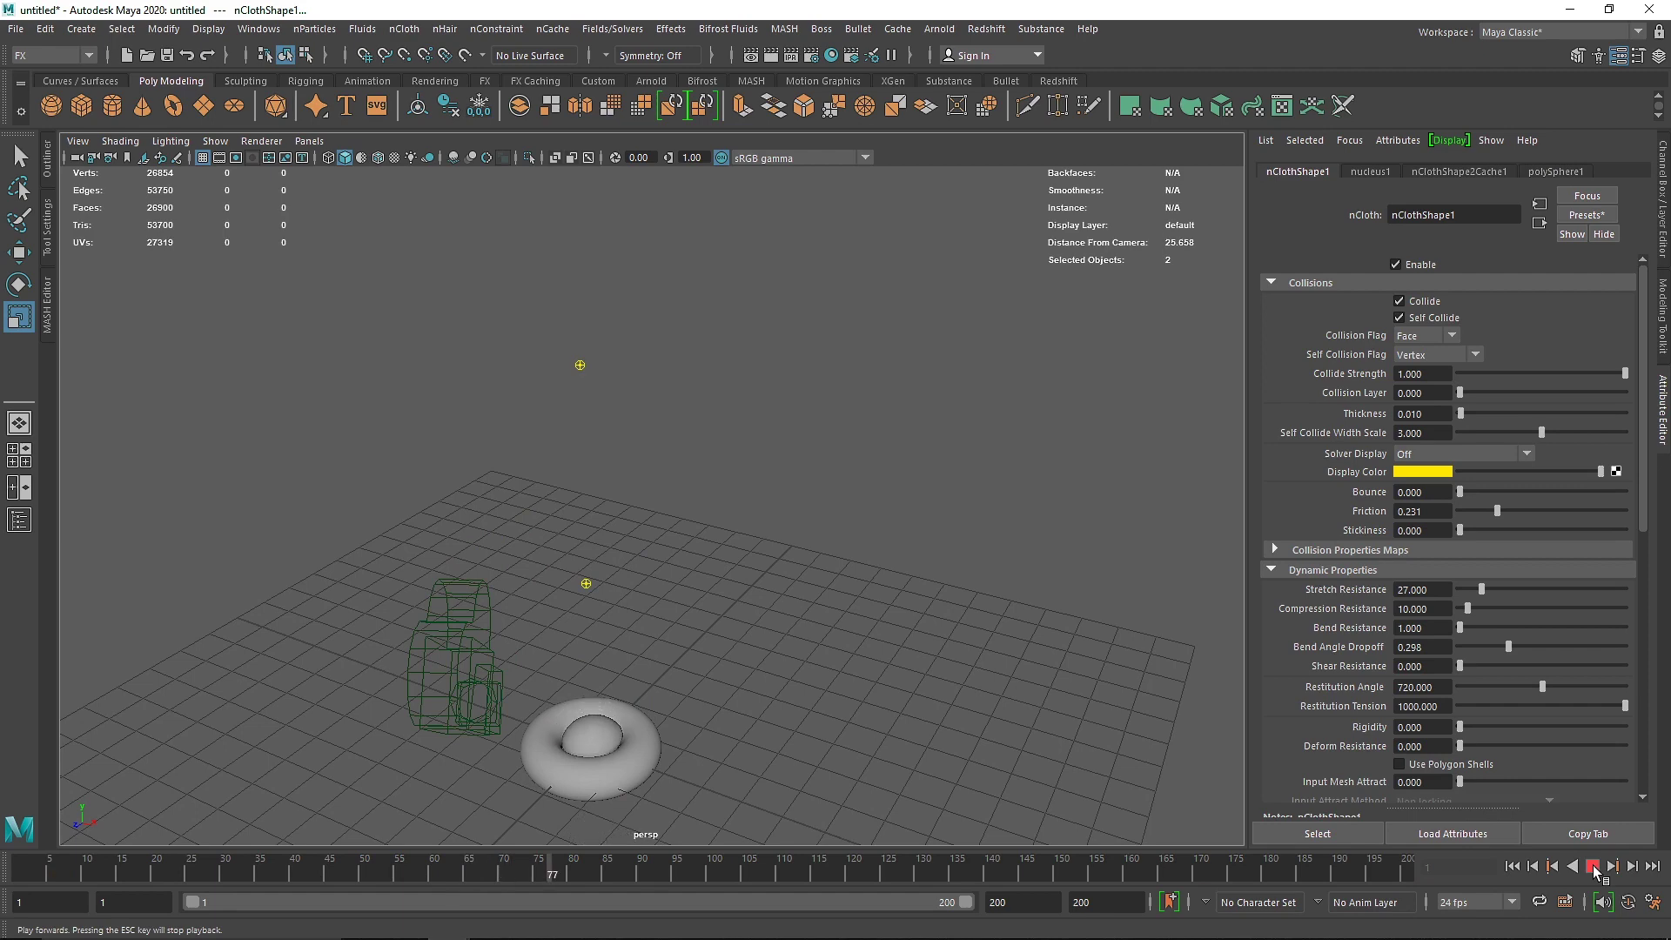
pyautogui.click(1594, 868)
# - Select pSphere2 just below the torus and set its Stretch Resistance to 14
pyautogui.scroll(2, 778, 550)
pyautogui.keyDown('alt'); pyautogui.moveTo(728, 679); pyautogui.dragTo(781, 510, button='middle'); pyautogui.keyUp('alt')
pyautogui.scroll(2, 754, 610)
pyautogui.click(707, 629)
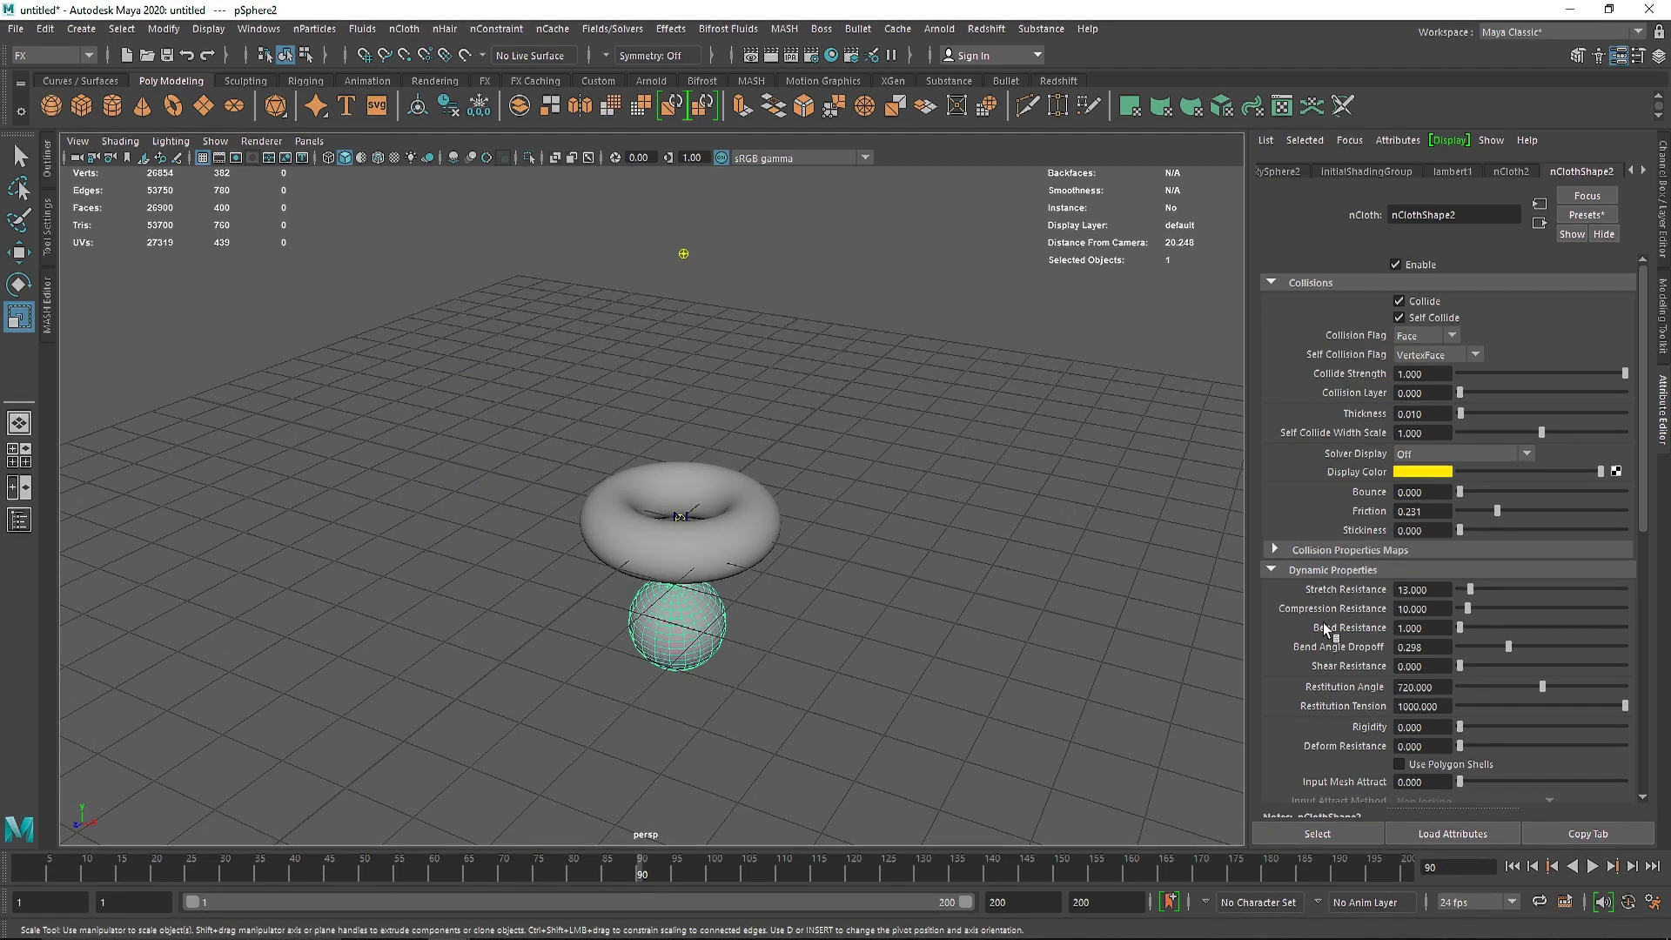
pyautogui.moveTo(1450, 589); pyautogui.dragTo(1403, 587)
# - Scrub ahead to frame 111 to check the fall, and set the animation end time to 110
pyautogui.scroll(-3, 893, 640)
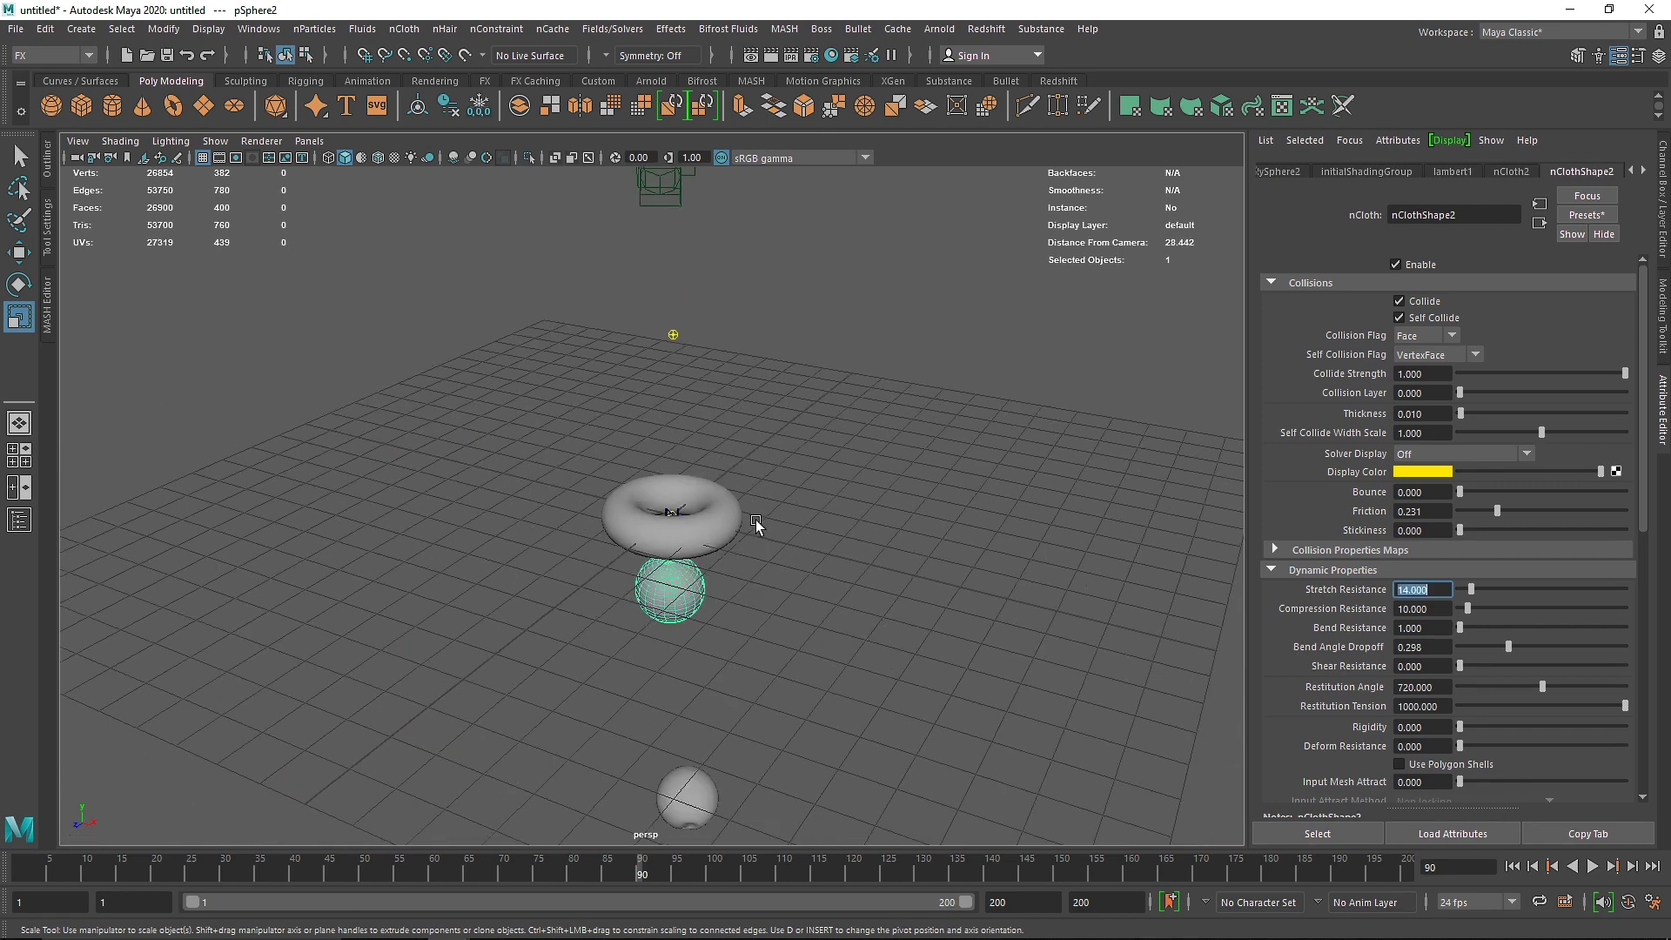
pyautogui.keyDown('alt'); pyautogui.moveTo(756, 520); pyautogui.dragTo(748, 553, button='middle'); pyautogui.keyUp('alt')
pyautogui.moveTo(654, 867); pyautogui.dragTo(792, 872)
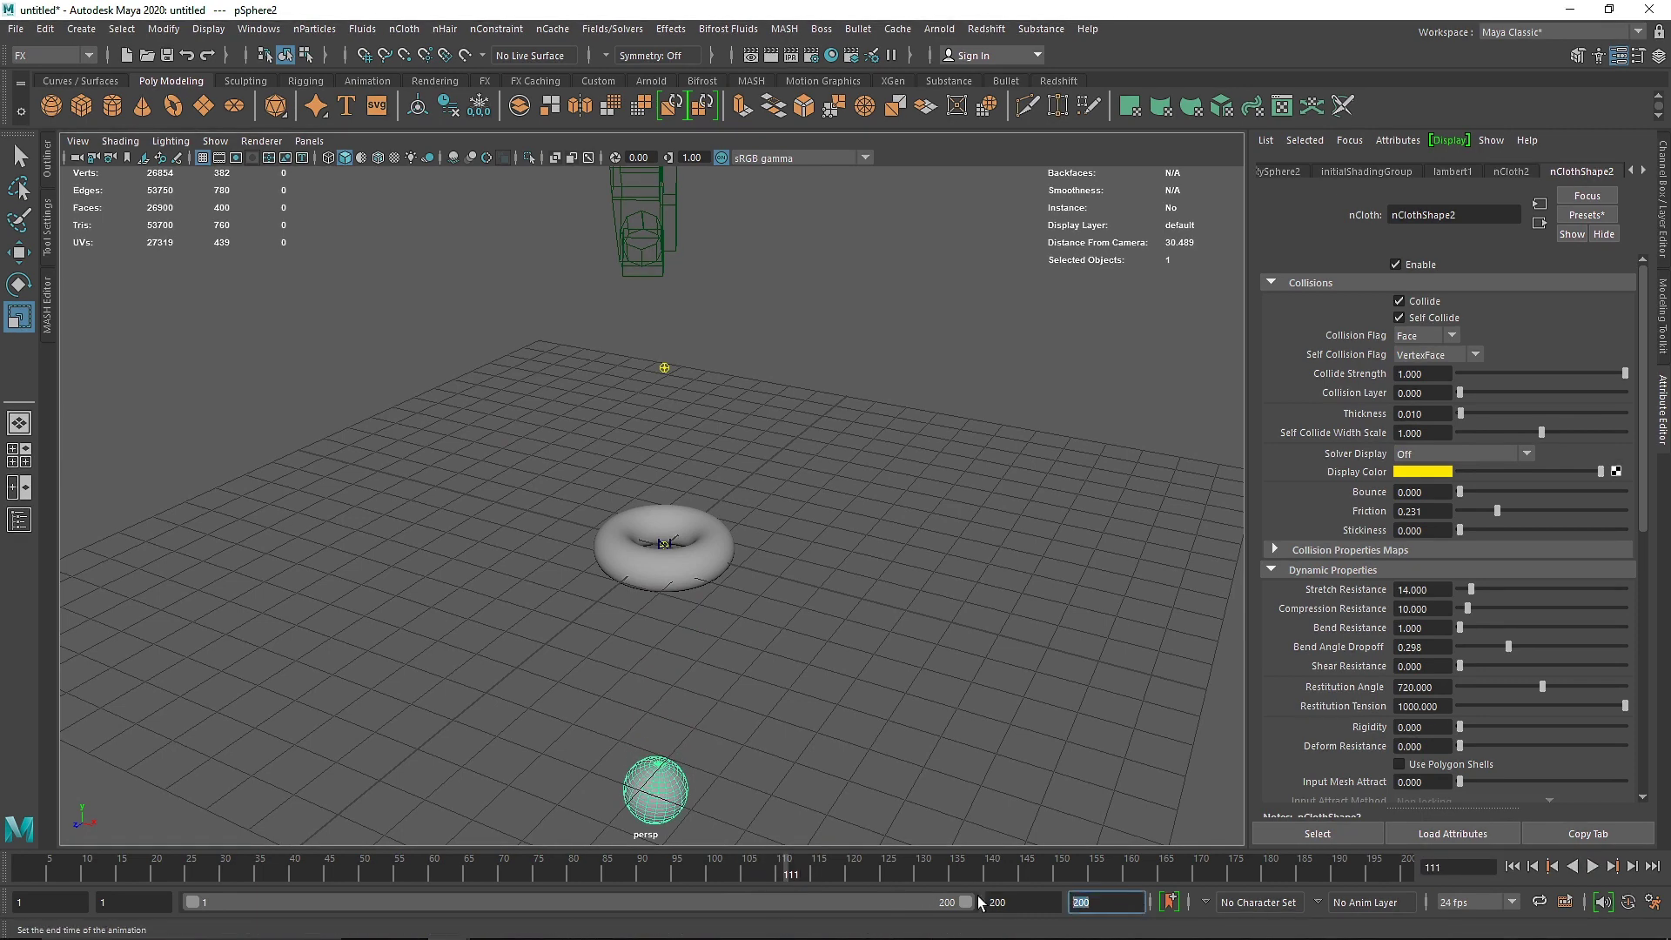
pyautogui.write('110')
pyautogui.press('Return')
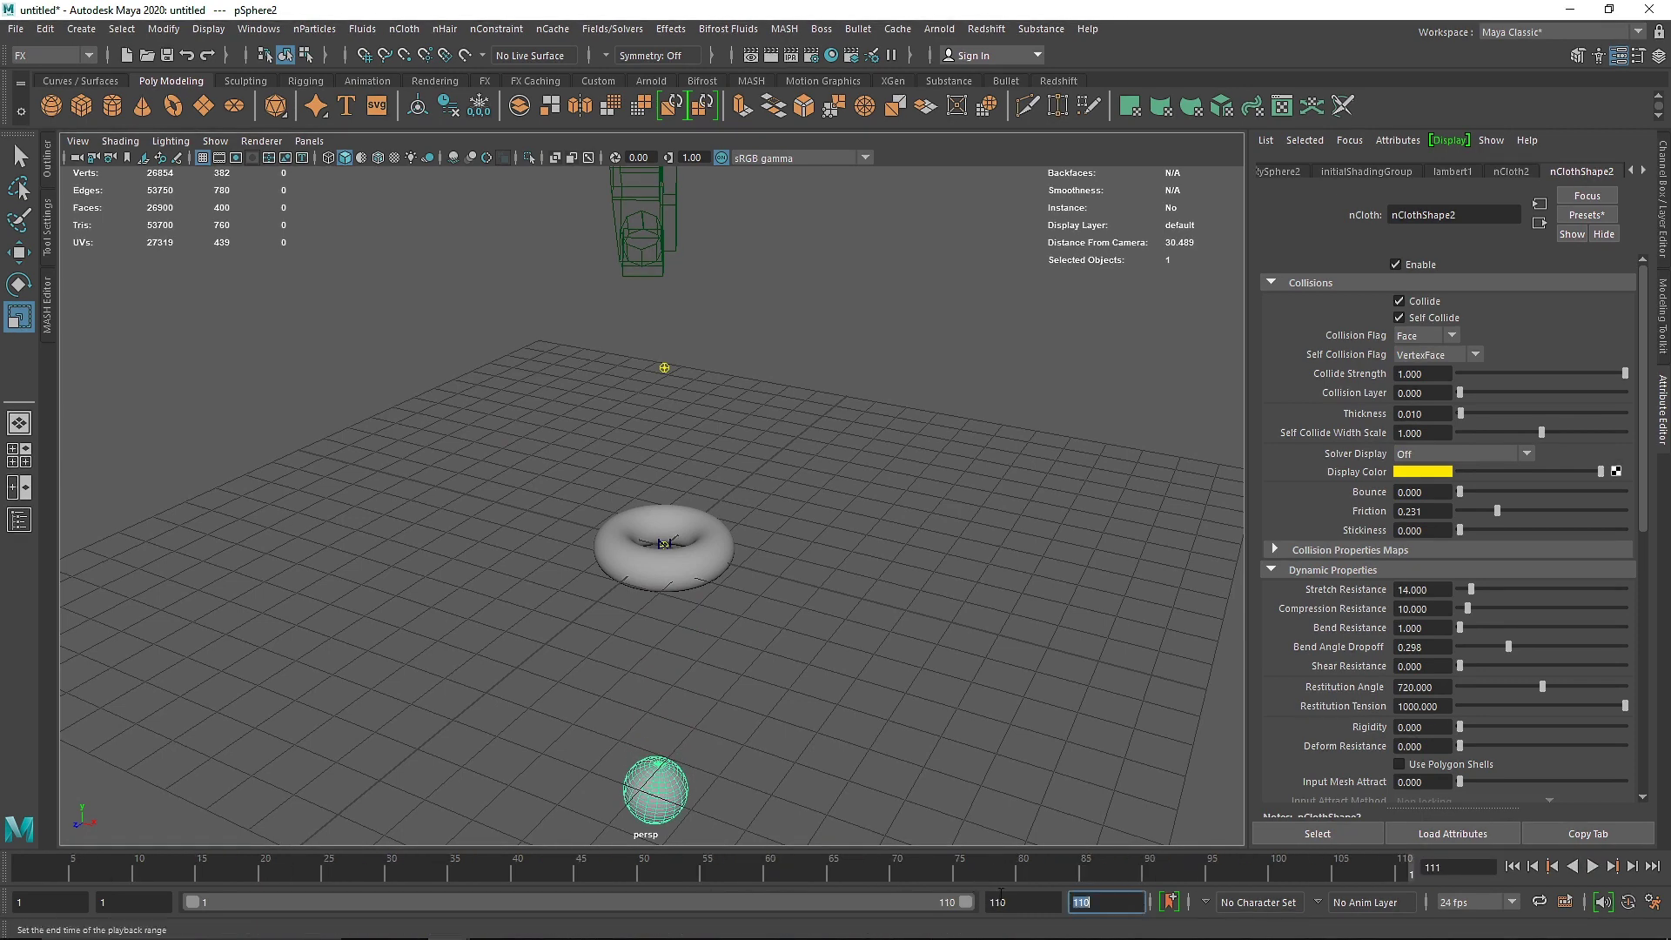
# - Play the shortened range, return to the first frame, and recreate the nCache for both spheres, replacing the existing one
pyautogui.click(1592, 866)
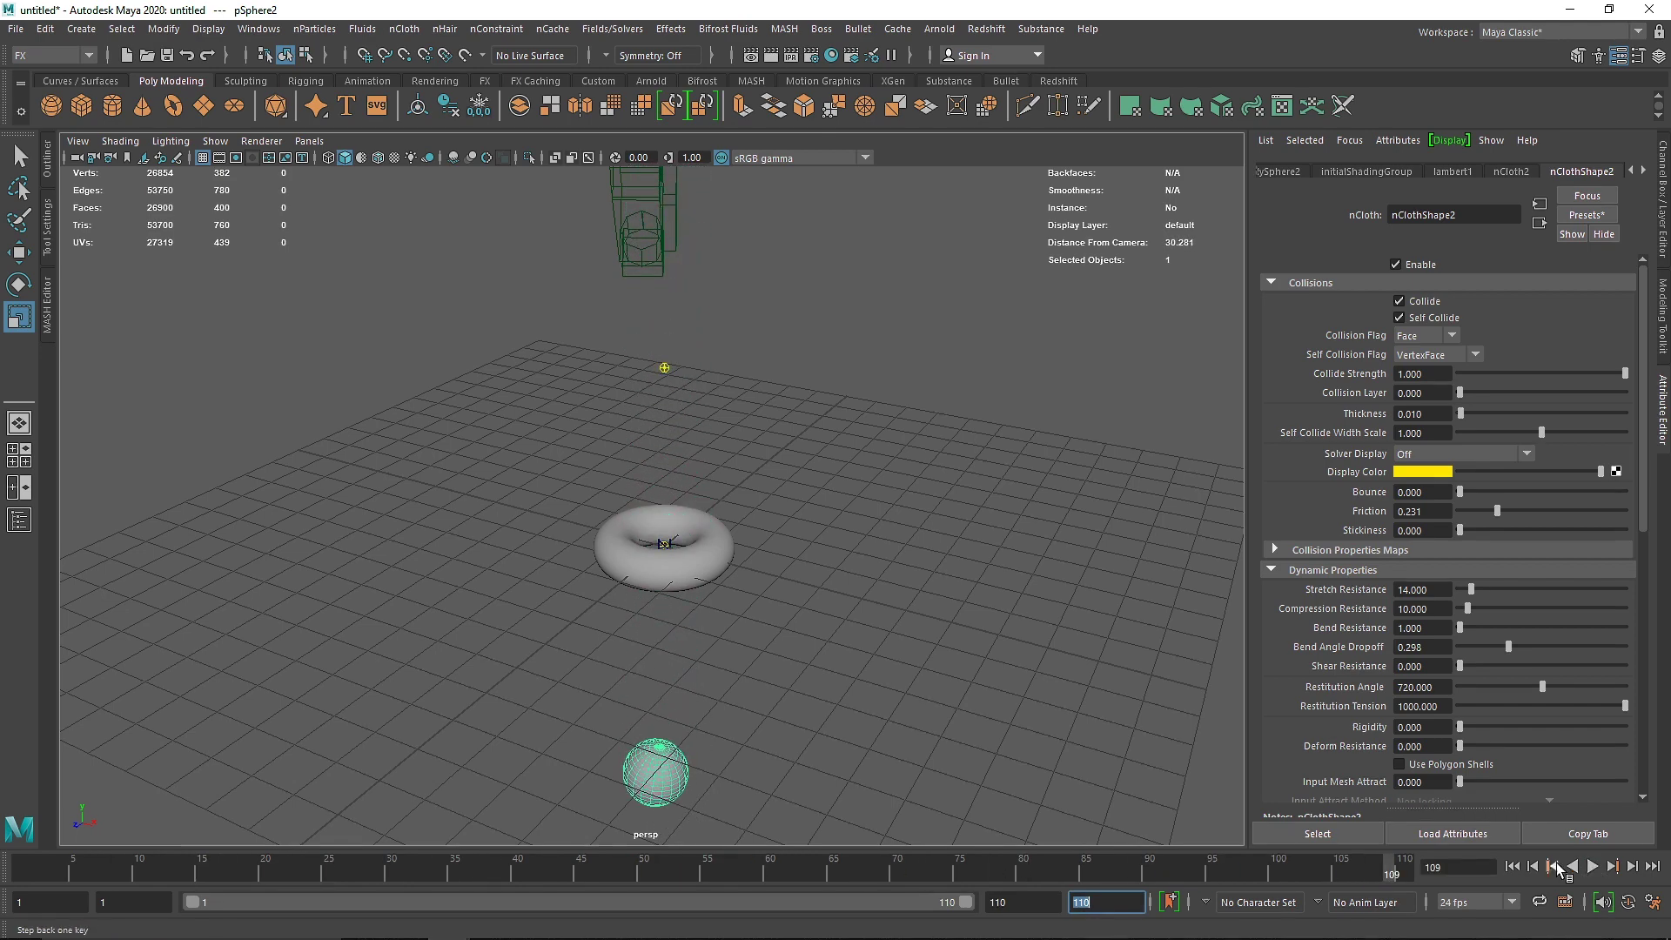
pyautogui.click(1523, 867)
pyautogui.keyDown('shift'); pyautogui.click(674, 364); pyautogui.keyUp('shift')
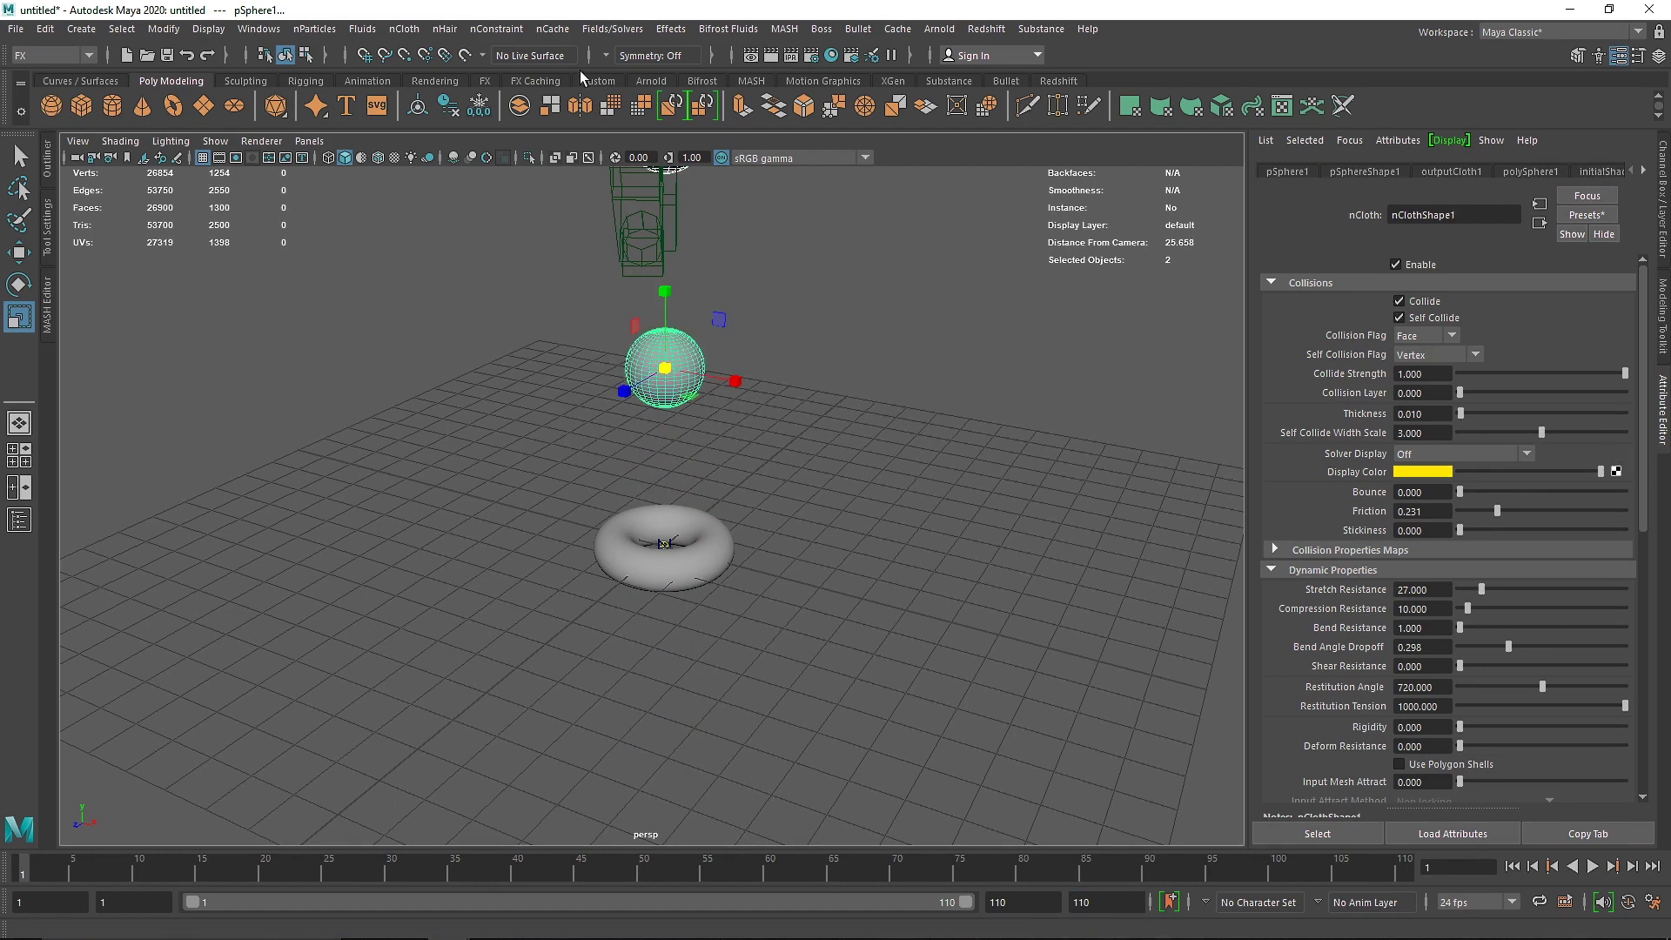
pyautogui.click(553, 29)
pyautogui.moveTo(590, 76)
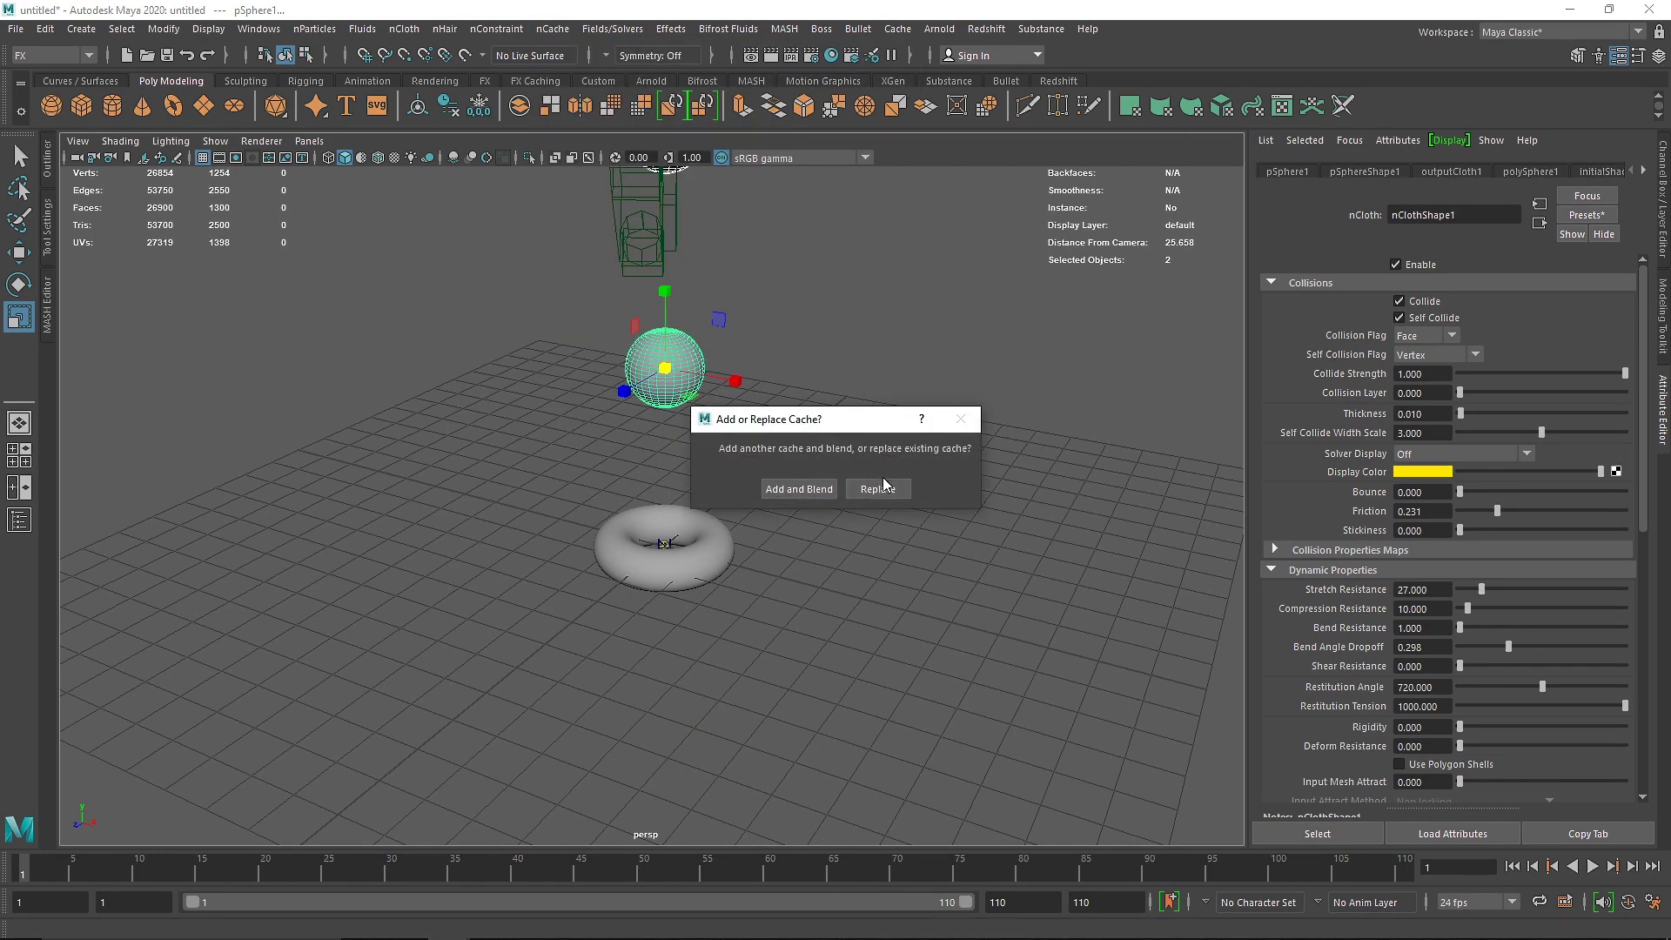
pyautogui.click(886, 485)
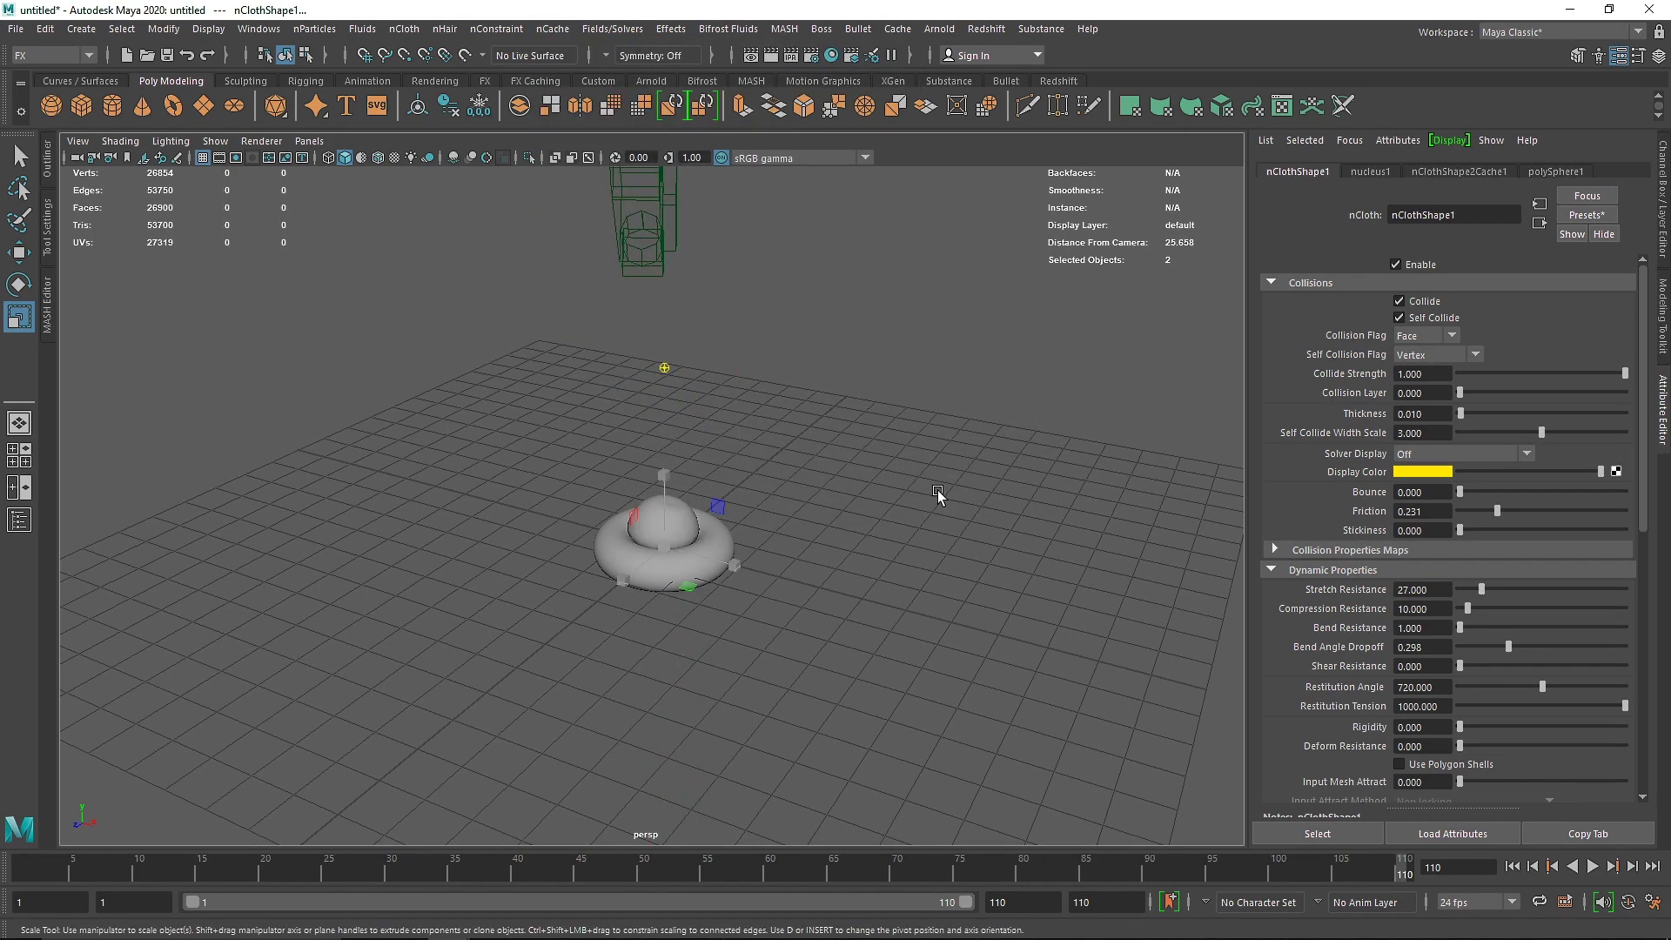
# - At the first frame, set pSphere2's Stretch Resistance to 13.2 and recreate the nCache for both spheres, replacing the existing cache
pyautogui.click(1511, 867)
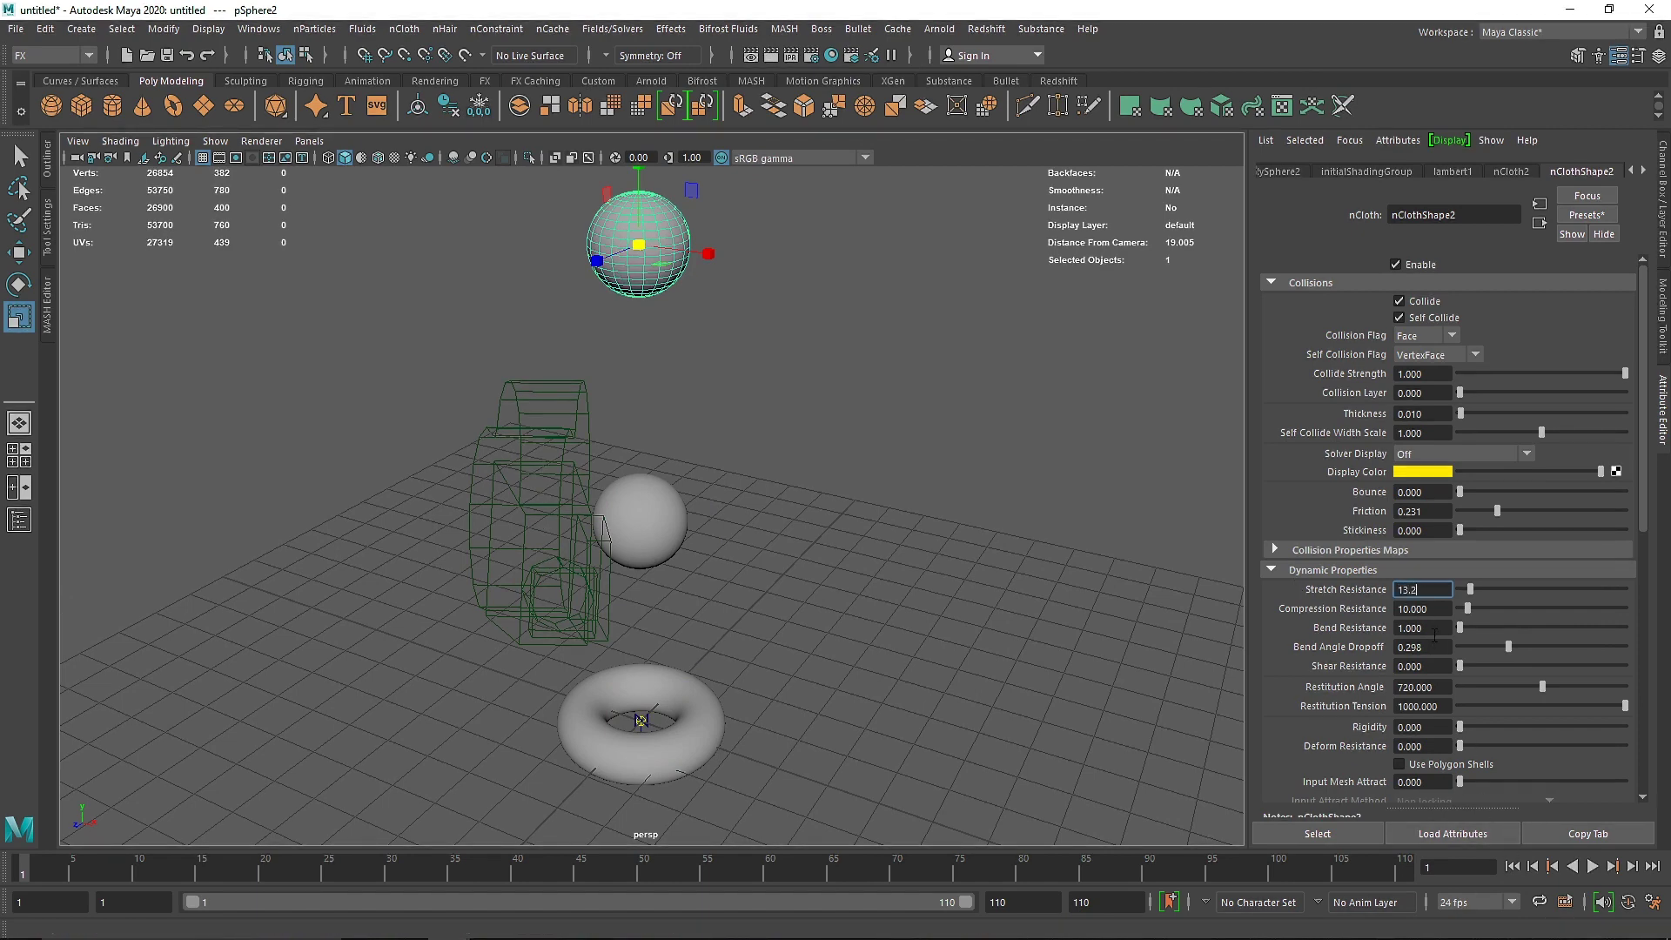
pyautogui.keyDown('shift'); pyautogui.click(664, 521); pyautogui.keyUp('shift')
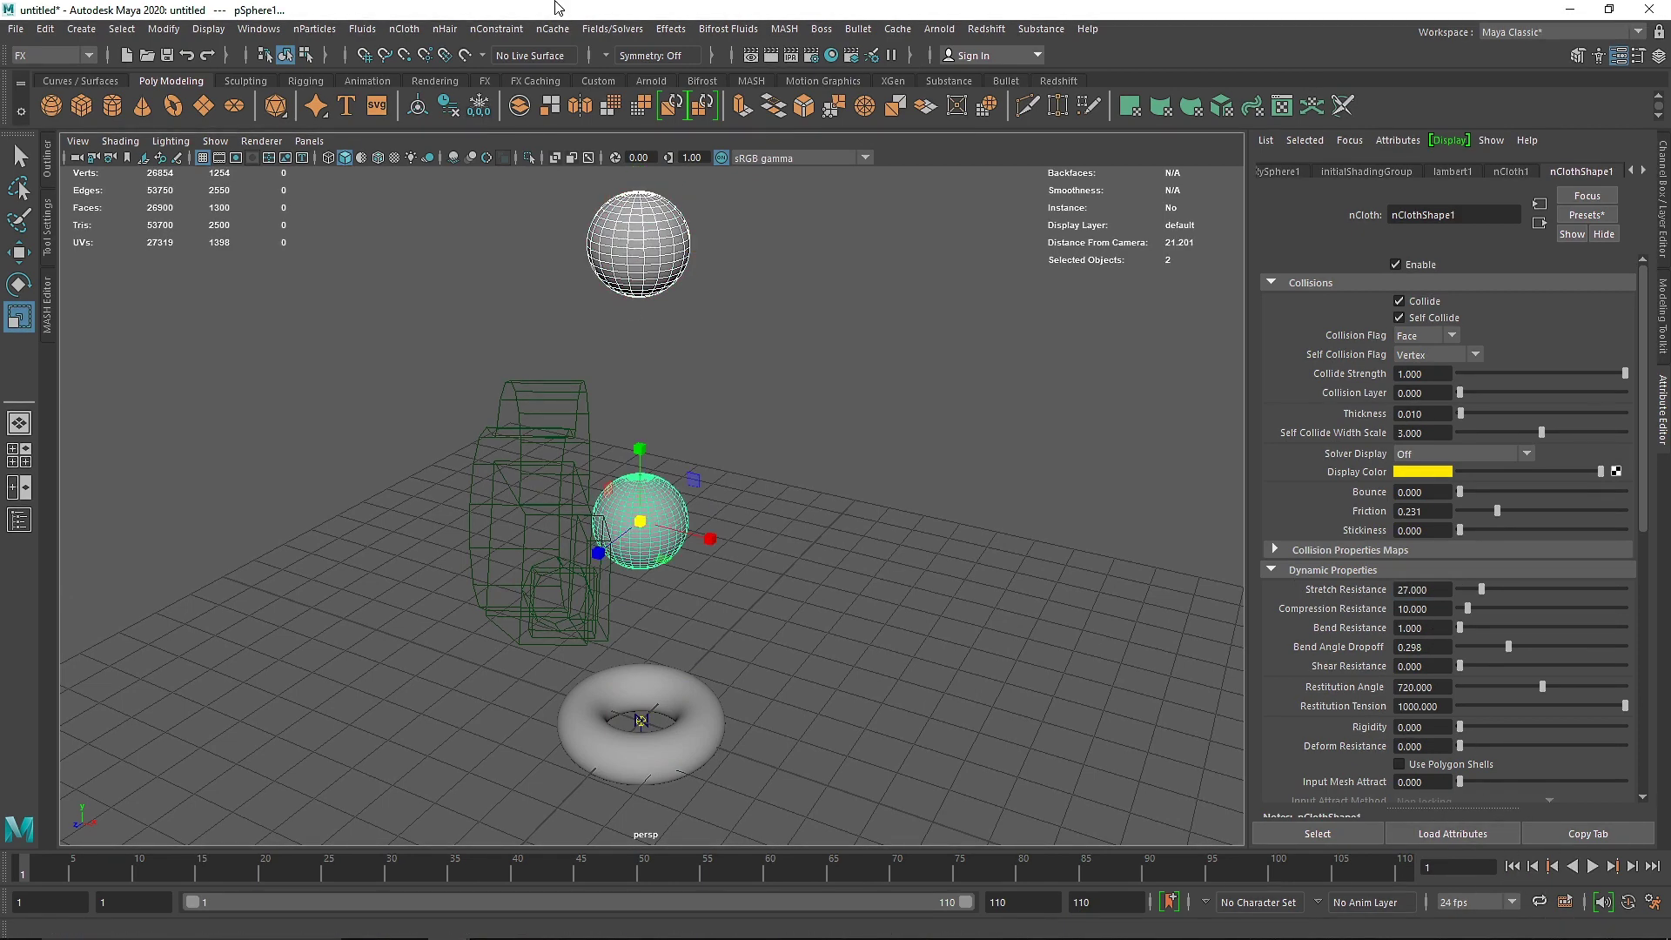
pyautogui.click(553, 28)
pyautogui.moveTo(609, 67)
pyautogui.click(835, 68)
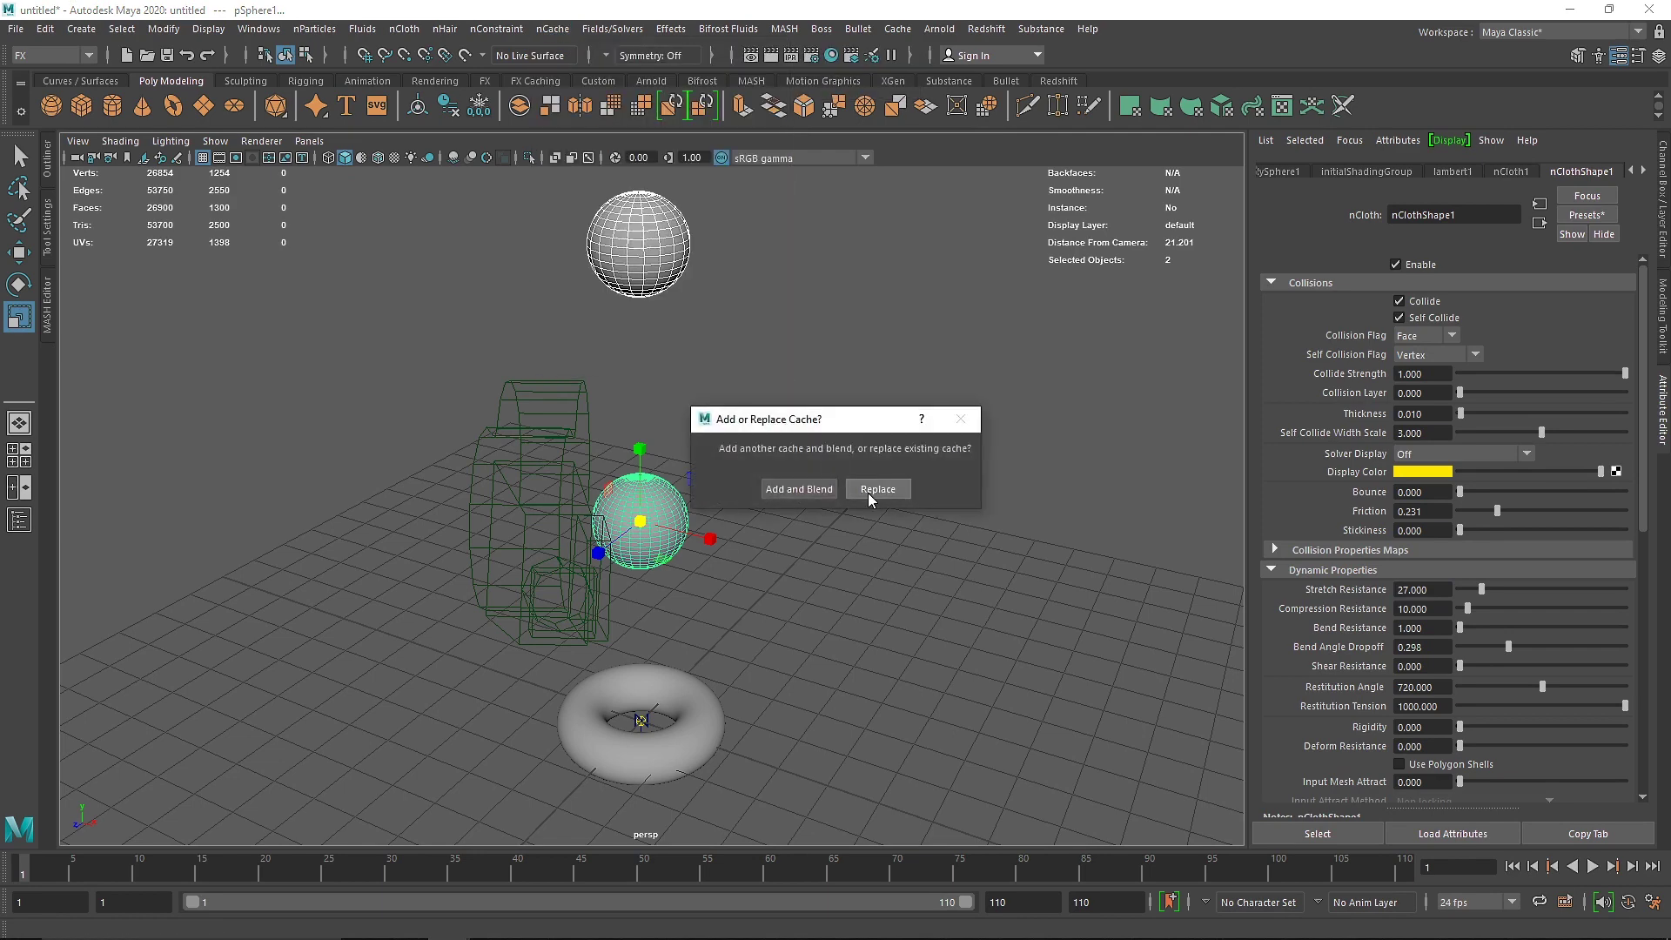
pyautogui.click(877, 489)
pyautogui.click(920, 492)
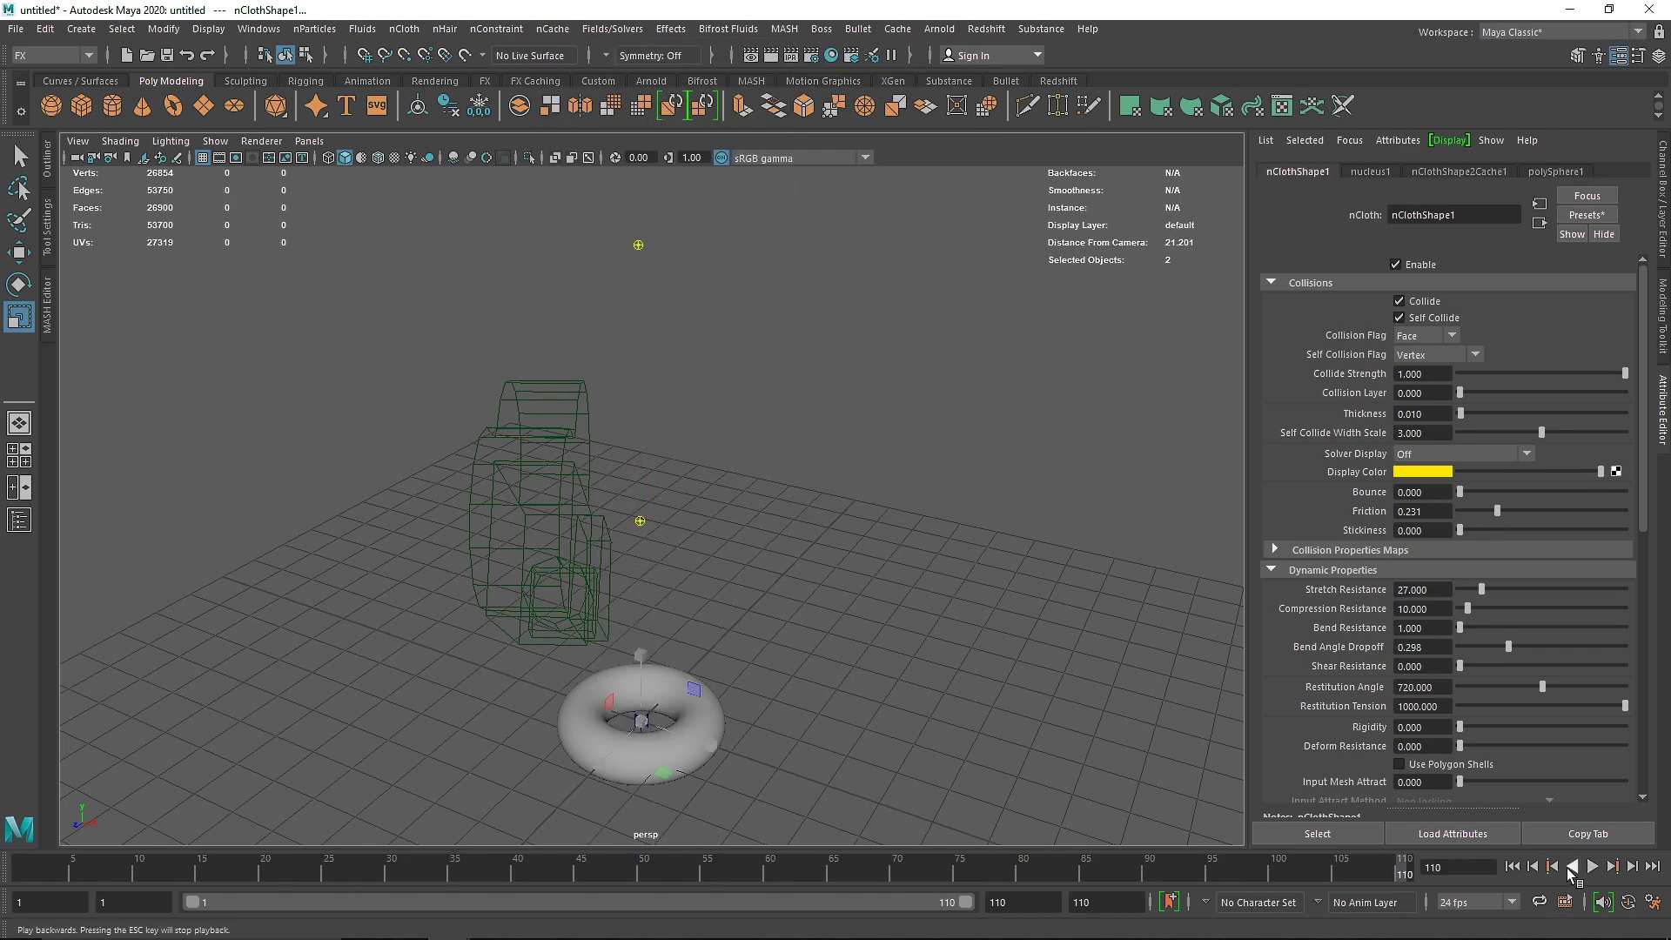
# - Play the cache through camera1 up to frame 92, rewind to the first frame, and return to the perspective view
pyautogui.click(1512, 867)
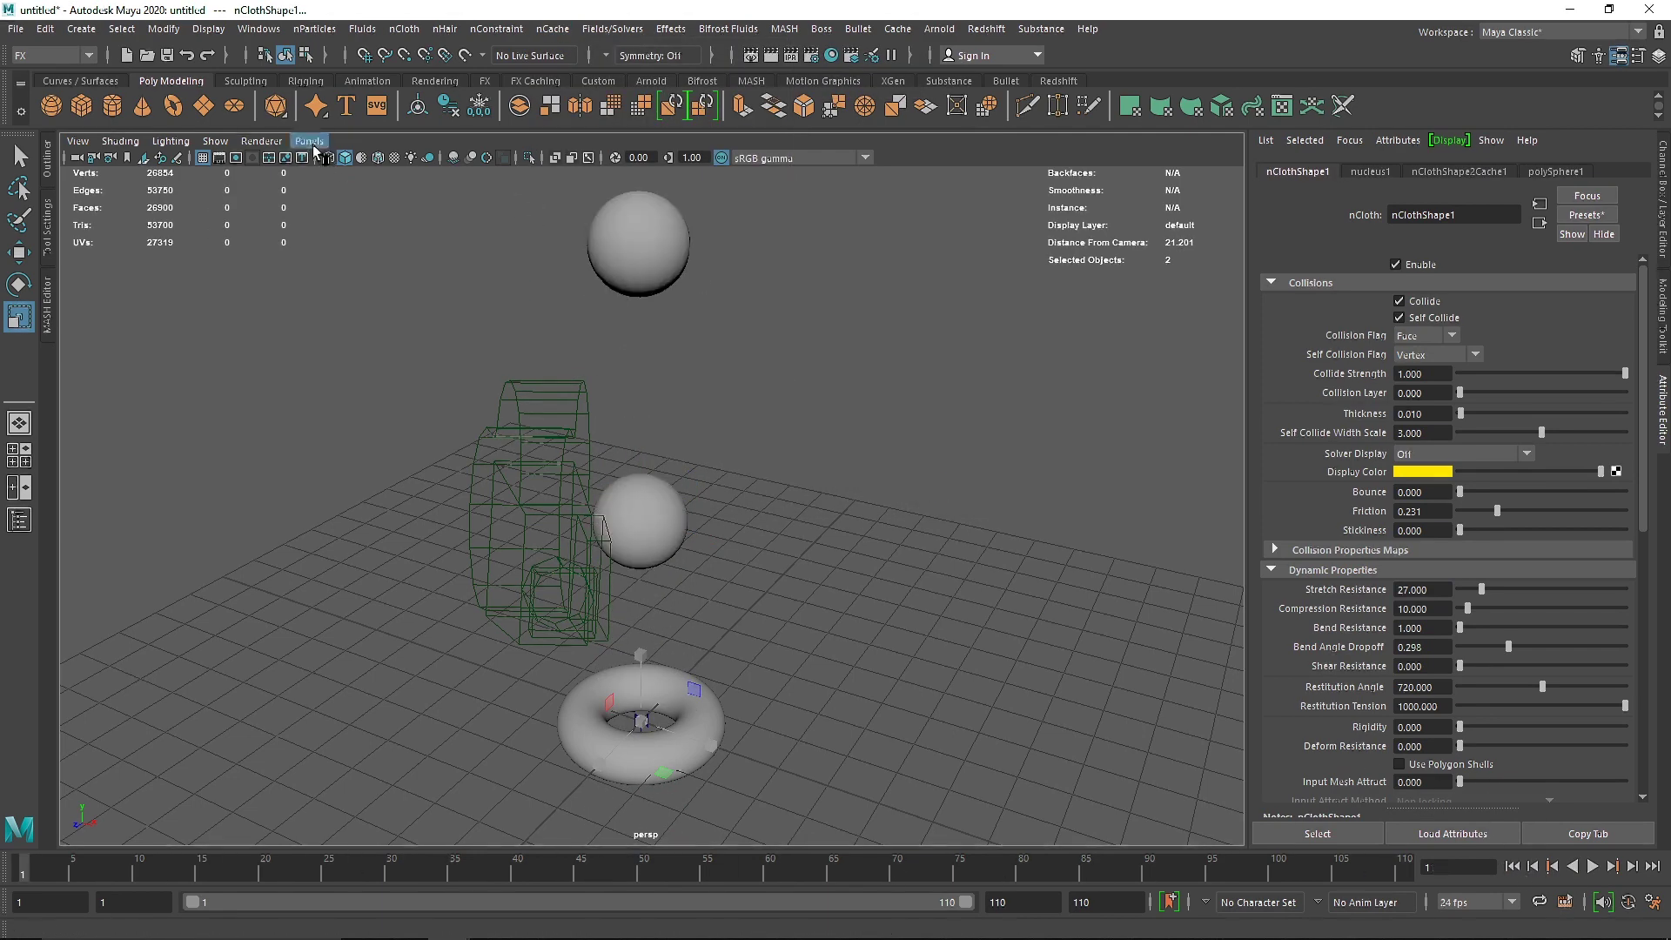
pyautogui.click(309, 141)
pyautogui.moveTo(366, 160)
pyautogui.click(514, 179)
pyautogui.click(1593, 867)
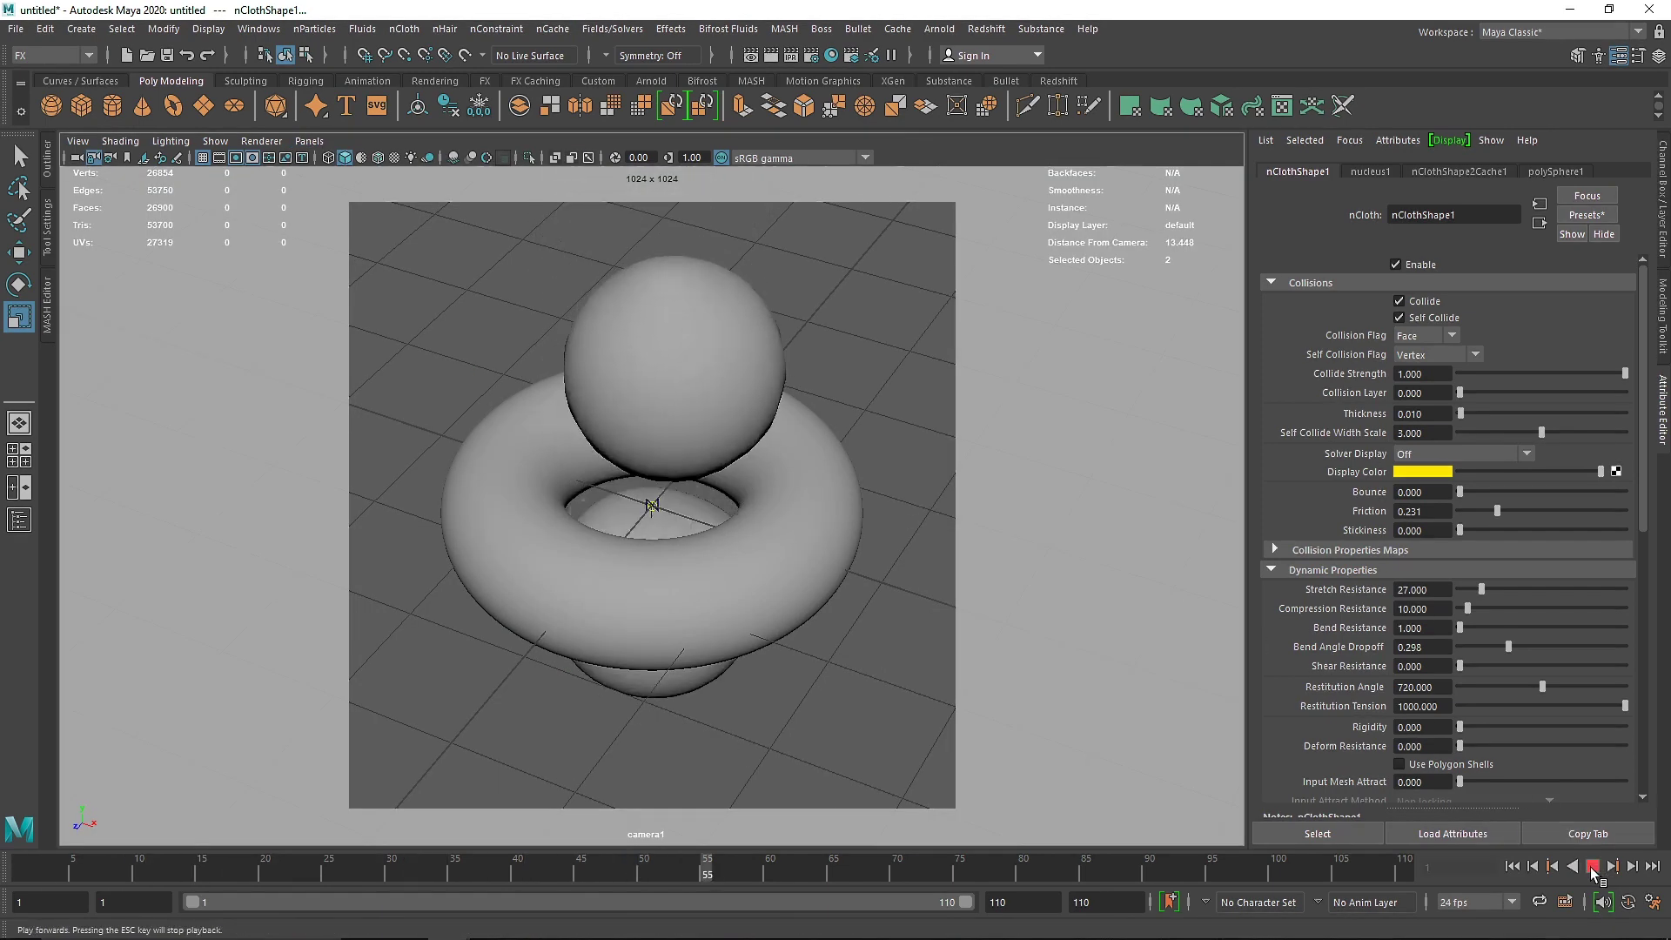
pyautogui.click(1593, 868)
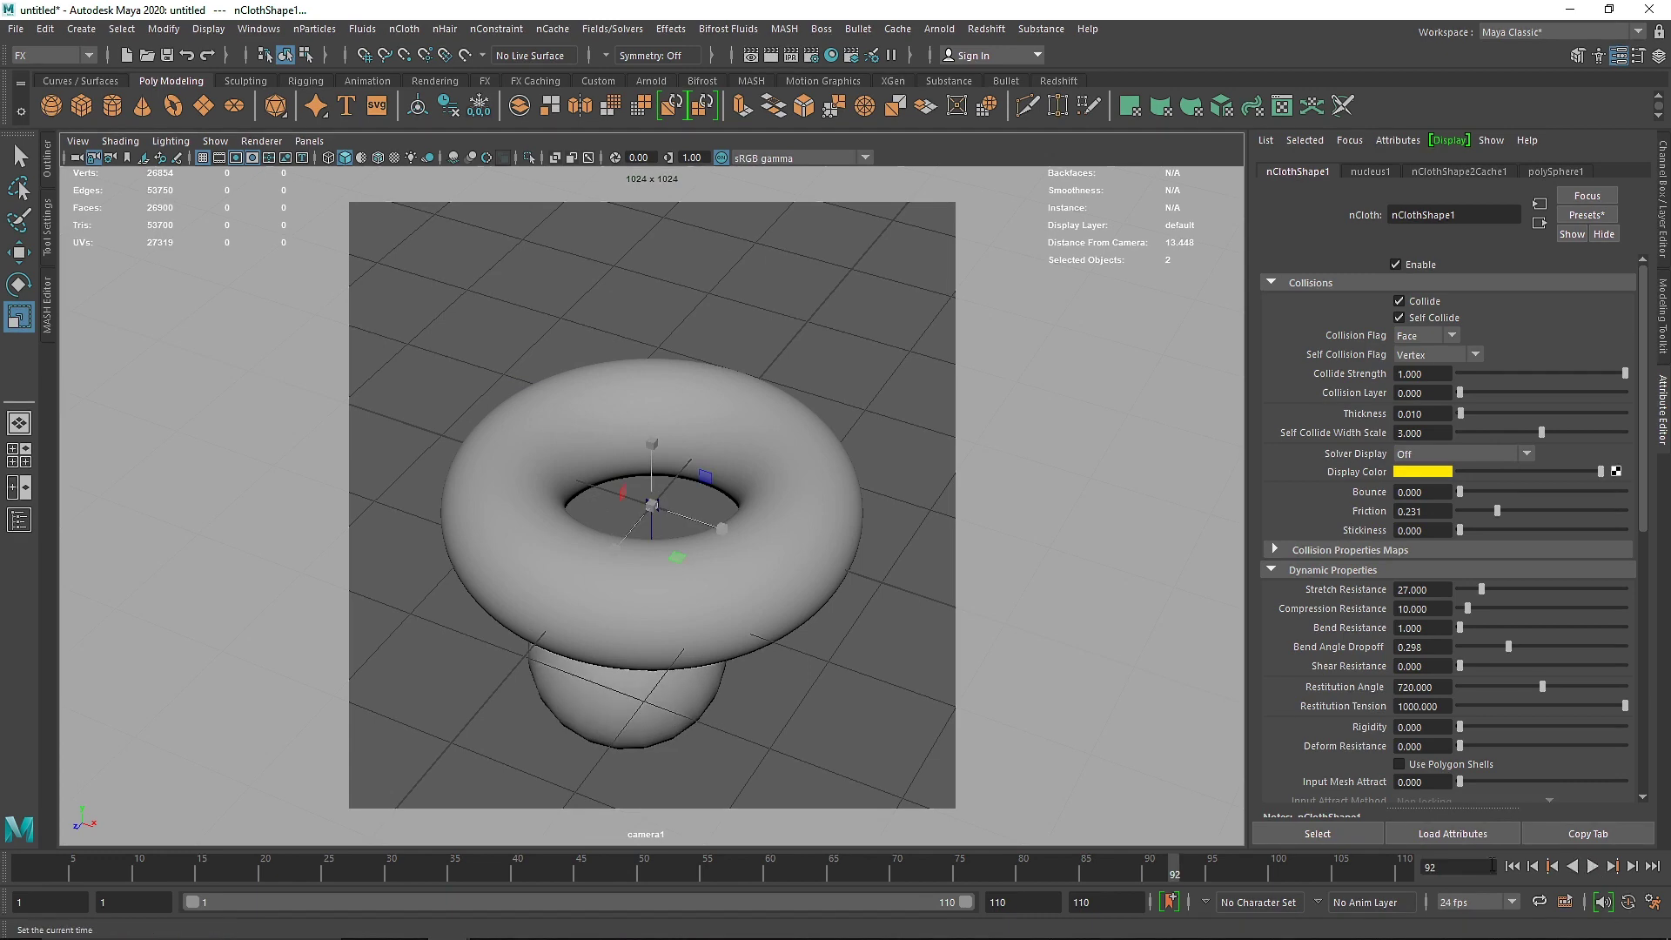
pyautogui.click(1513, 867)
pyautogui.click(694, 374)
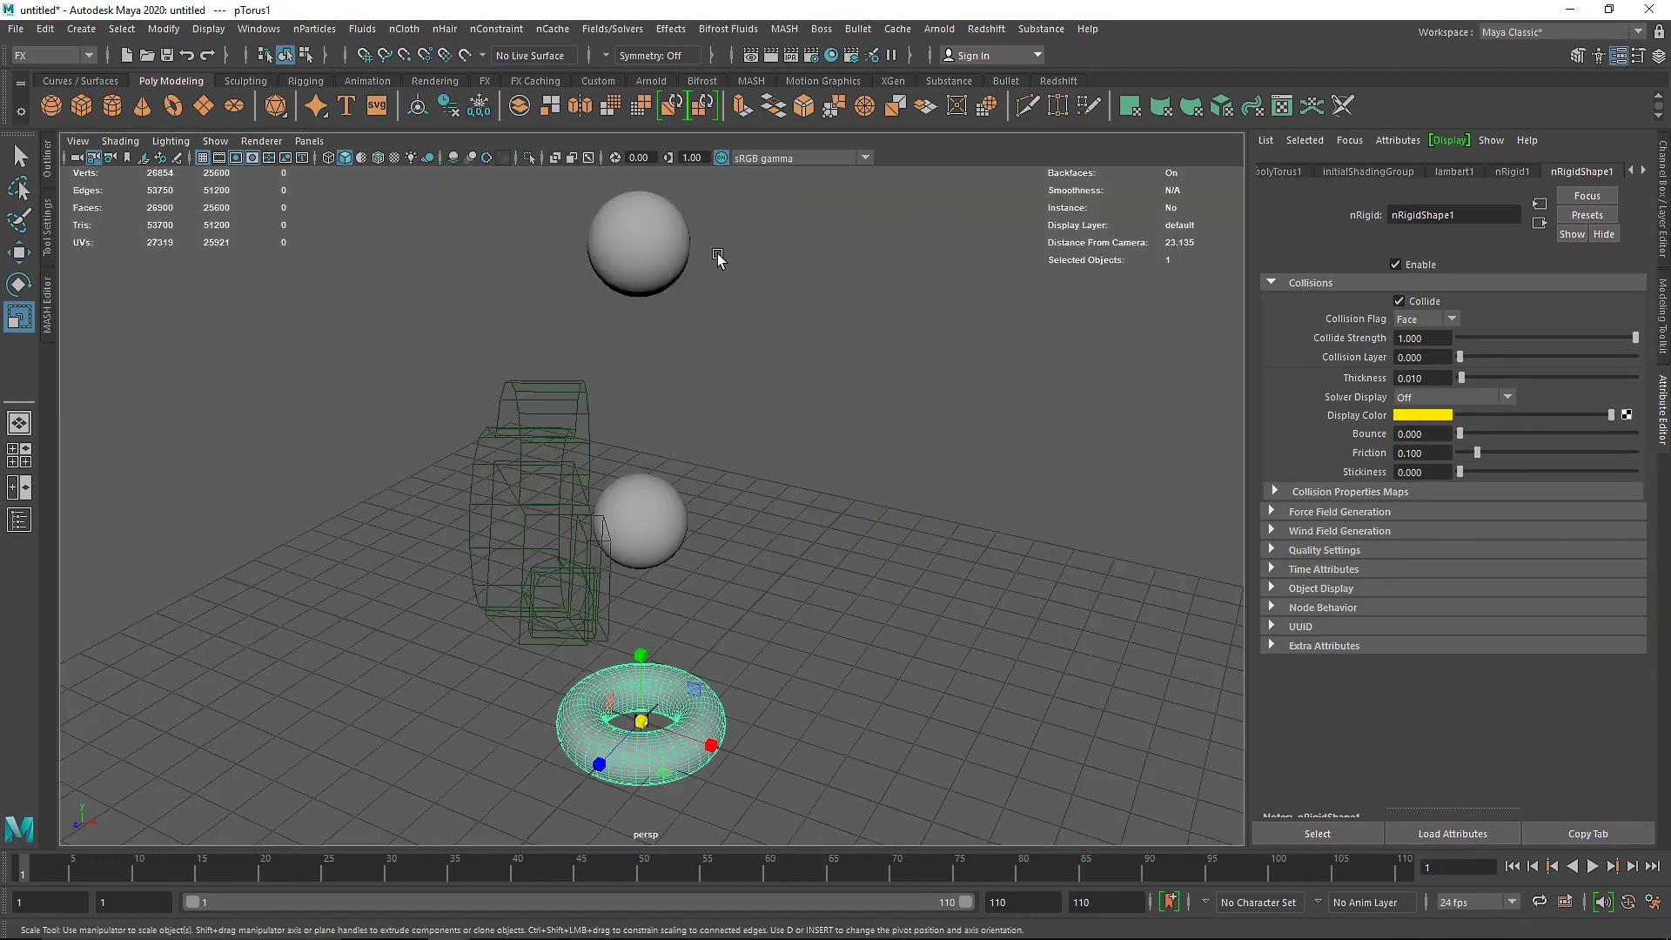
pyautogui.click(609, 244)
pyautogui.click(860, 495)
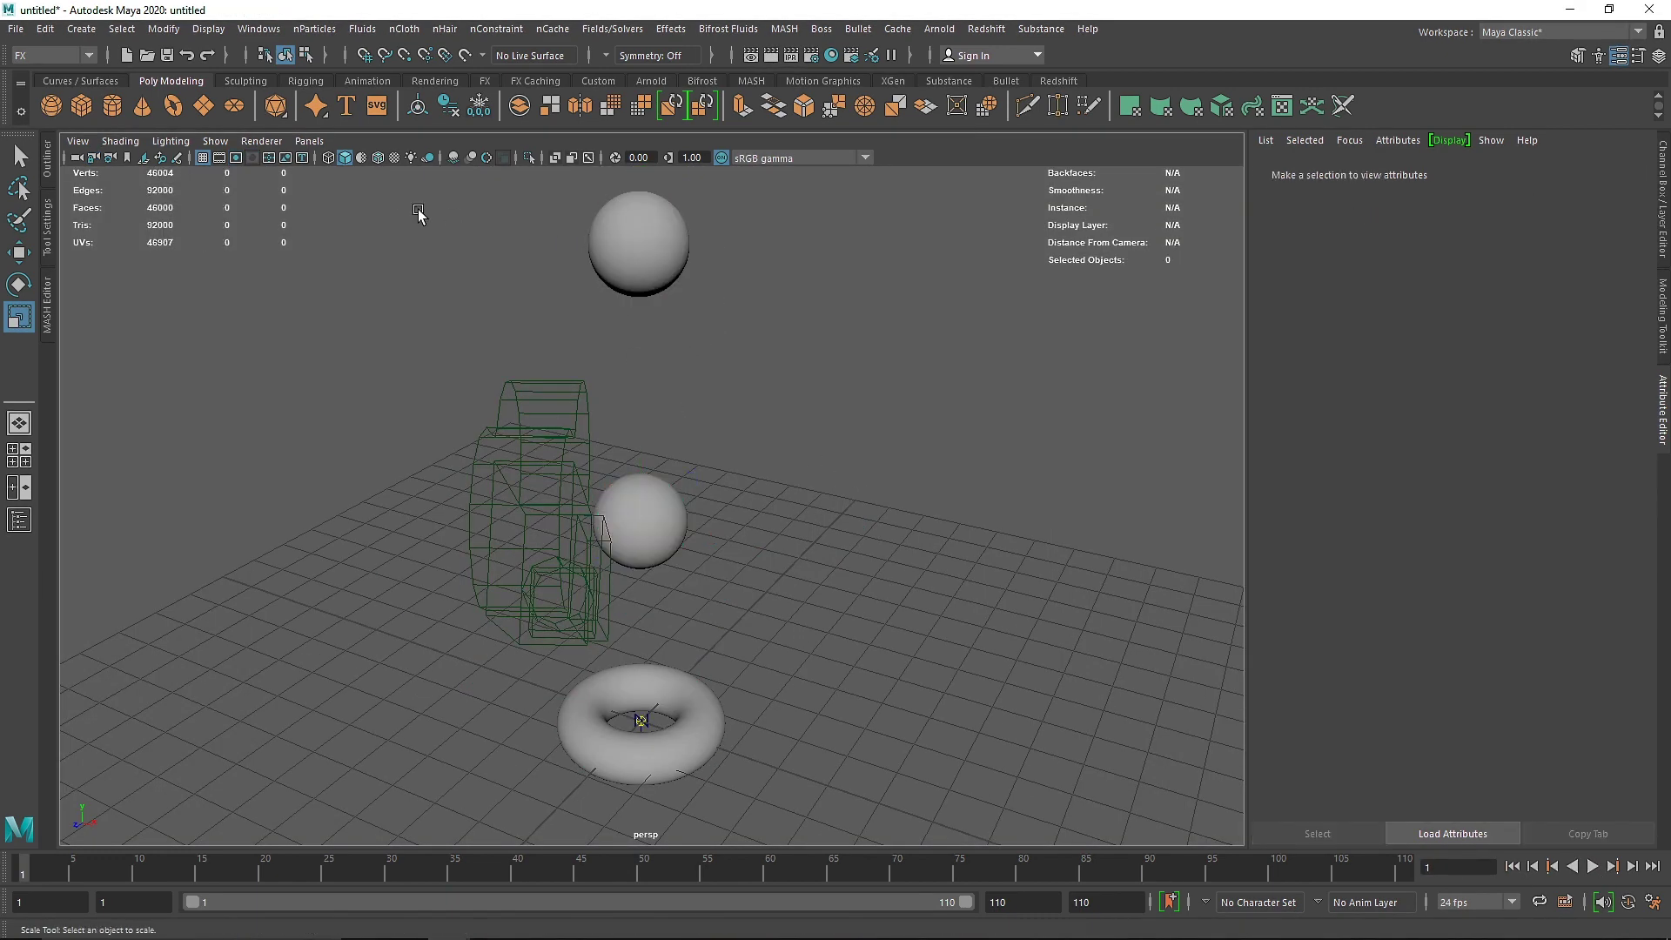
# - Create a second polygon torus at the origin and set its Radius to 2
pyautogui.click(175, 107)
pyautogui.press('f')
pyautogui.click(1664, 209)
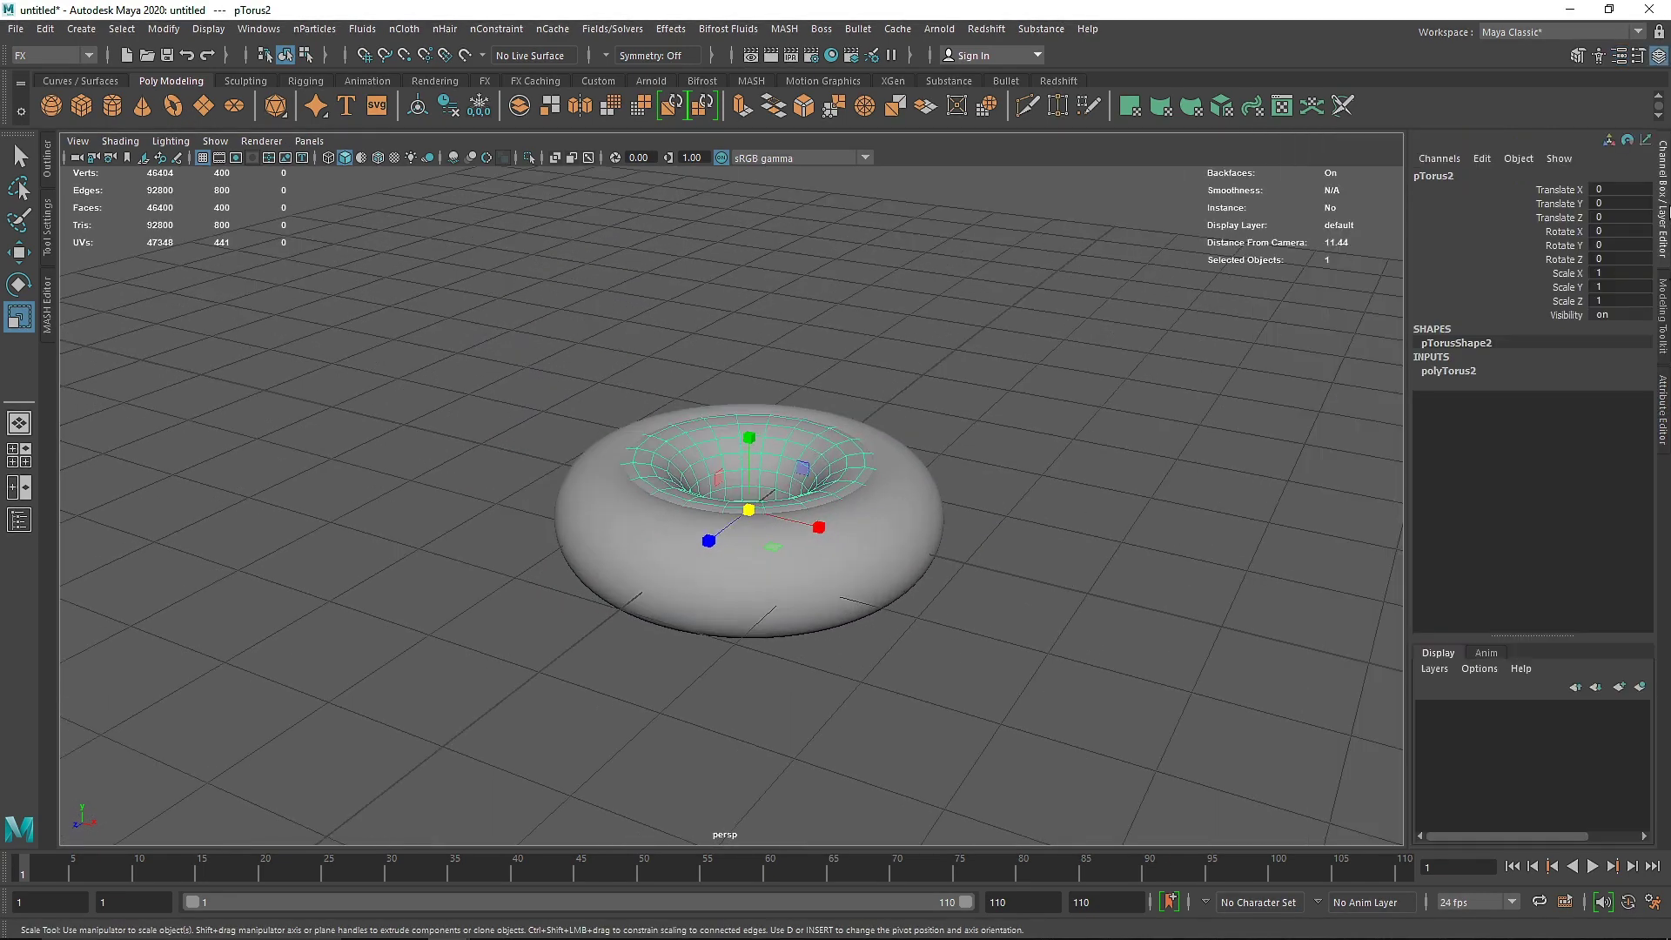
pyautogui.click(1449, 371)
pyautogui.doubleClick(1619, 384)
pyautogui.write('2')
pyautogui.press('Return')
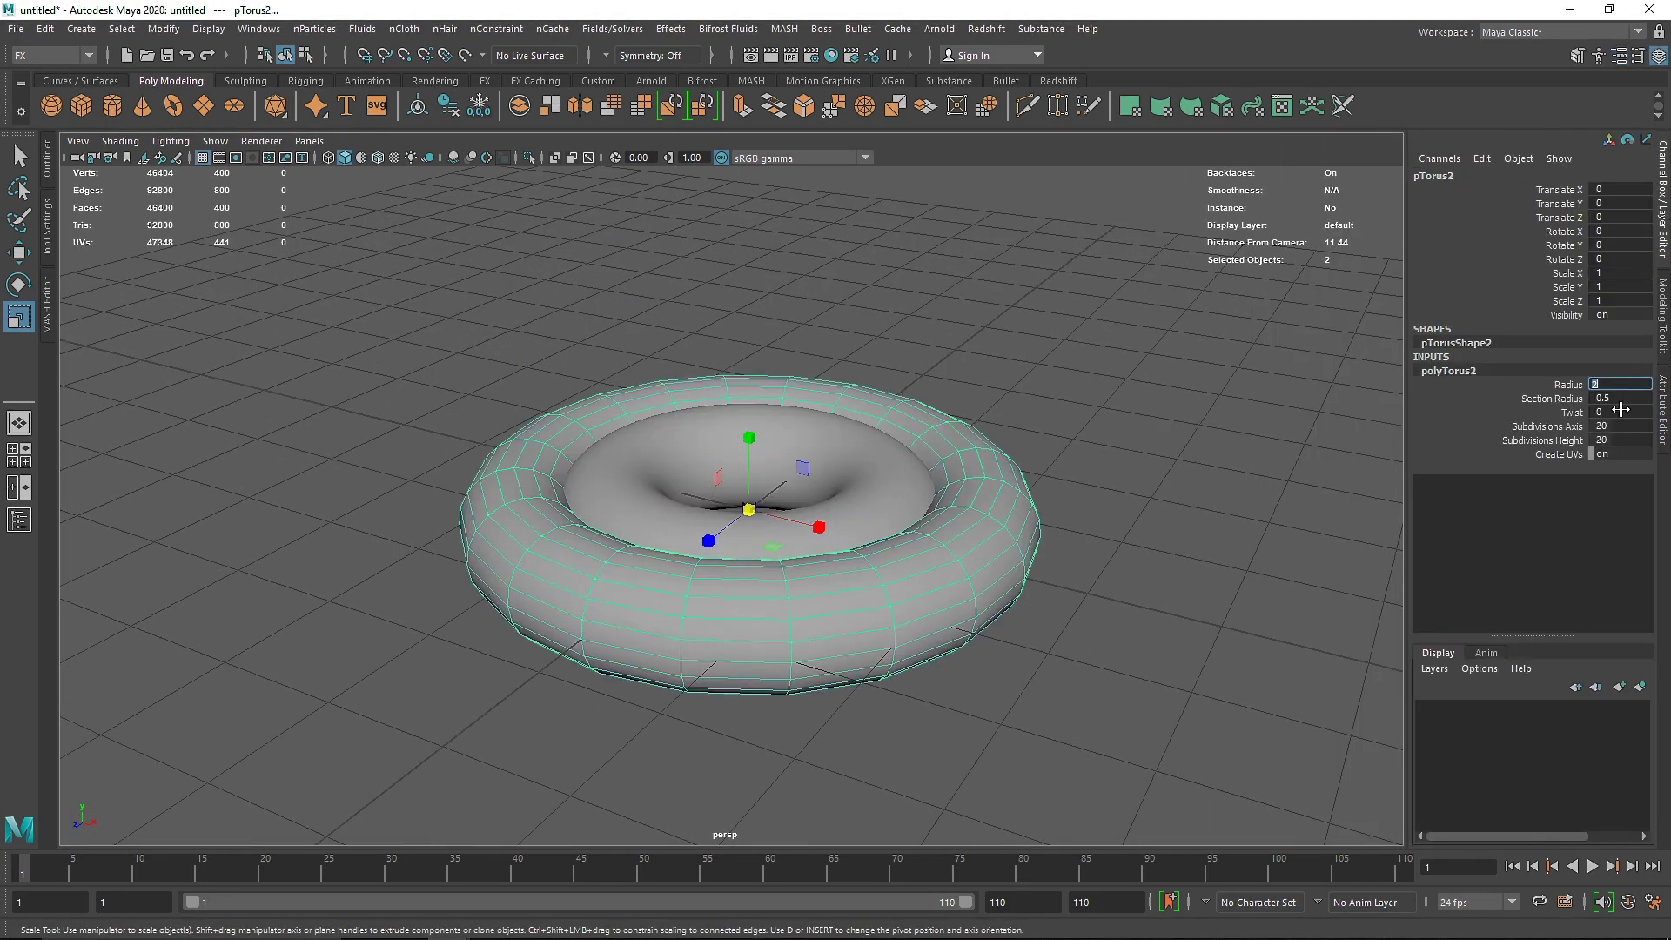
# - Thin the new torus, trying Section Radius values of 0.2 and 0.1 and settling on 0.05
pyautogui.write('0.2')
pyautogui.press('Return')
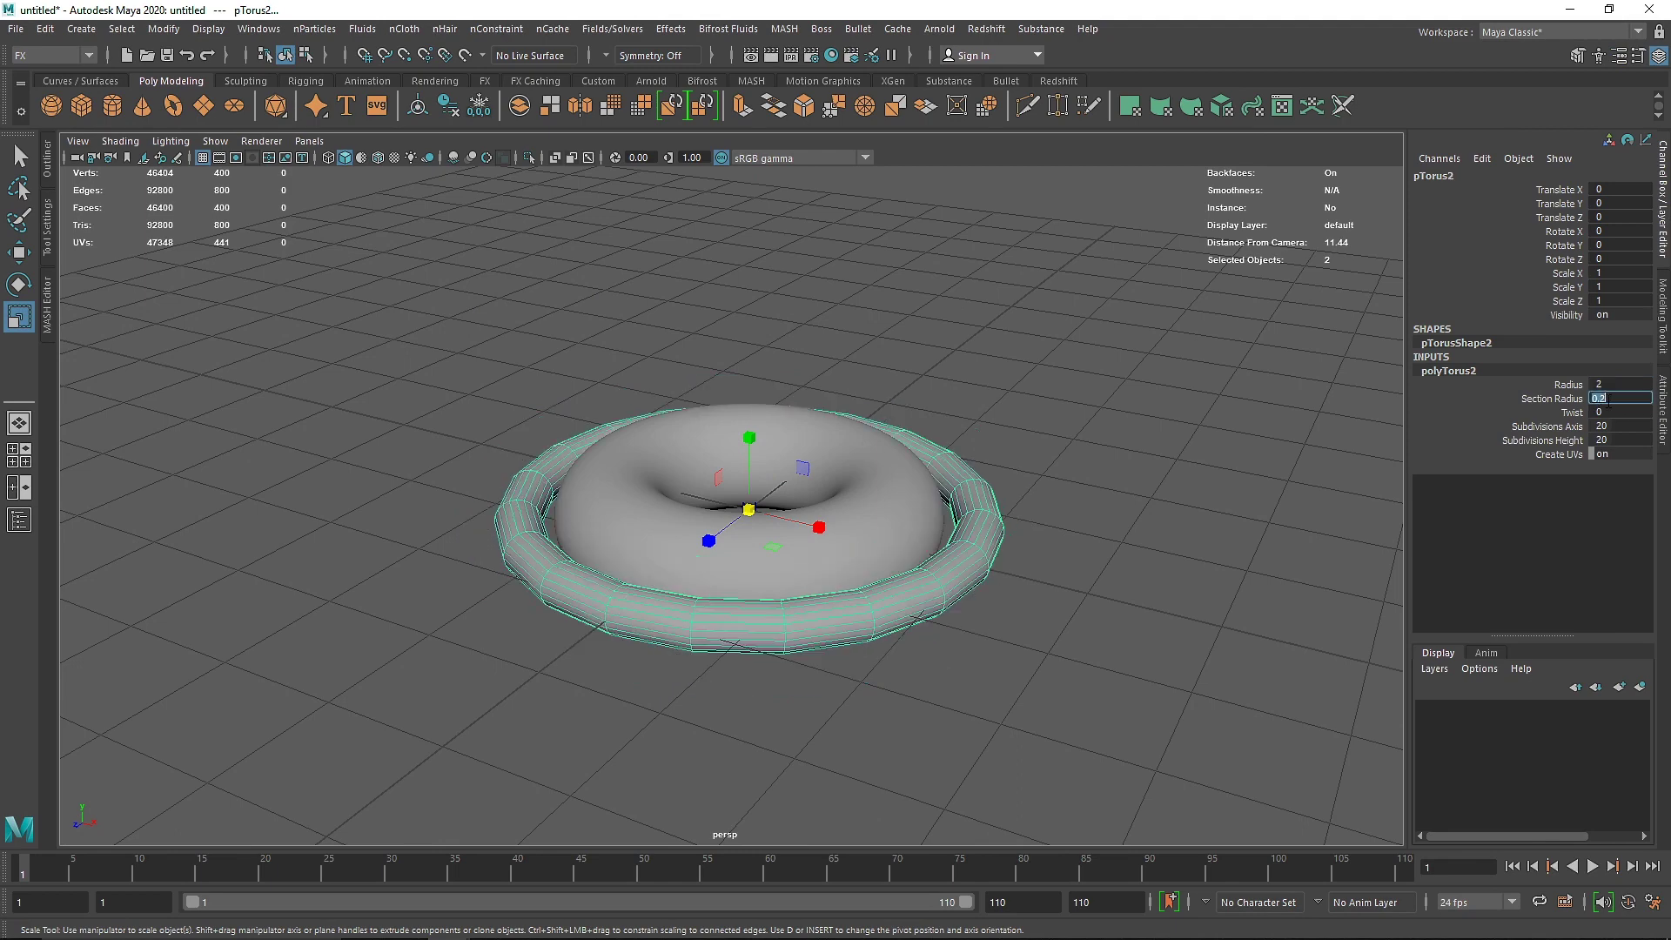
pyautogui.write('0.1')
pyautogui.press('Return')
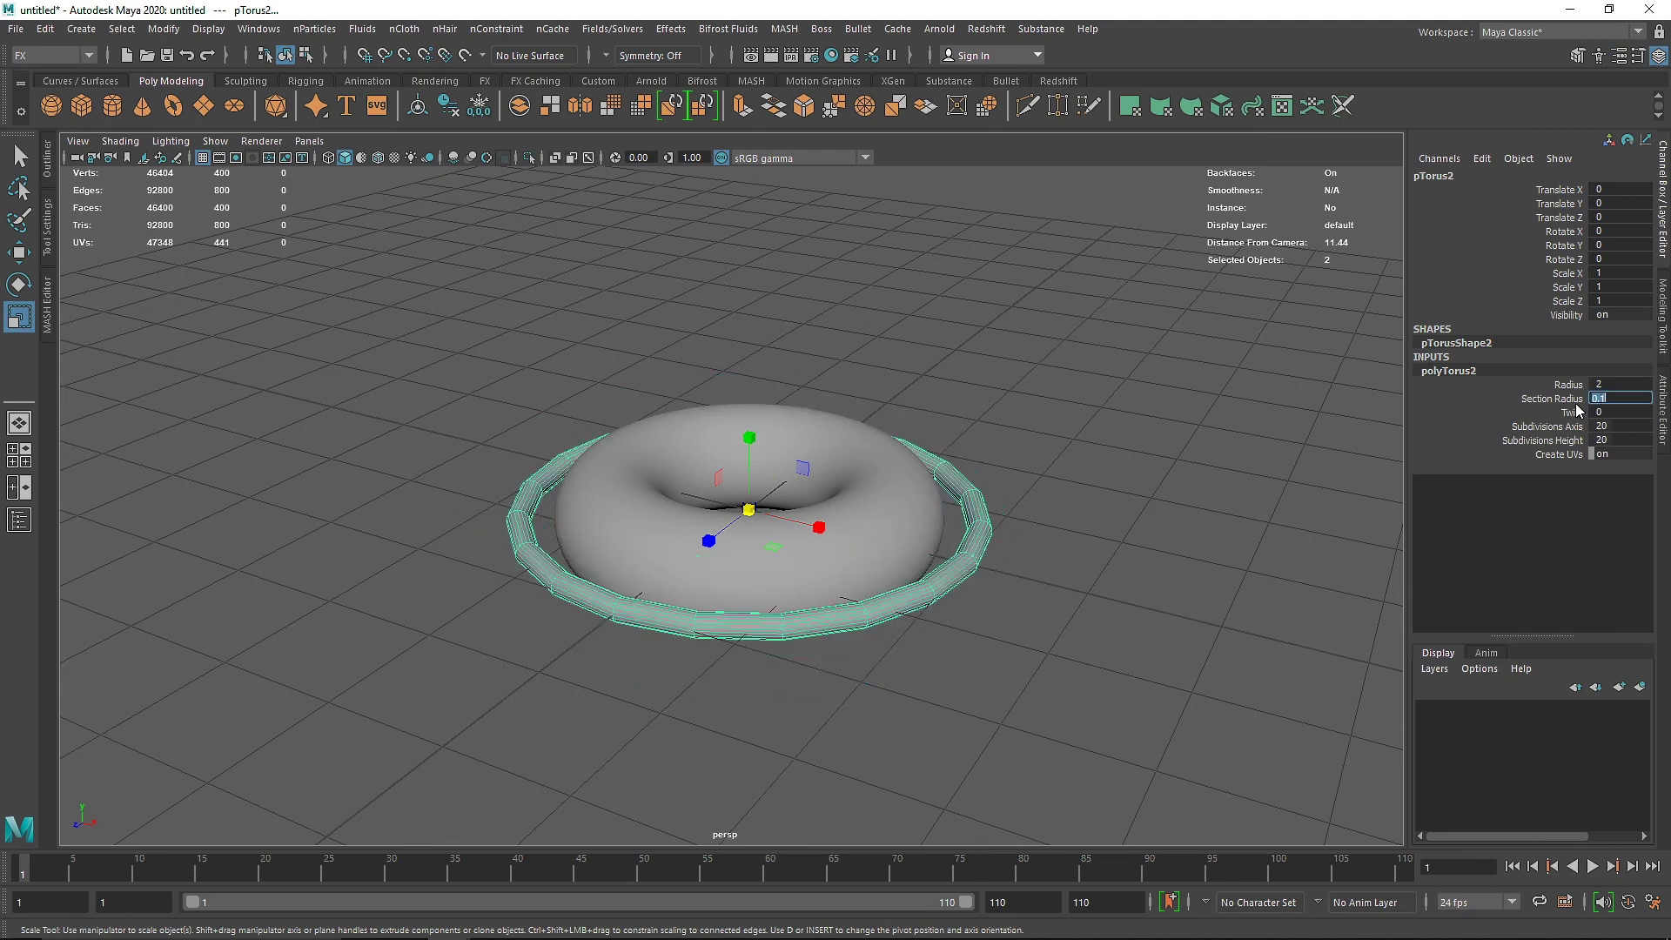
pyautogui.write('0.05')
pyautogui.press('Return')
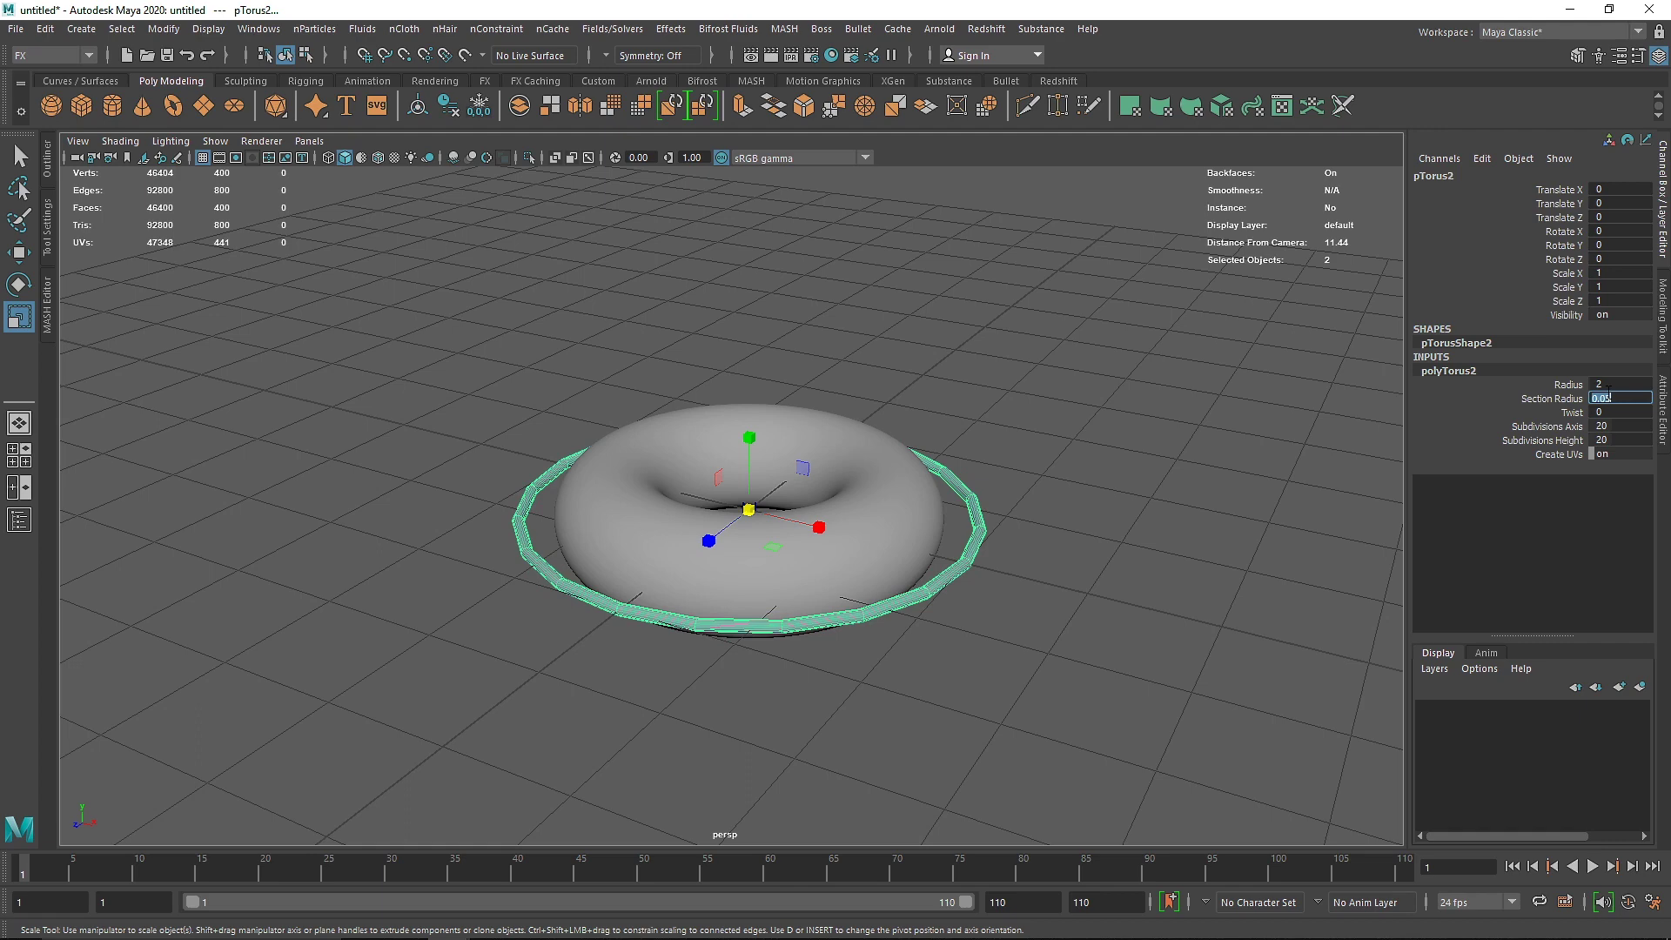
# - Set the thin torus's Subdivisions Axis and Subdivisions Height to 40, and show it in smooth mesh preview
pyautogui.click(1618, 424)
pyautogui.write('40')
pyautogui.click(1614, 437)
pyautogui.write('40')
pyautogui.click(1159, 512)
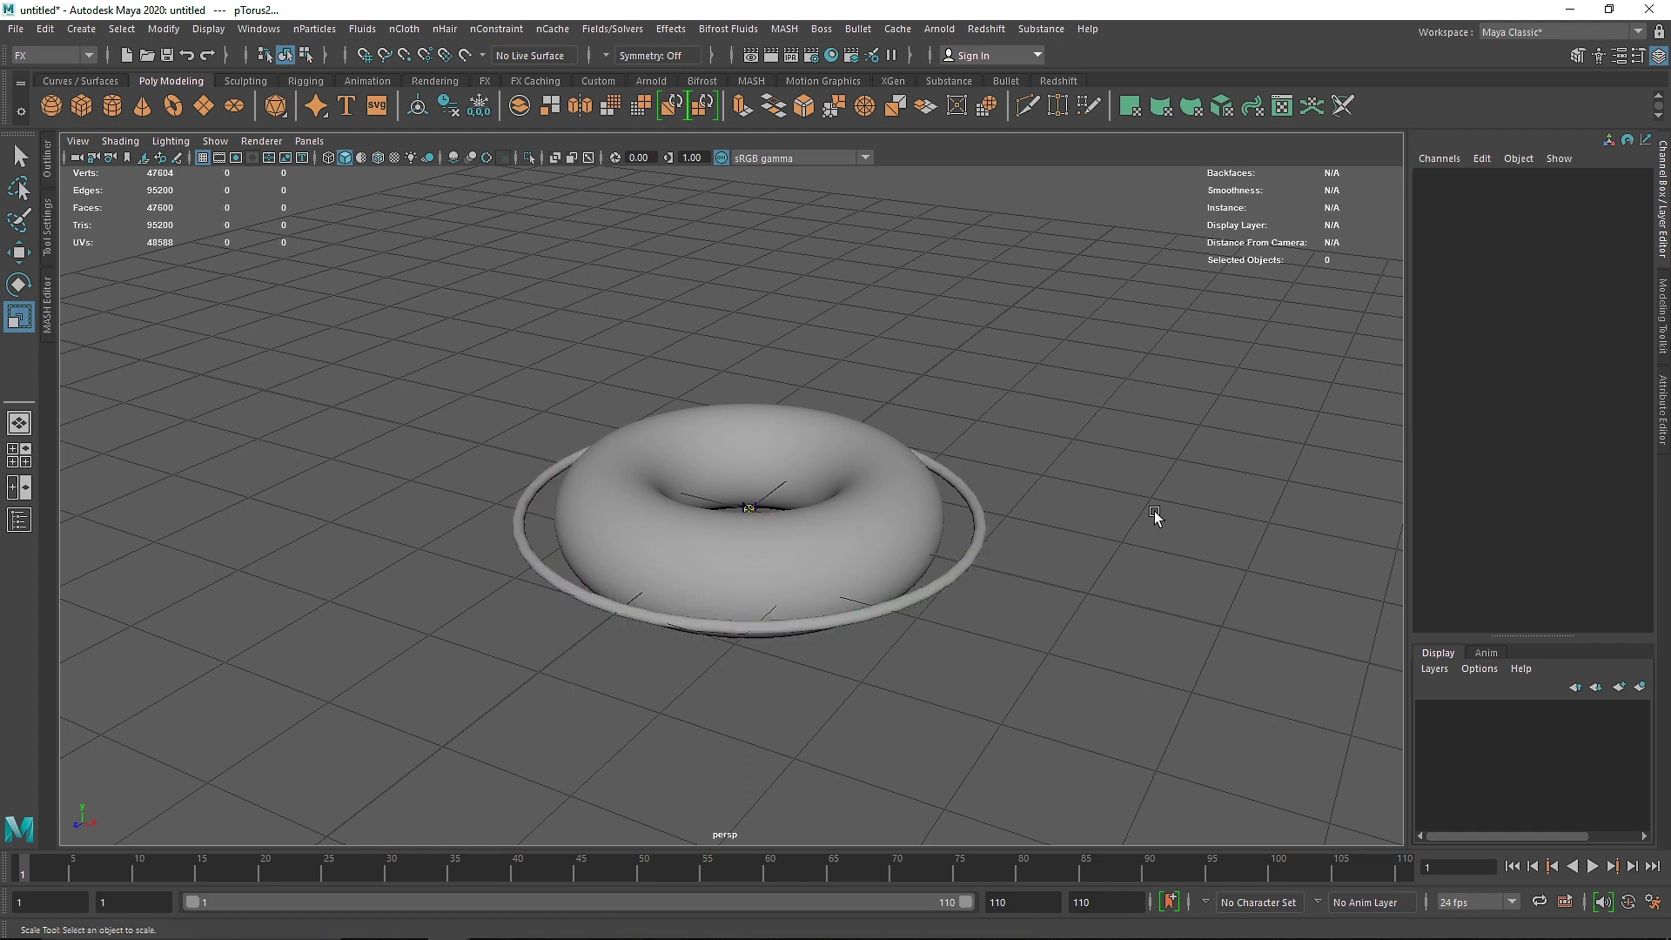
pyautogui.click(975, 559)
pyautogui.click(1093, 563)
pyautogui.keyDown('alt'); pyautogui.moveTo(1093, 563); pyautogui.dragTo(642, 403); pyautogui.keyUp('alt')
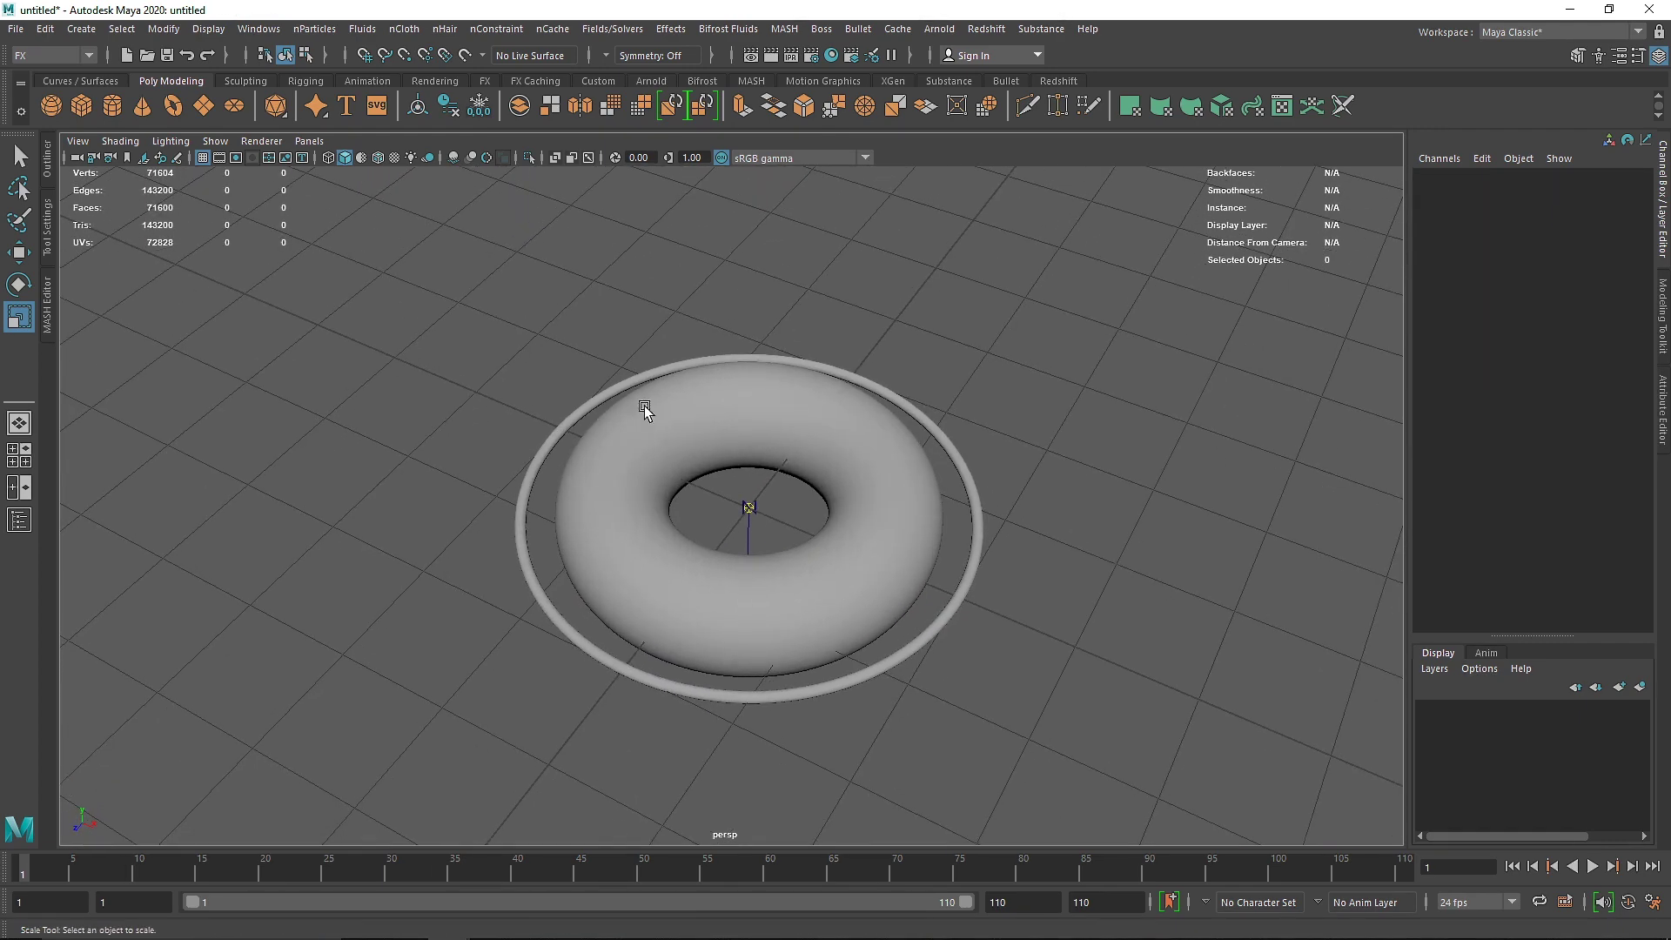
# - Assign a new aiStandardSurface material to the thick inner torus and name the material T
pyautogui.click(309, 141)
pyautogui.click(731, 345)
pyautogui.click(677, 426)
pyautogui.moveTo(681, 436); pyautogui.dragTo(707, 831, button='right')
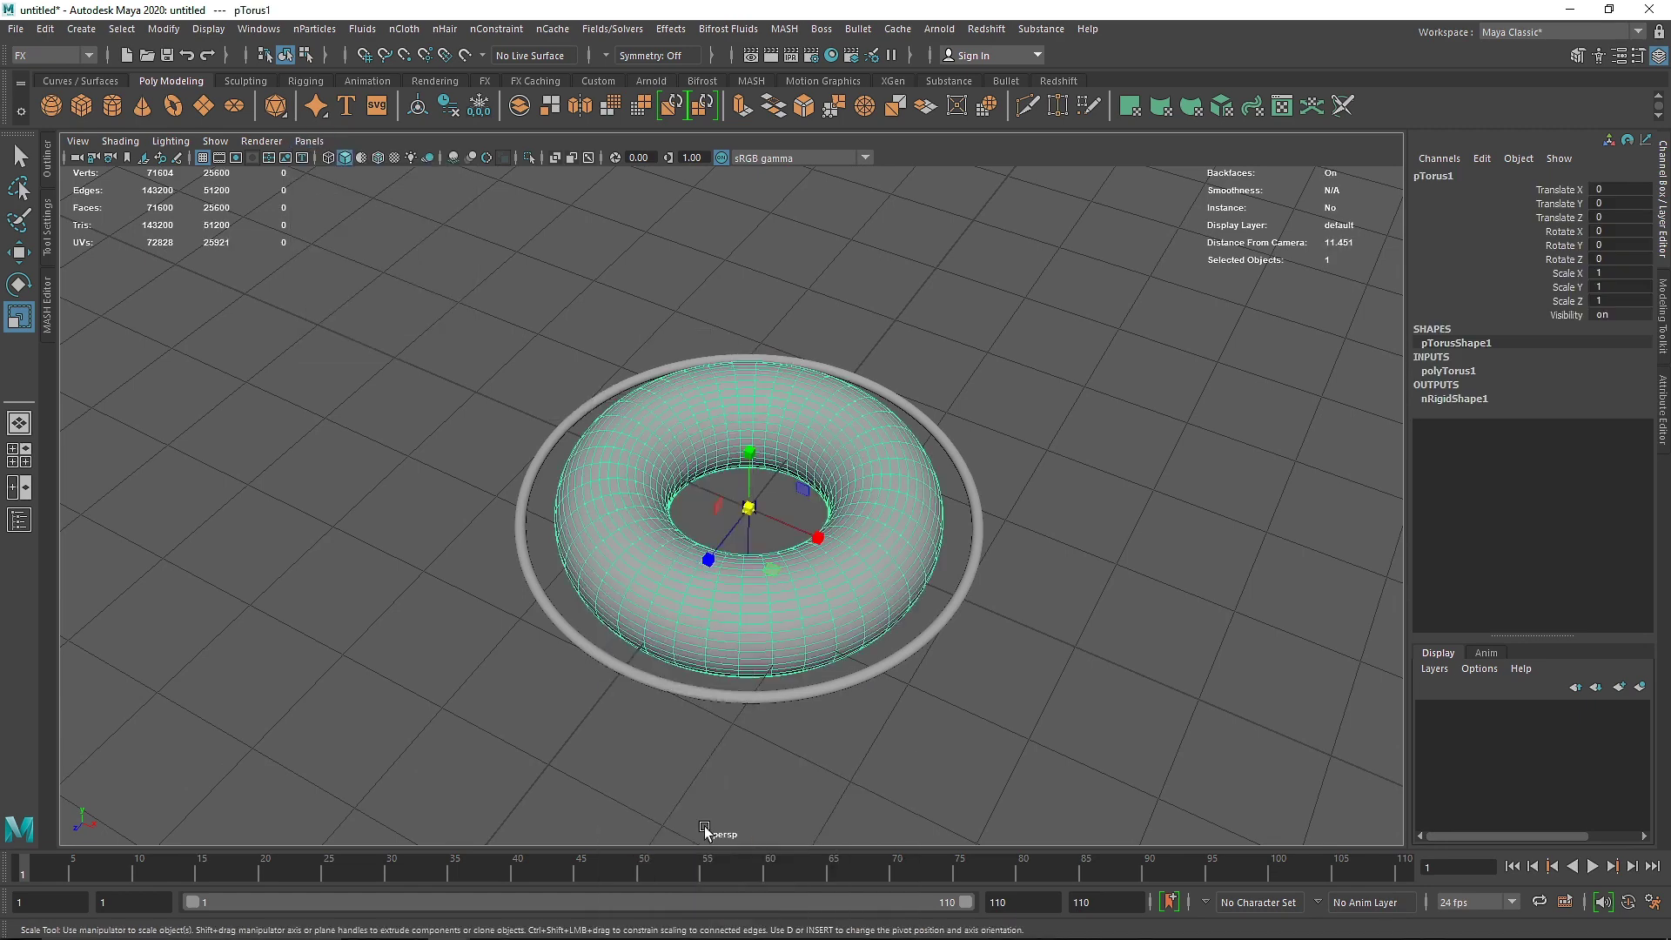
pyautogui.click(722, 405)
pyautogui.click(827, 580)
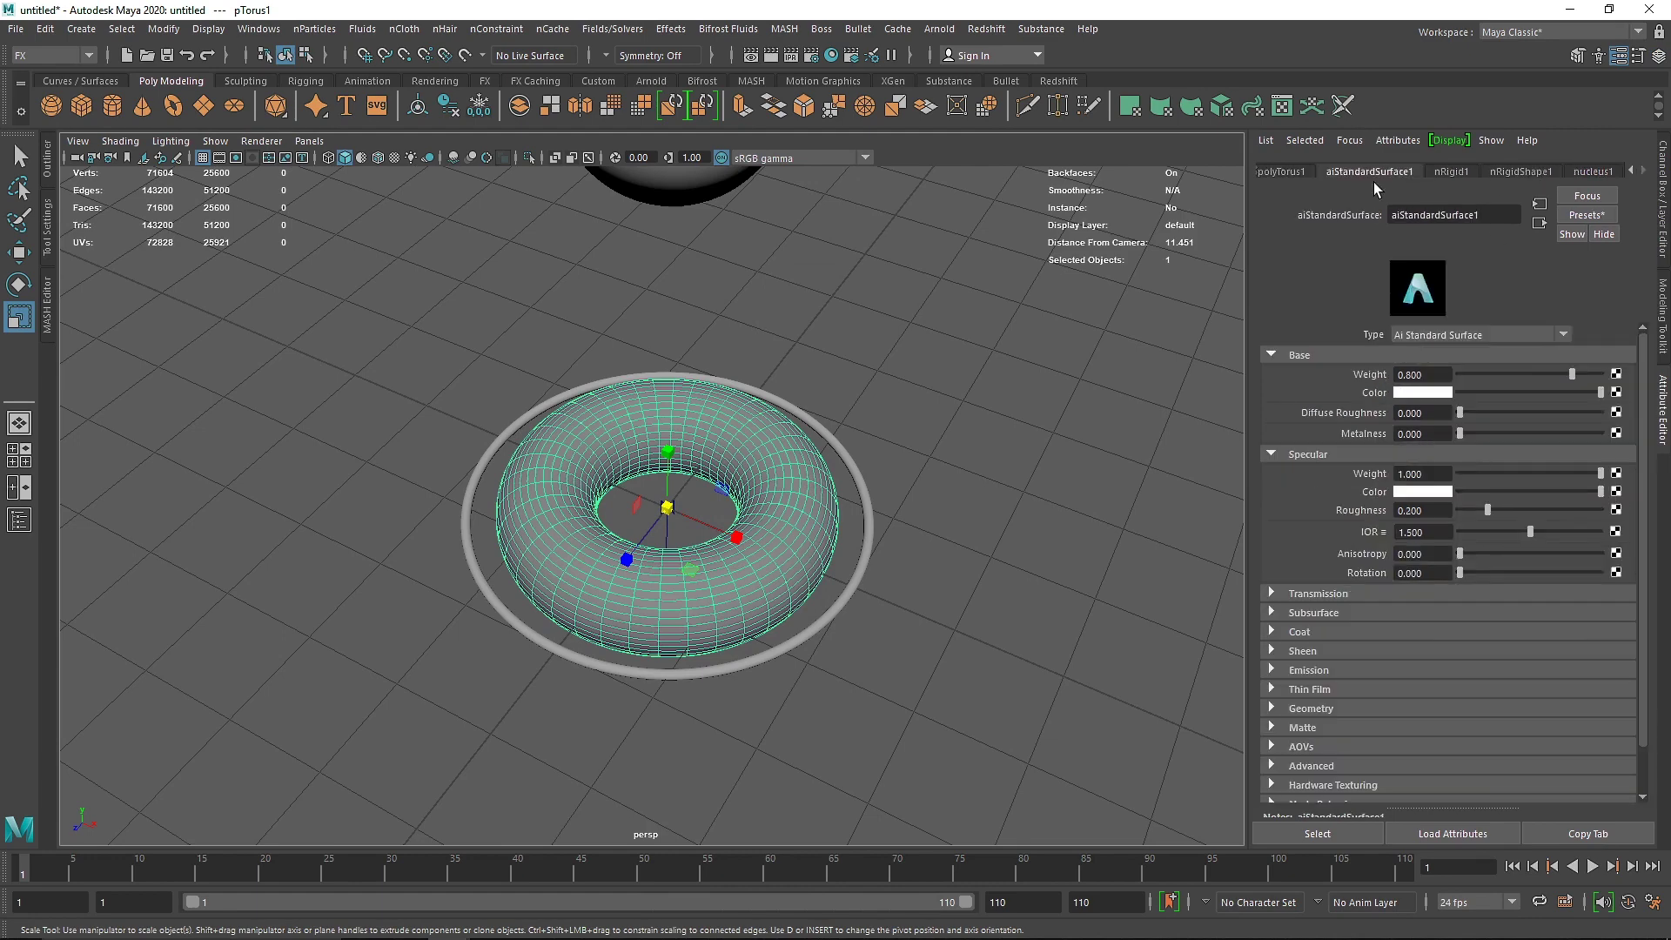
pyautogui.write('T')
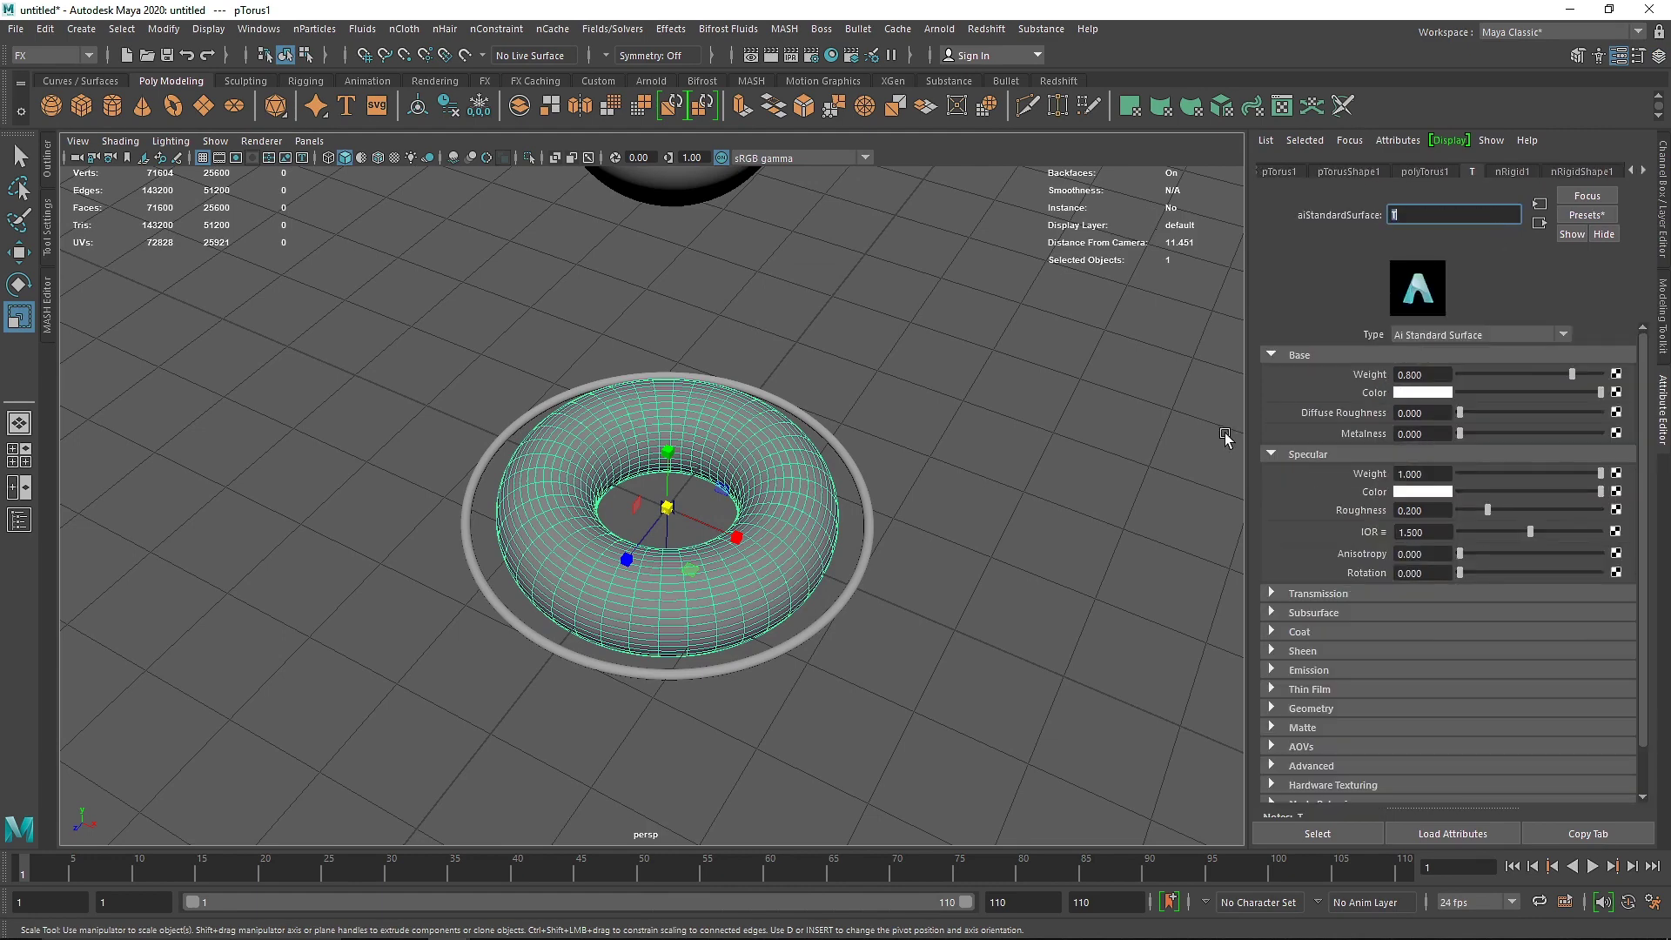
# - Raise material T's base Weight to 1 and replace its settings with the Plastic preset
pyautogui.moveTo(1575, 369); pyautogui.dragTo(1645, 370)
pyautogui.click(1417, 392)
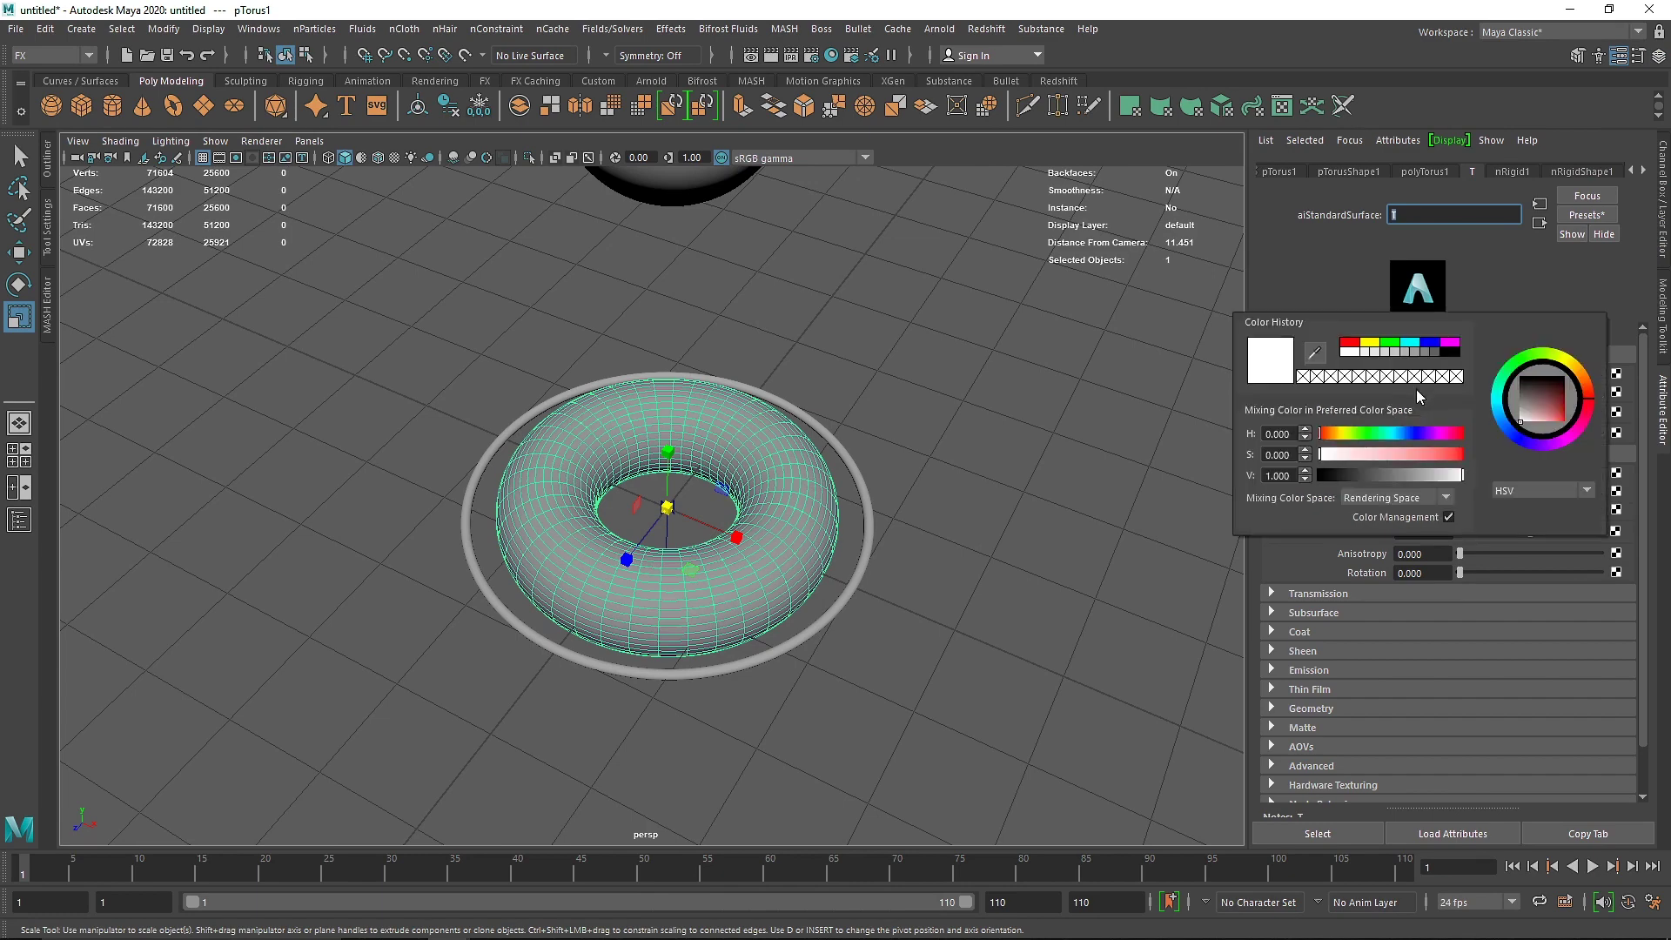
pyautogui.click(1587, 214)
pyautogui.moveTo(1507, 627)
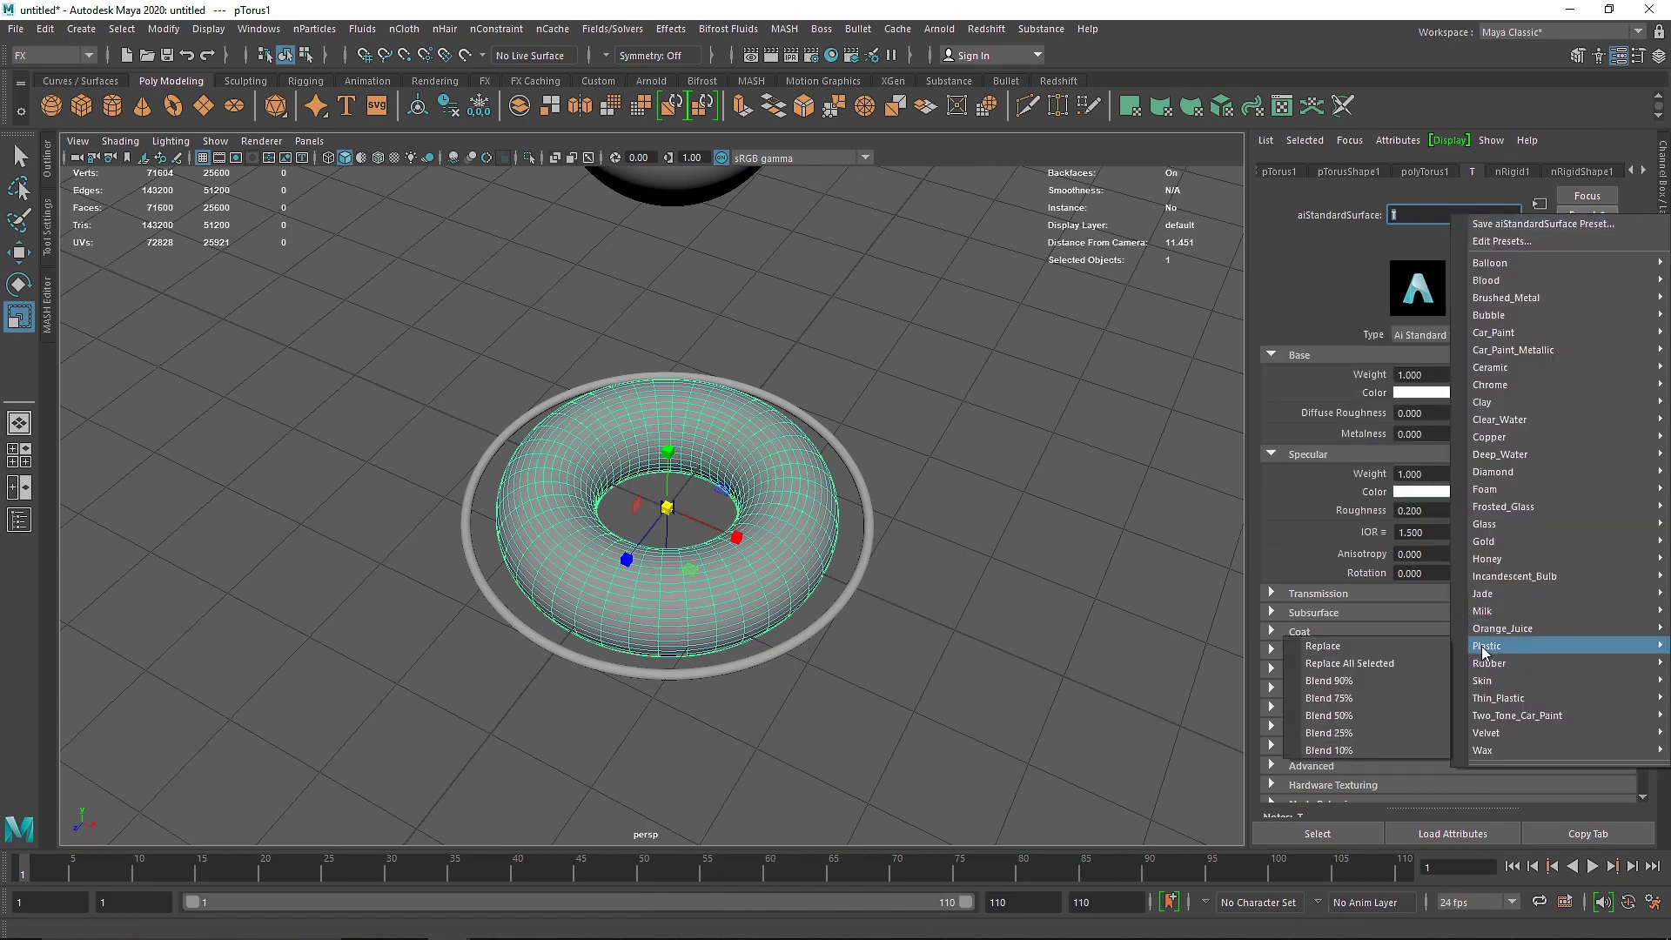
pyautogui.click(1381, 640)
# - Set the base Color of the thick torus's material T to a desaturated orange-brown
pyautogui.click(1417, 390)
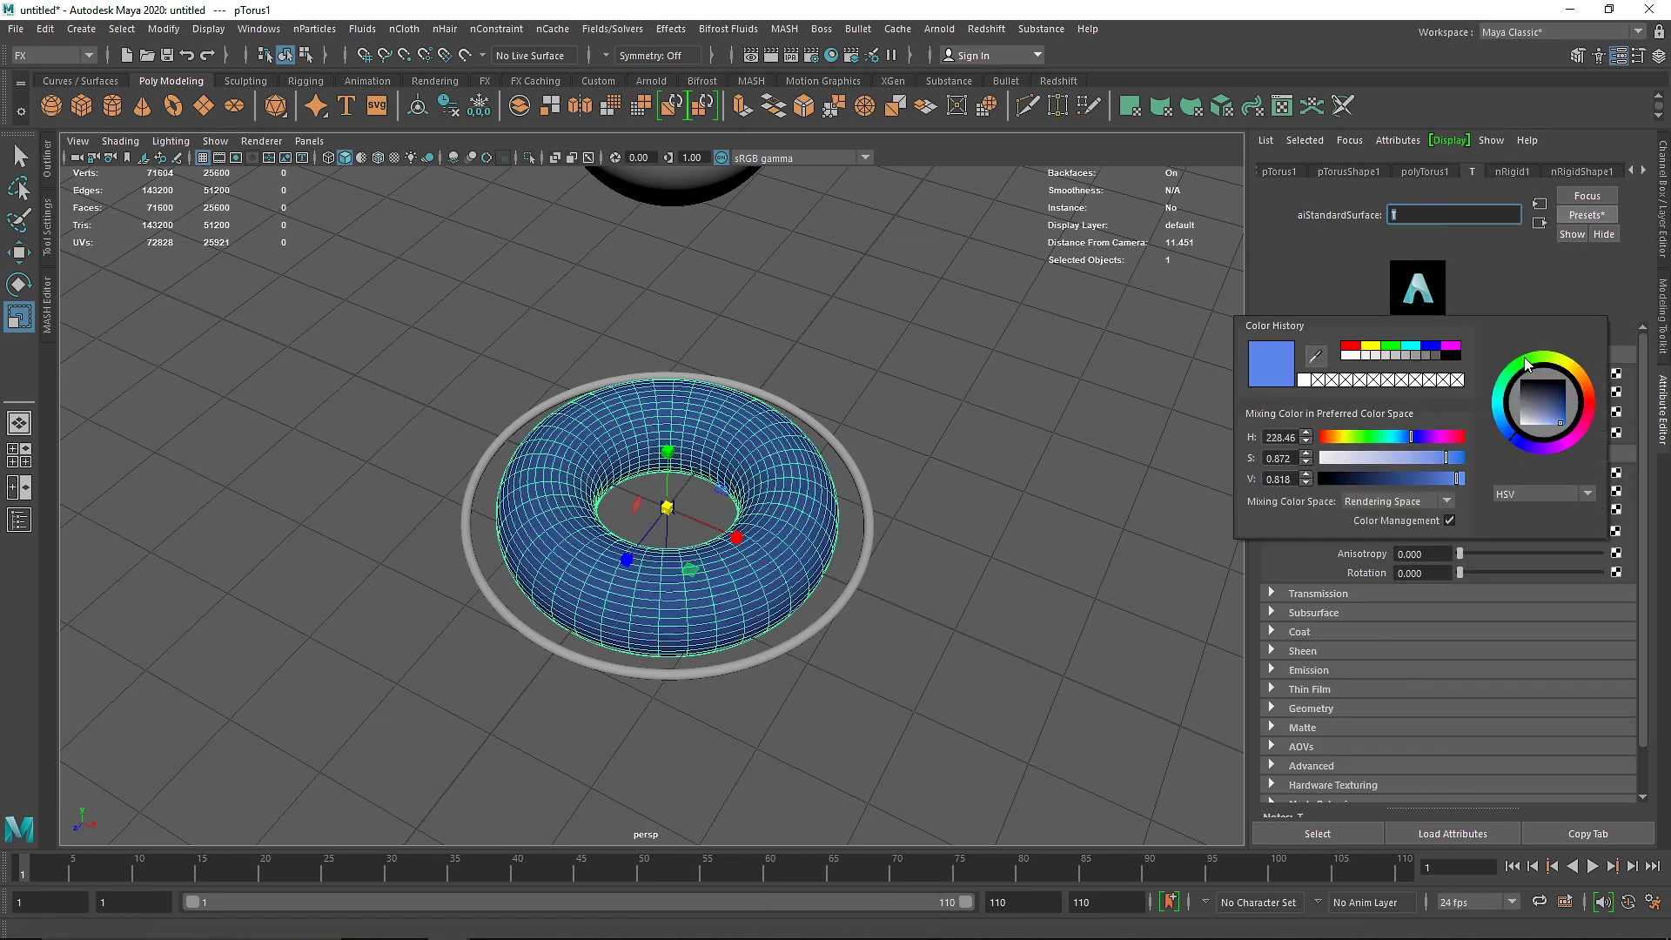
pyautogui.moveTo(1527, 364); pyautogui.dragTo(1592, 390)
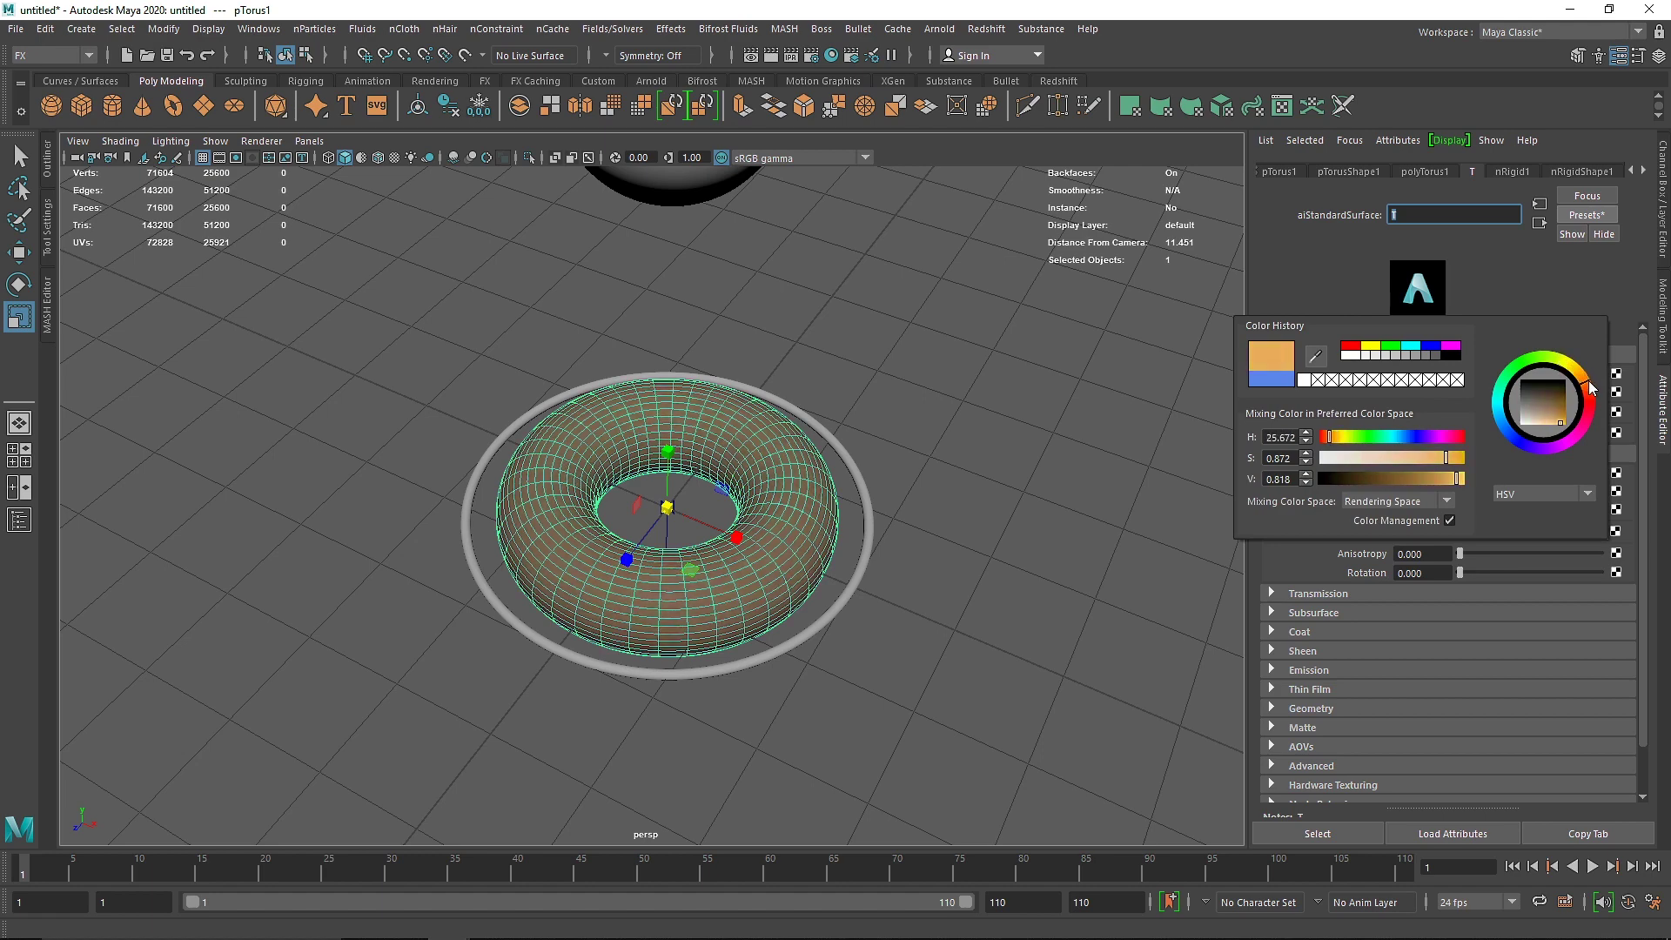
pyautogui.moveTo(1452, 457); pyautogui.dragTo(1417, 458)
pyautogui.click(839, 571)
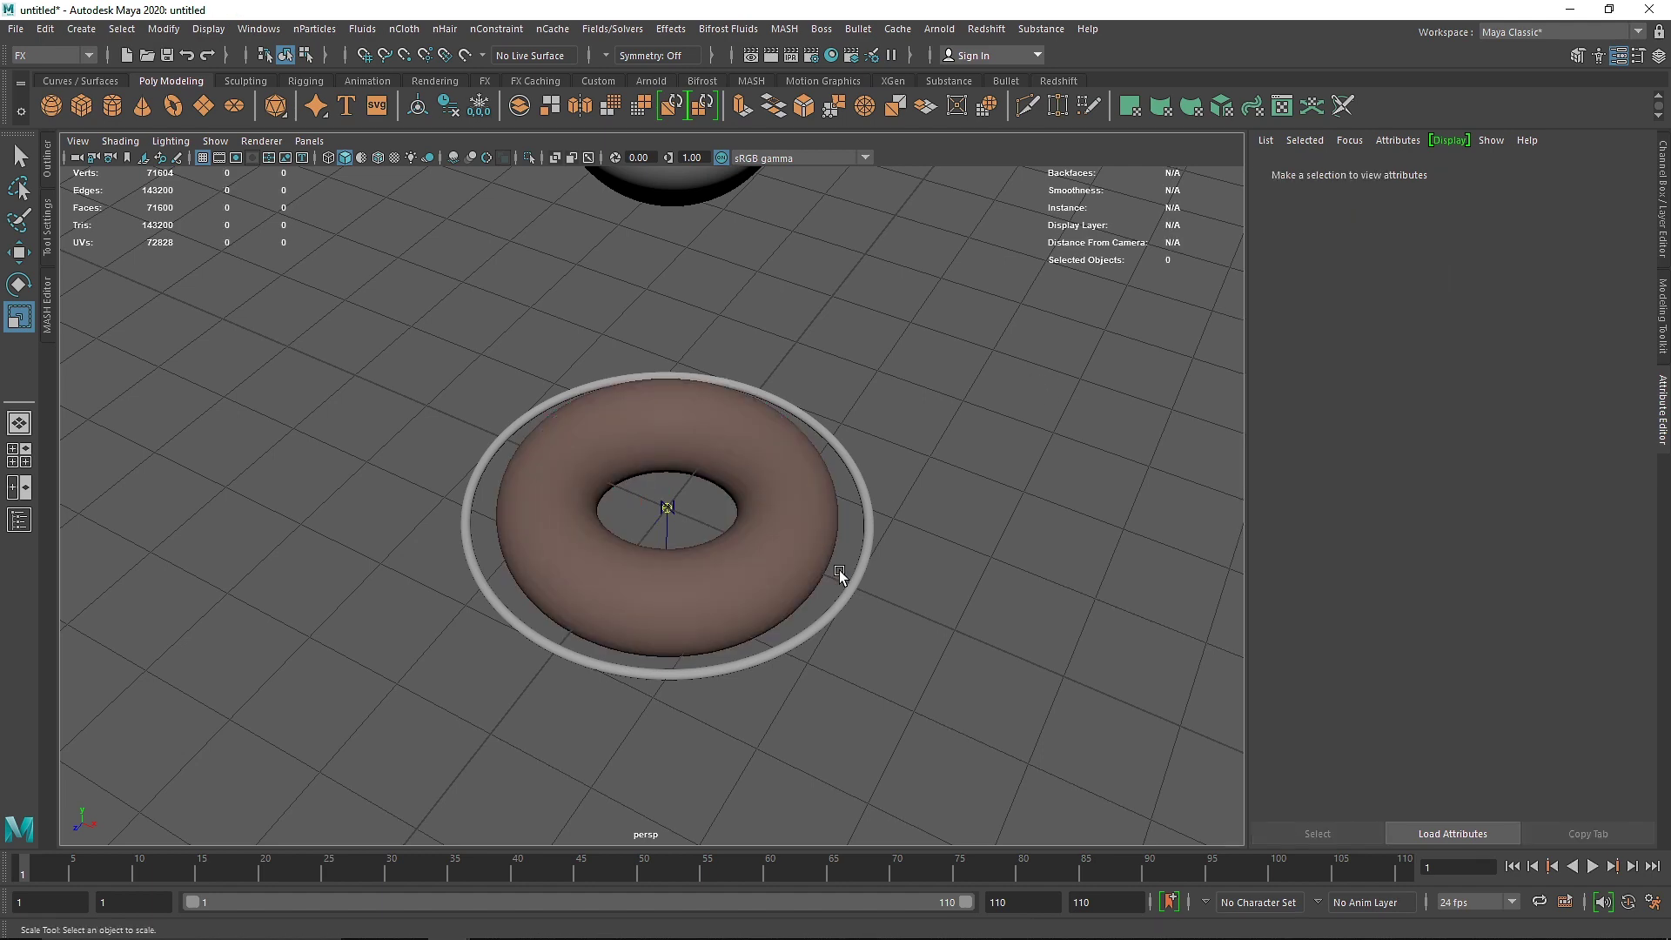
# - Assign a new aiStandardSurface material to the thin outer ring and name the material T2
pyautogui.click(869, 525)
pyautogui.rightClick(869, 526)
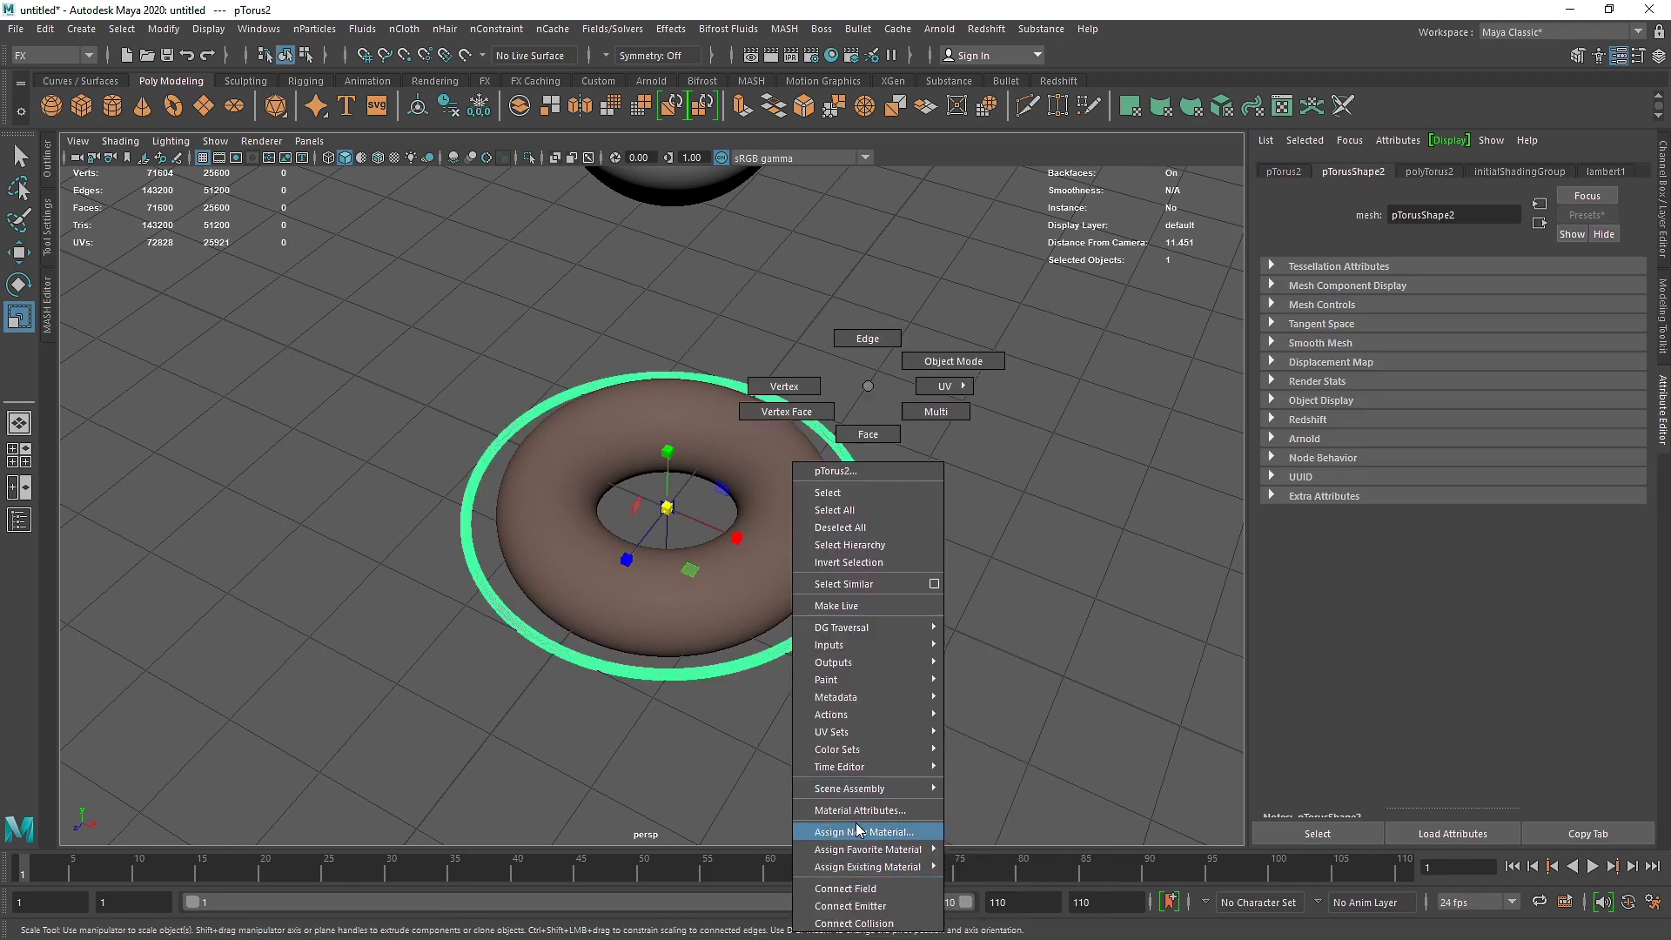
pyautogui.click(860, 832)
pyautogui.click(834, 580)
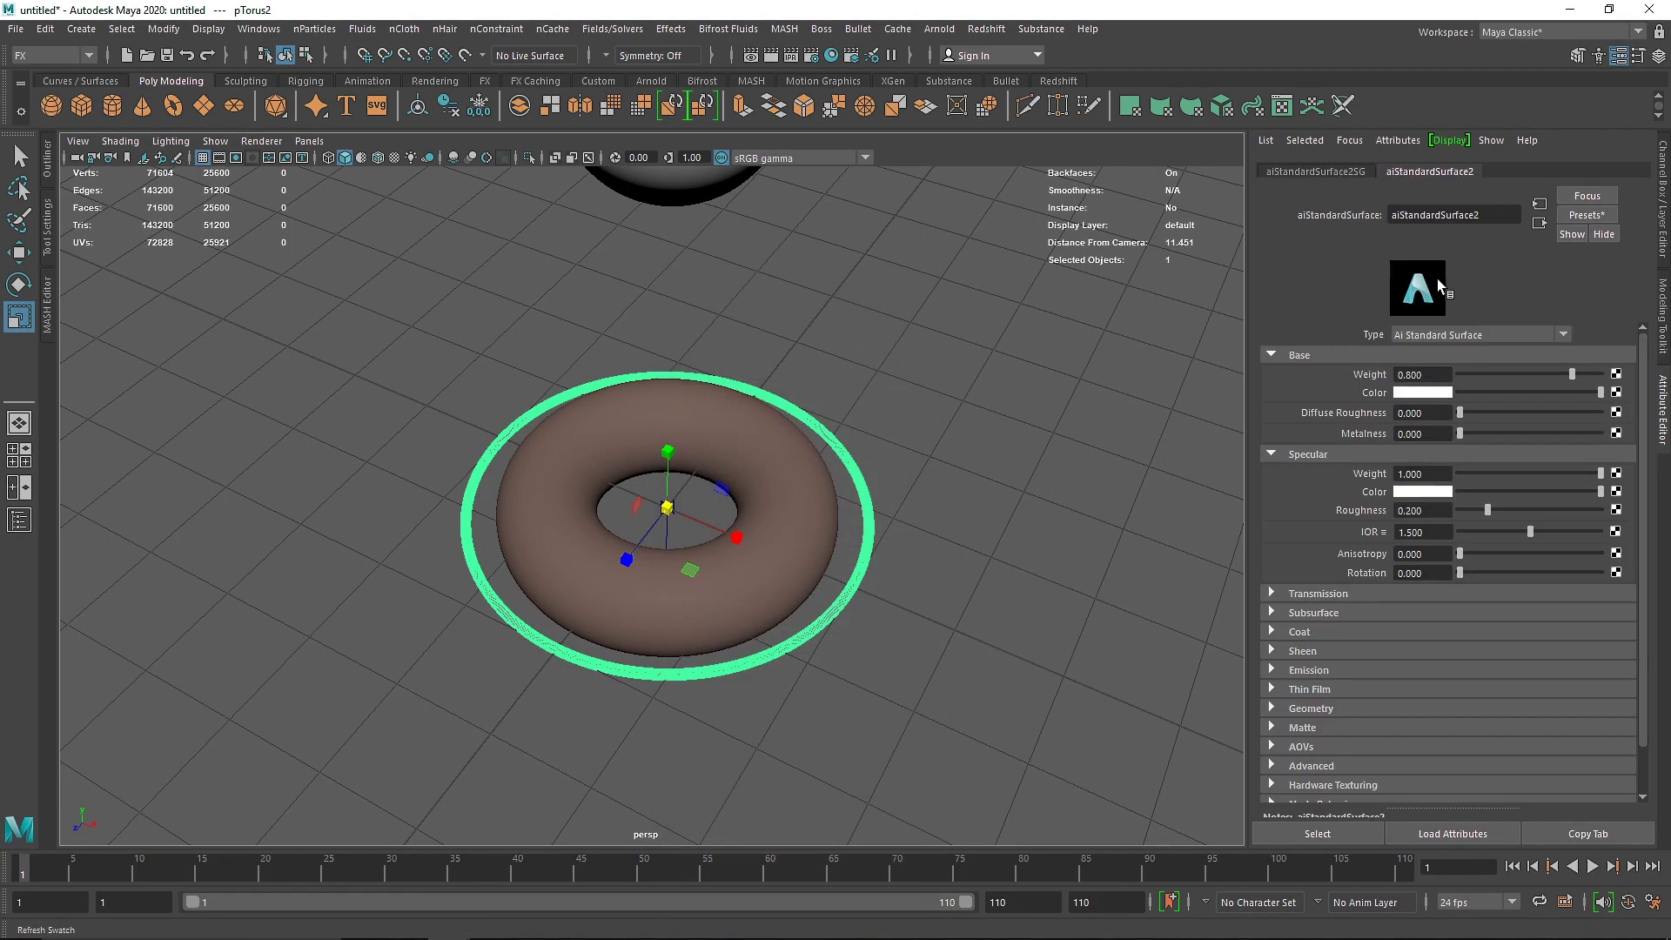
pyautogui.doubleClick(1501, 215)
pyautogui.write('T2')
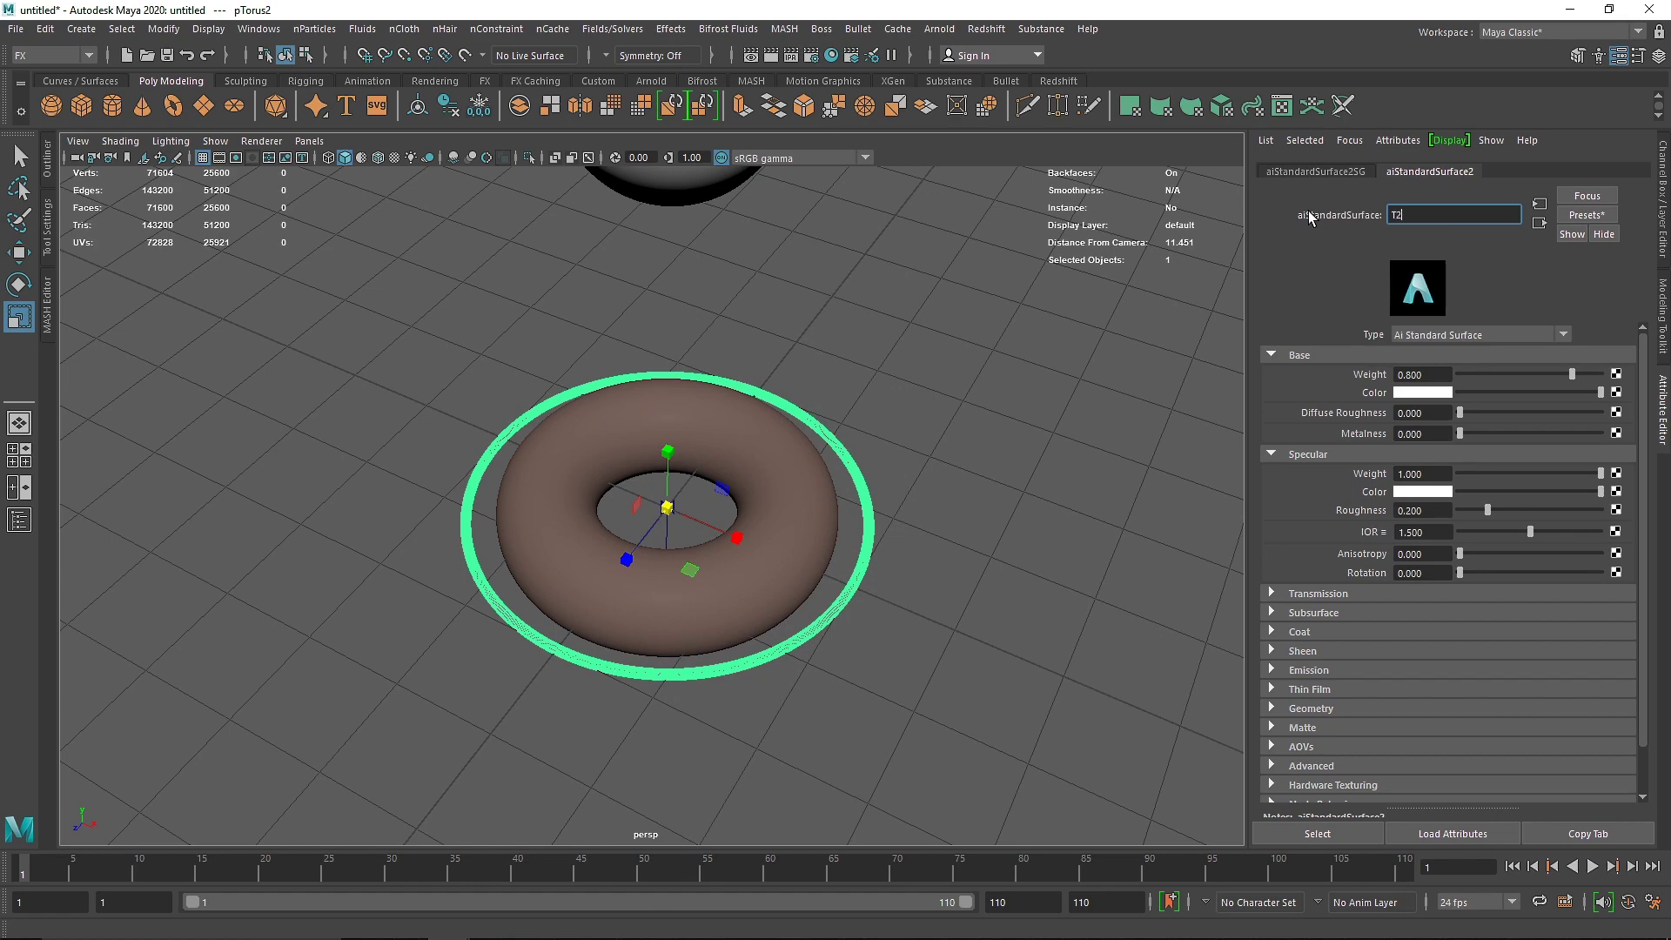
pyautogui.press('Return')
# - Replace material T2's settings with the Gold preset
pyautogui.click(1584, 215)
pyautogui.moveTo(1525, 541)
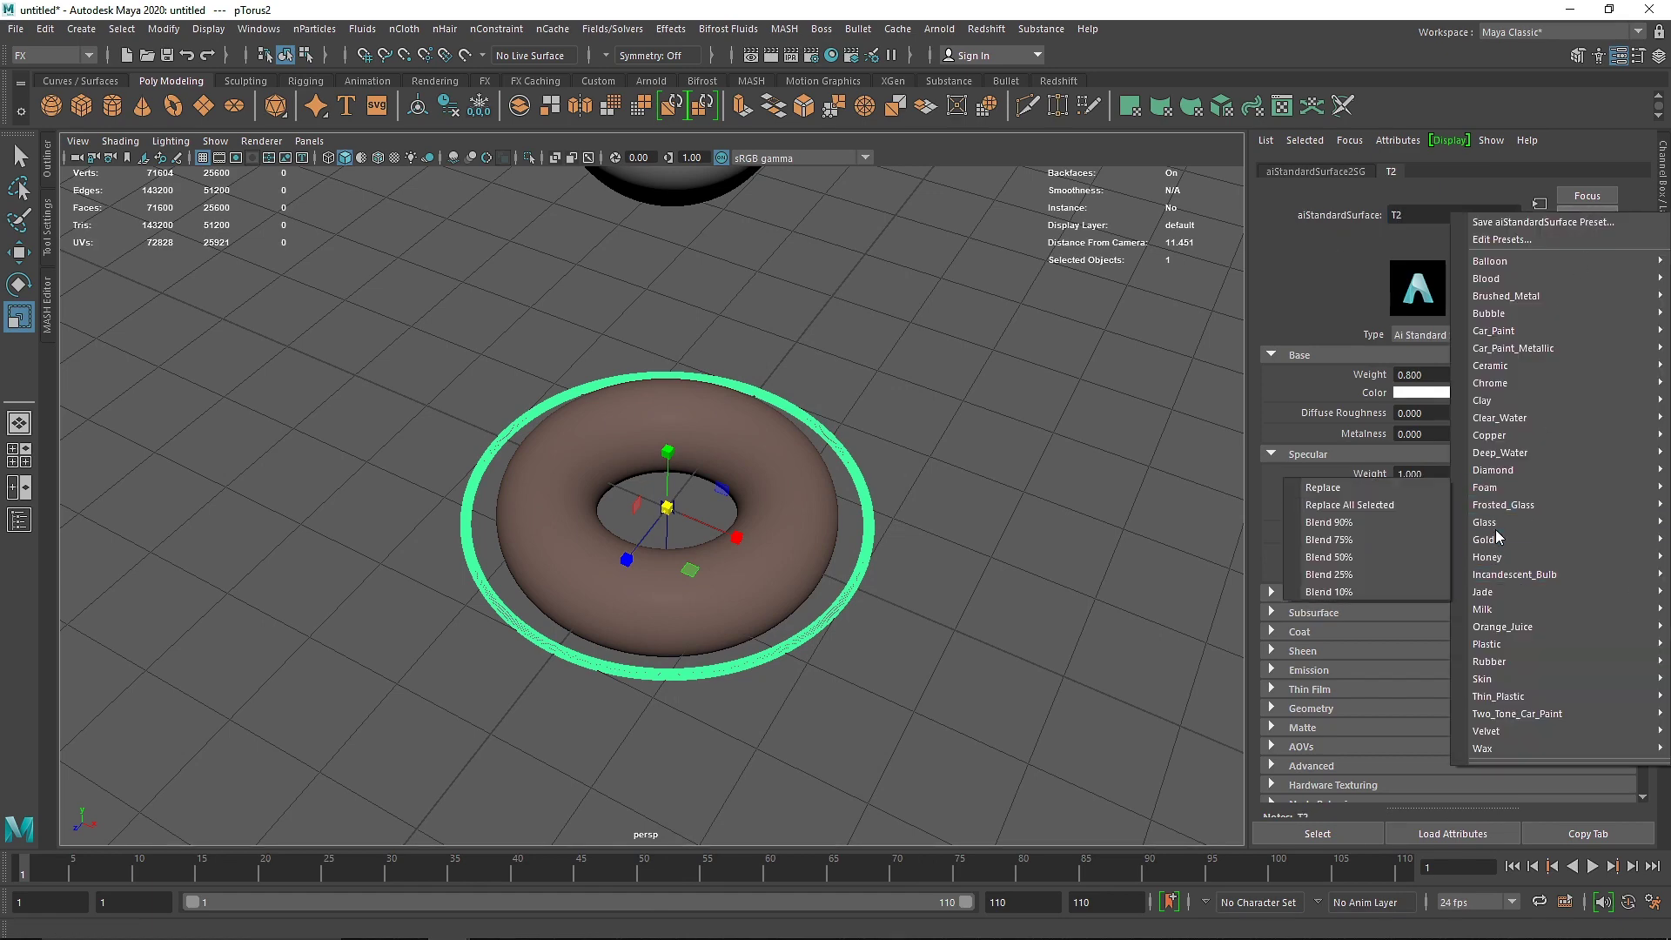
pyautogui.click(1407, 539)
pyautogui.click(981, 495)
# - Assign the existing gold material T2 to the upper sphere
pyautogui.scroll(-6, 758, 514)
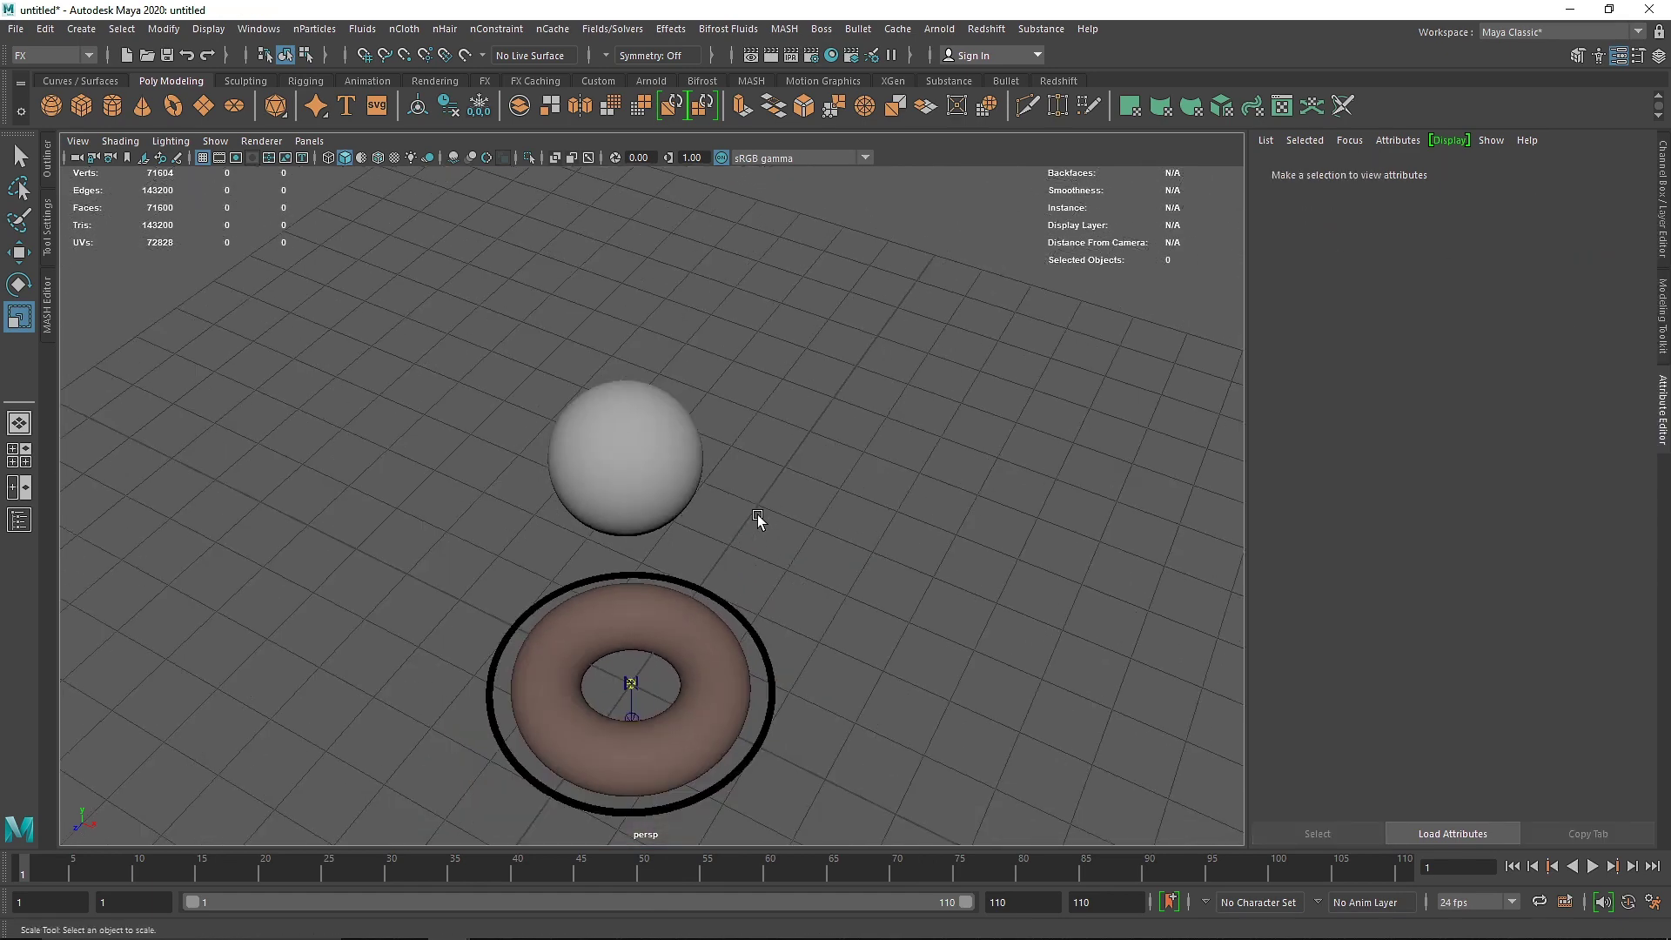
pyautogui.click(651, 266)
pyautogui.moveTo(651, 266); pyautogui.dragTo(758, 762, button='right')
# - Assign a new aiStandardSurface material to the lower sphere
pyautogui.click(638, 512)
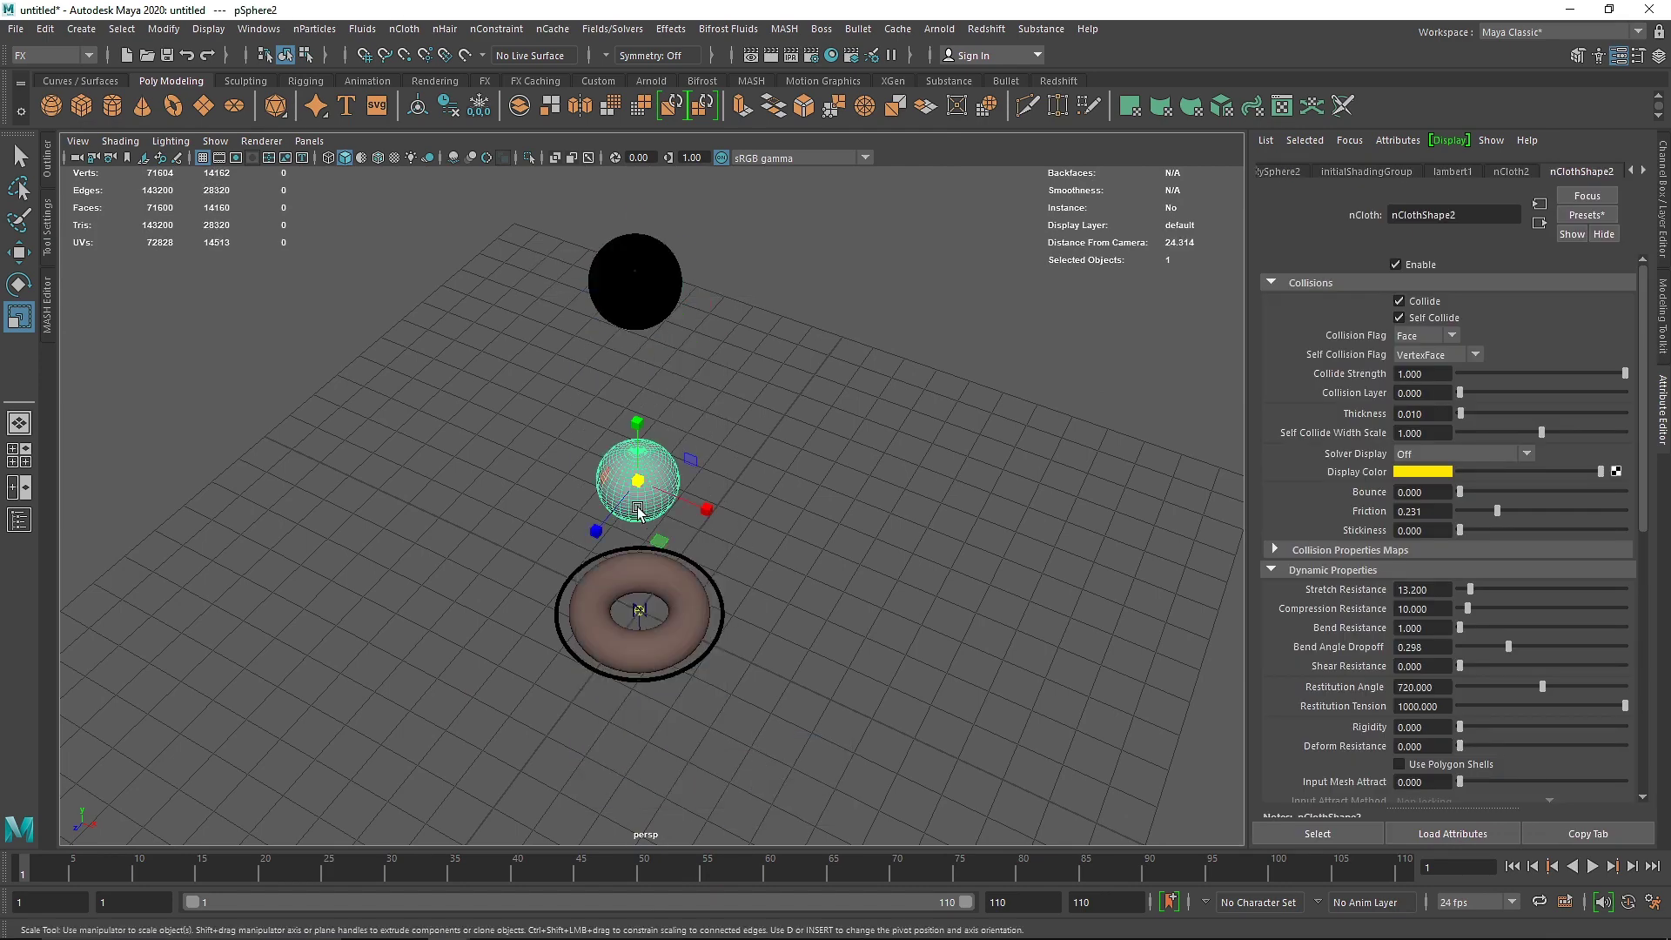
pyautogui.moveTo(725, 387); pyautogui.dragTo(731, 833, button='right')
pyautogui.click(715, 406)
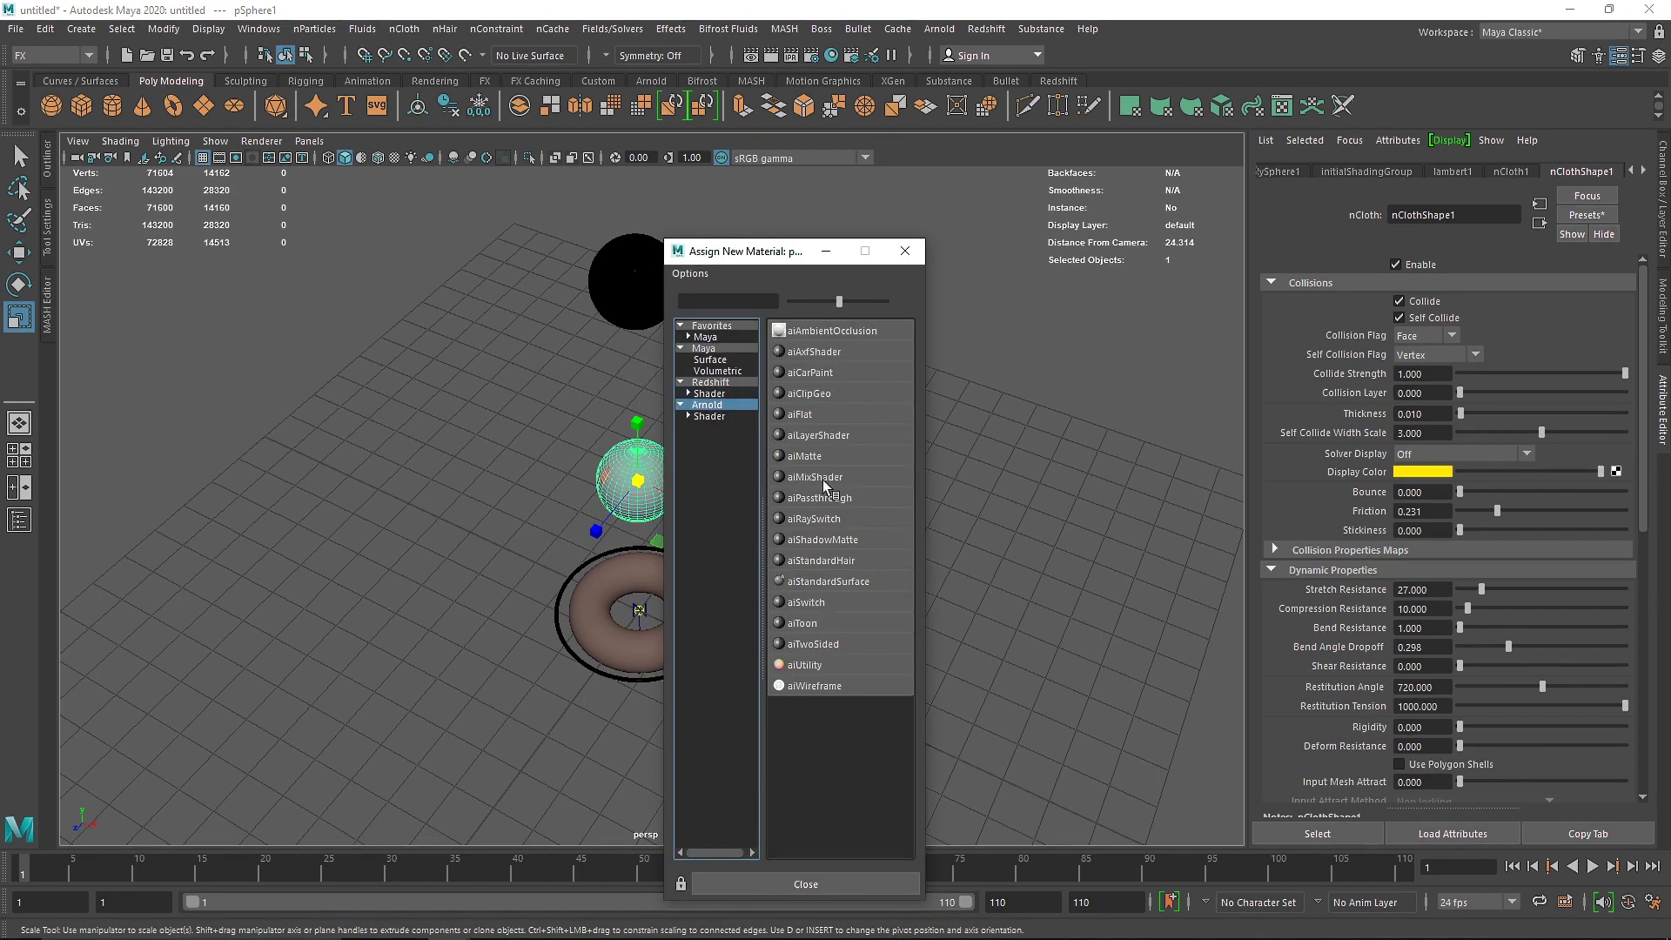
pyautogui.click(829, 582)
# - Replace the settings of the lower sphere's material with the Bubble preset
pyautogui.click(1587, 214)
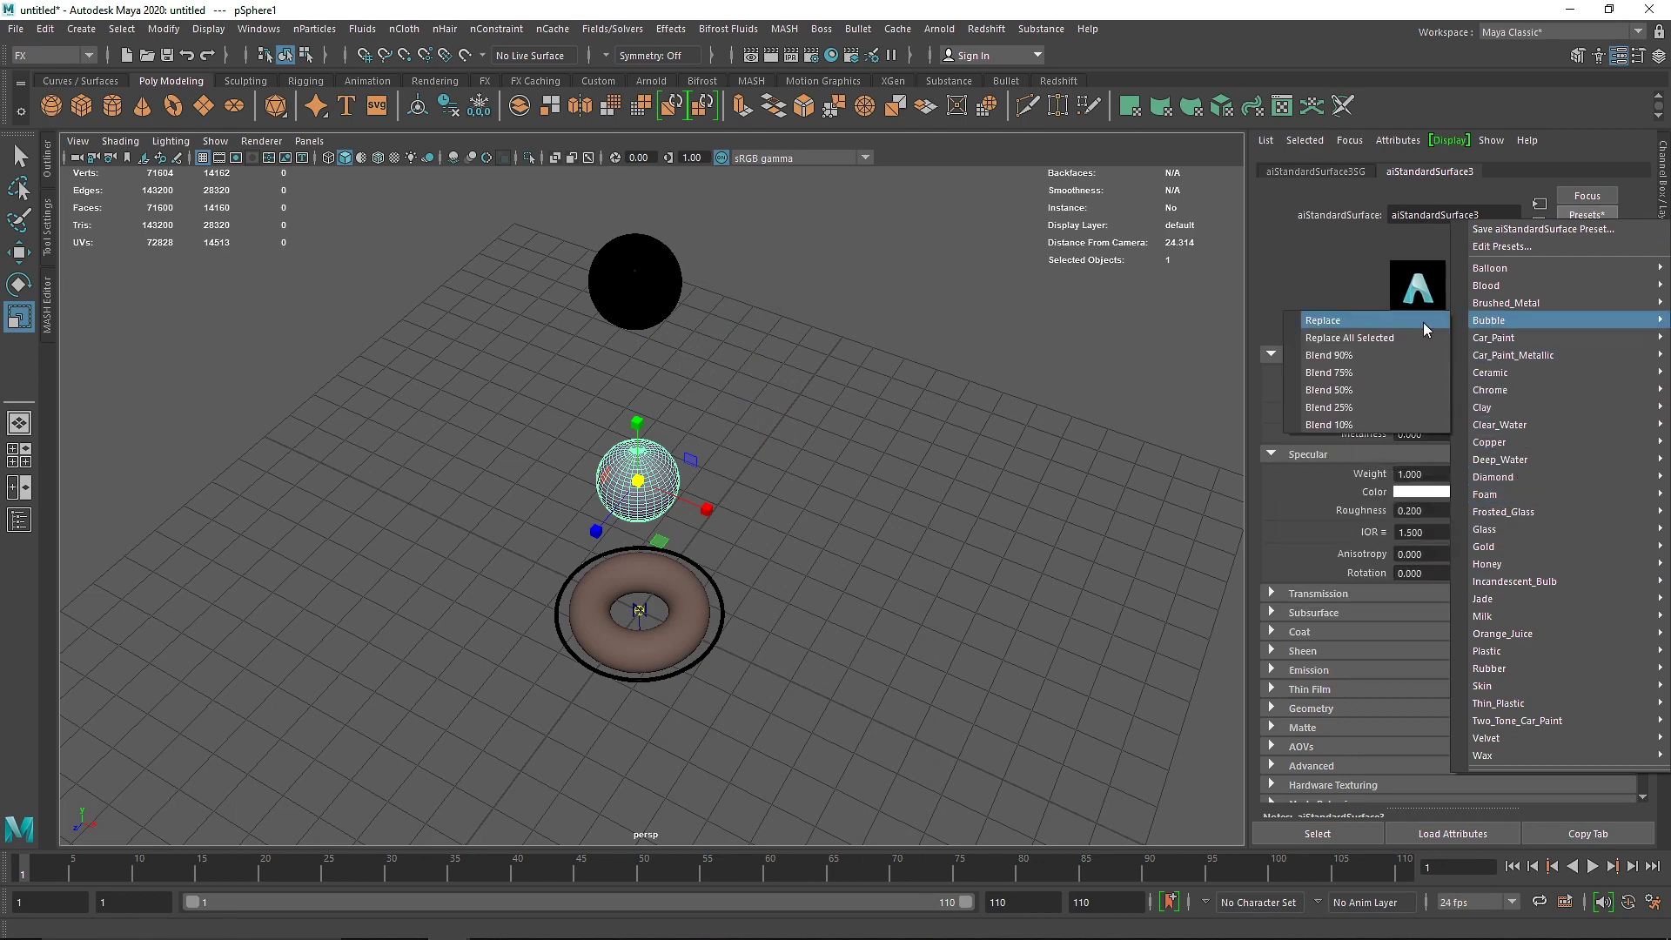
pyautogui.click(1423, 323)
pyautogui.click(1083, 504)
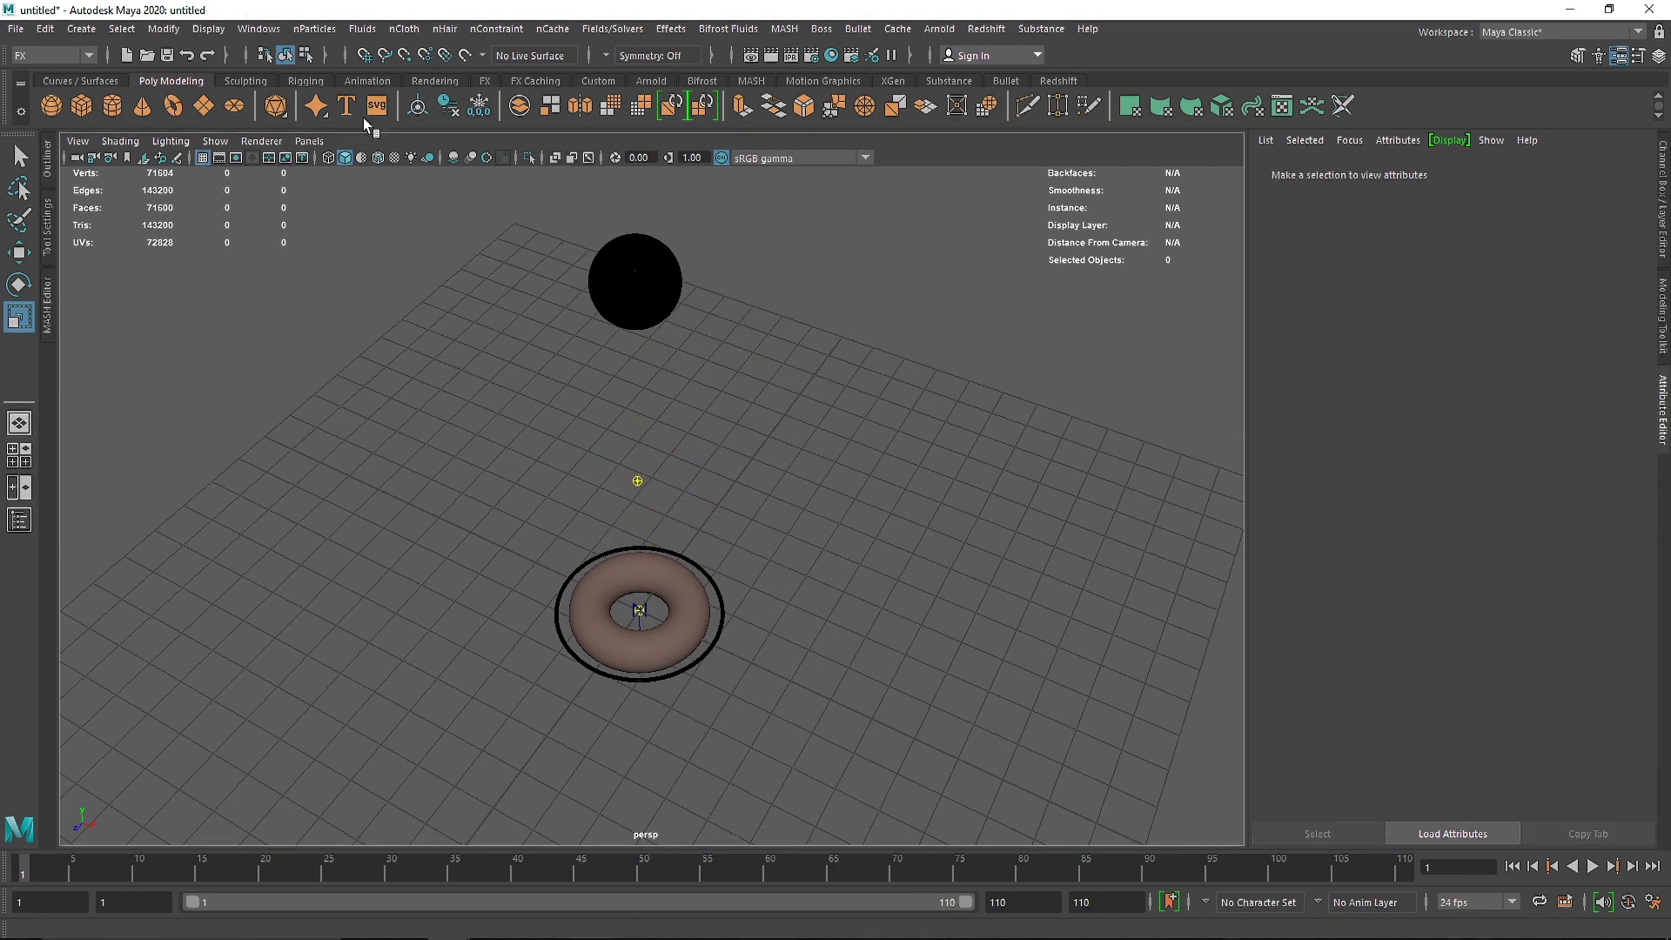
# - Switch the viewport from the perspective view to camera1
pyautogui.click(309, 140)
pyautogui.moveTo(421, 157)
pyautogui.click(508, 159)
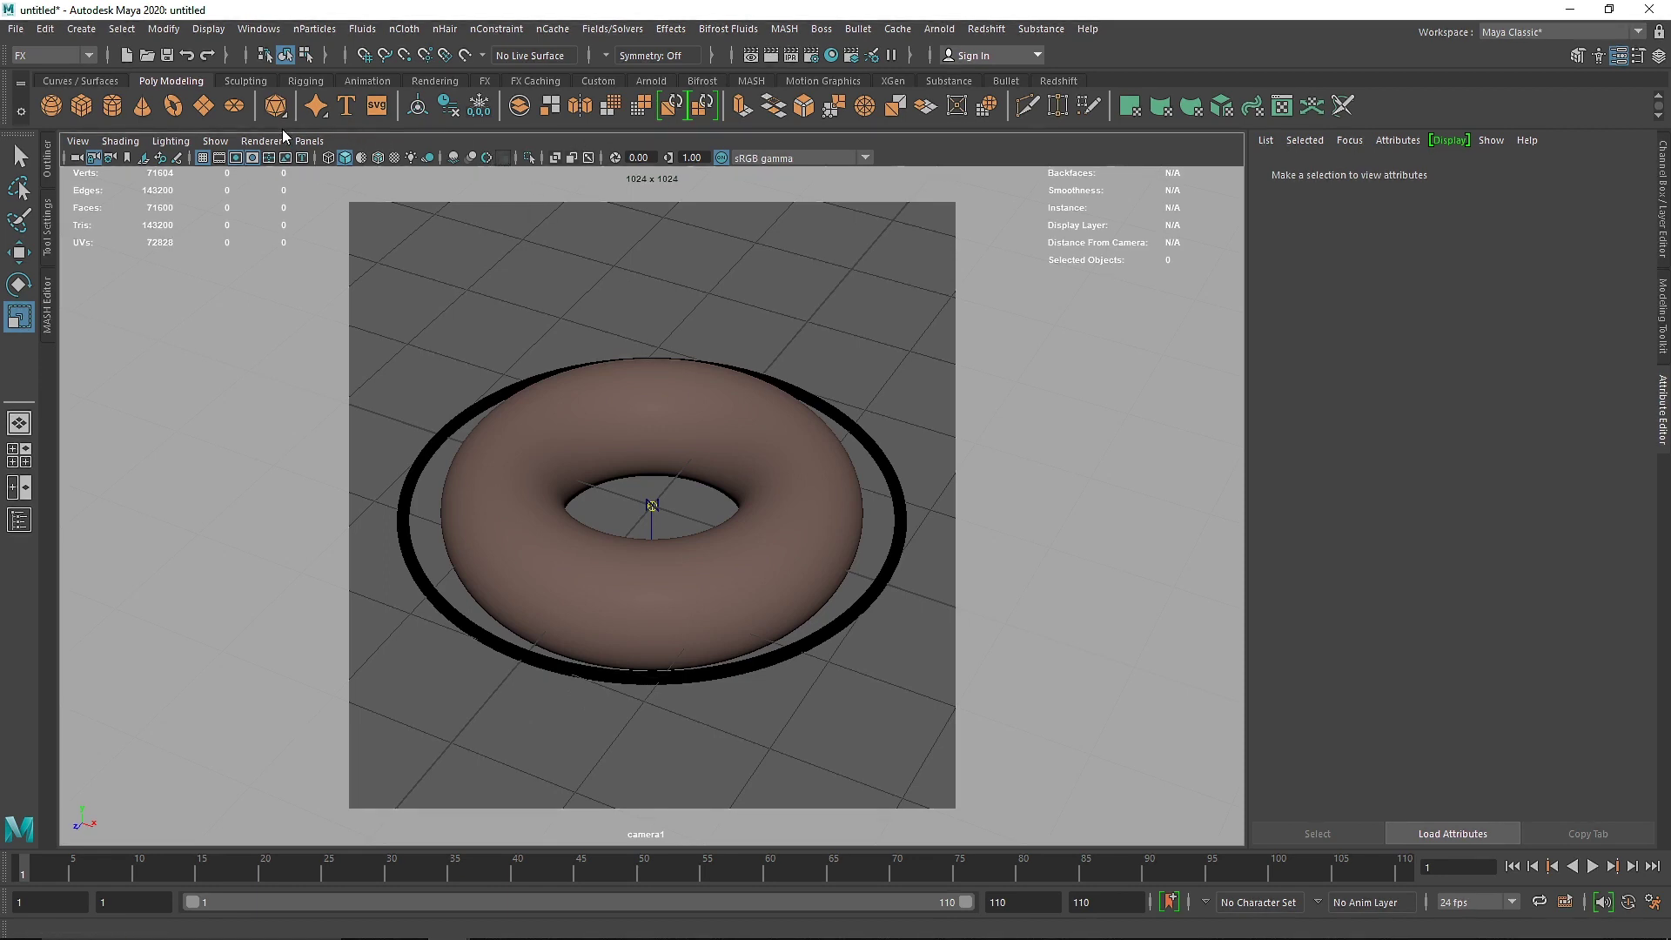
# - Open the Arnold RenderView and stop the render it starts
pyautogui.click(651, 81)
pyautogui.click(657, 106)
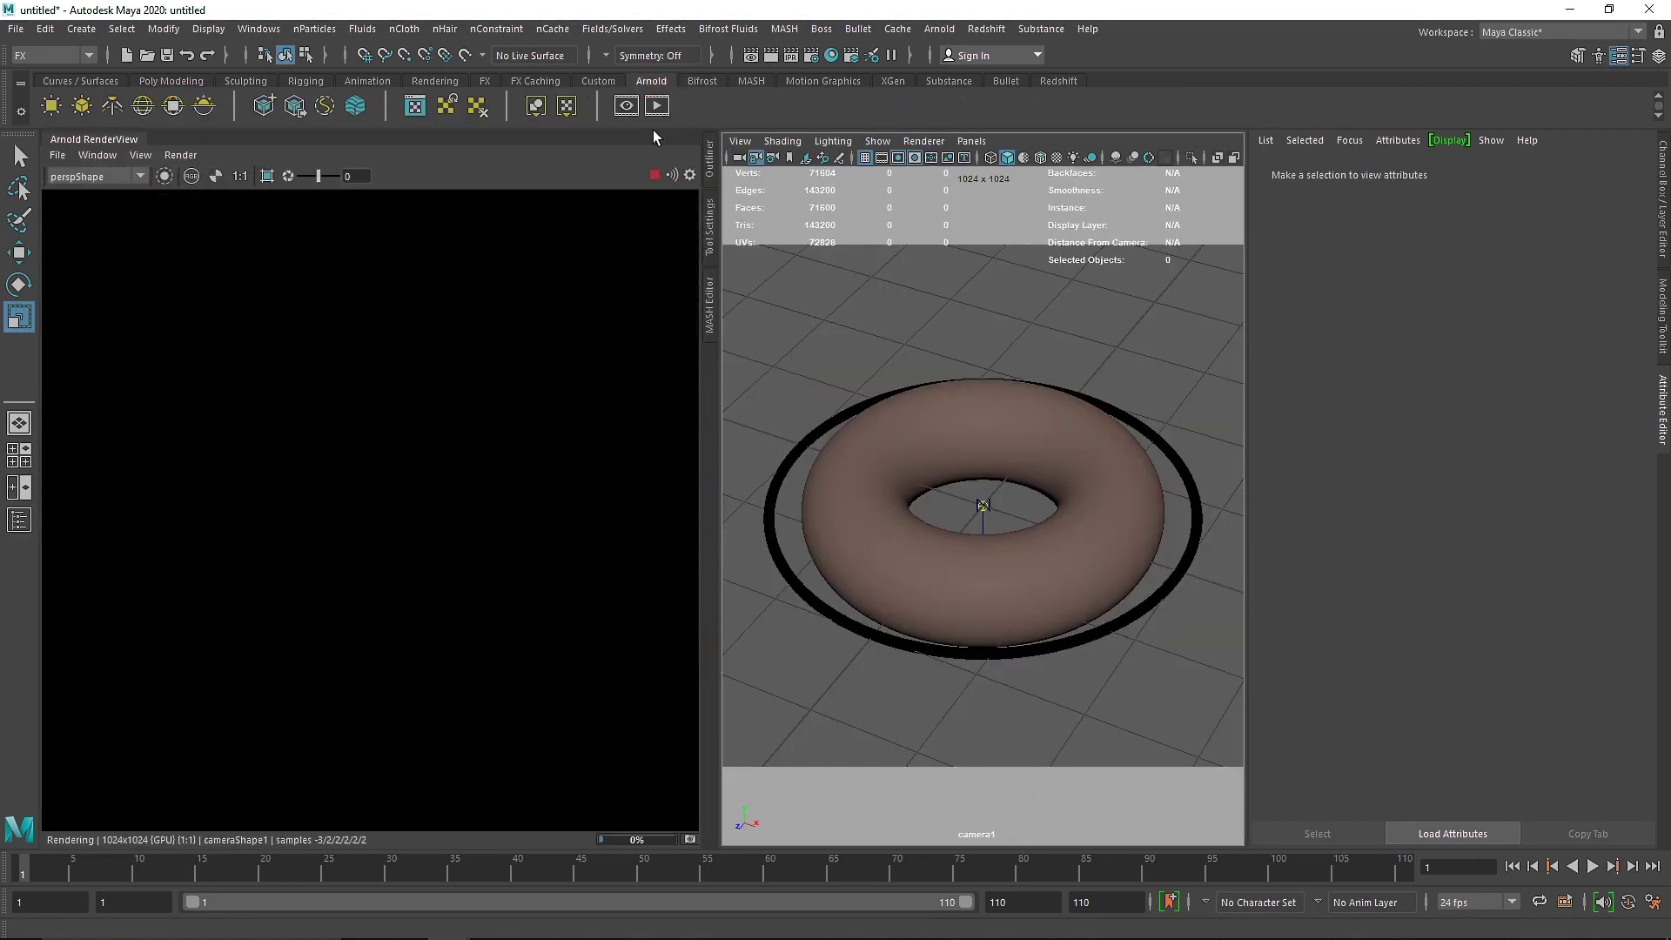
pyautogui.click(655, 175)
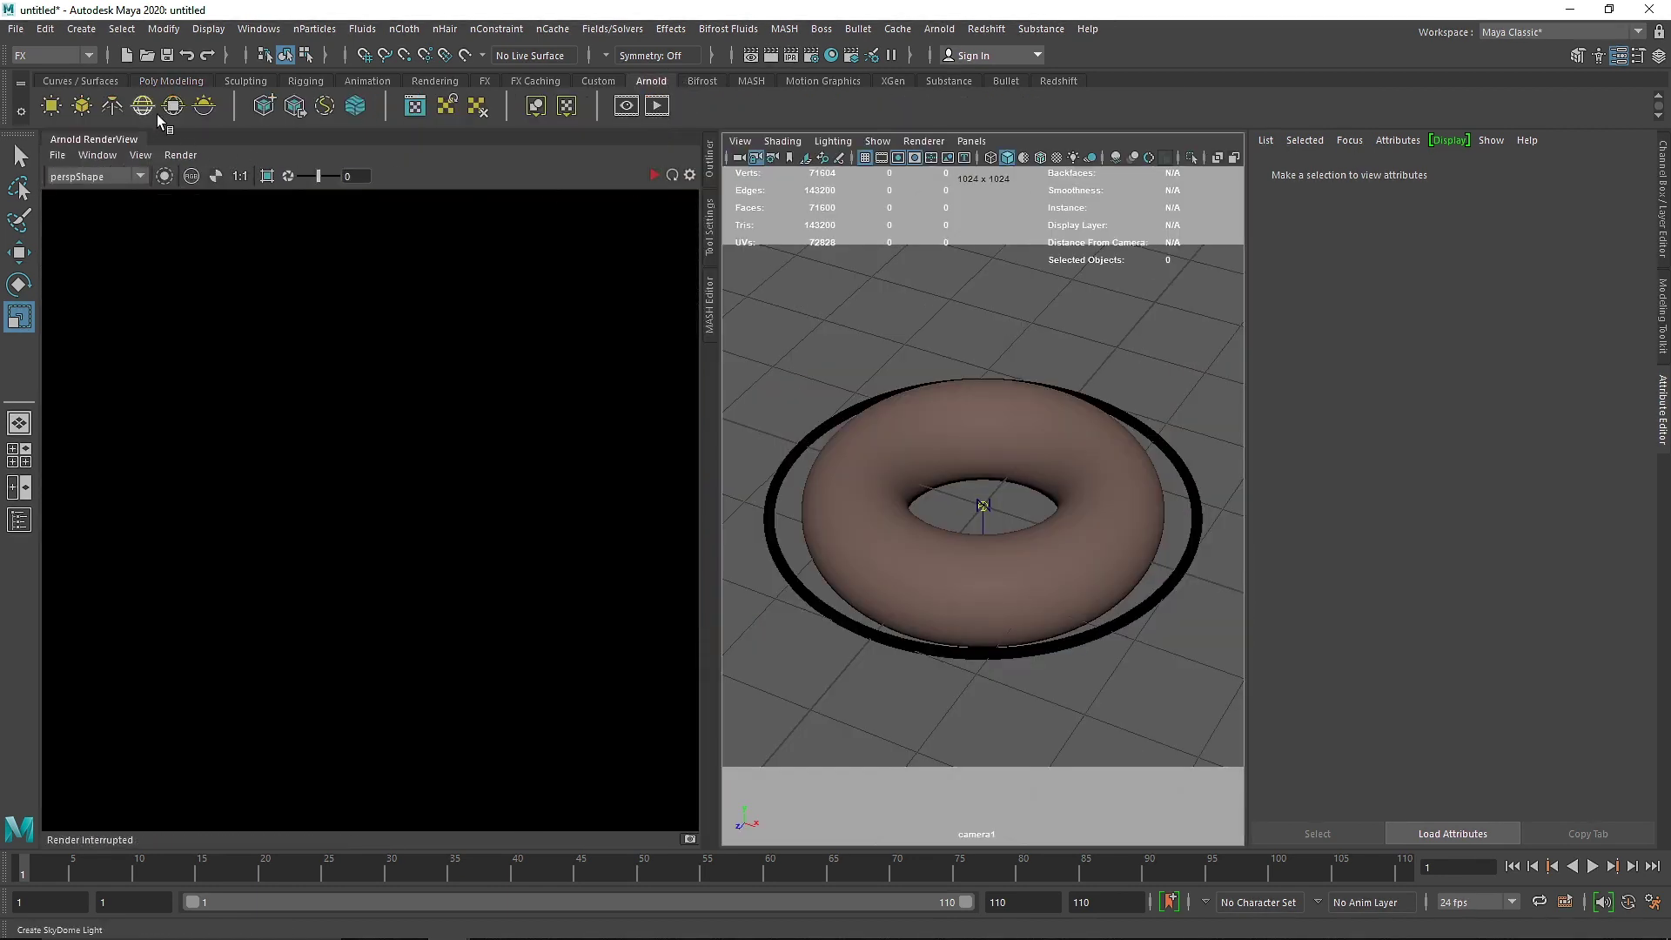
# - Create a directional light, rotate it to shine across the torus, and move it in X to the torus's outer side
pyautogui.click(372, 82)
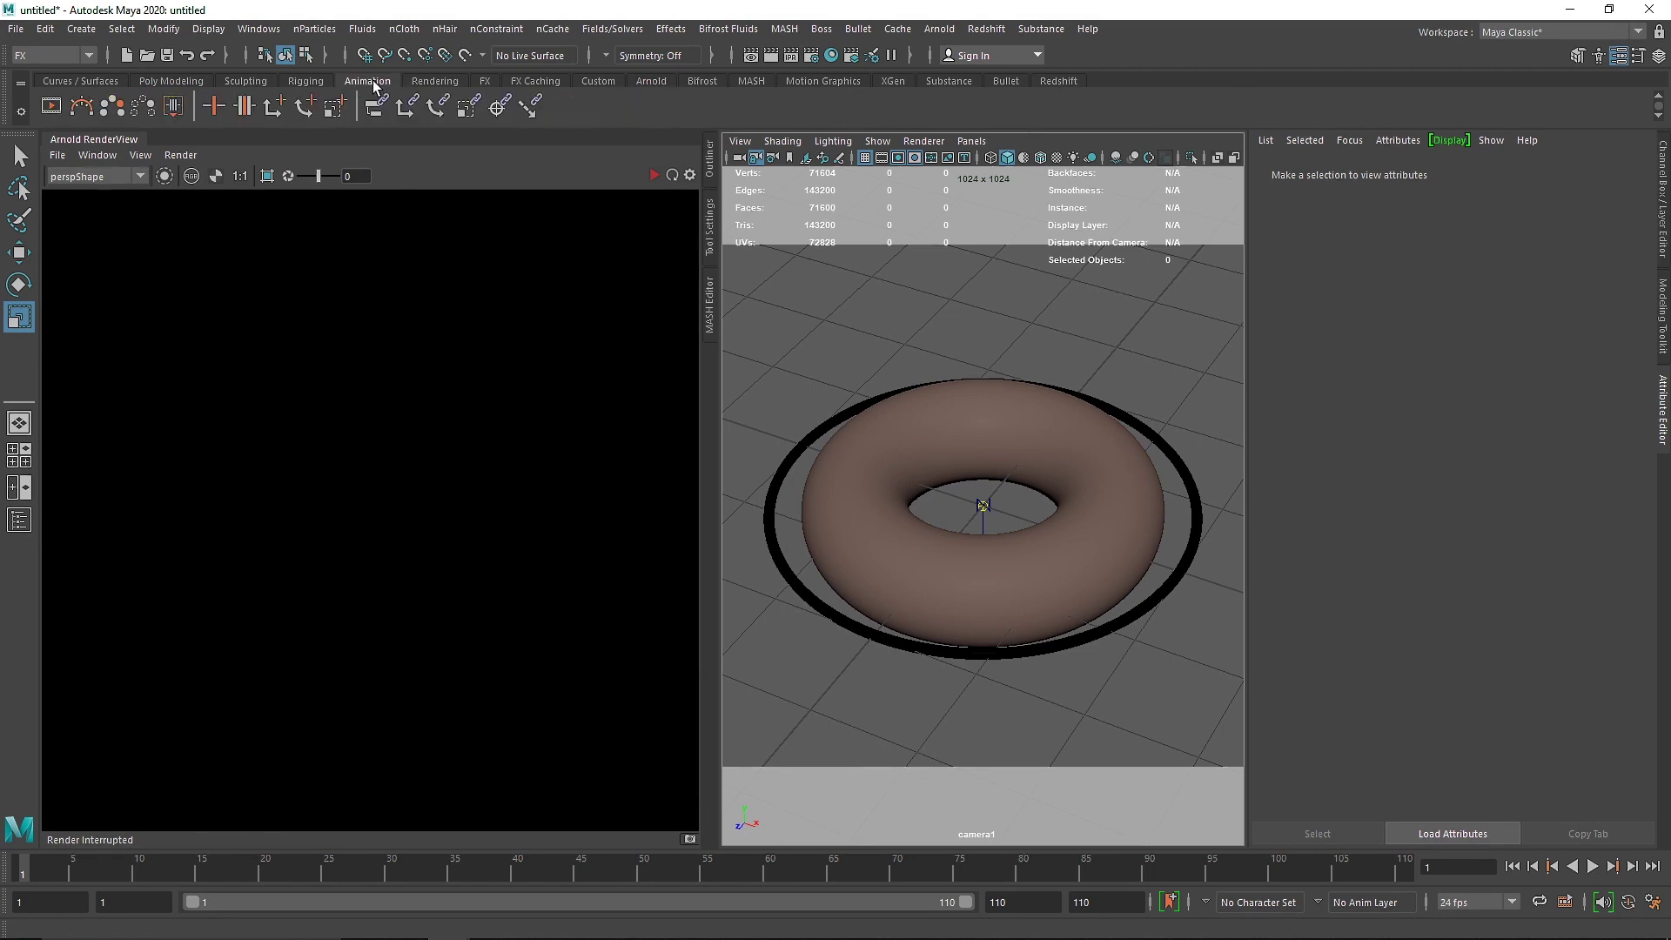
pyautogui.click(289, 82)
pyautogui.click(252, 82)
pyautogui.click(416, 81)
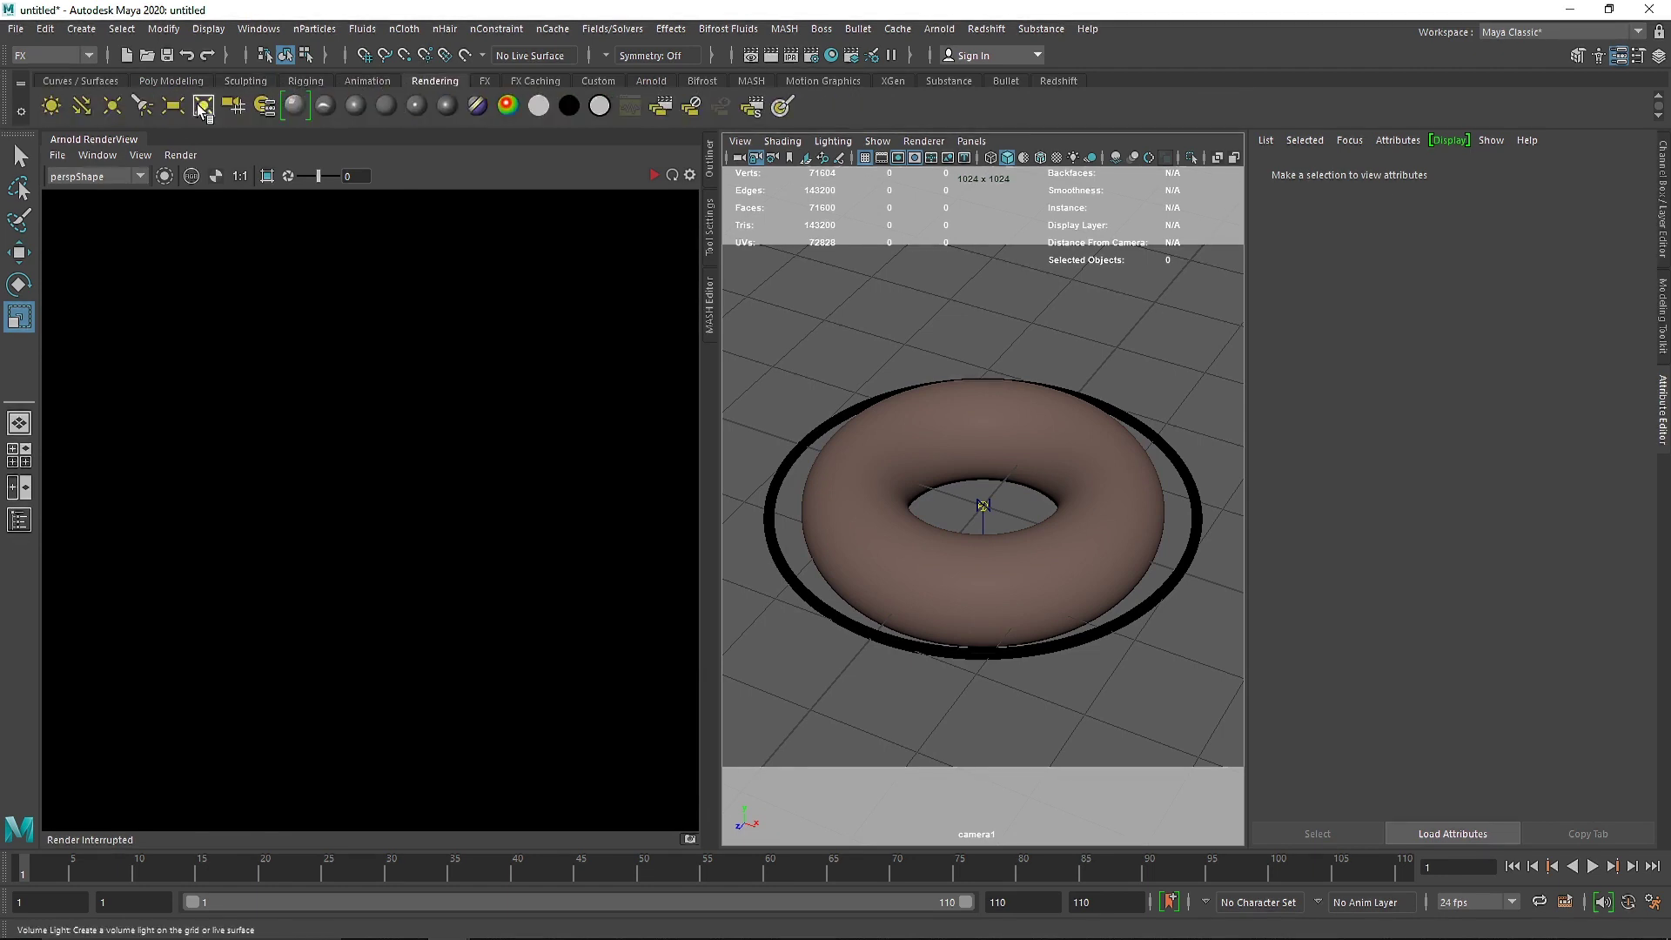
pyautogui.click(79, 108)
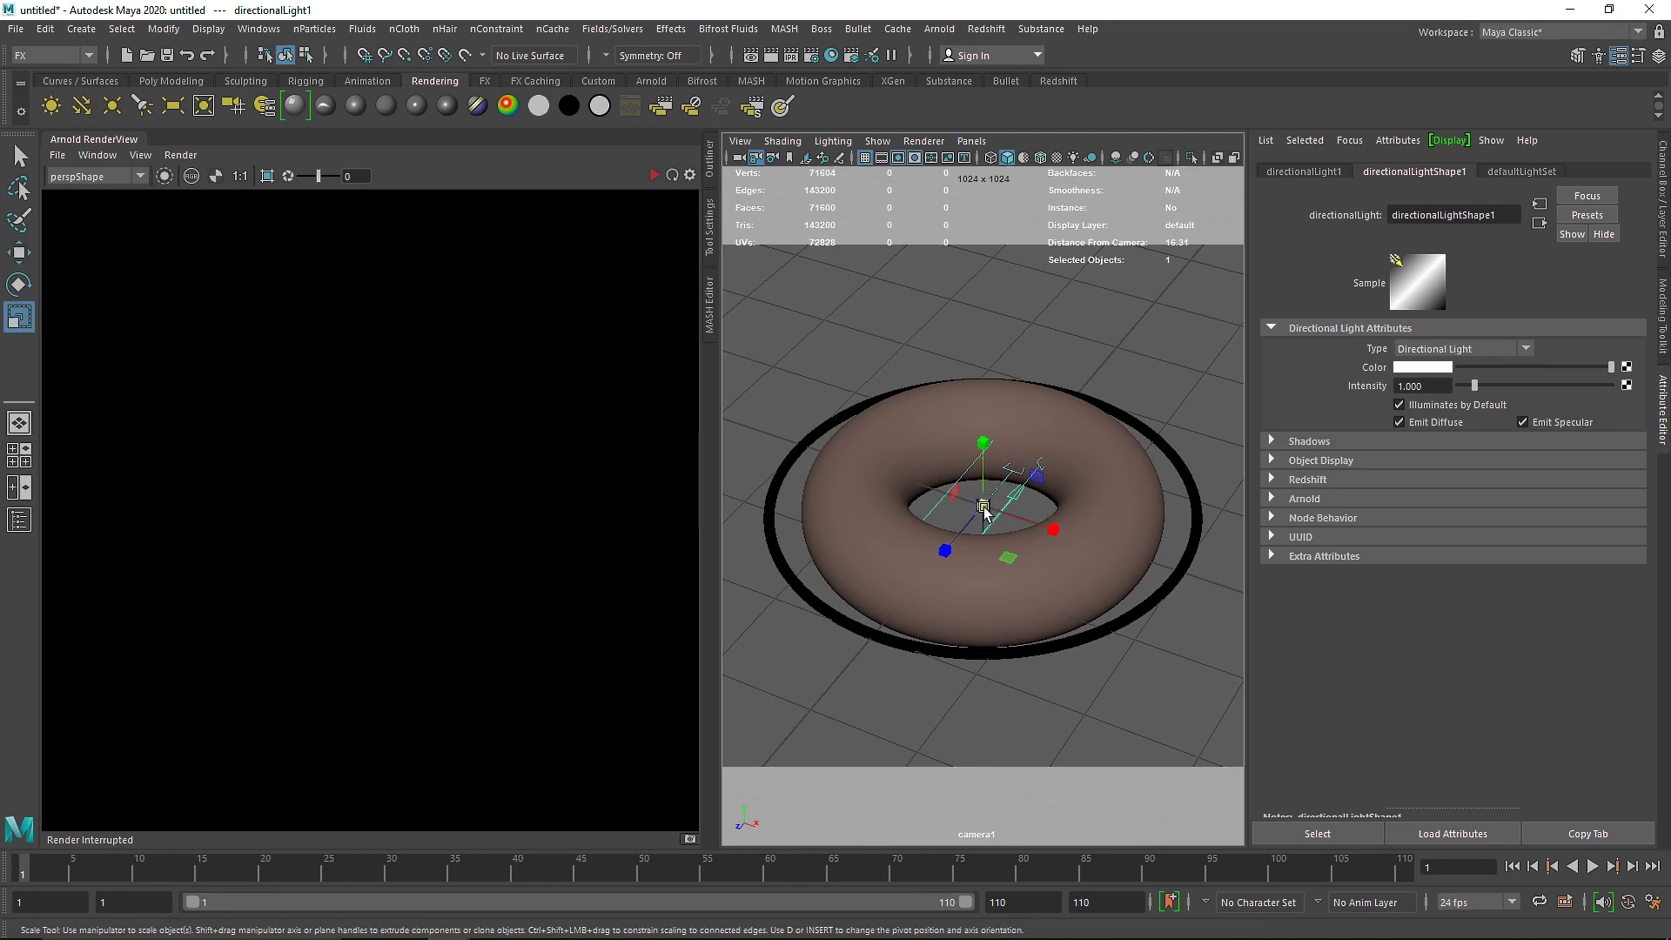
pyautogui.press('e')
pyautogui.moveTo(963, 419); pyautogui.dragTo(978, 470)
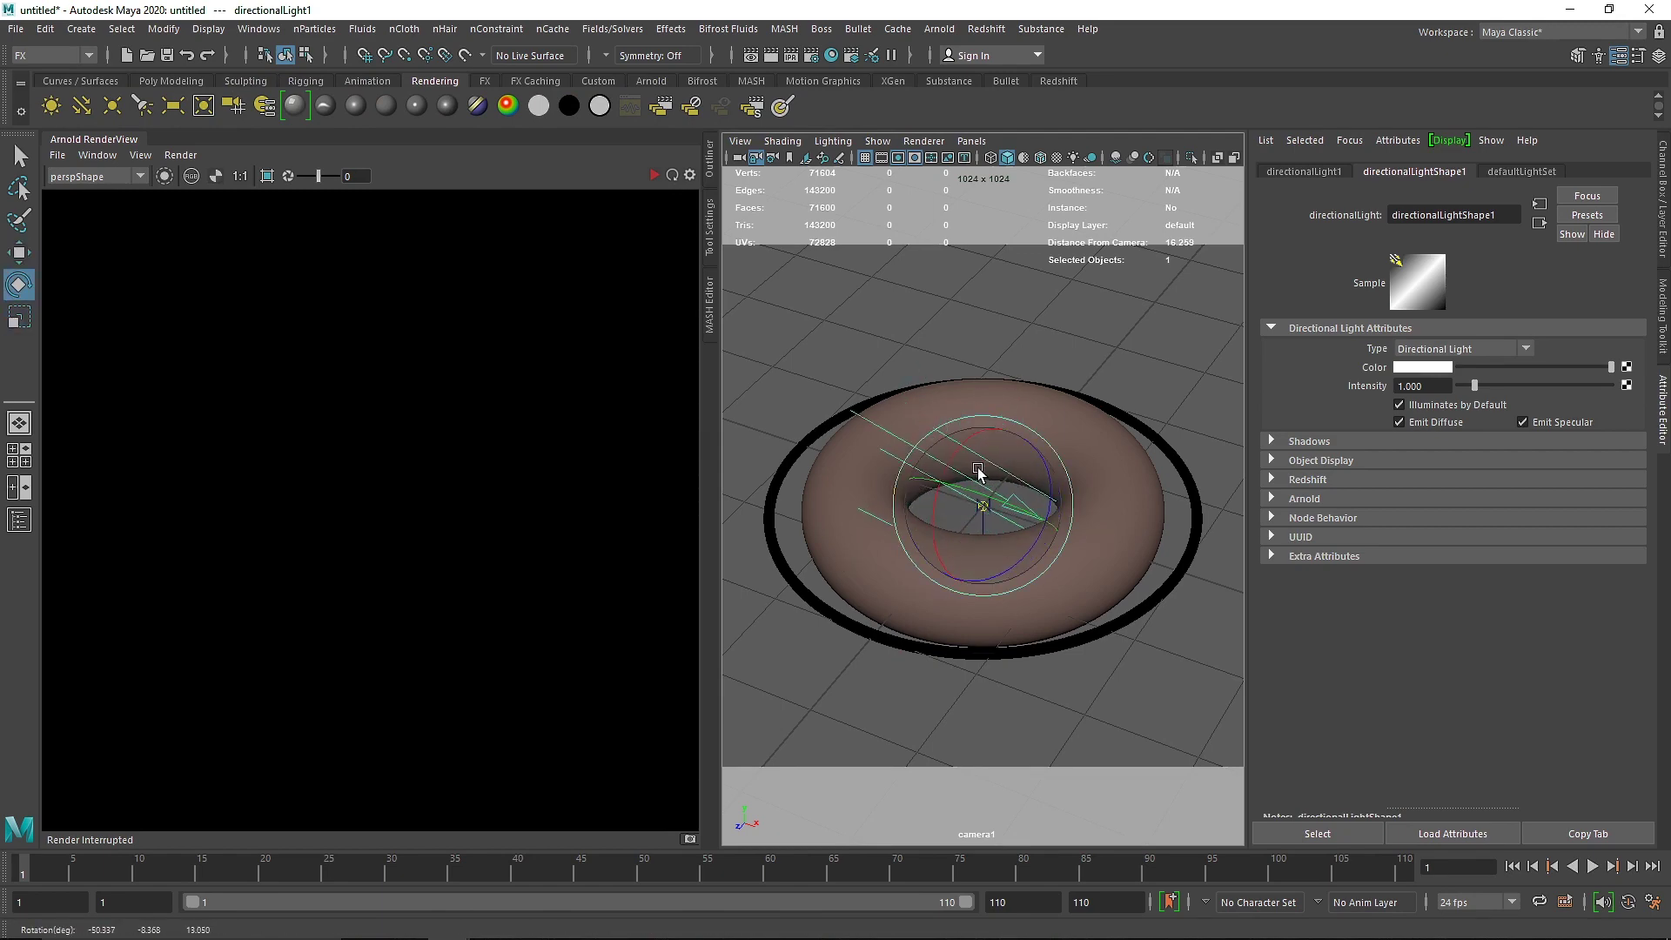
pyautogui.press('w')
pyautogui.moveTo(1072, 514); pyautogui.dragTo(814, 431)
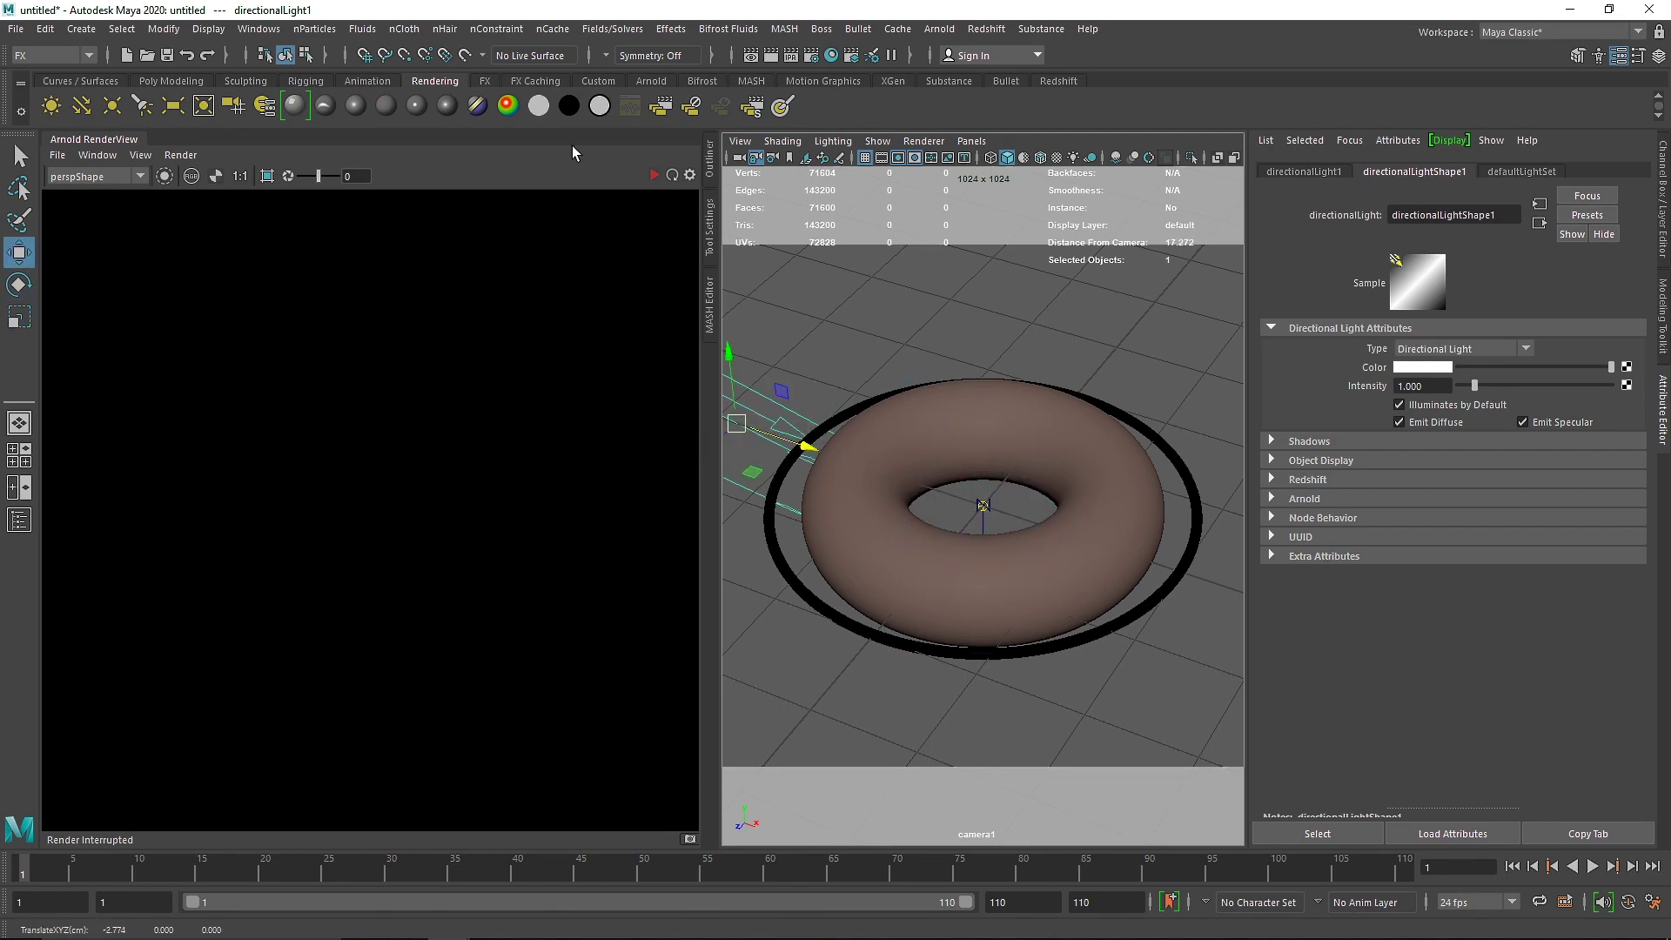
# - Start the Arnold render and play the cached simulation, stopping at frame 39
pyautogui.click(653, 176)
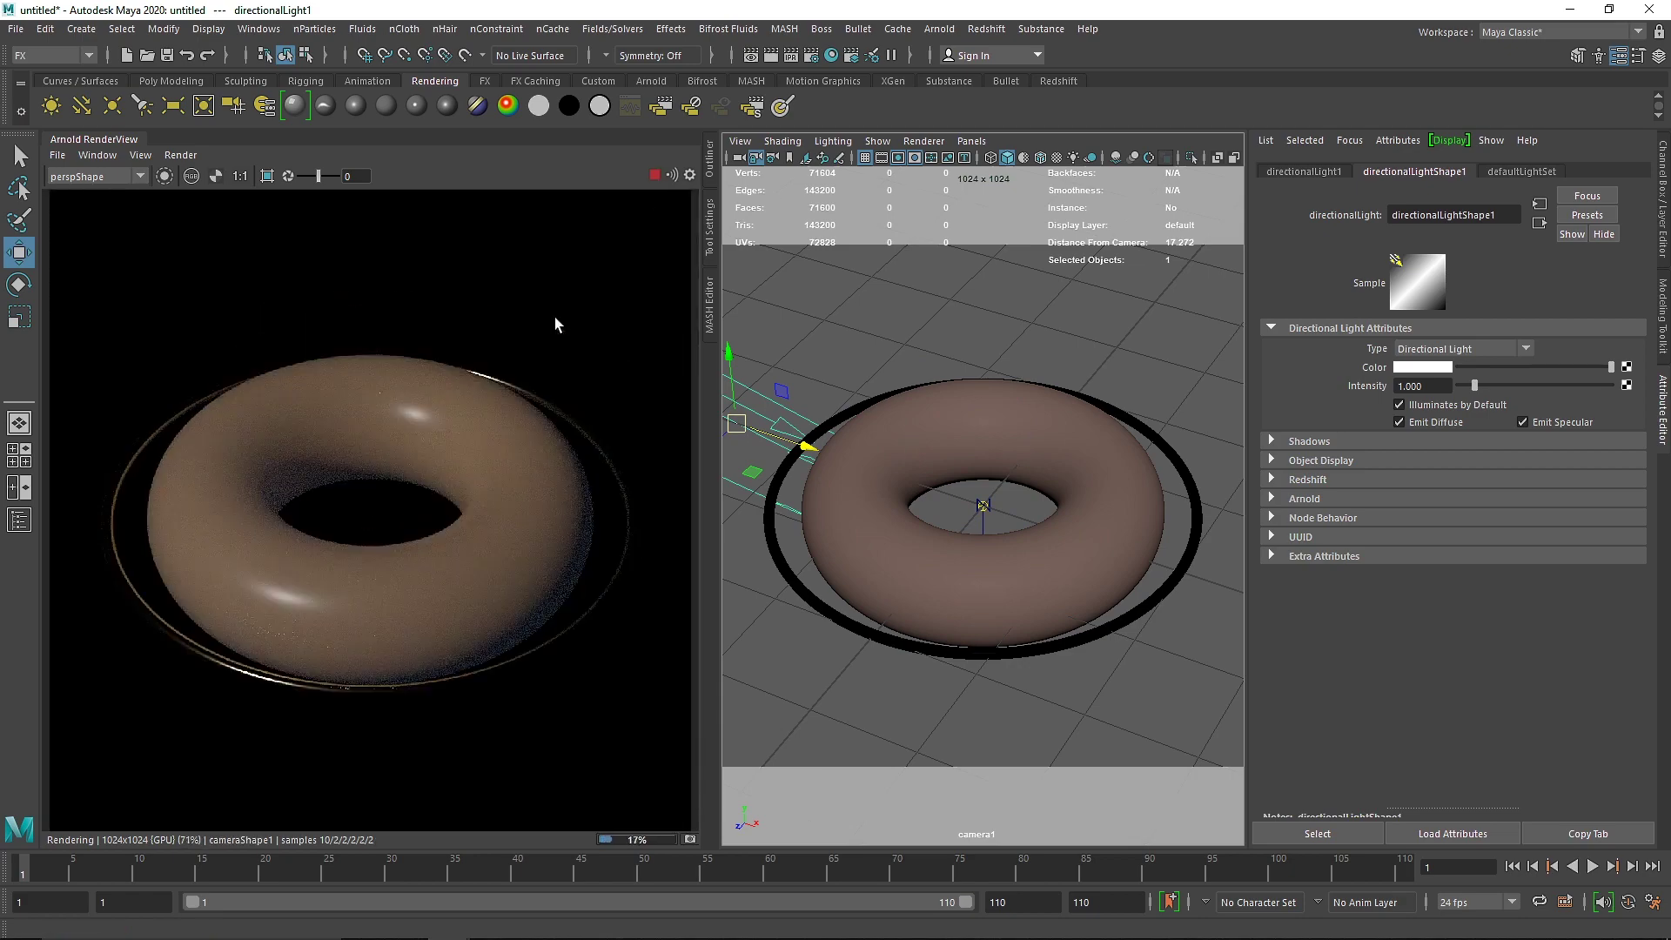
pyautogui.click(1592, 866)
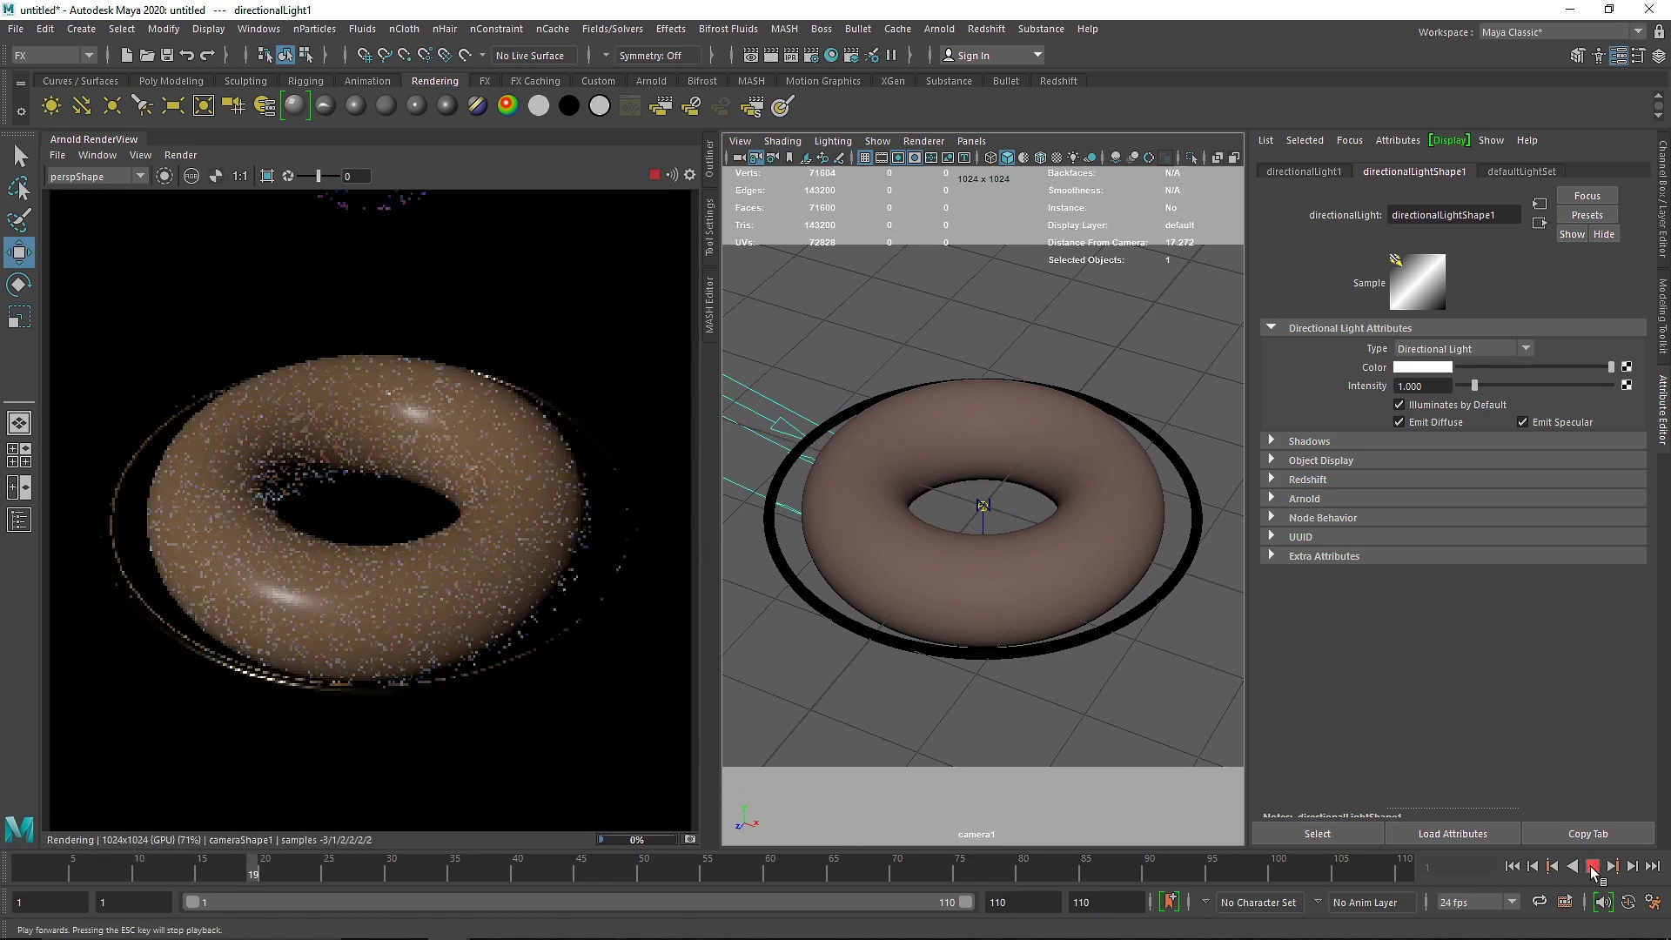
pyautogui.click(1592, 866)
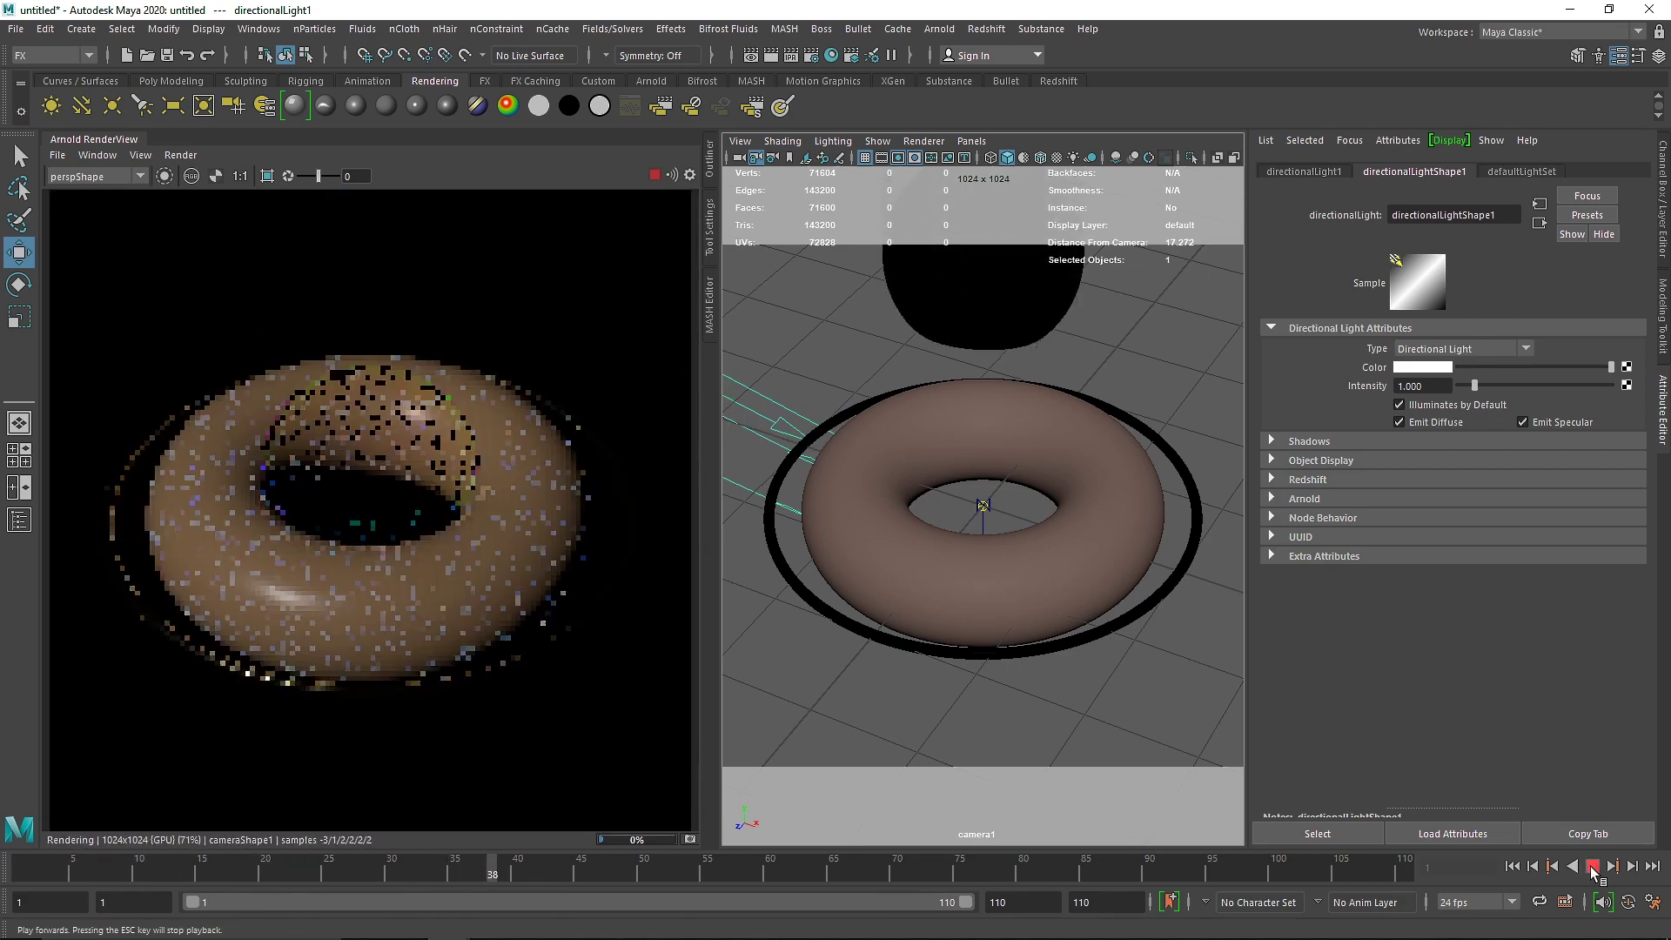
# - Delete the directional light and light the scene with an Arnold Physical Sky instead
pyautogui.click(993, 427)
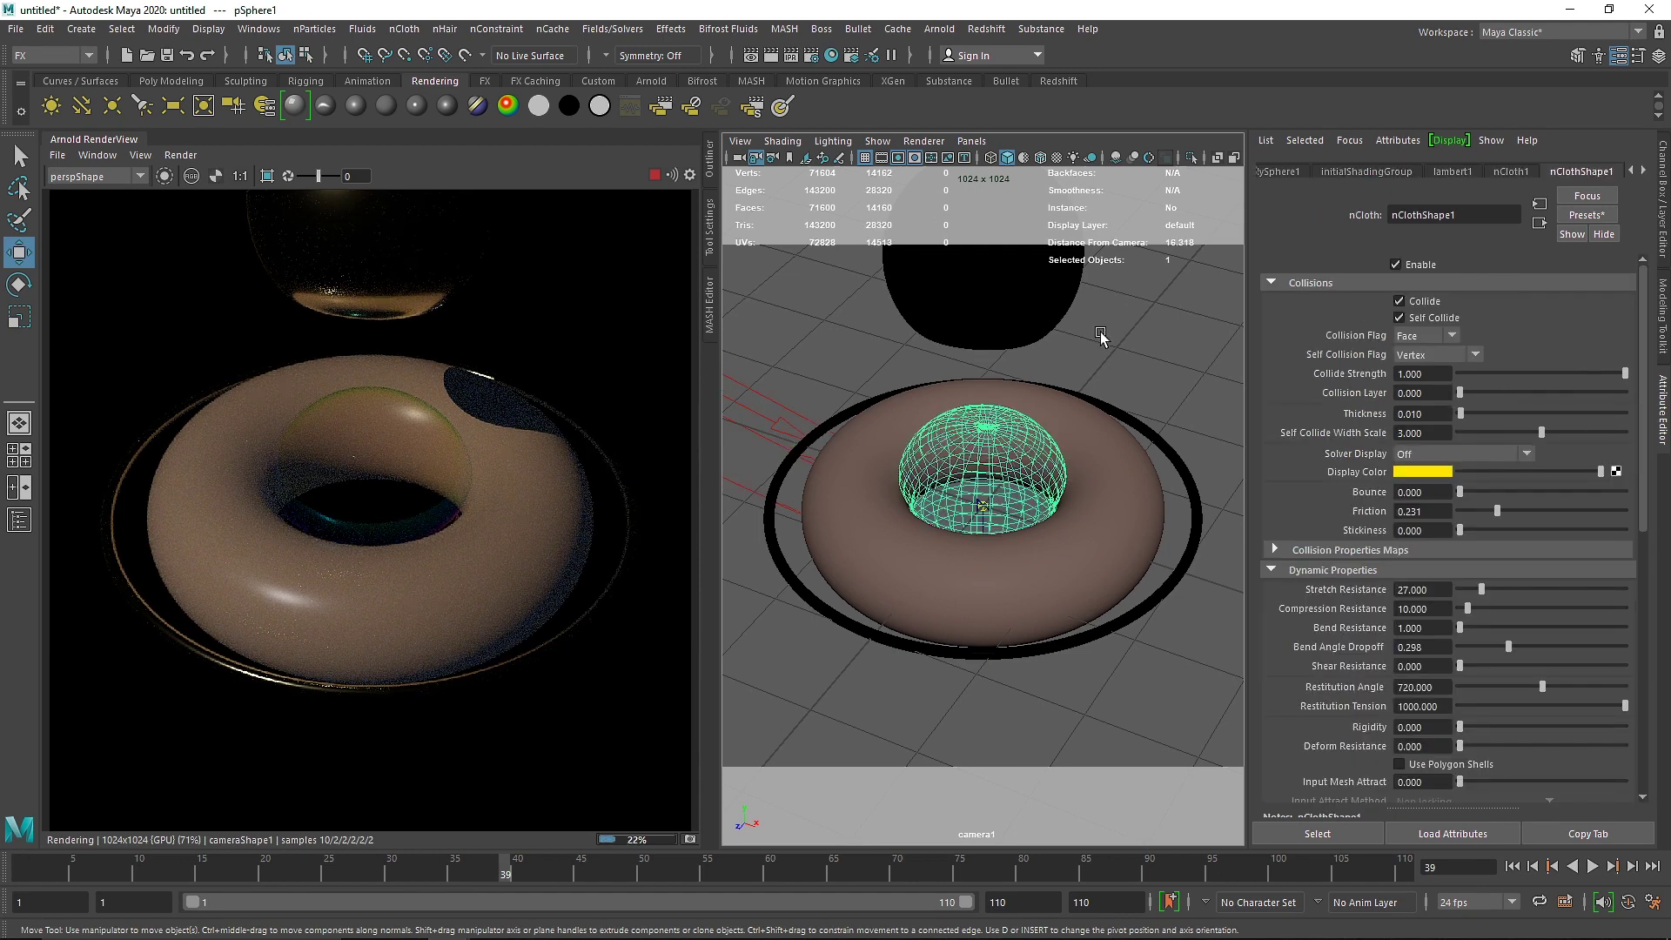
pyautogui.click(736, 391)
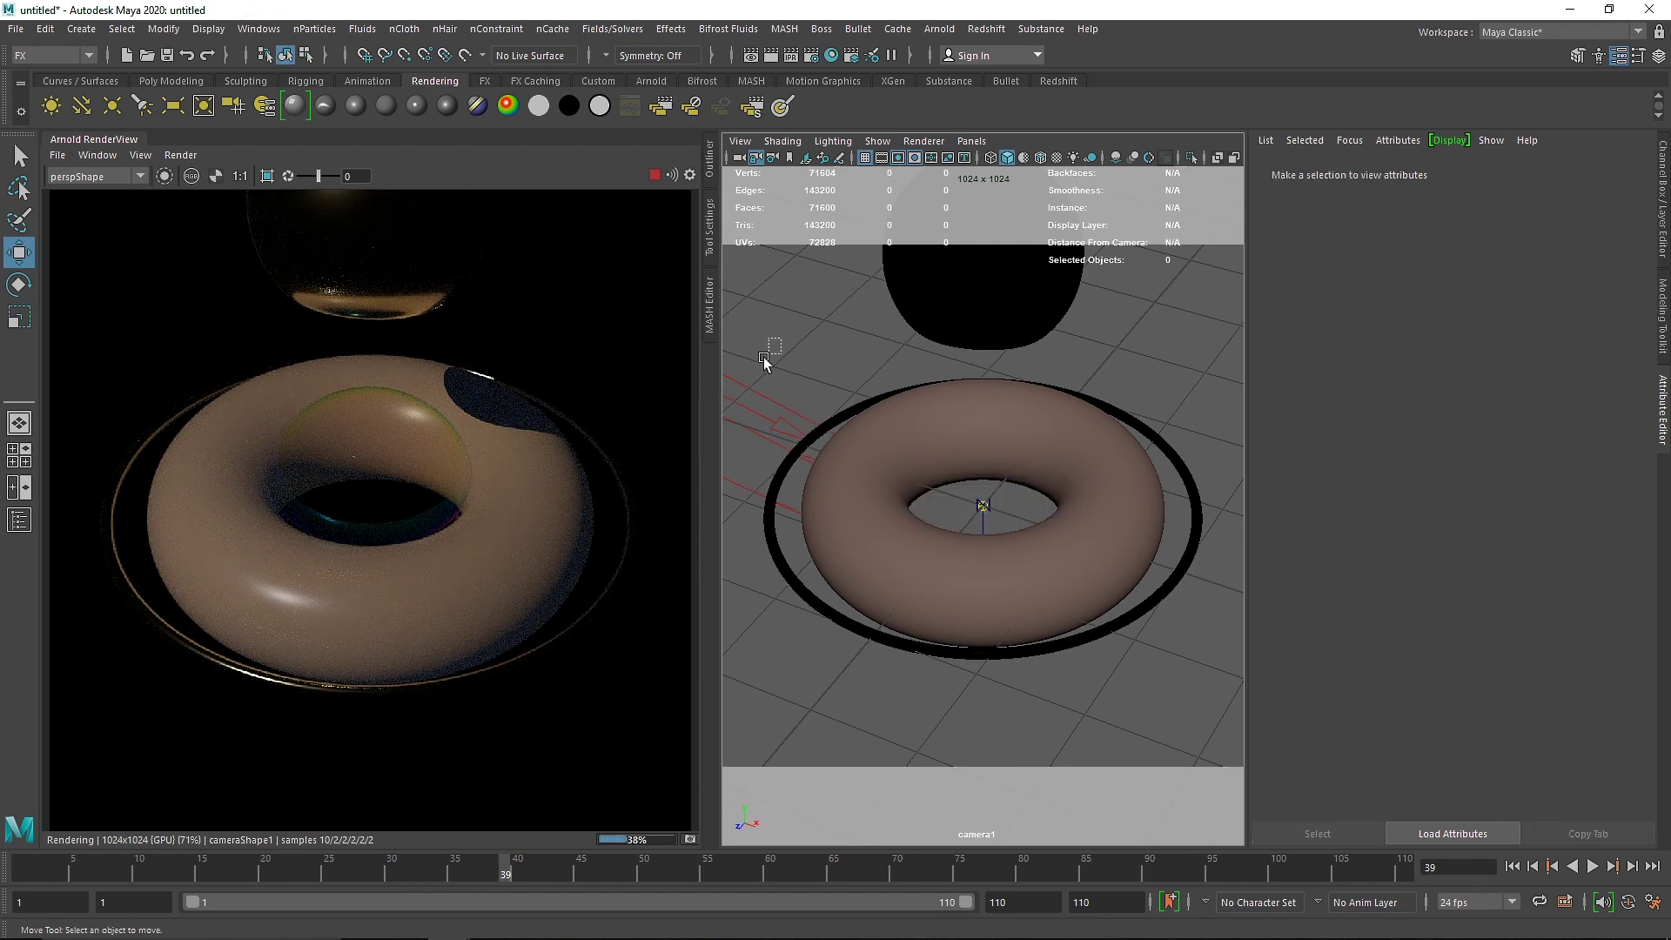
pyautogui.click(748, 409)
pyautogui.press('Delete')
pyautogui.click(649, 81)
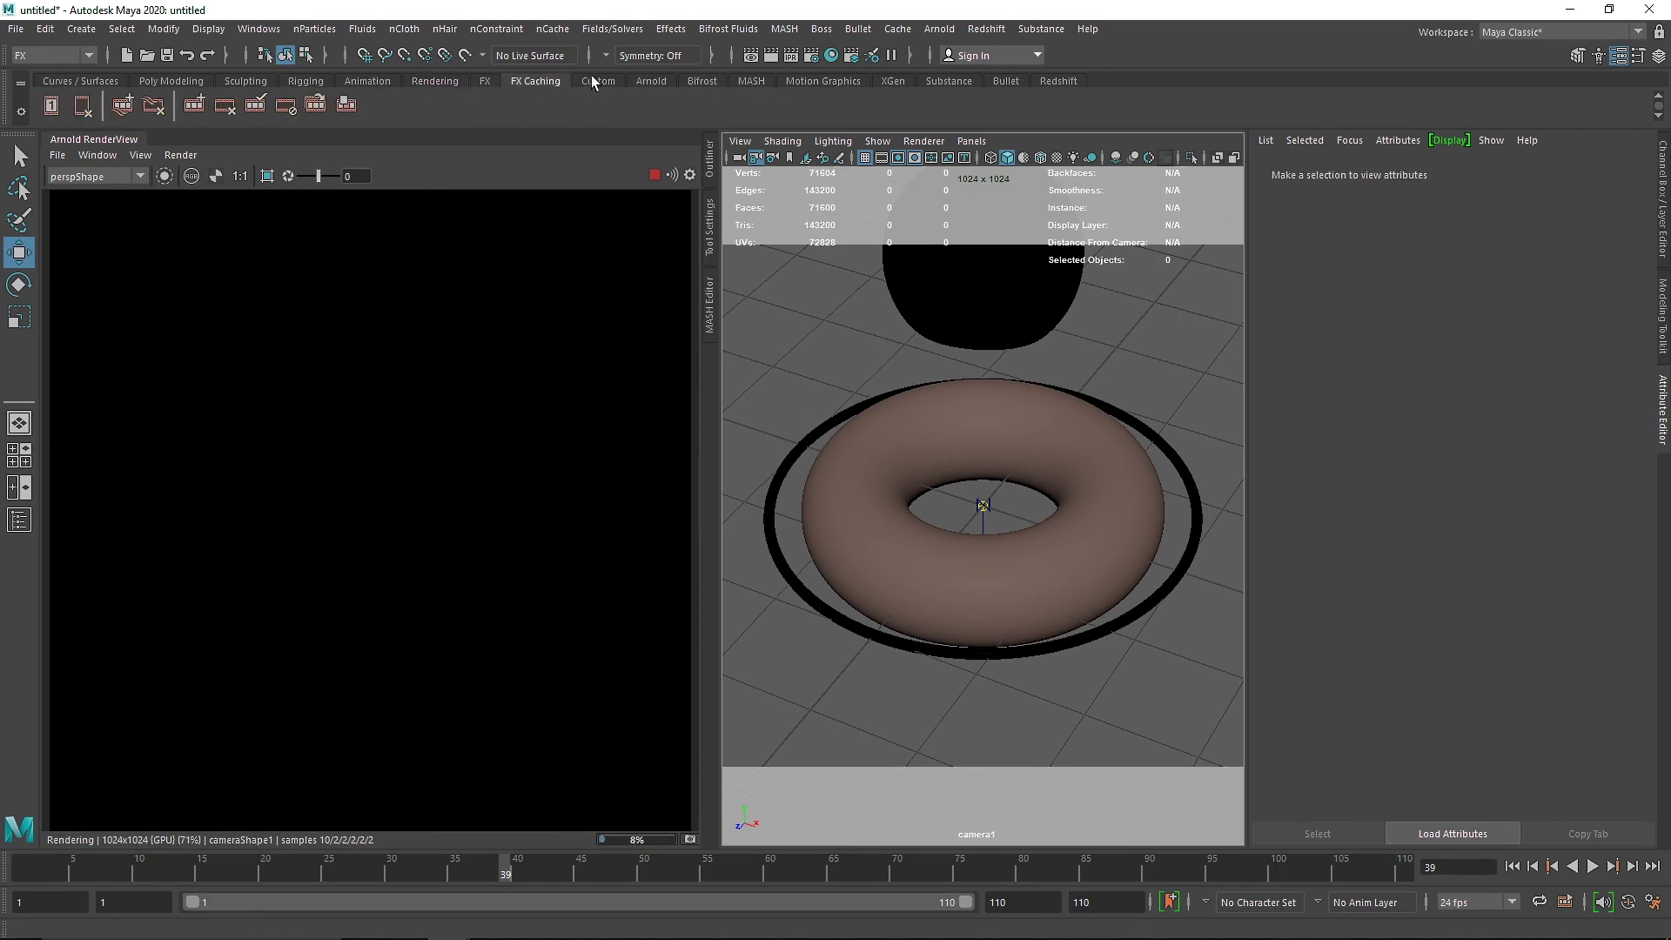
pyautogui.click(204, 105)
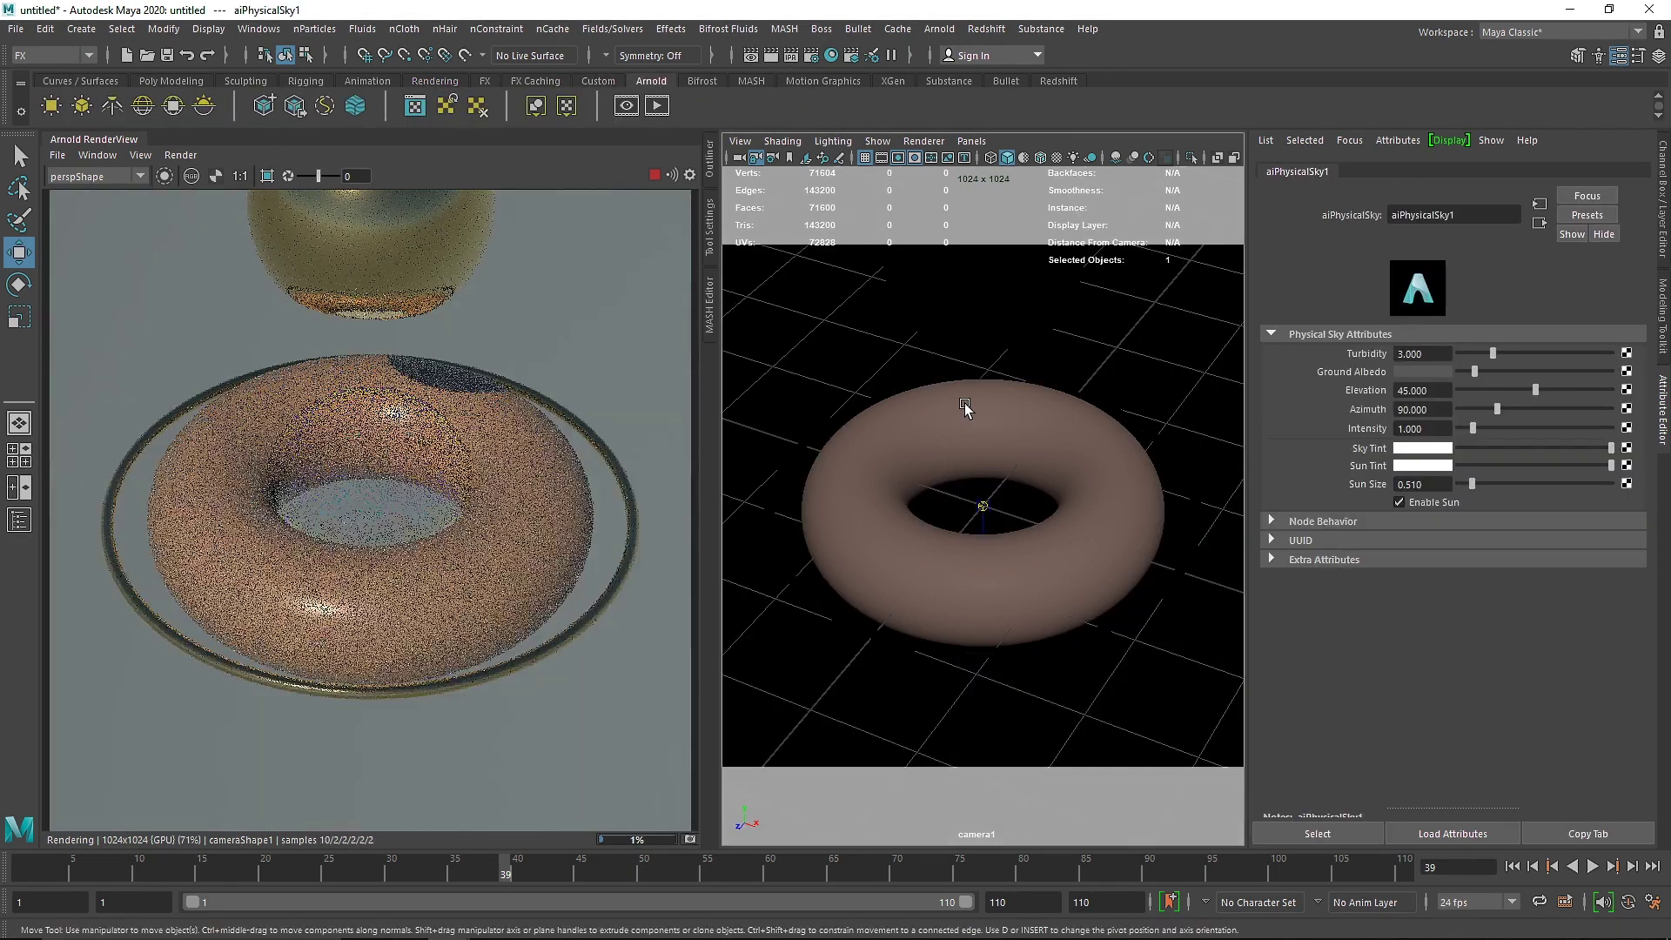
# - Replace the settings of the lower sphere's aiStandardSurface material with the Clay preset
pyautogui.click(1032, 430)
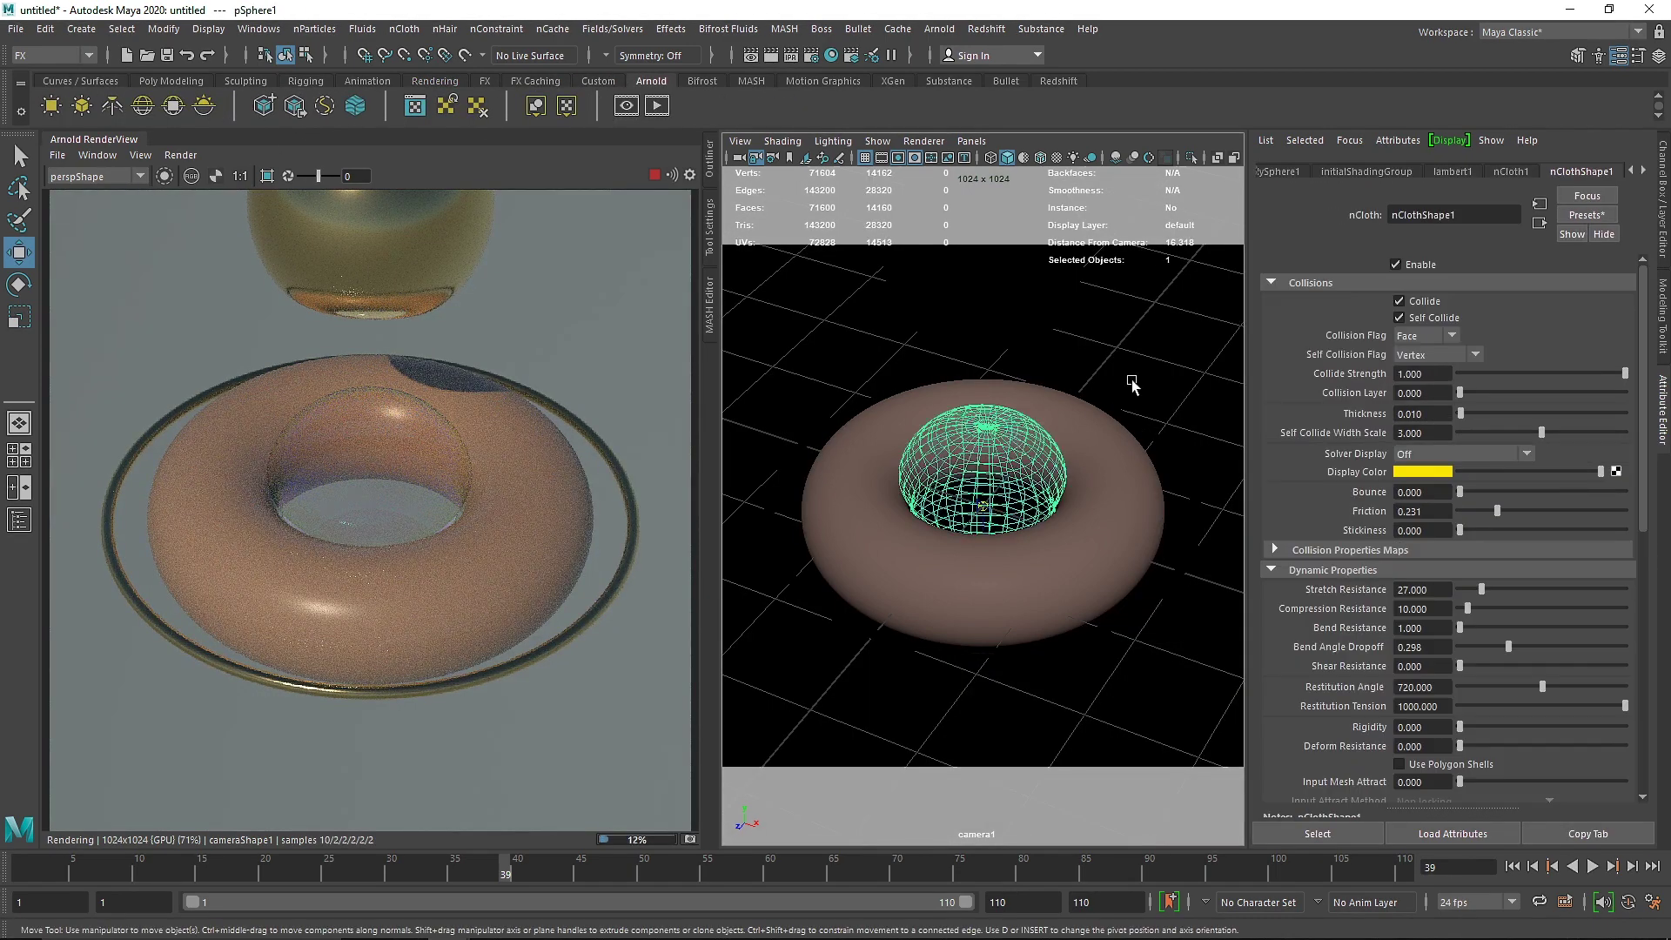
pyautogui.click(1299, 170)
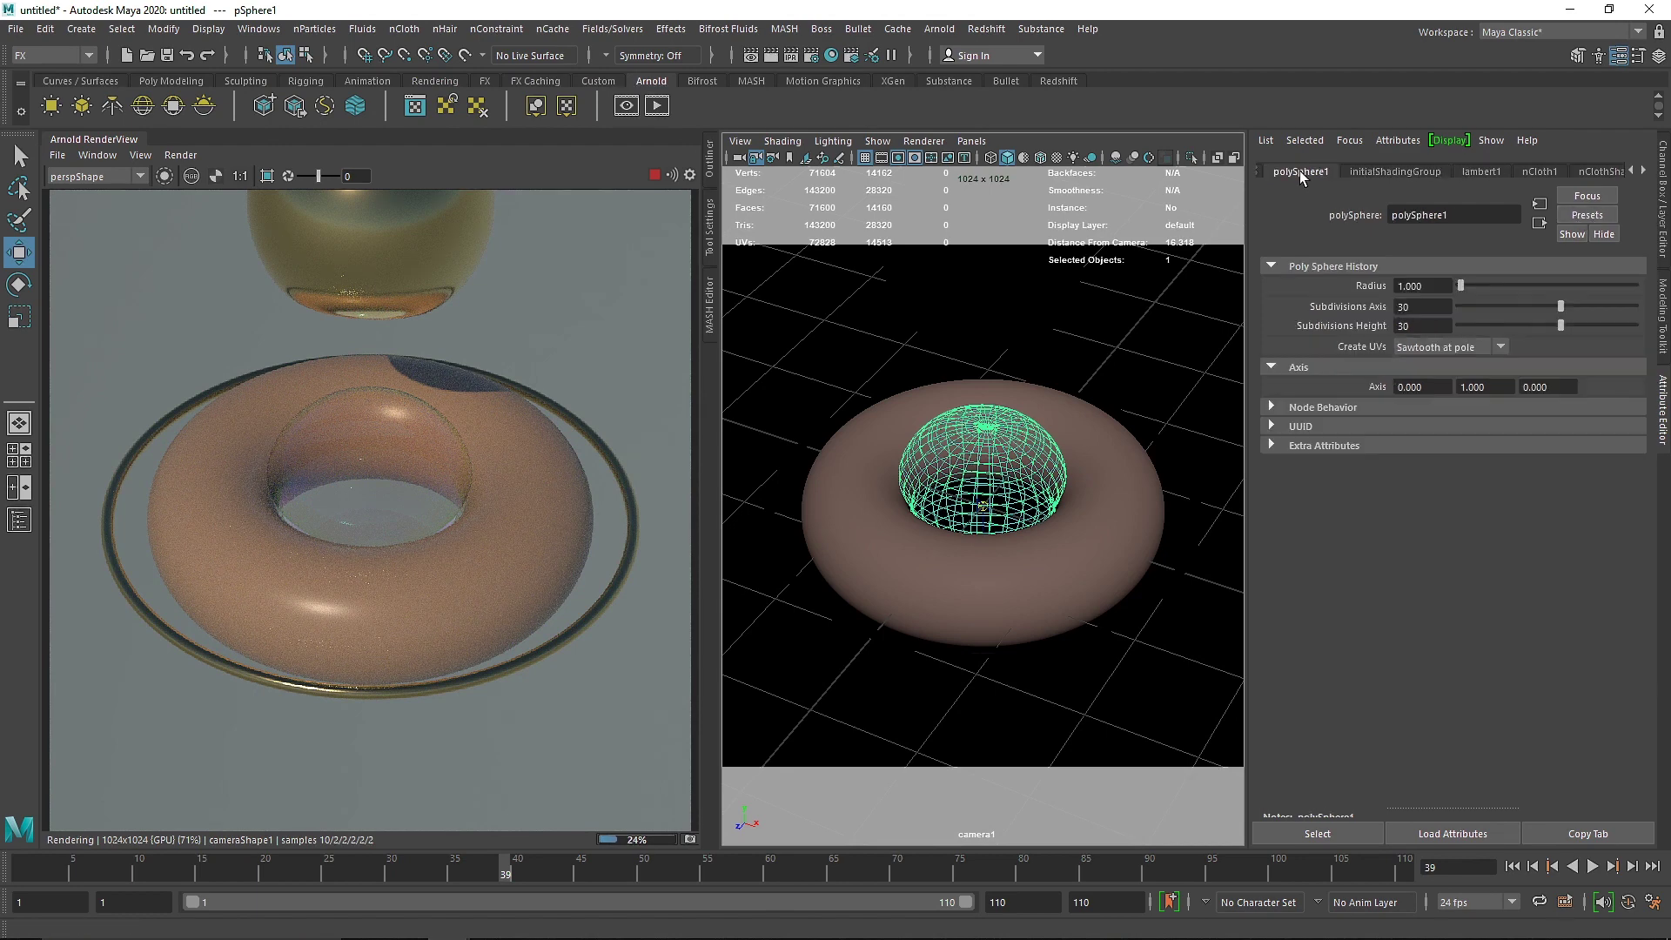
pyautogui.scroll(-7, 1298, 171)
pyautogui.click(1579, 219)
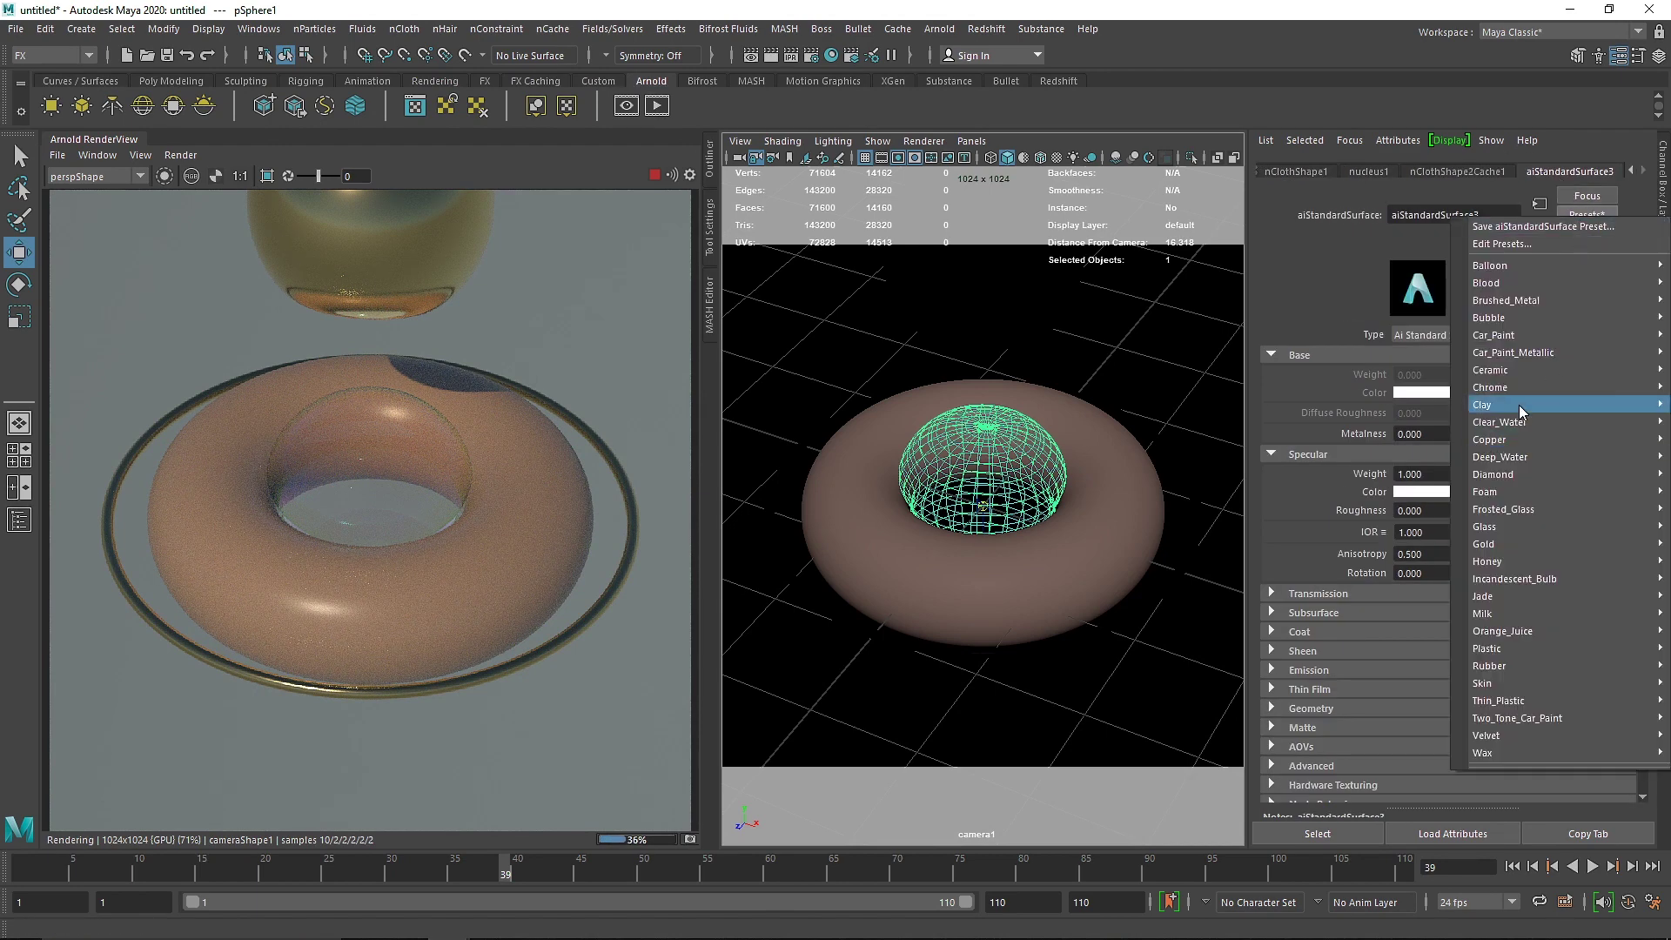
pyautogui.moveTo(1479, 405)
pyautogui.click(1323, 404)
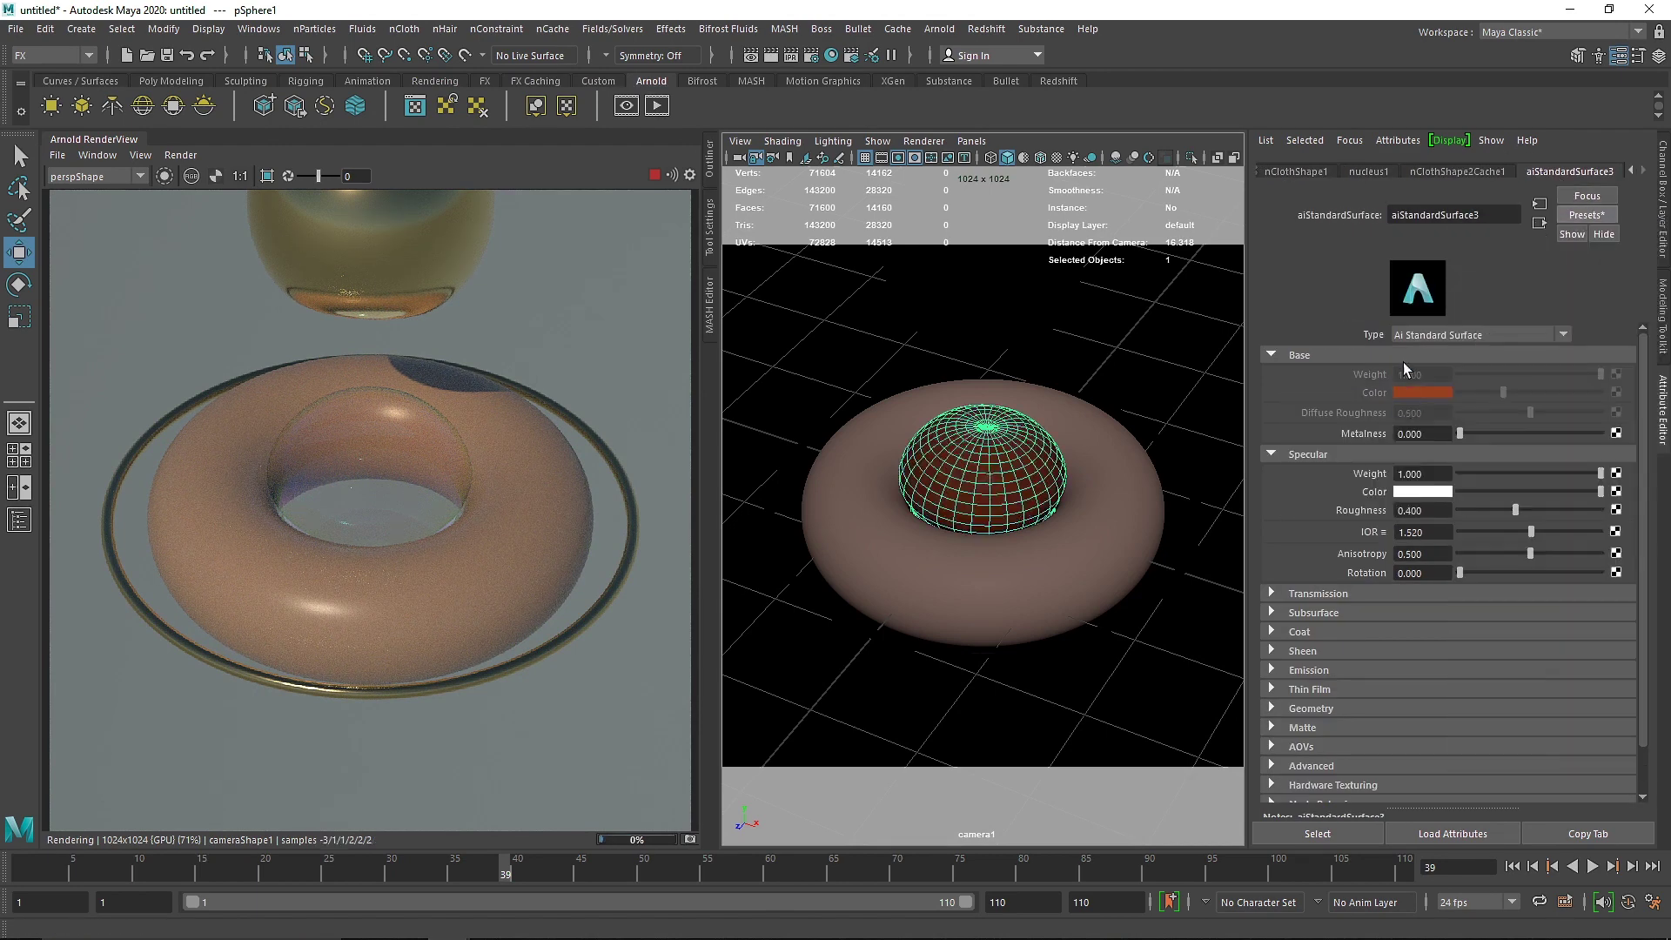
# - Name the lower sphere's material B and replace its settings with a red metallic preset
pyautogui.doubleClick(1440, 215)
pyautogui.write('B')
pyautogui.press('Return')
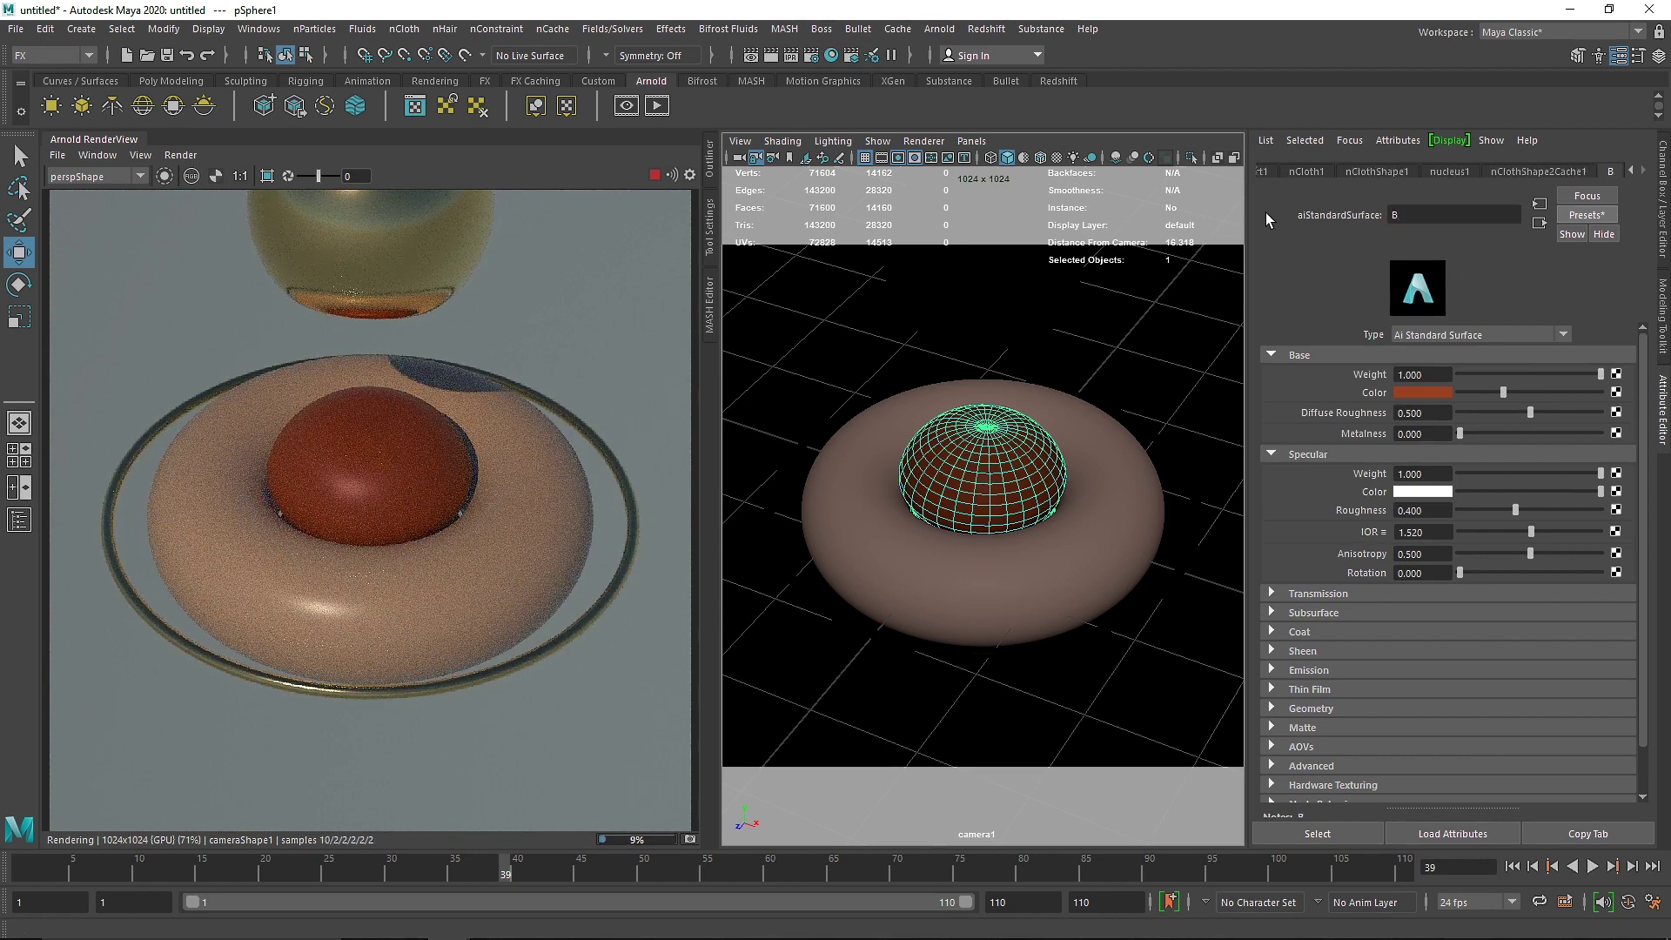
pyautogui.click(1586, 215)
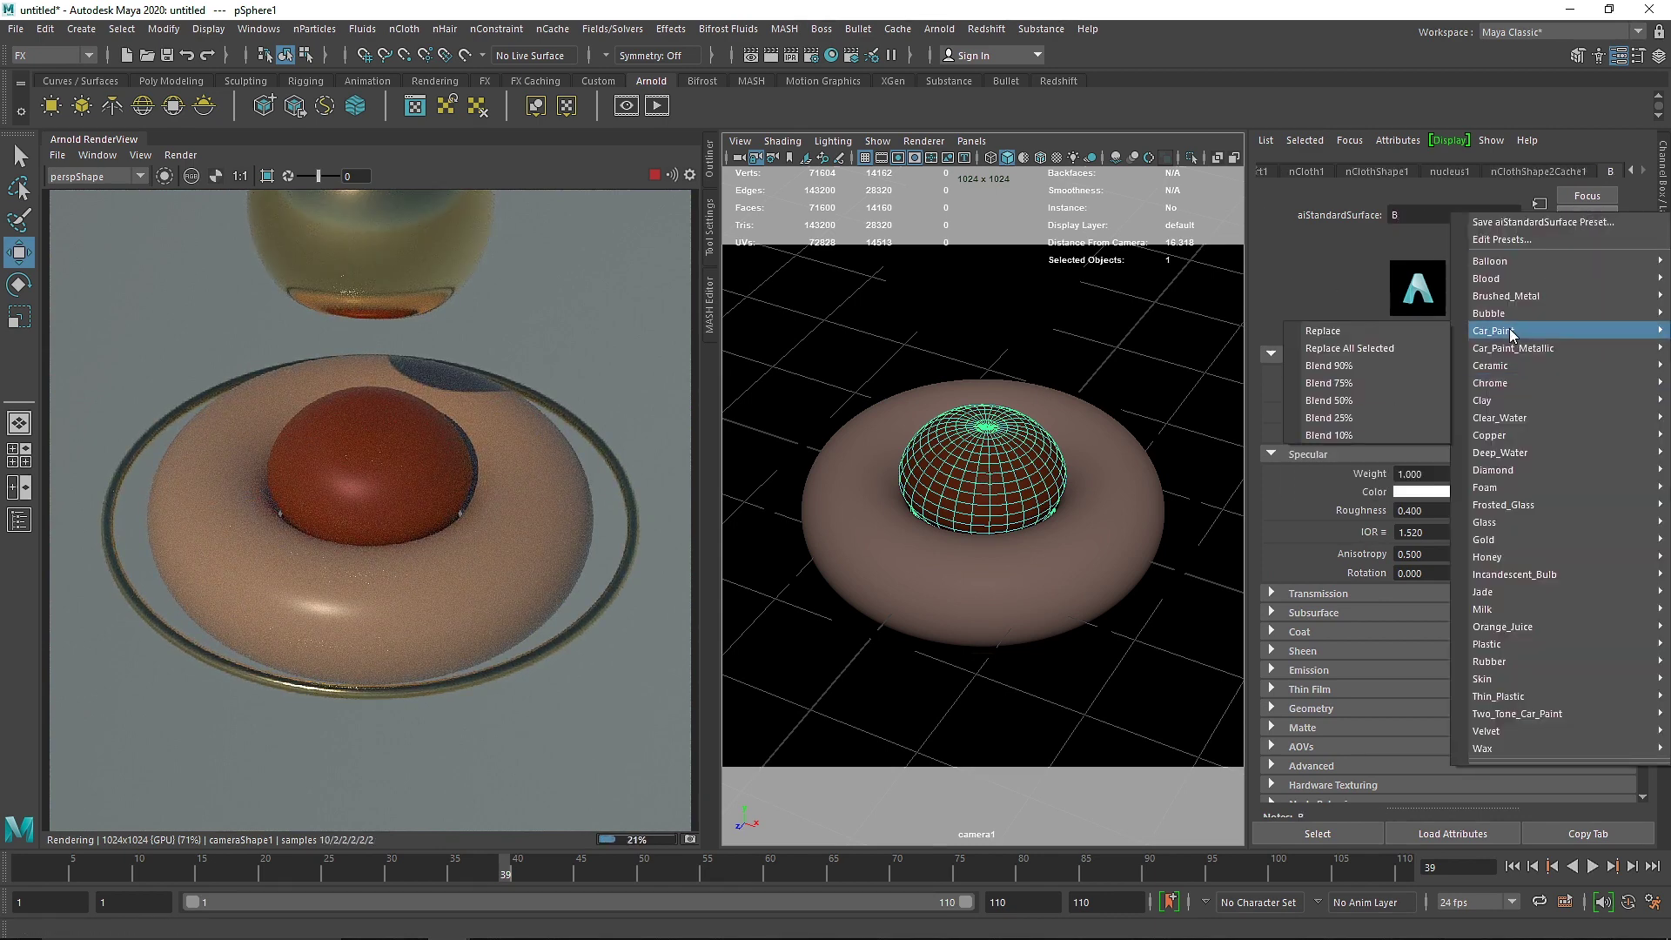
pyautogui.moveTo(1499, 280)
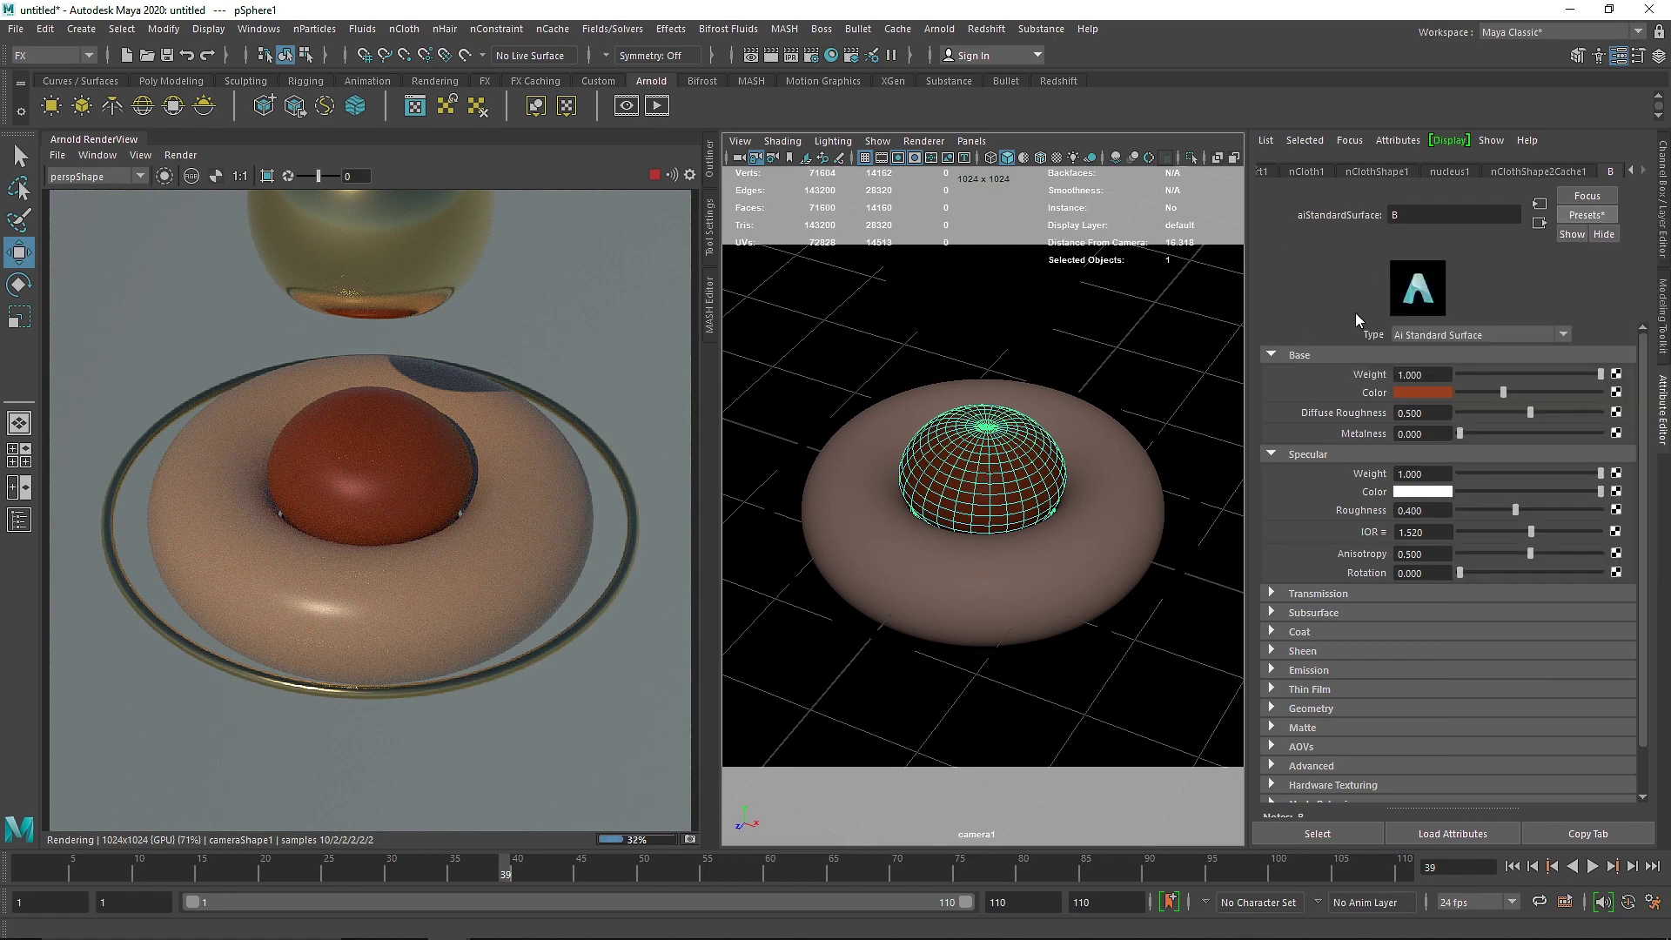
pyautogui.click(1330, 296)
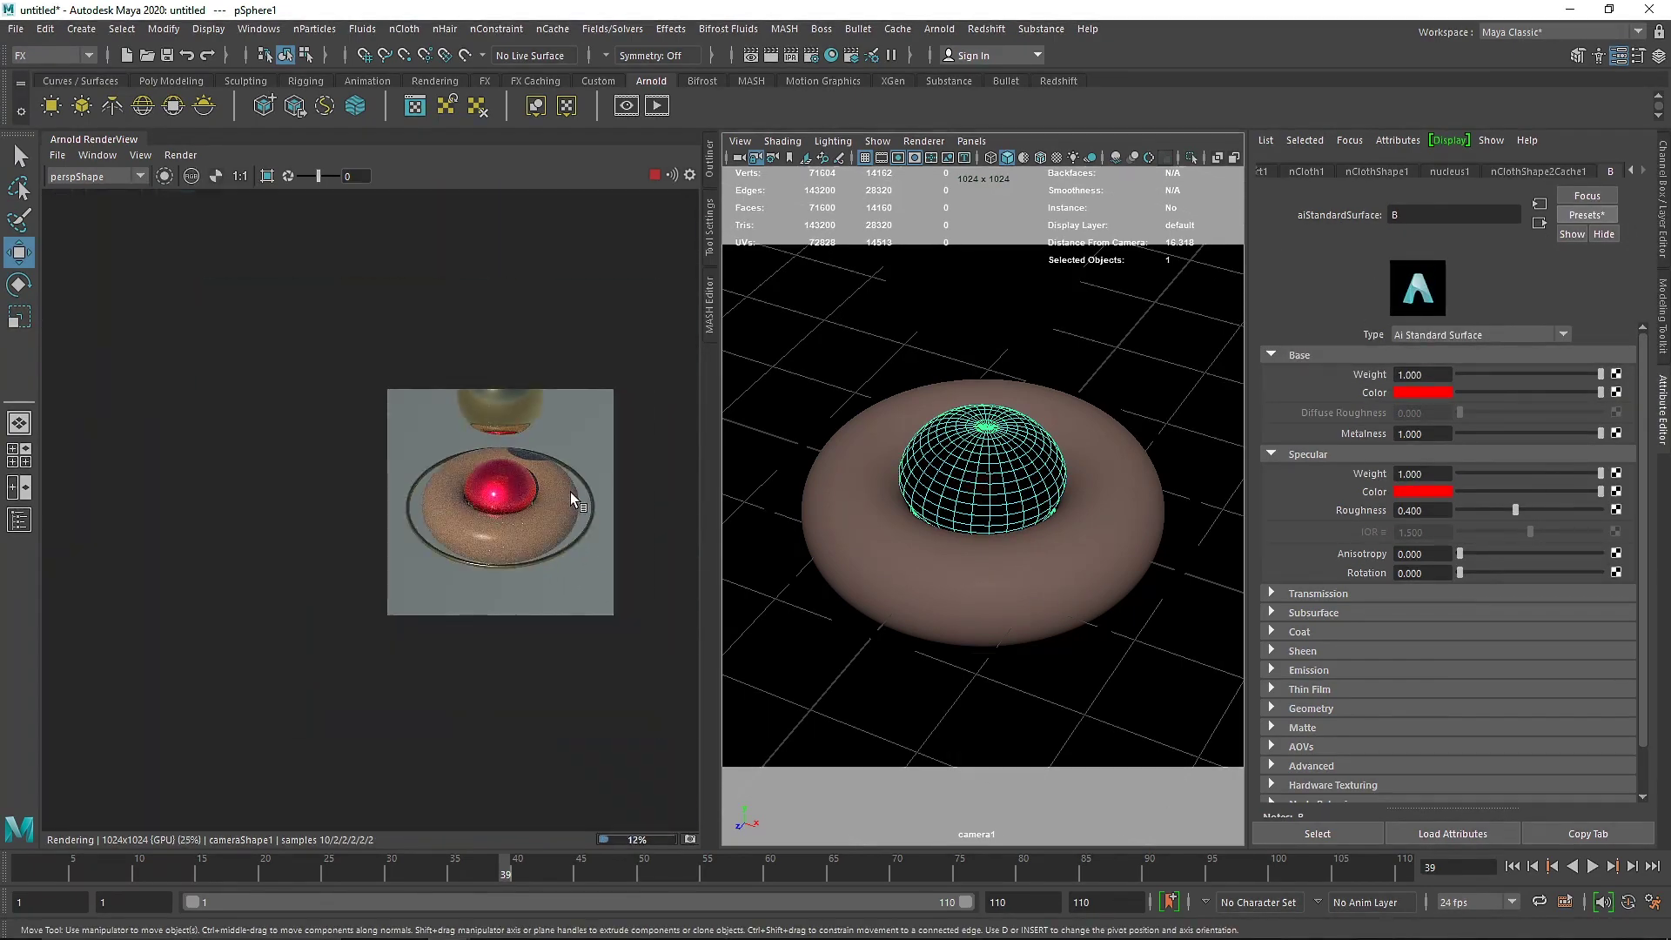
# - Replay the cached simulation from the first frame to check the Arnold render, stopping at frames 51 and 76
pyautogui.click(1512, 866)
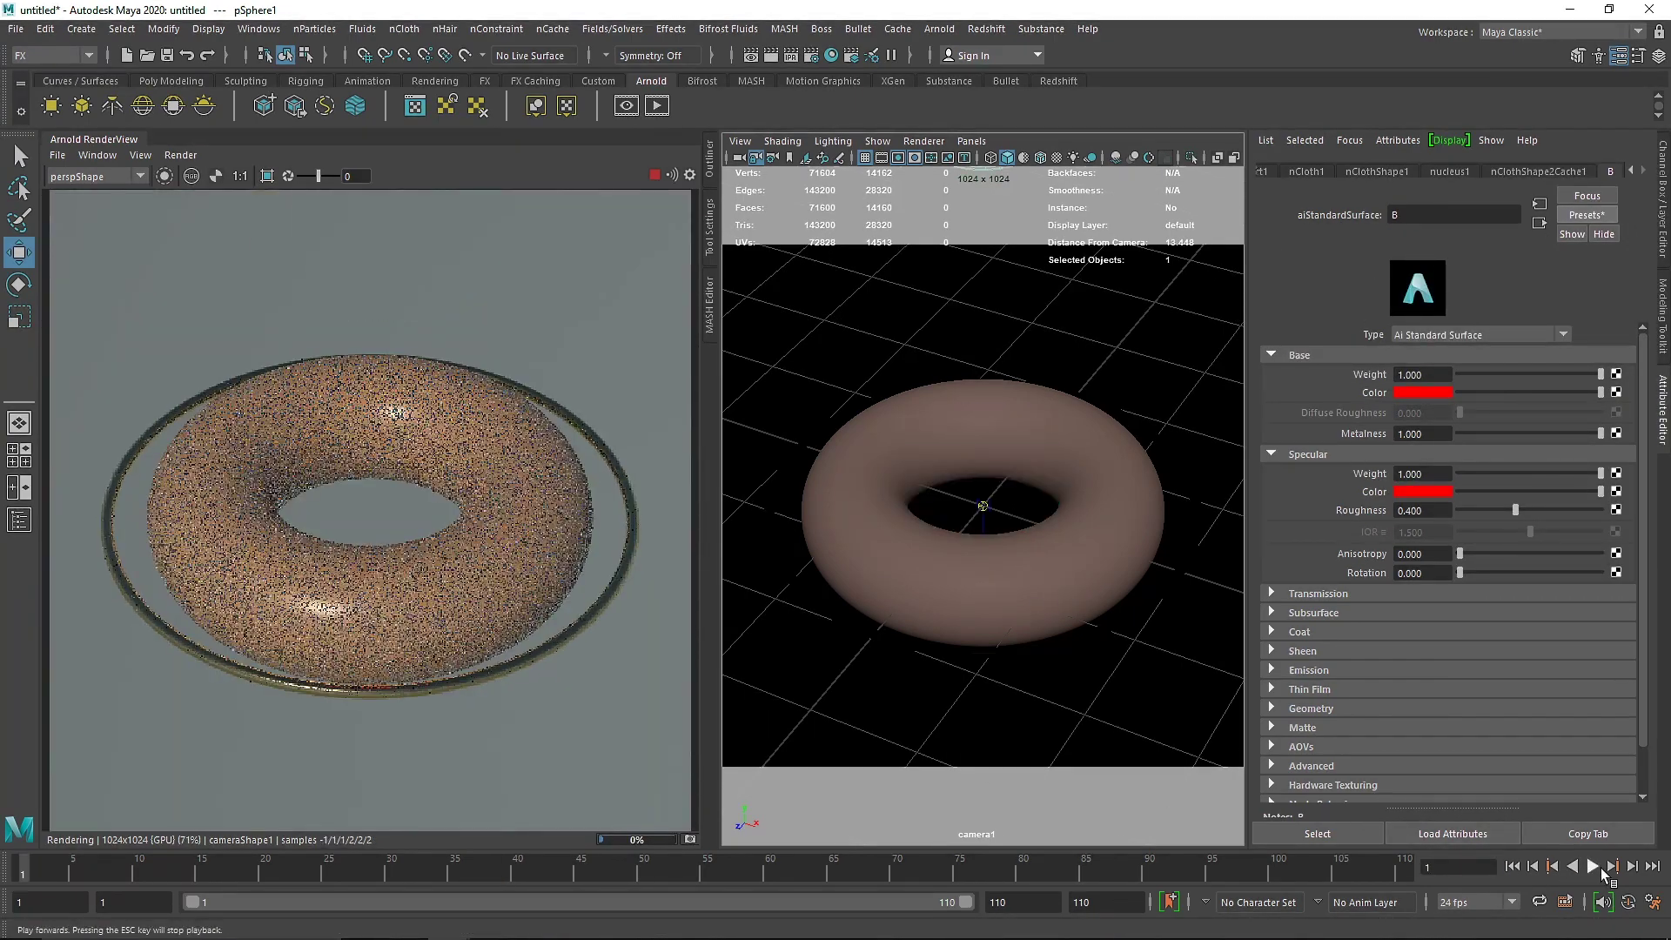
pyautogui.click(1592, 866)
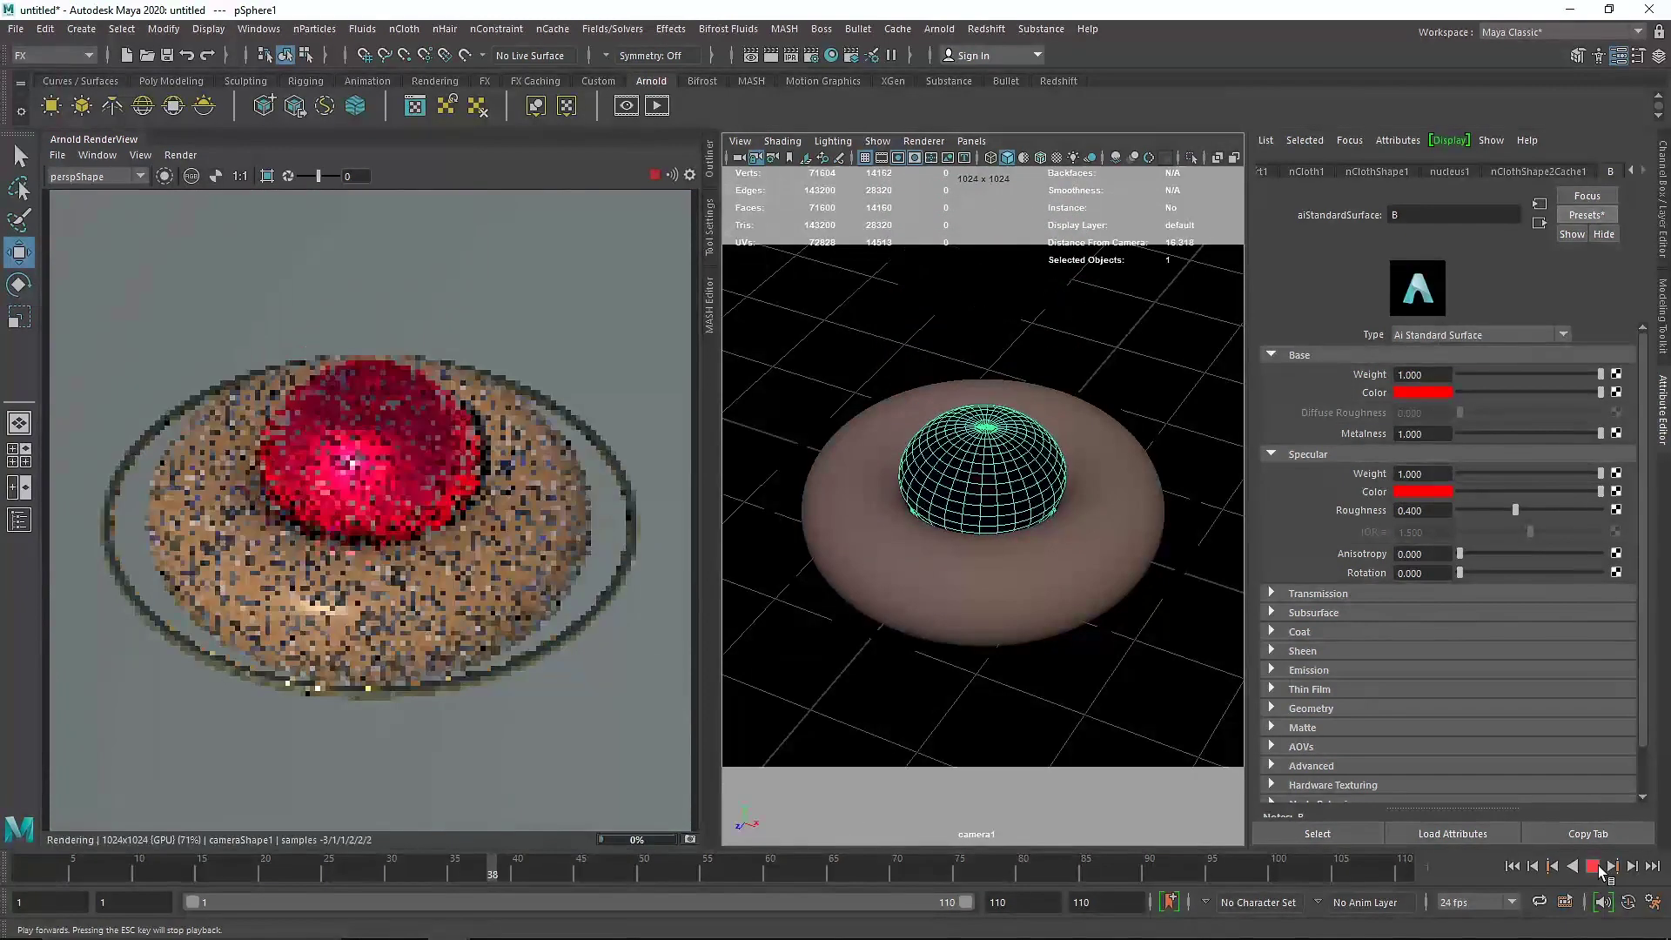
pyautogui.click(1595, 867)
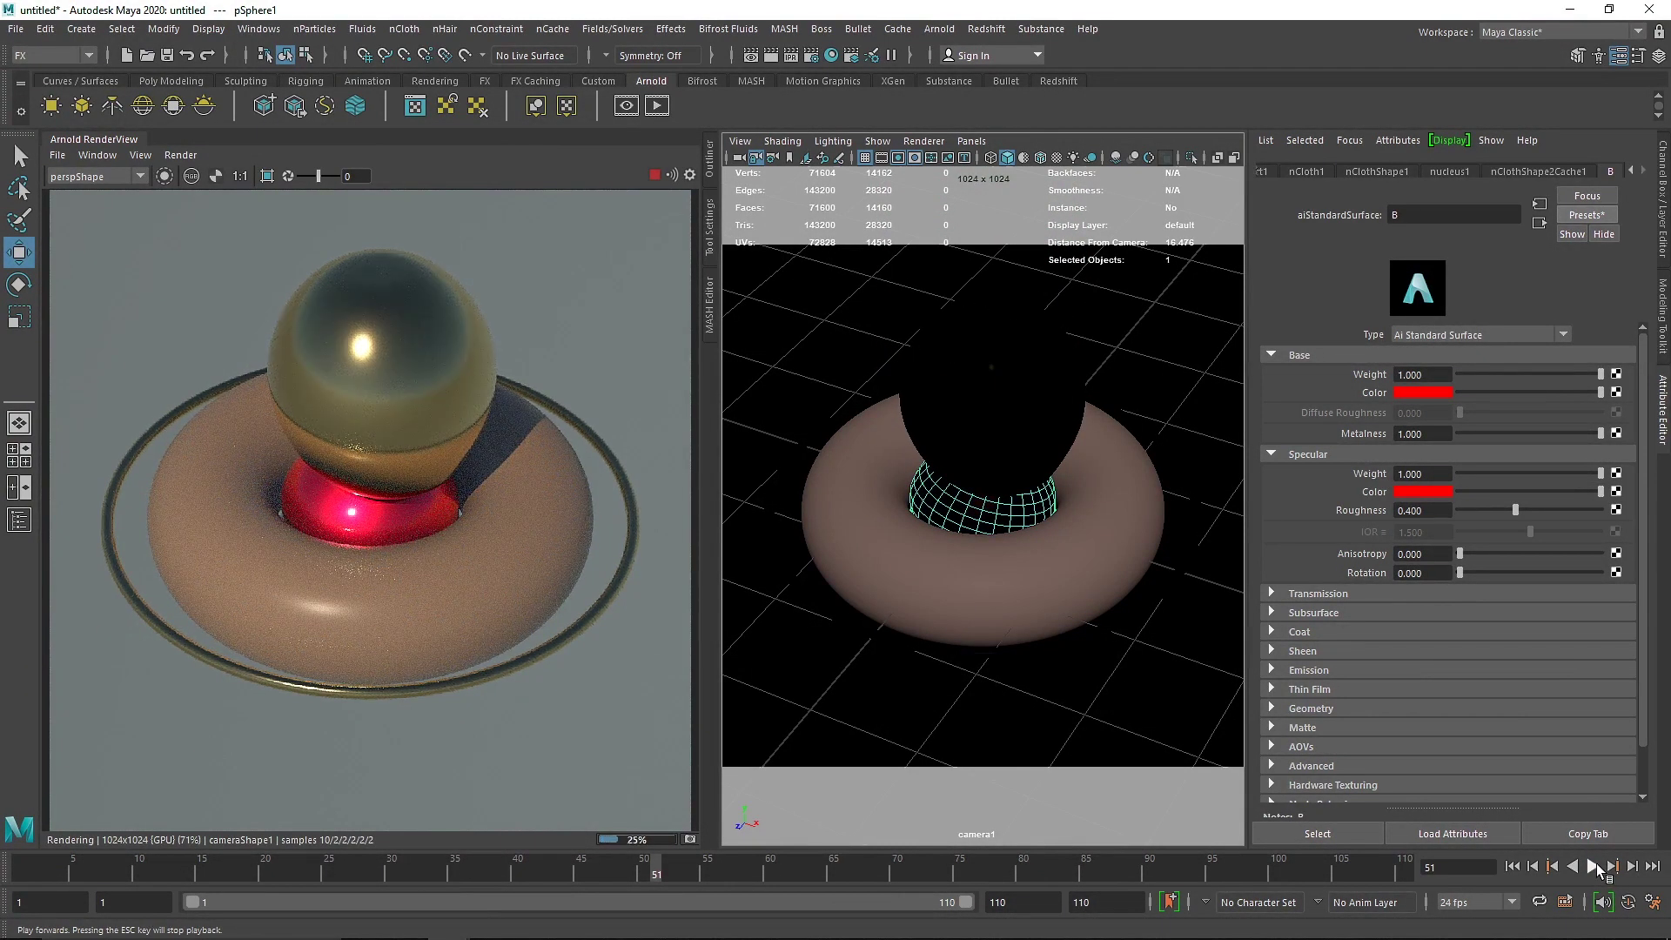
pyautogui.click(1595, 866)
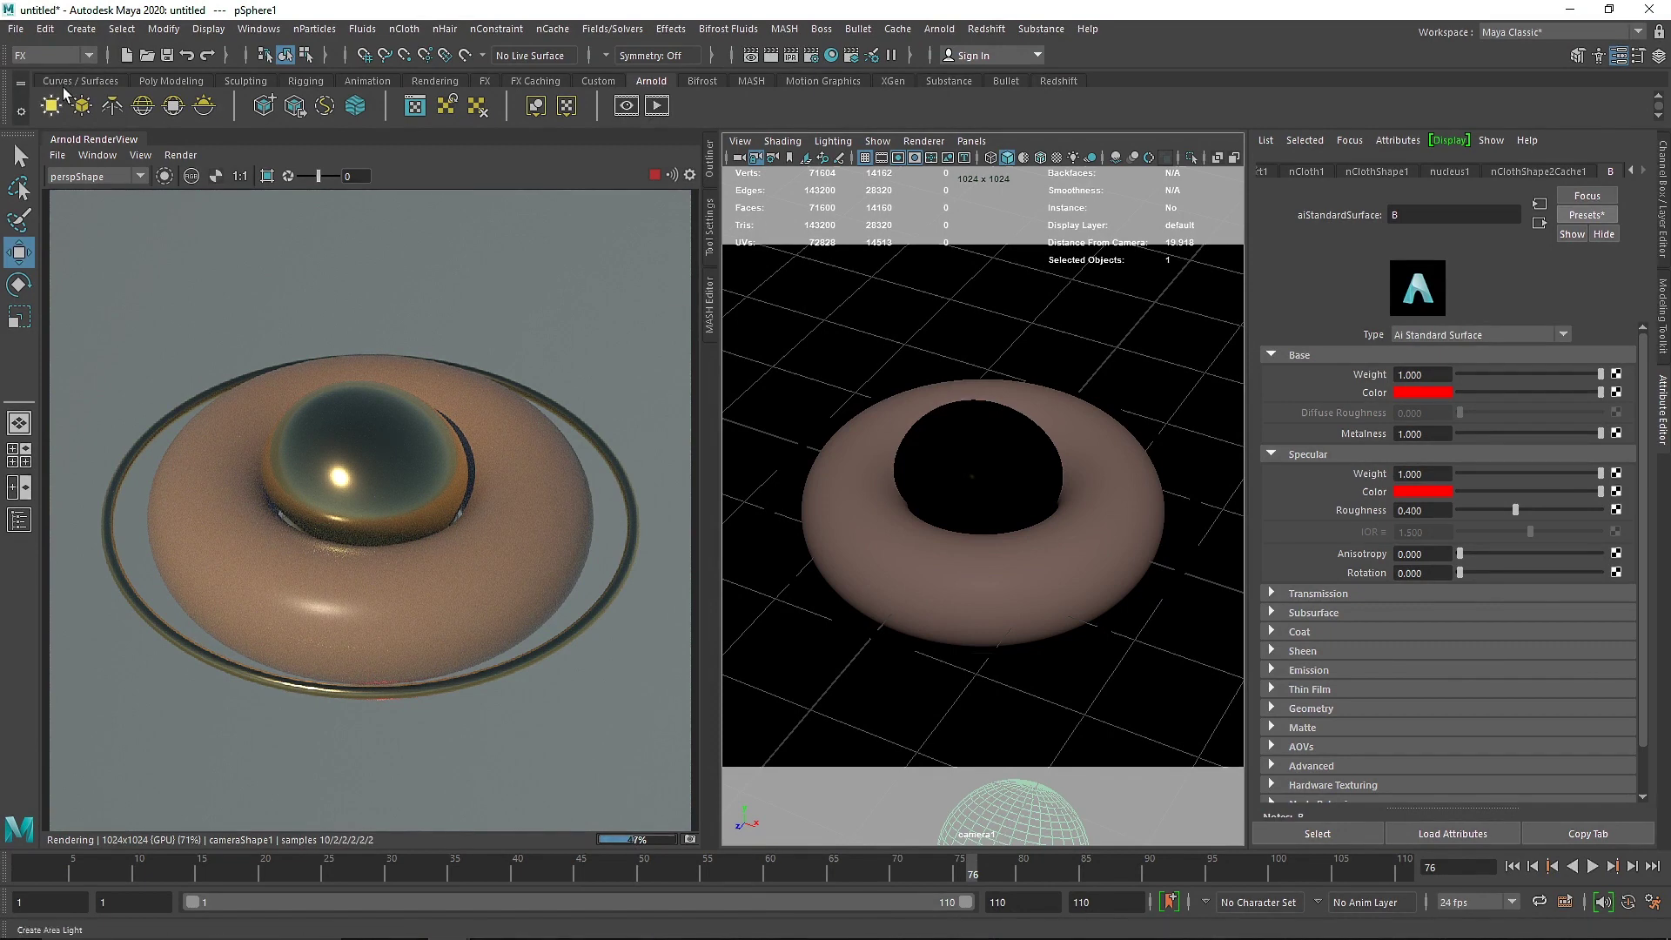
# - Switch to the Rendering menu set and set the frame/animation extension in the render settings to name.#.ext
pyautogui.click(54, 56)
pyautogui.click(54, 145)
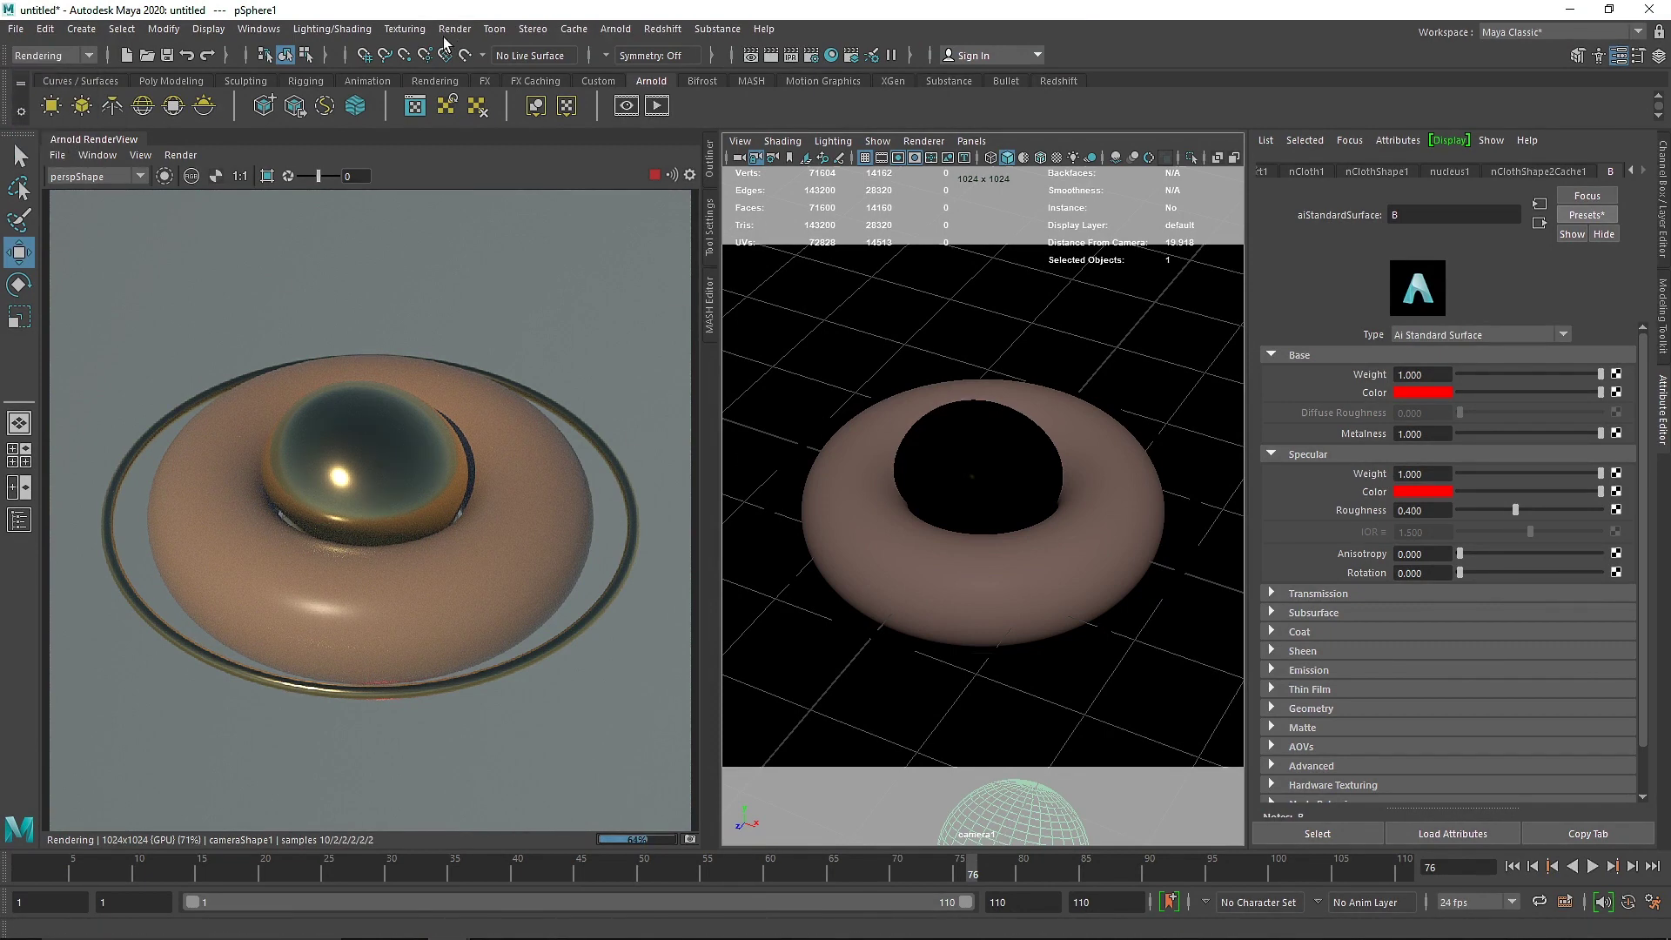
pyautogui.click(811, 54)
pyautogui.scroll(3, 1097, 423)
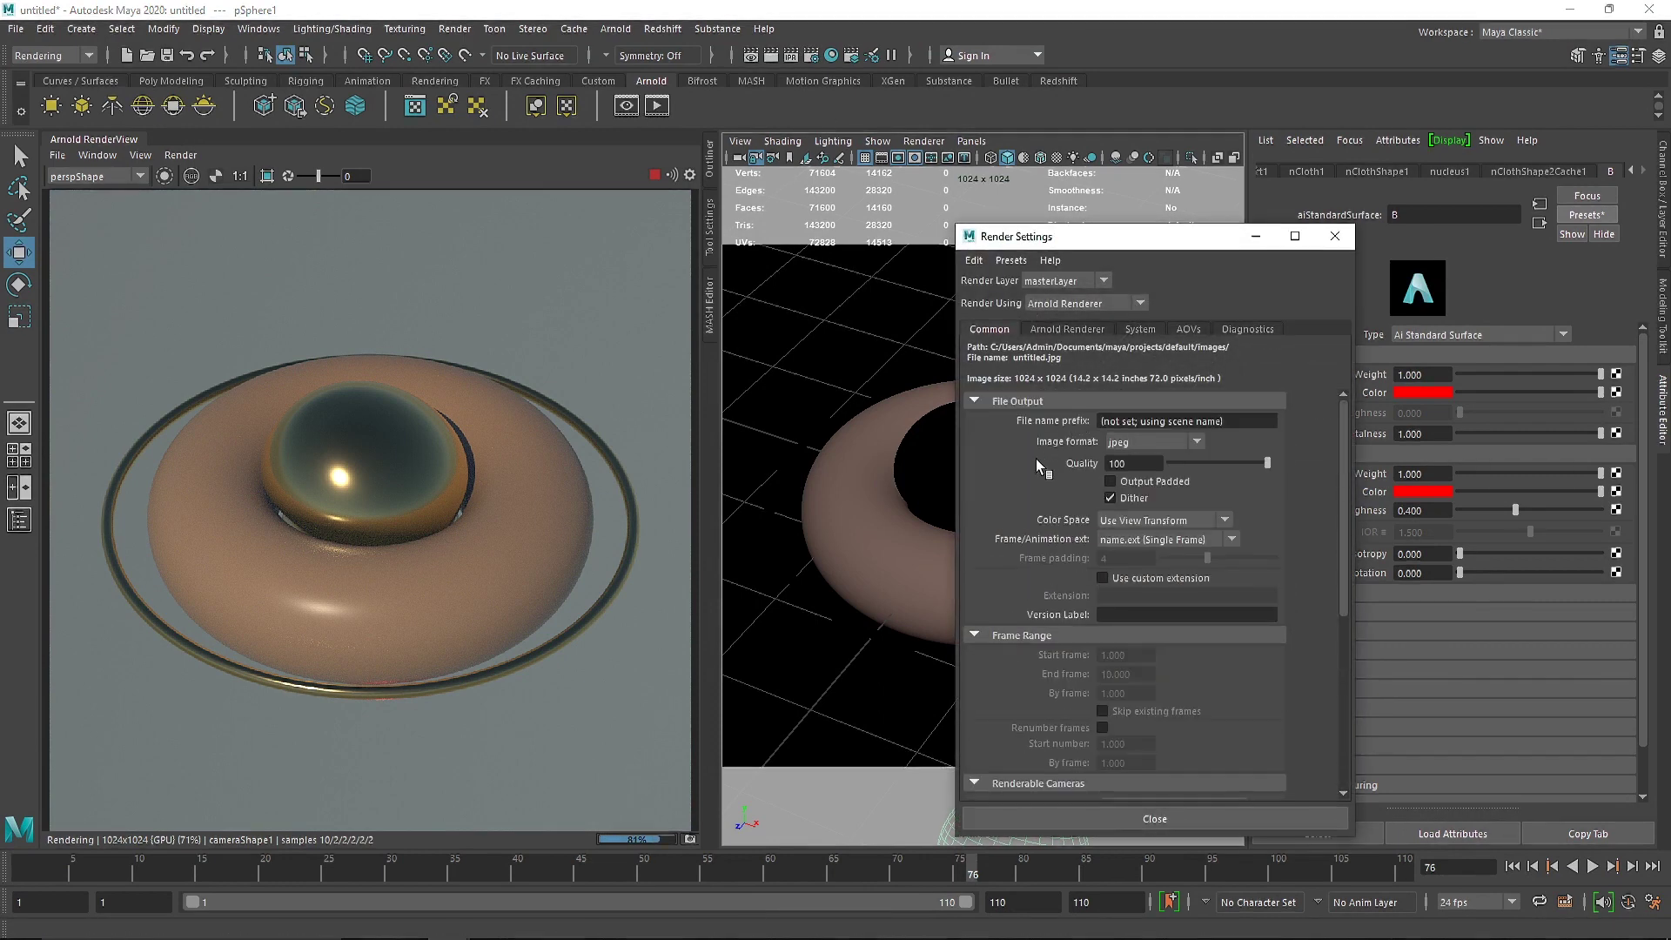
pyautogui.click(1114, 541)
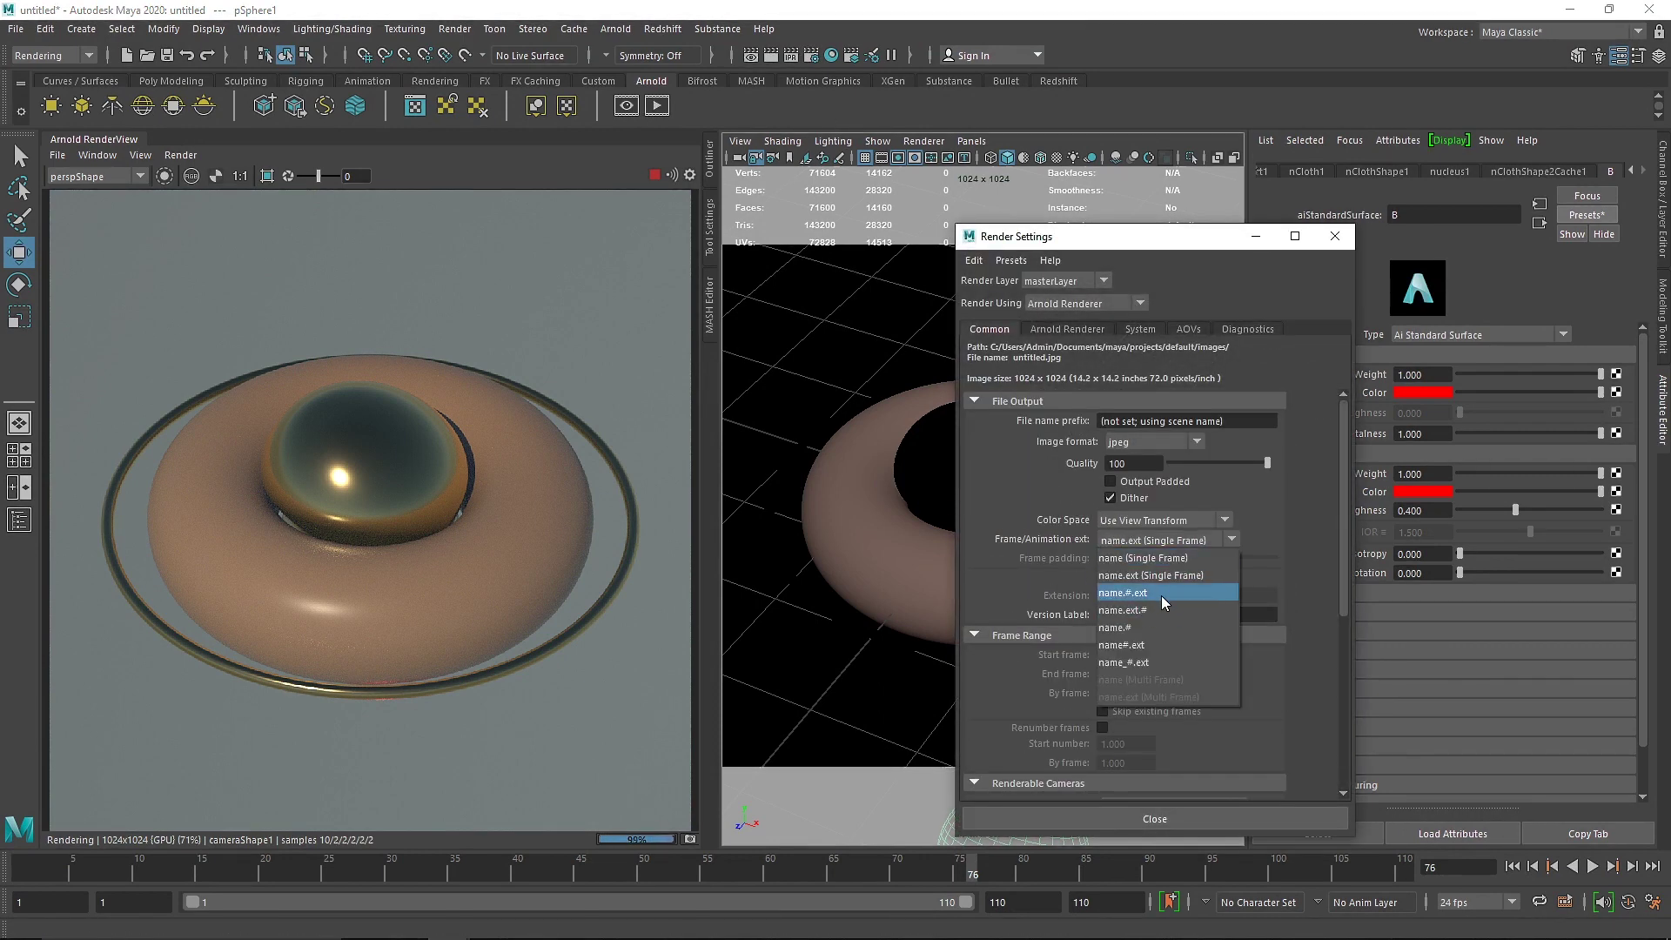
pyautogui.click(1163, 592)
# - Set the render's end frame to 110 and its file name prefix to "Looy lo"
pyautogui.click(1134, 671)
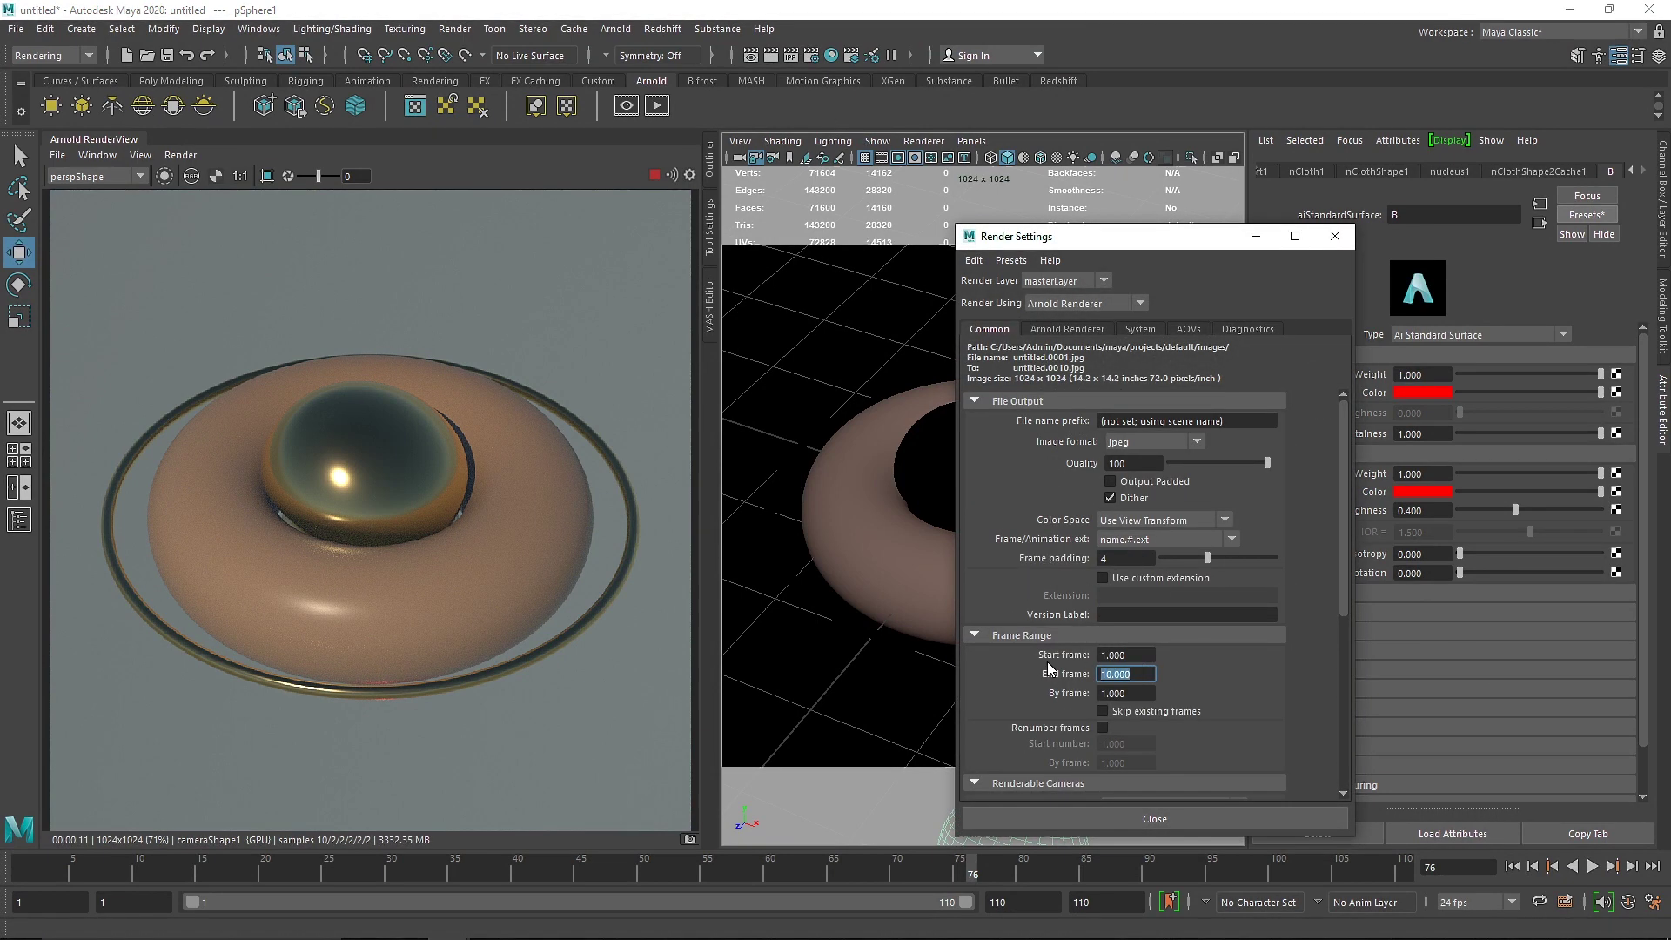
pyautogui.click(1162, 520)
pyautogui.click(1160, 523)
pyautogui.click(1172, 540)
pyautogui.click(1260, 724)
pyautogui.write('1')
pyautogui.press('Return')
pyautogui.click(1102, 901)
pyautogui.moveTo(1235, 421); pyautogui.dragTo(1066, 423)
pyautogui.write('Looy lo')
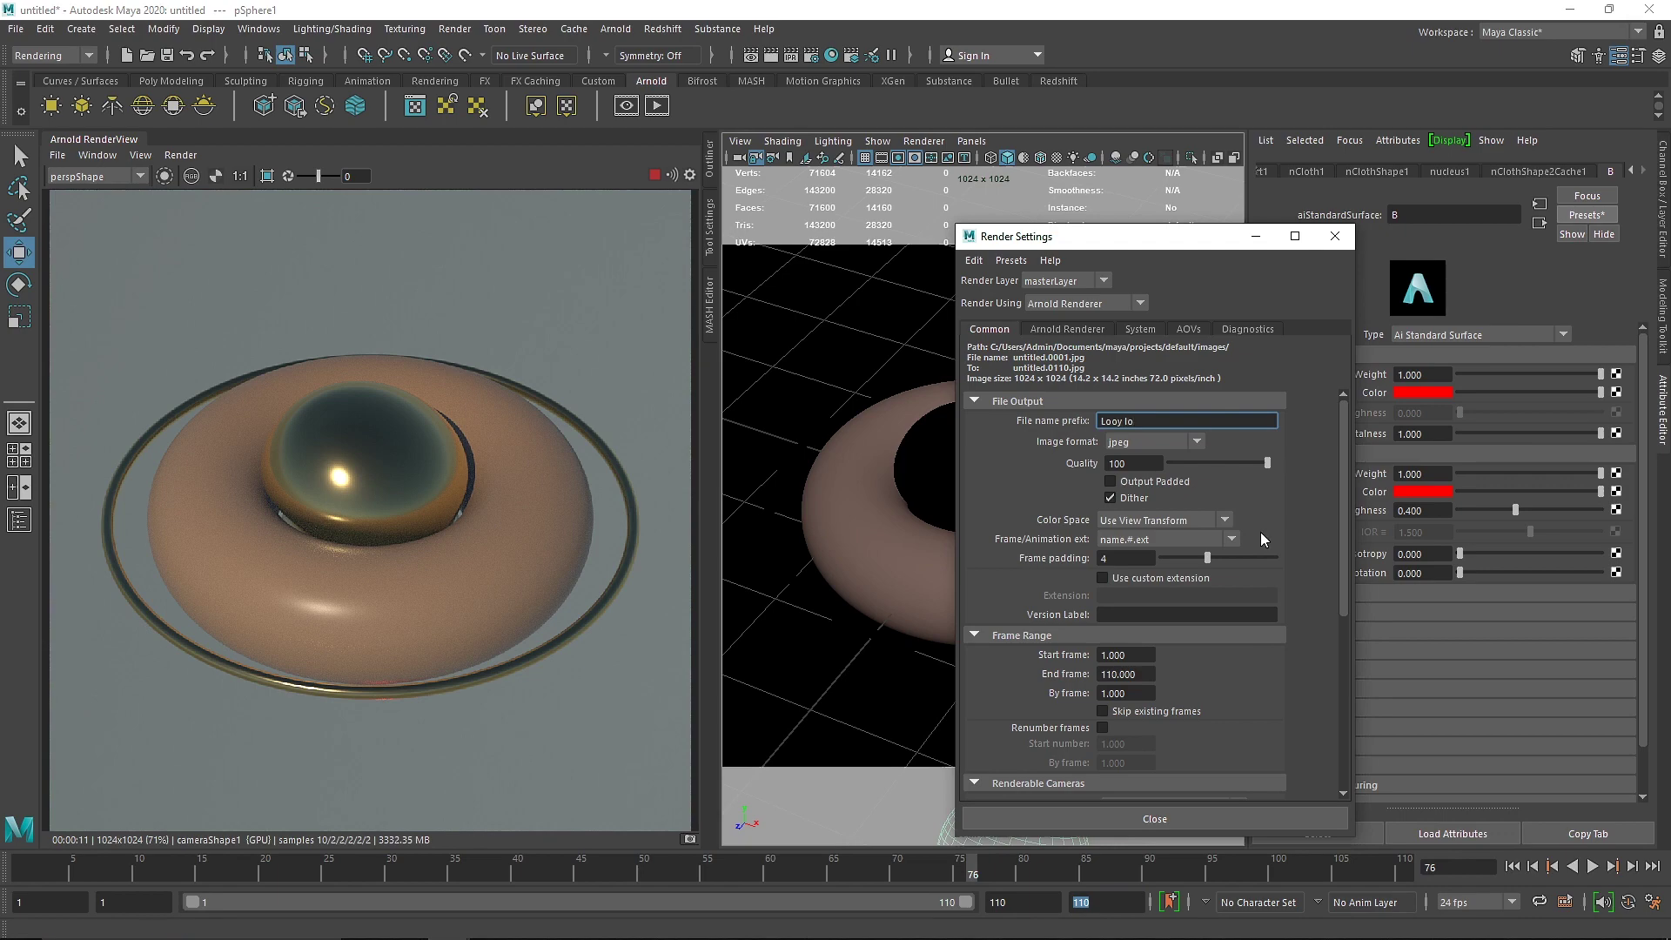
# - Set the renderable camera to camera1 and close the render settings
pyautogui.scroll(-5, 1245, 661)
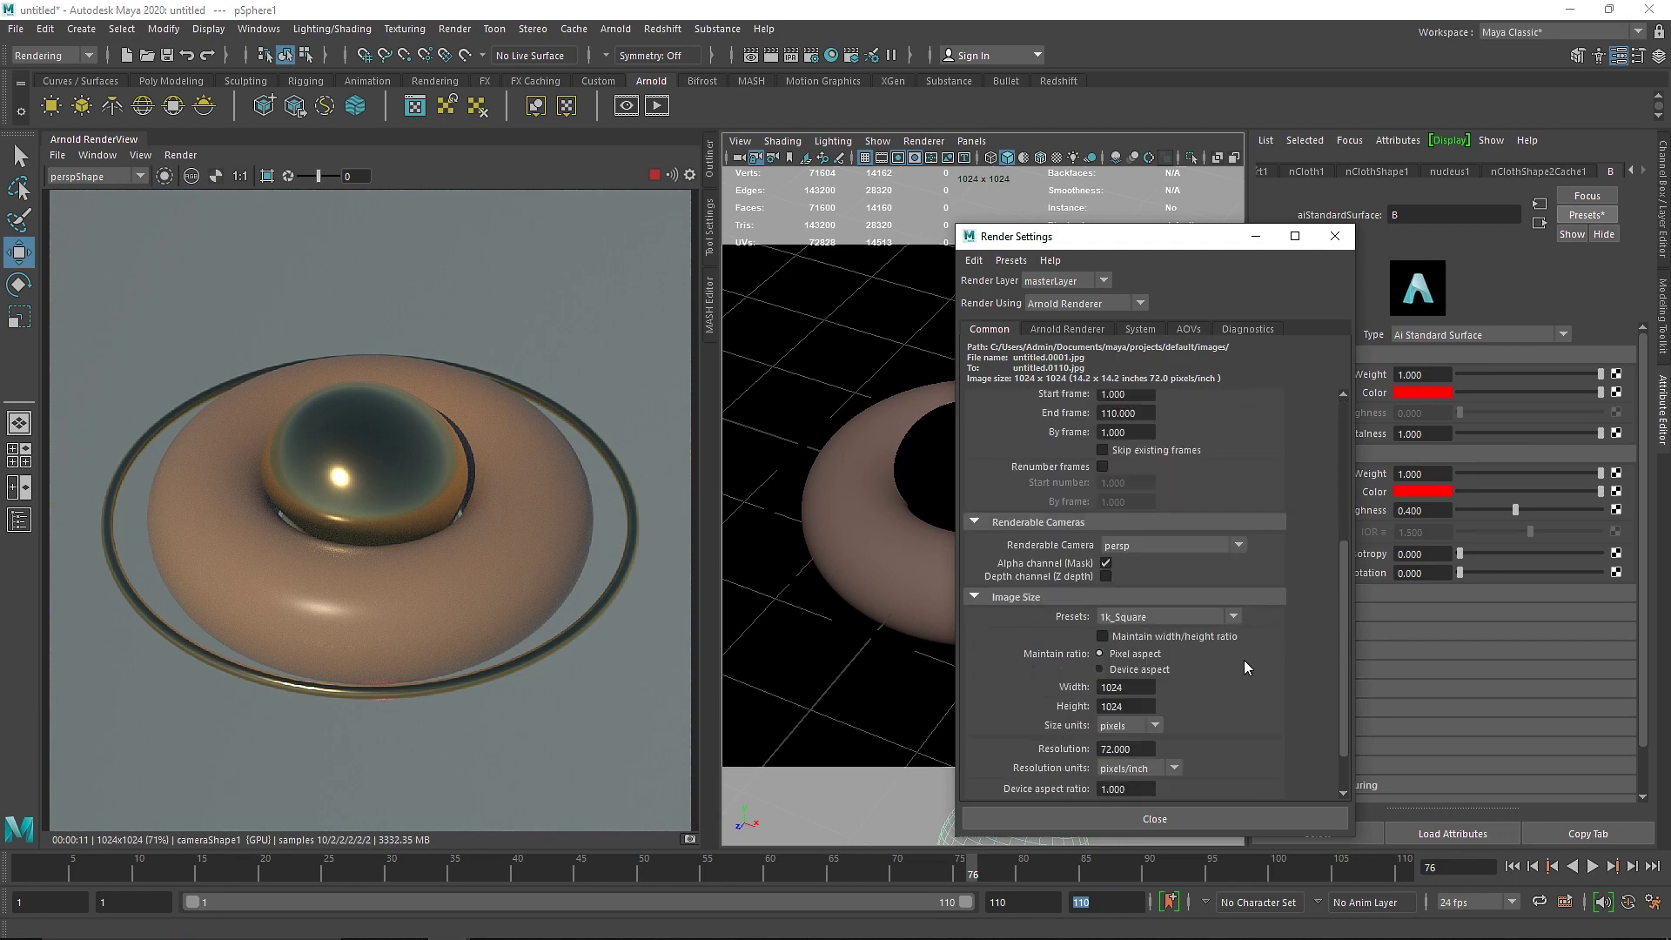
pyautogui.click(1182, 625)
pyautogui.click(1149, 656)
pyautogui.click(1154, 545)
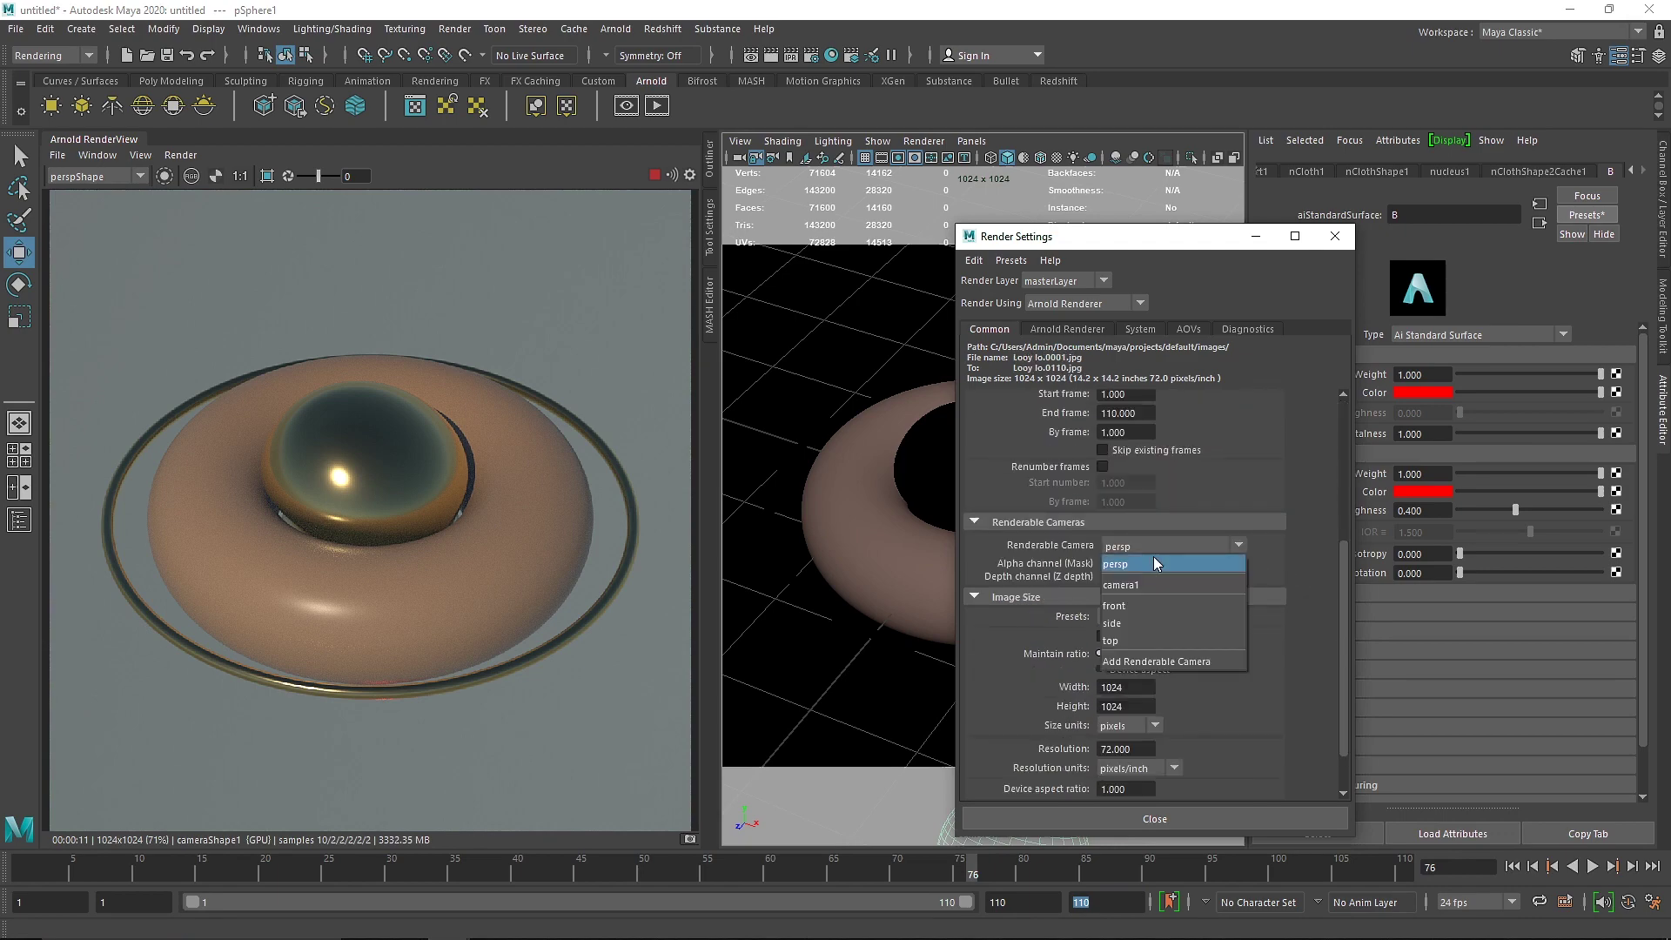
pyautogui.click(1151, 585)
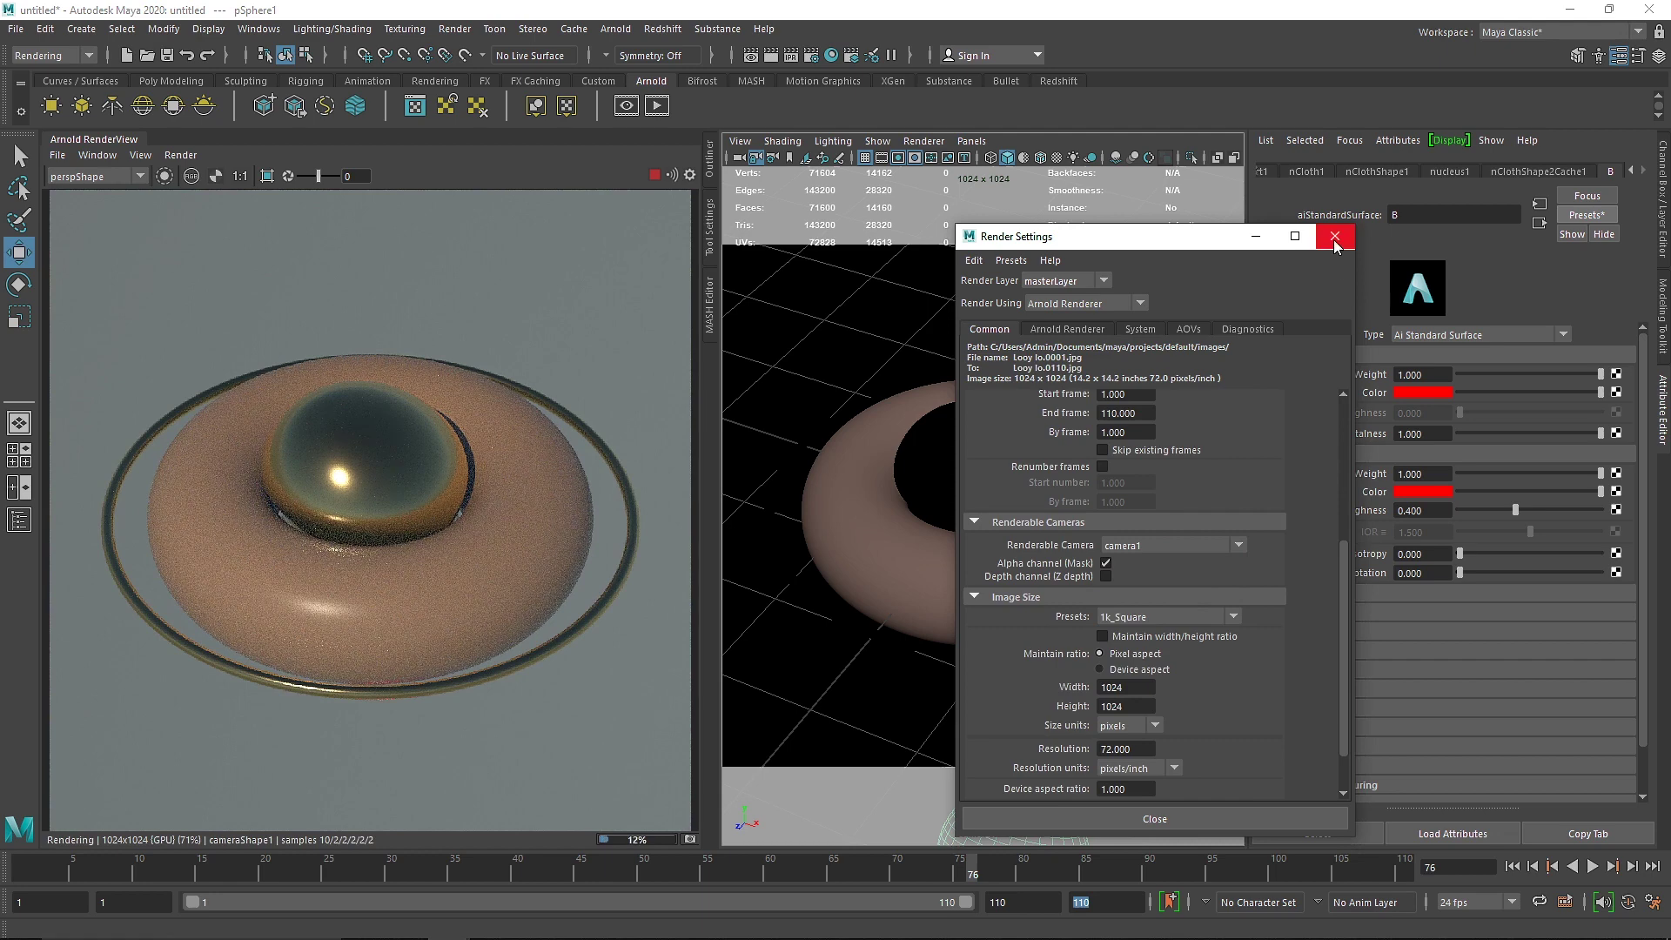
pyautogui.click(1334, 236)
# - Review the Render Sequence options, close them without rendering, and return to the first frame
pyautogui.click(455, 29)
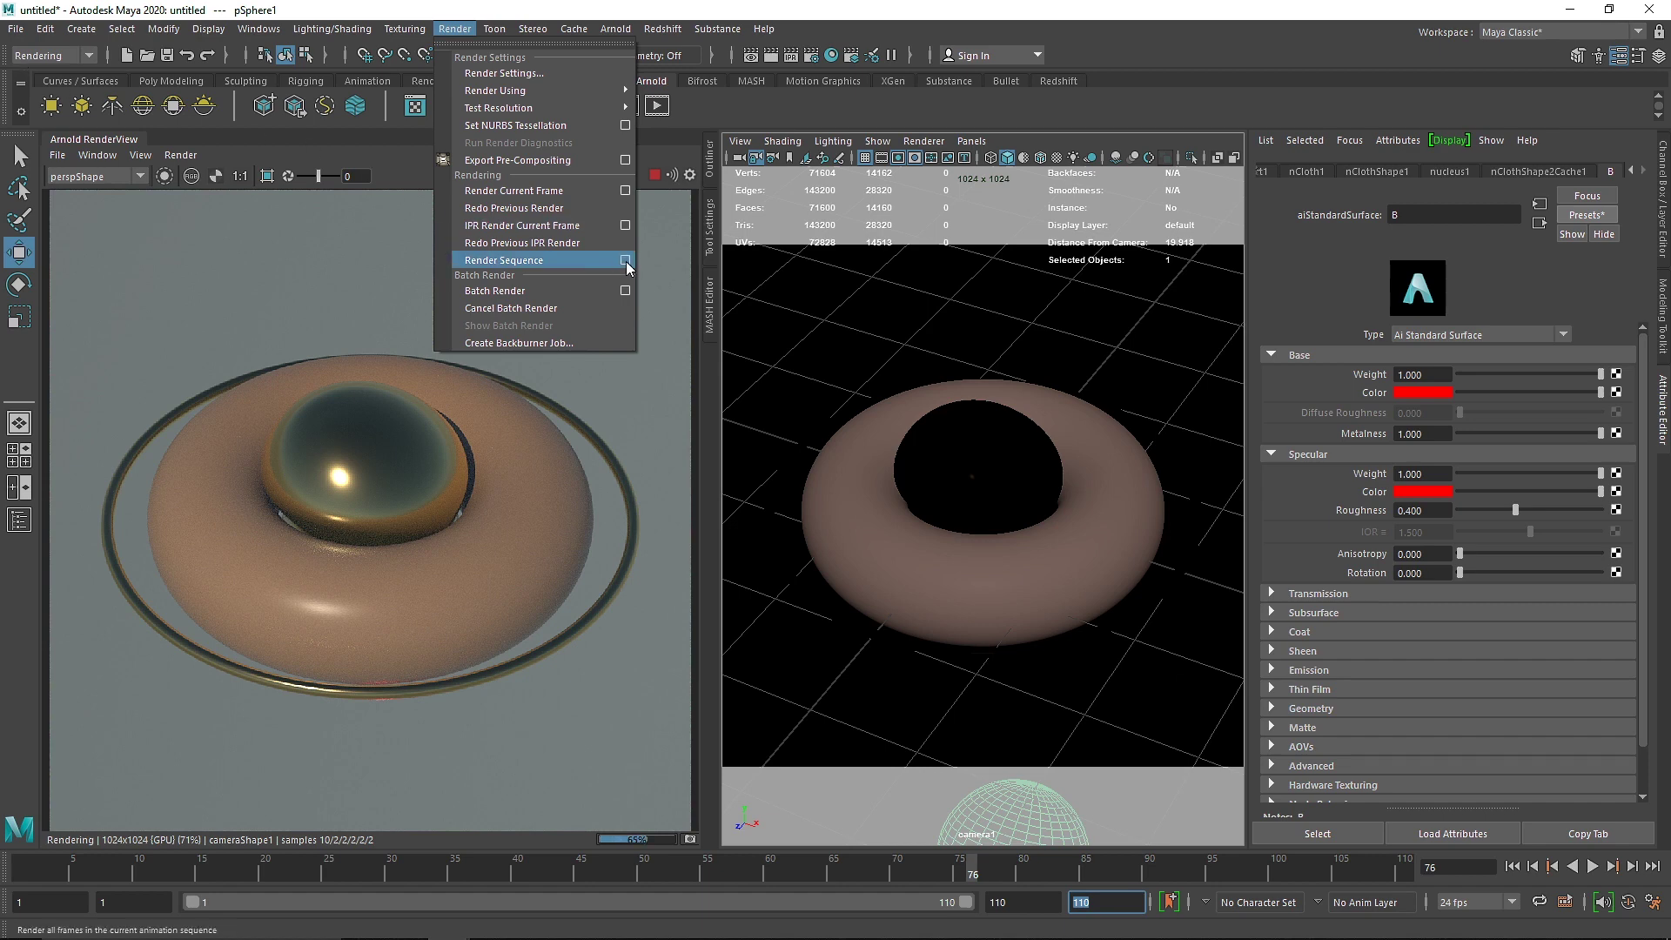
pyautogui.click(625, 262)
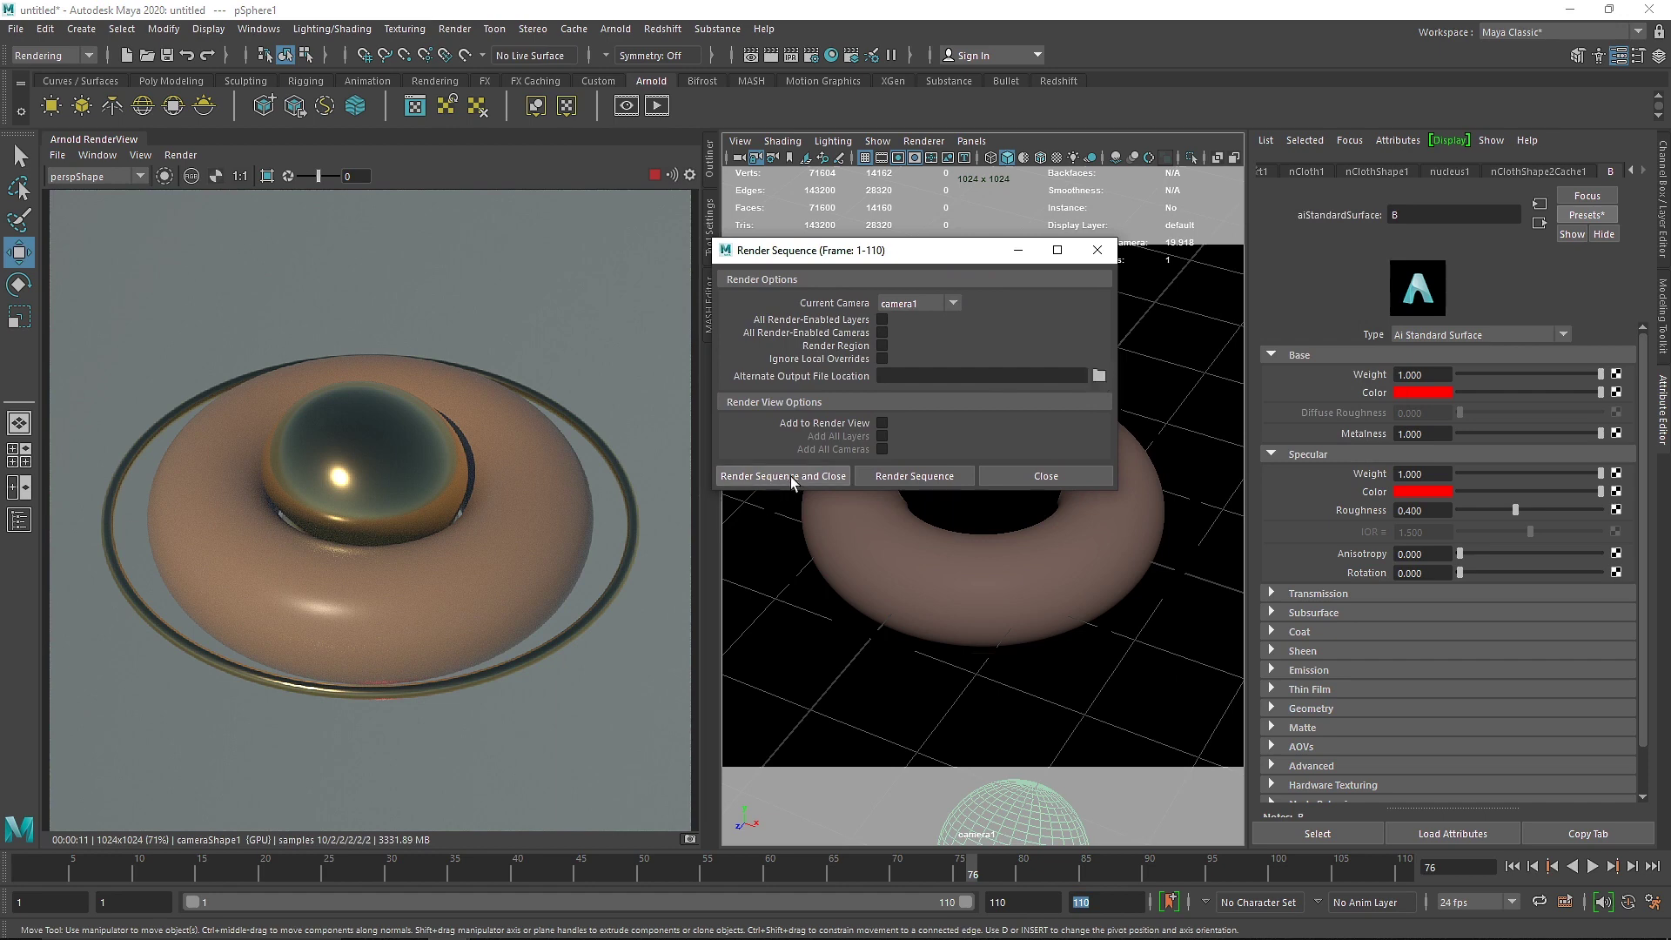
pyautogui.click(1077, 477)
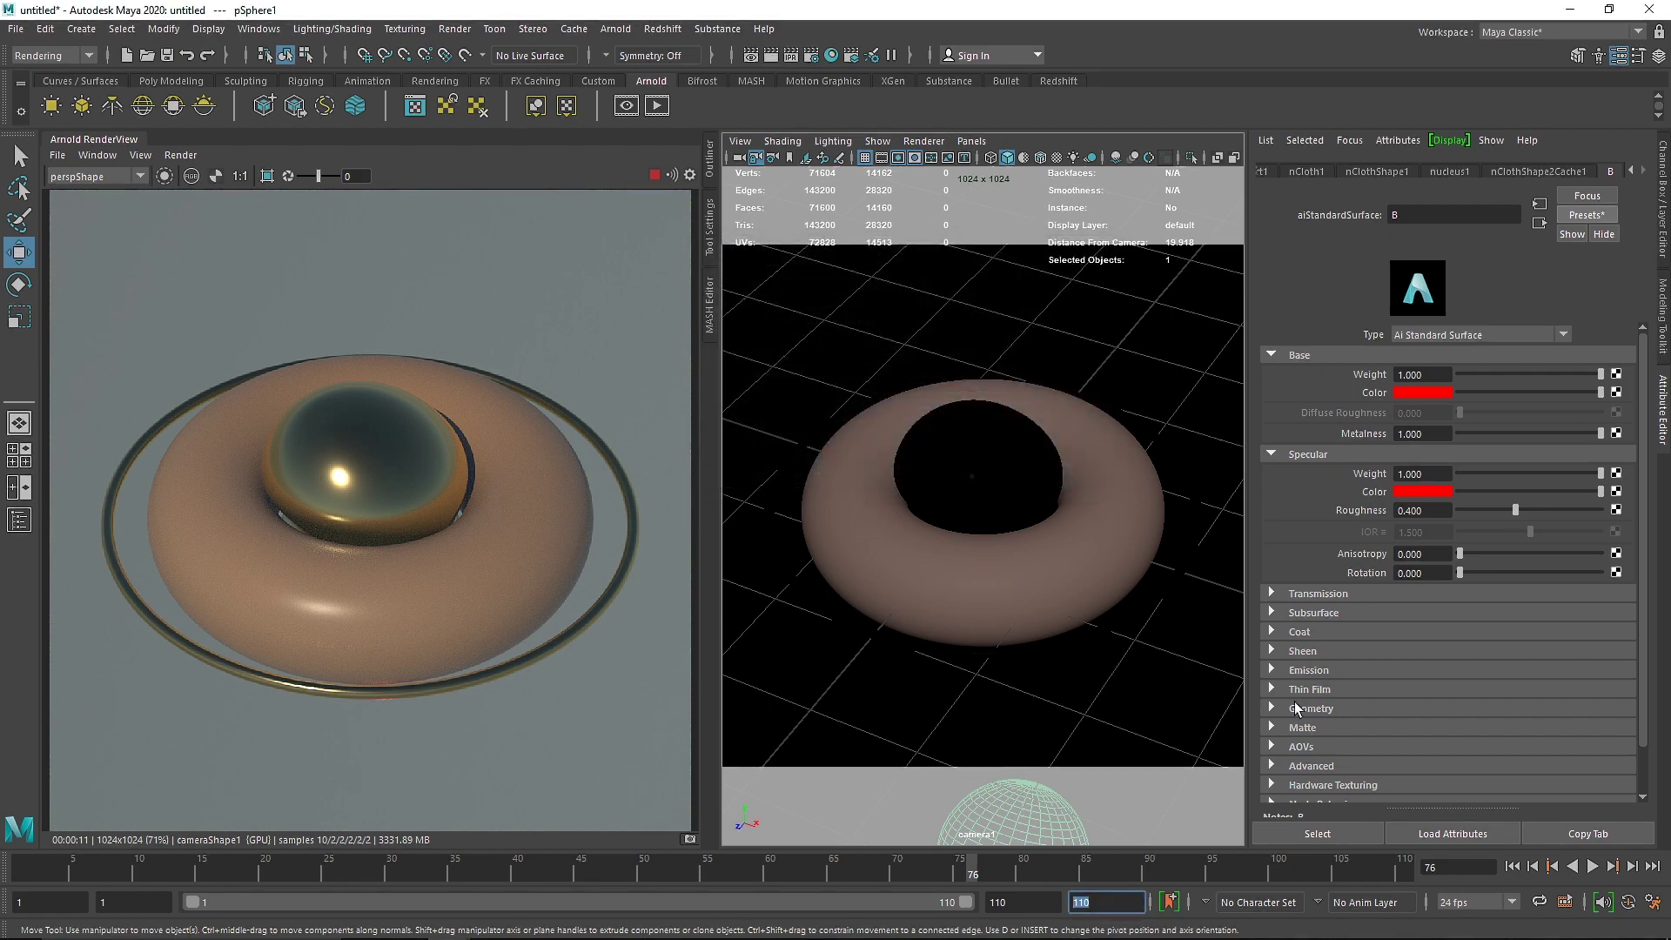
pyautogui.click(1511, 867)
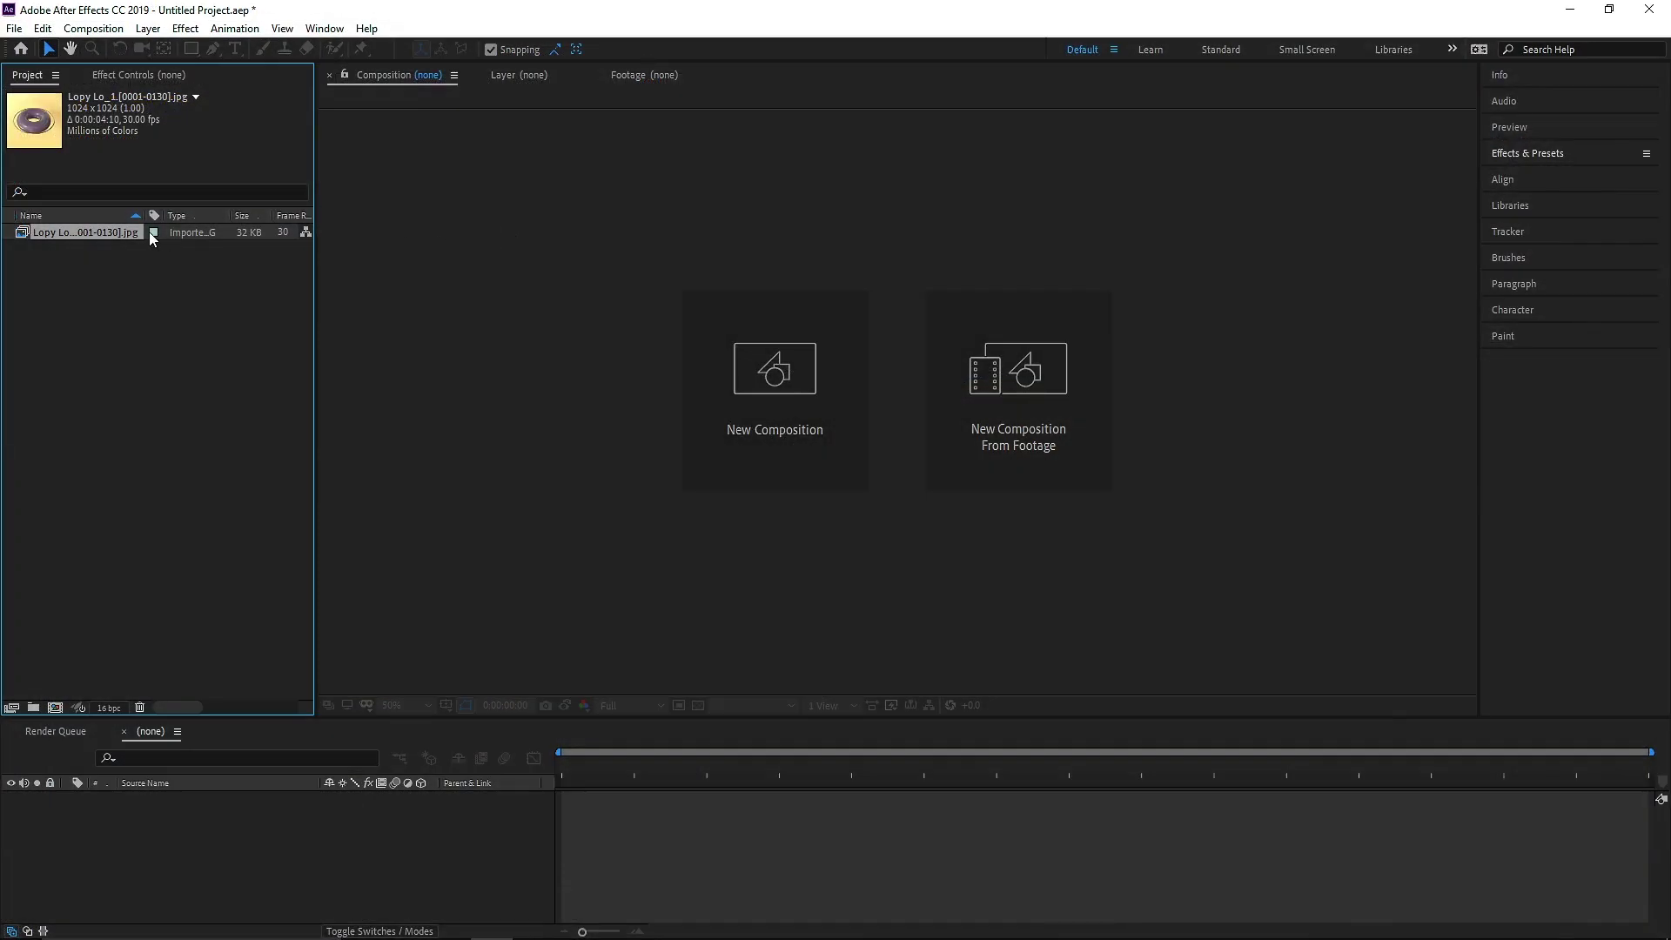
# - In After Effects, create a composition from the Lopy Lo_1 image sequence, fit it in the viewer and preview it
pyautogui.moveTo(94, 232); pyautogui.dragTo(562, 296)
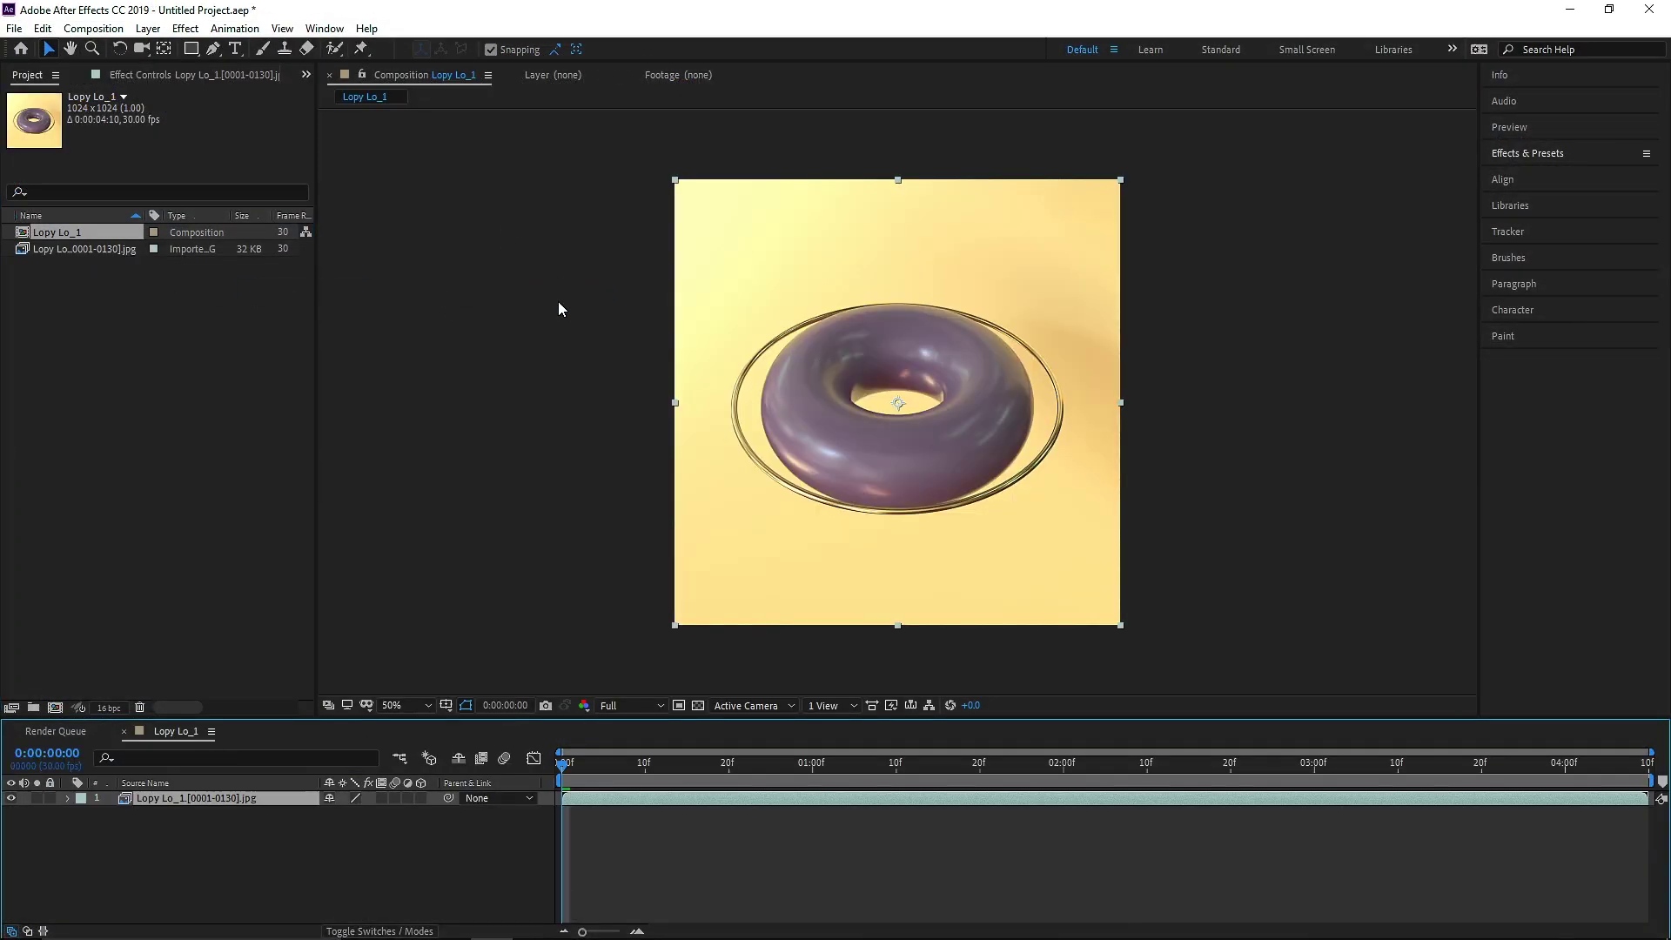
pyautogui.click(426, 705)
pyautogui.click(440, 415)
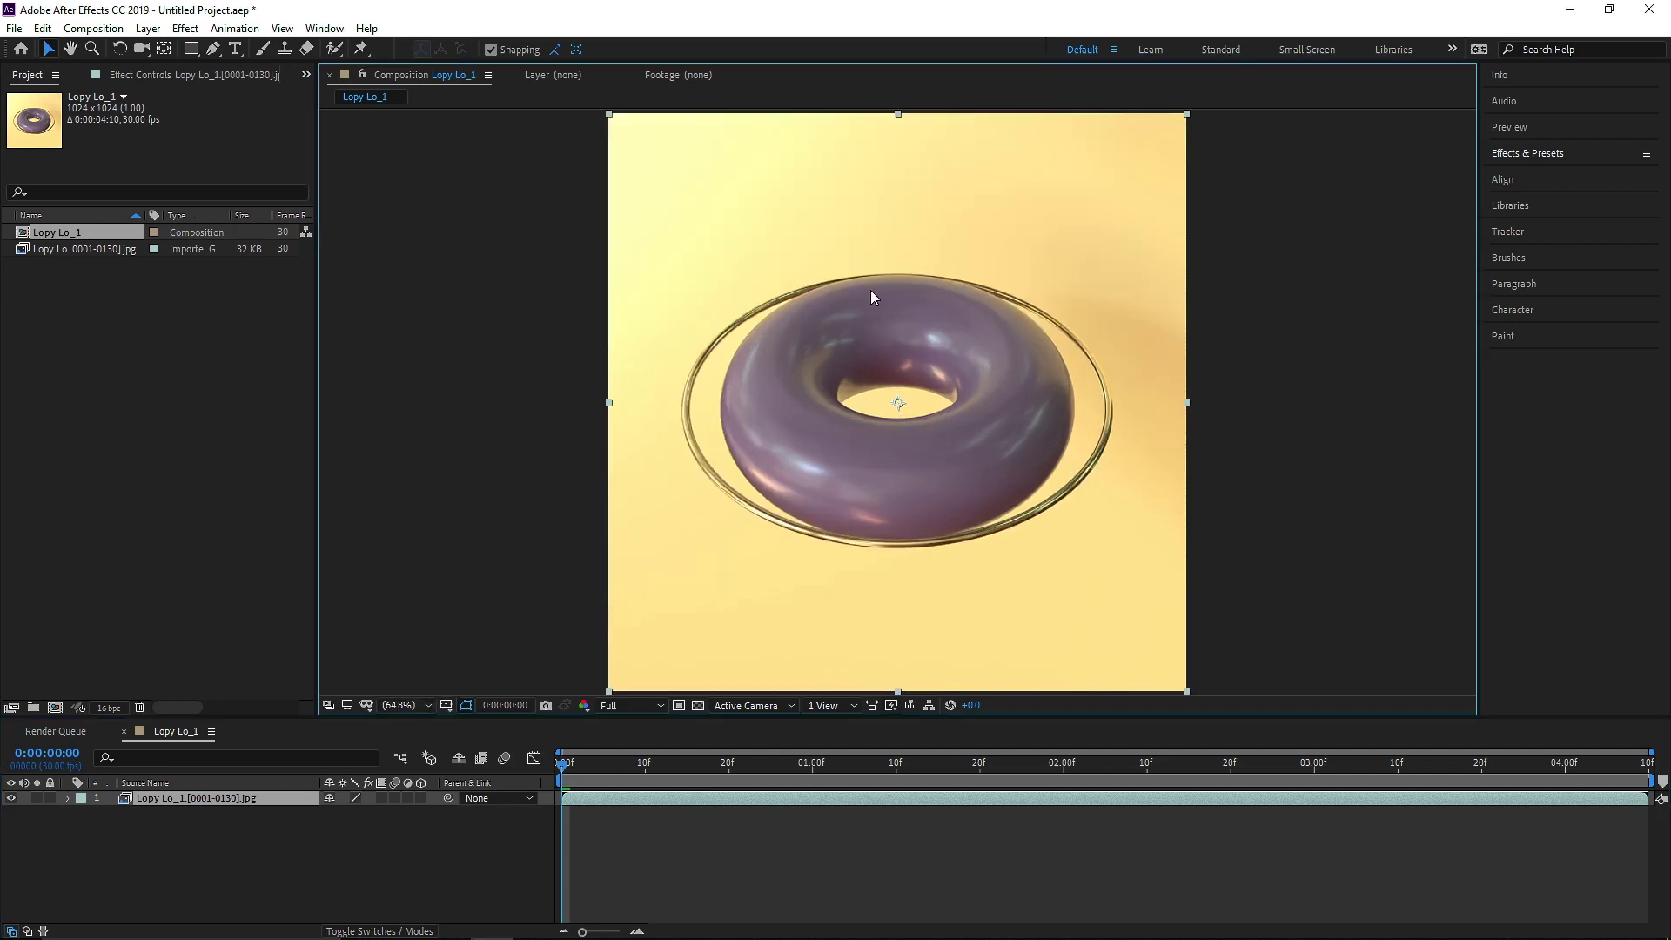
pyautogui.press('space')
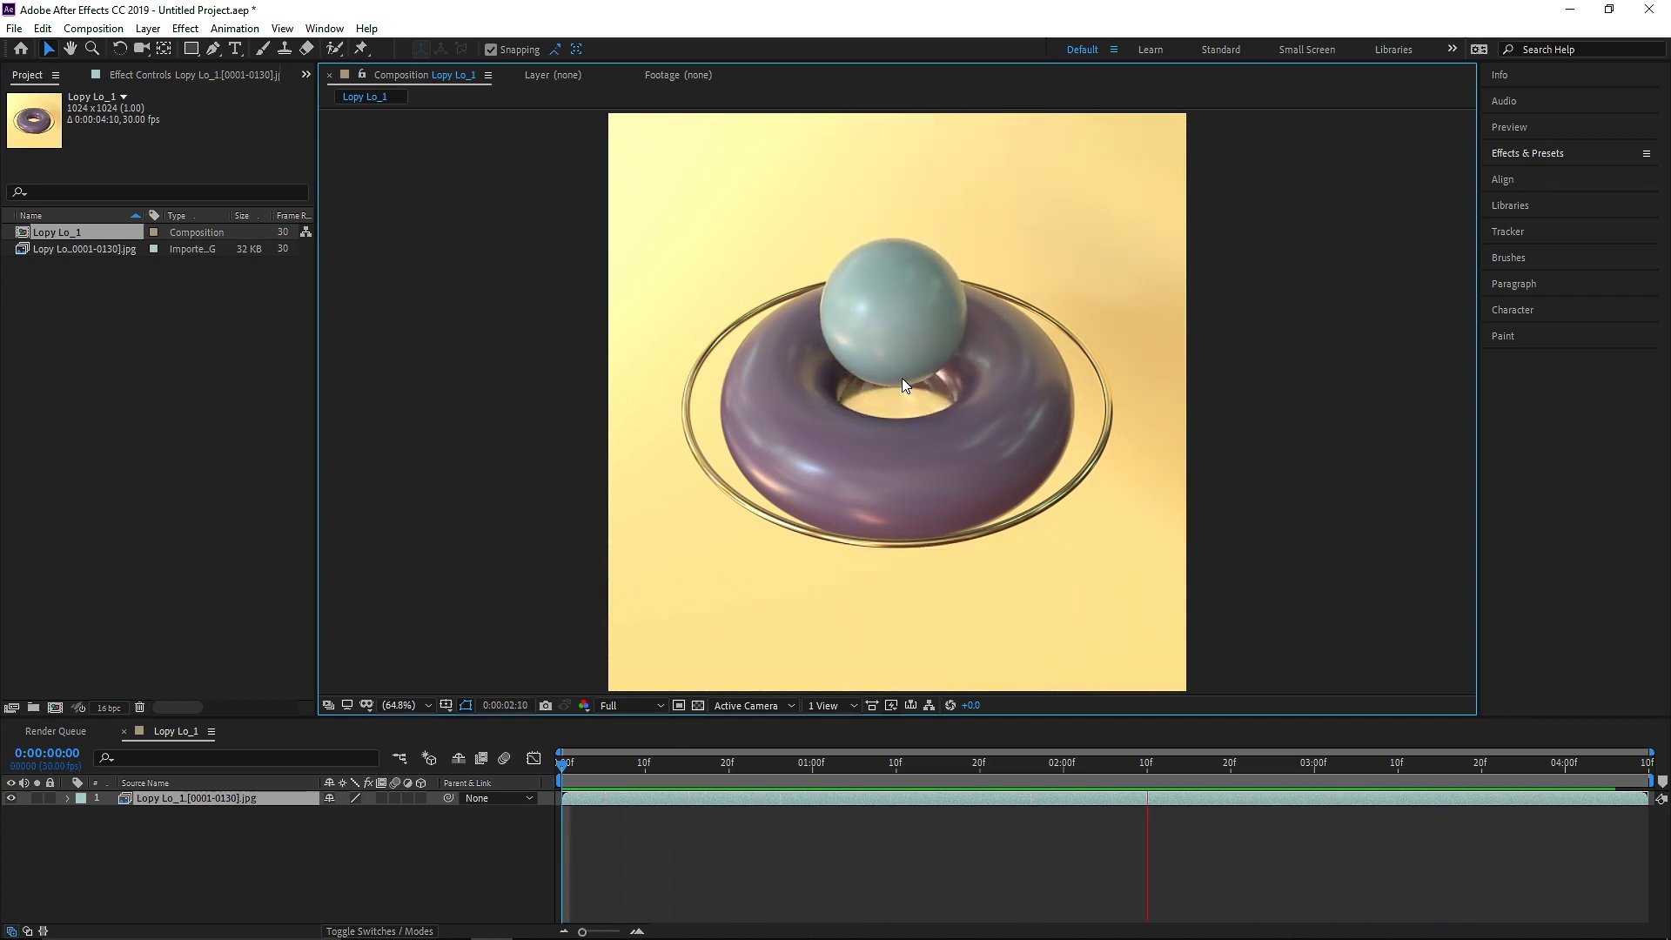
pyautogui.click(899, 448)
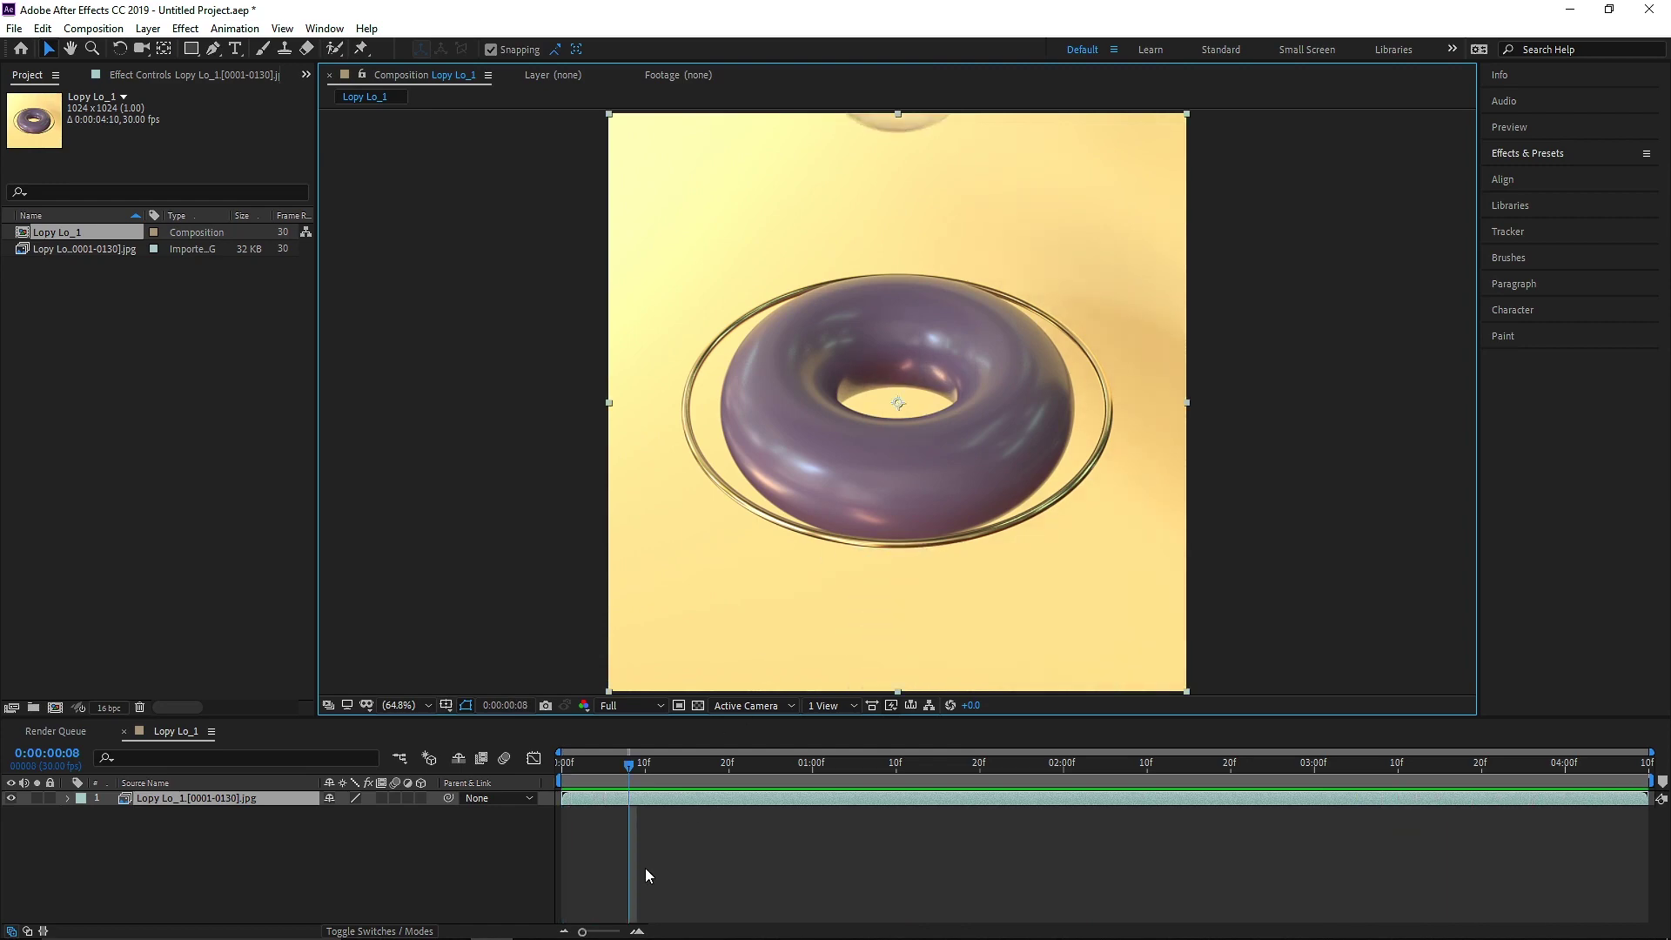
# - Set the Lopy Lo_1 composition's duration to 0:00:40:00
pyautogui.hotkey('ctrl', 'k')
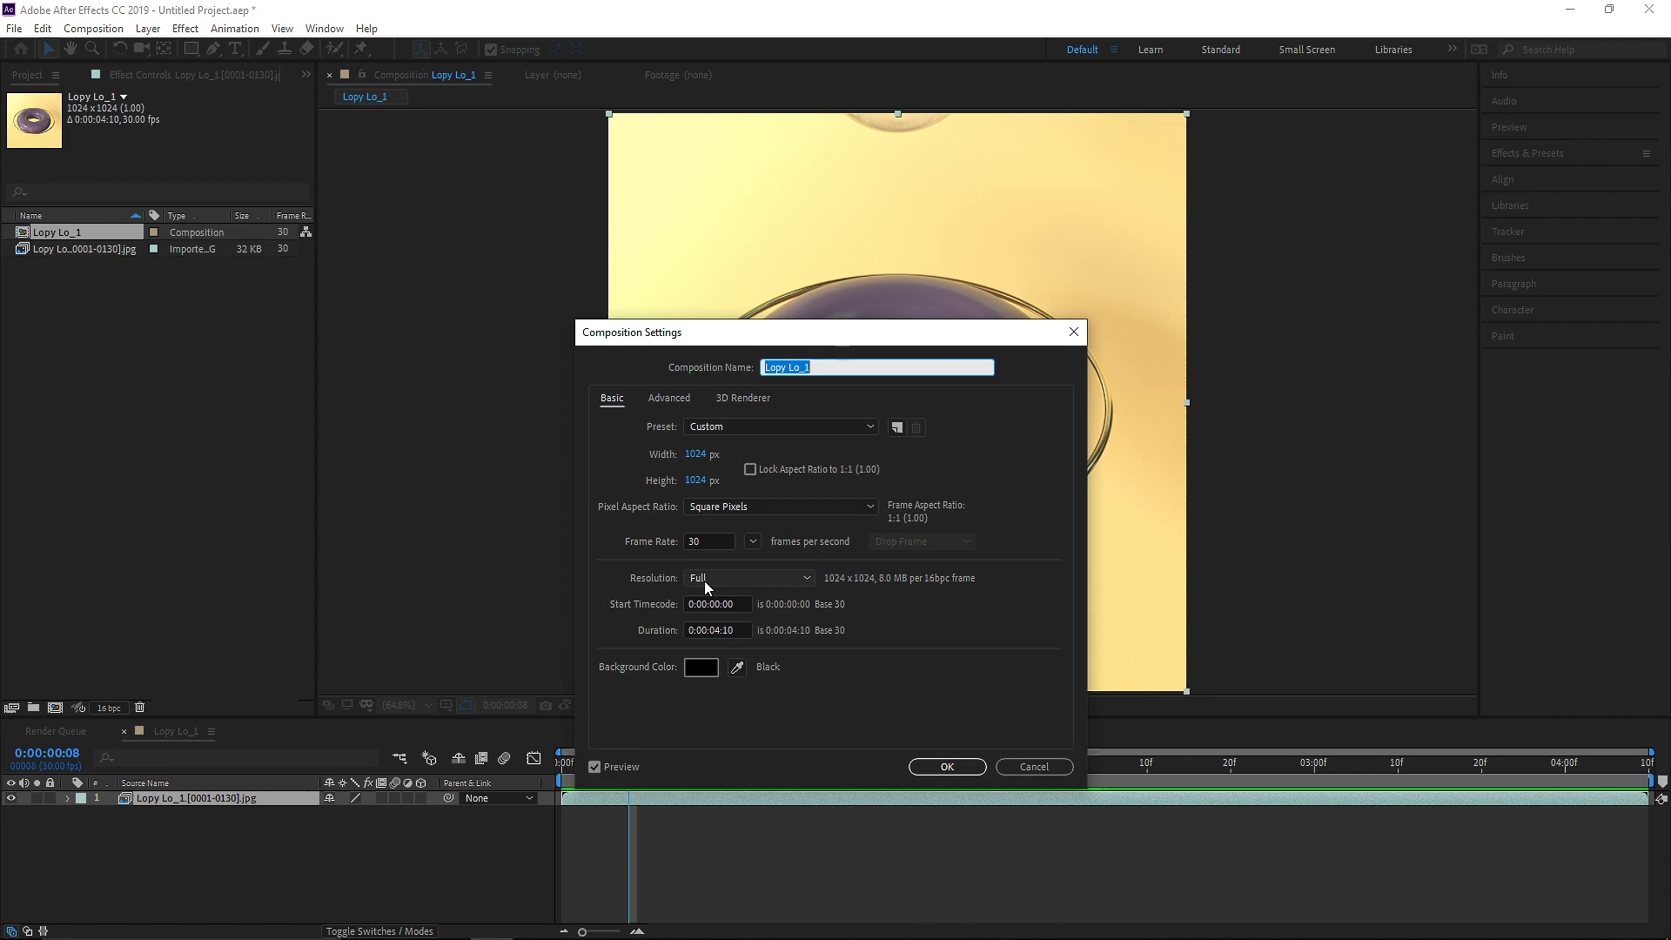
pyautogui.click(731, 631)
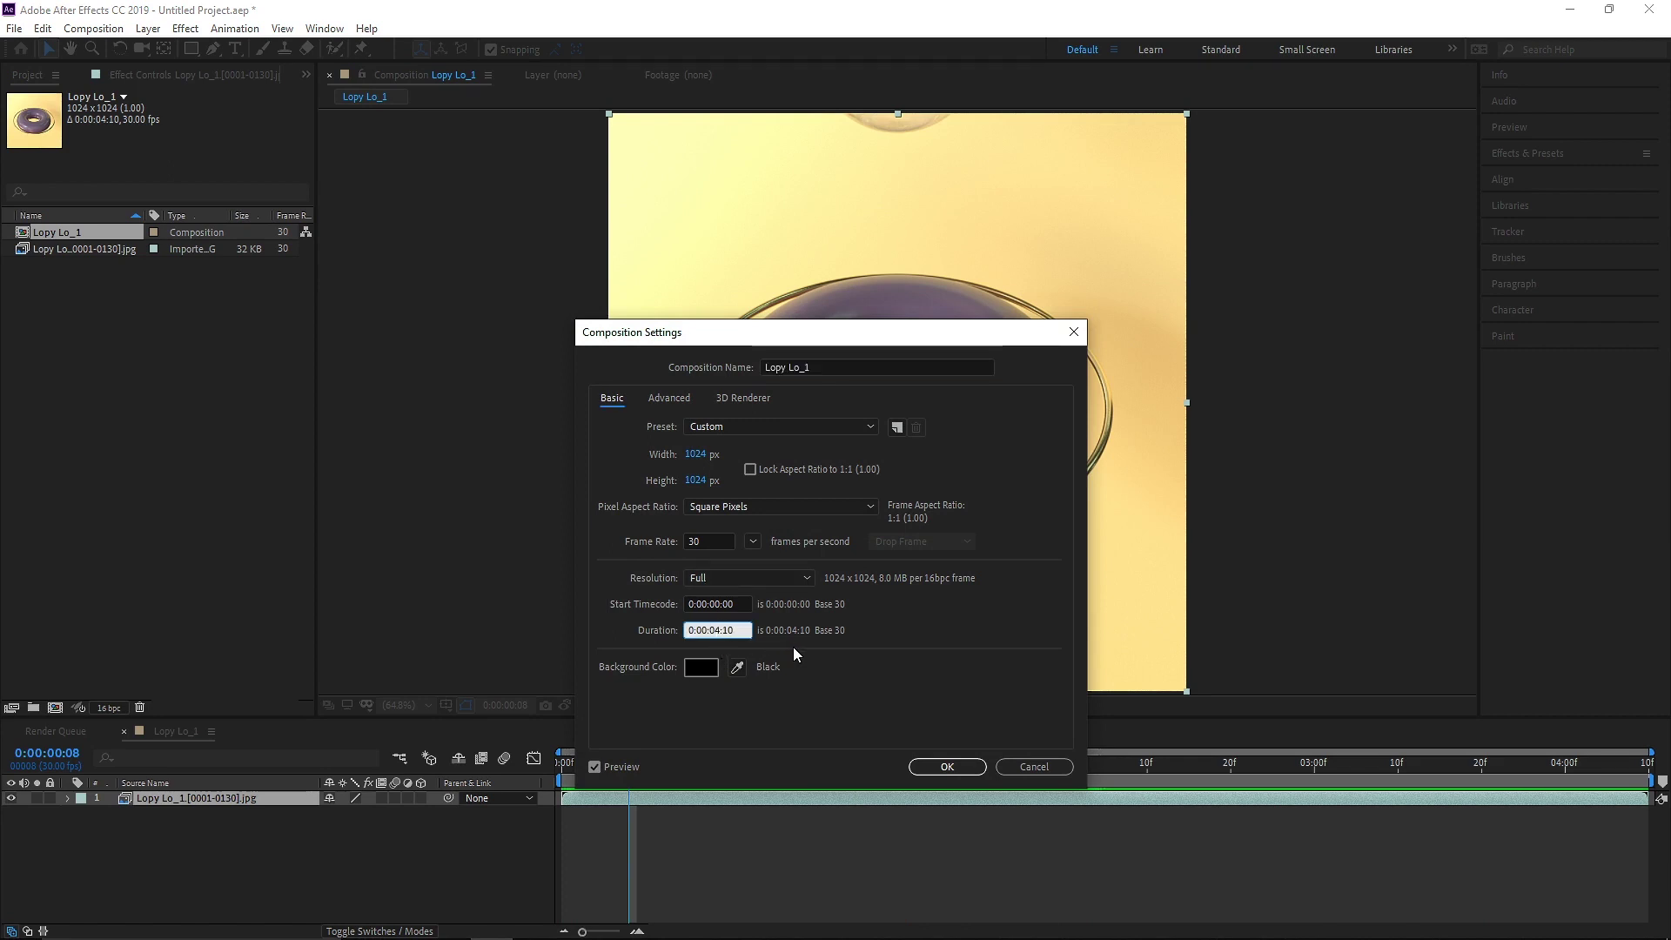
pyautogui.press('BackSpace')
pyautogui.write('4')
pyautogui.press('BackSpace')
pyautogui.write('0')
pyautogui.press('BackSpace')
pyautogui.write('0')
pyautogui.click(947, 767)
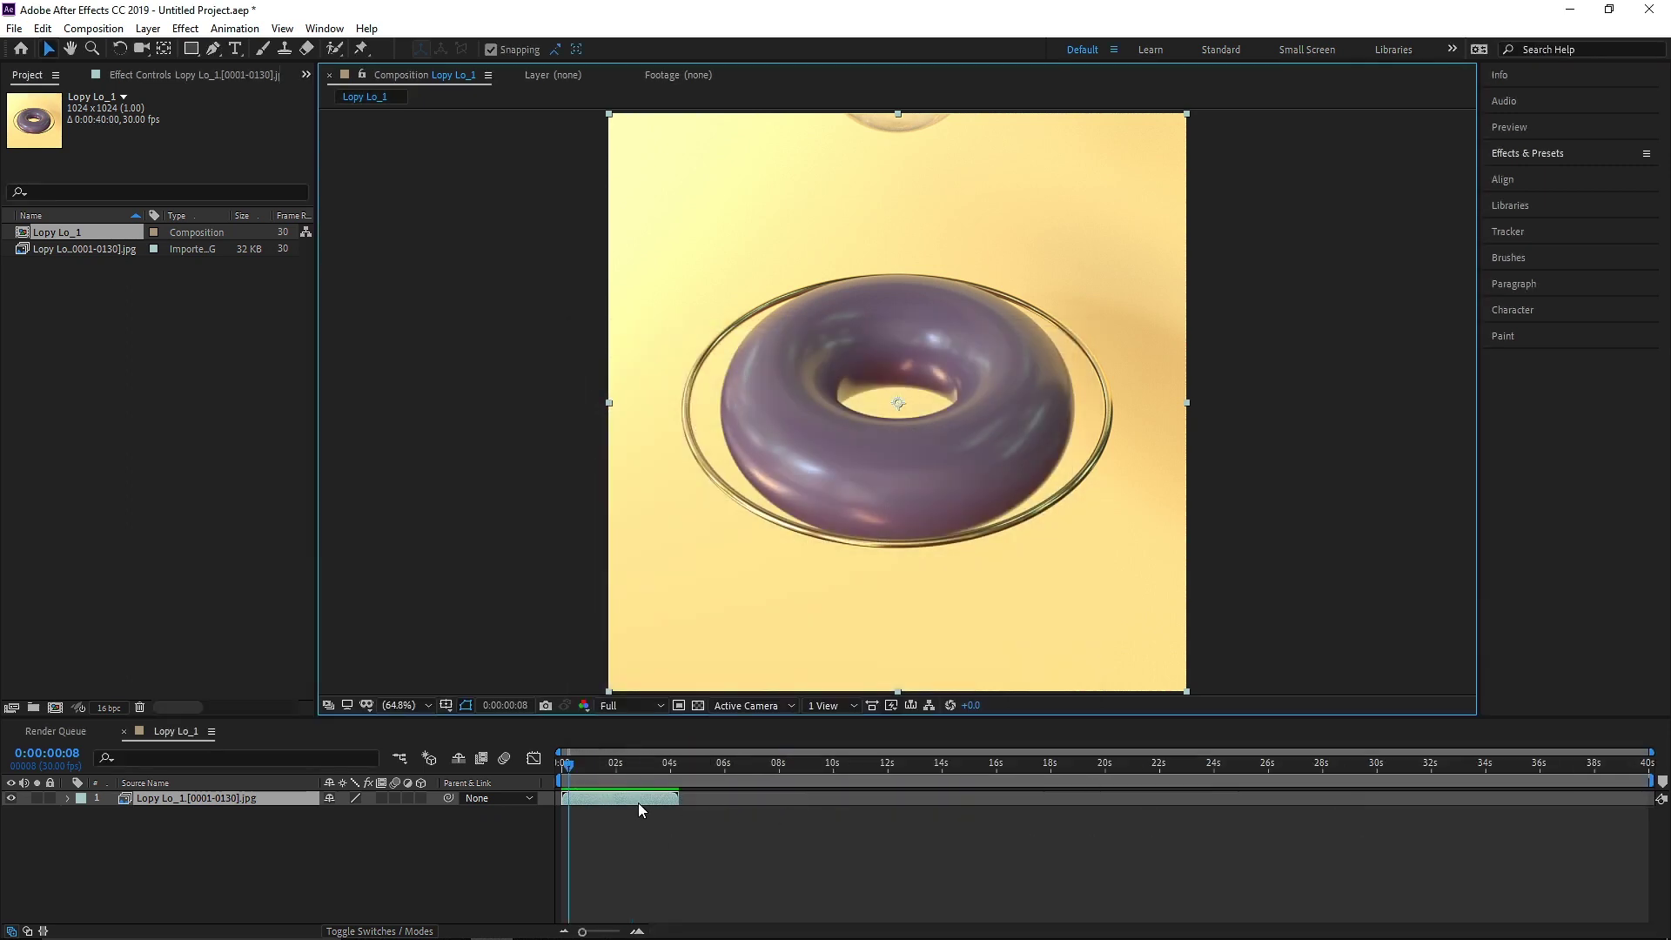
# - Duplicate the image sequence layer seven times to get eight stacked layers
pyautogui.hotkey('ctrl', 'd')
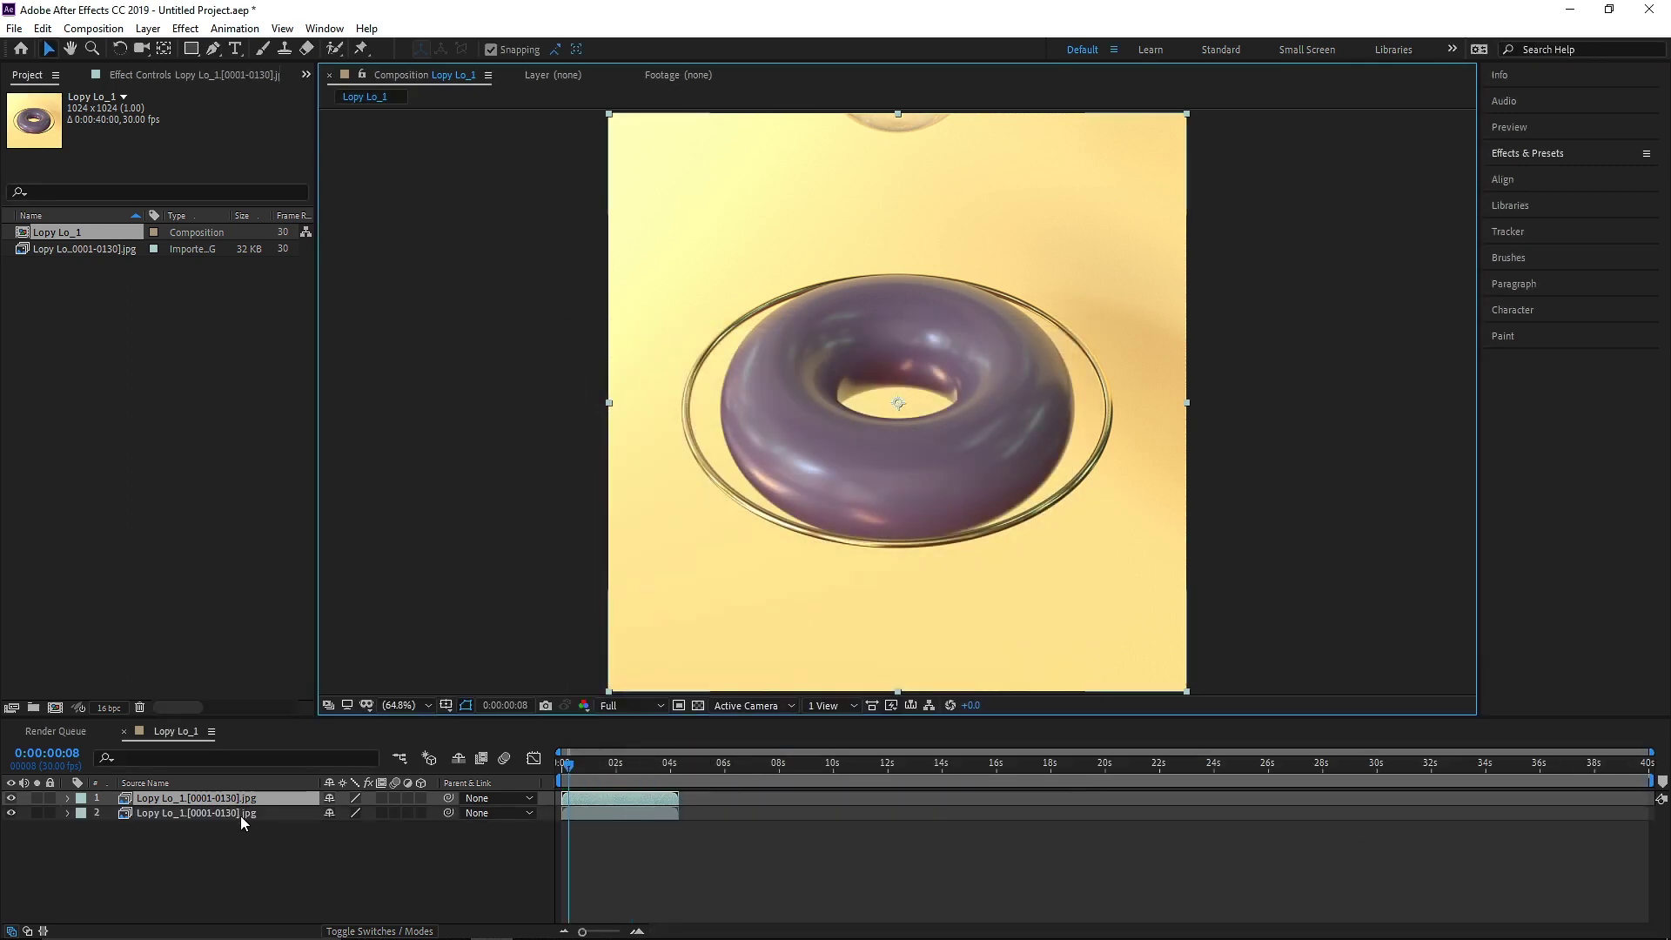
pyautogui.hotkey('ctrl', 'd')
pyautogui.hotkey('ctrl', 'd')
pyautogui.hotkey('ctrl', 'd')
pyautogui.hotkey('ctrl', 'd')
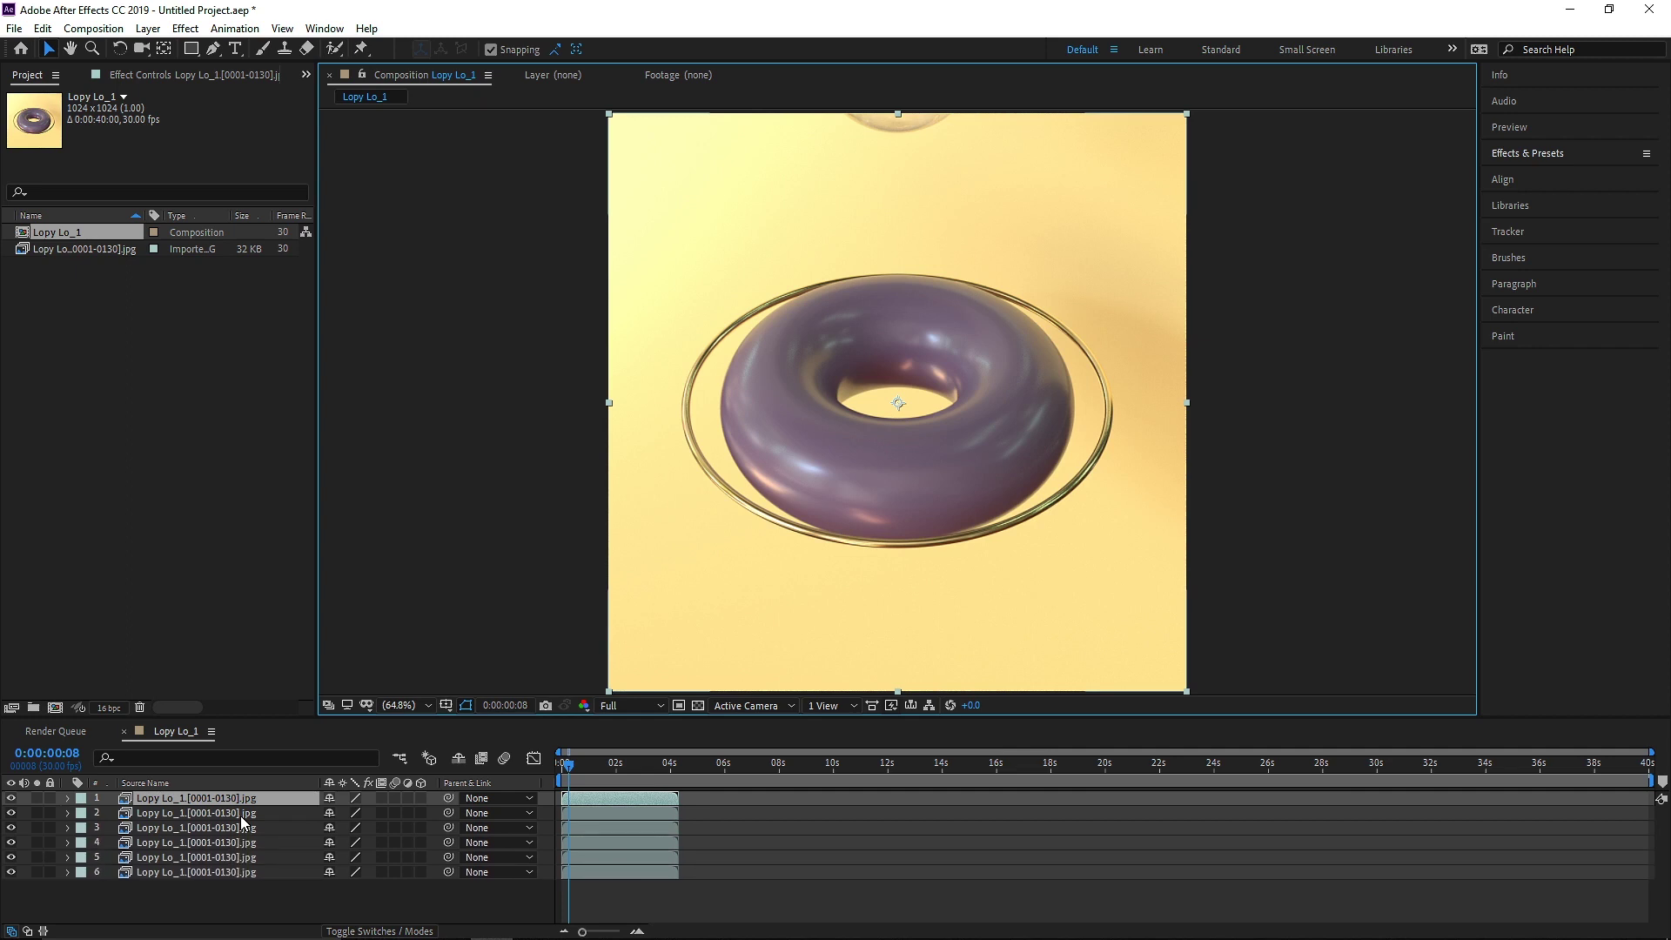
pyautogui.hotkey('ctrl', 'd')
pyautogui.hotkey('ctrl', 'd')
pyautogui.moveTo(637, 798); pyautogui.dragTo(789, 800)
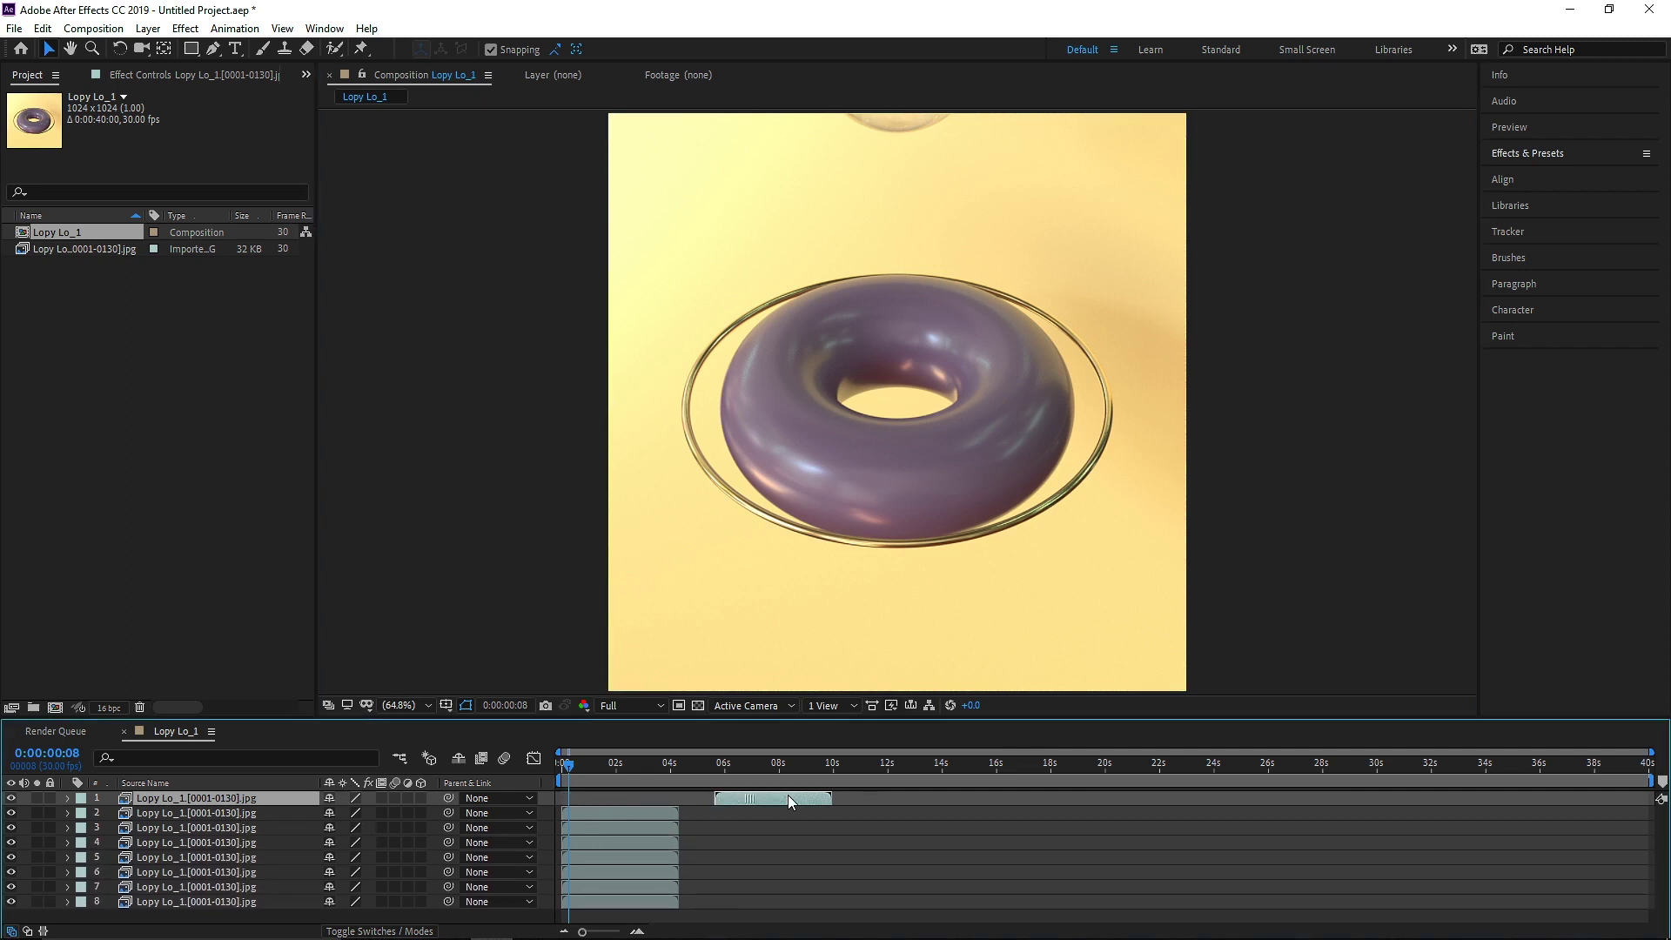
pyautogui.hotkey('ctrl', 'z')
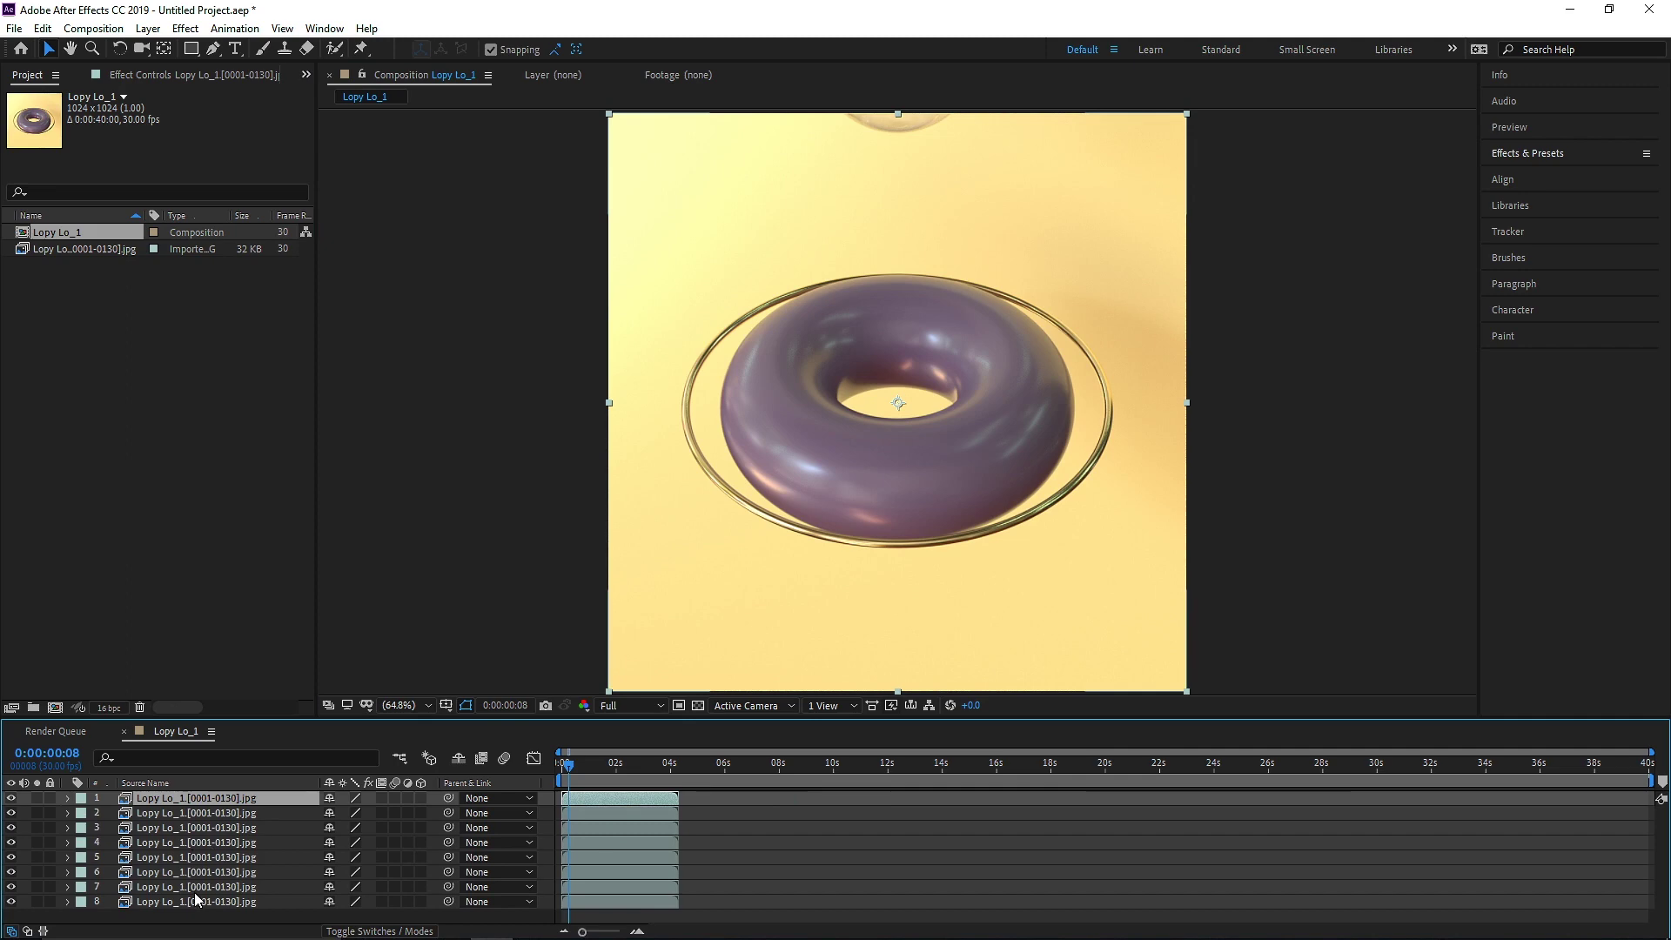
# - Arrange all eight layers end to end with Sequence Layers, without overlap, and preview the looped animation
pyautogui.keyDown('shift'); pyautogui.click(183, 902); pyautogui.keyUp('shift')
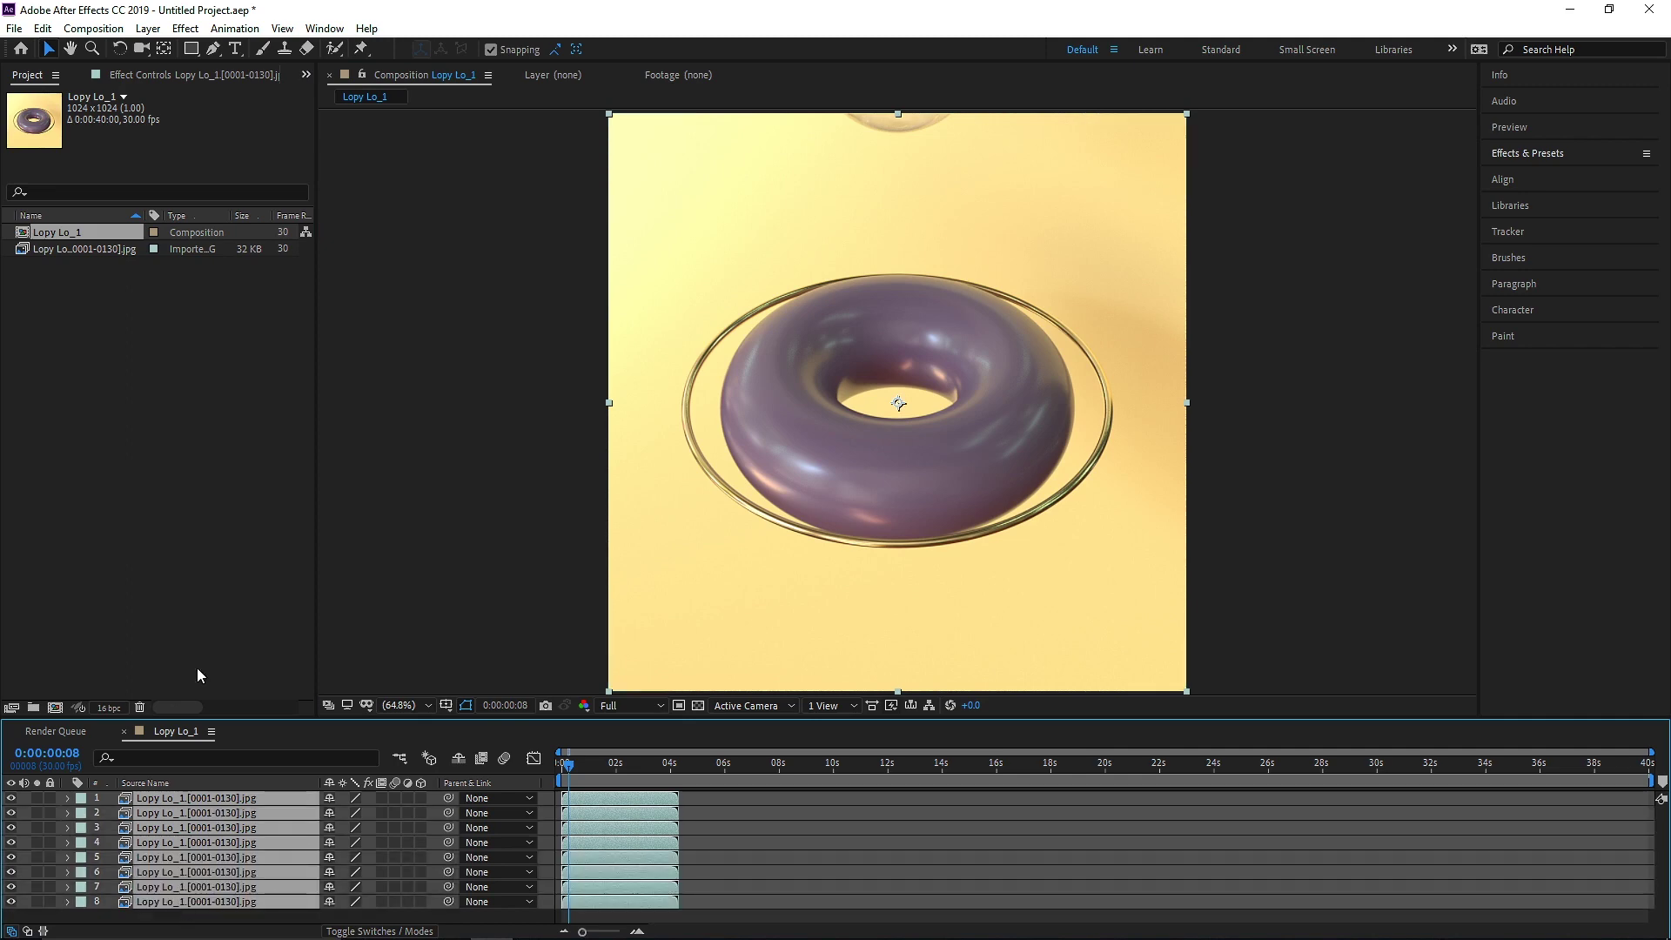
pyautogui.click(235, 28)
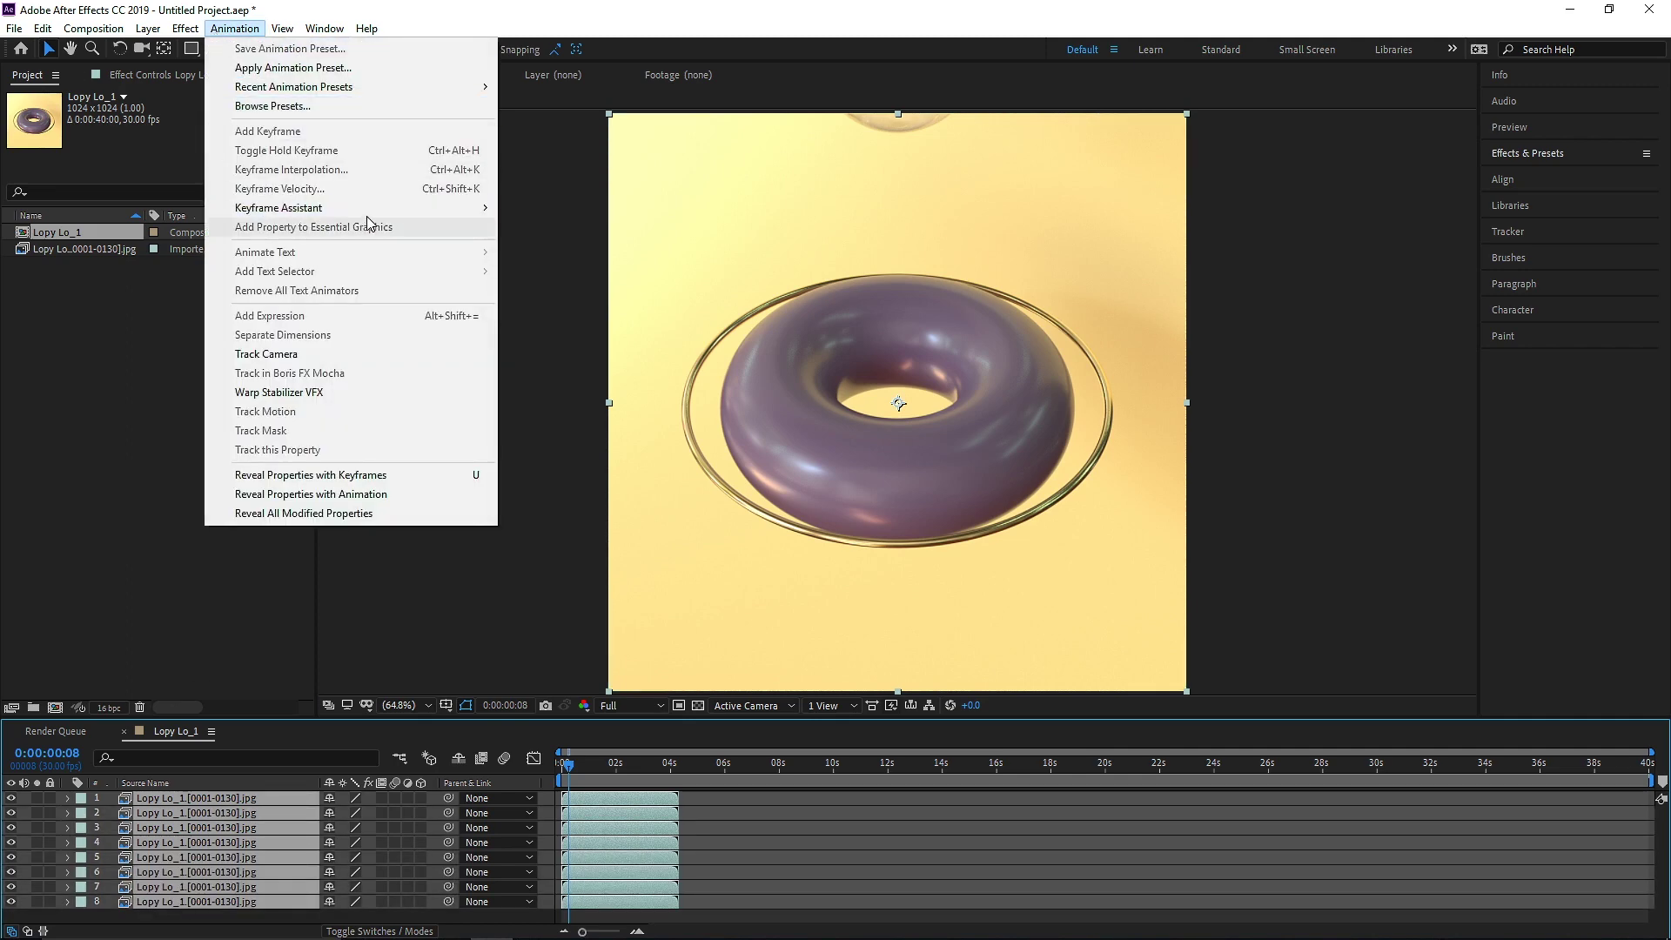
pyautogui.moveTo(372, 213)
pyautogui.click(565, 360)
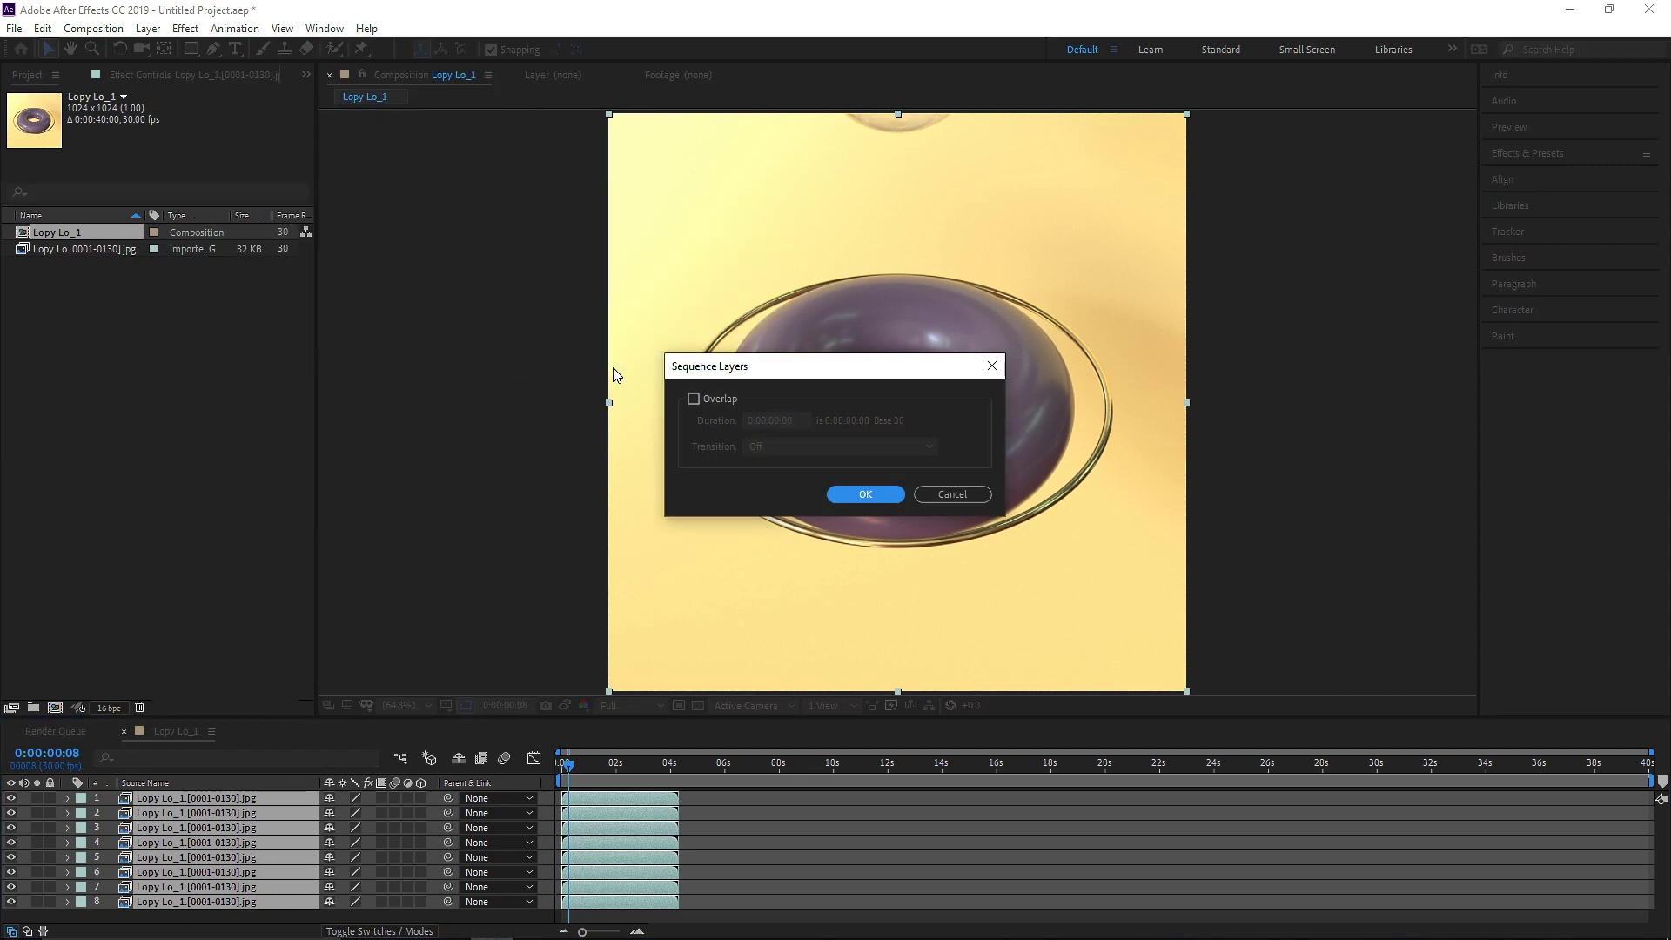
pyautogui.click(865, 494)
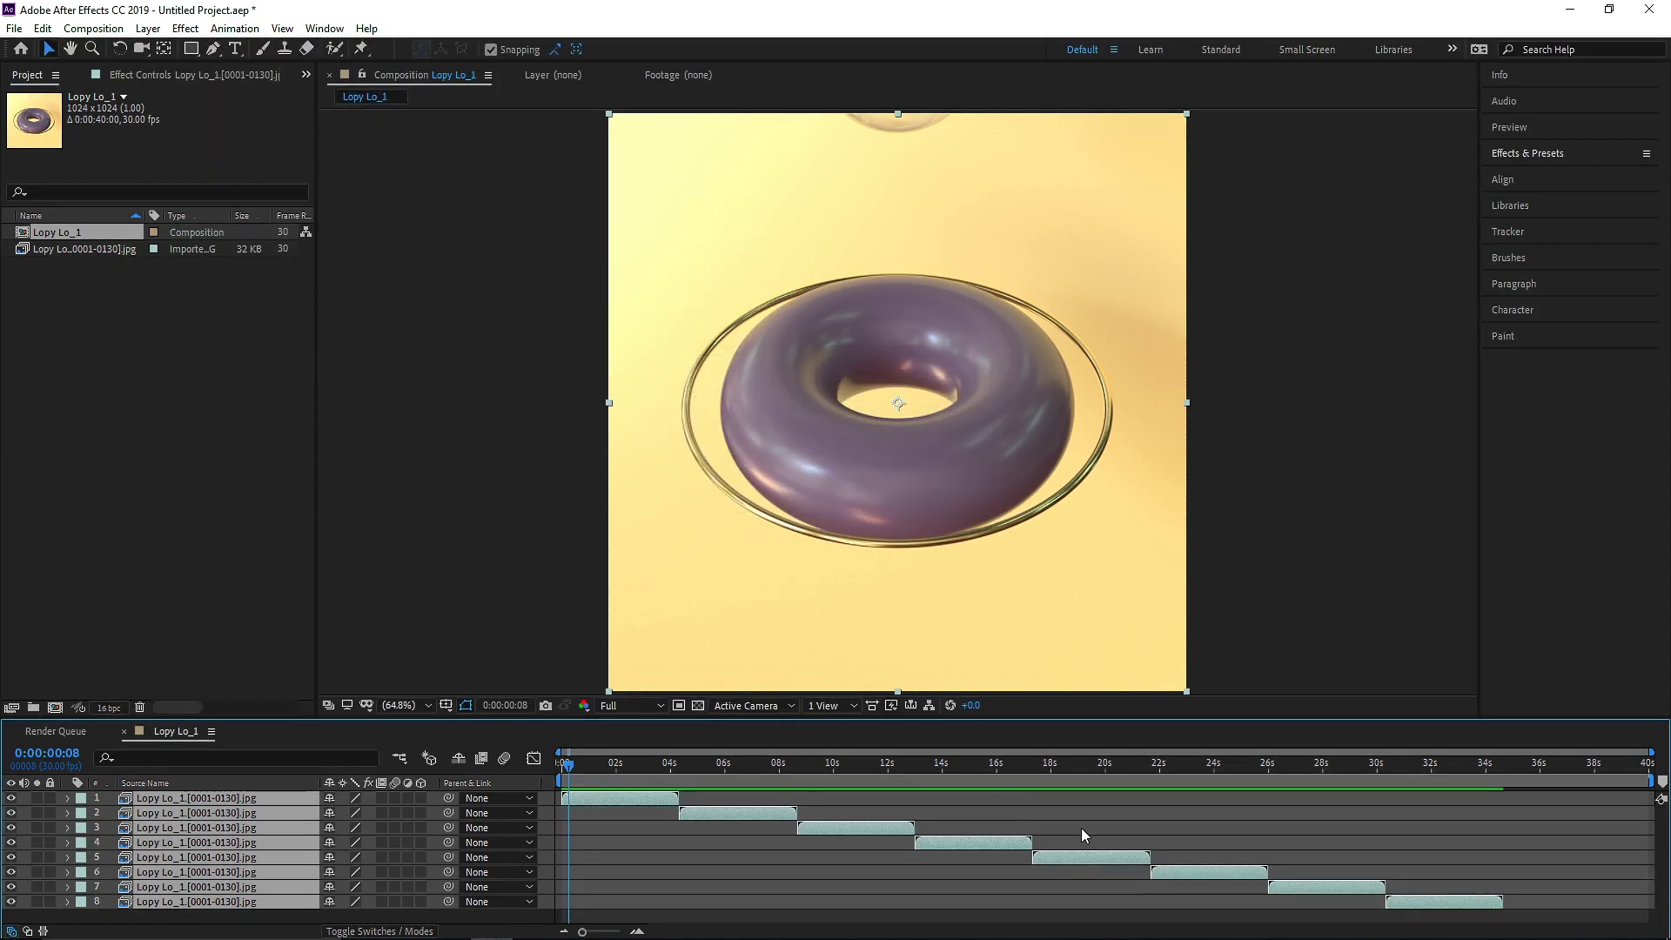
pyautogui.press('space')
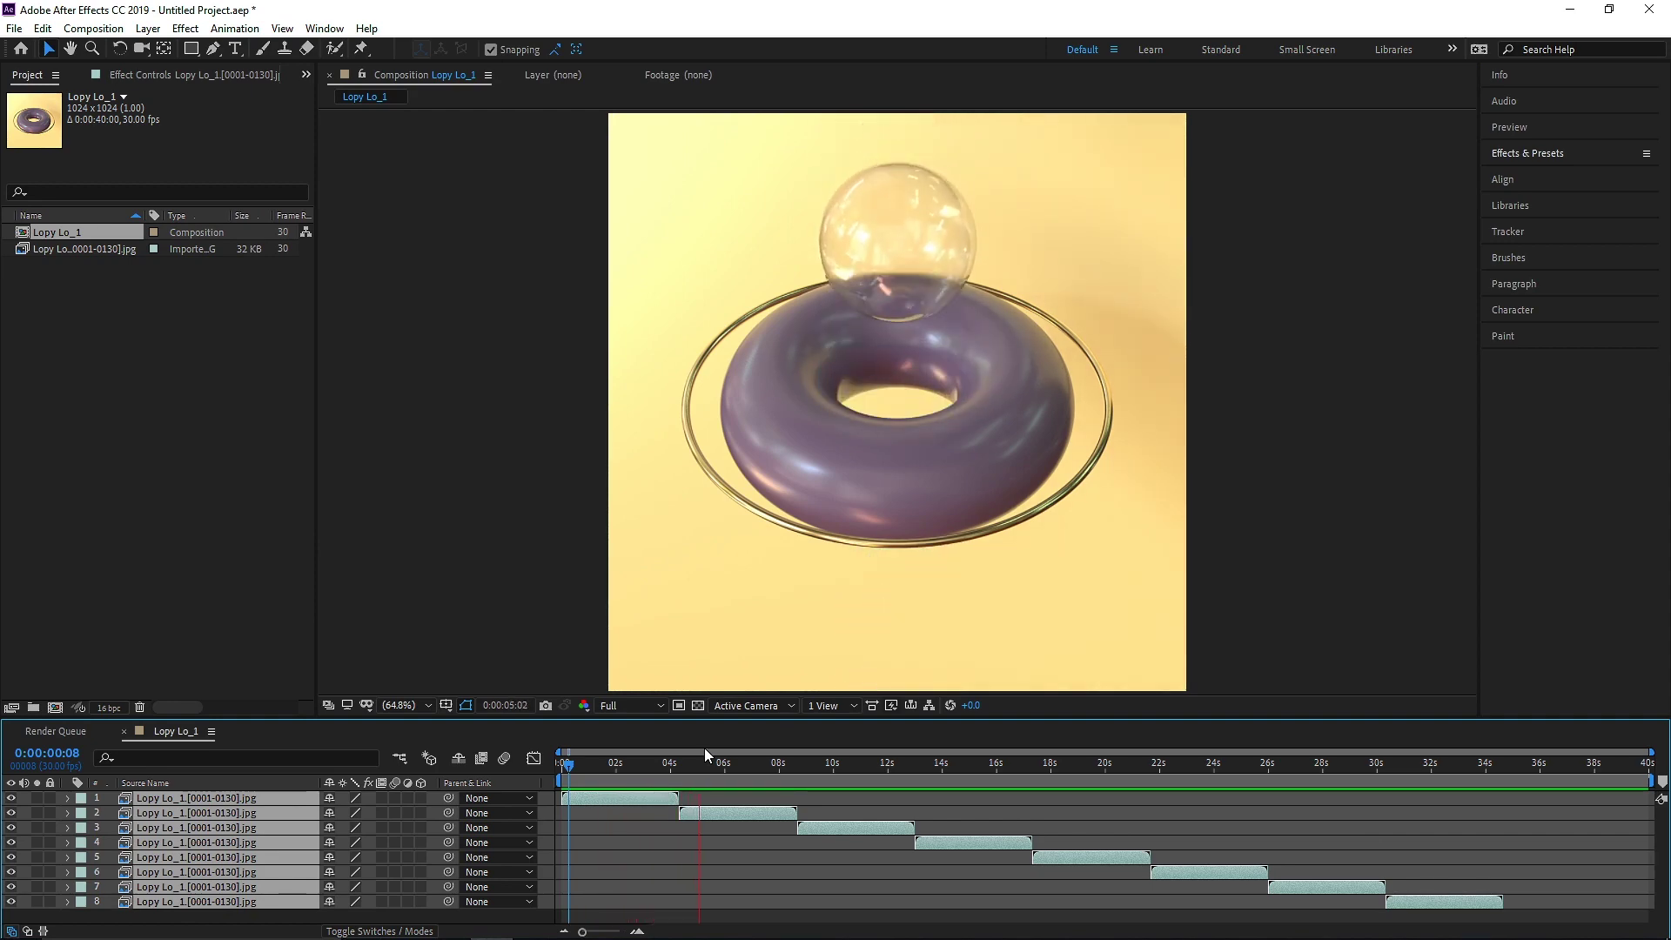
pyautogui.click(1549, 827)
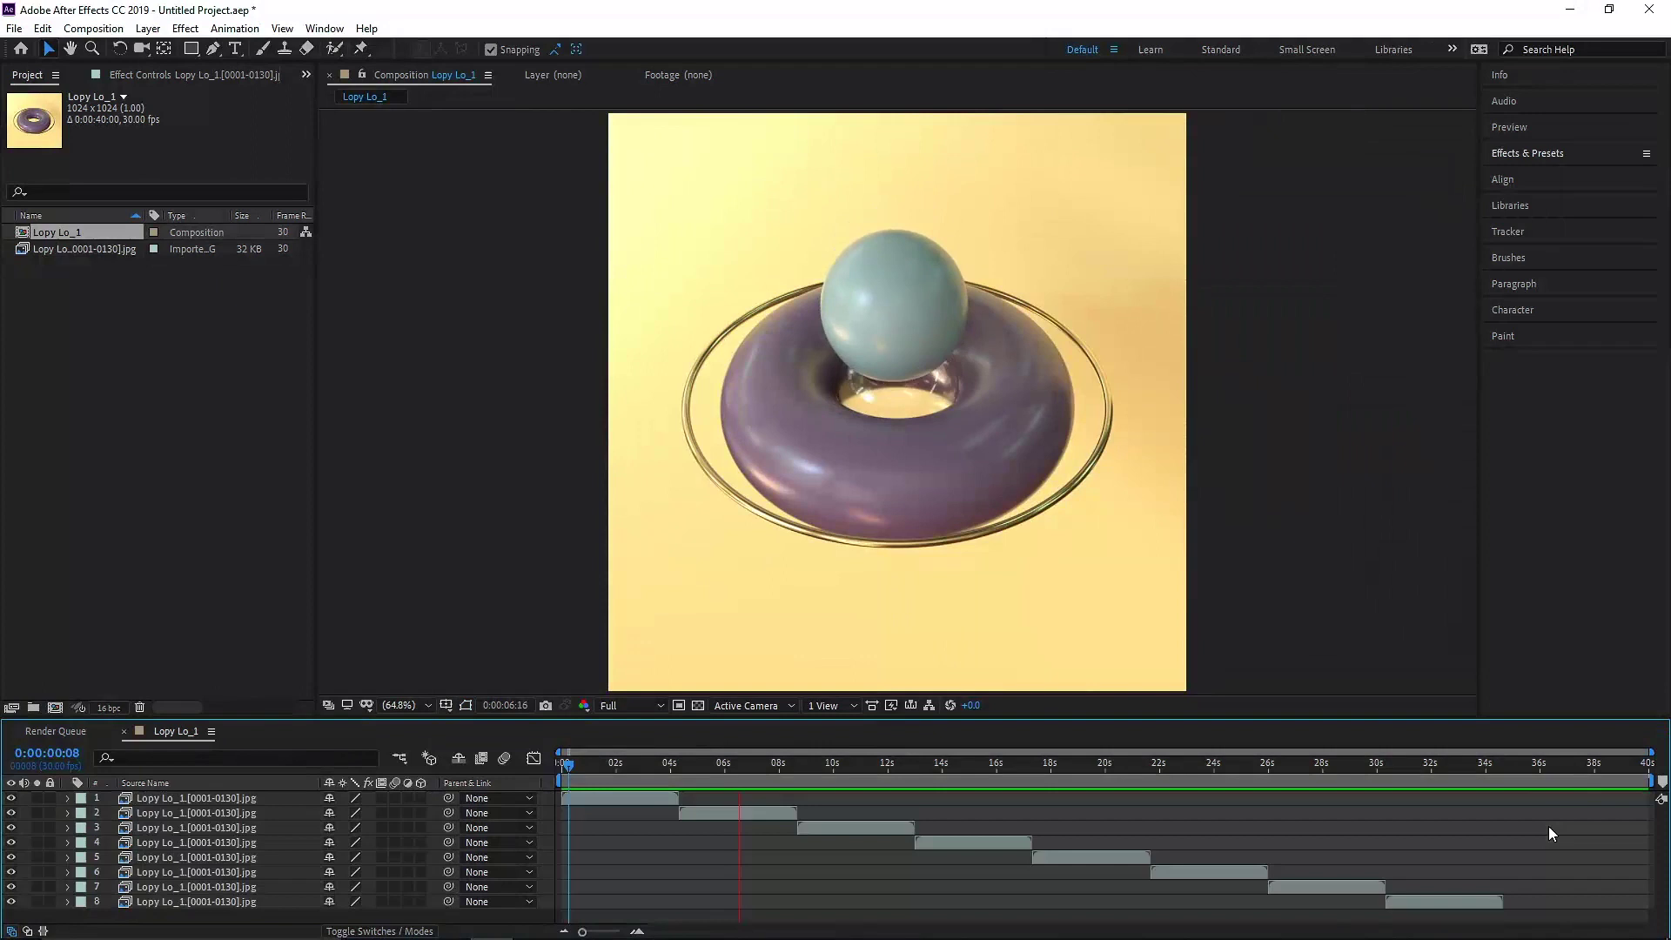
# - End the Lopy Lo_1 work area at 0:00:34:19, where the last layer finishes, and trim the composition to it
pyautogui.click(1498, 759)
pyautogui.press('n')
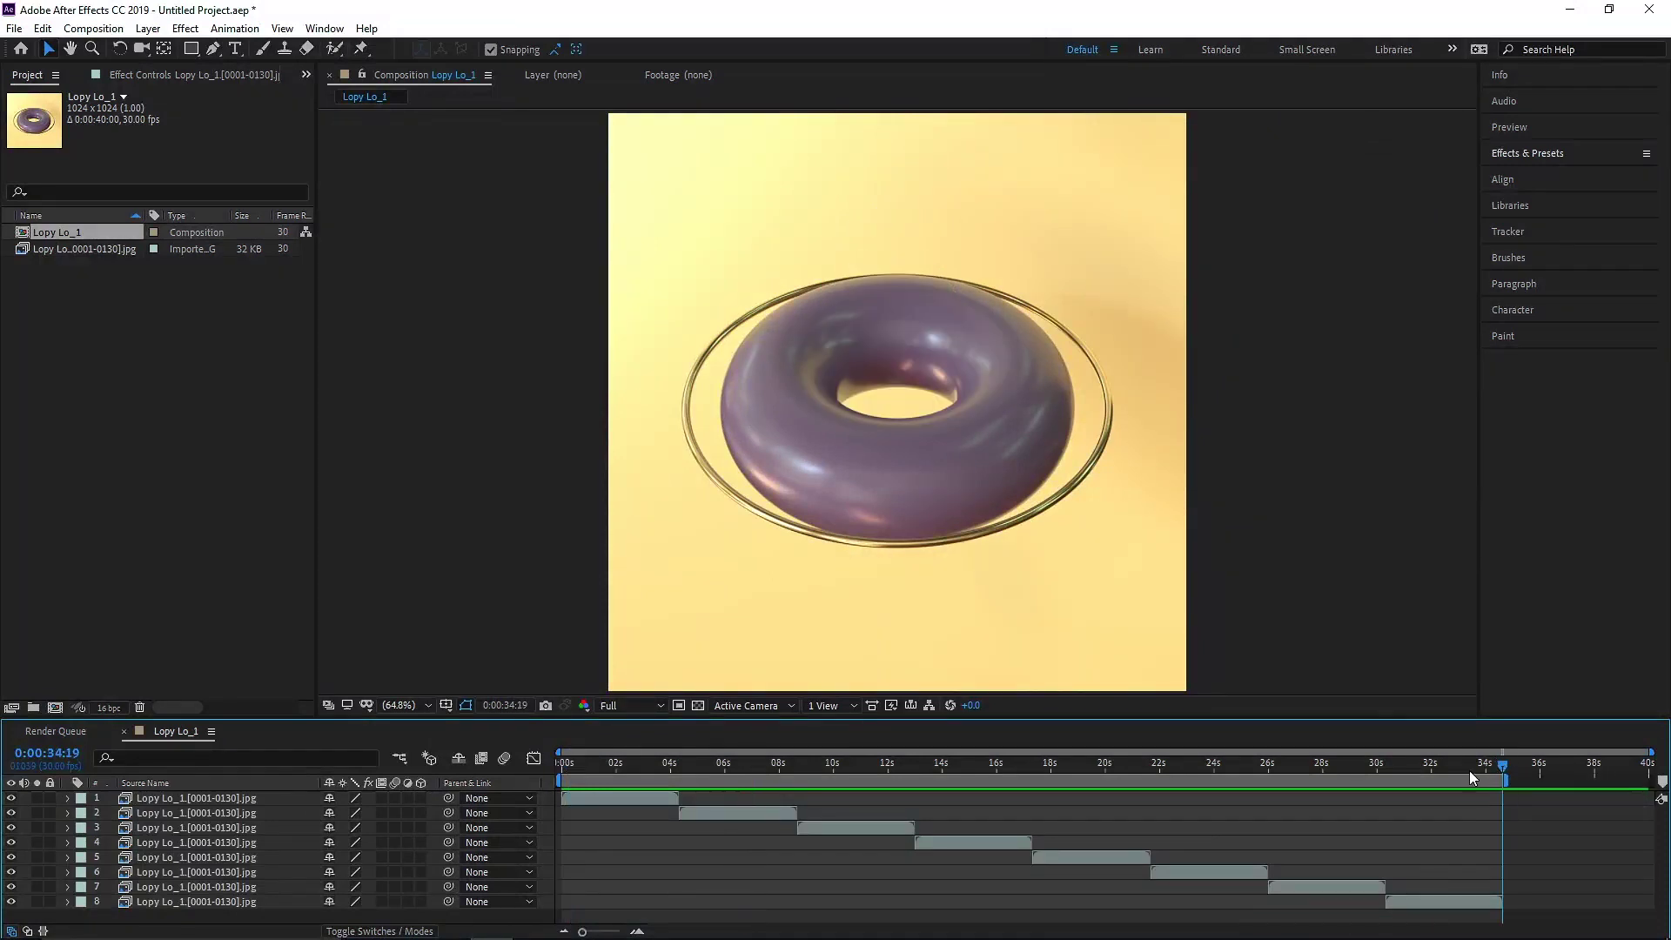
pyautogui.rightClick(1425, 781)
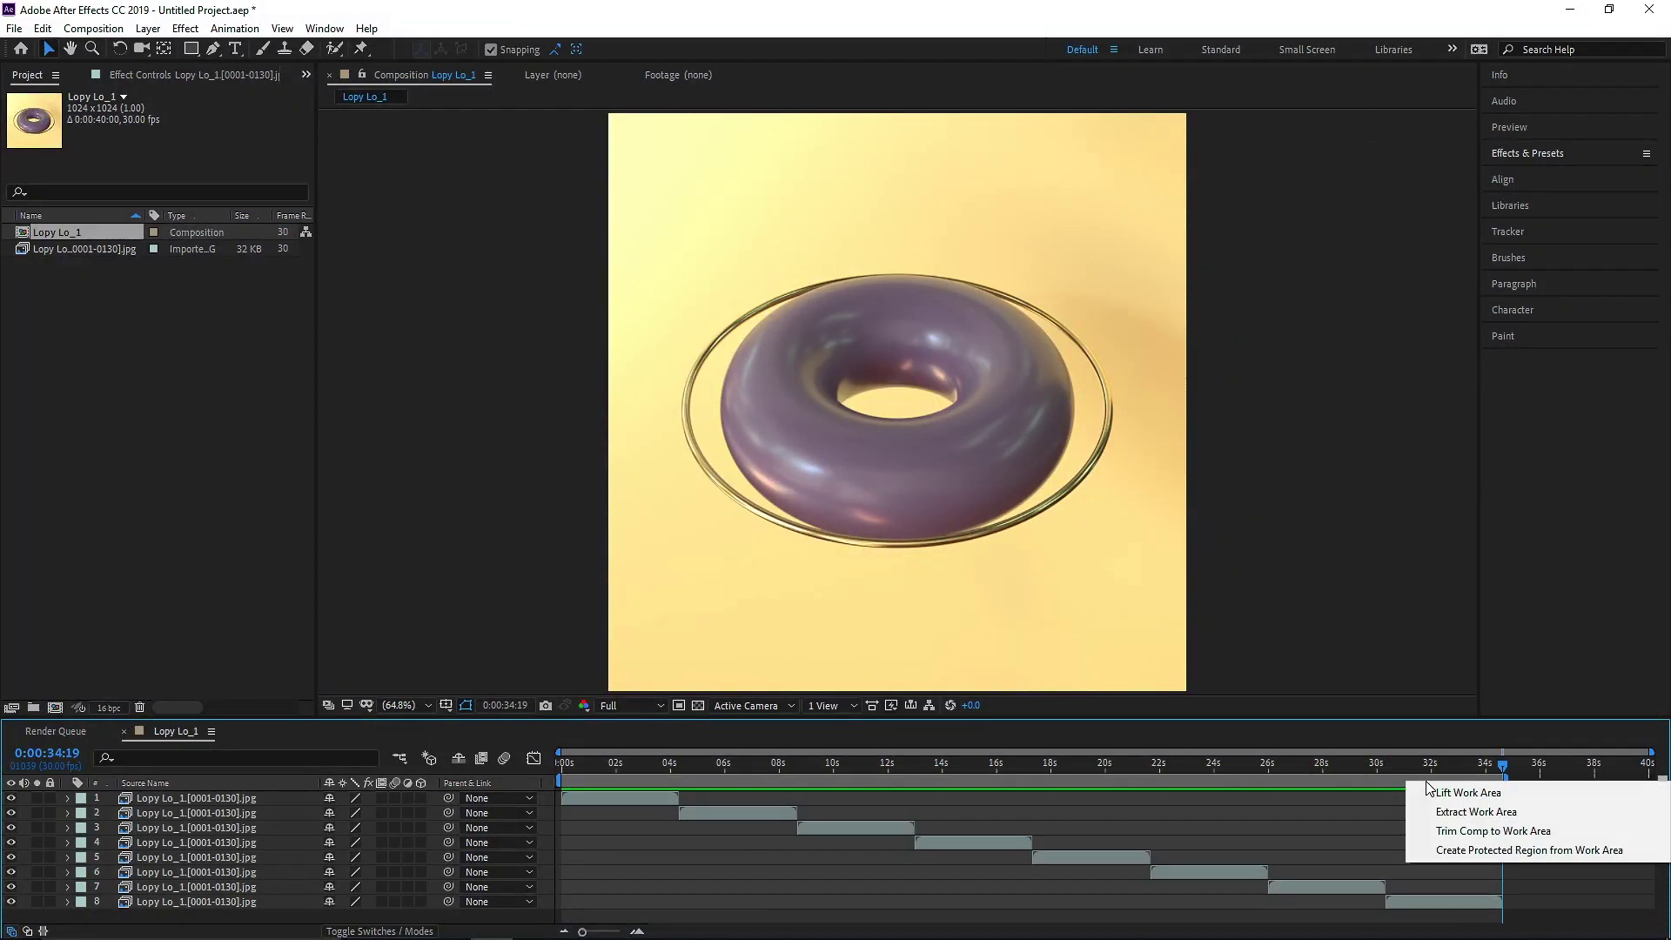
pyautogui.click(1456, 833)
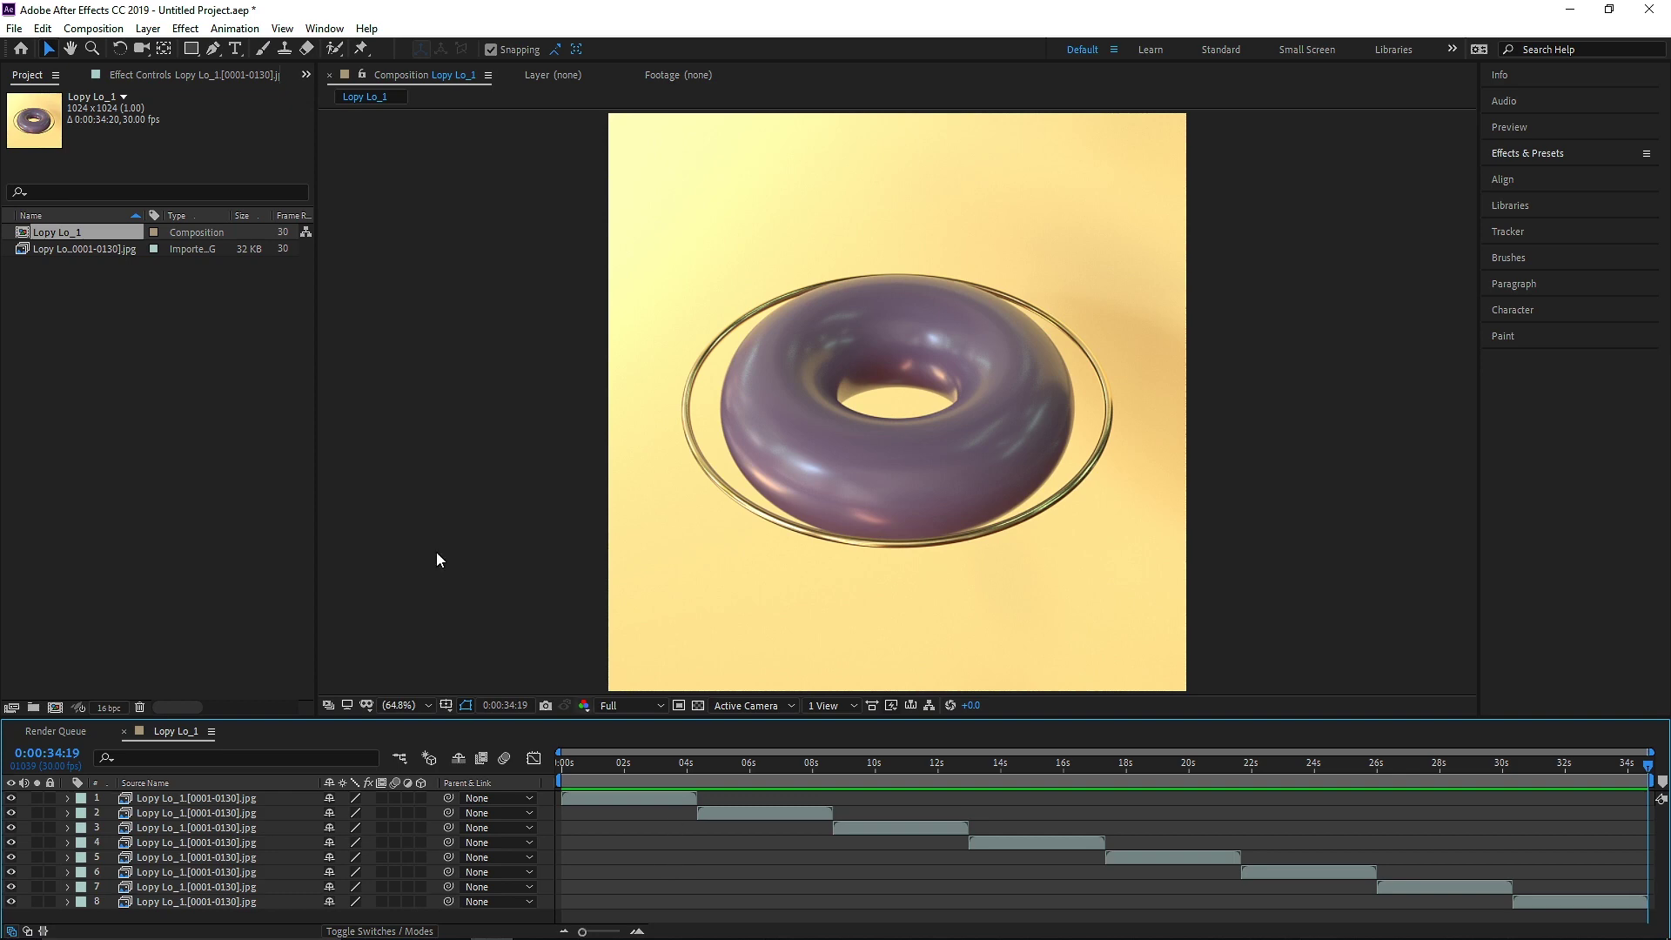
# - Add the Lopy Lo_1 composition to the Render Queue and set its output module format to QuickTime
pyautogui.click(94, 28)
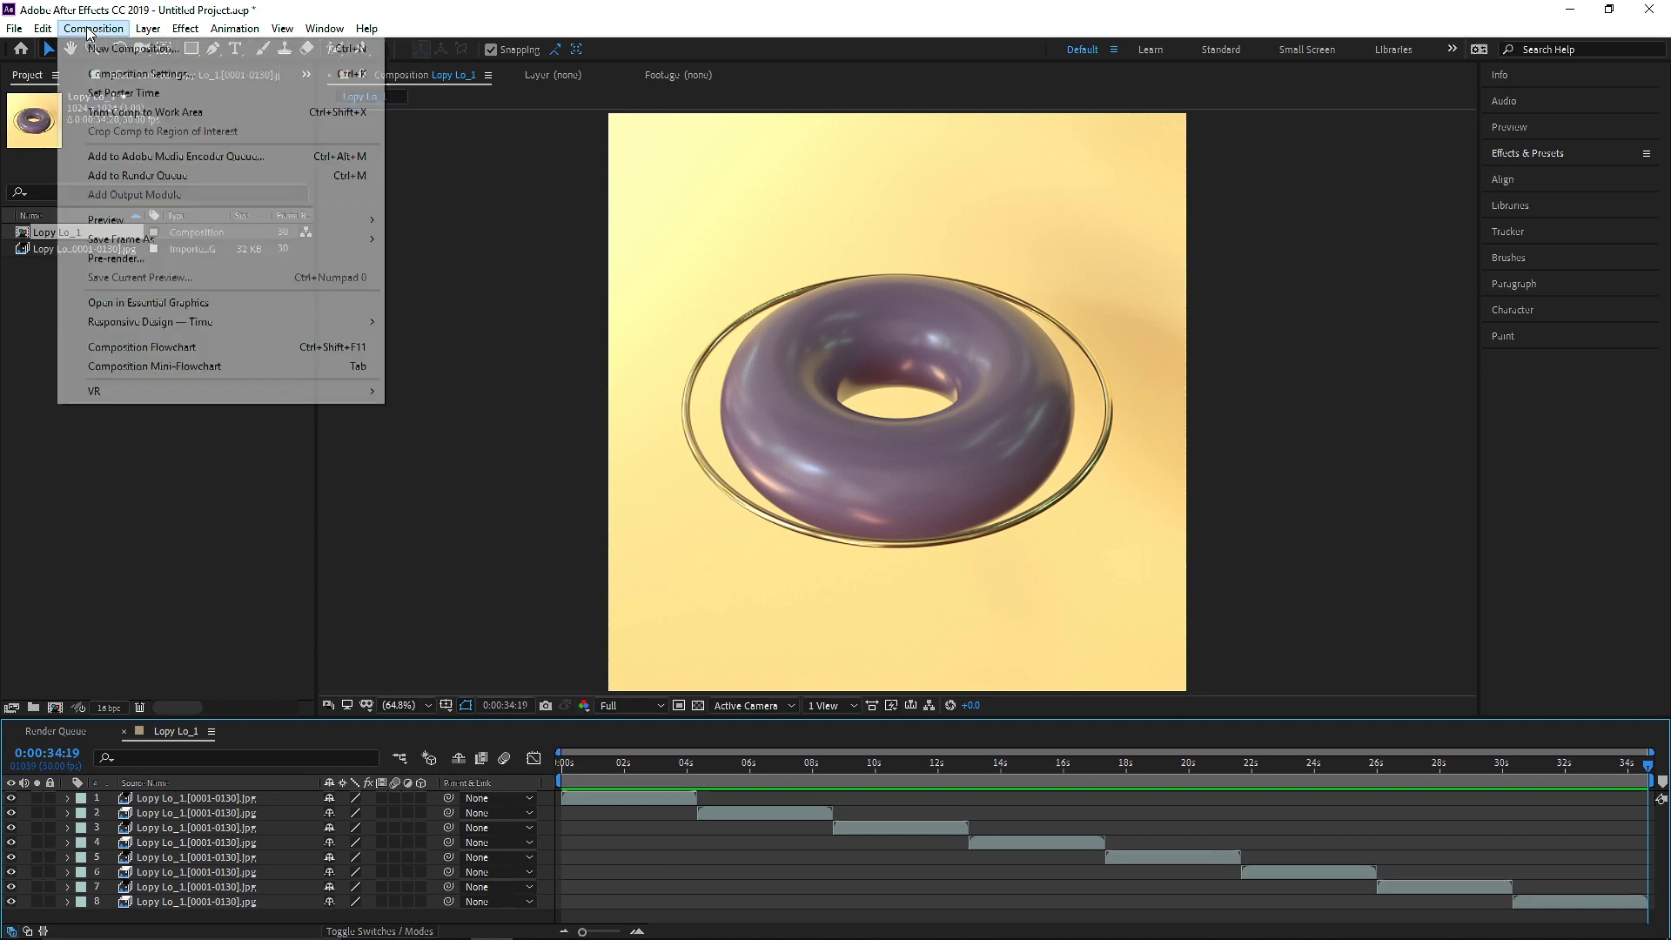
pyautogui.click(169, 175)
pyautogui.click(139, 848)
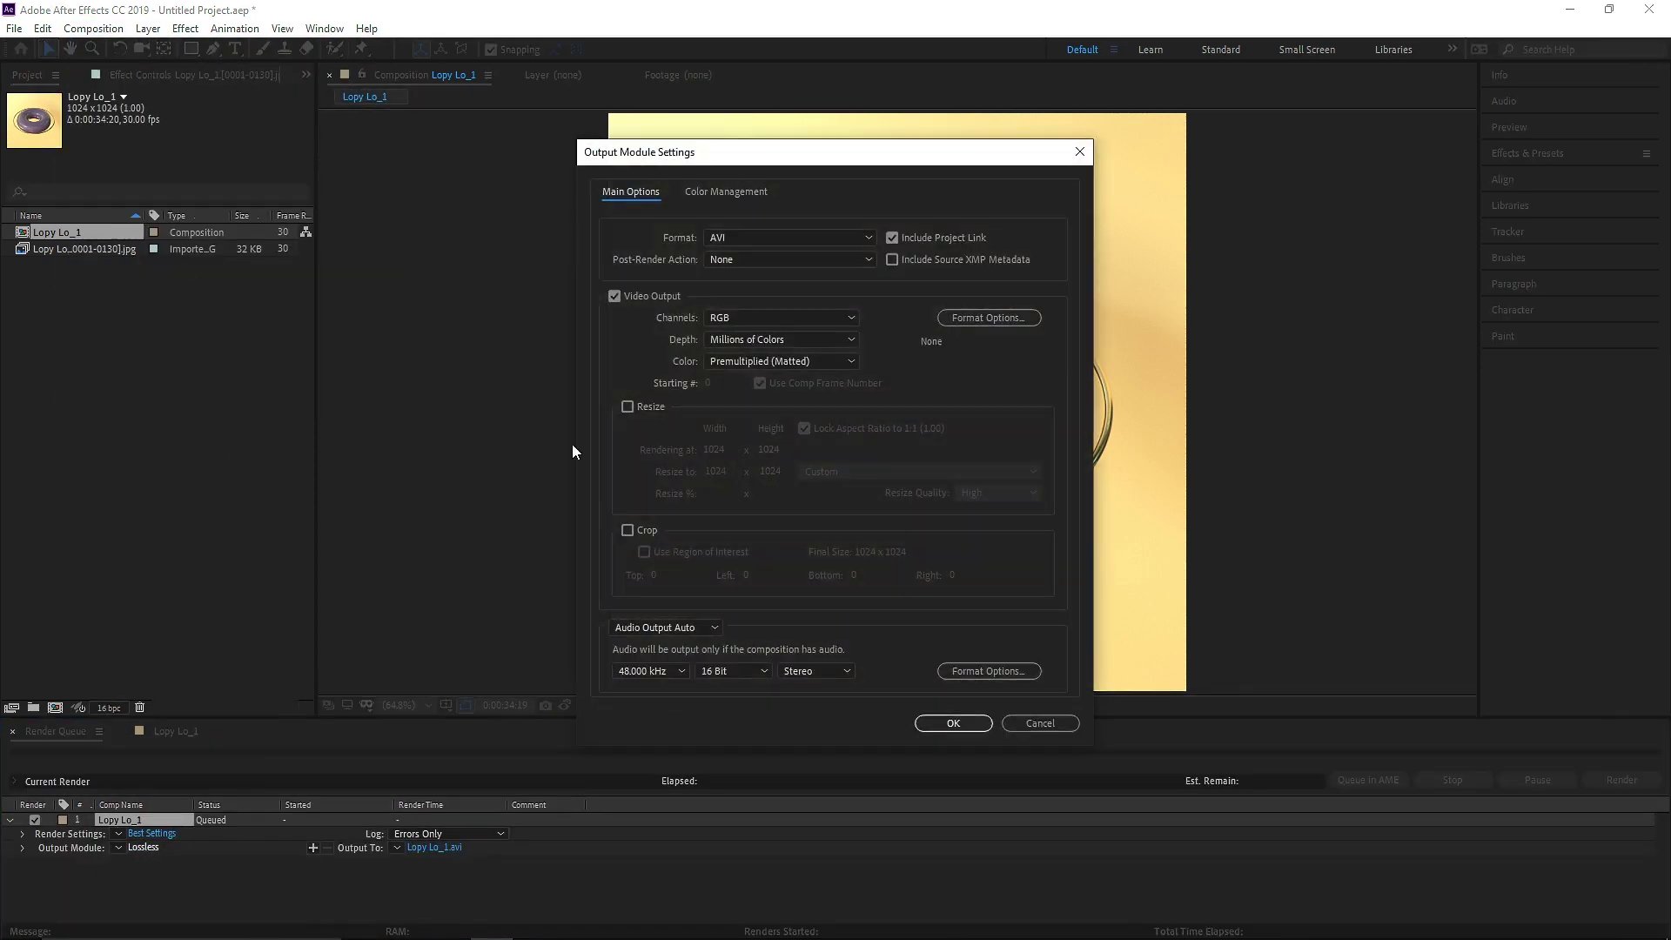
pyautogui.click(747, 235)
pyautogui.click(761, 428)
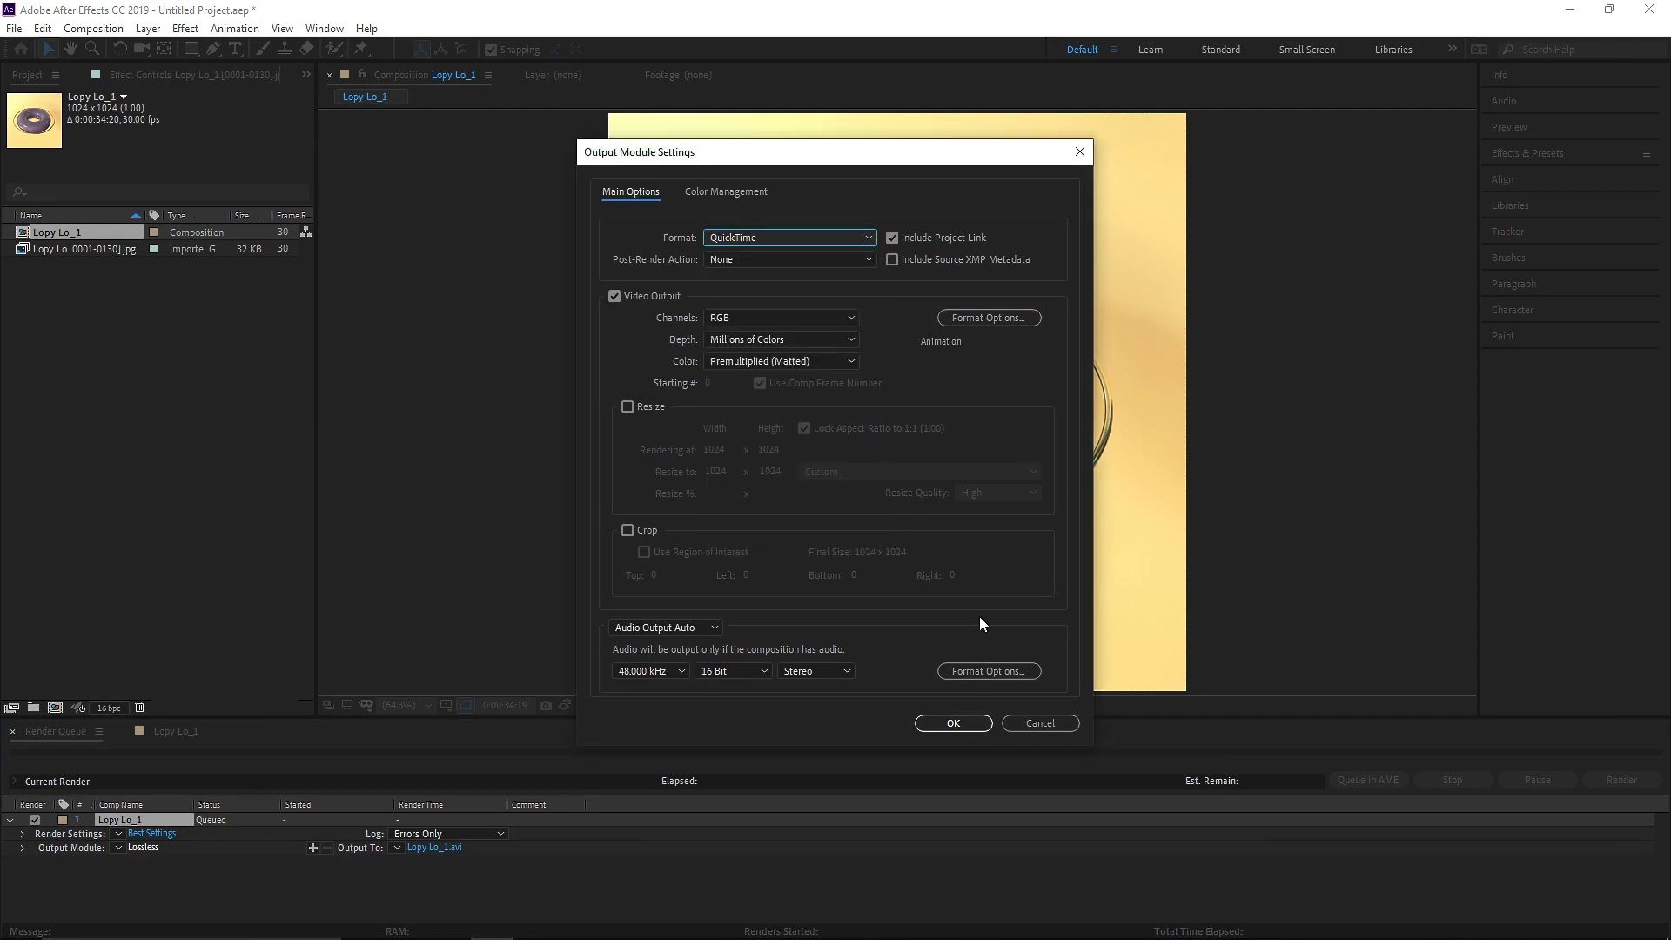
pyautogui.click(965, 723)
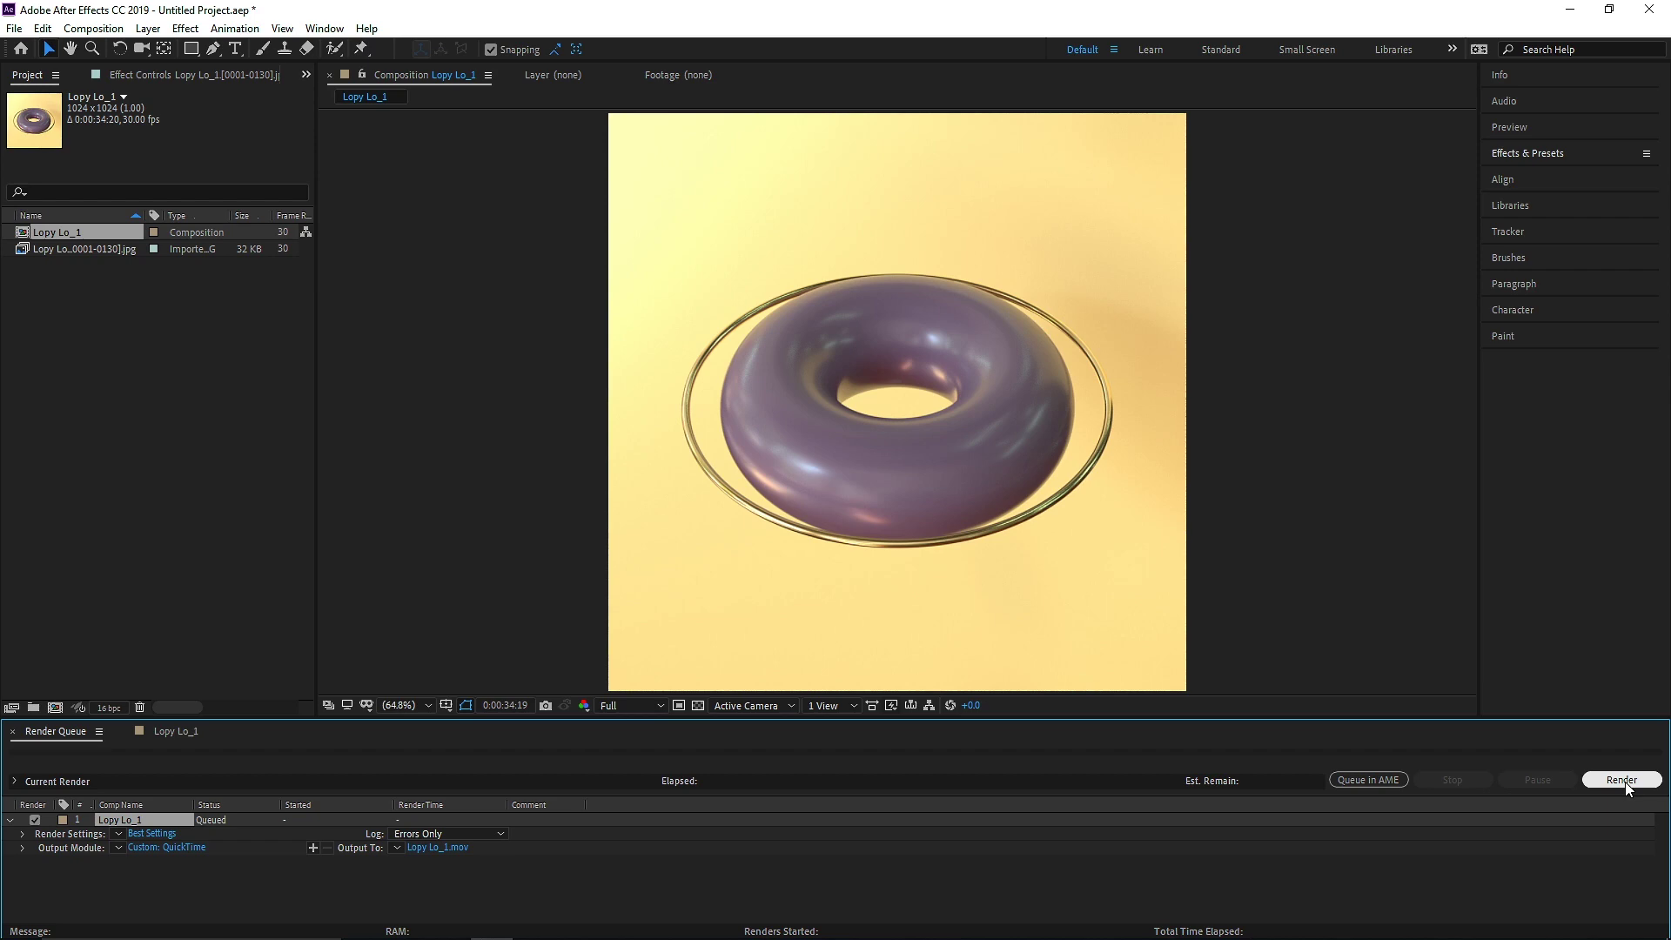
# - Switch to Maya and play the sphere simulation with the Arnold render view open, stopping at frame 91
pyautogui.hotkey('alt', 'Tab')
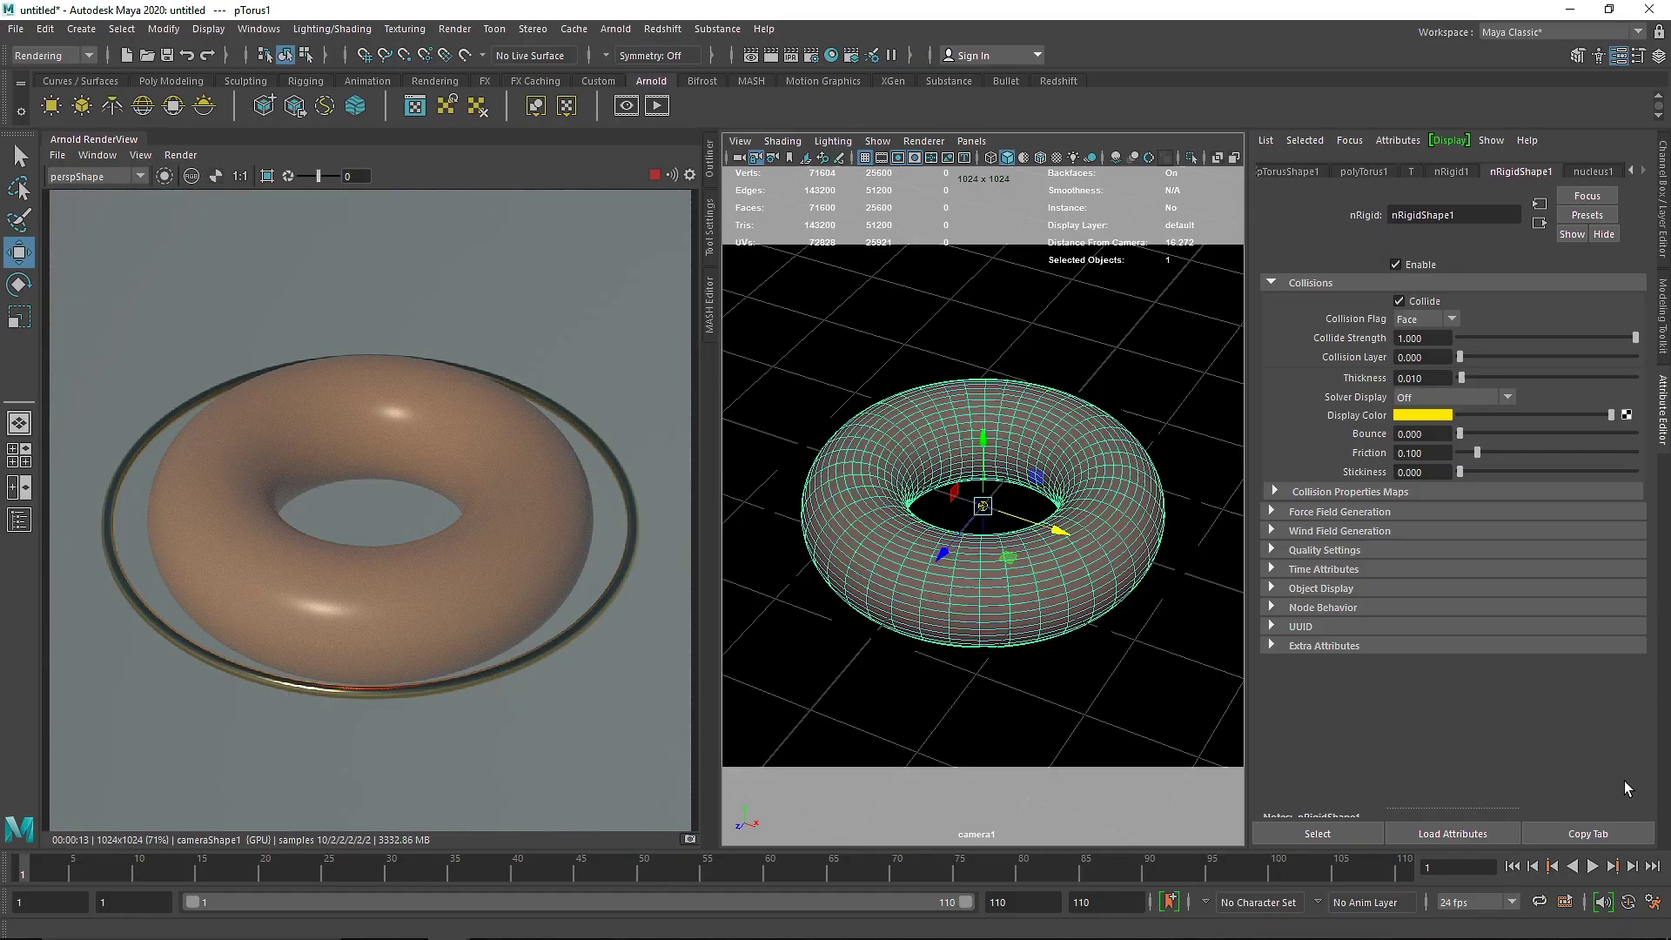
pyautogui.click(1596, 870)
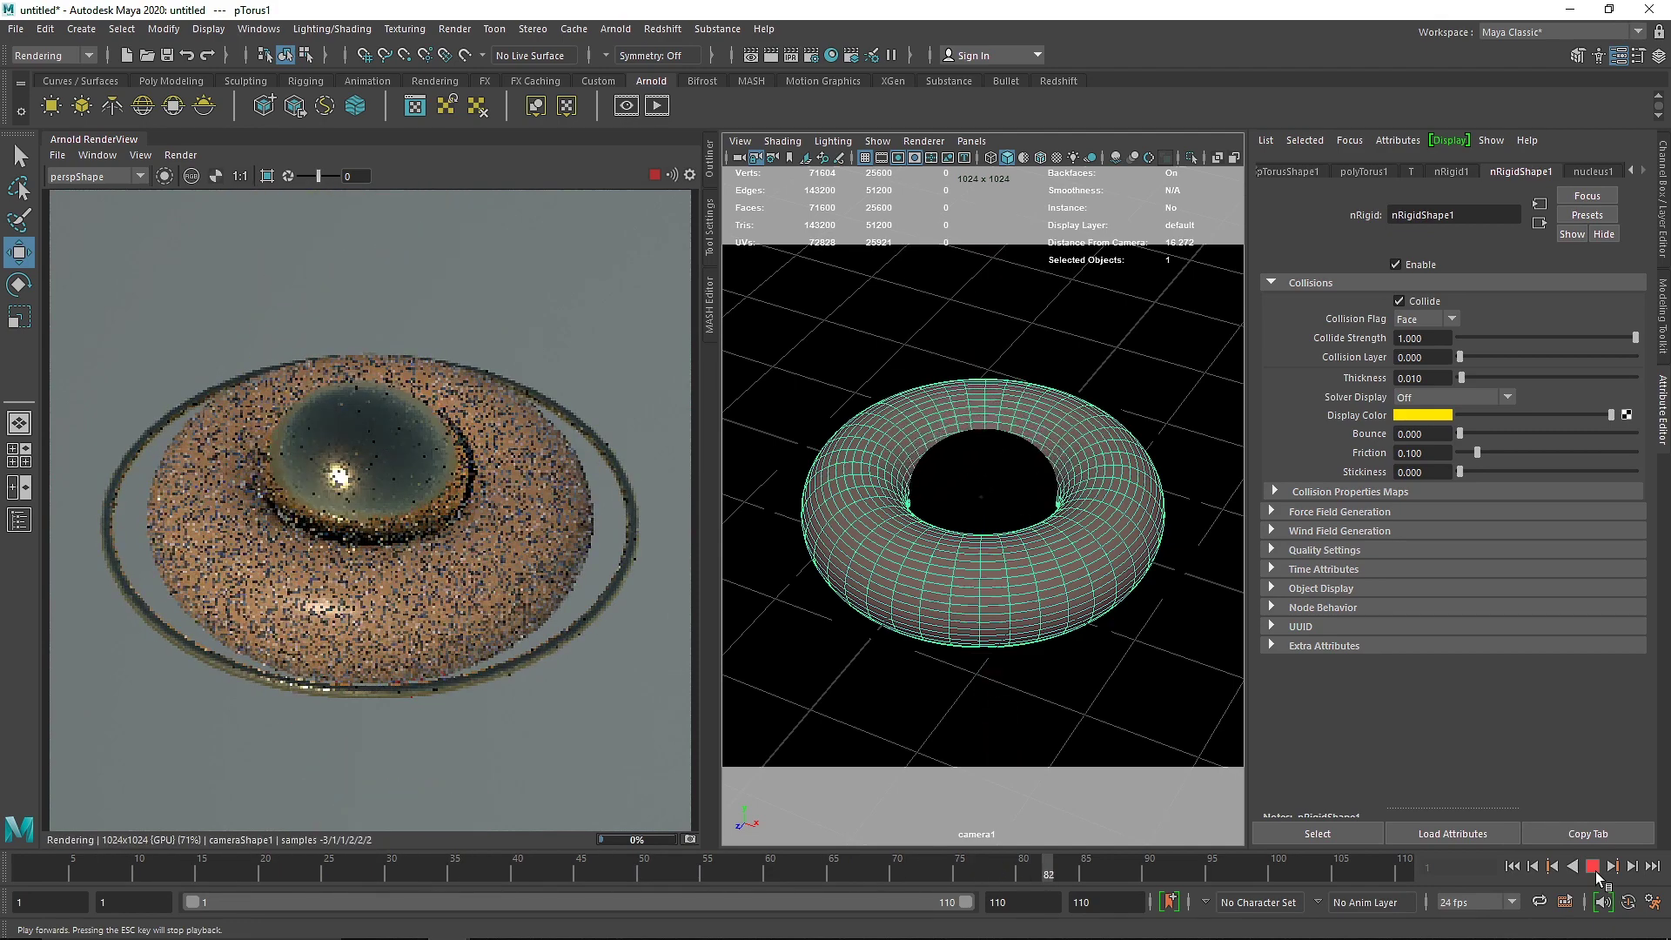
pyautogui.click(1597, 870)
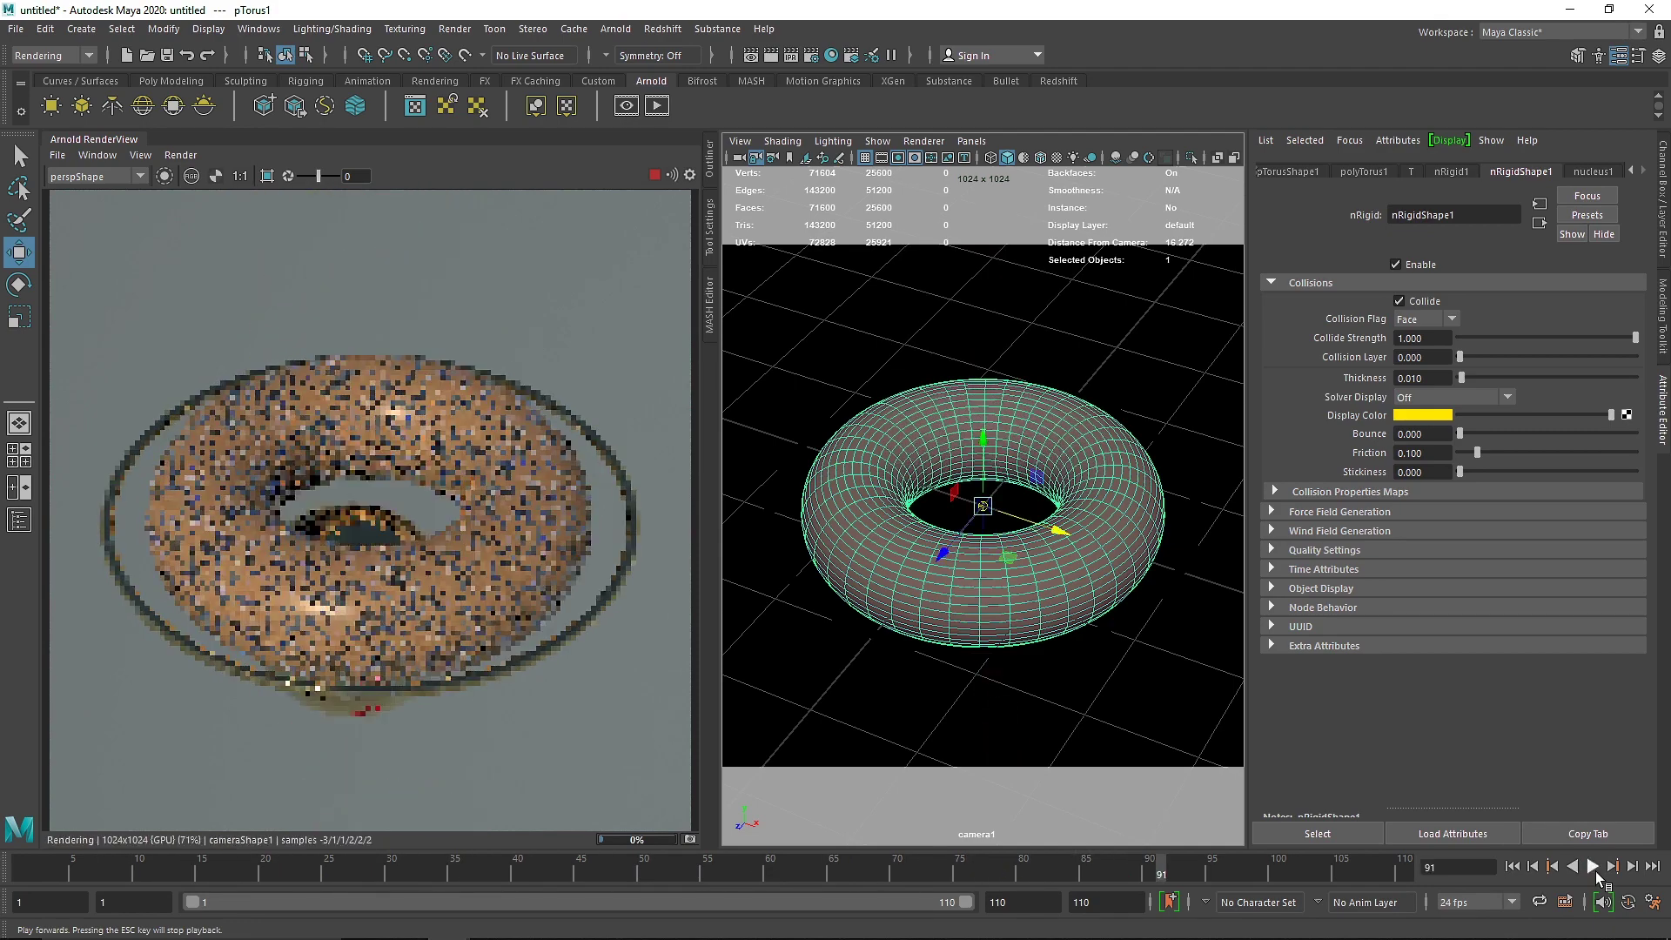
# - Display the camera view with the default material and close the Arnold RenderView to enlarge the viewport
pyautogui.click(1023, 159)
pyautogui.rightClick(93, 144)
pyautogui.click(112, 214)
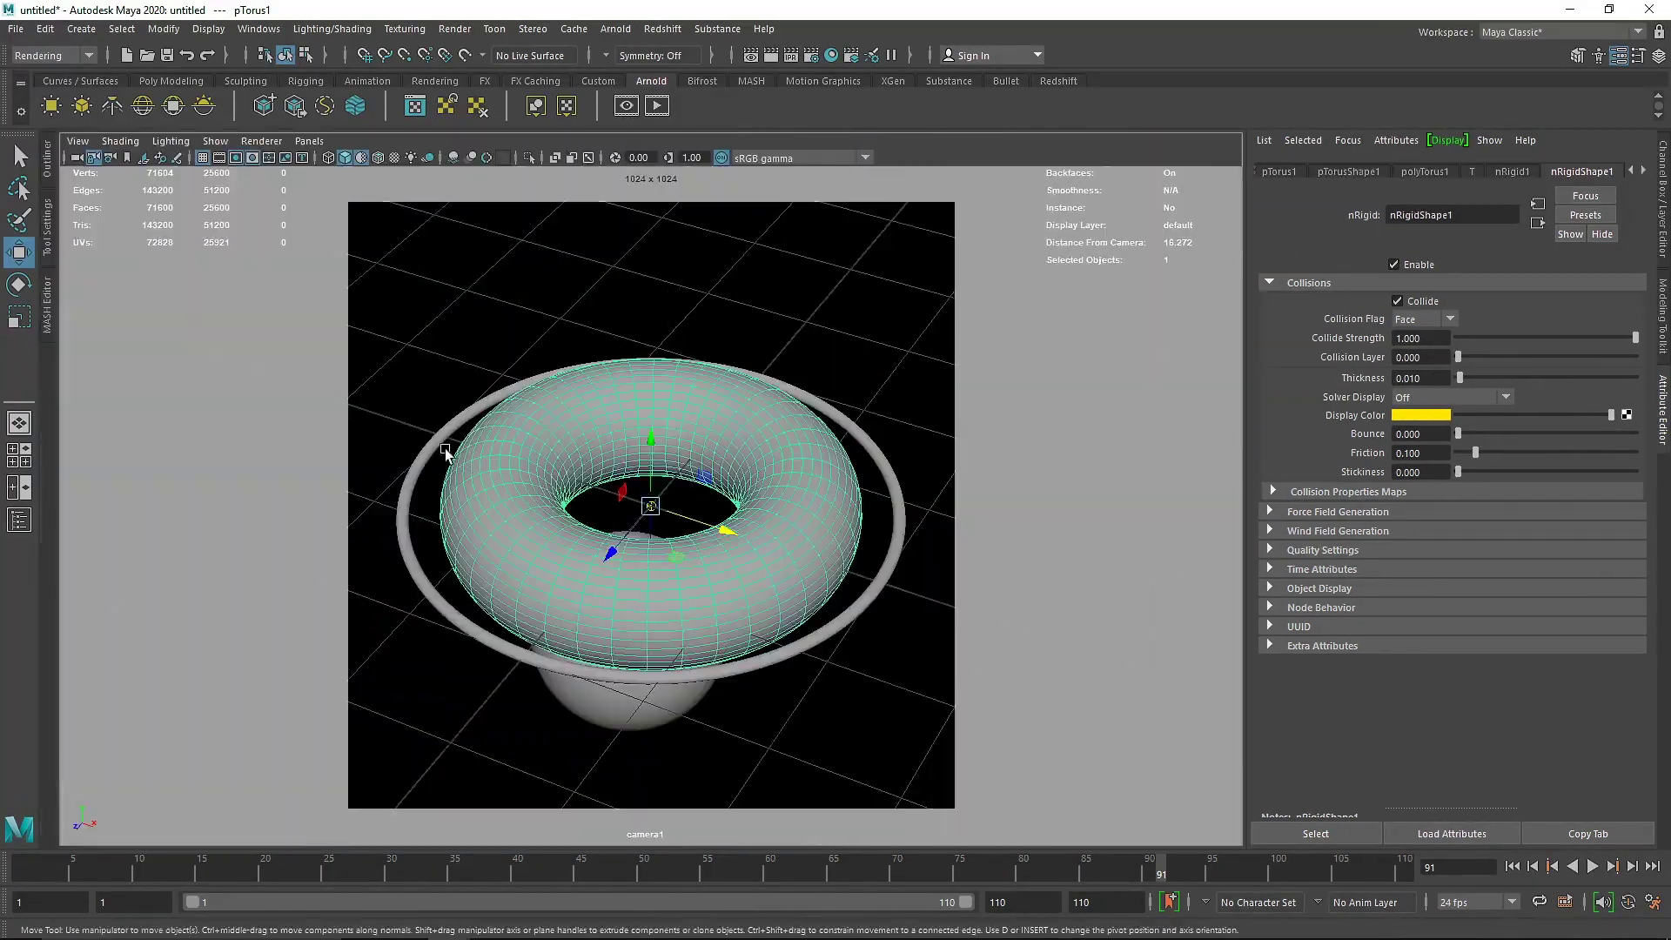
# - Deselect the torus and play the simulation in the enlarged camera view, stopping at frame 58
pyautogui.click(932, 686)
pyautogui.click(1592, 867)
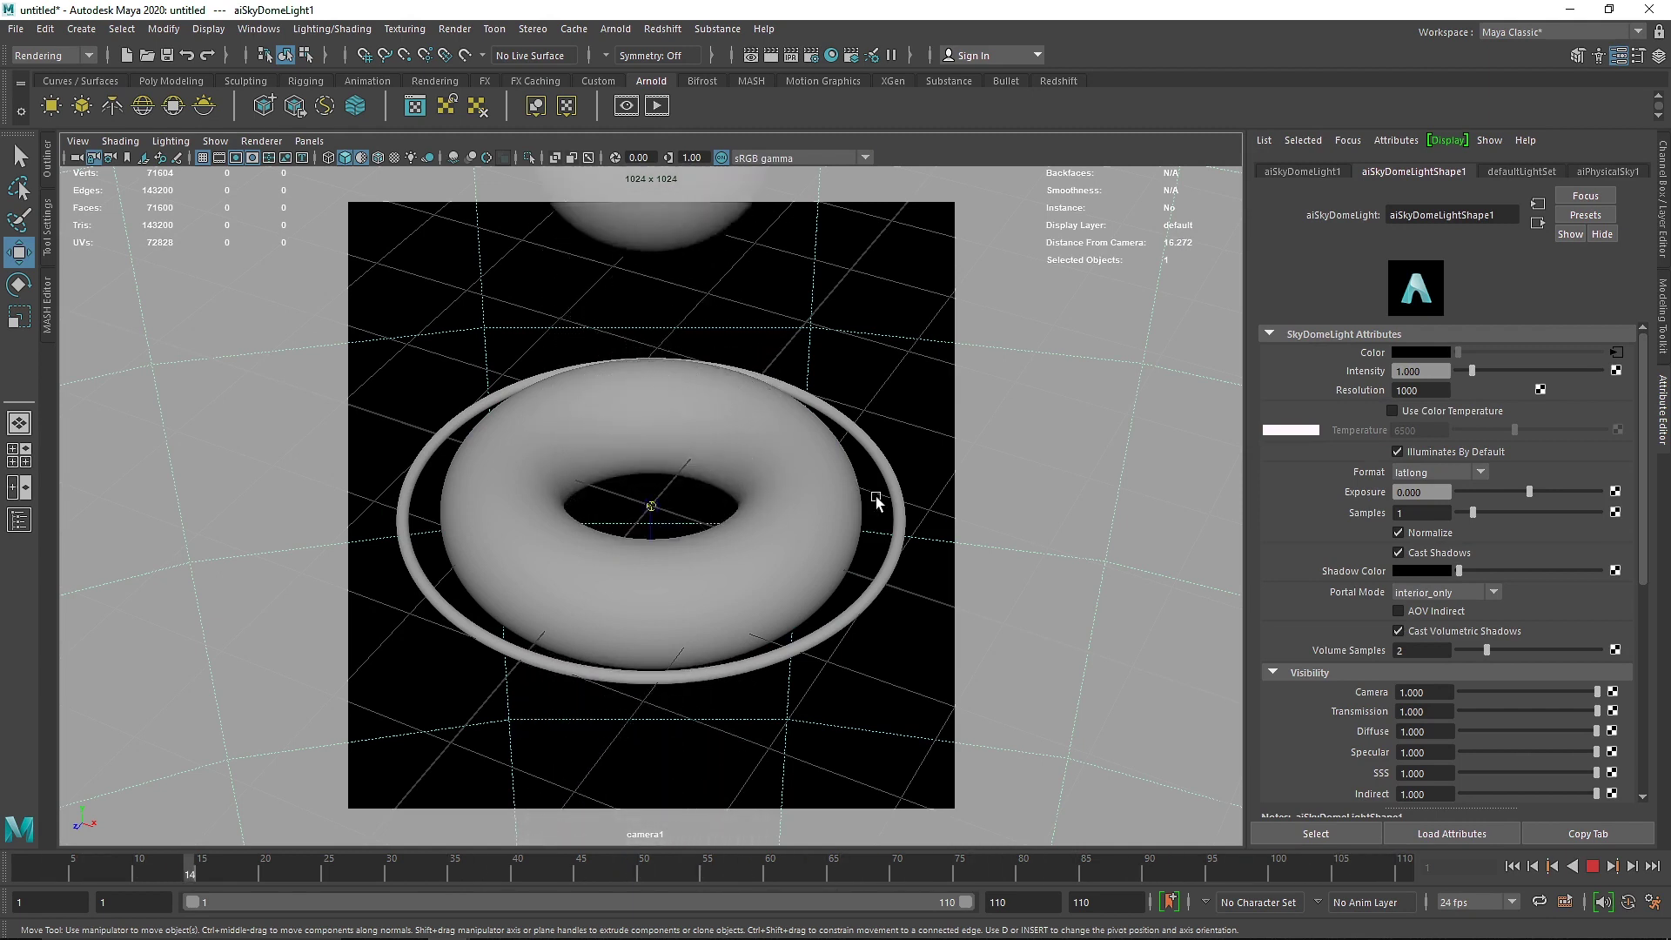
pyautogui.click(1592, 867)
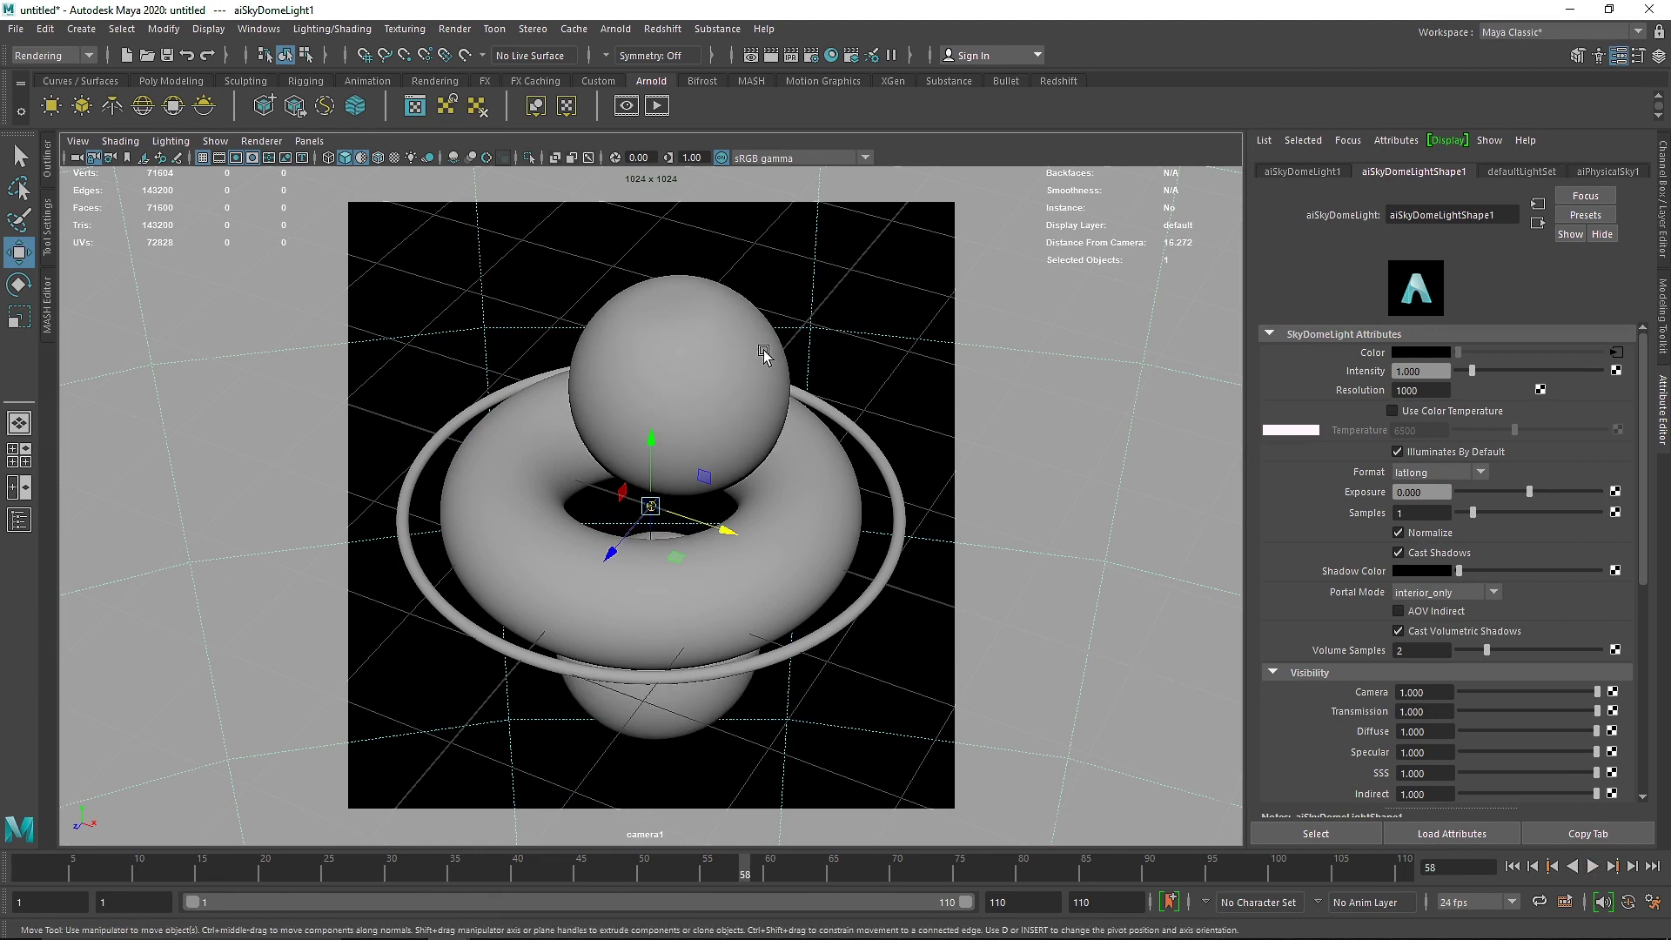
# - Select the upper nCloth sphere and open its Stretch Resistance value for editing
pyautogui.click(206, 82)
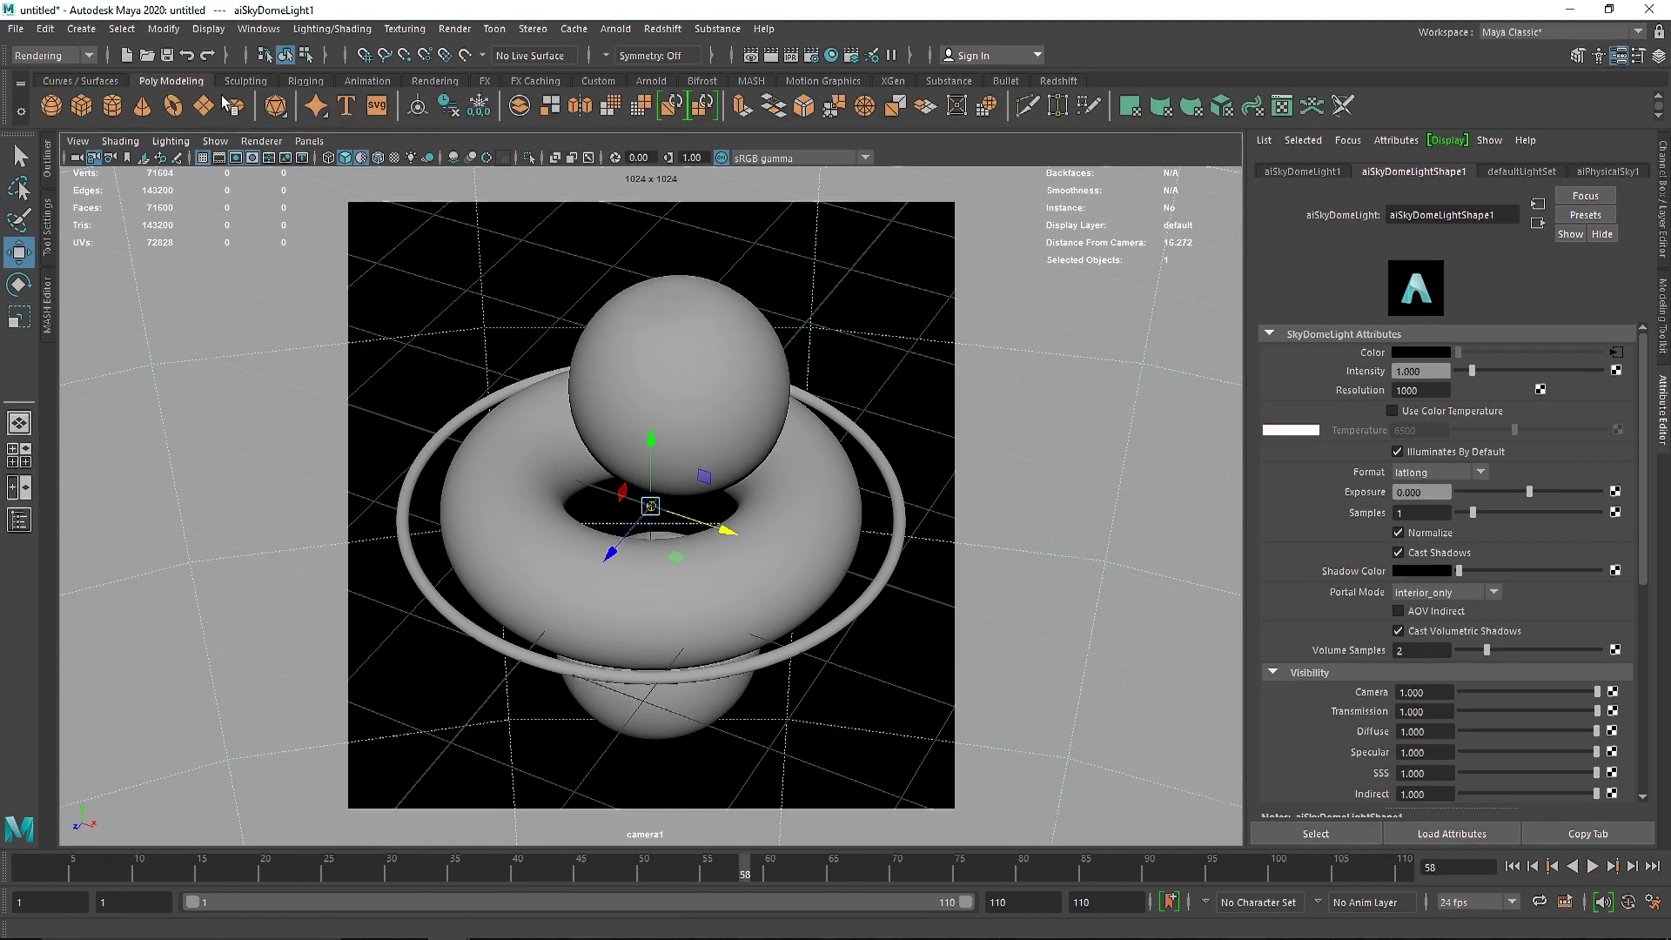
pyautogui.click(698, 380)
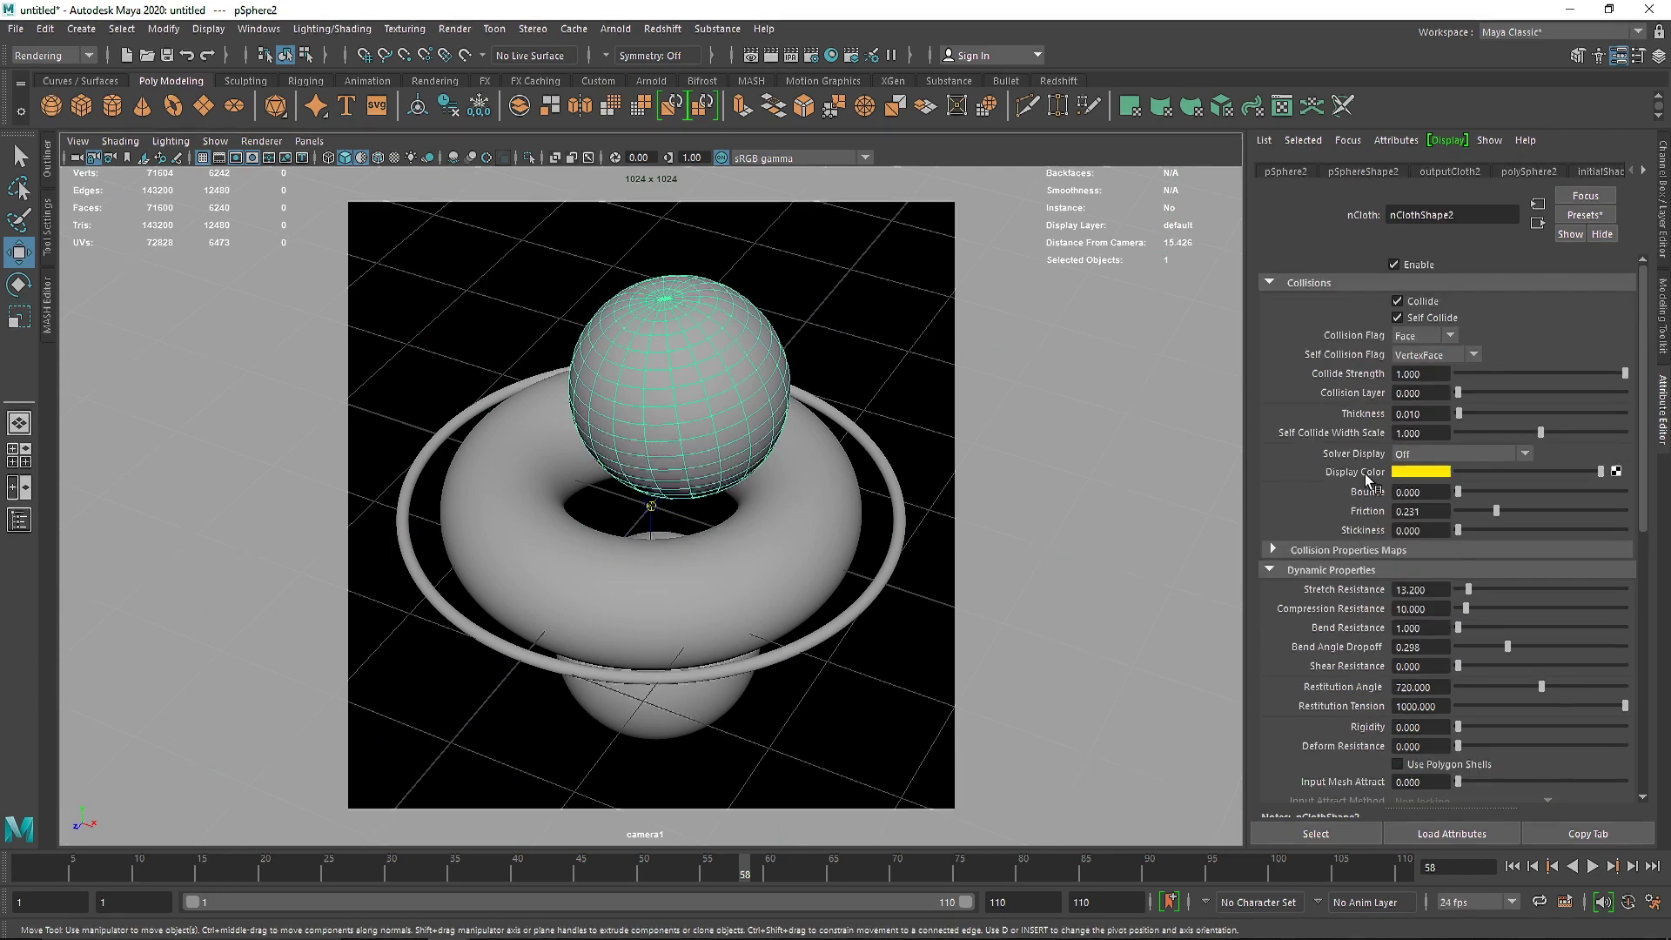
pyautogui.moveTo(1430, 591); pyautogui.dragTo(1345, 596)
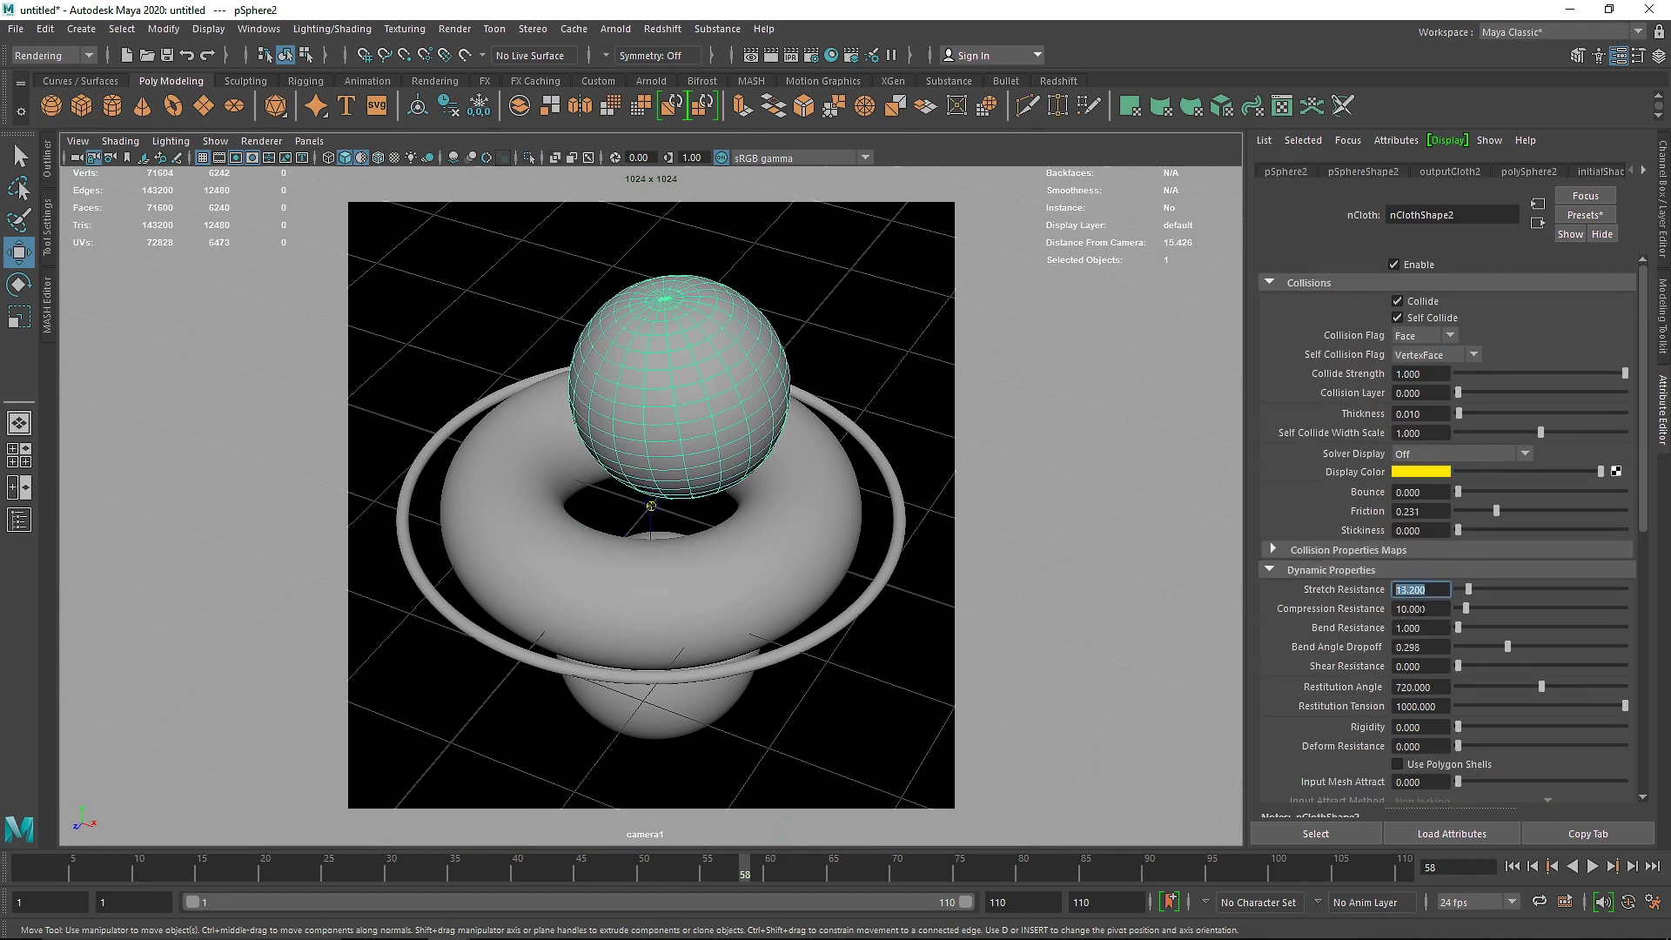